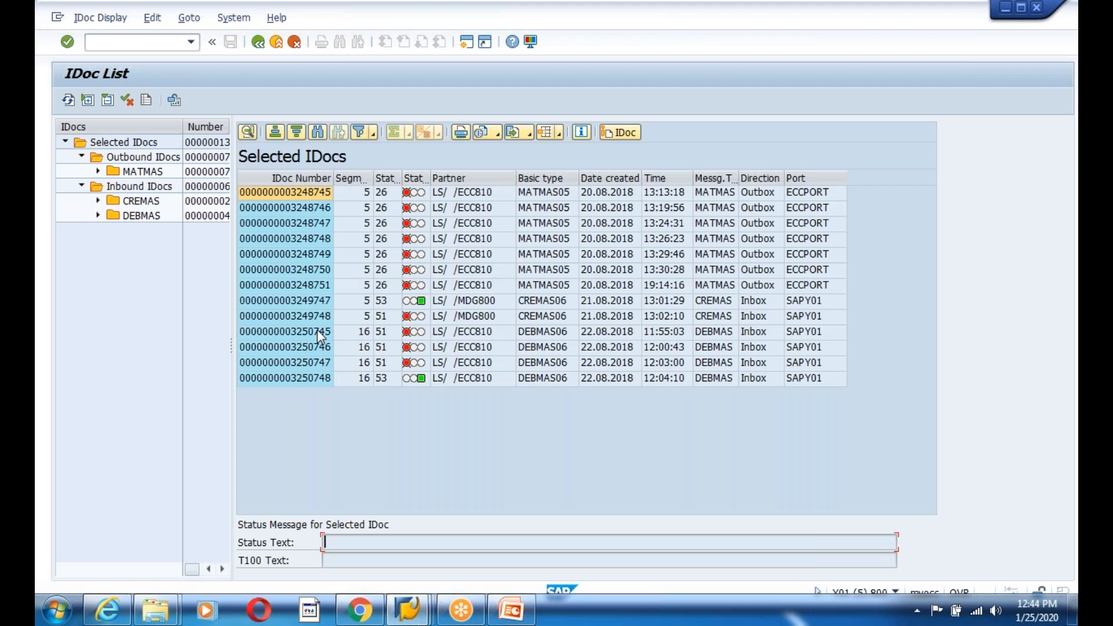
- Check the last DEBMAS IDoc and the first outbound MATMAS IDoc in WE02, then go back to SAP Easy Access
click(278, 381)
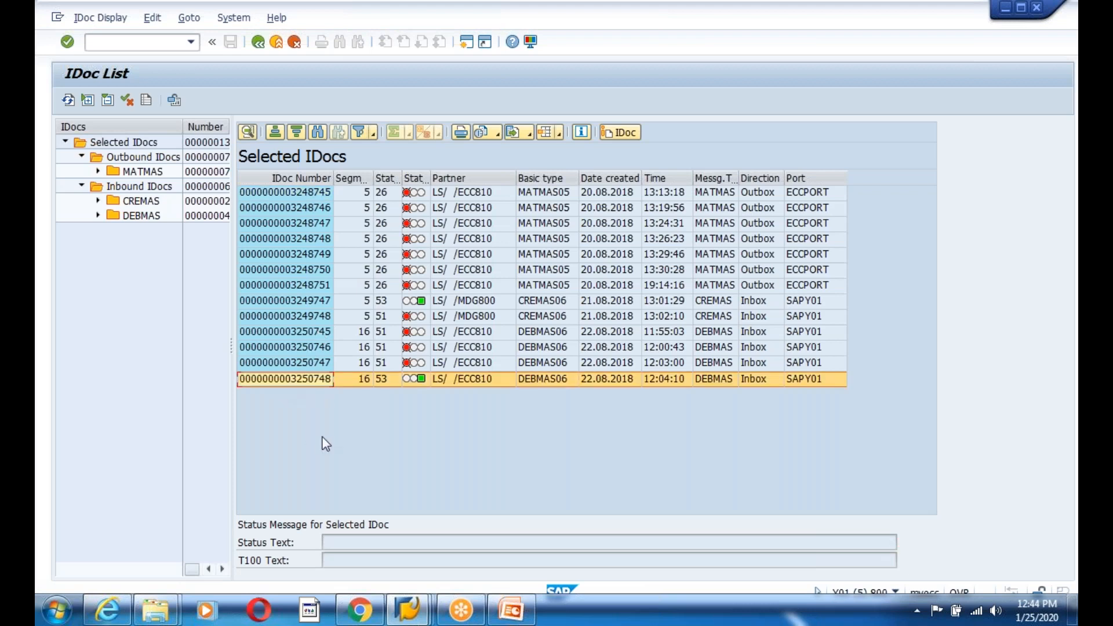
click(156, 173)
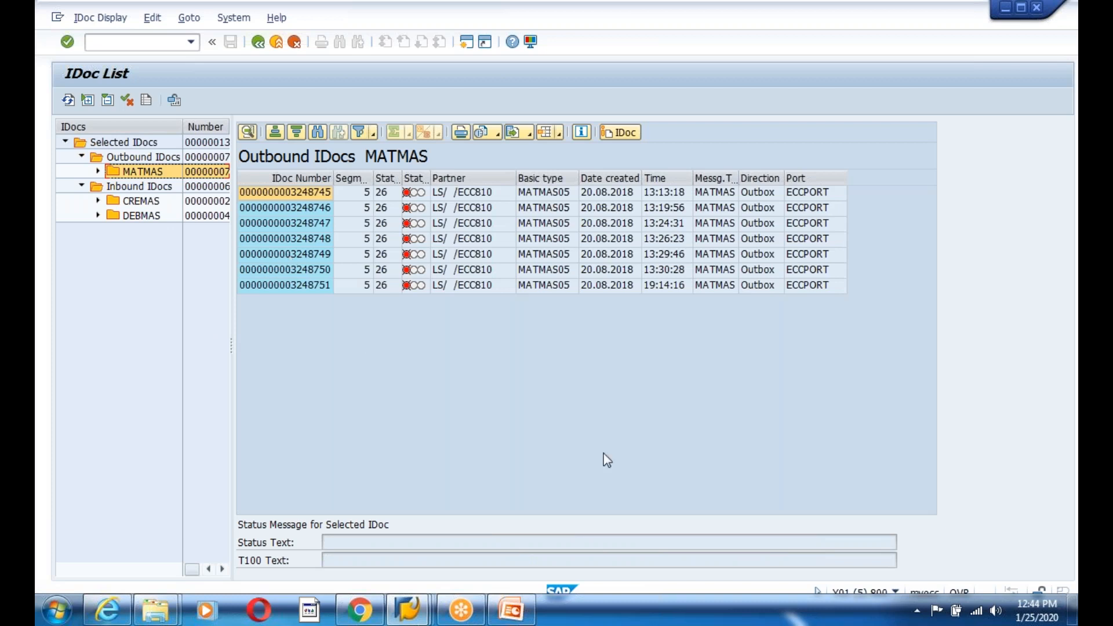
click(566, 364)
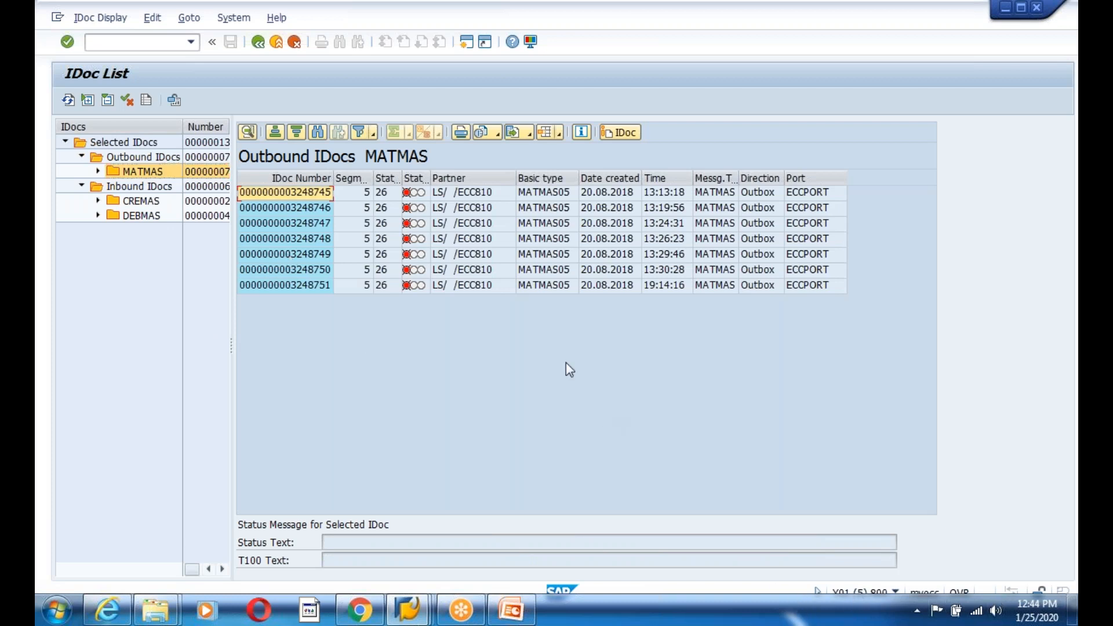
double_click(329, 23)
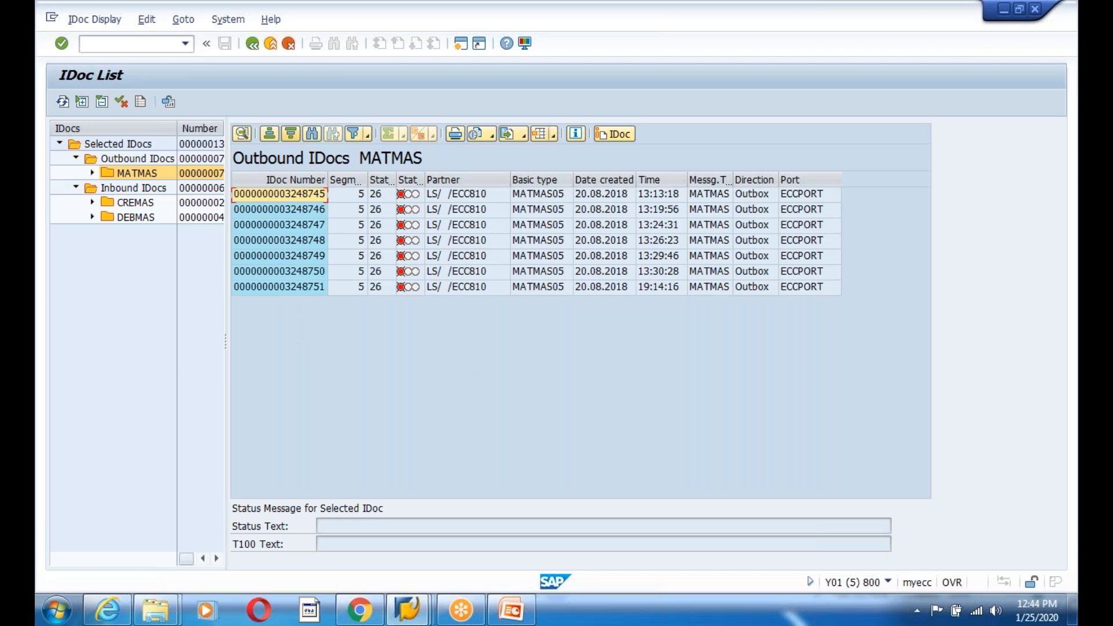
click(252, 44)
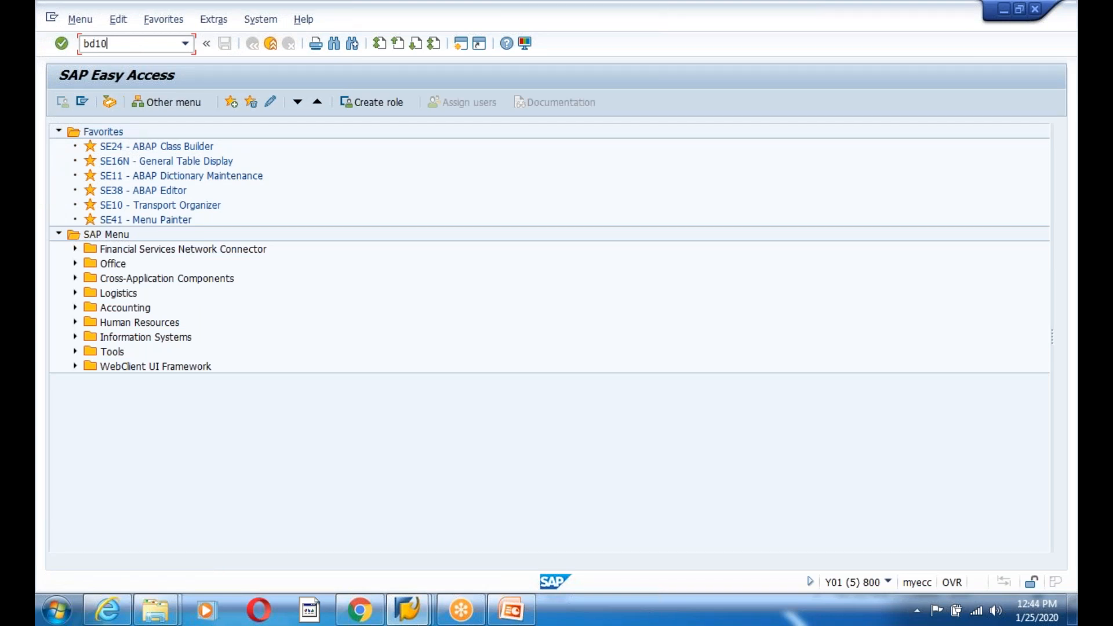
- In BD10, enter the material range M-01 to M-10
text(bd10)
key(Return)
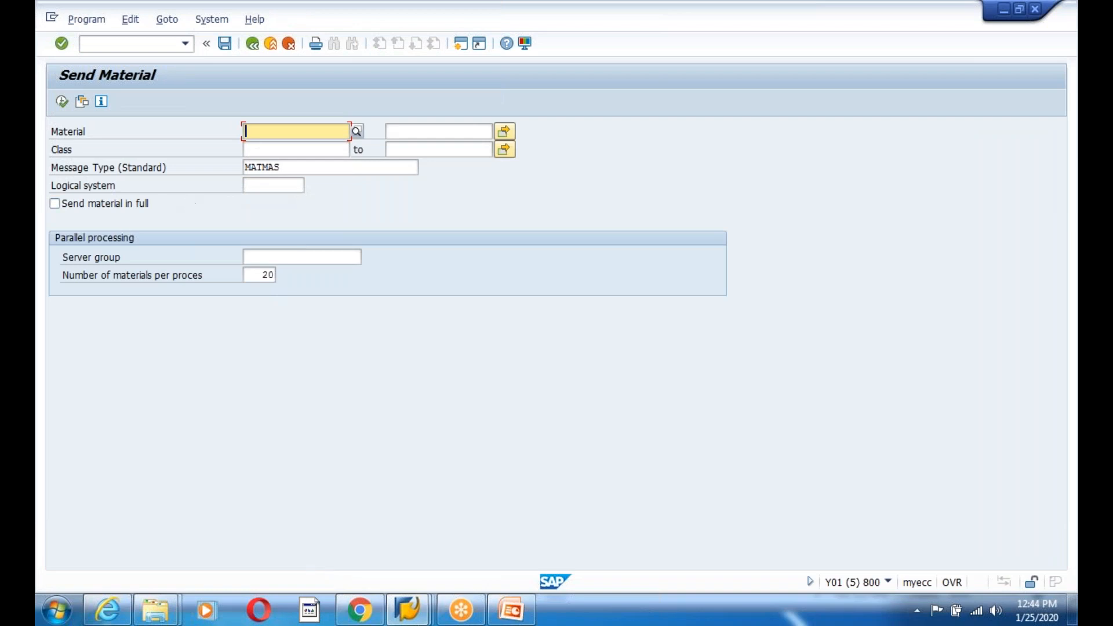
click(275, 149)
click(268, 127)
text(m)
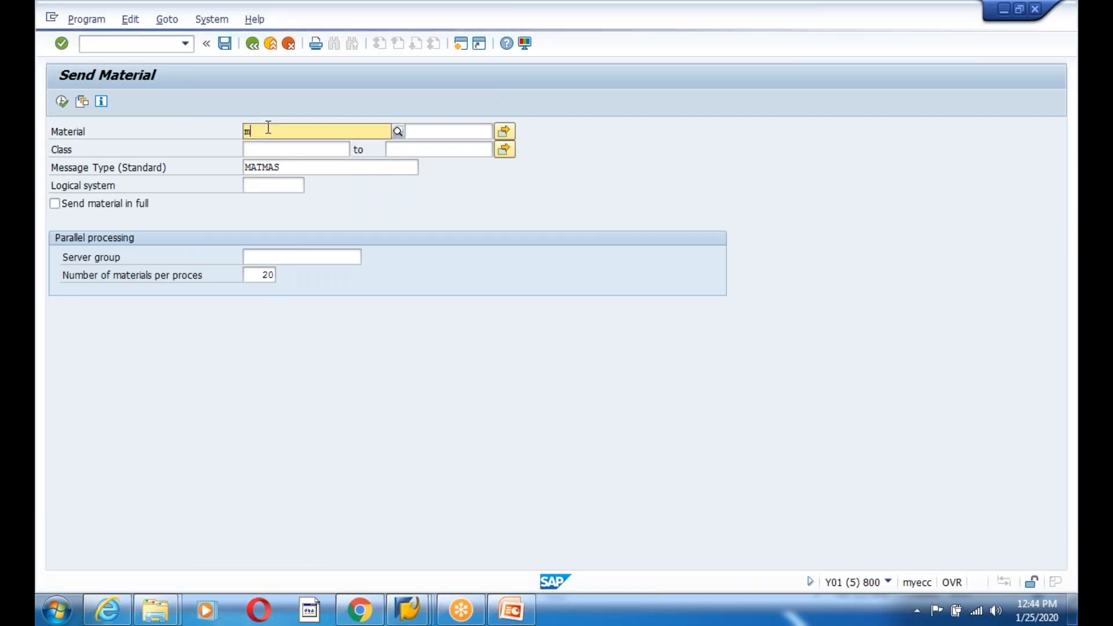
text(-01)
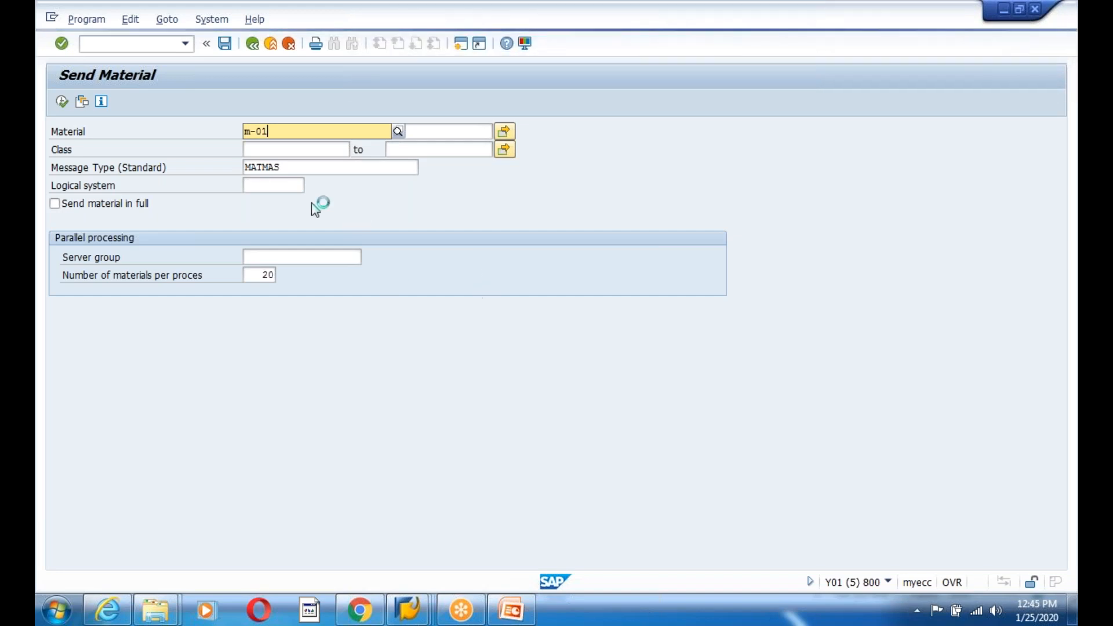
key(Return)
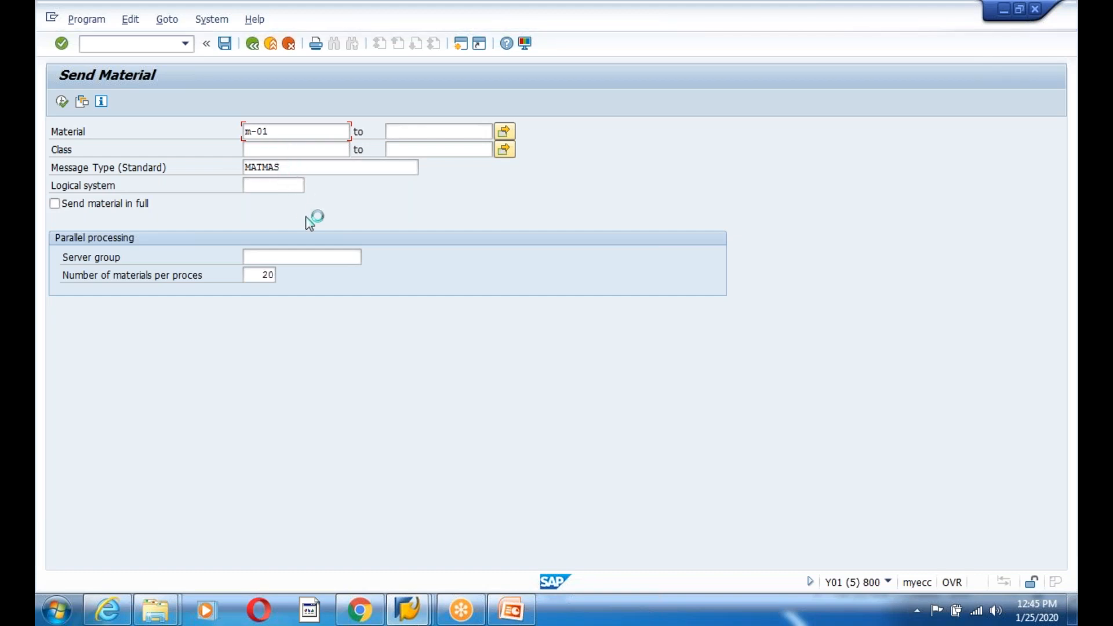
click(403, 129)
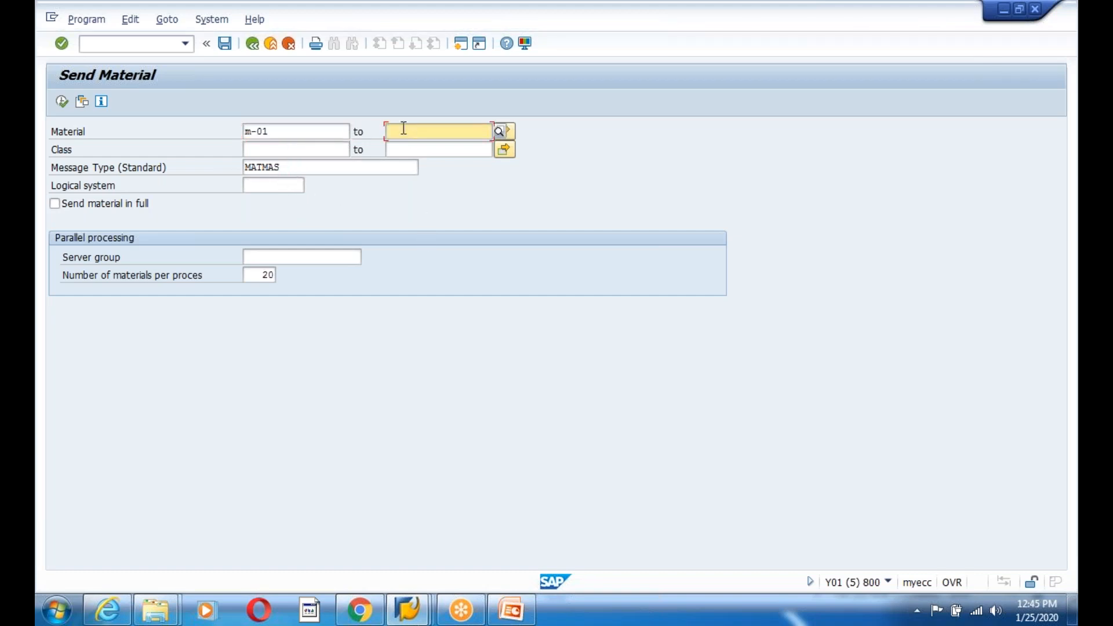
text(m-10)
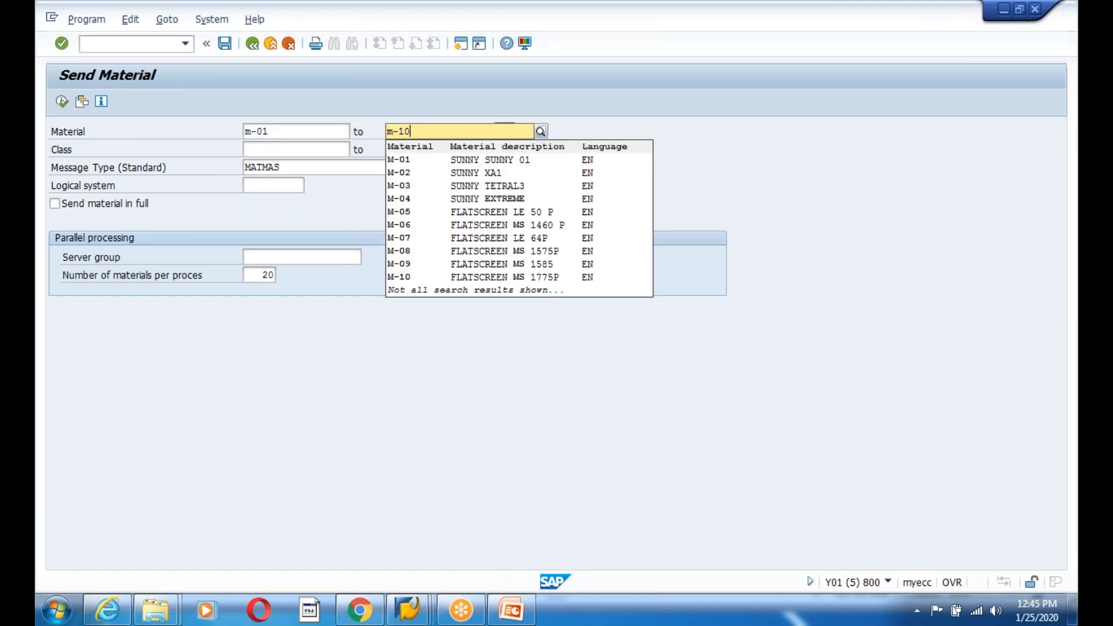
click(411, 161)
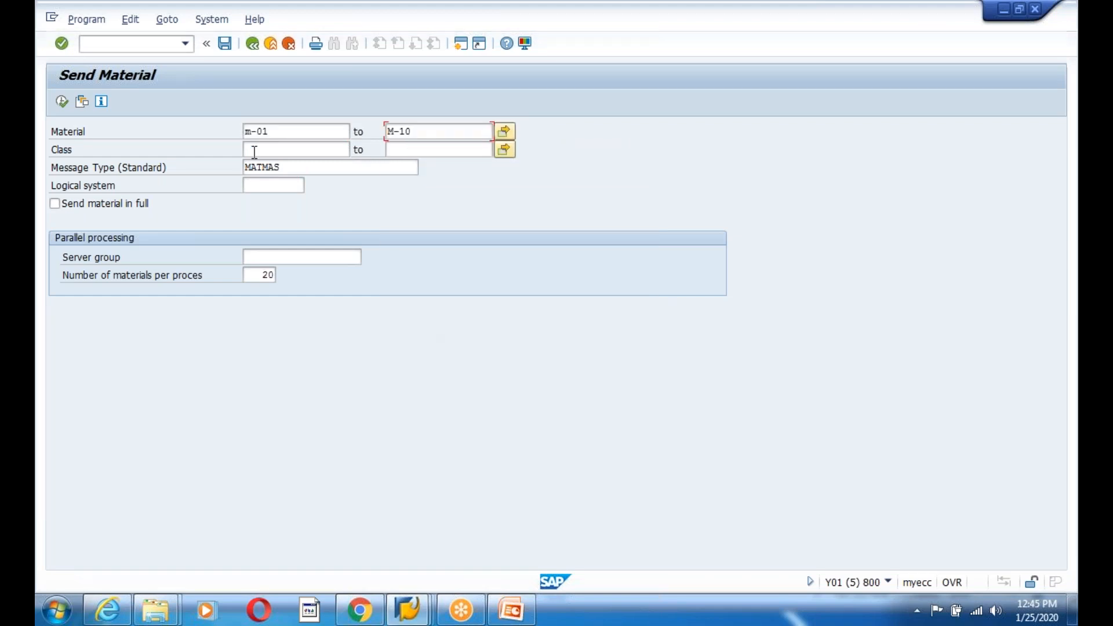
- Send the materials in full to logical system EDGN810 and acknowledge the 10 master IDocs messages
click(268, 179)
click(287, 201)
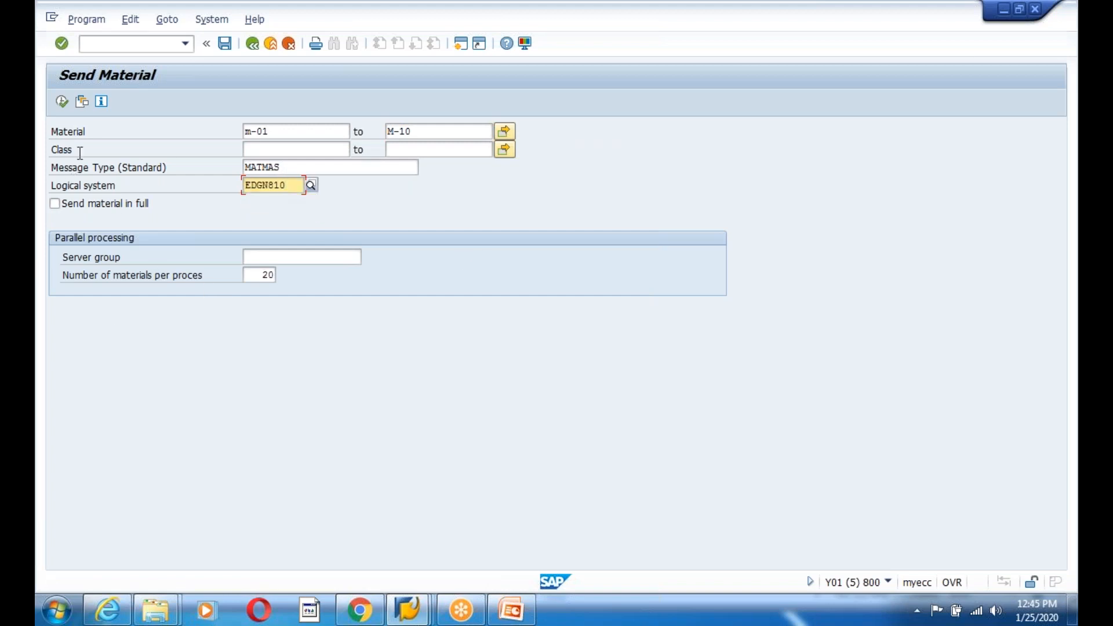
click(55, 203)
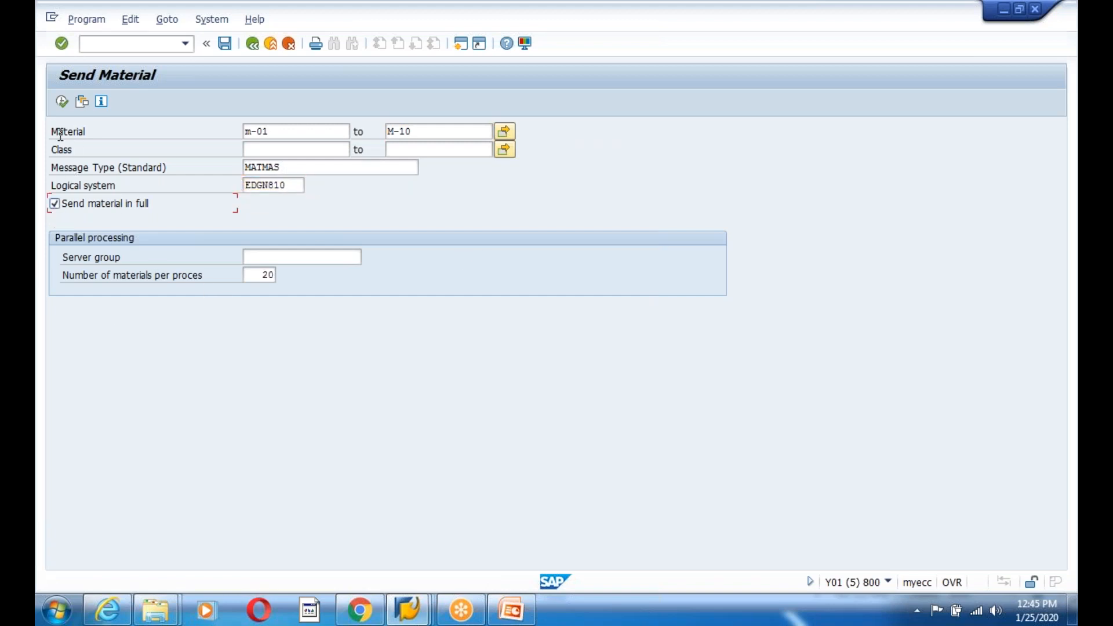
click(62, 101)
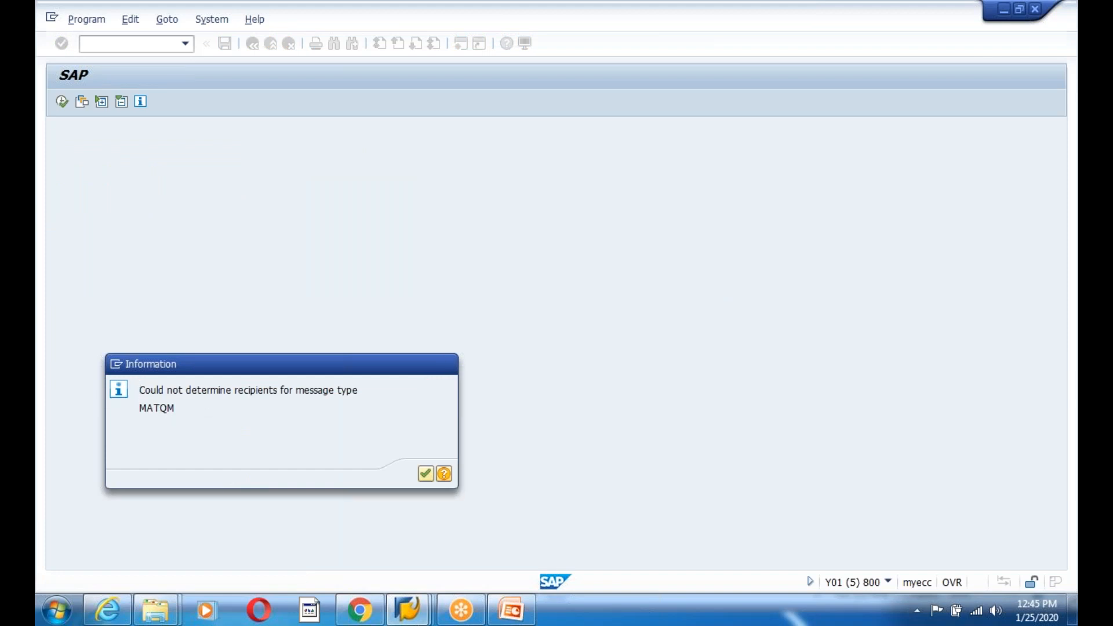
key(Return)
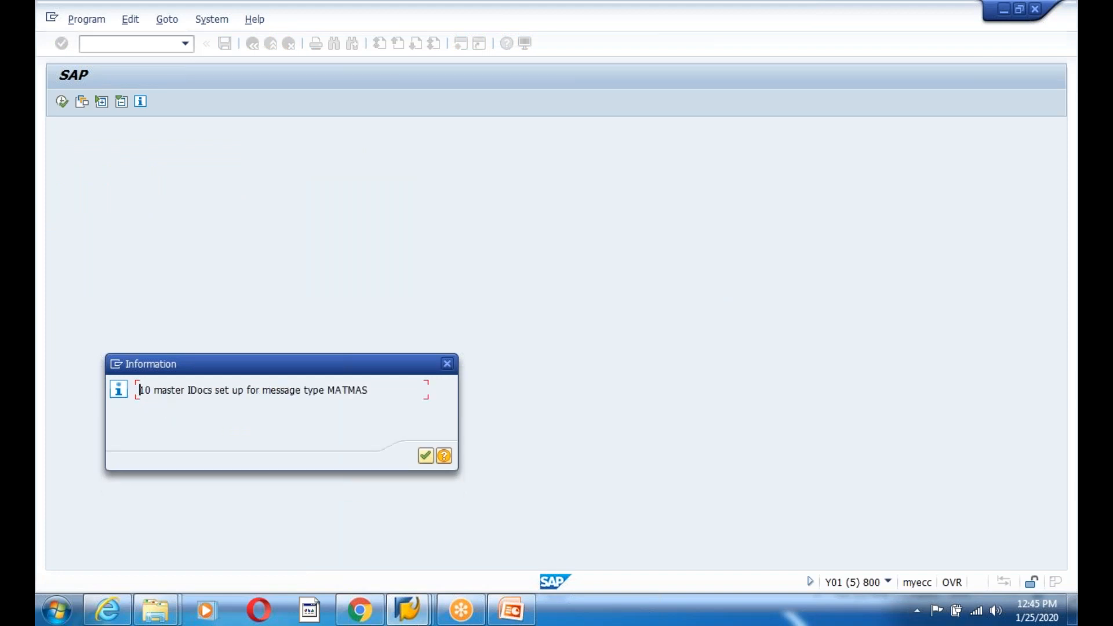
key(Return)
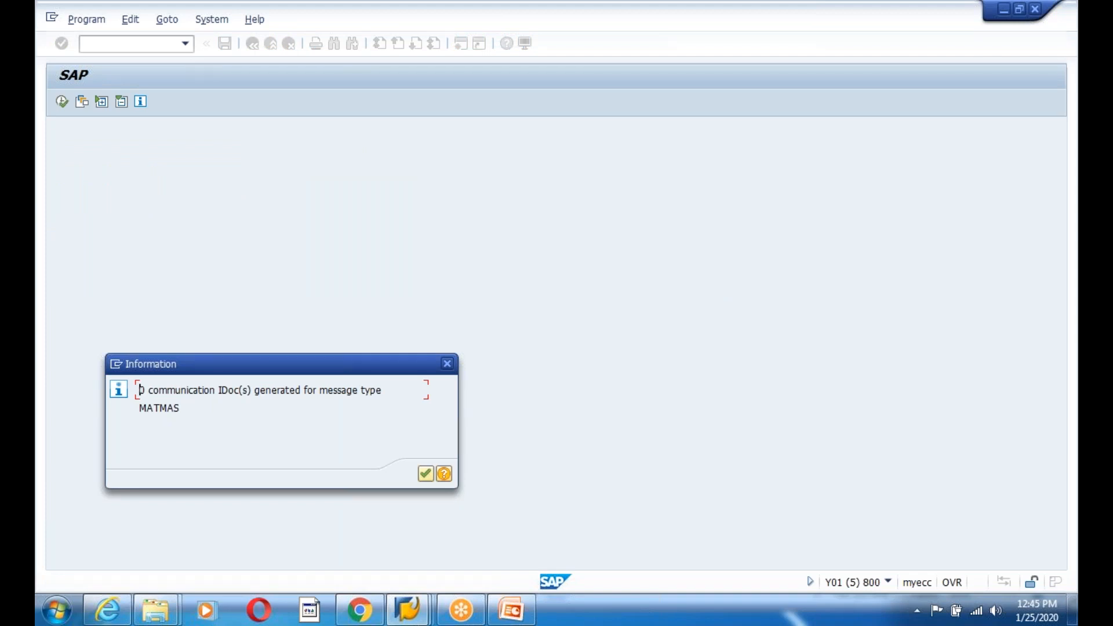
key(Return)
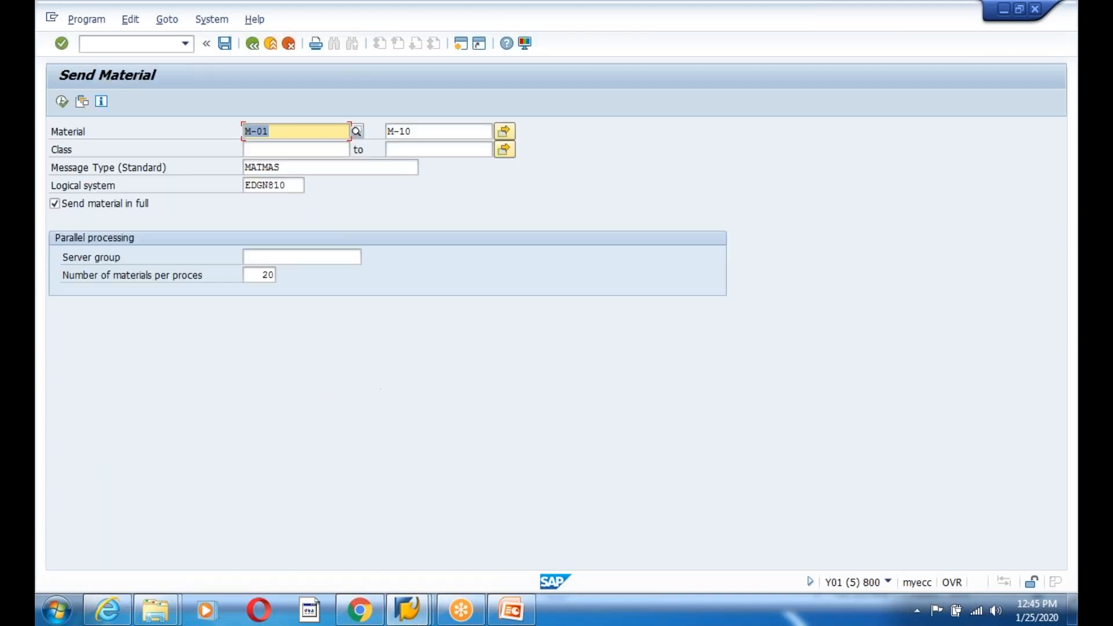
- In WE20, open EDGN810's outbound MATMAS parameters and the details of receiver port A000000066
click(253, 46)
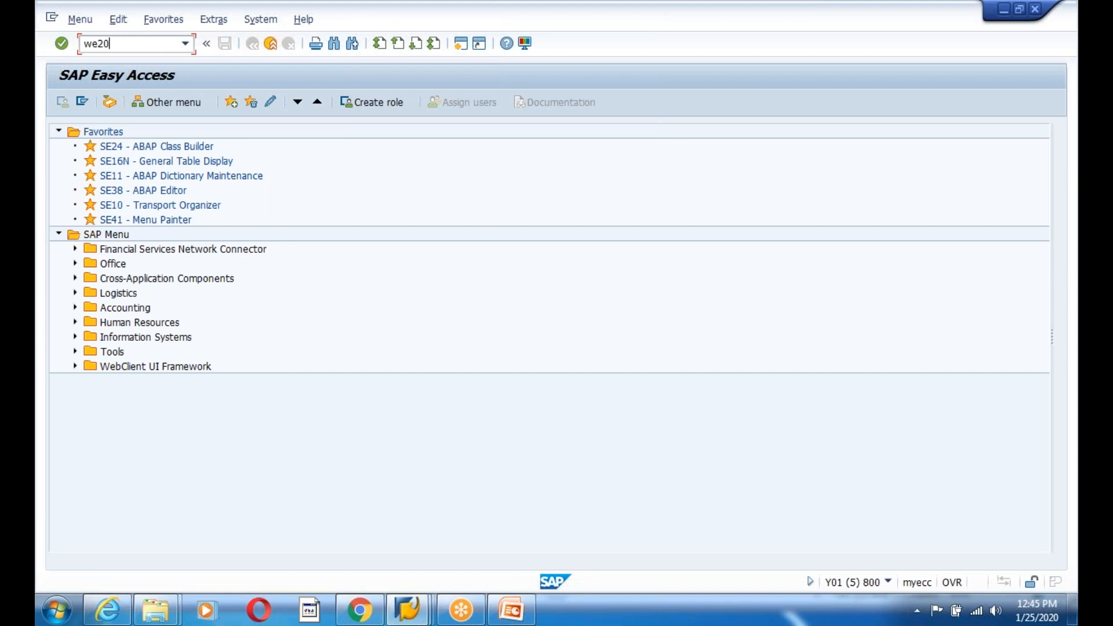
key(Return)
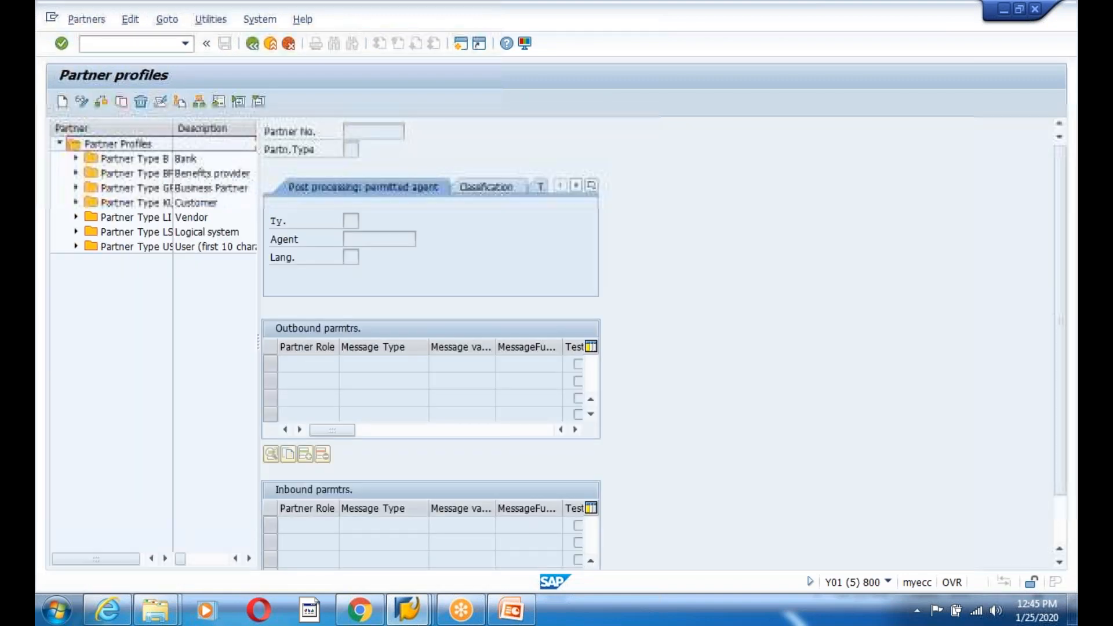
click(76, 232)
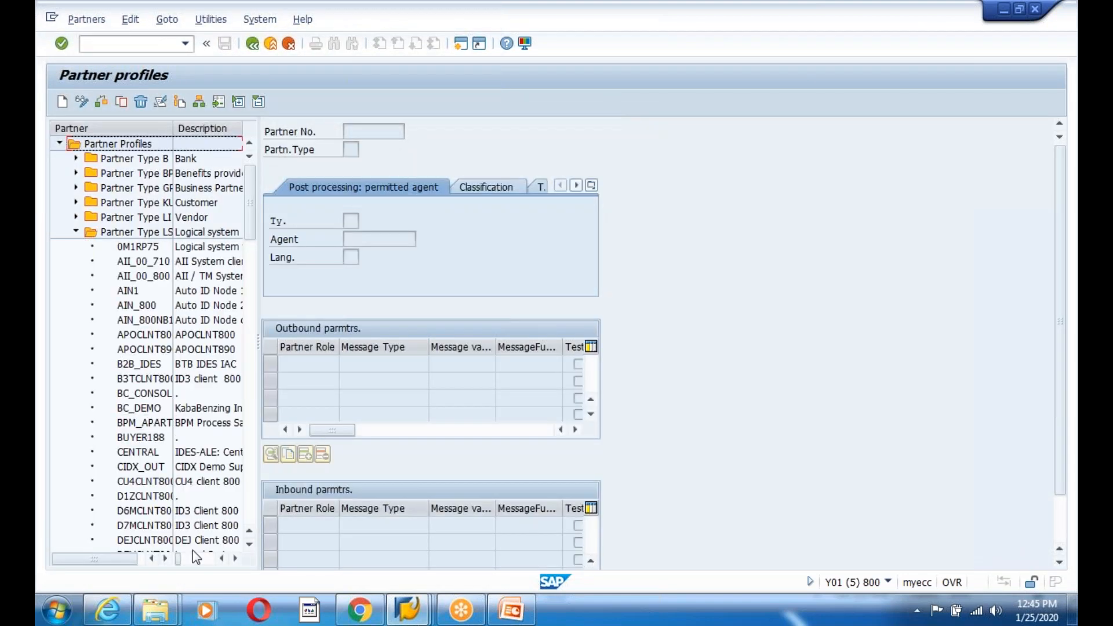
drag(250, 547, 251, 549)
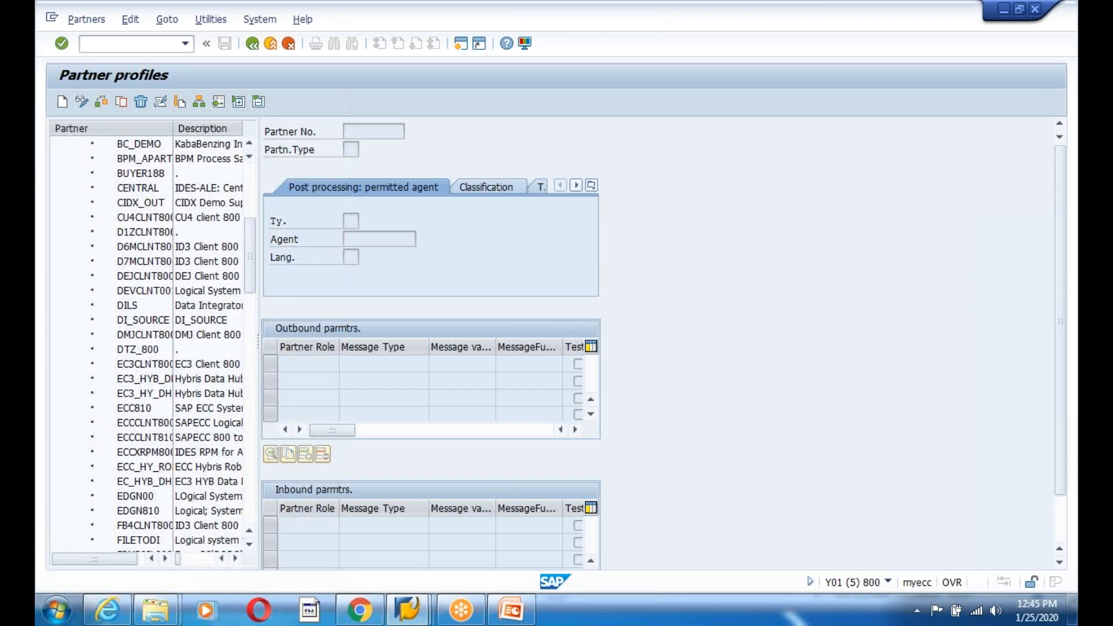
double_click(137, 510)
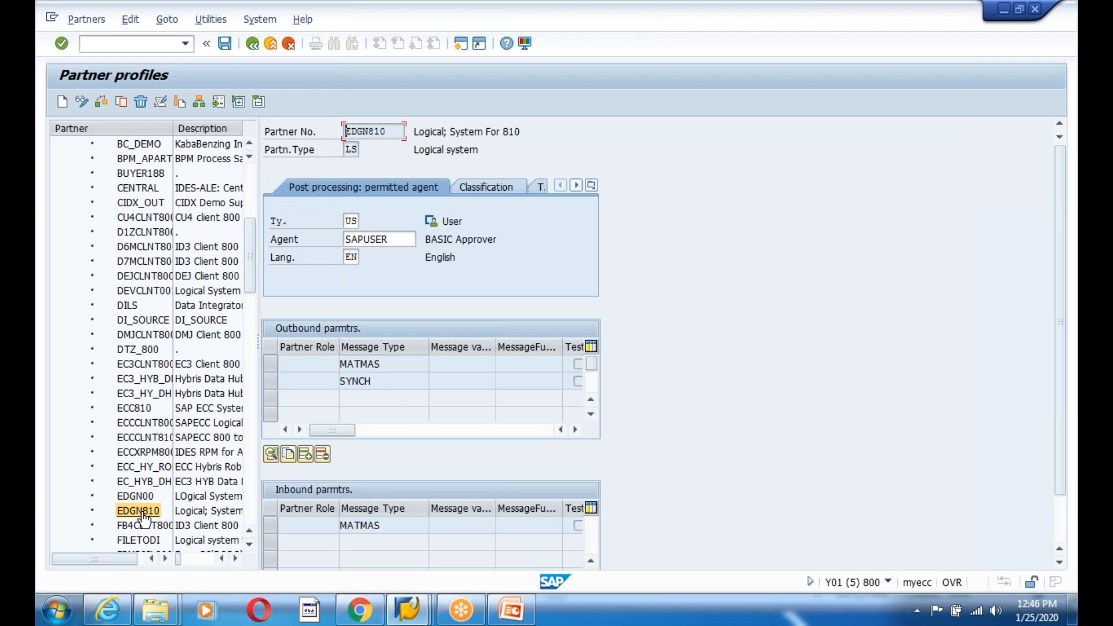
double_click(431, 363)
double_click(205, 311)
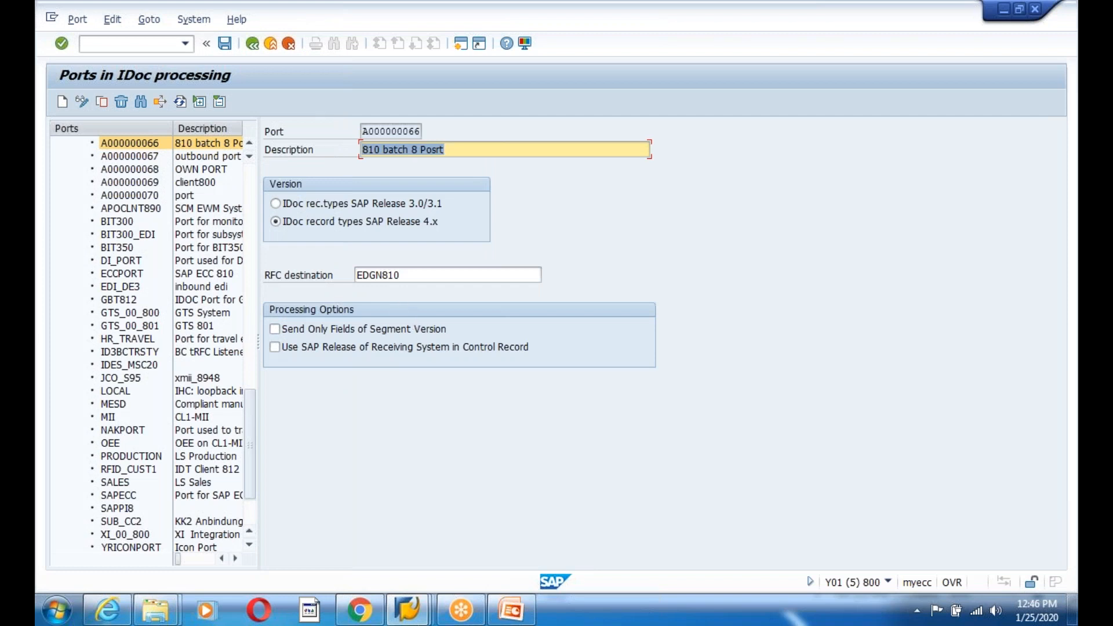
- Test remote logon through RFC destination EDGN810, saving it, and return to port A000000066
double_click(464, 274)
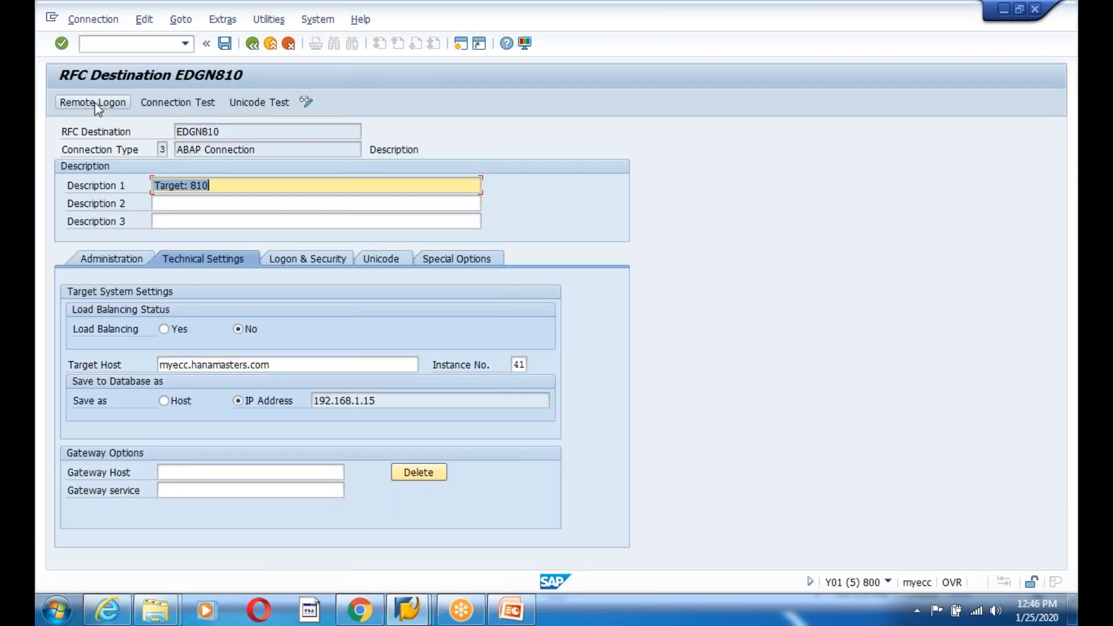
click(94, 102)
click(258, 318)
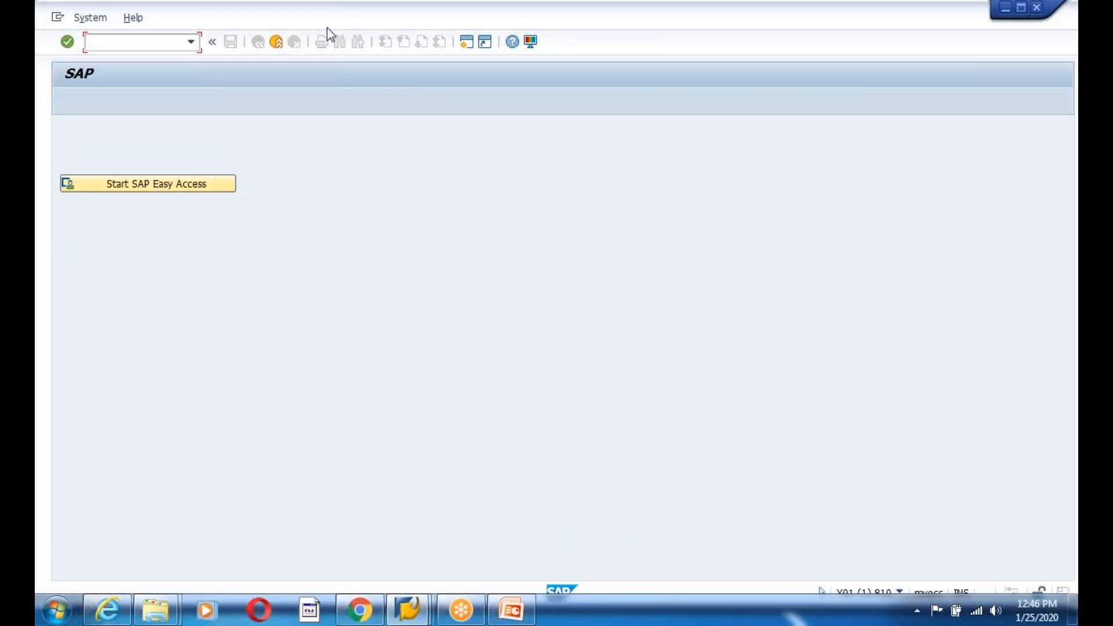
click(1003, 85)
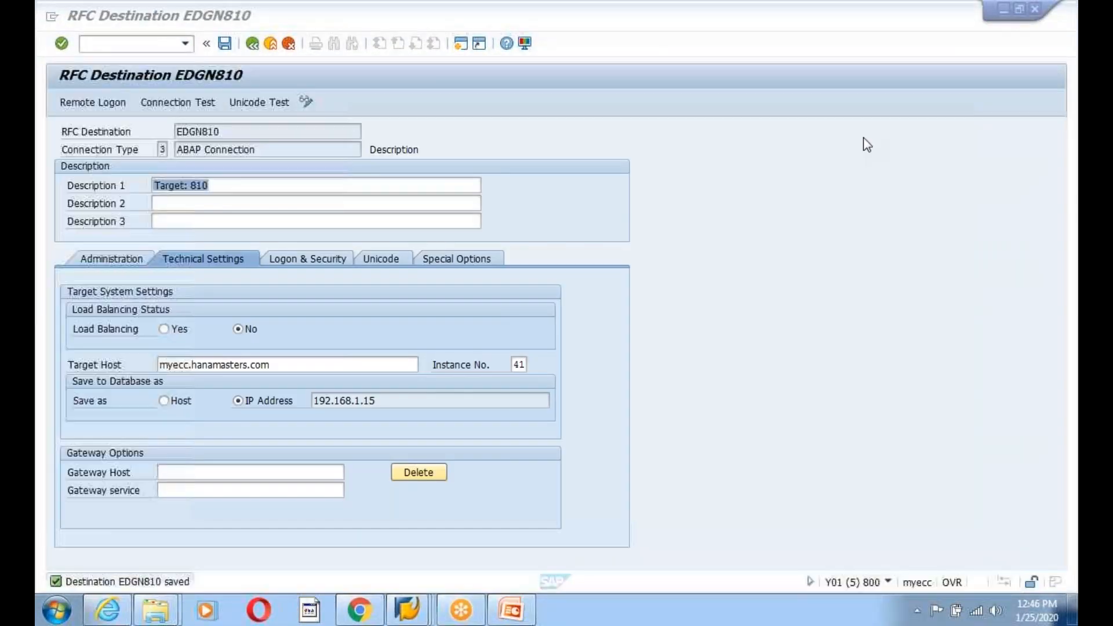
click(251, 46)
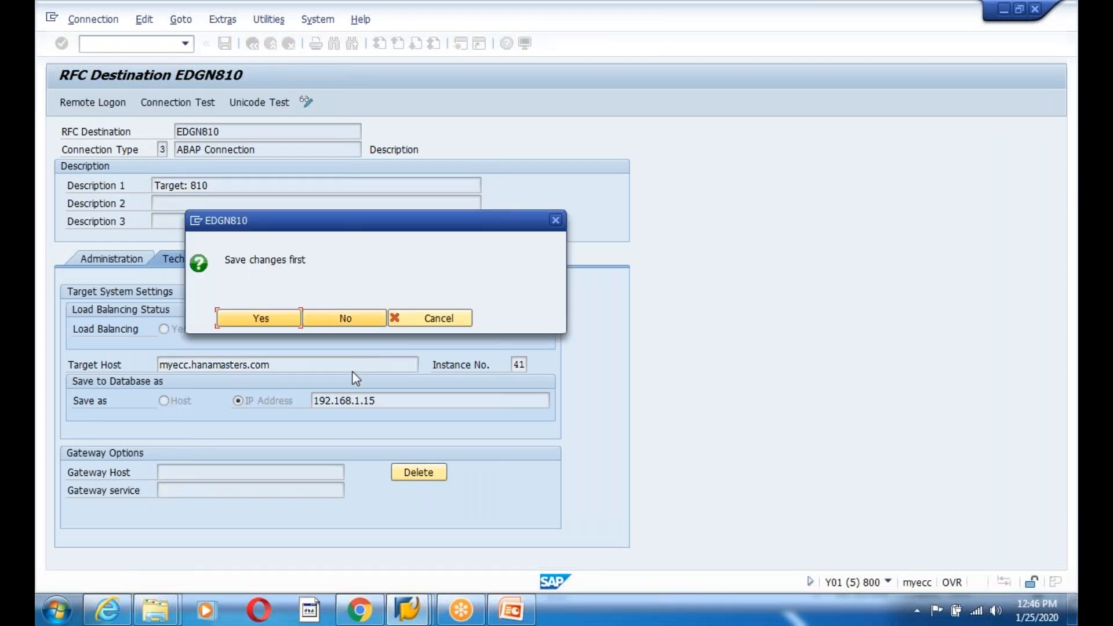
click(266, 319)
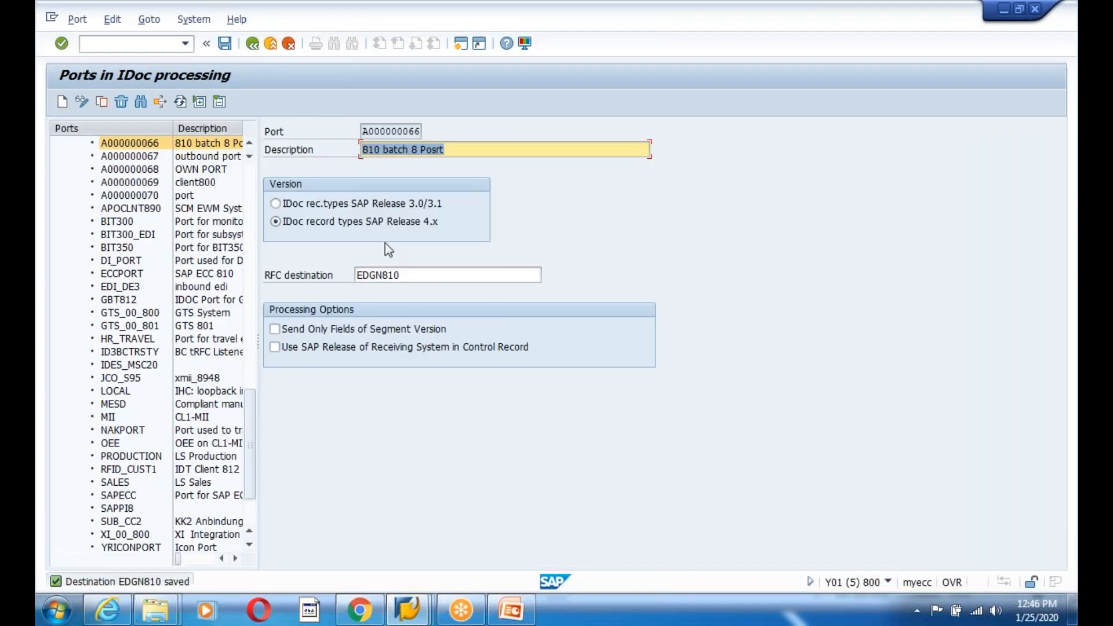
click(426, 275)
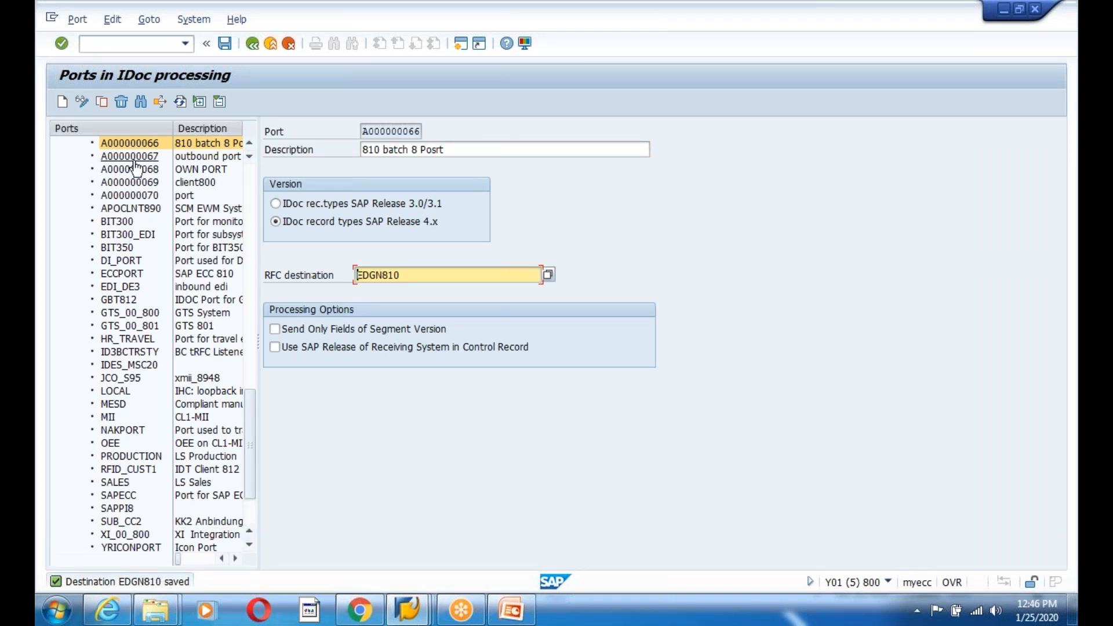
- Confirm basic type MATMAS05 in the MATMAS outbound parameters and return to the EDGN810 overview
click(252, 44)
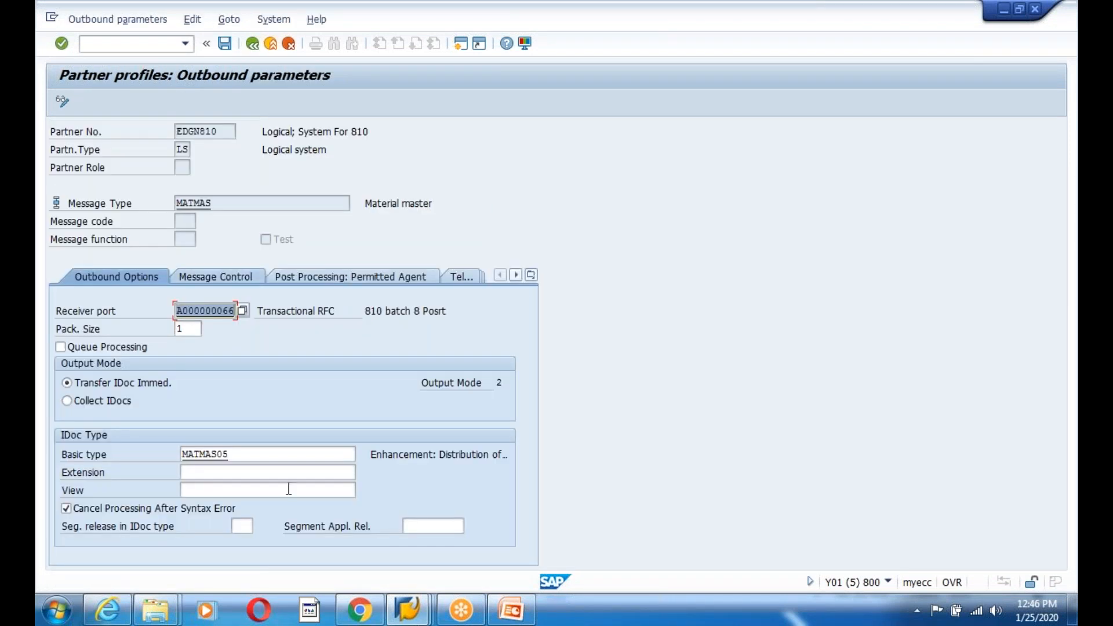
click(244, 449)
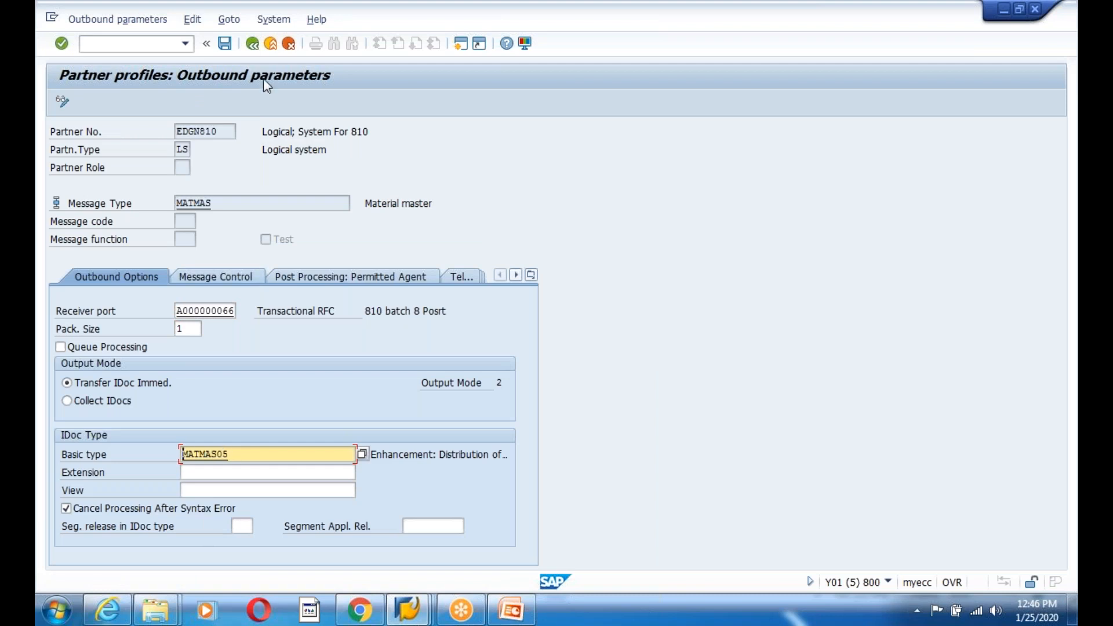
click(252, 43)
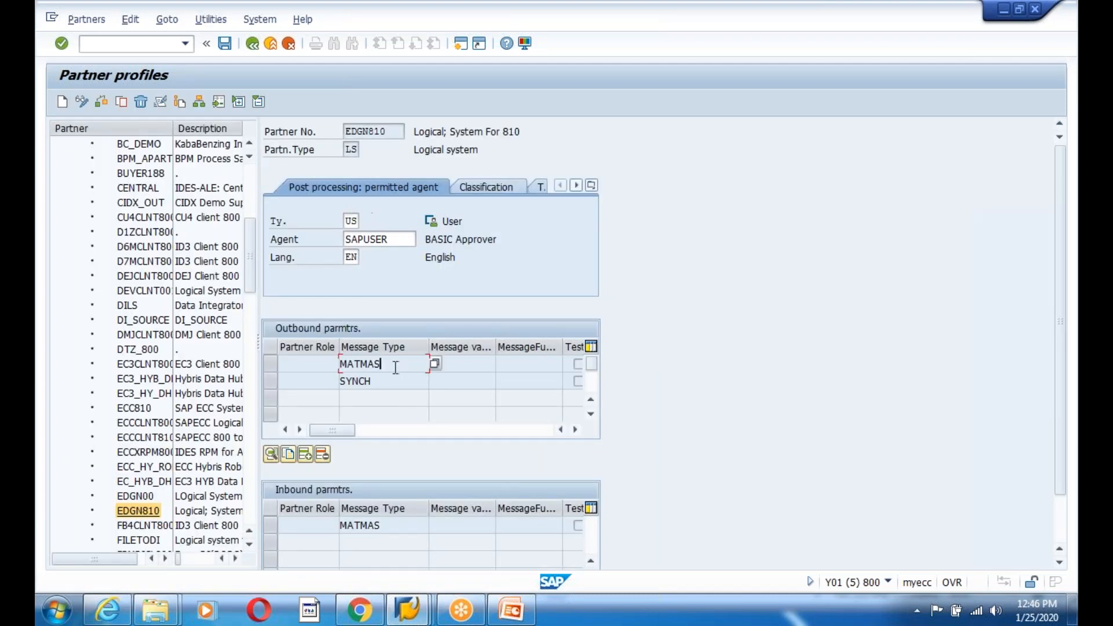
double_click(432, 363)
click(223, 455)
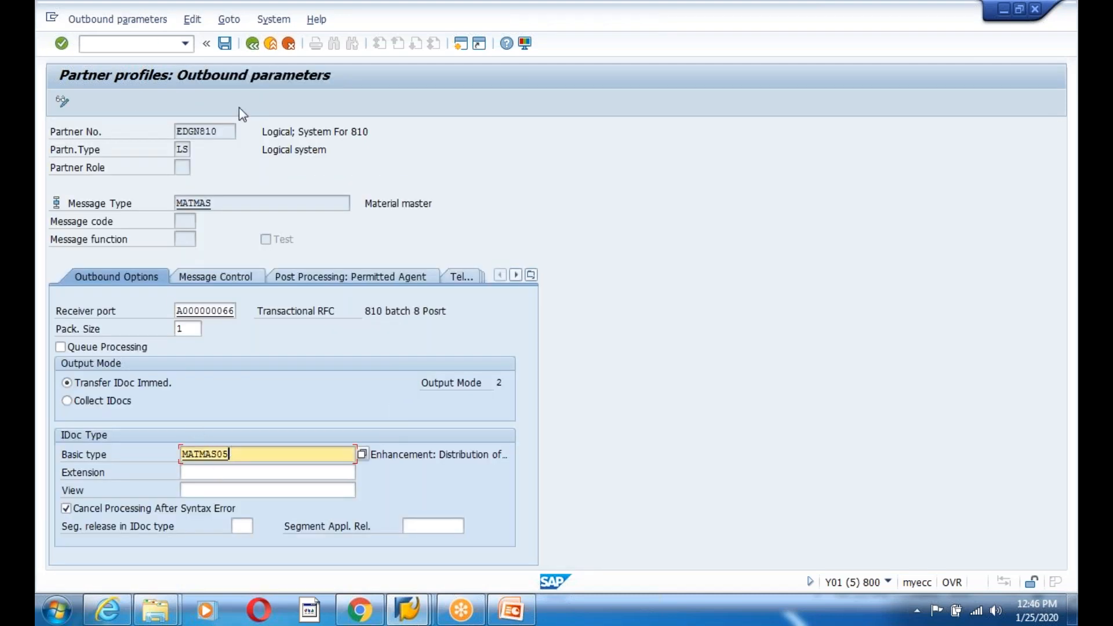
click(252, 44)
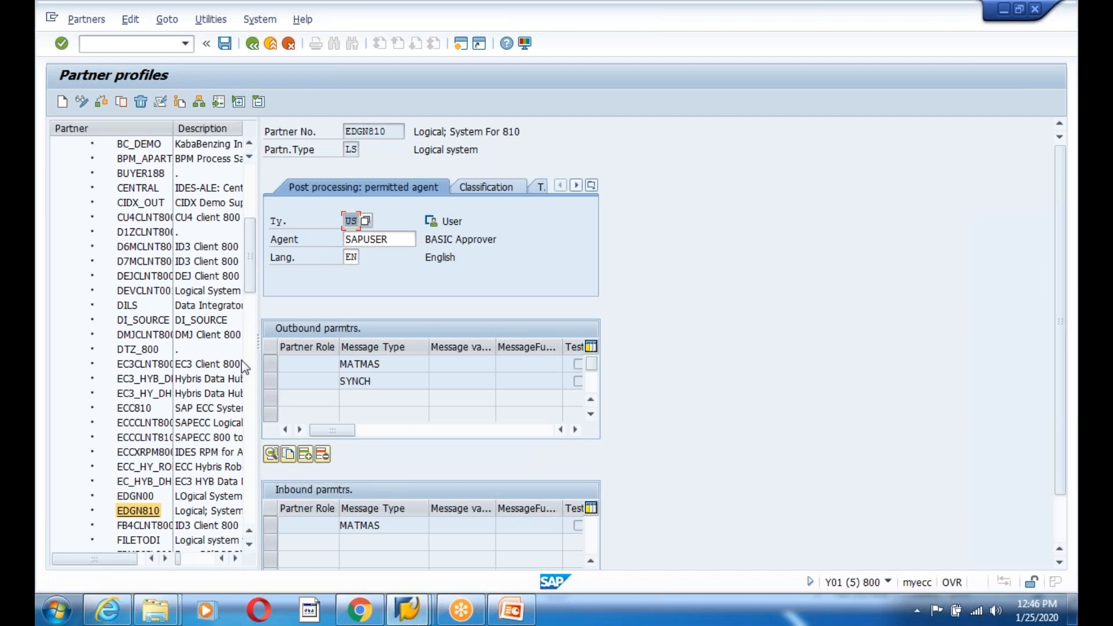
click(409, 610)
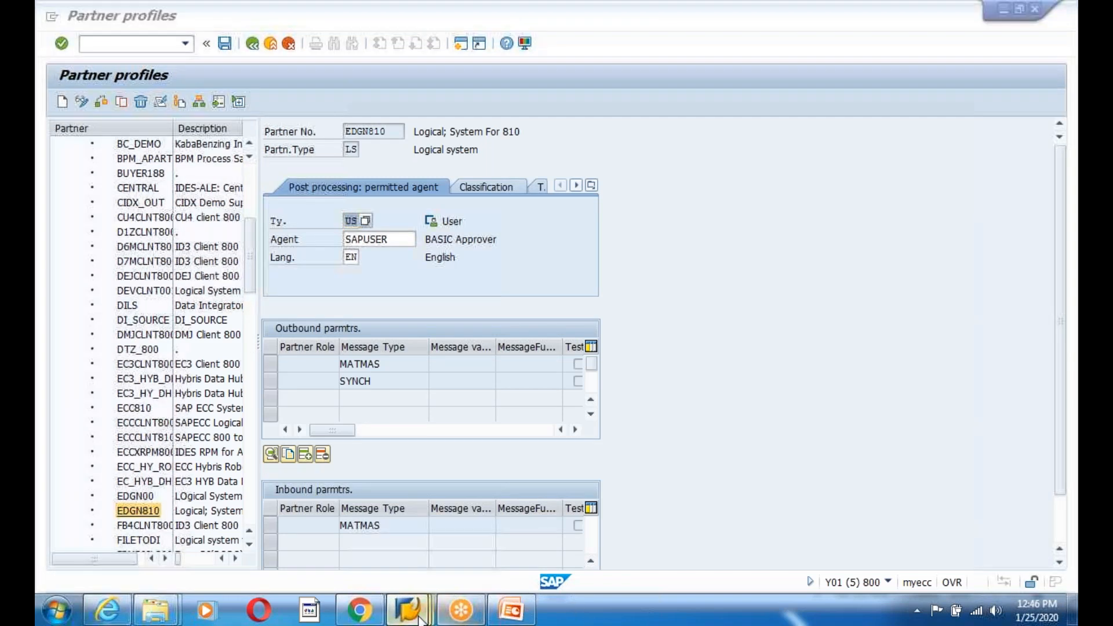
- In WE20, open partner EDGN00's inbound MATMAS parameters to check process code MATM
click(585, 524)
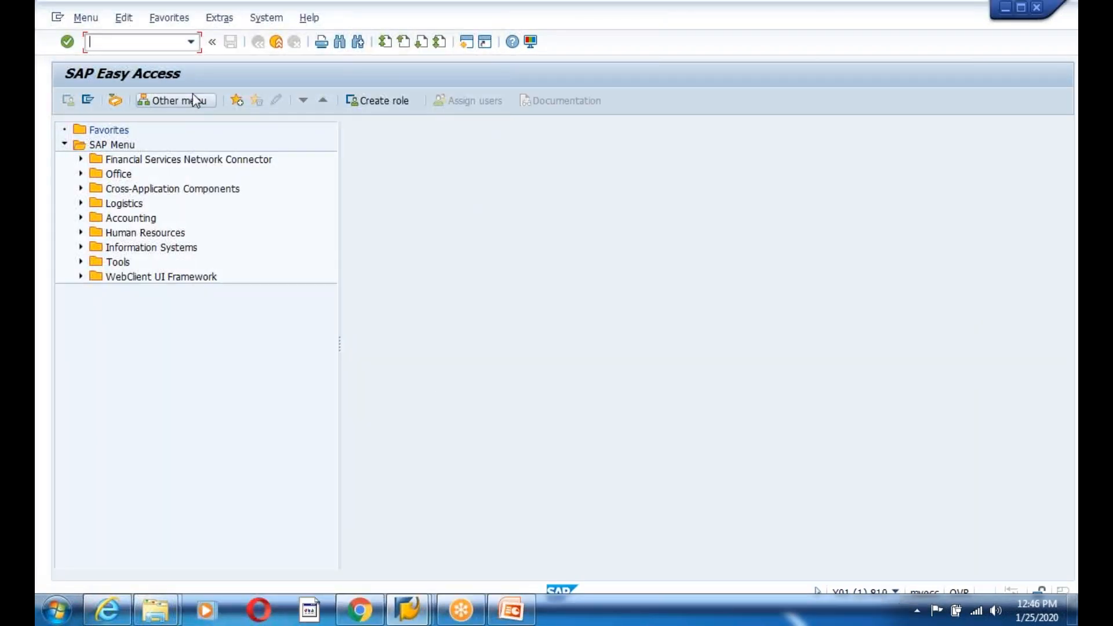
text(we20)
key(Return)
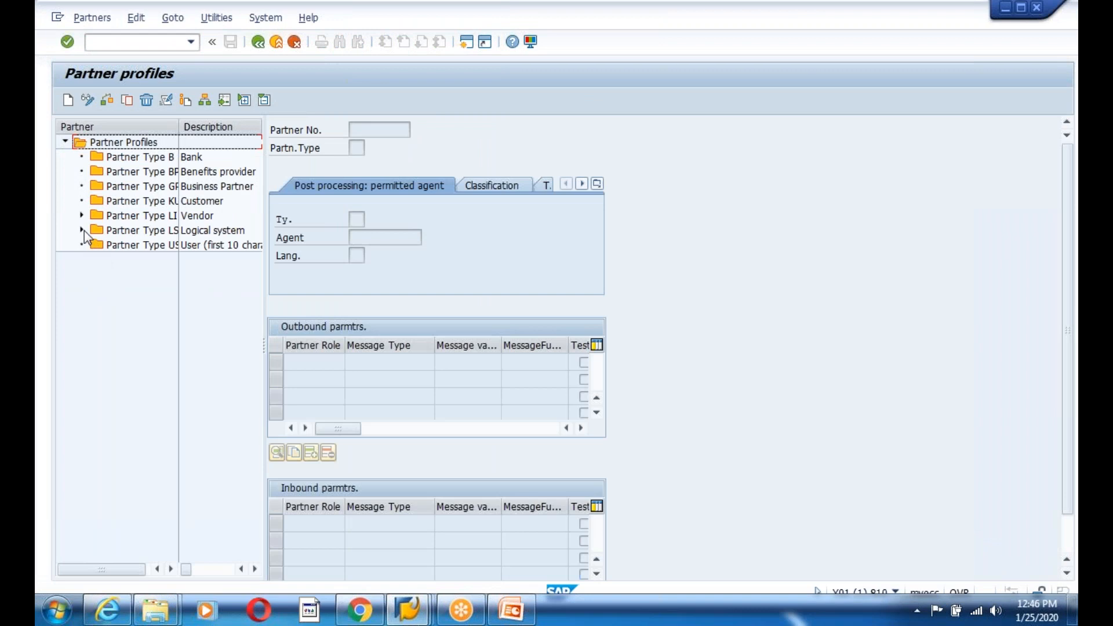
click(82, 231)
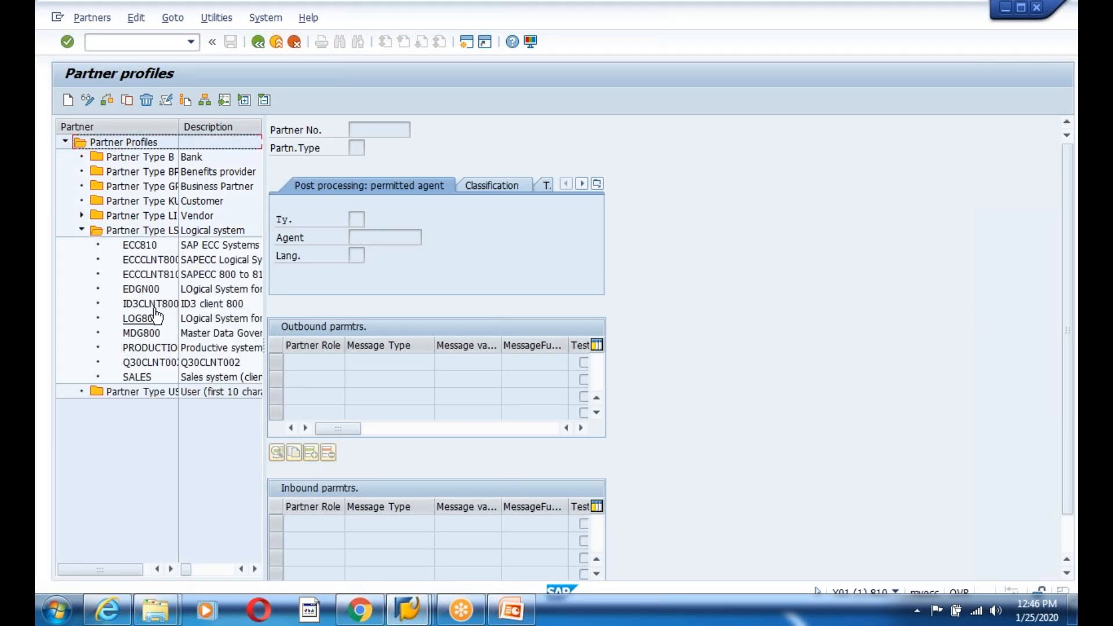
double_click(148, 289)
click(377, 524)
double_click(378, 524)
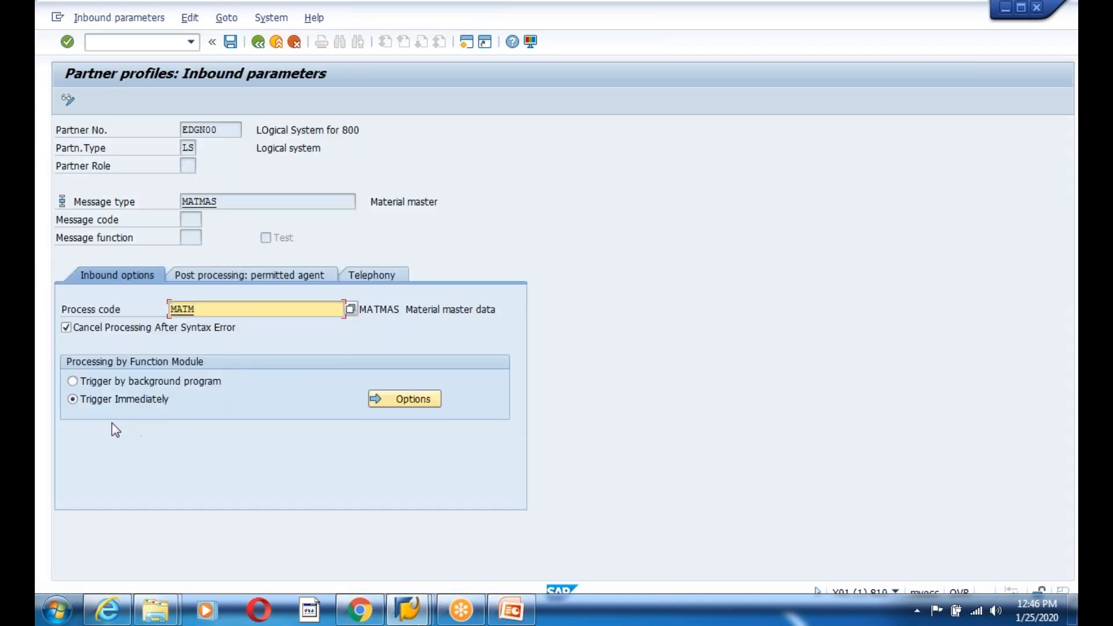
click(257, 42)
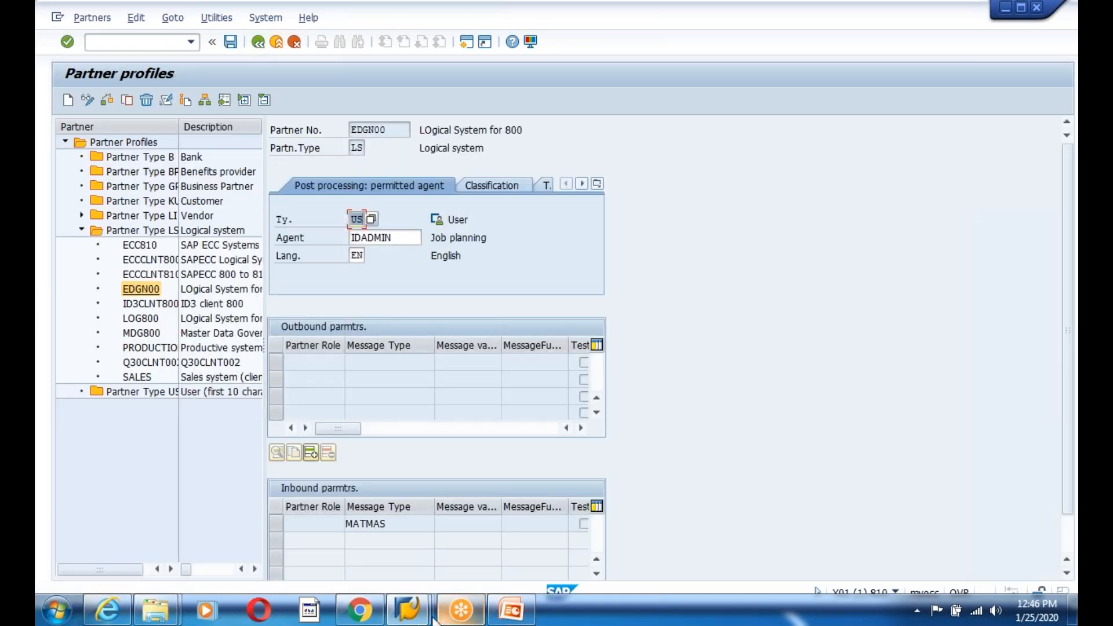
- Switch to the other partner profiles window and create a new SAP session
mouse_move(407, 608)
click(381, 561)
click(460, 43)
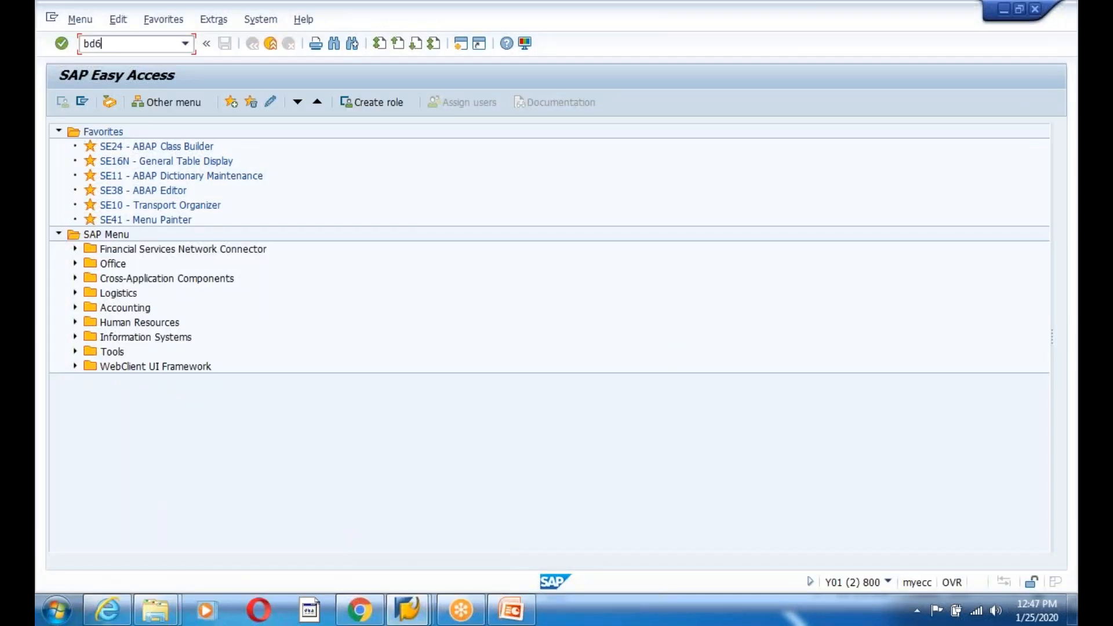
- Run BD64 and locate the EDGN8 model view in the distribution model
key(Return)
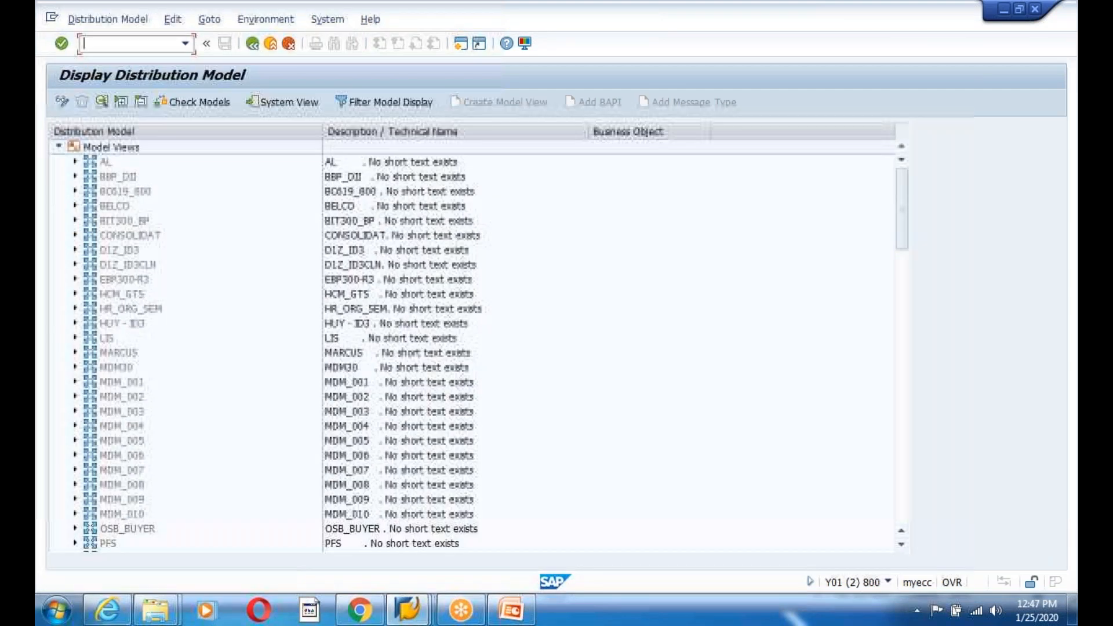
scroll(158, 414, down, 8)
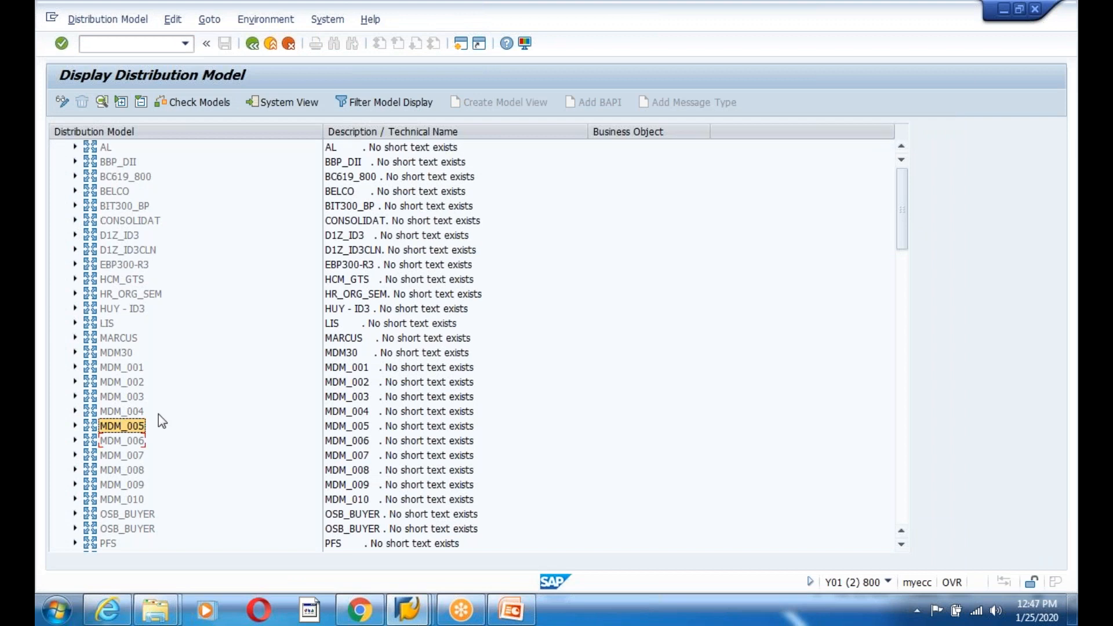
scroll(167, 434, down, 11)
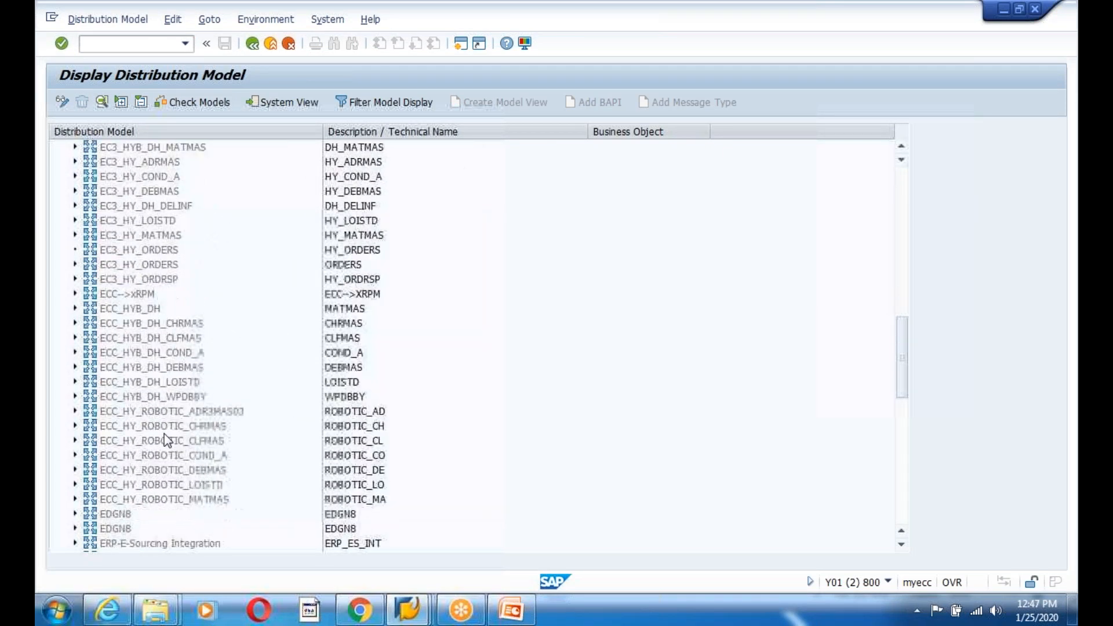
click(115, 384)
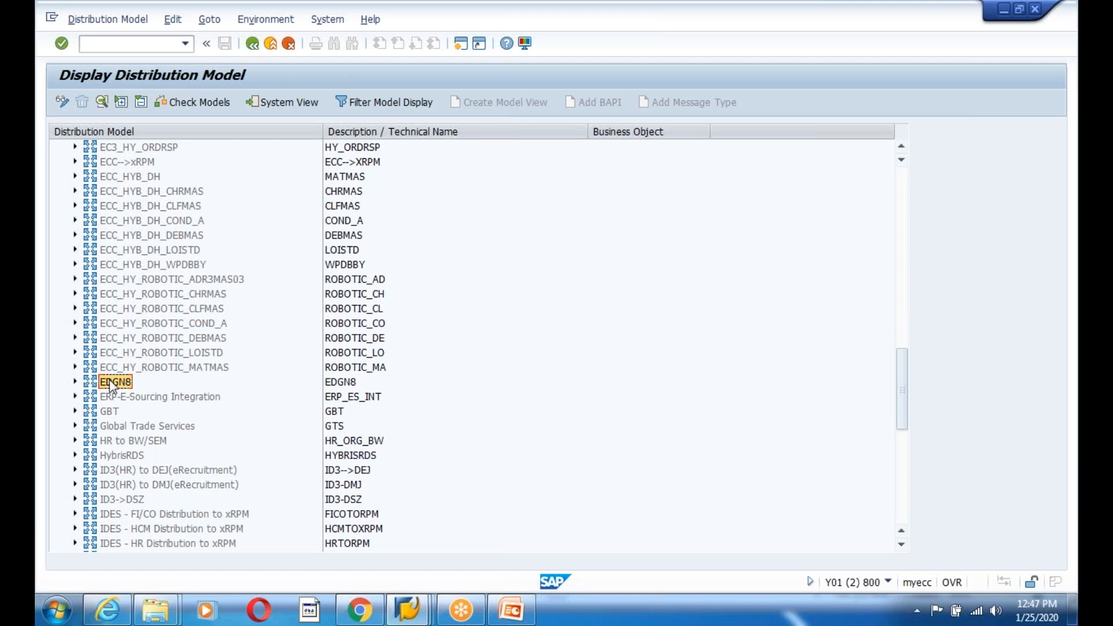
scroll(211, 525, down, 7)
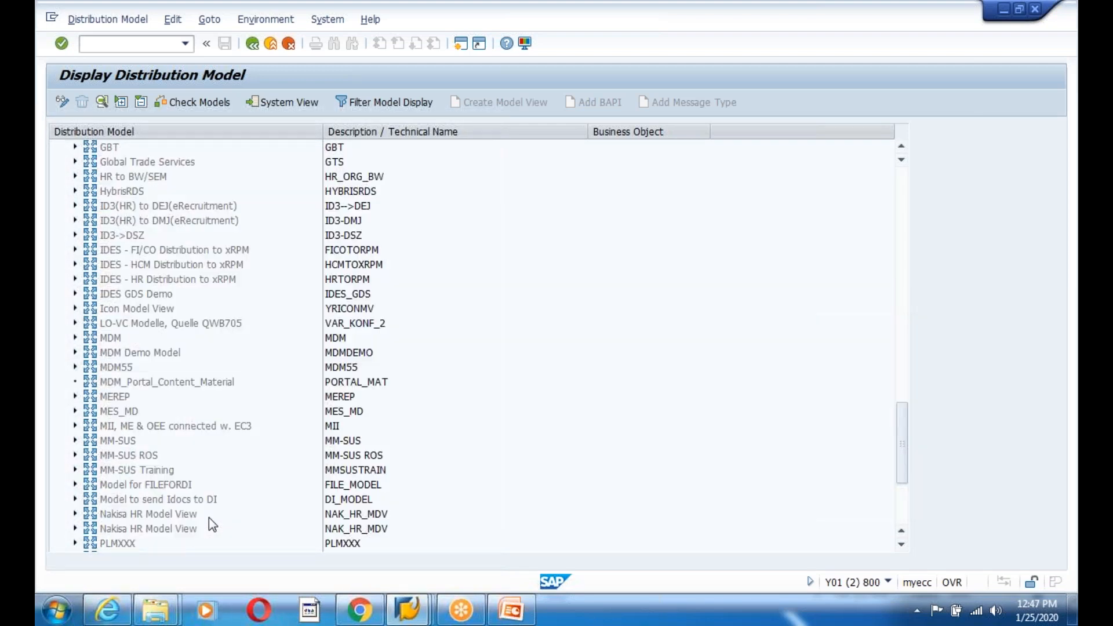
scroll(208, 517, down, 3)
scroll(209, 516, up, 6)
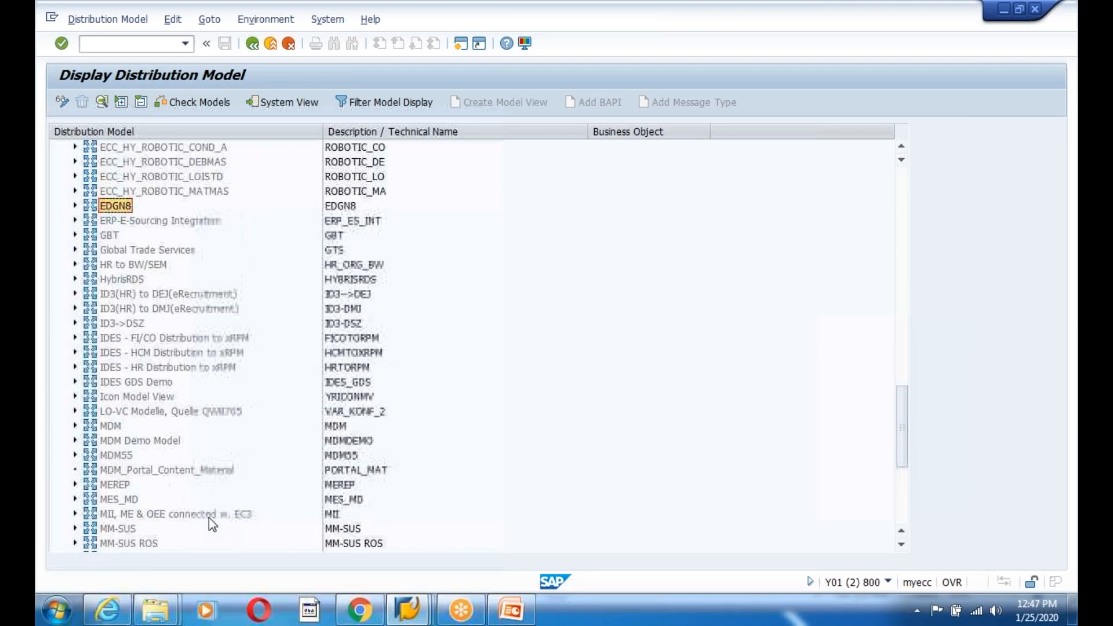
- Expand EDGN8 to show MATMAS flowing from EDGN00 to EDGN810 and back, with filter details
click(75, 205)
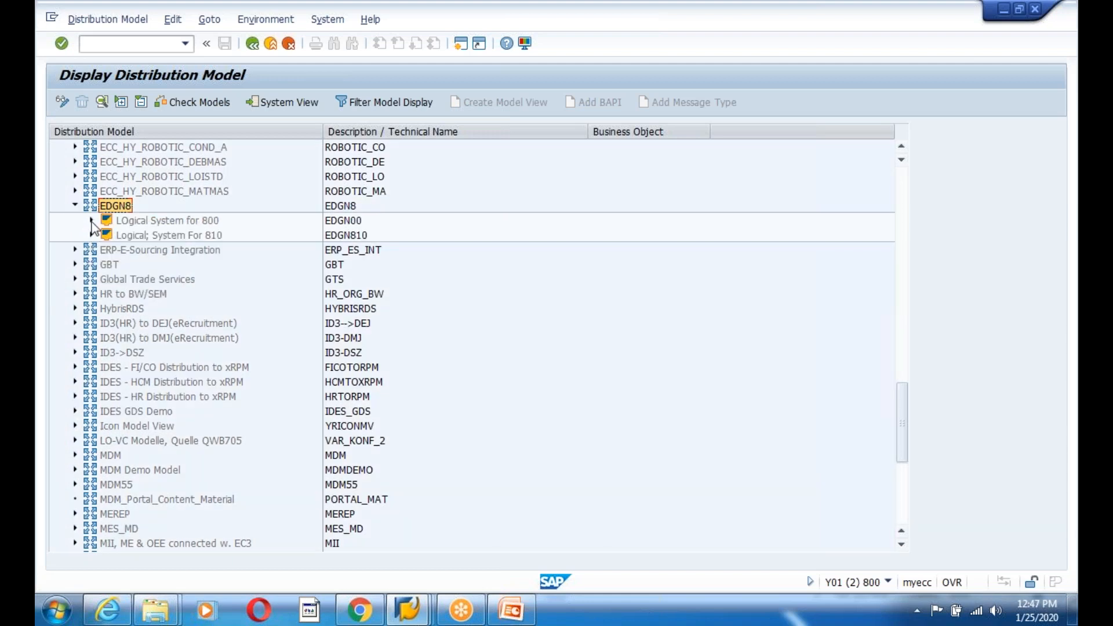
click(91, 220)
click(108, 235)
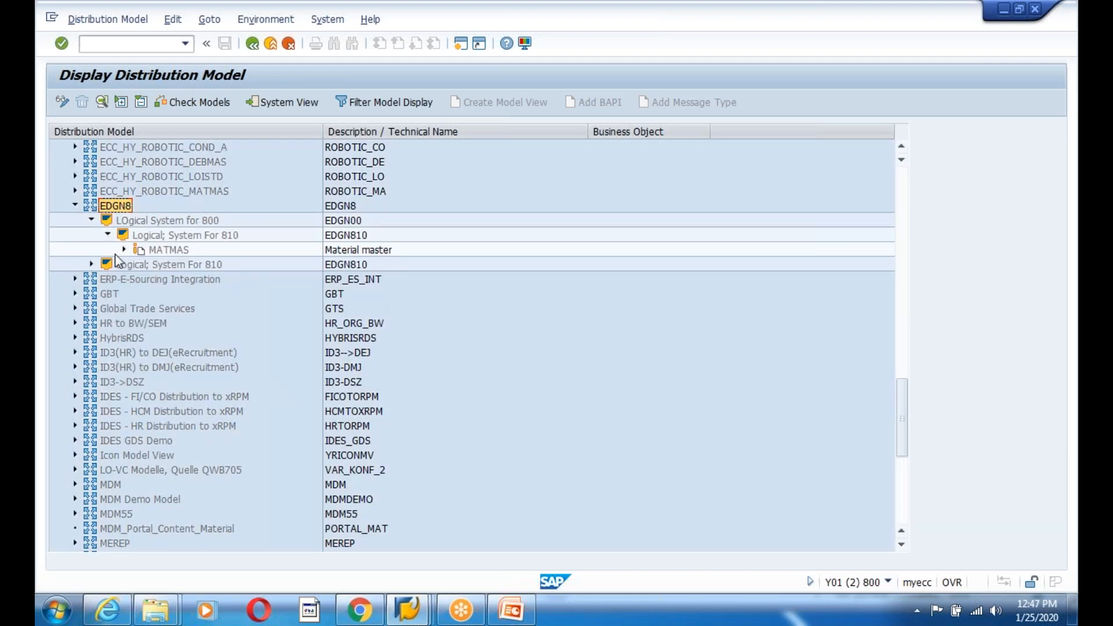
click(91, 277)
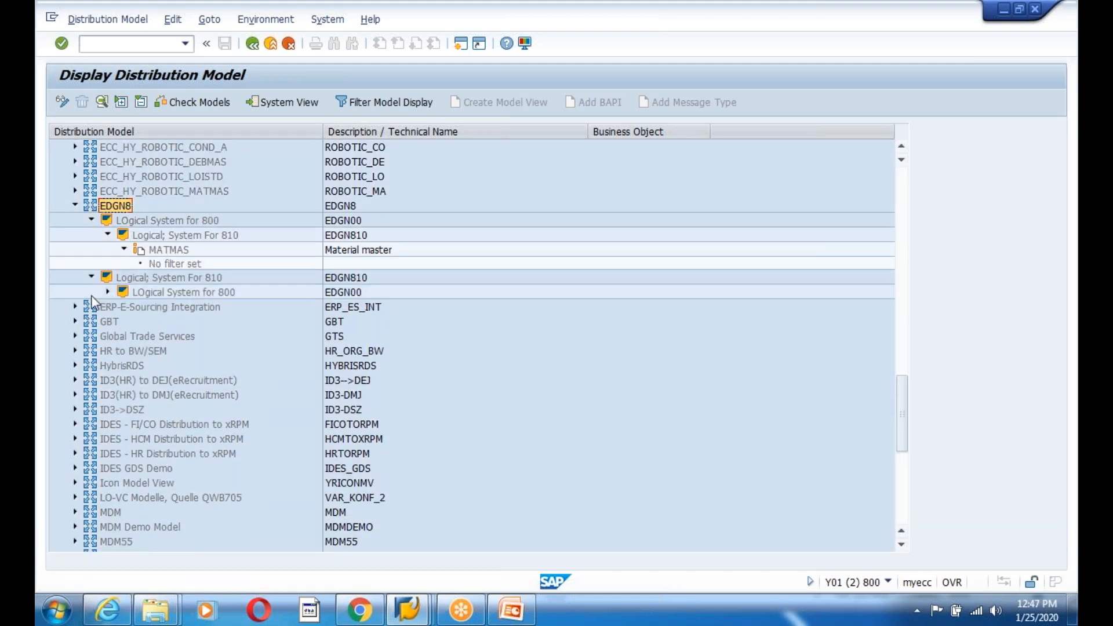
click(107, 292)
click(123, 307)
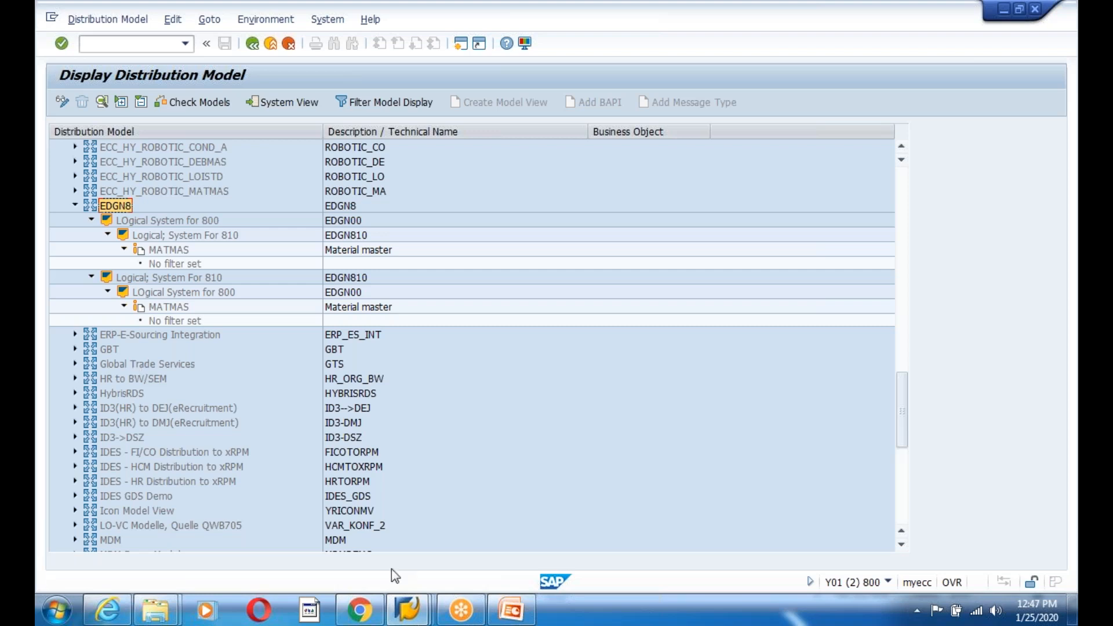
click(407, 608)
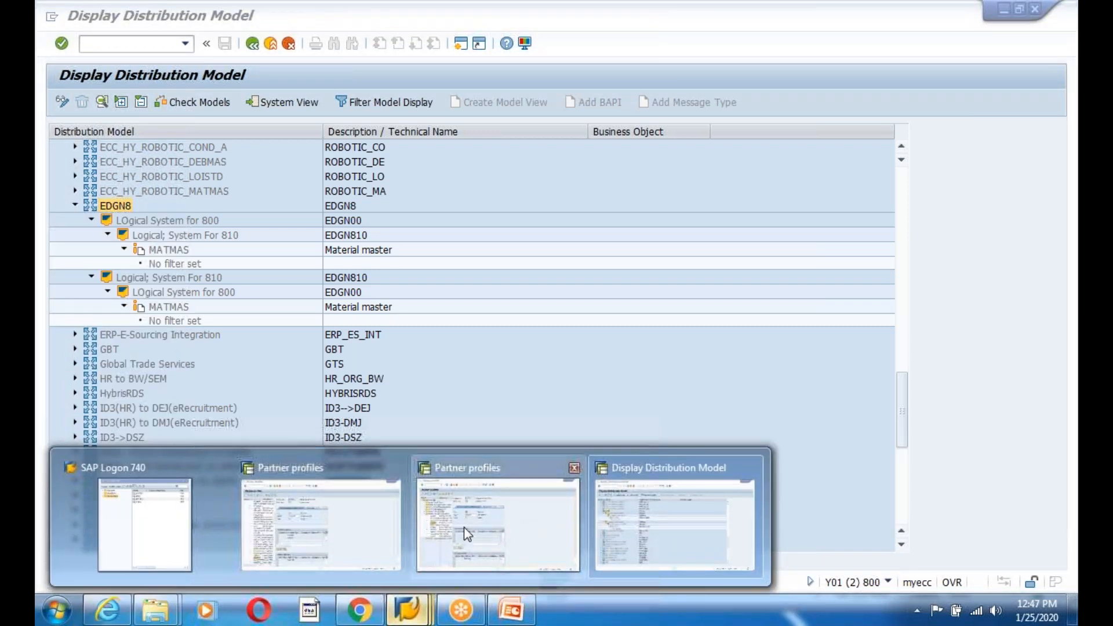
- Check the SYNCH outbound entry in EDGN810's partner profile, then return to the distribution model
click(467, 533)
click(427, 614)
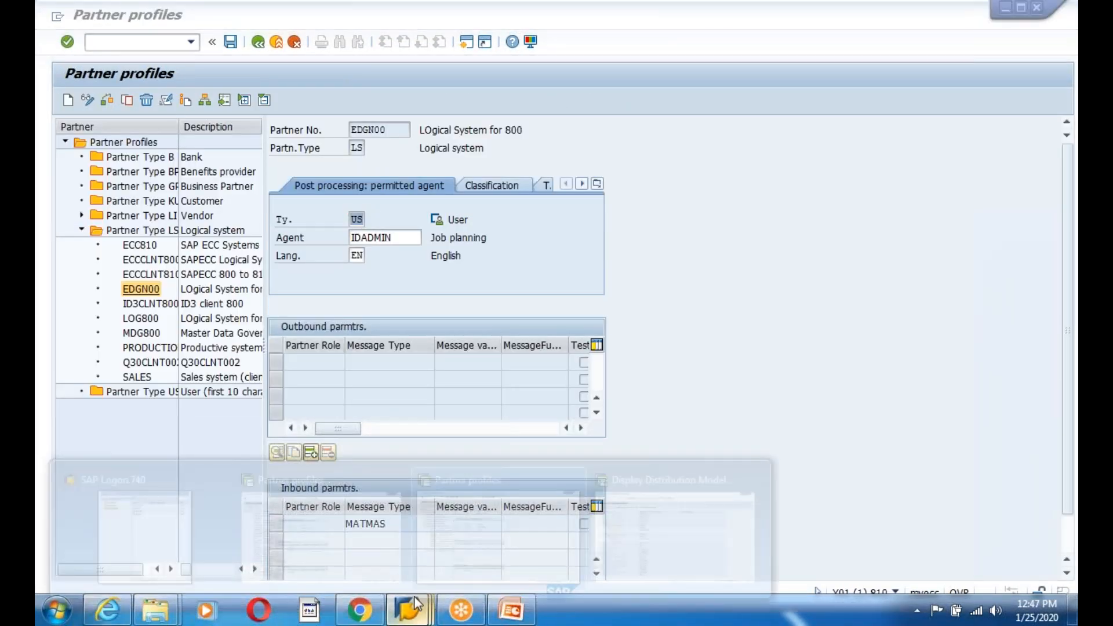
click(330, 521)
drag(380, 381, 304, 382)
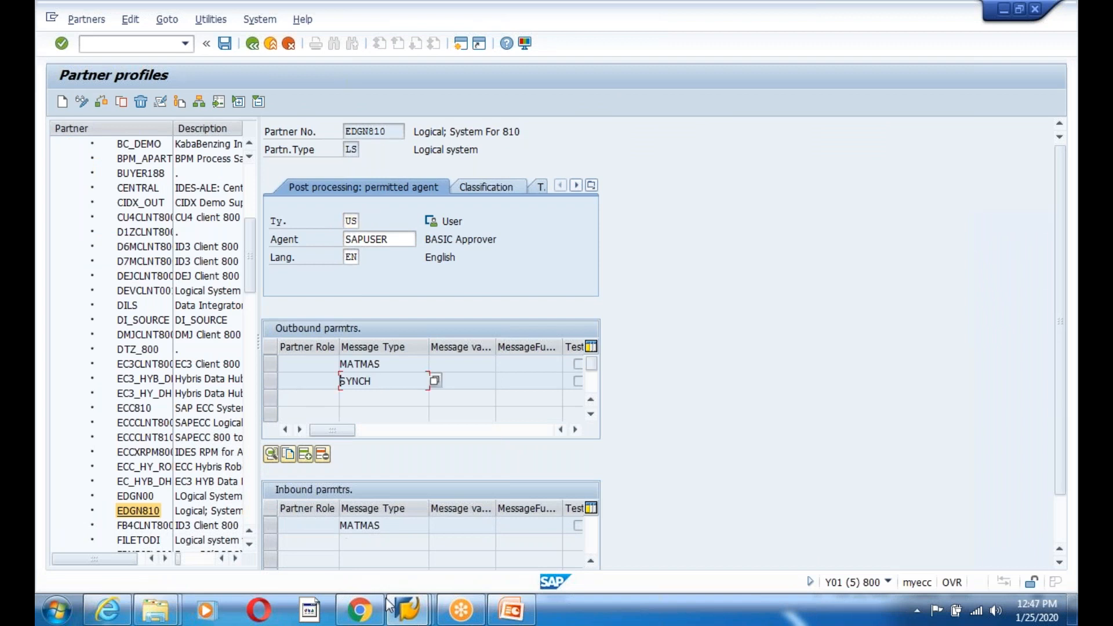
click(407, 608)
click(664, 510)
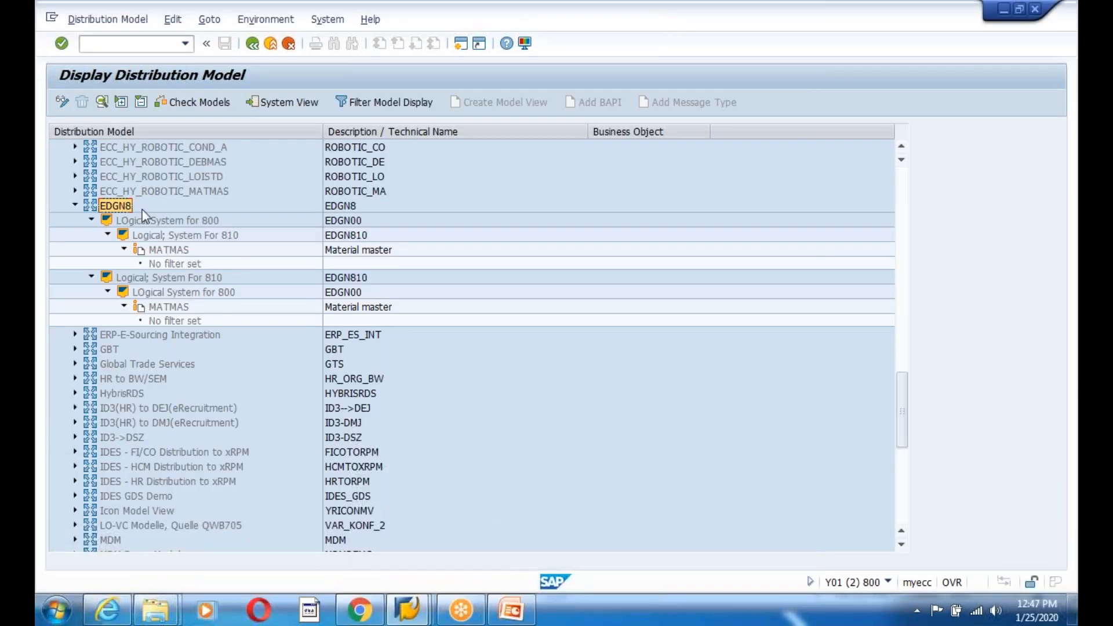
- Distribute model view EDGN8 to its receivers and open Generate Partner Profiles for EDGN8
click(173, 23)
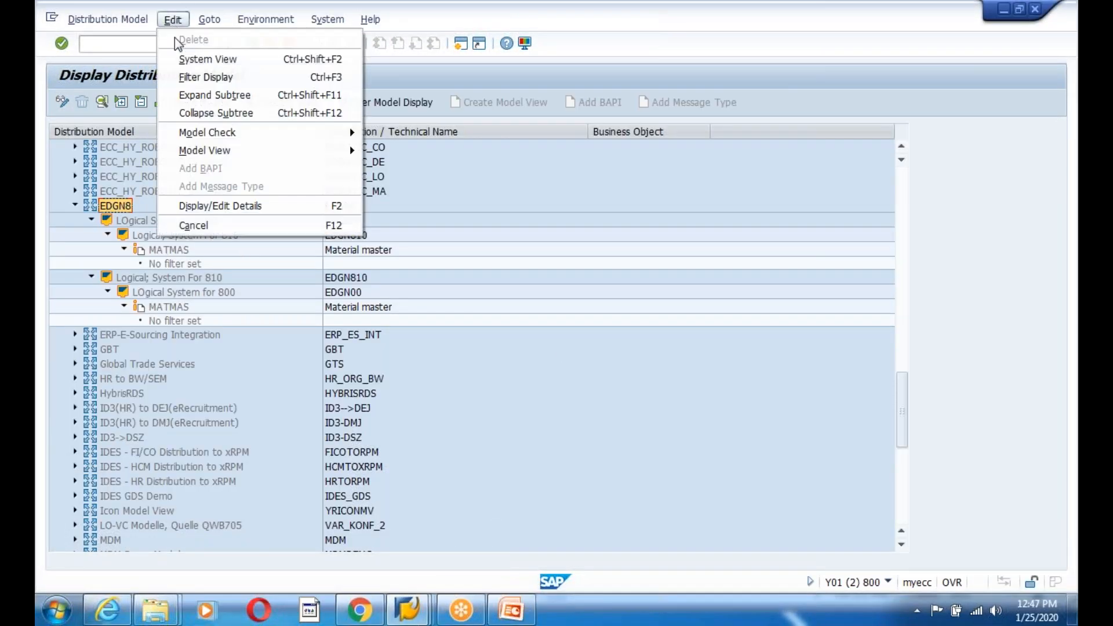
mouse_move(292, 150)
click(427, 198)
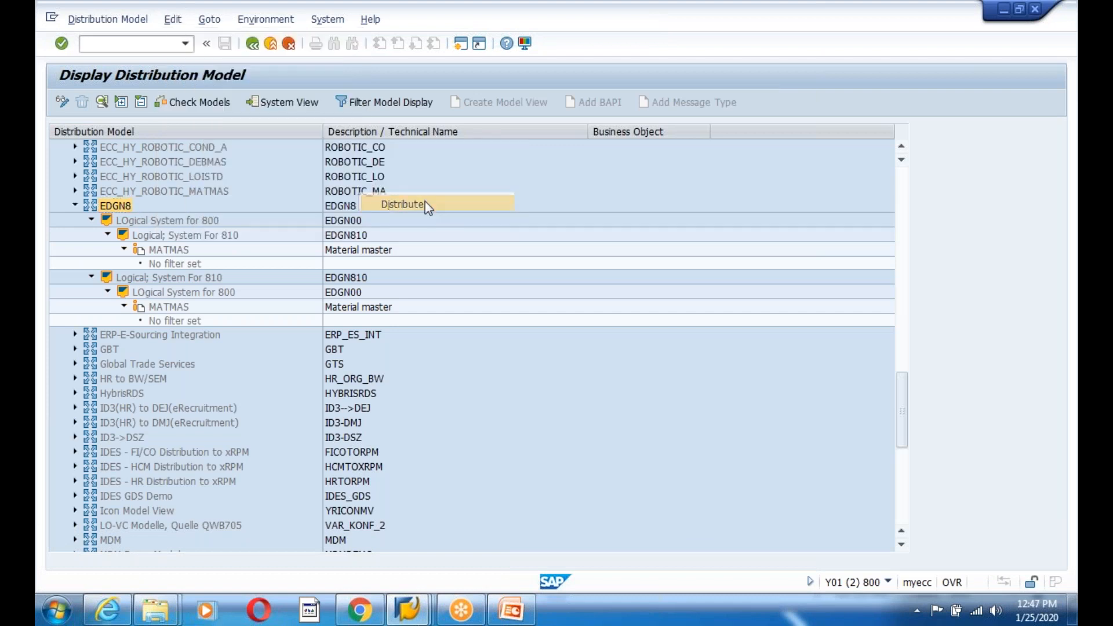
click(447, 580)
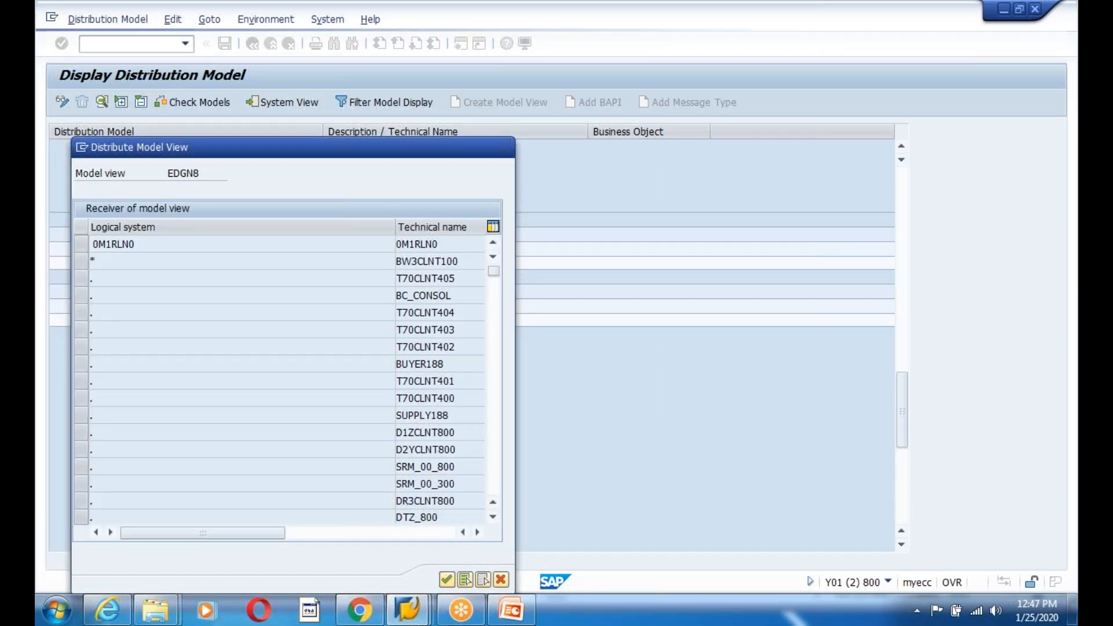
click(252, 46)
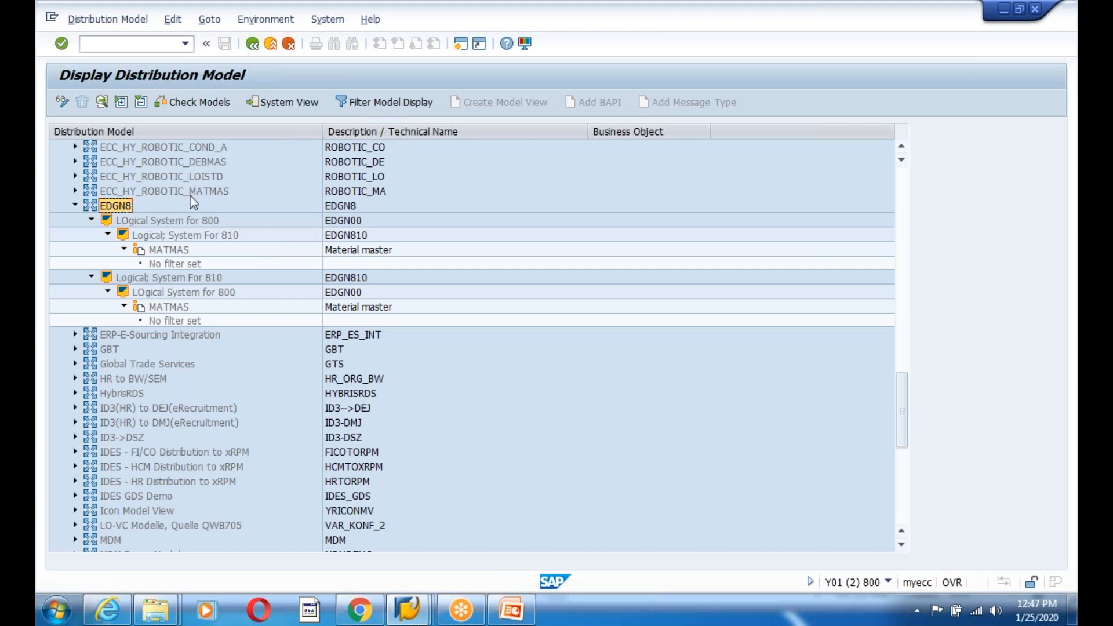
click(265, 19)
click(321, 39)
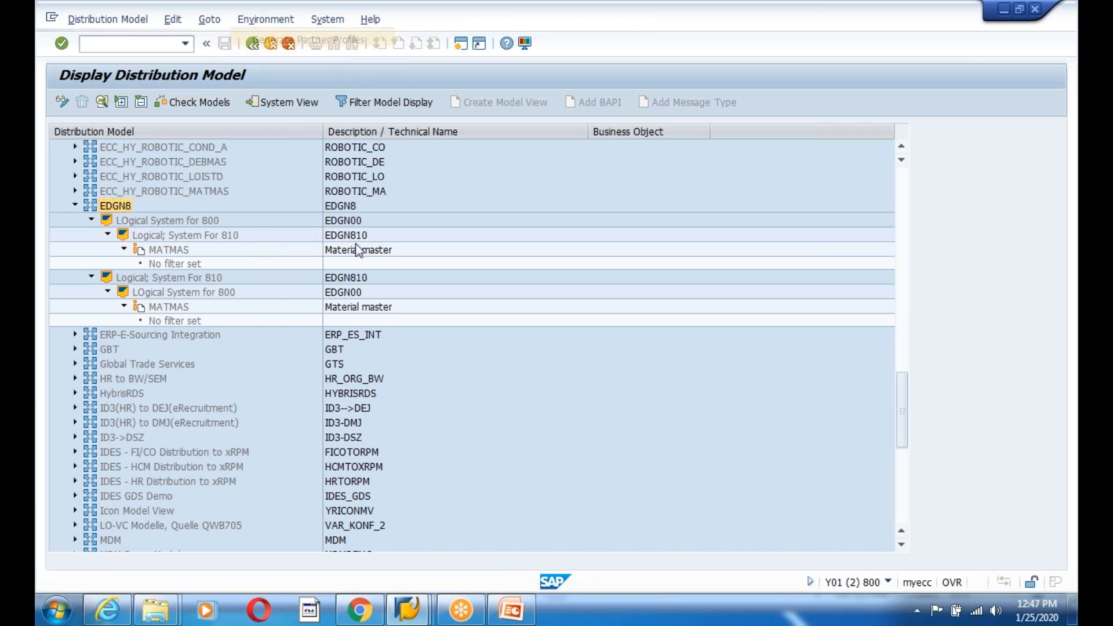
- Generate partner profiles for EDGN8 with partner system EDGN810, then return to the model tree's MATMAS node
click(246, 149)
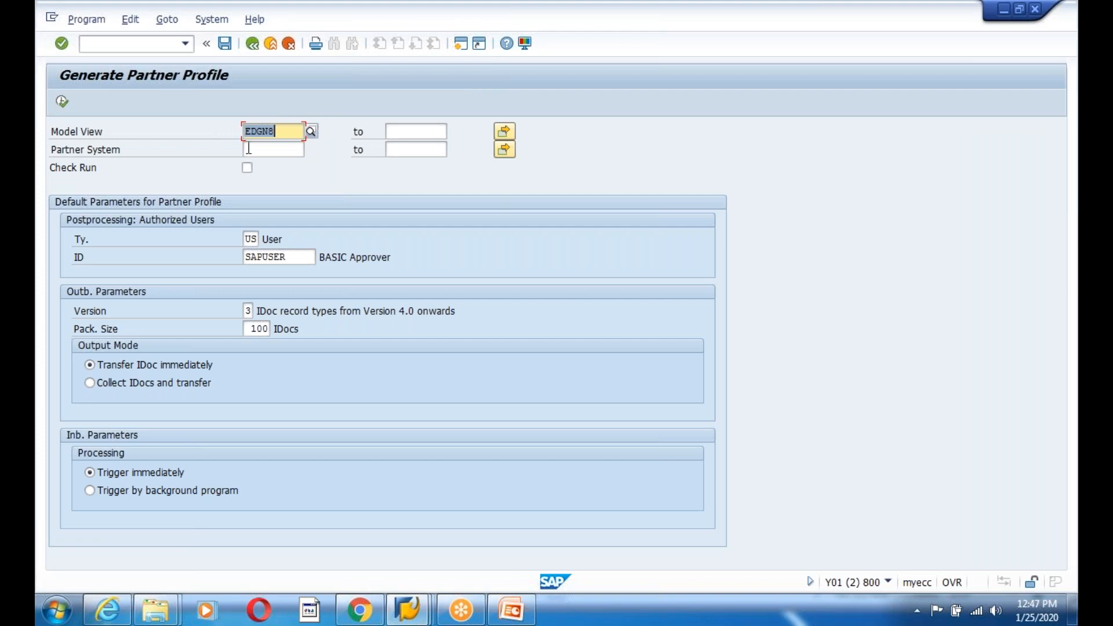
click(256, 167)
click(62, 102)
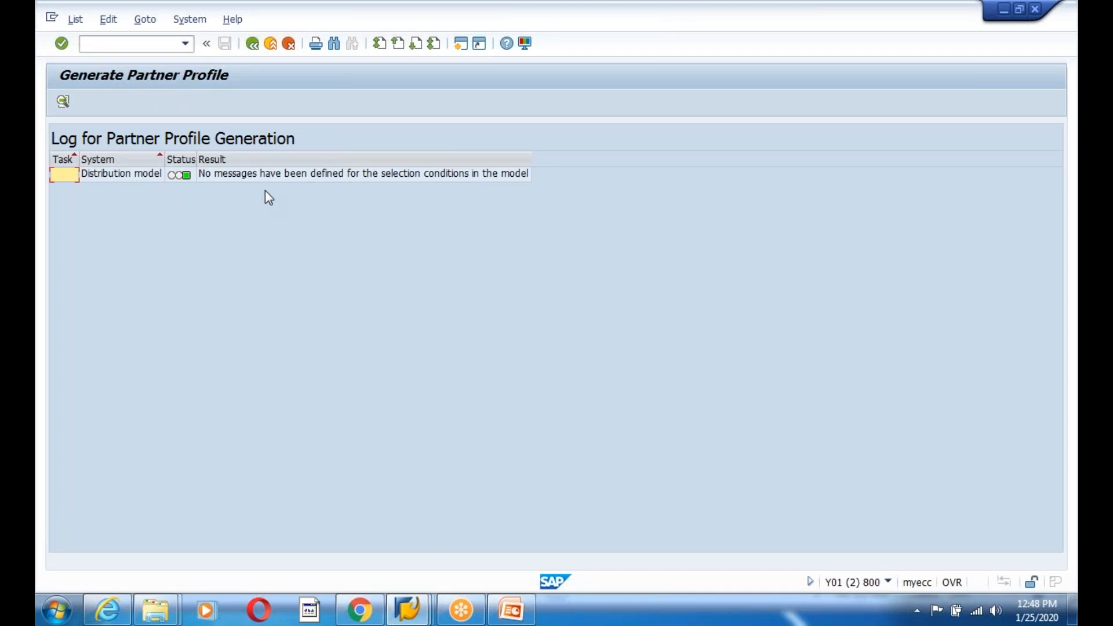
click(252, 47)
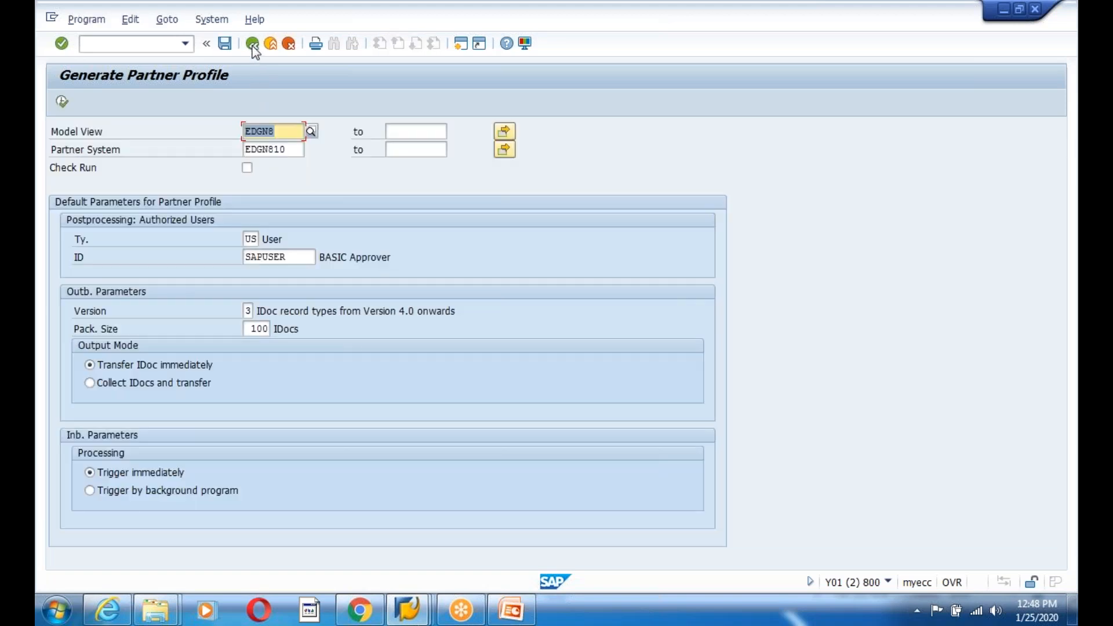
click(254, 48)
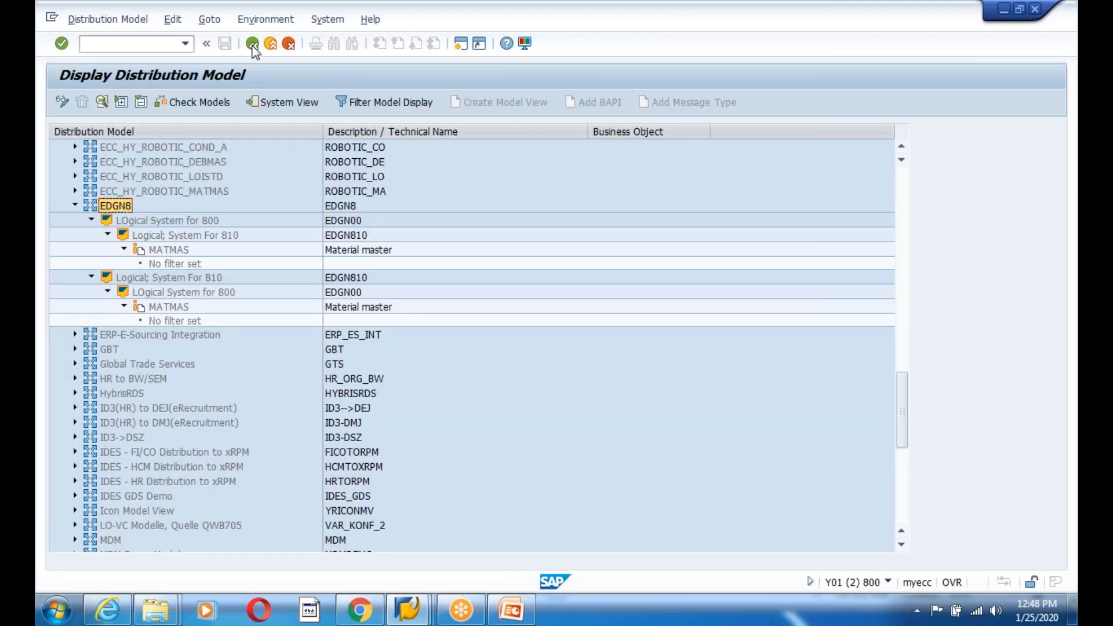
click(160, 254)
- Switch the distribution model to change mode and scroll to model view EDGN8
double_click(165, 253)
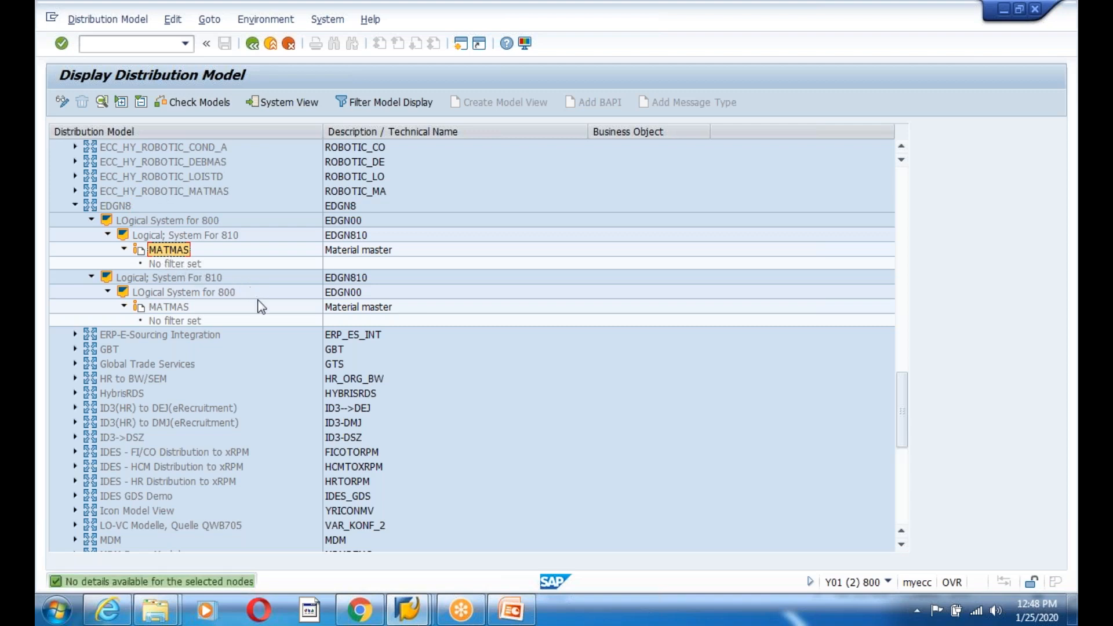
click(63, 102)
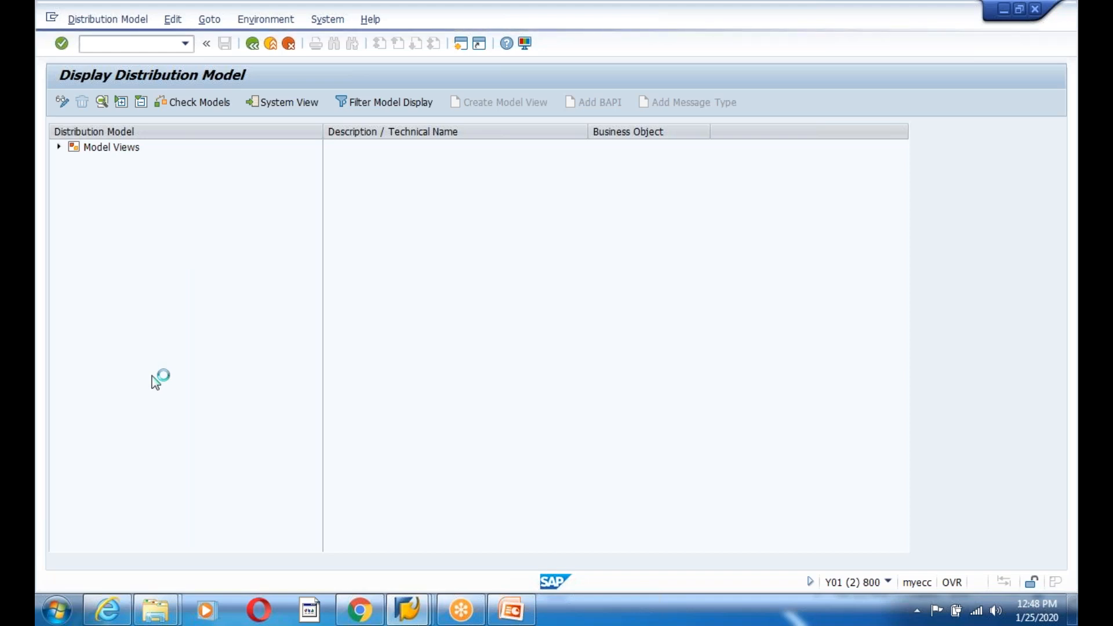
click(122, 411)
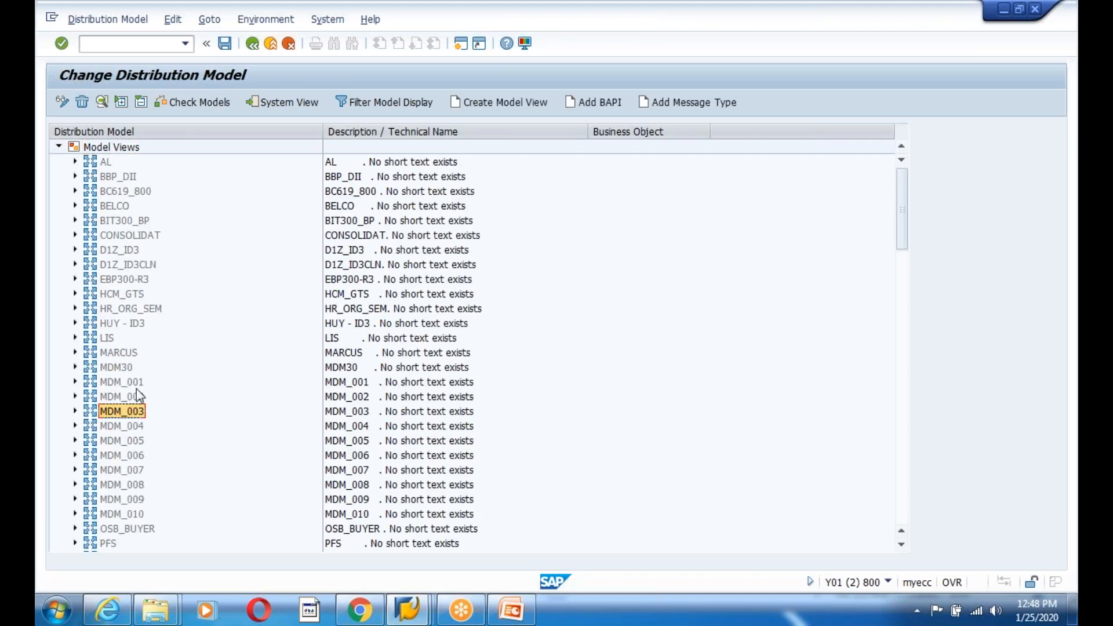
scroll(139, 400, down, 6)
scroll(139, 400, down, 20)
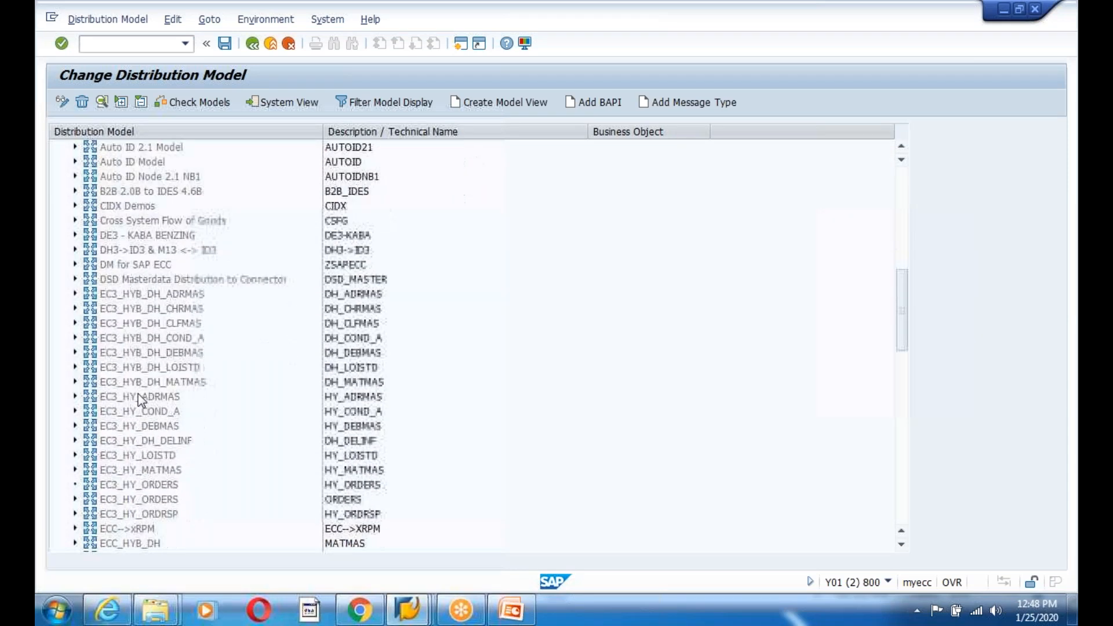
scroll(141, 400, down, 7)
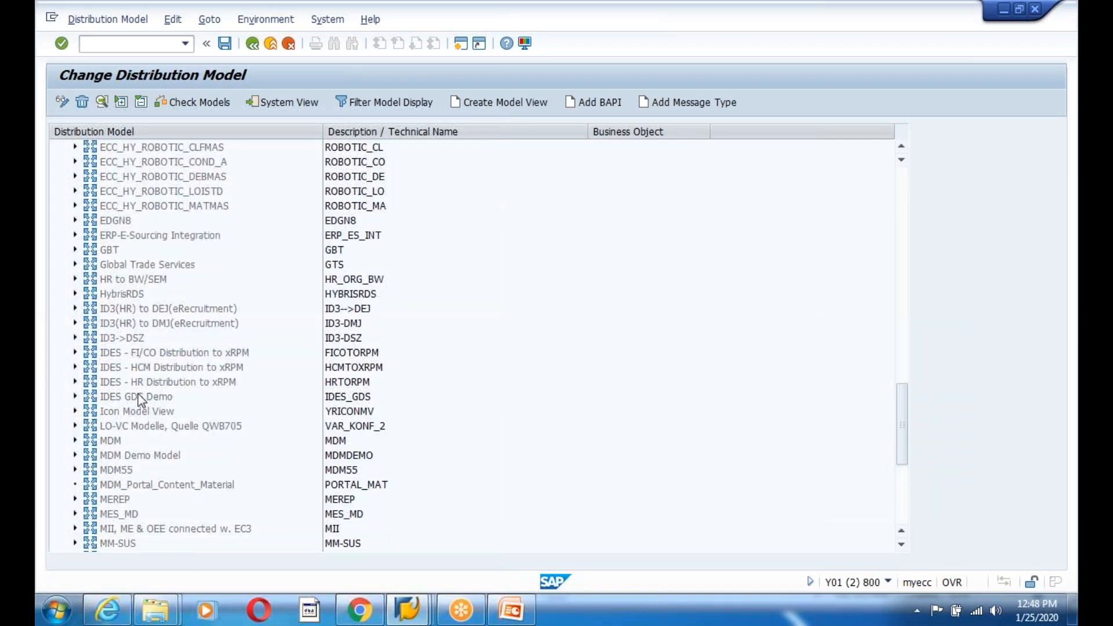
scroll(141, 400, up, 6)
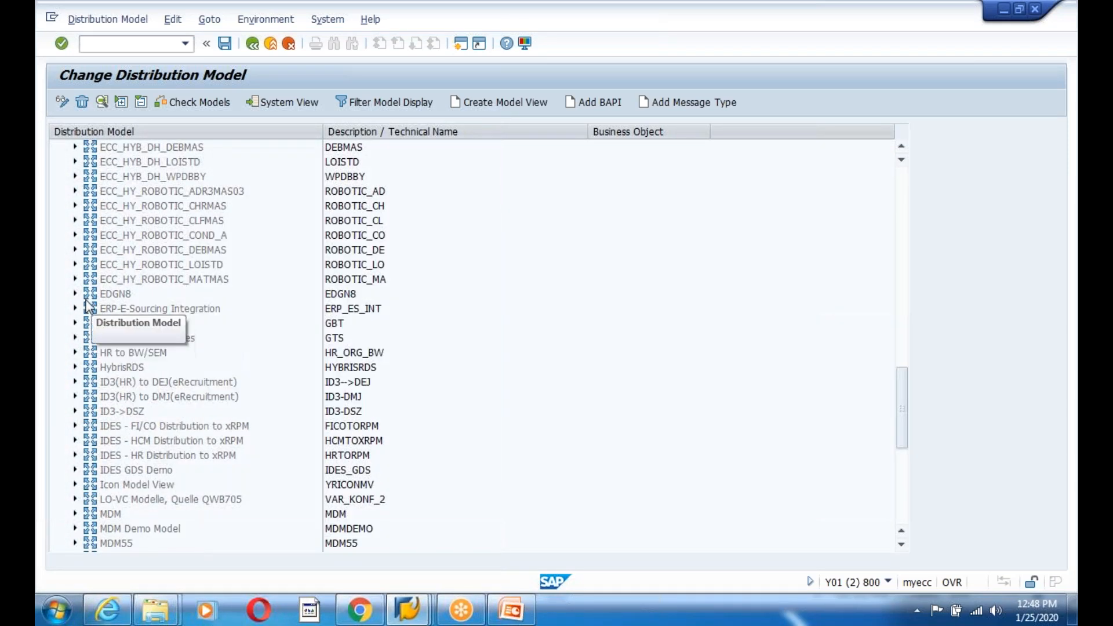
- Expand EDGN8's system branches down to MATMAS and its filter details
click(74, 294)
click(114, 298)
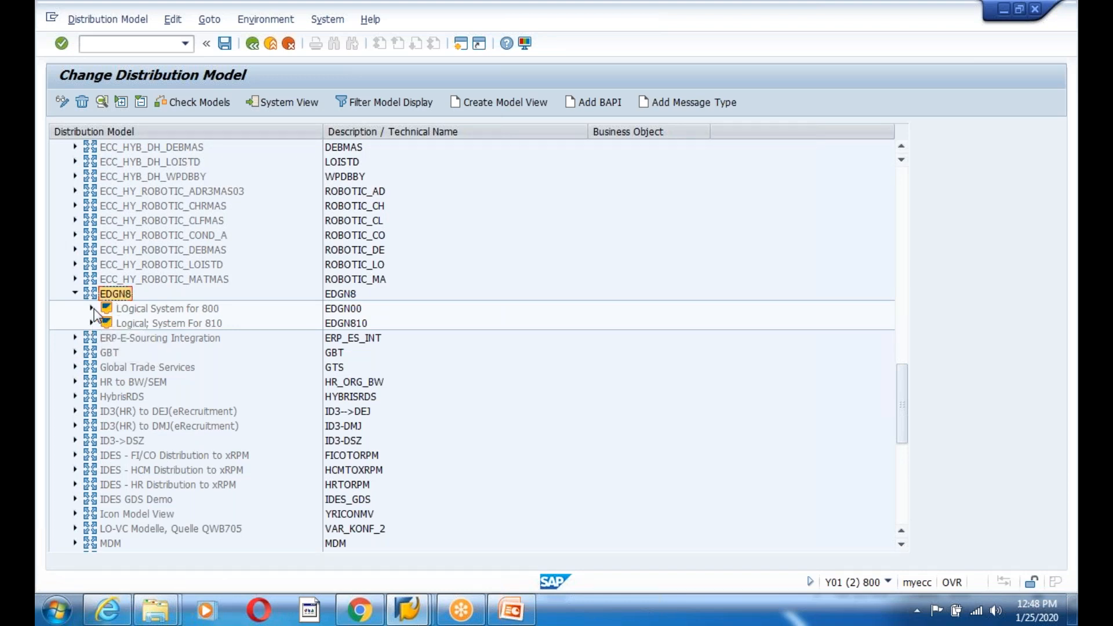
click(91, 308)
click(108, 322)
click(124, 337)
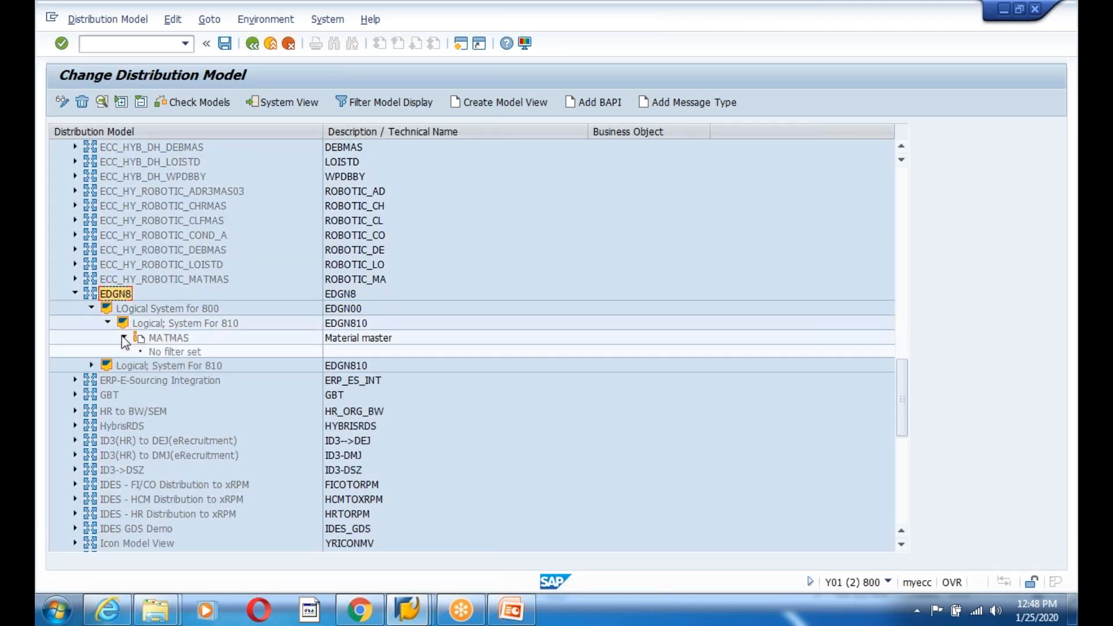
double_click(163, 338)
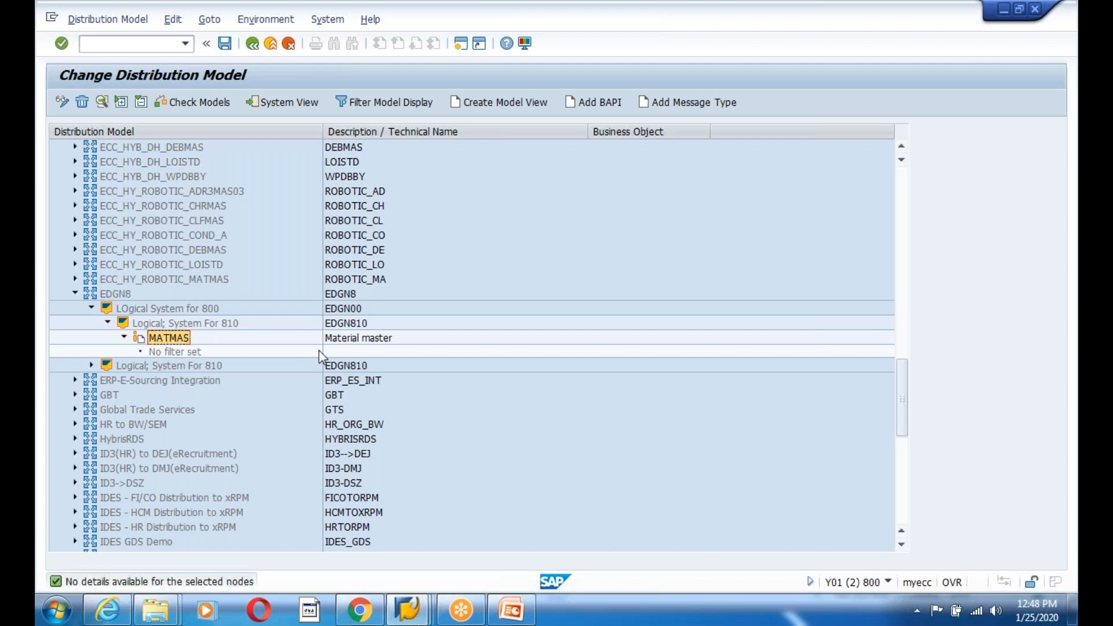
click(91, 365)
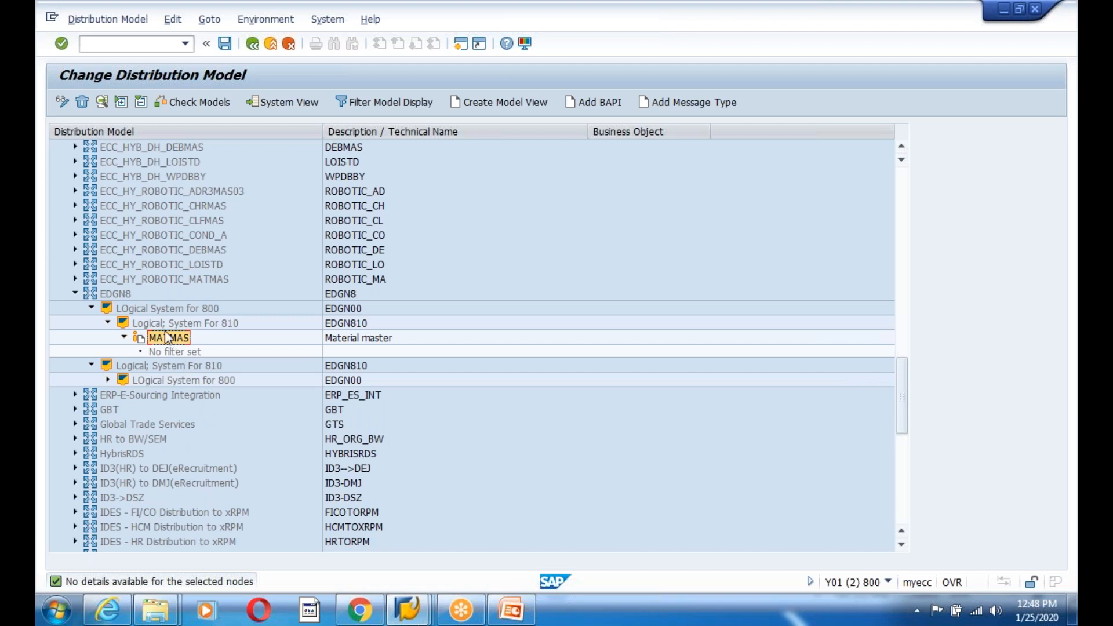
- With EDGN8 selected, open Generate Partner Profiles from the Environment menu
click(119, 294)
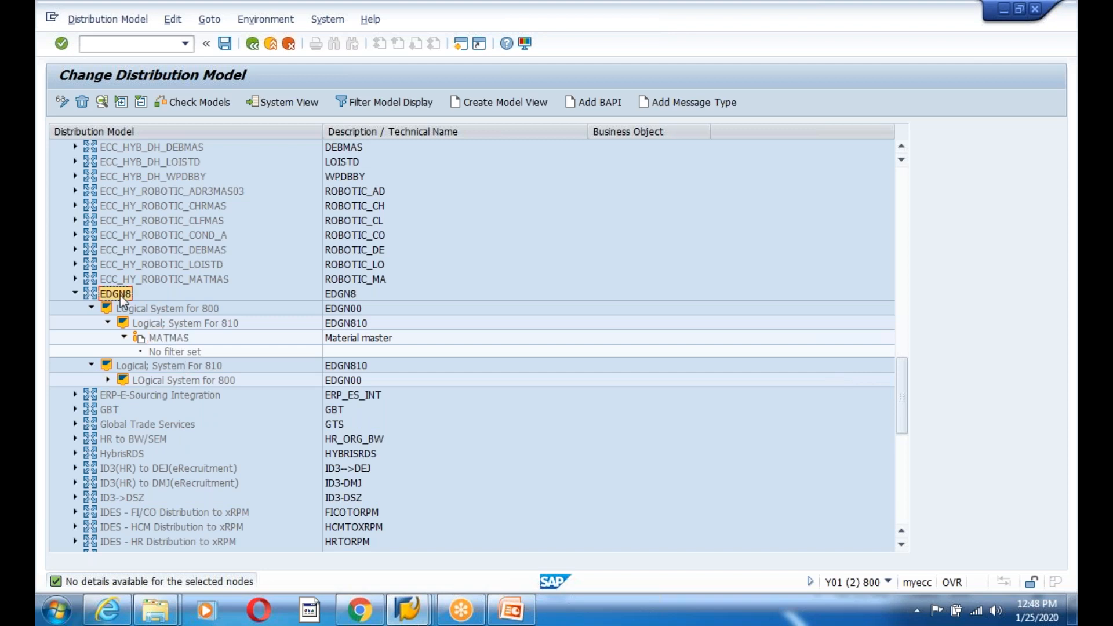
click(265, 19)
click(255, 36)
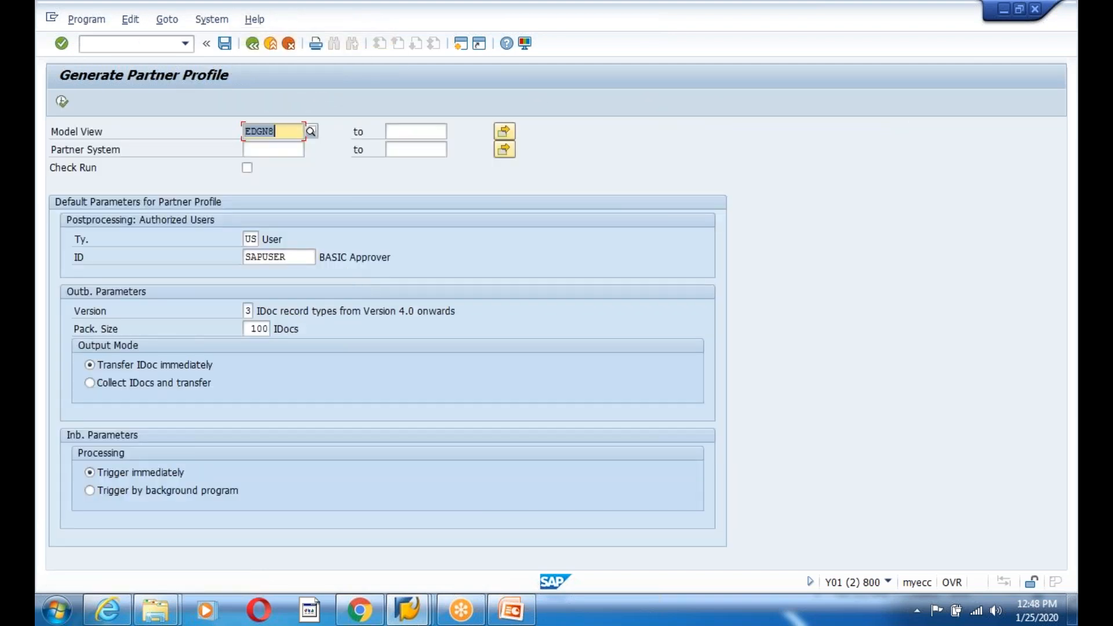
- Run partner profile generation for EDGN8 with partner system EDGN810, check the log row, and go back
click(278, 149)
click(279, 165)
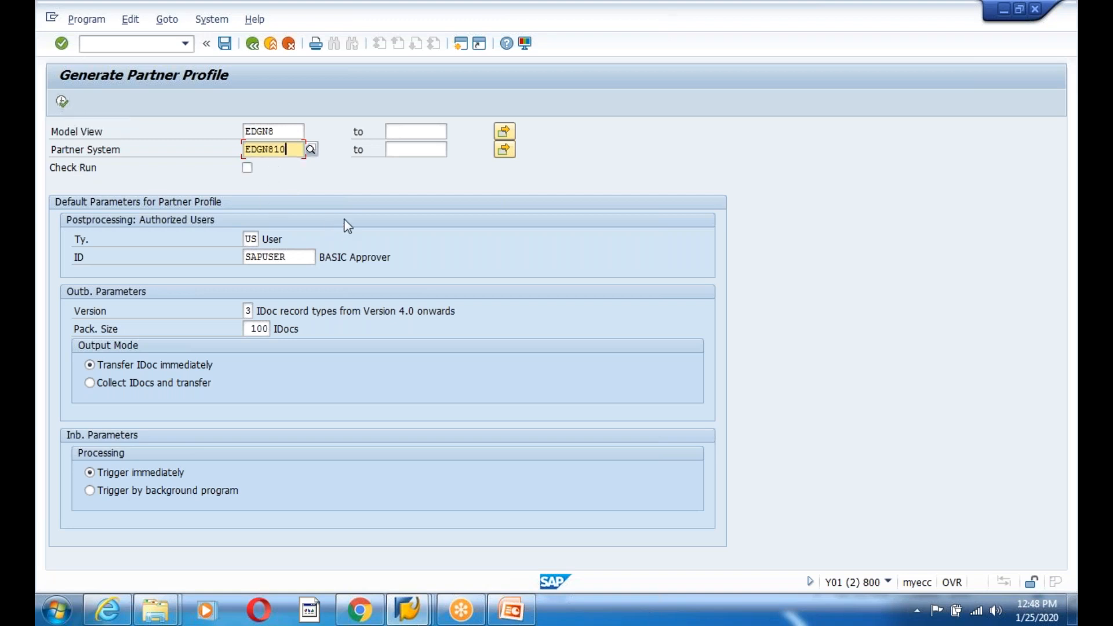
click(62, 102)
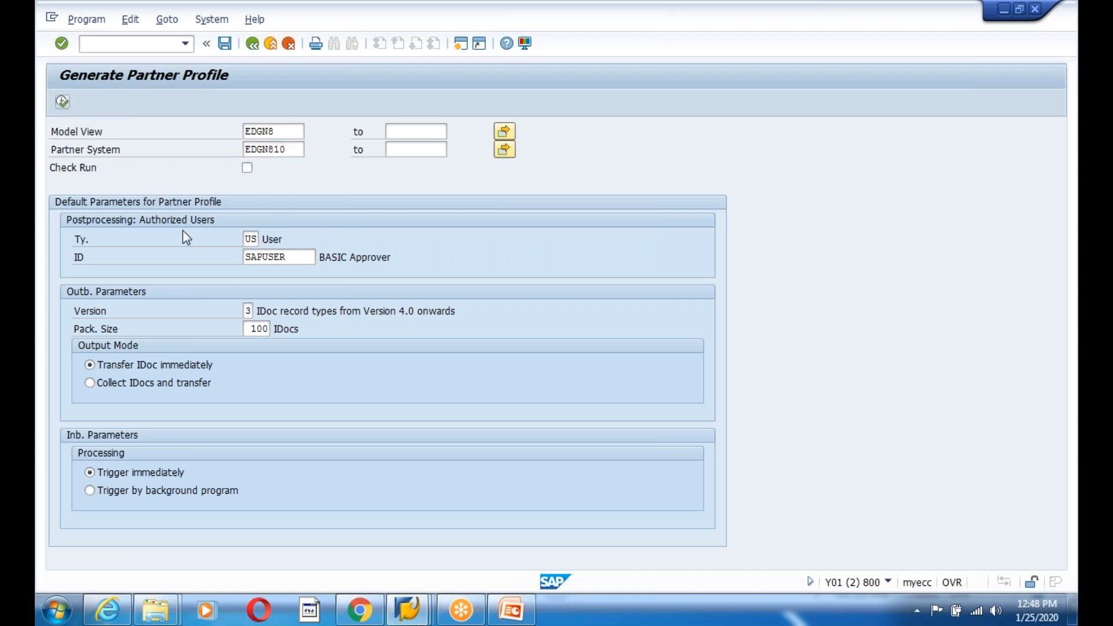
click(255, 174)
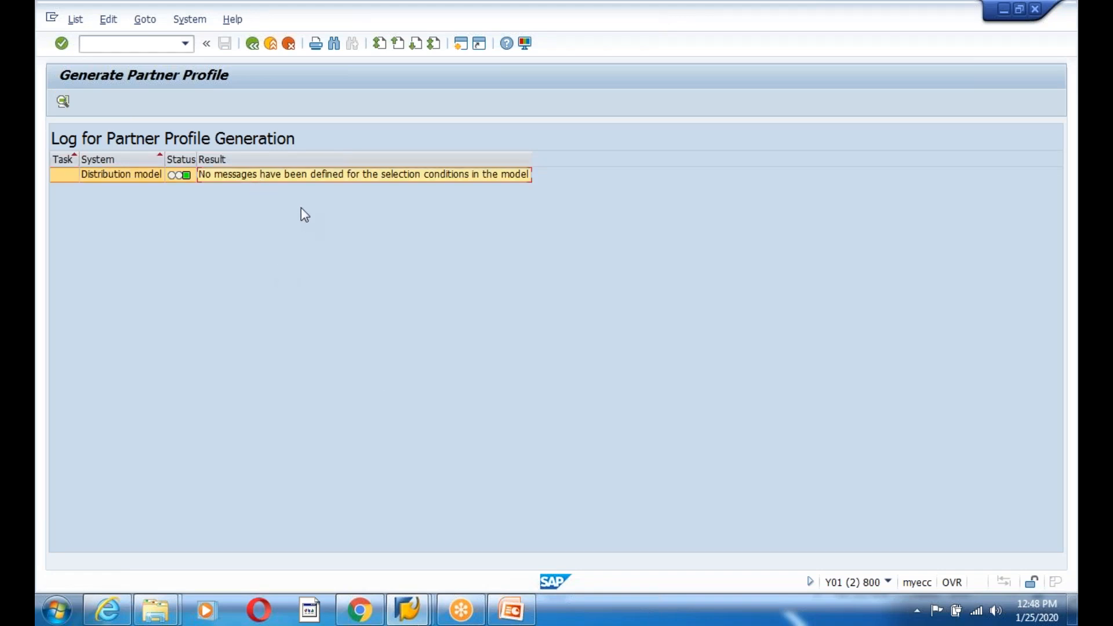
click(255, 48)
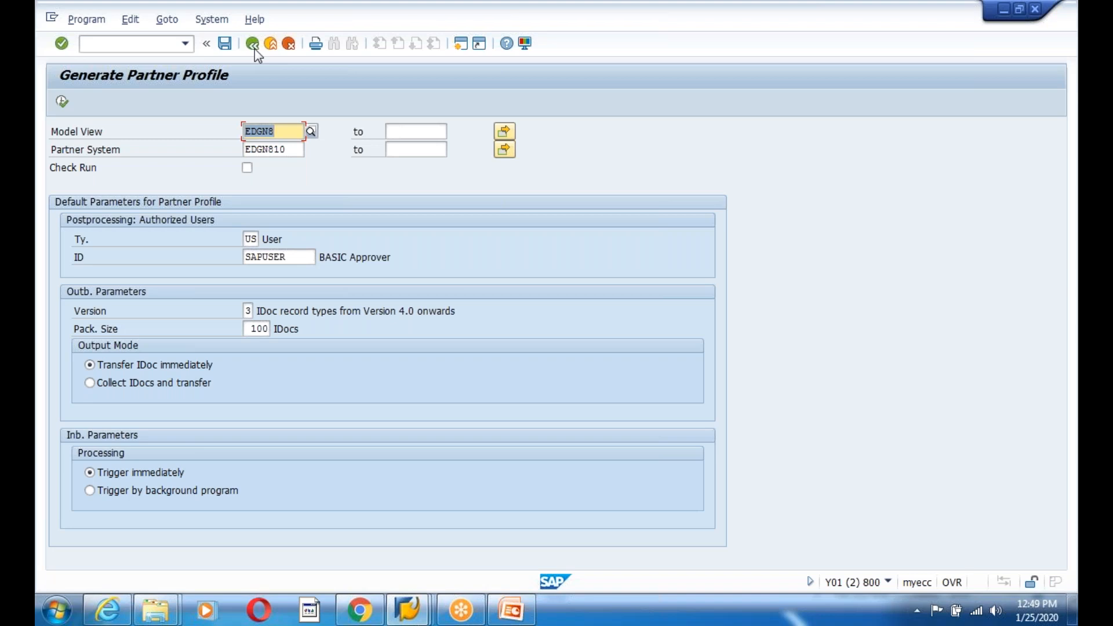
- Select the EDGN8 model view and its logical system nodes for 810 and 800
click(255, 48)
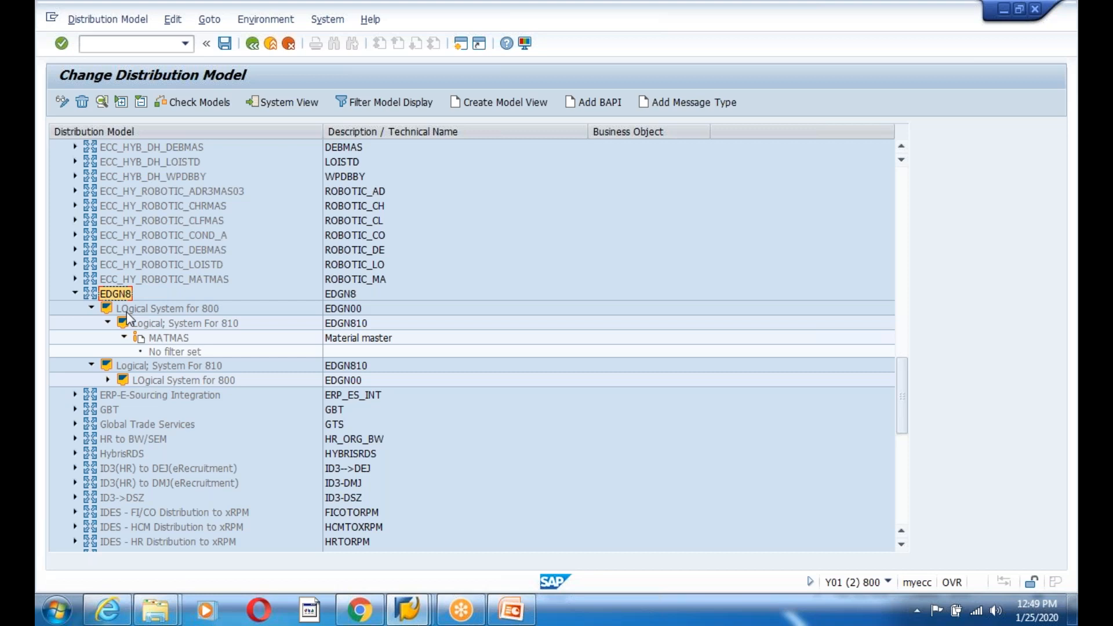
click(174, 323)
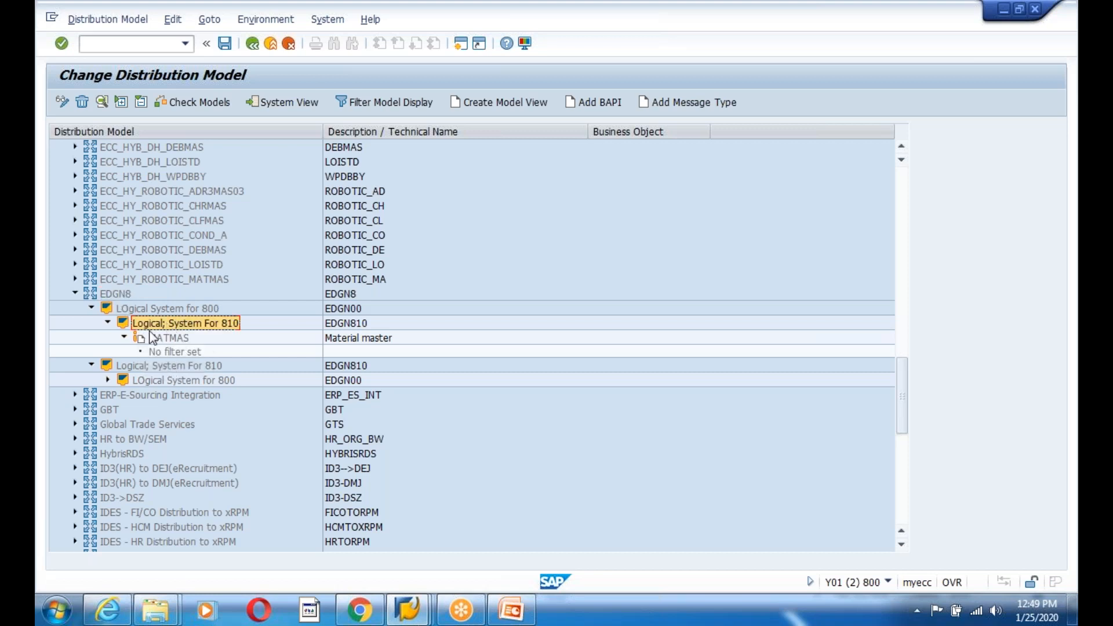
click(113, 294)
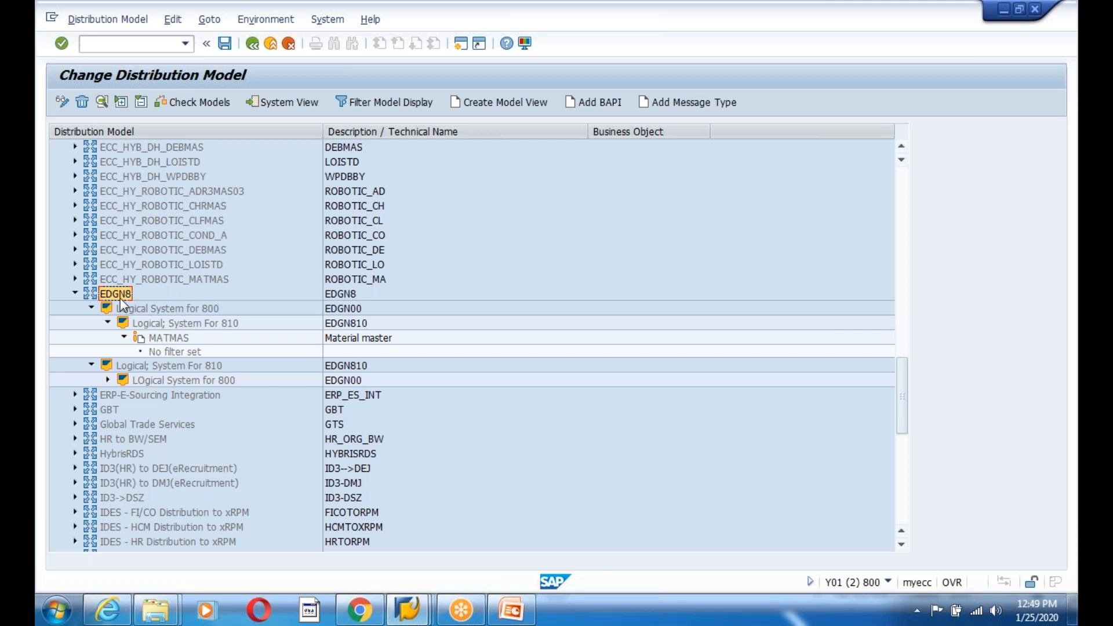
click(163, 314)
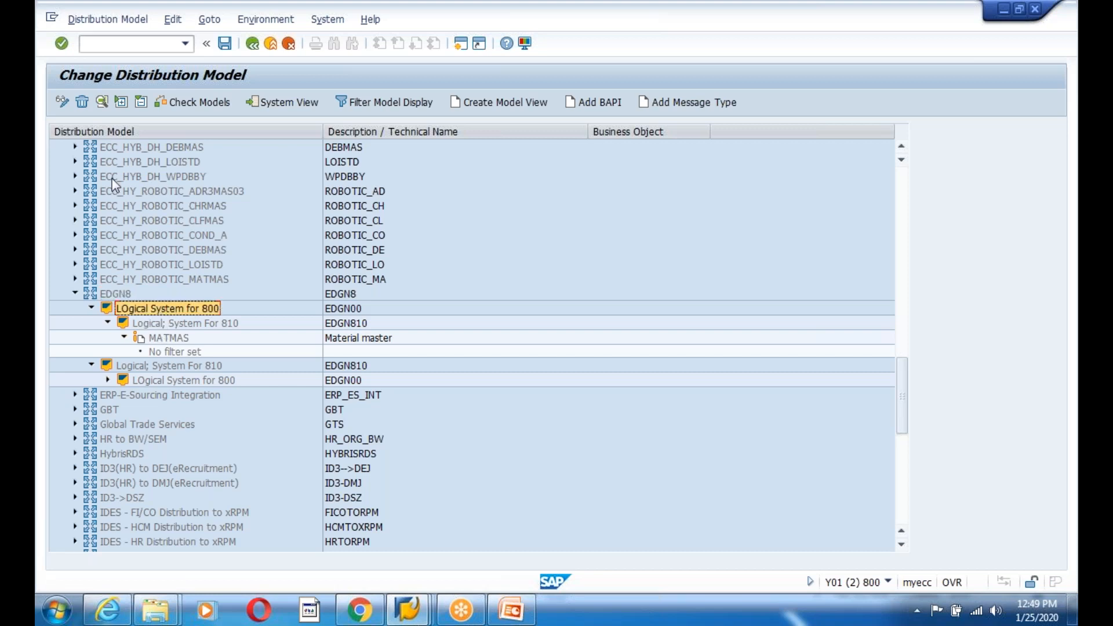
- Try deleting the logical system 800 and MATMAS nodes, then move up to EDGN8
click(83, 106)
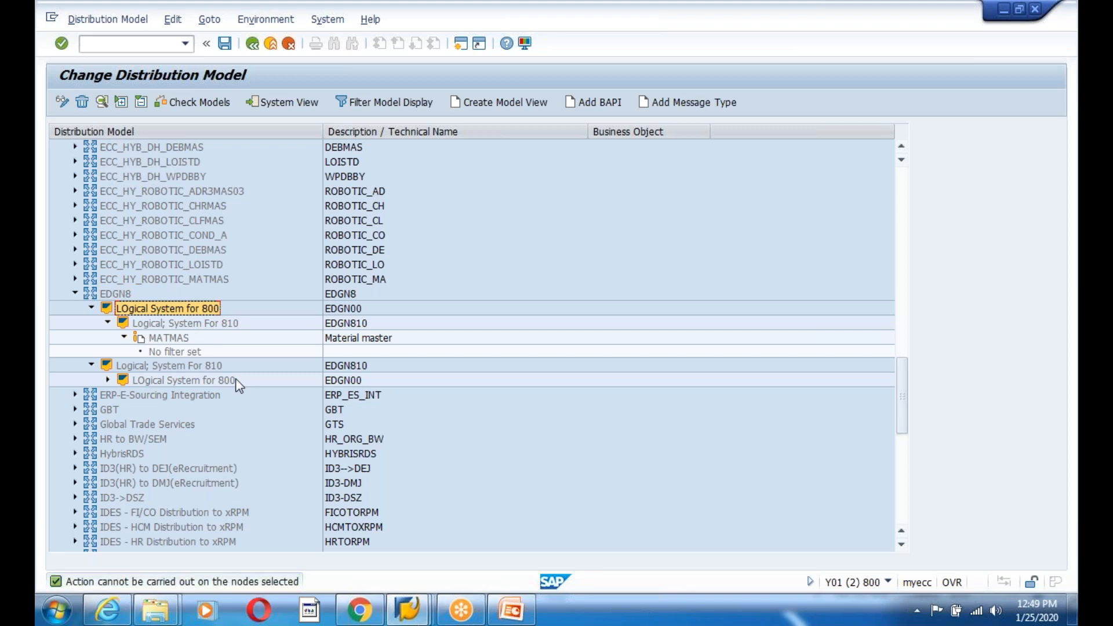
click(168, 338)
click(82, 104)
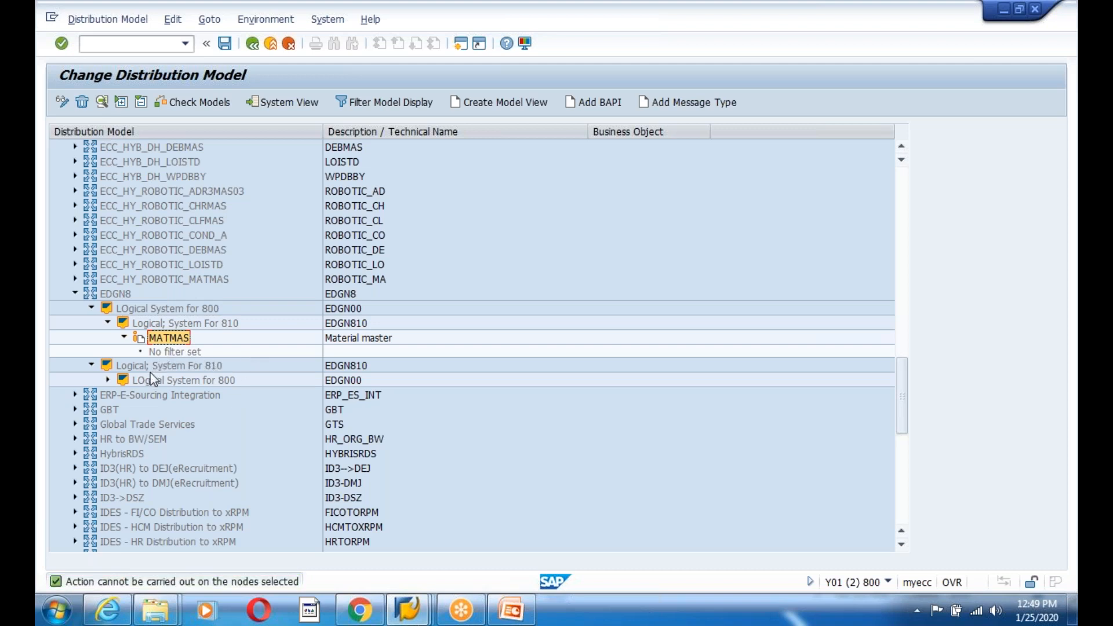
key(Up)
key(Up)
key(Up)
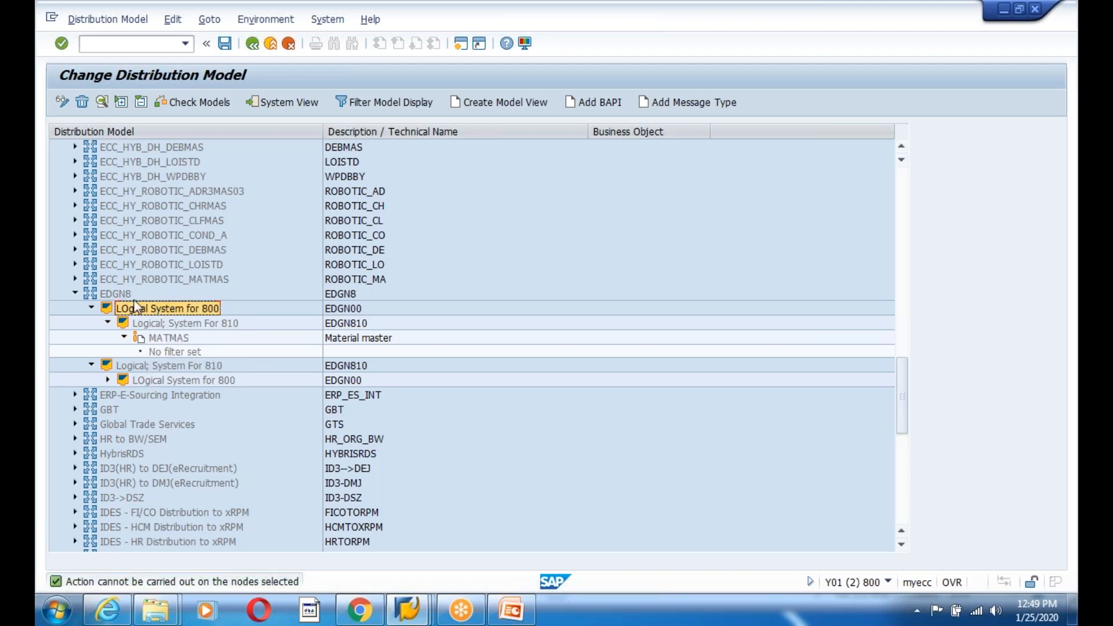
- Delete the EDGN8 model view and create model view ZEDG8 with short text and technical name ZEDG8
click(83, 104)
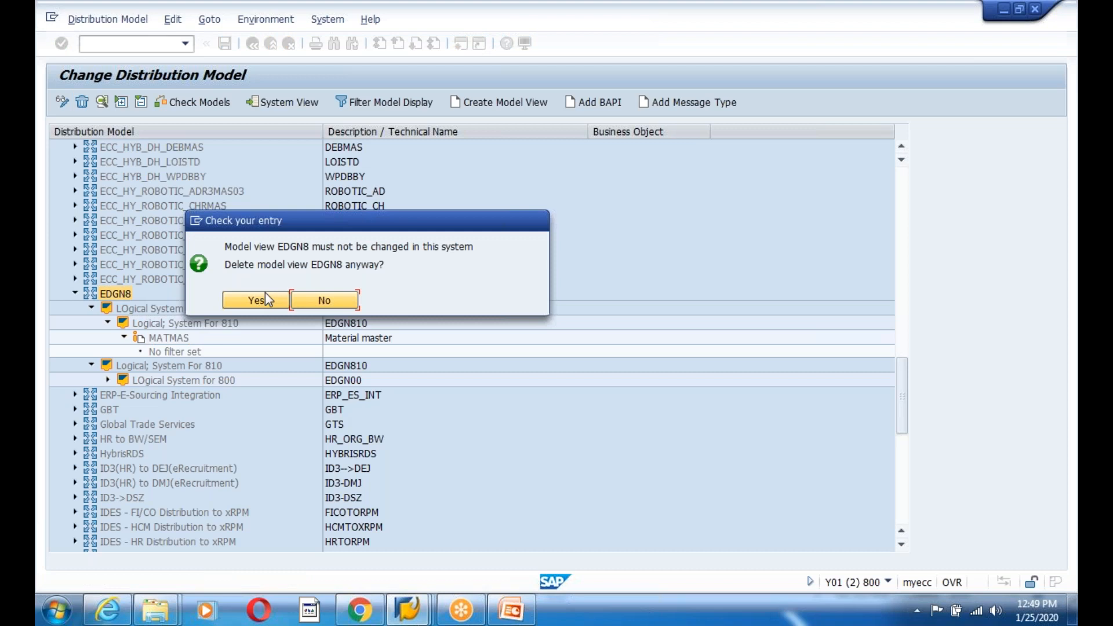
click(256, 300)
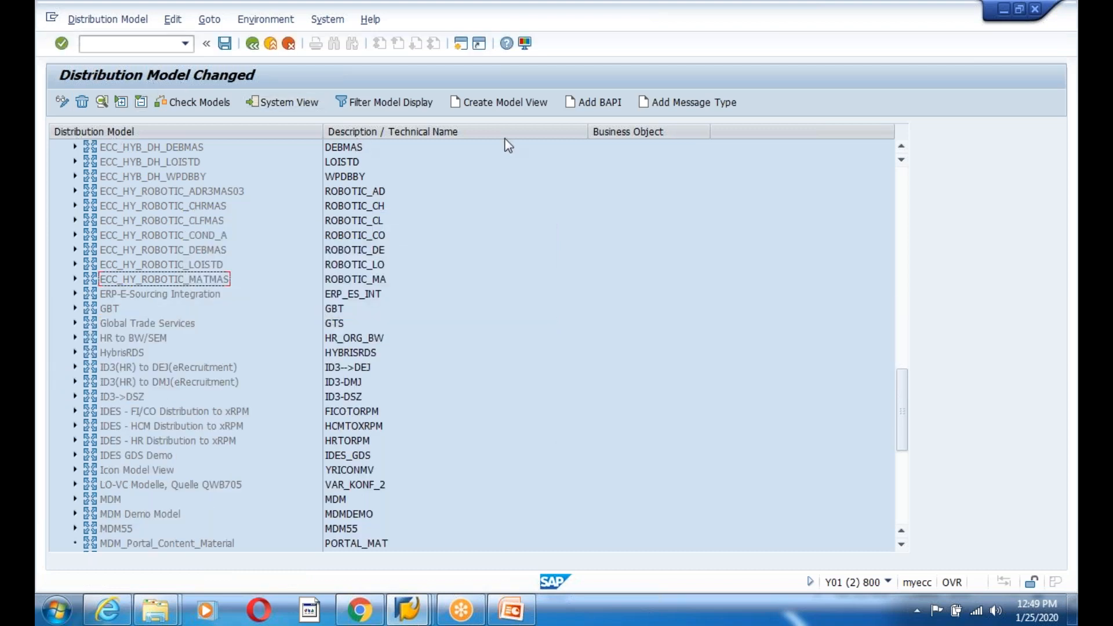
click(526, 106)
text(ZEDG)
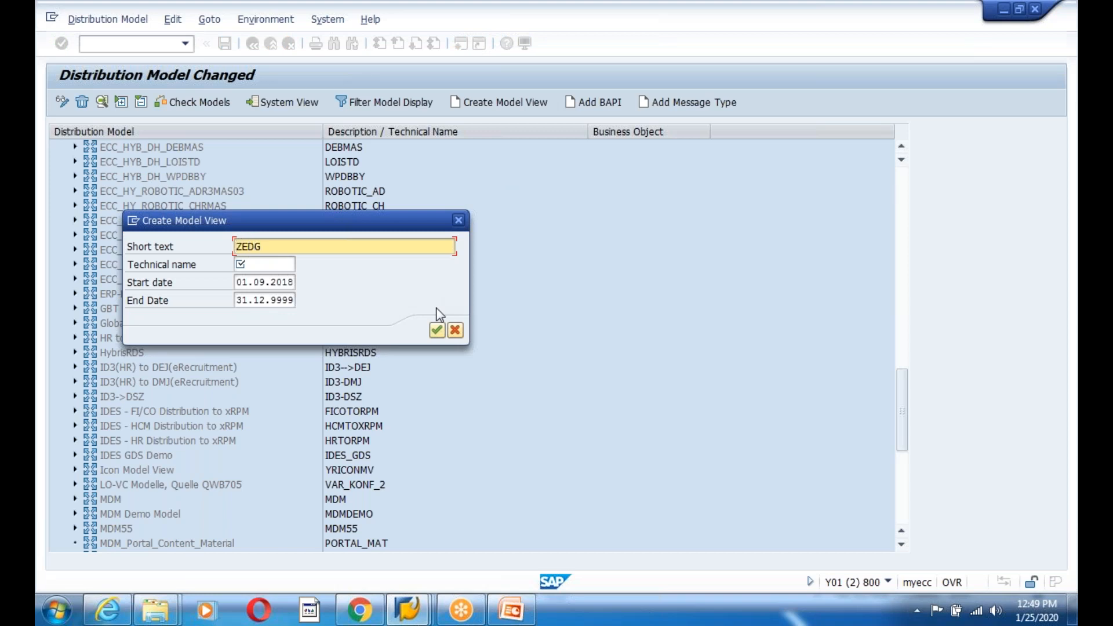
text(8)
click(261, 266)
text(ZEDG8)
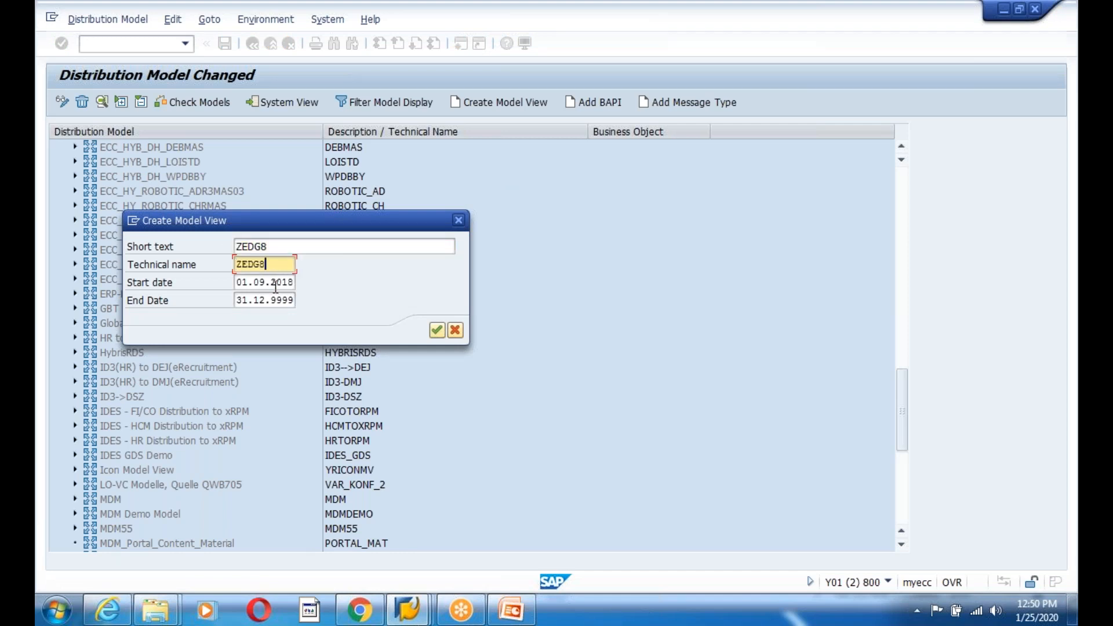
click(437, 329)
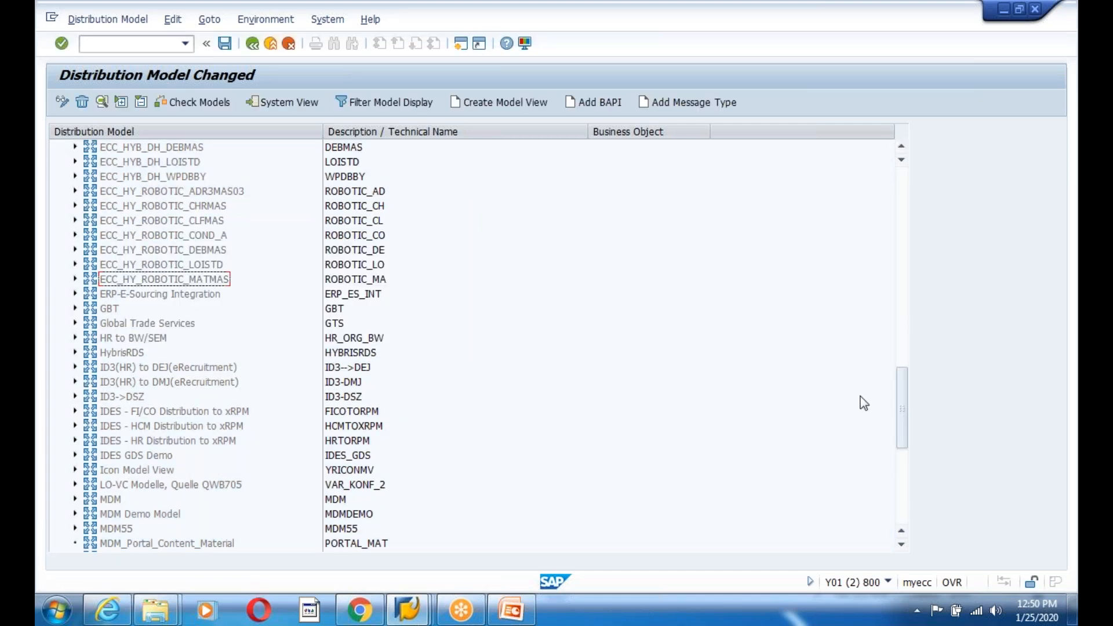
drag(904, 384, 904, 494)
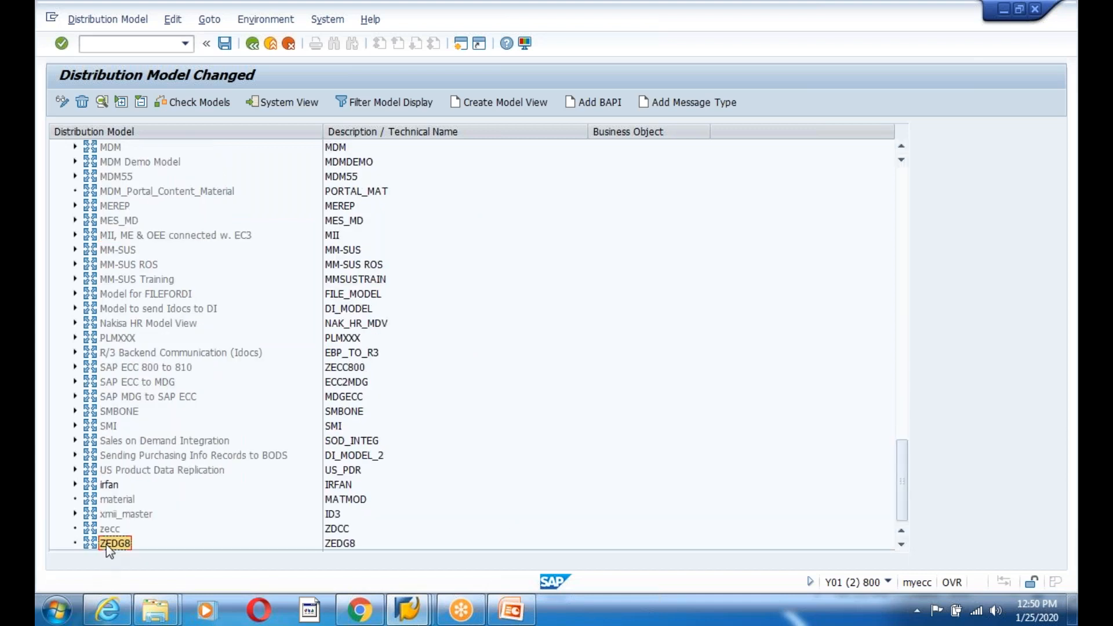
- Add message type MATMAS to ZEDG8 with sender EDGN00 and receiver EDGN810
click(689, 102)
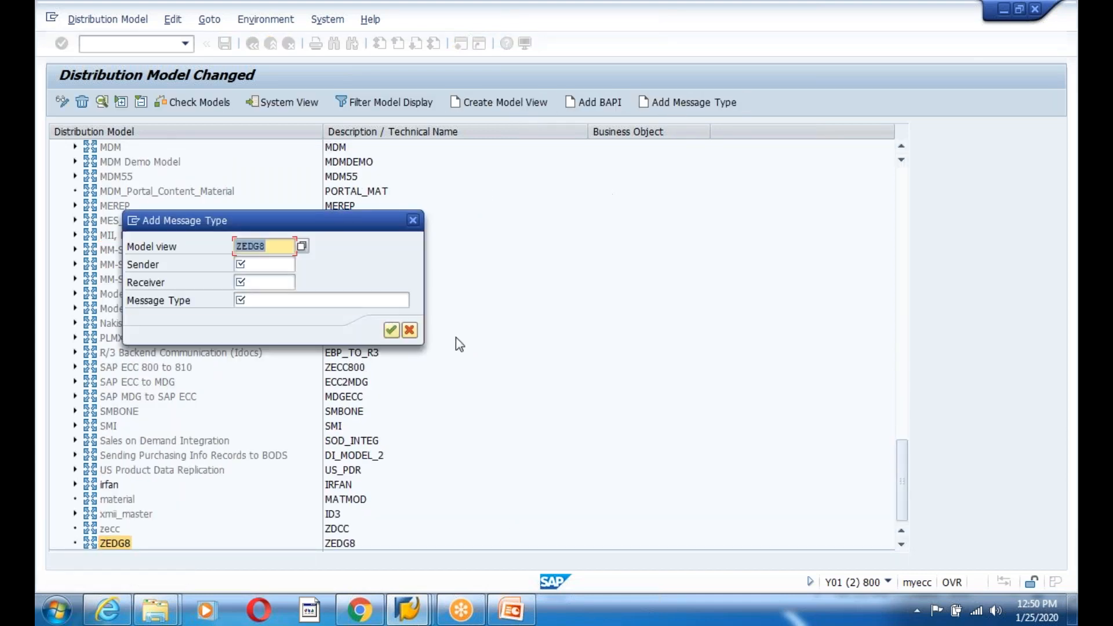
click(249, 265)
click(252, 267)
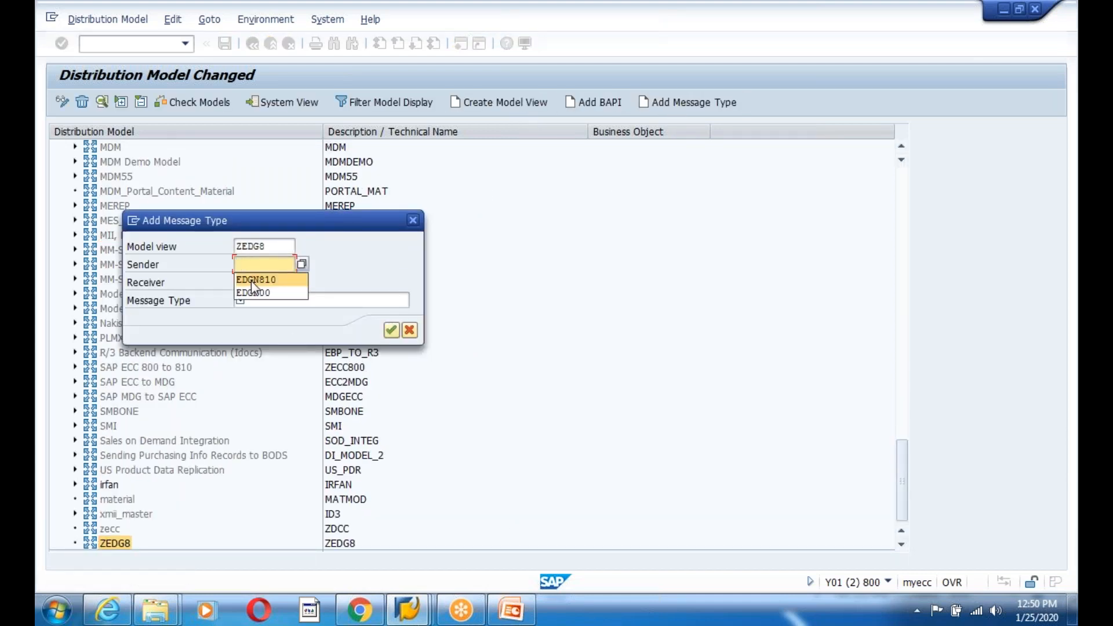
click(253, 292)
click(255, 282)
click(259, 313)
click(257, 299)
click(258, 315)
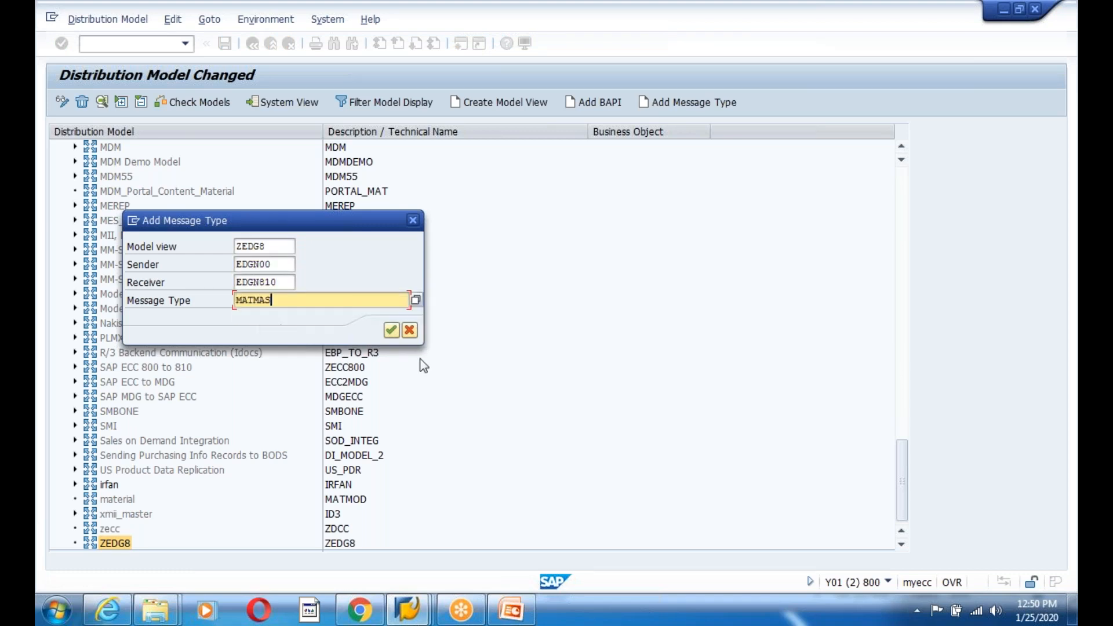
click(392, 330)
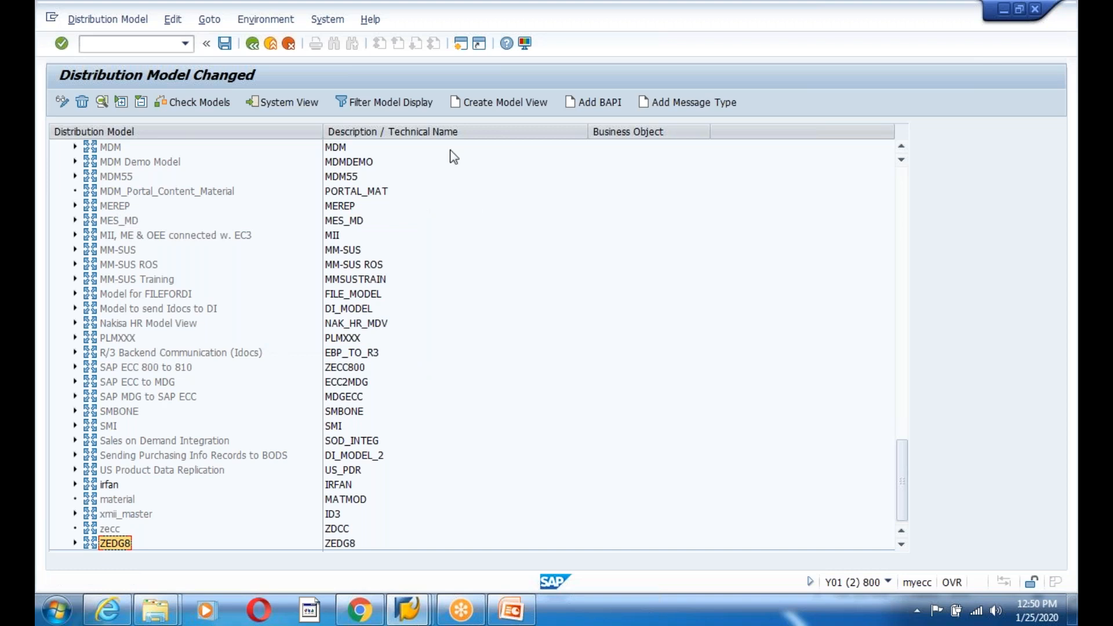
- Add a return message flow with sender EDGN810 and receiver EDGN00
click(672, 103)
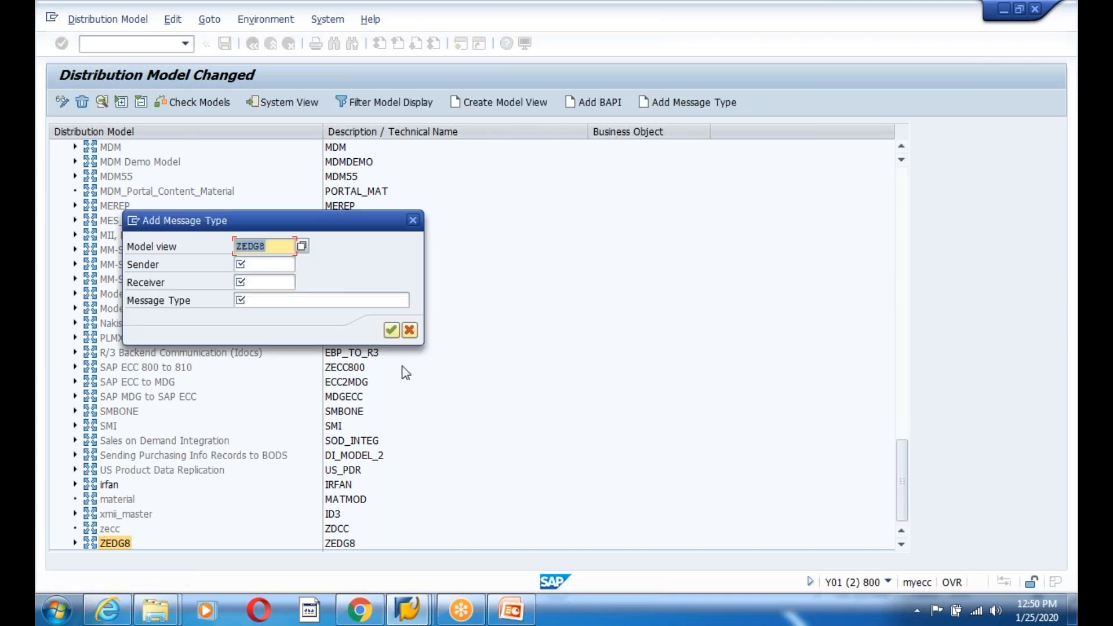
click(252, 264)
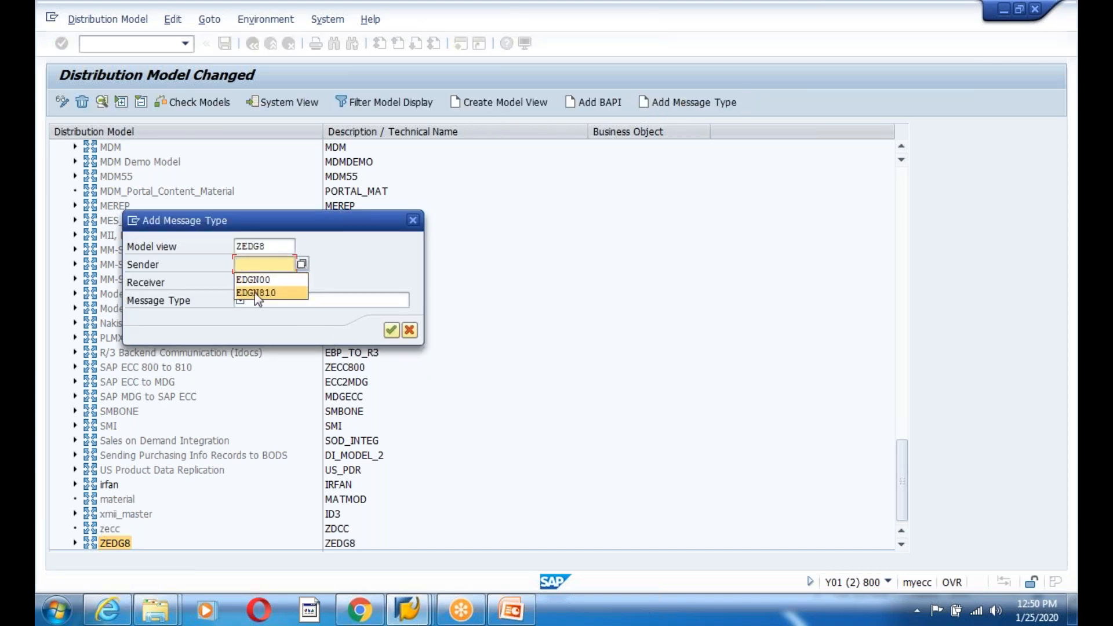
click(255, 293)
click(255, 282)
click(256, 306)
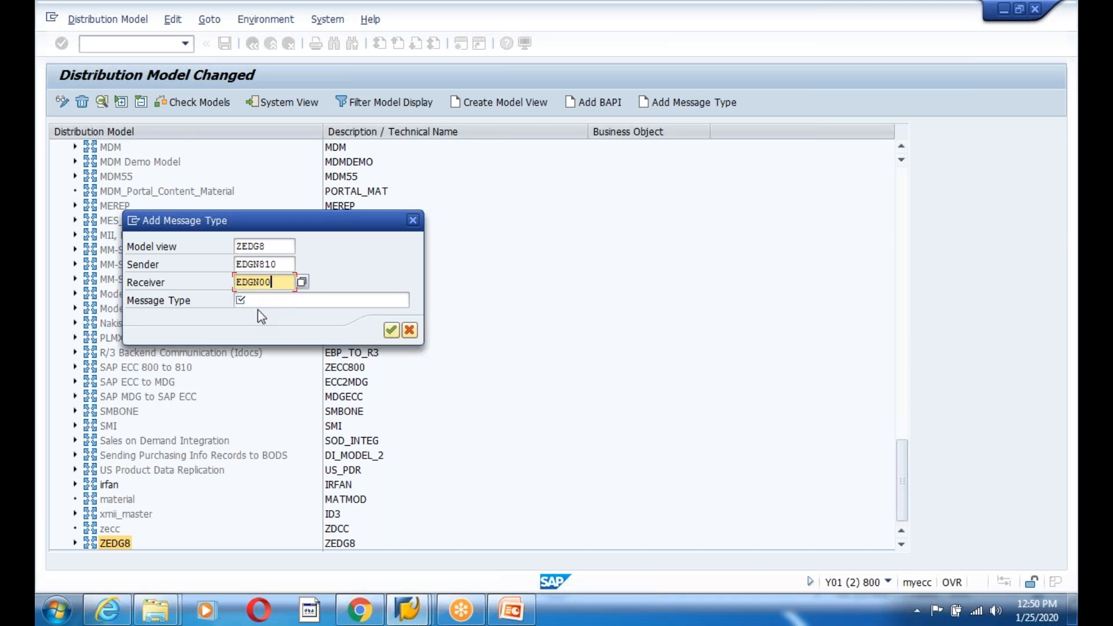
click(261, 300)
click(256, 313)
click(391, 330)
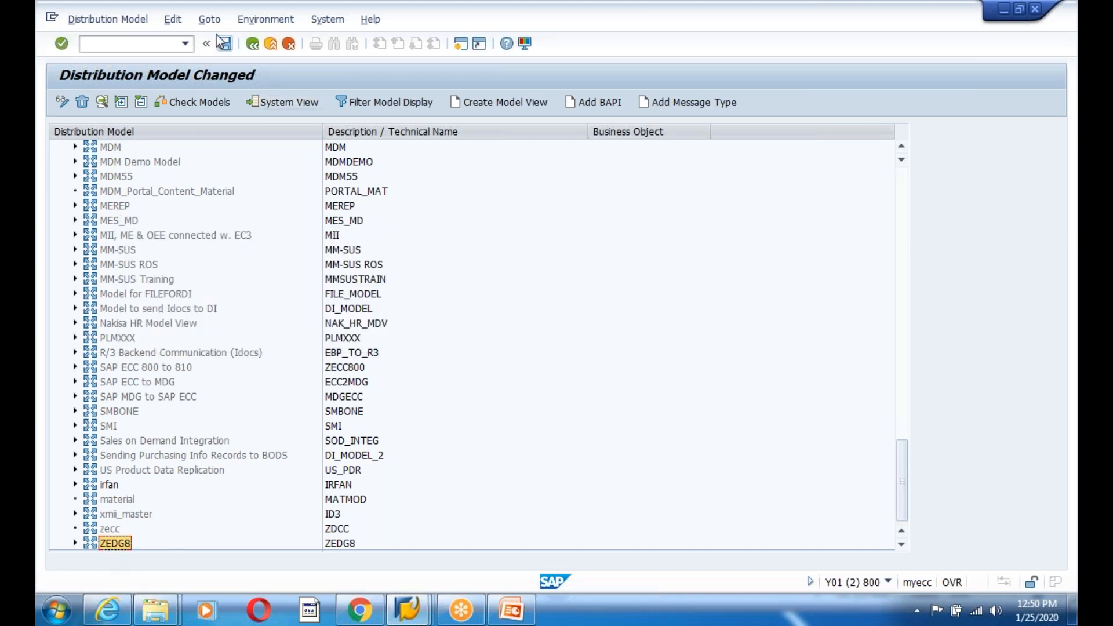
- Attempt to distribute the model view, then save the distribution model
click(180, 22)
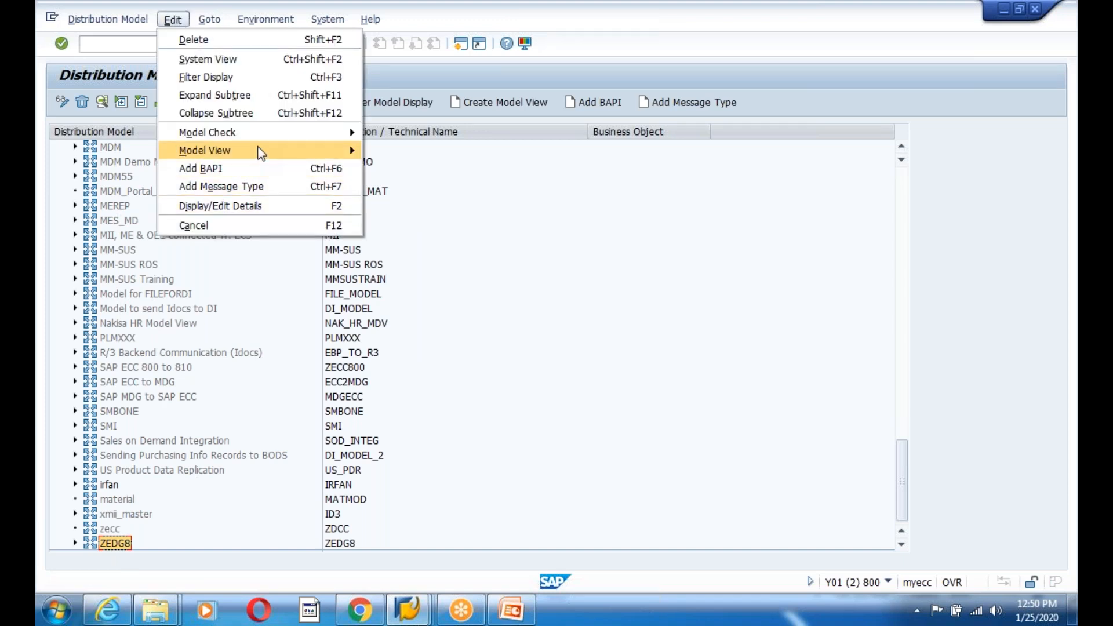
mouse_move(260, 151)
click(426, 201)
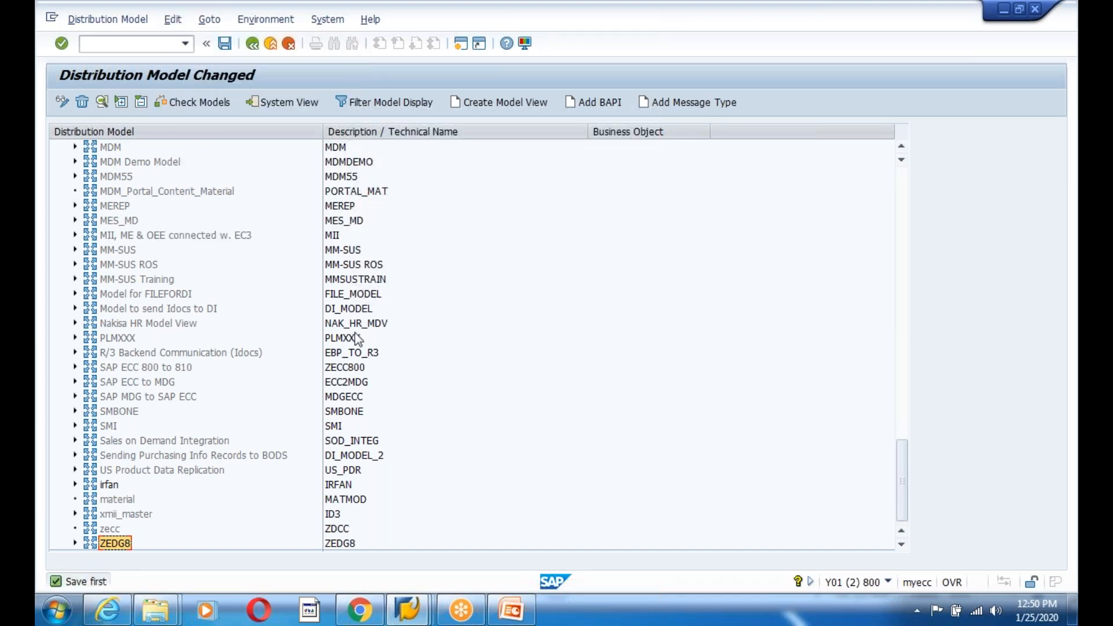
click(224, 43)
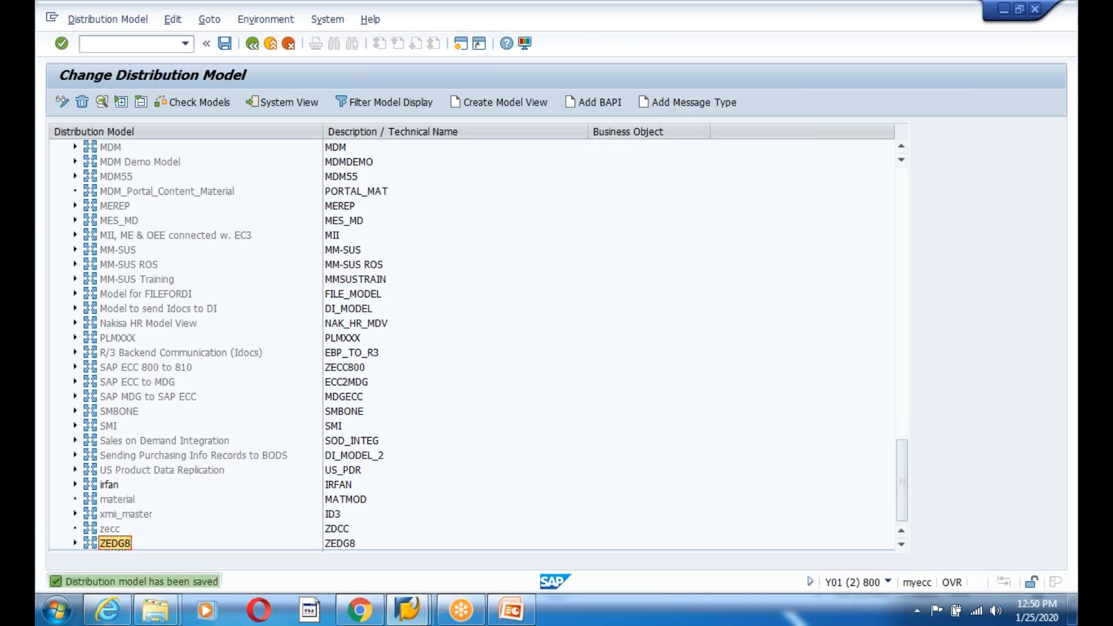
- Distribute the ZEDG8 model view via Edit > Model View and confirm the target systems
click(173, 19)
mouse_move(232, 150)
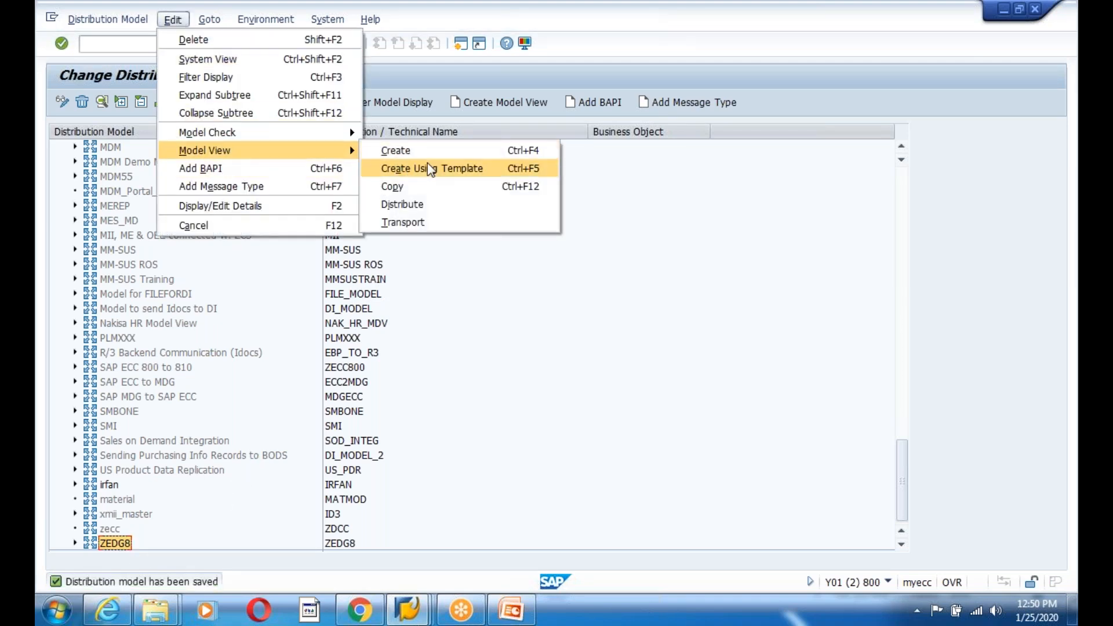
click(417, 204)
click(453, 579)
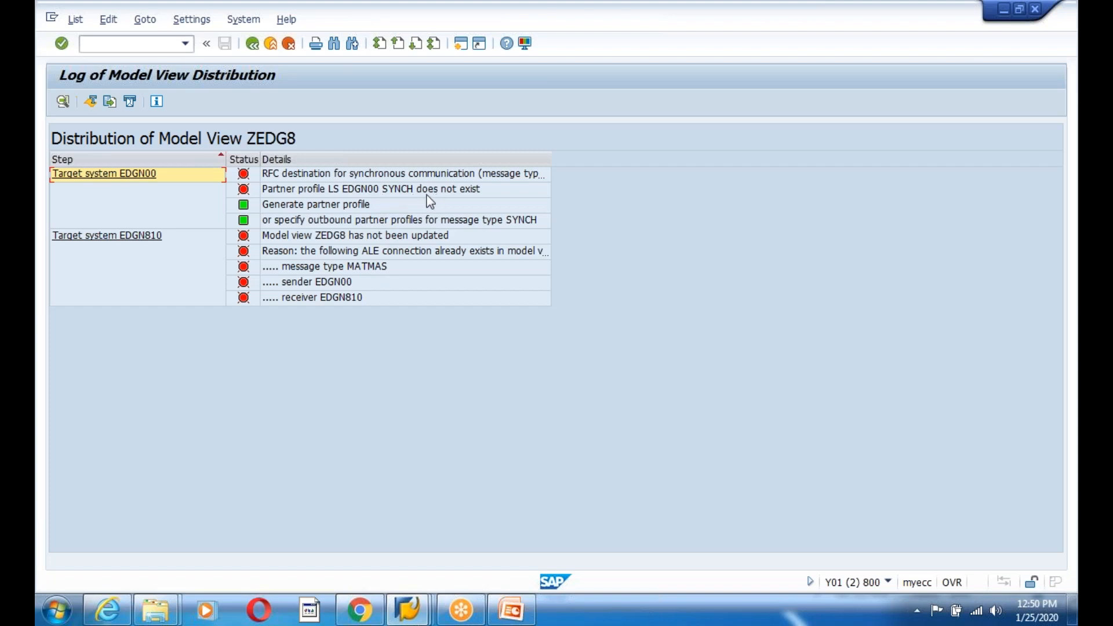
- Inspect the EDGN00 log entry and display the model views on partner system EDGN810
click(370, 175)
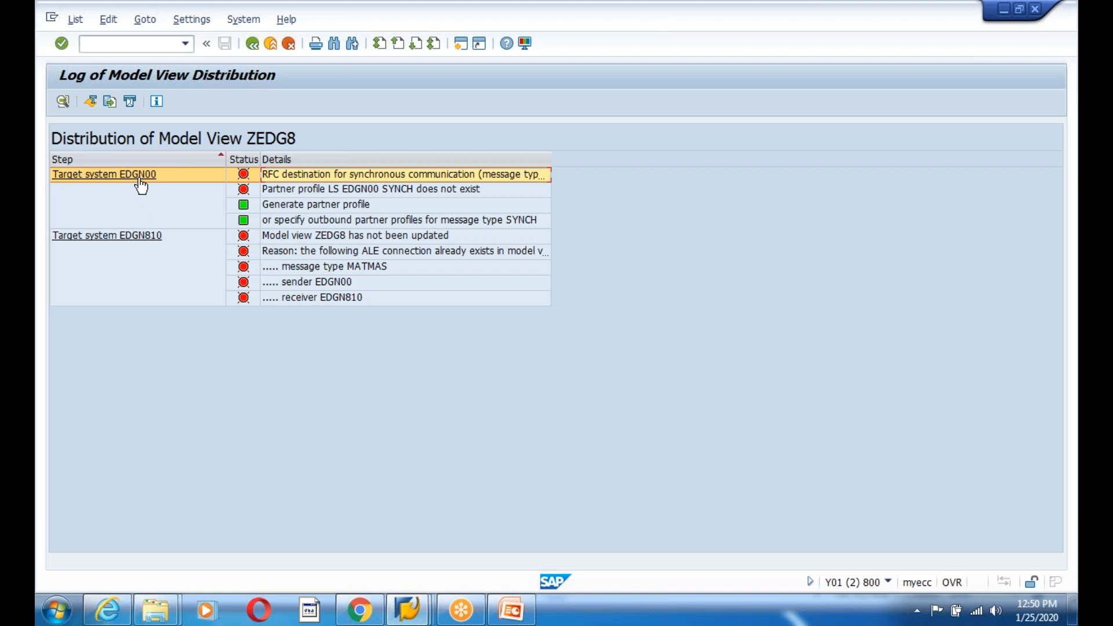
click(143, 242)
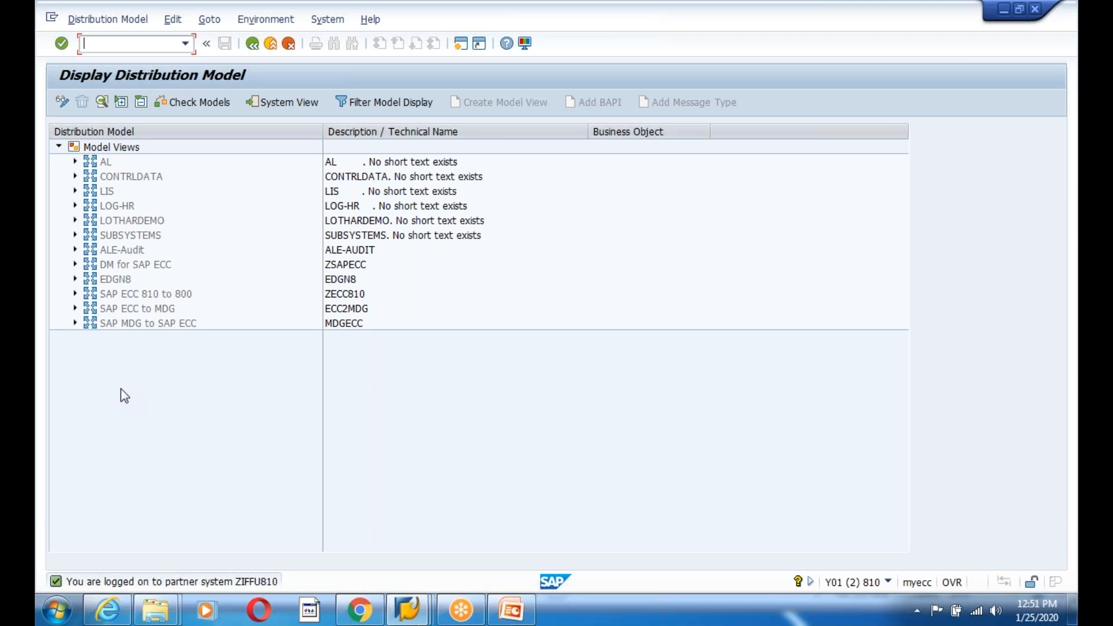
- Select the partner system's Model Views root, then go back to the ZEDG8 distribution log
click(202, 329)
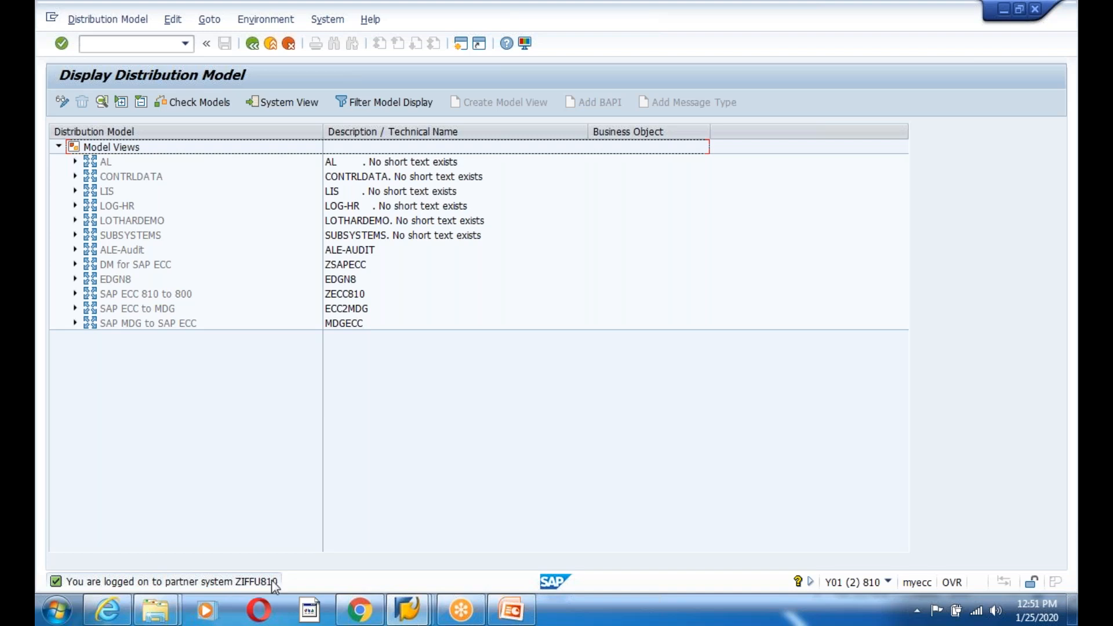
click(253, 45)
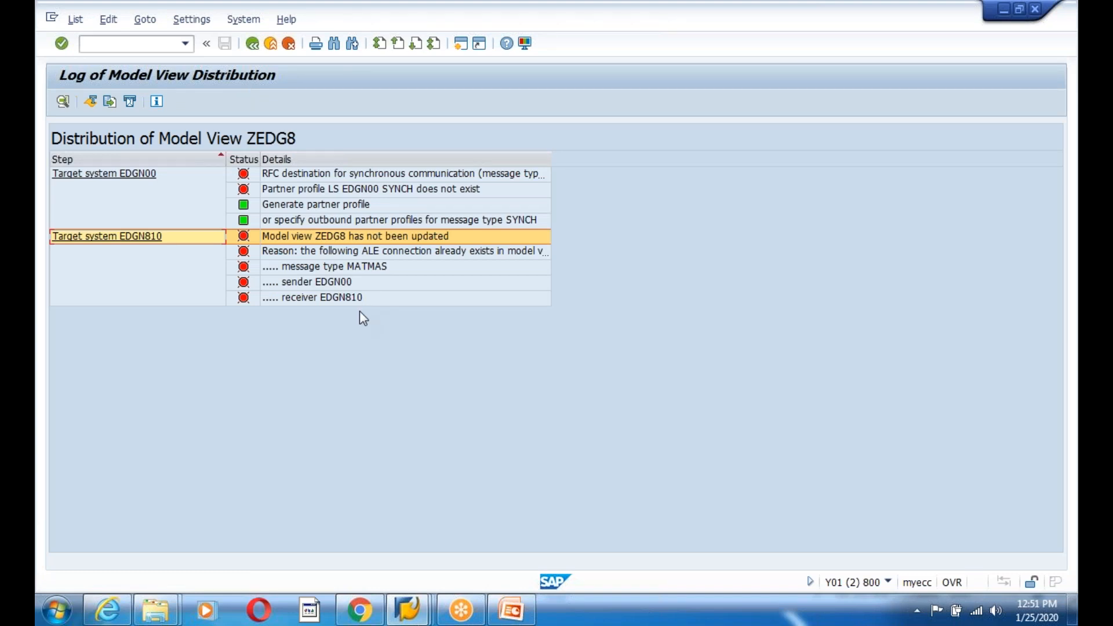
- Check the EDGN00 RFC destination message, then exit to the SAP Easy Access menu
click(343, 174)
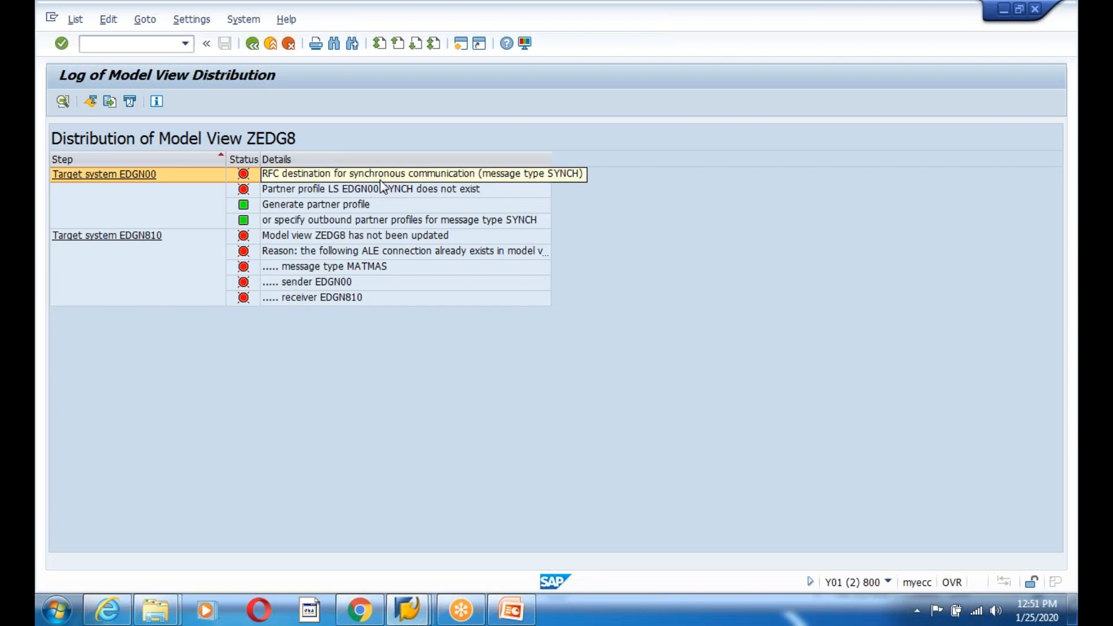
click(251, 42)
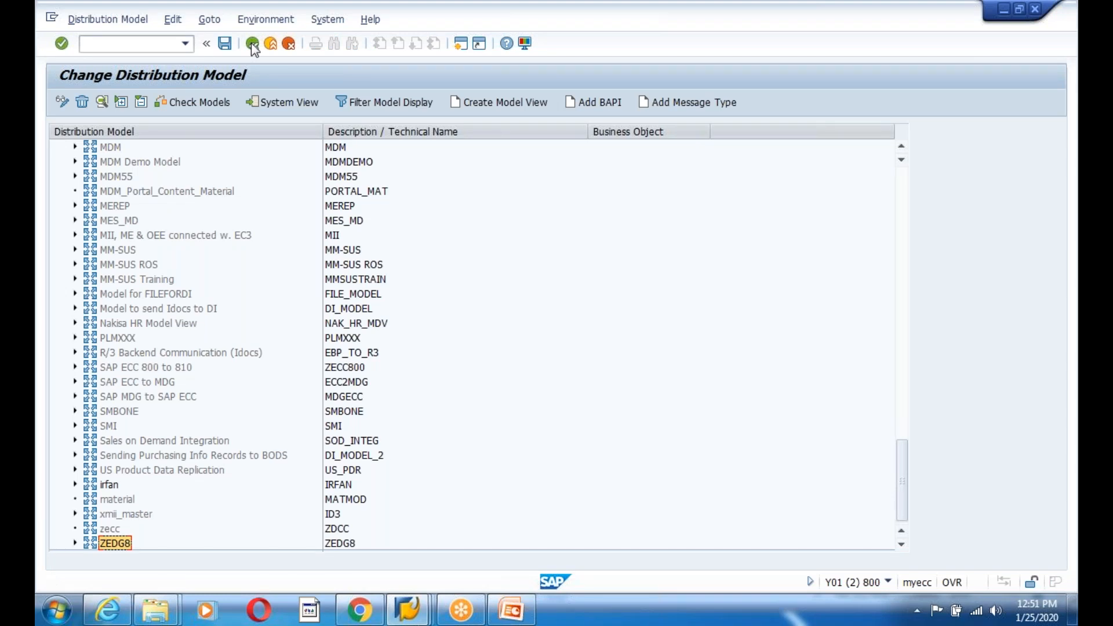
click(251, 42)
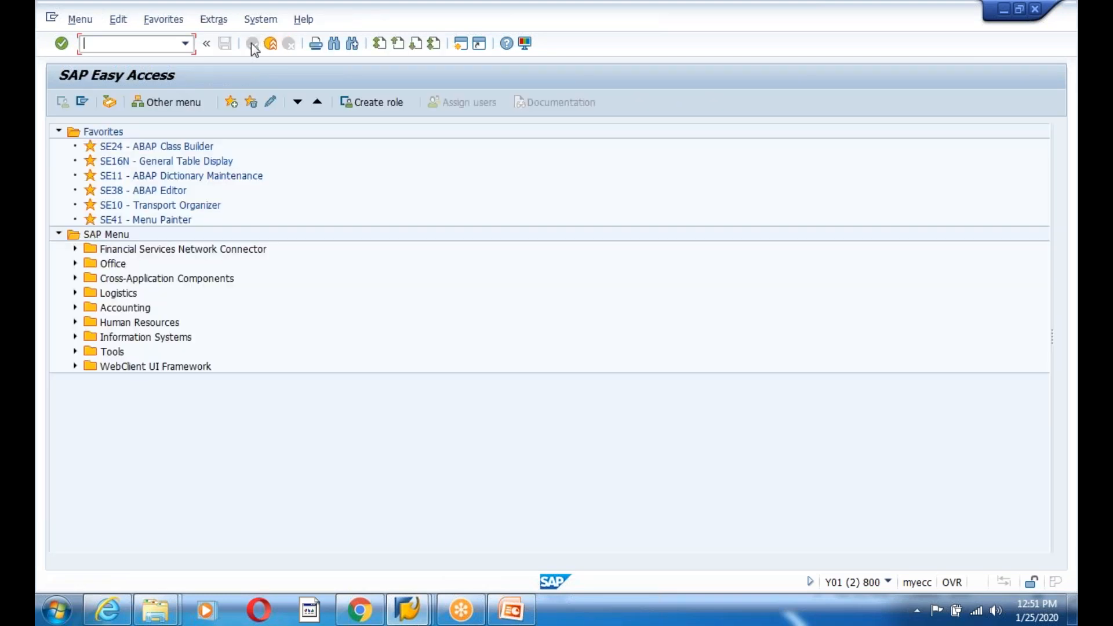
- Open partner profiles with WE20 and expand the logical-system (LS) partner list
text(we20)
key(Return)
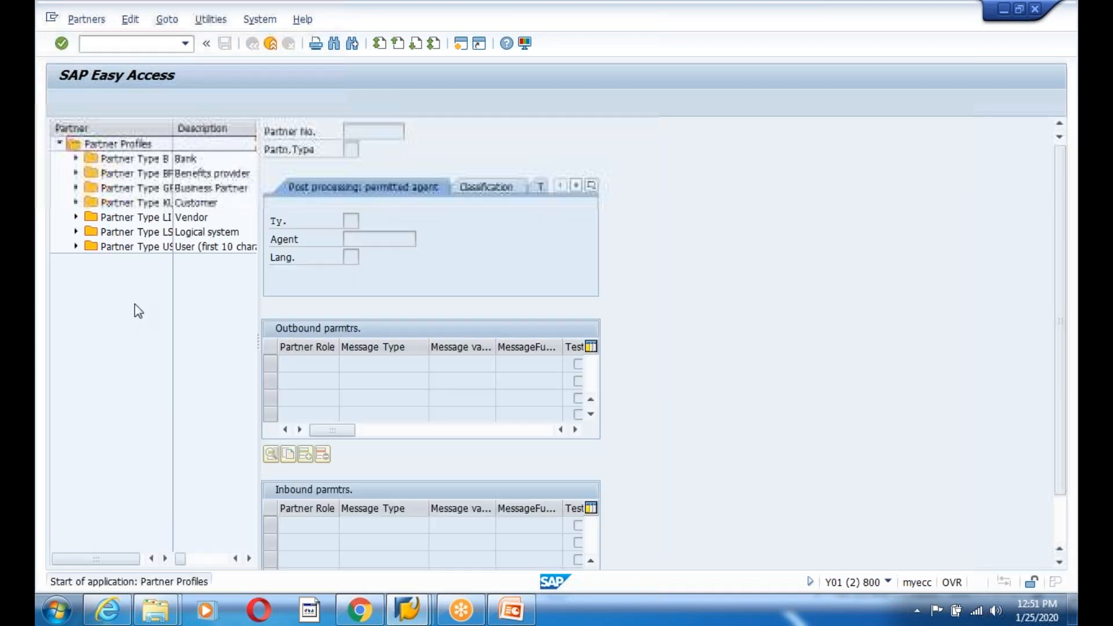
click(76, 232)
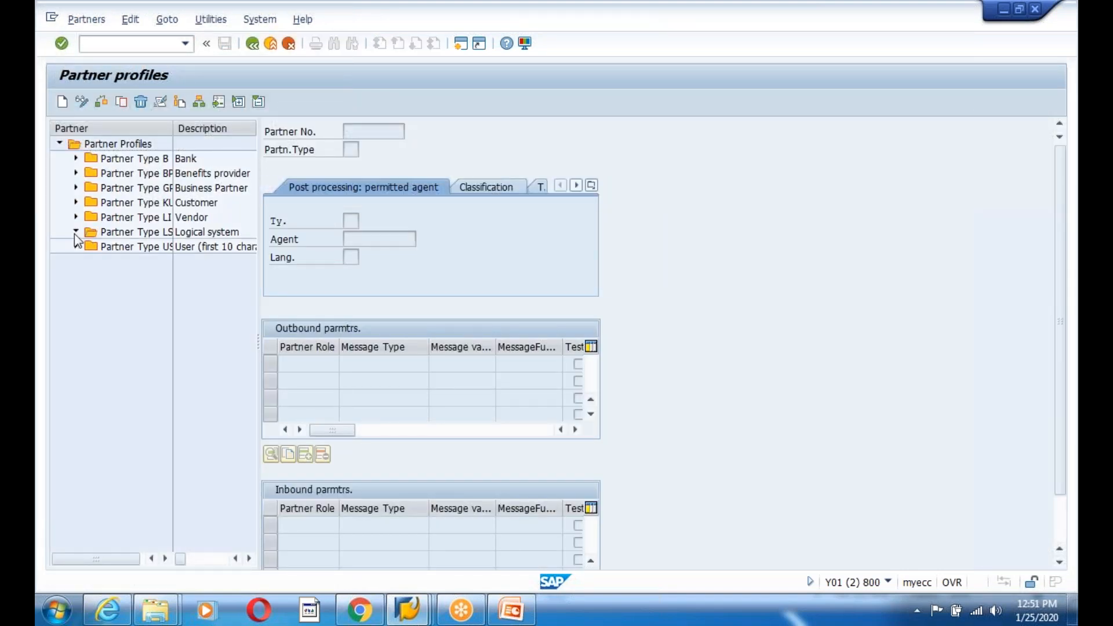
scroll(144, 521, down, 5)
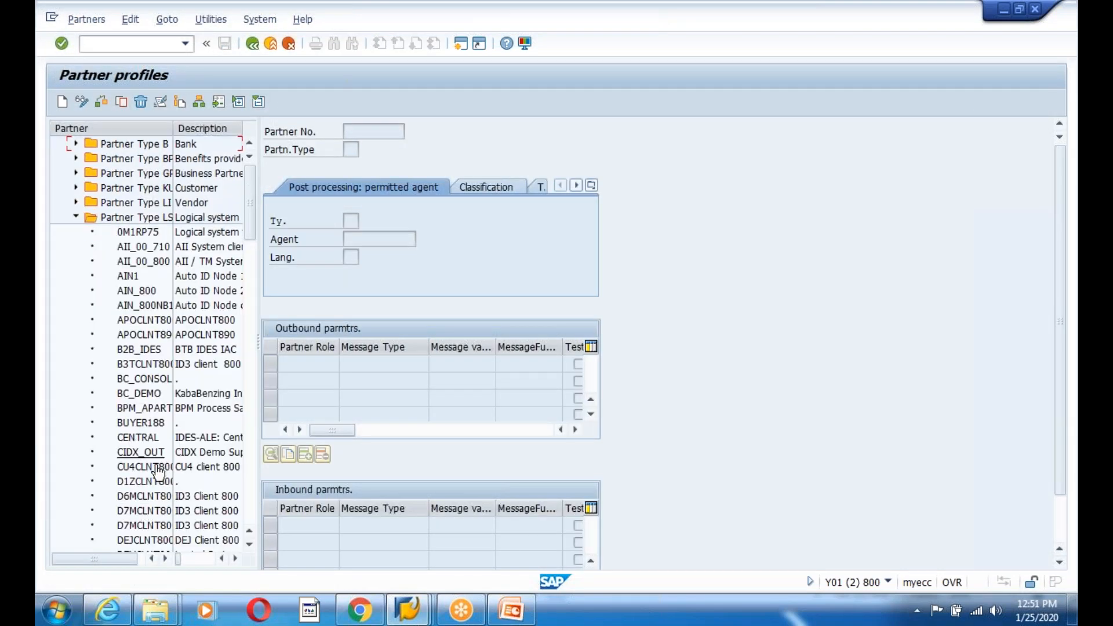
scroll(144, 534, down, 1)
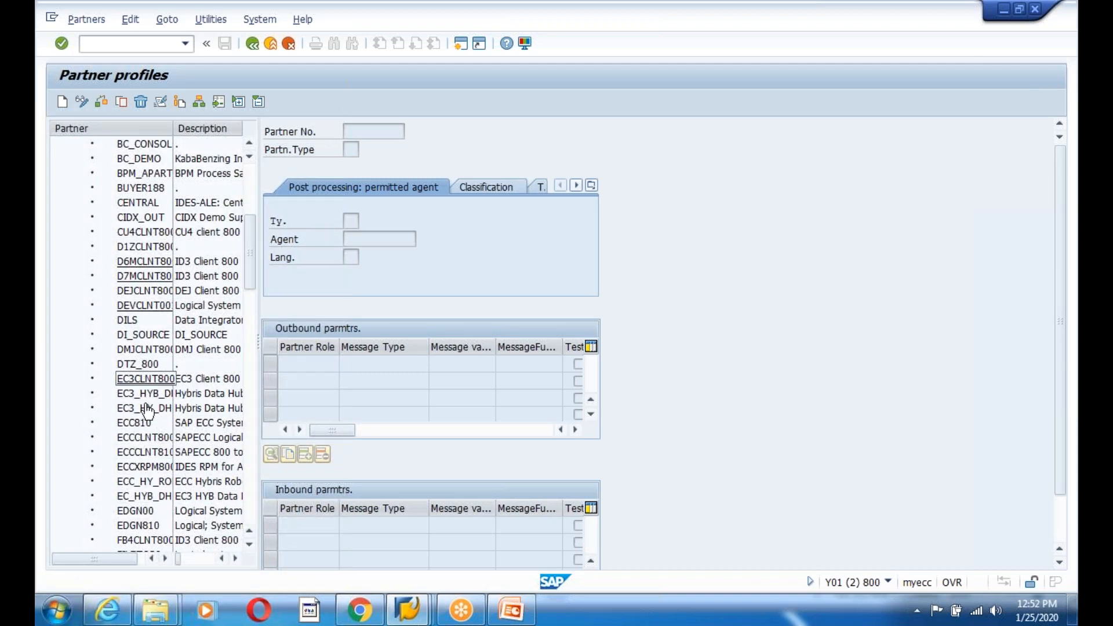
scroll(147, 444, down, 2)
scroll(146, 445, down, 1)
scroll(147, 445, up, 7)
scroll(147, 465, up, 2)
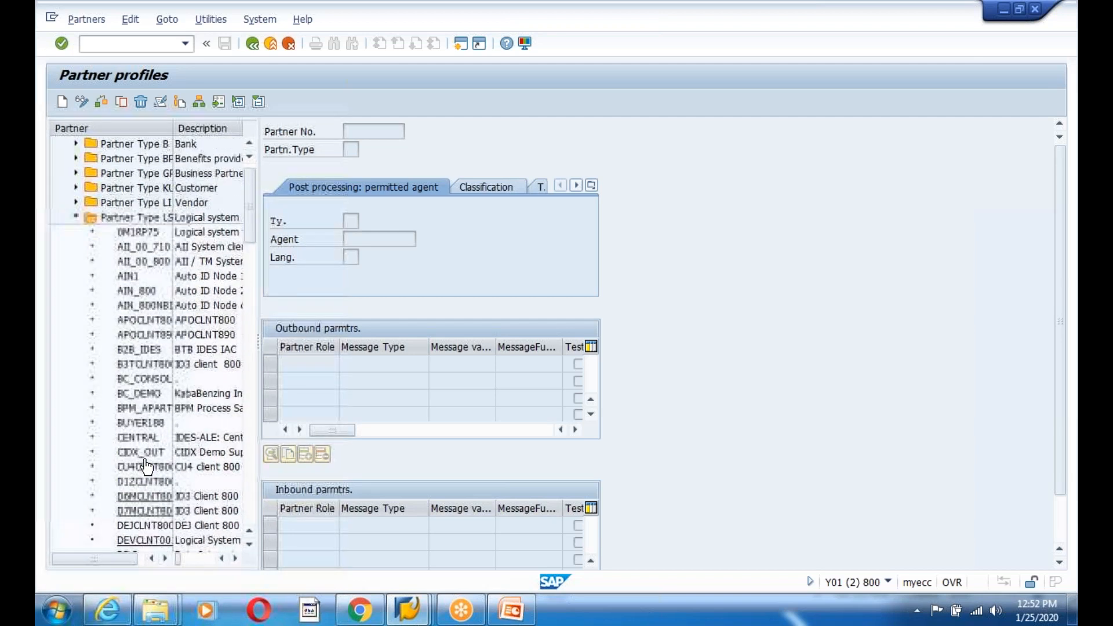
scroll(150, 466, down, 2)
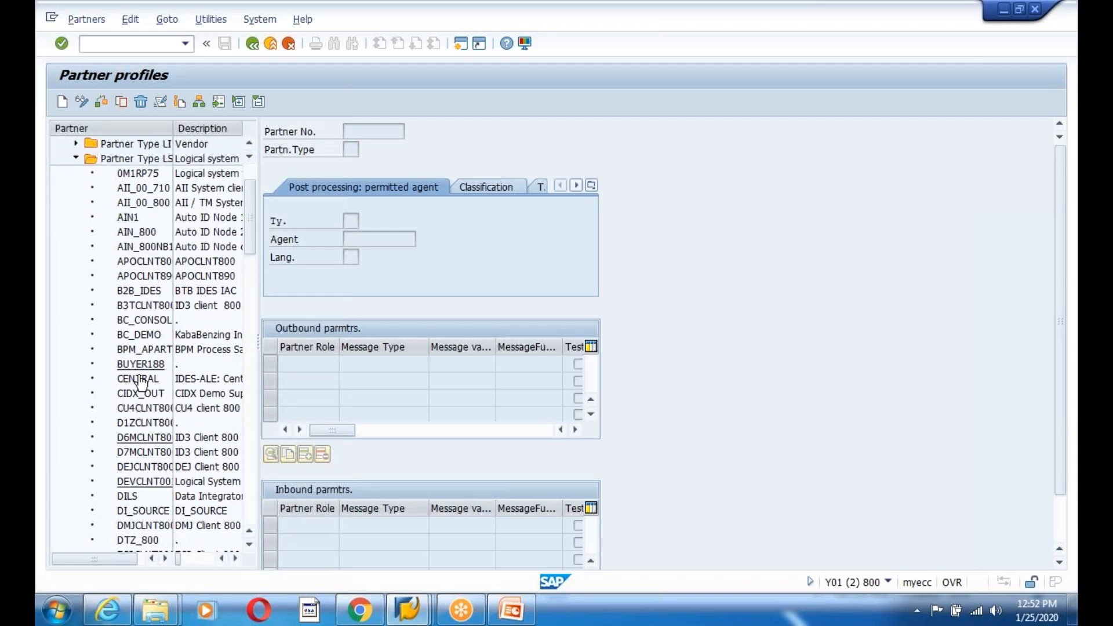
scroll(131, 499, down, 3)
scroll(133, 501, down, 2)
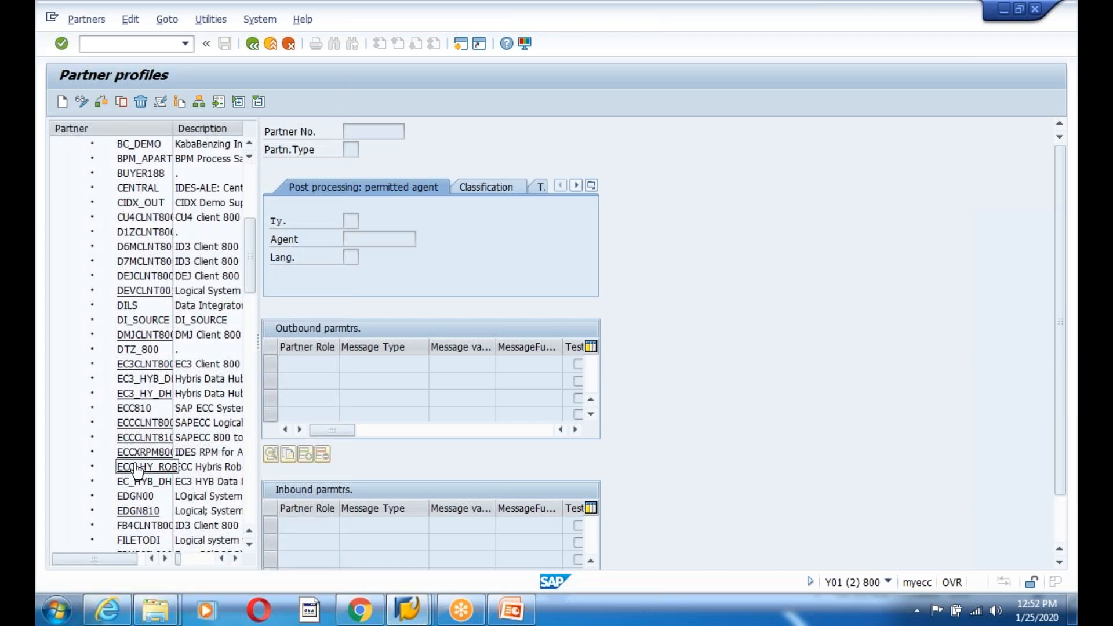
- Open EDGN810's partner profile and select its outbound MATMAS parameter
click(138, 510)
click(382, 364)
click(347, 364)
- Review EDGN810's inbound MATMAS and outbound SYNCH parameter details
click(342, 381)
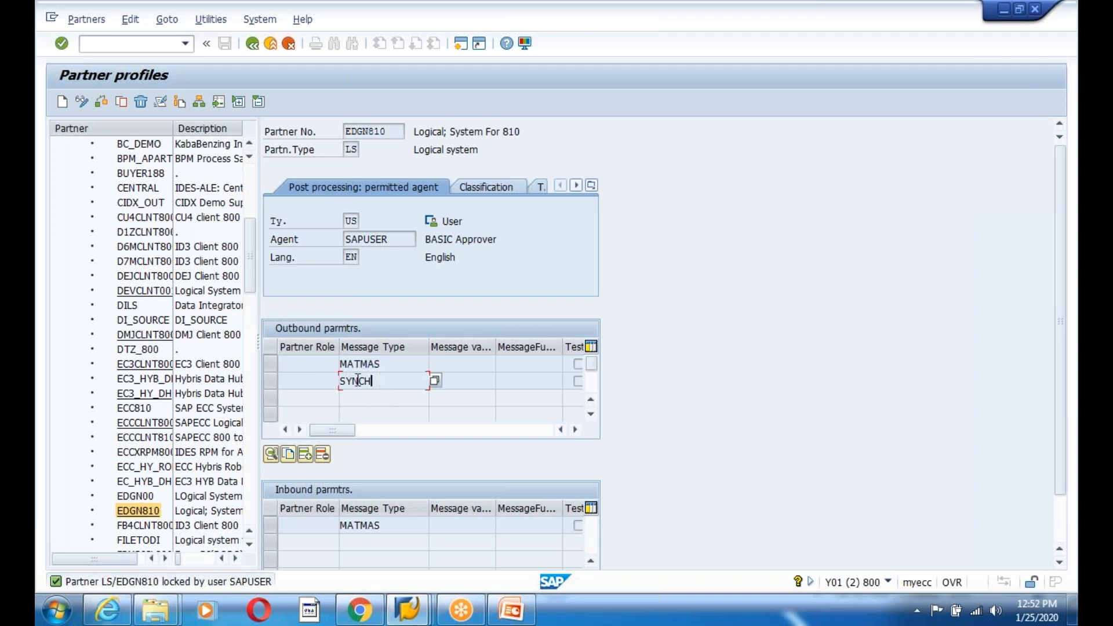
double_click(382, 525)
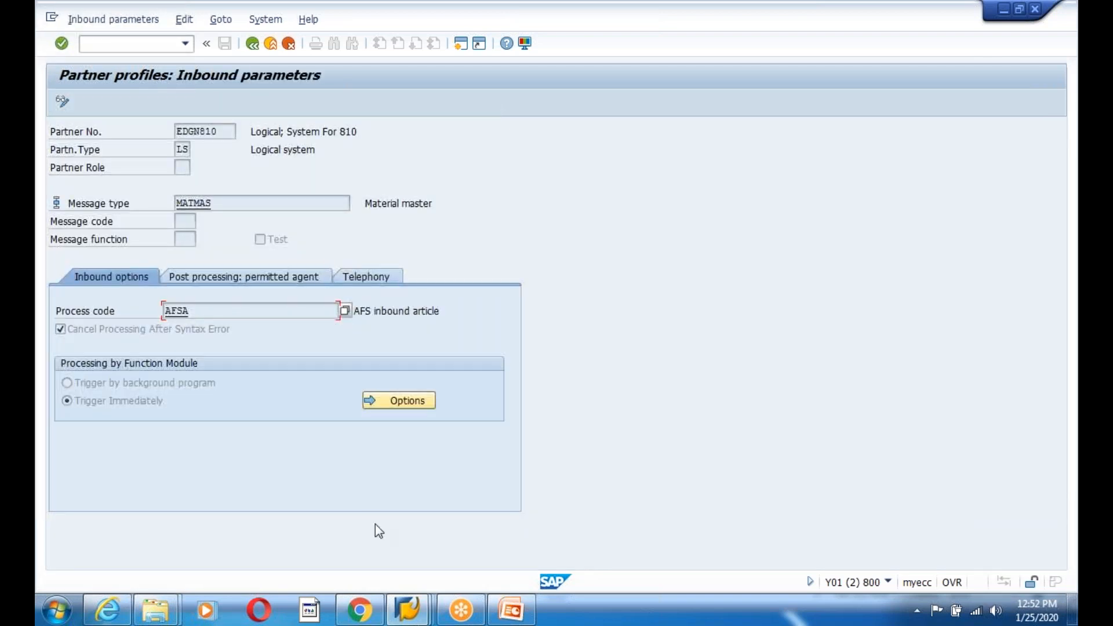
click(252, 43)
double_click(380, 380)
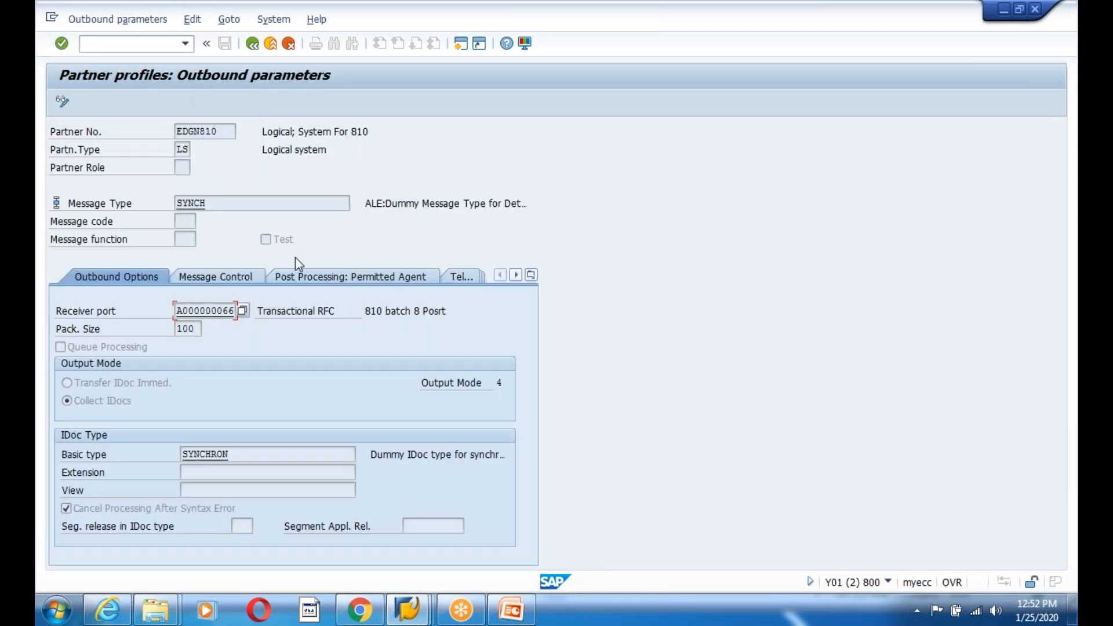
click(252, 44)
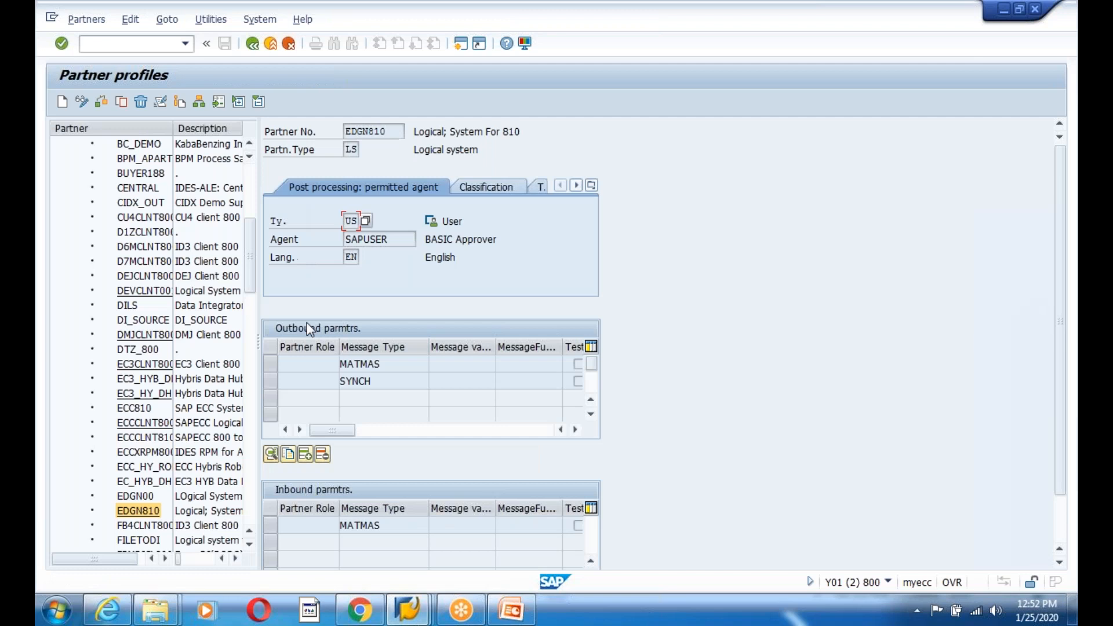
- Open the outbound MATMAS parameters and receiver port A000000066, selecting RFC destination EDGN810
click(138, 510)
double_click(370, 364)
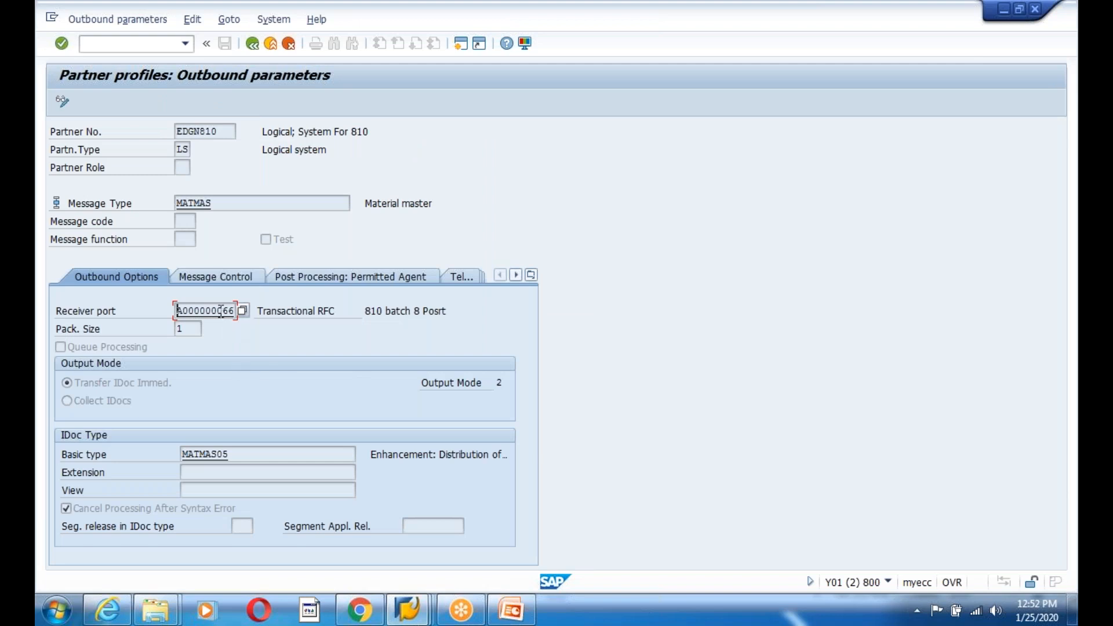
double_click(205, 311)
click(377, 275)
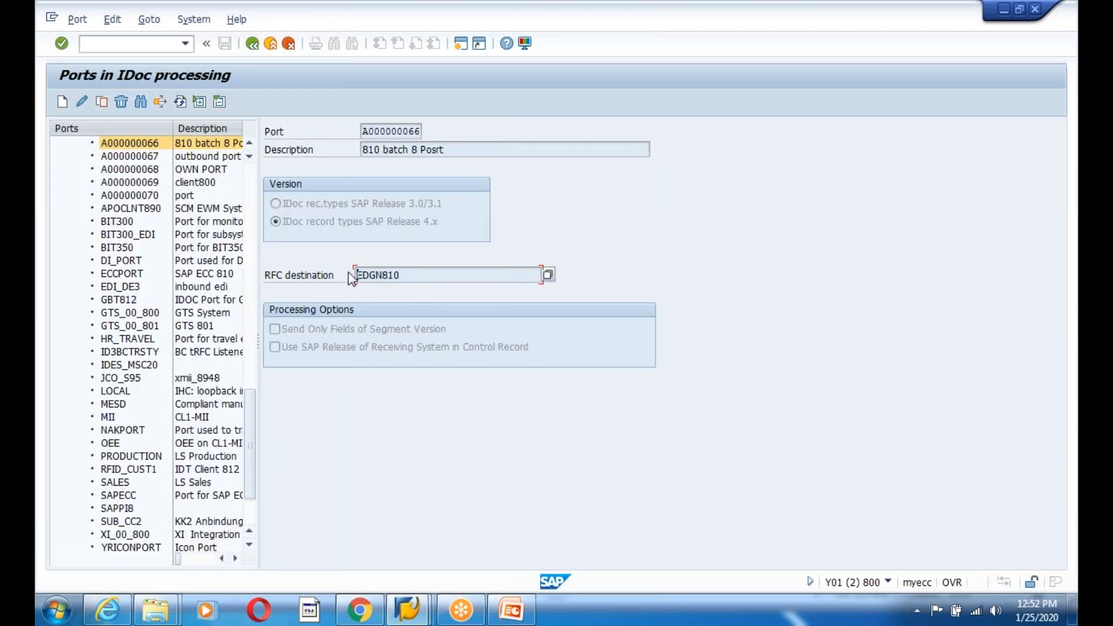
- Open RFC destination EDGN810, test a remote logon to client 810, then close that session
double_click(378, 276)
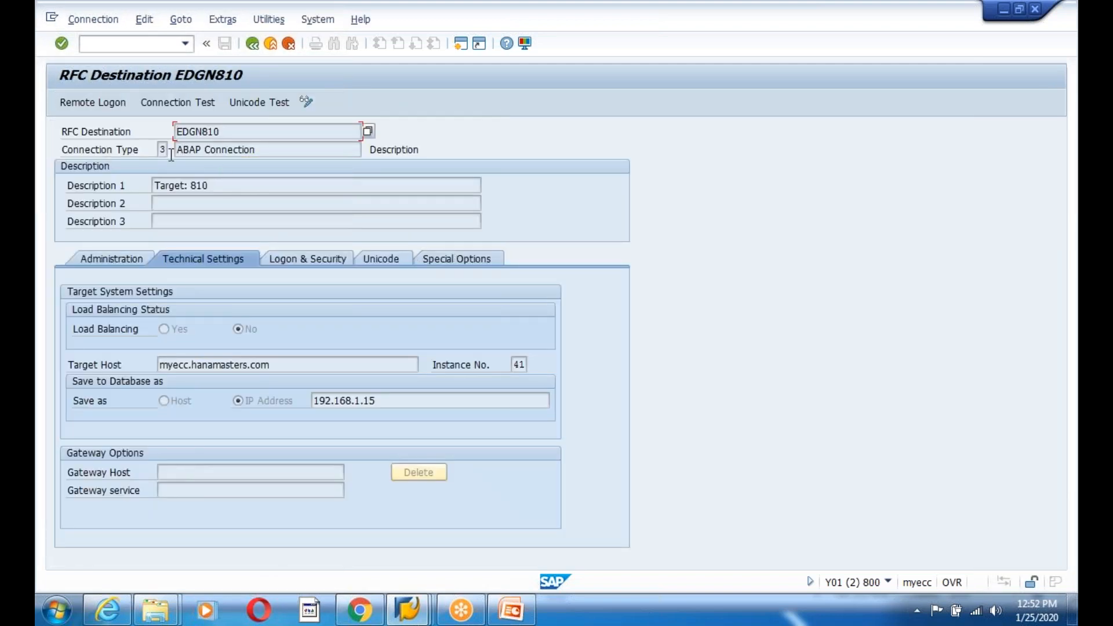
click(83, 105)
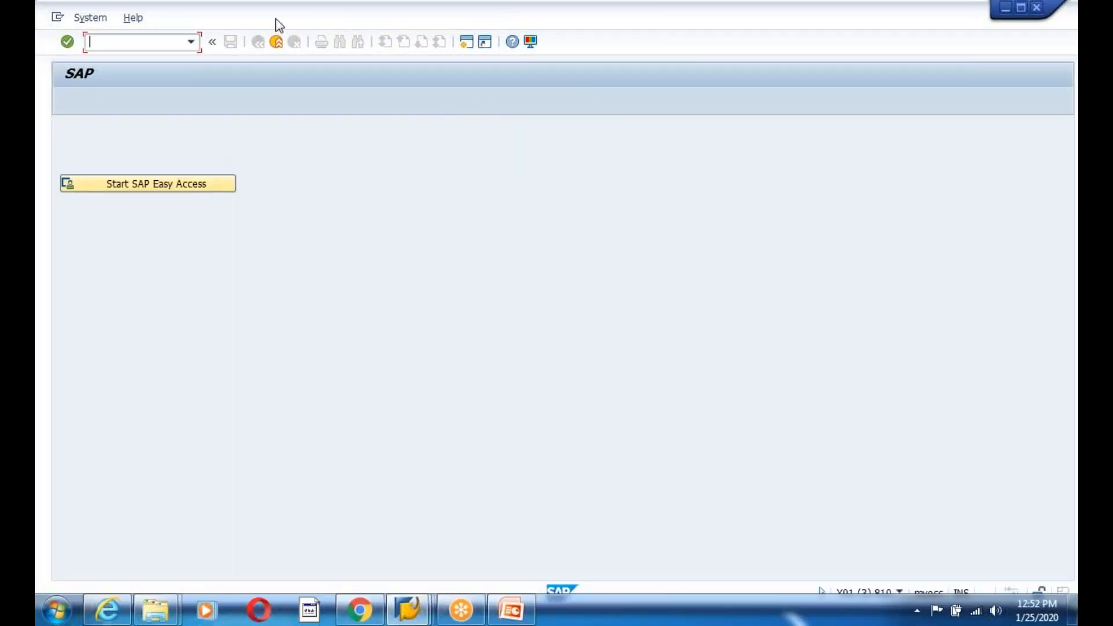
drag(273, 20, 875, 131)
click(993, 123)
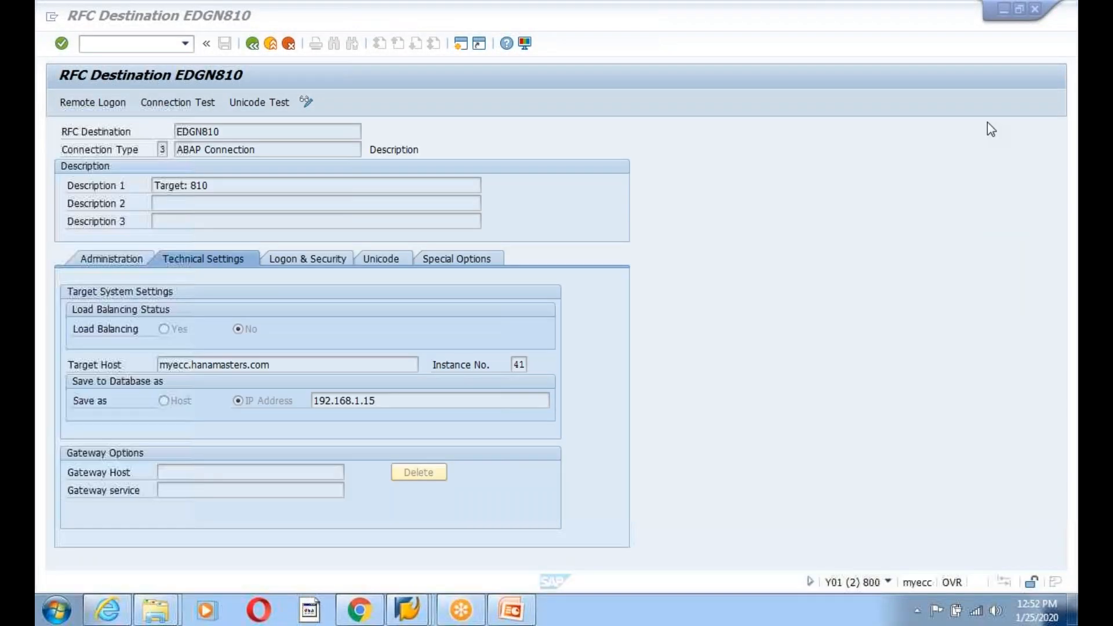
- In the other Partner profiles window, view partners ECC810, ECCCLNT800, ECCCLNT810, EDGN00 and ID3CLNT800
mouse_move(462, 607)
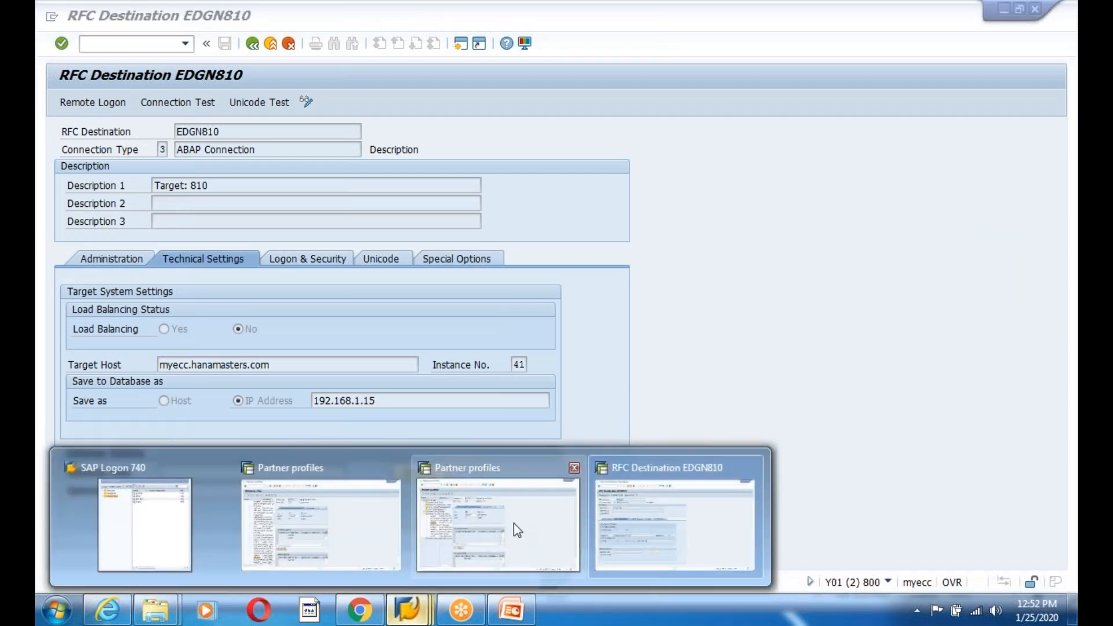
click(513, 525)
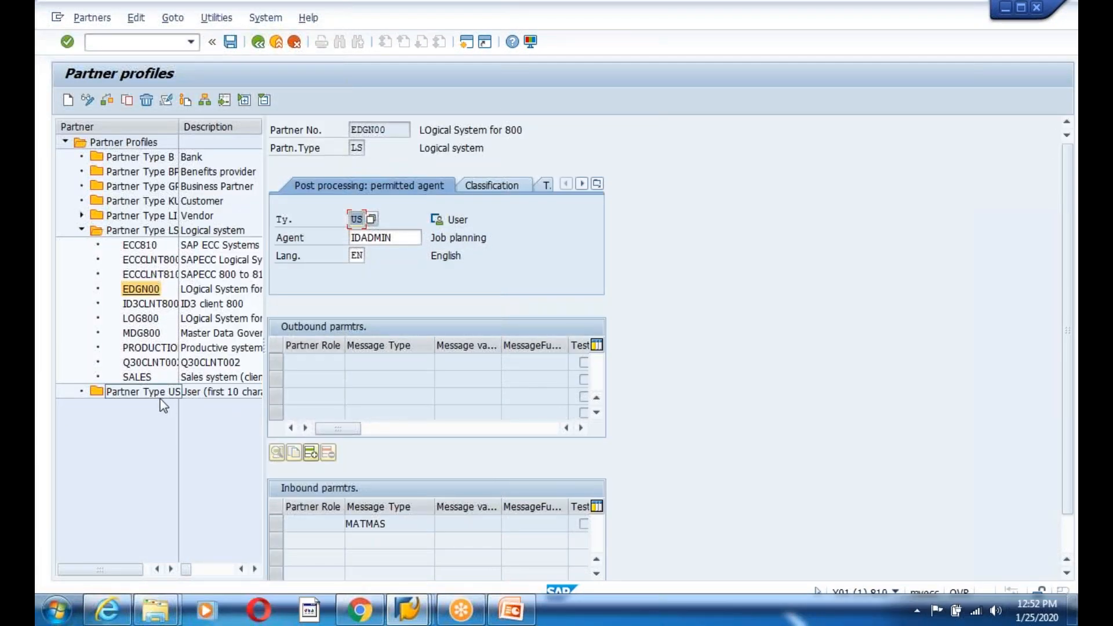
click(144, 290)
click(142, 246)
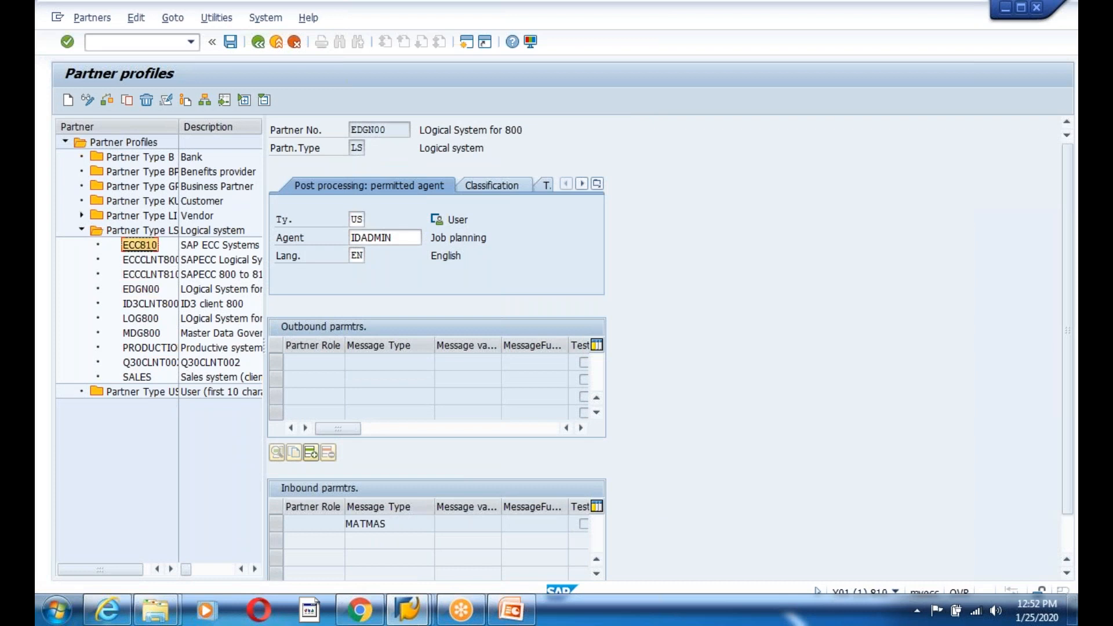
click(145, 261)
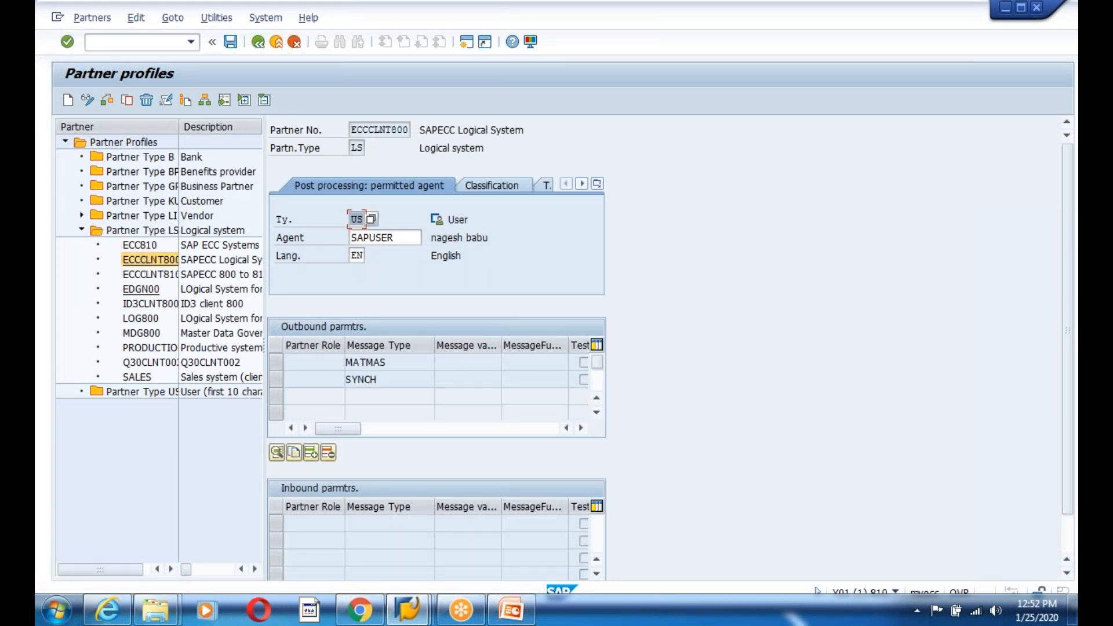
click(149, 274)
click(141, 289)
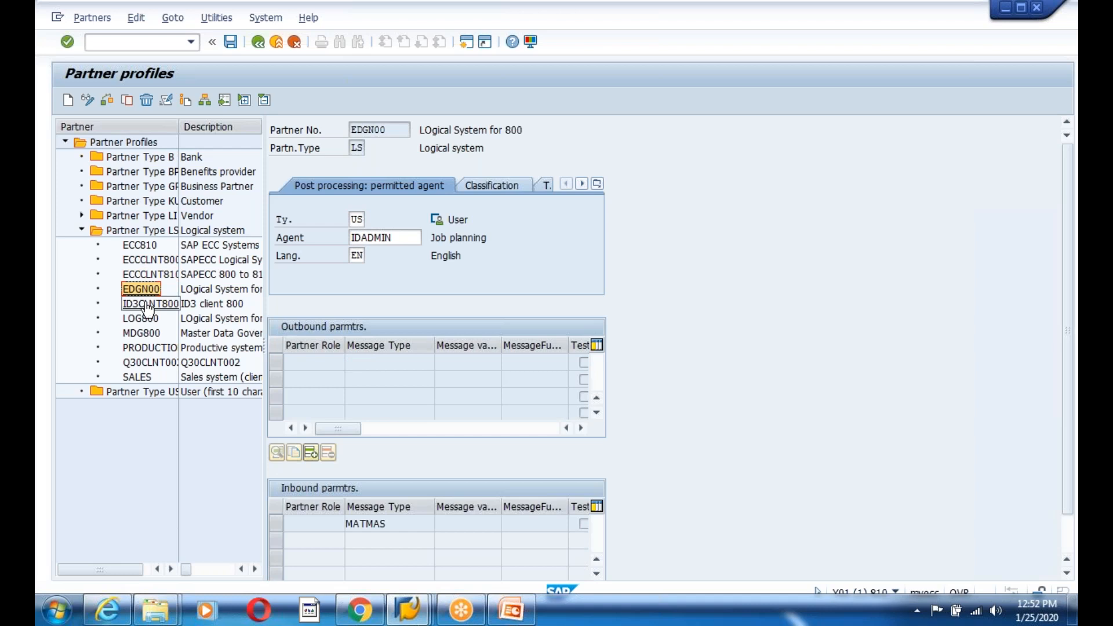
click(147, 304)
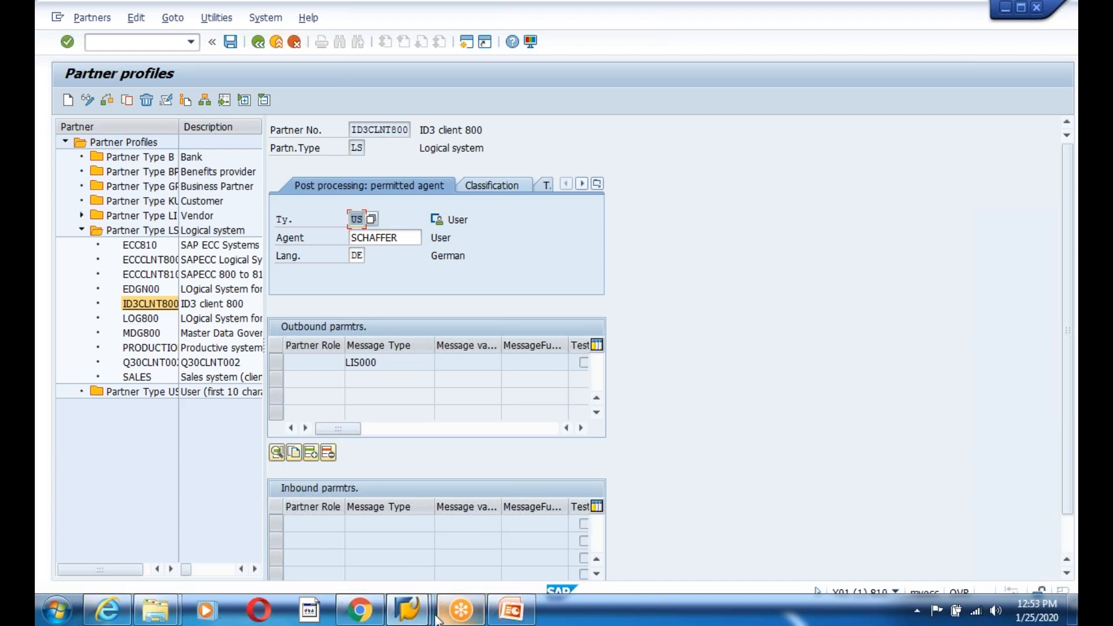
- Switch back to the EDGN810 Partner profiles window and return to SAP Easy Access
click(407, 608)
click(376, 551)
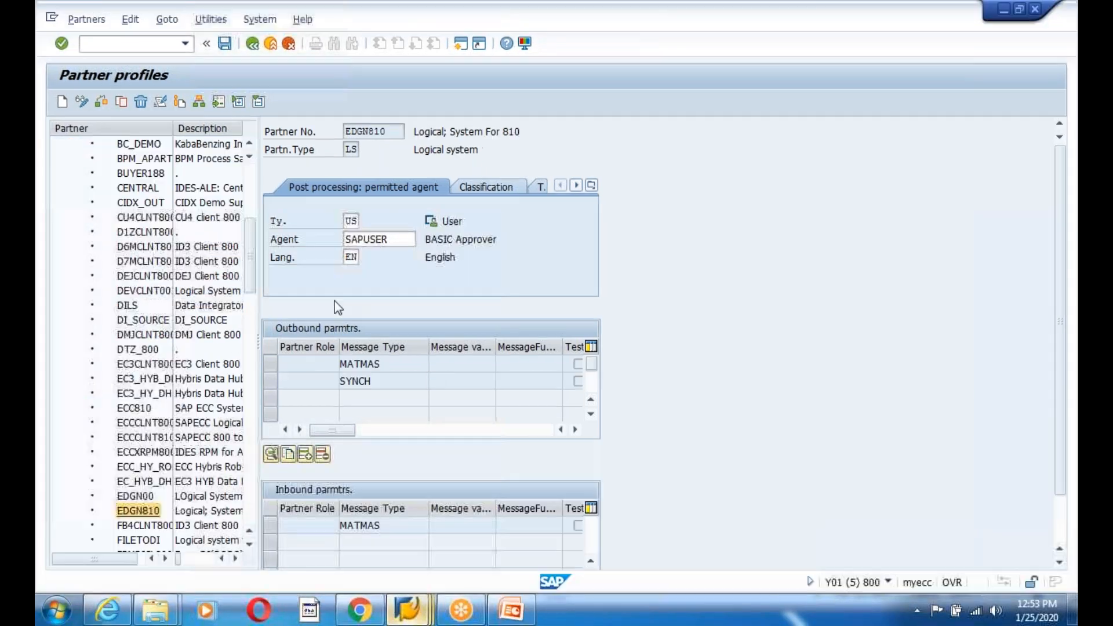
click(255, 44)
click(105, 41)
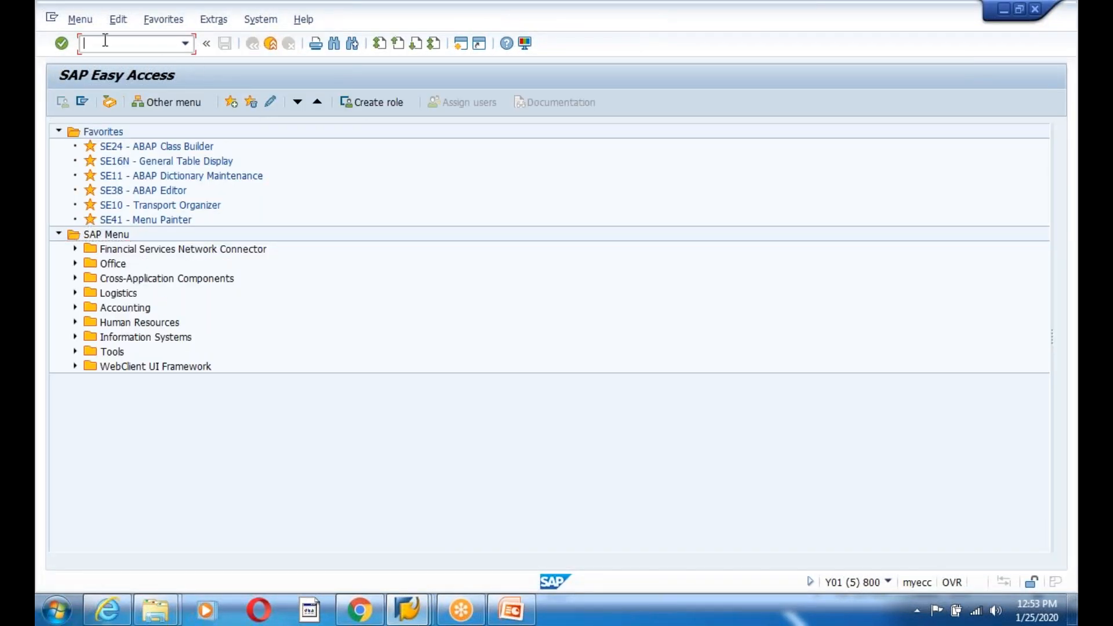
text(bd54)
key(Return)
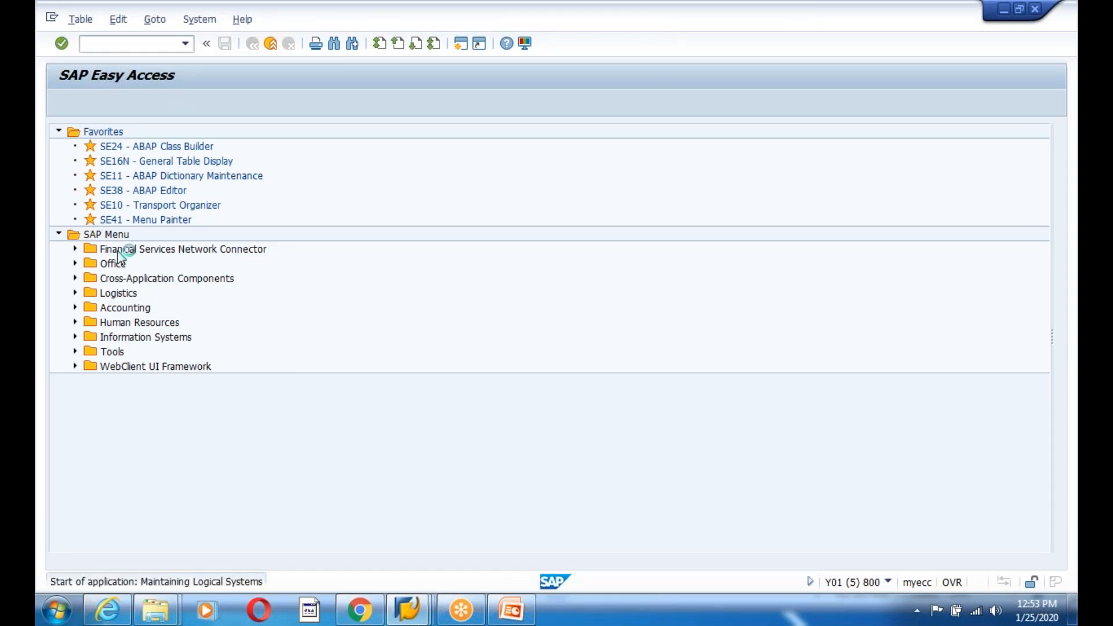
key(Return)
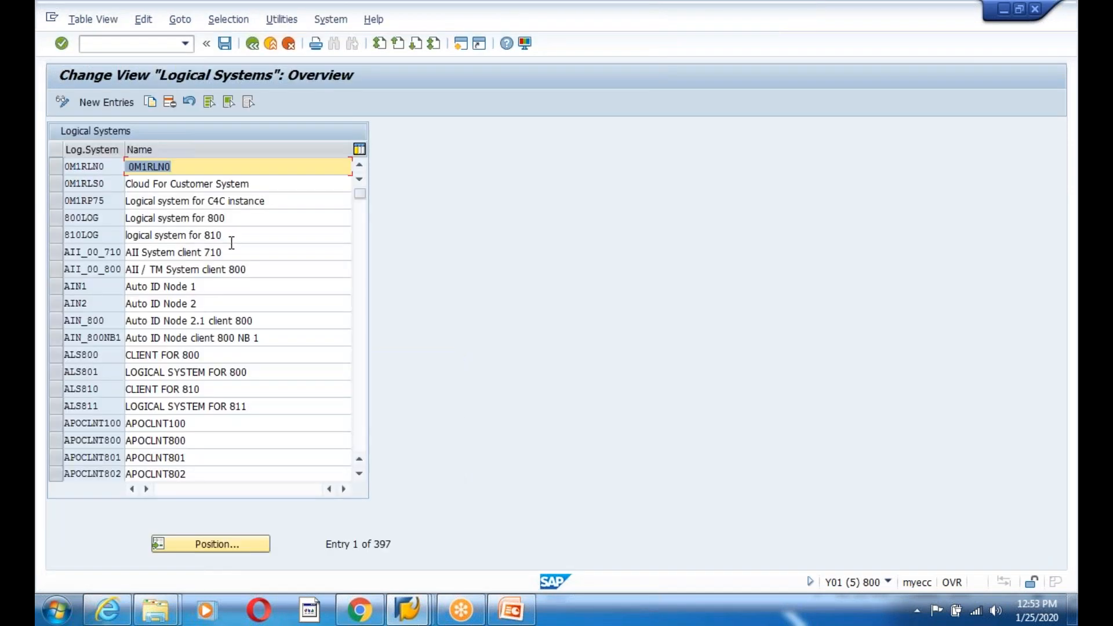
click(102, 407)
scroll(101, 407, down, 13)
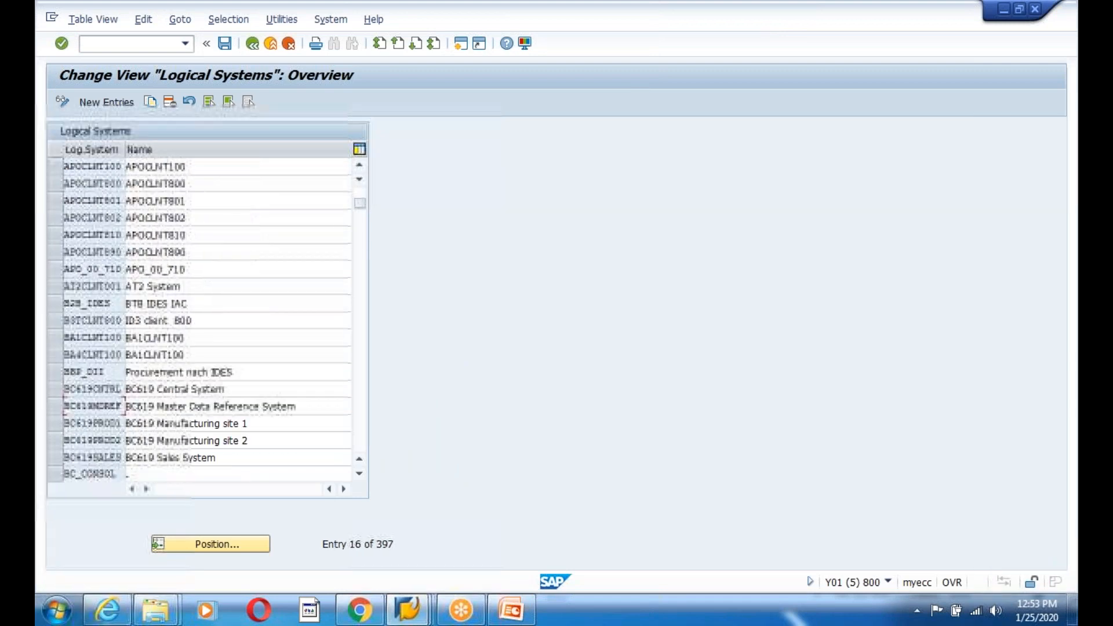
drag(359, 220, 373, 477)
scroll(193, 427, up, 4)
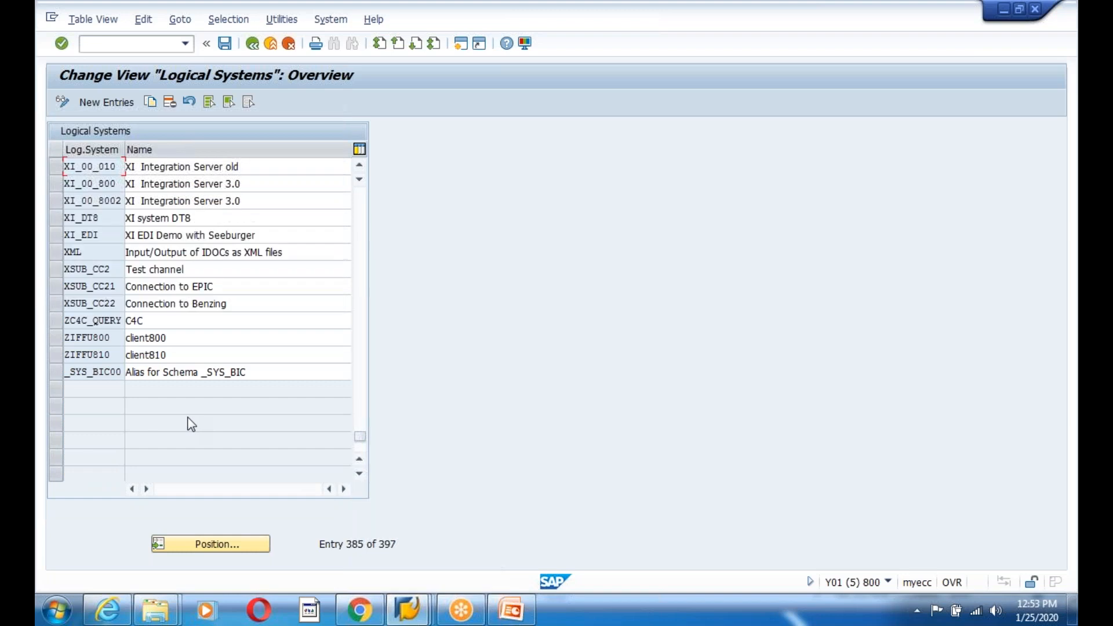
drag(111, 355, 48, 343)
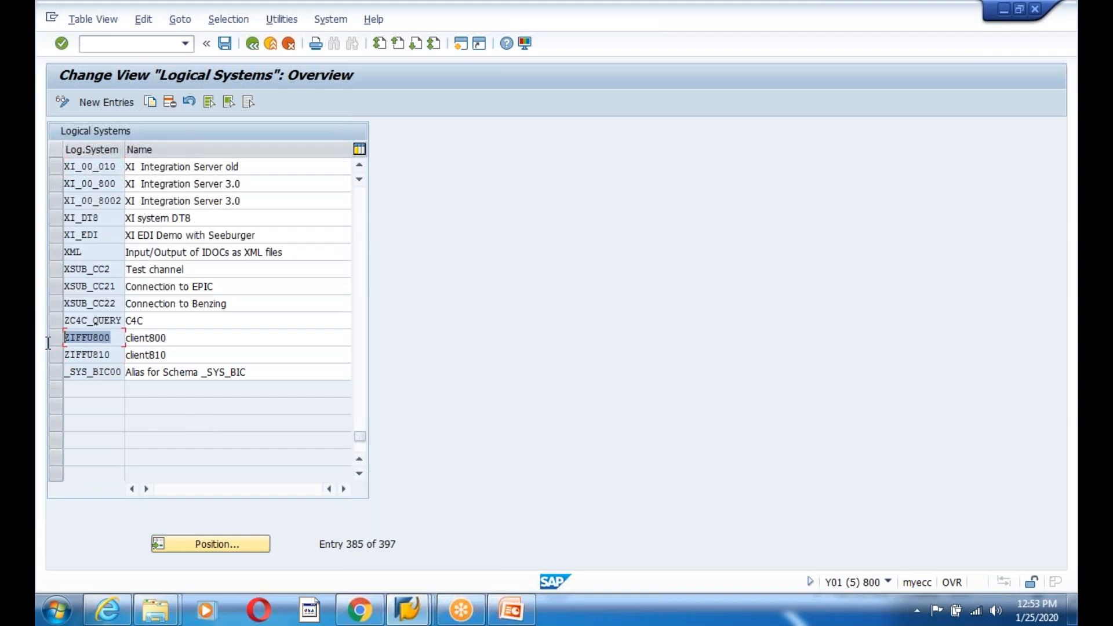
click(252, 44)
click(126, 43)
text(scc4)
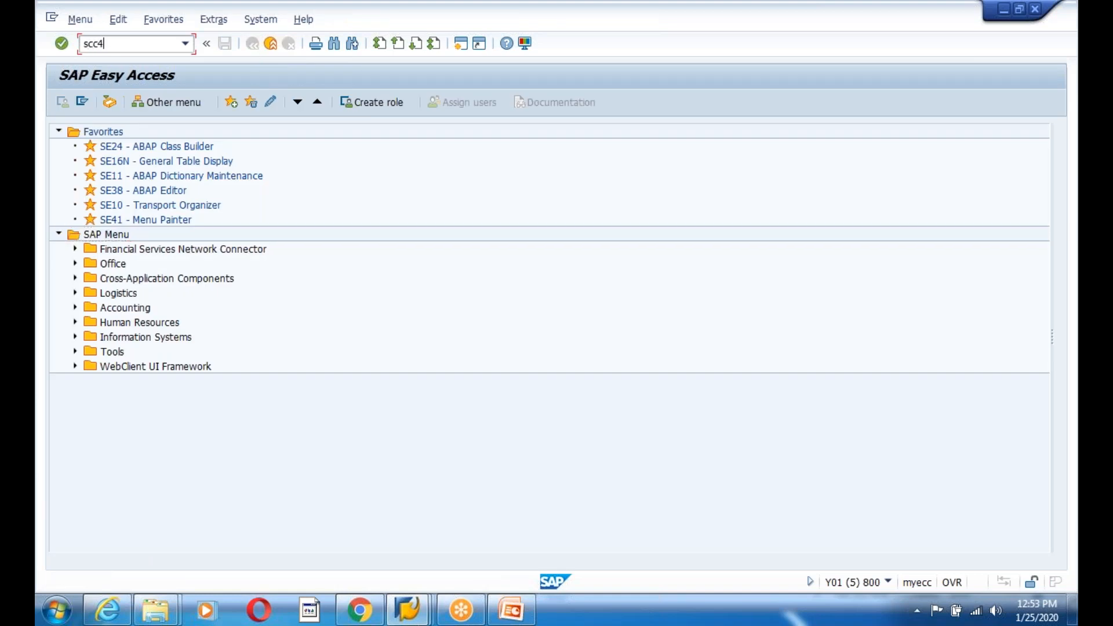
- Open the clients list and check client 800's logical system field
key(Return)
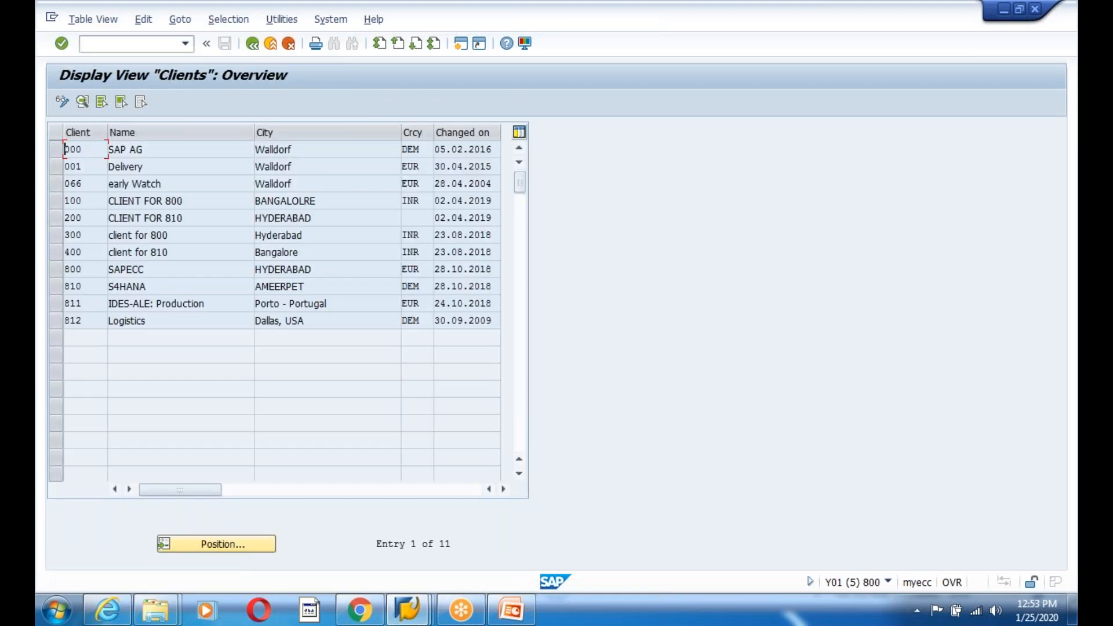
double_click(136, 270)
click(217, 184)
click(253, 46)
click(70, 302)
- Open client 810's details, confirm its logical system is ZIFFU810, and return to the list
double_click(90, 289)
drag(232, 187, 115, 186)
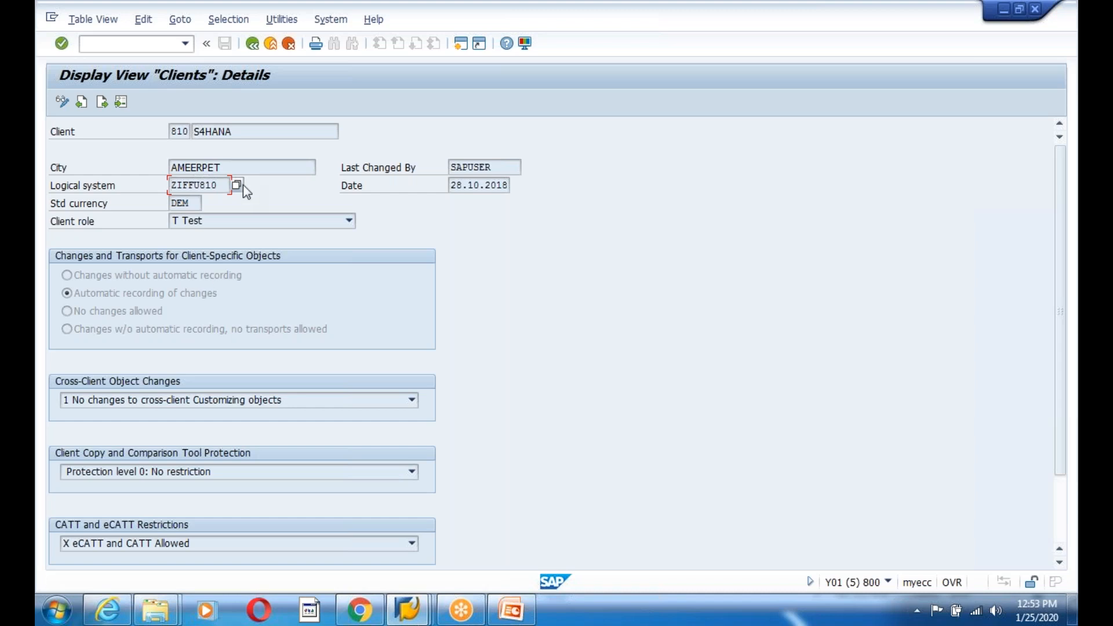
drag(222, 186, 173, 186)
click(172, 186)
click(248, 47)
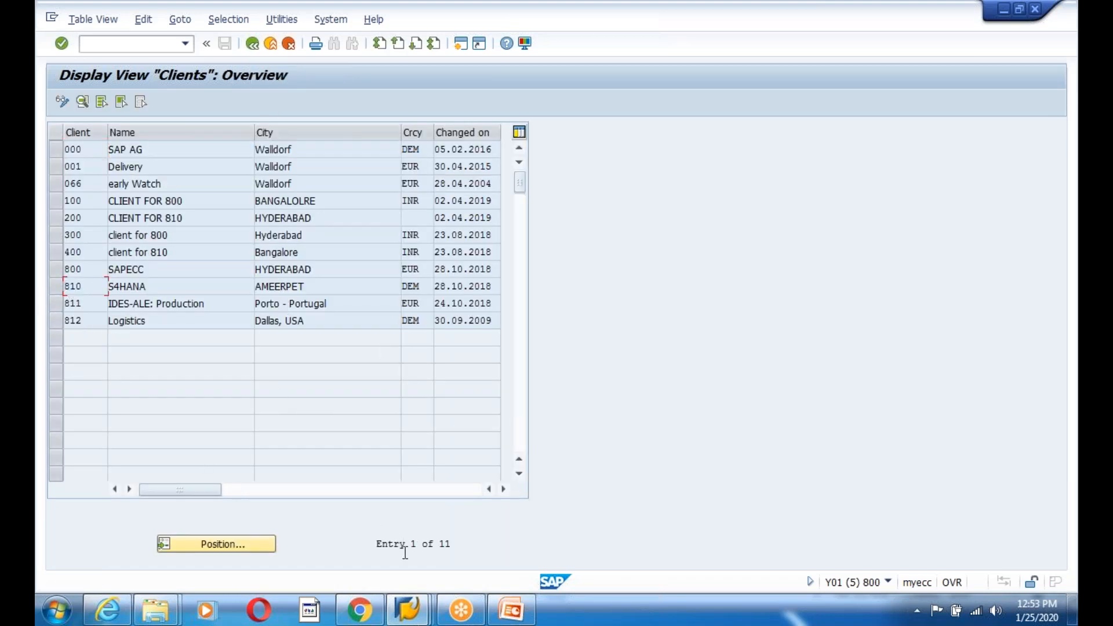
- Switch to the clients list window and leave it for the main menu
mouse_move(419, 585)
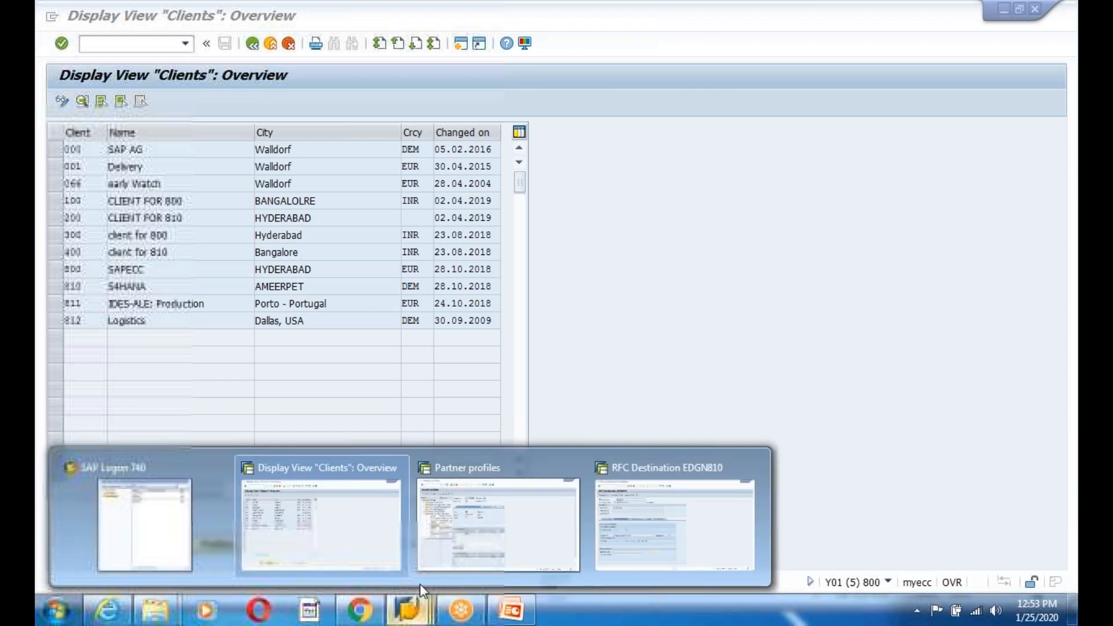
click(449, 528)
mouse_move(417, 590)
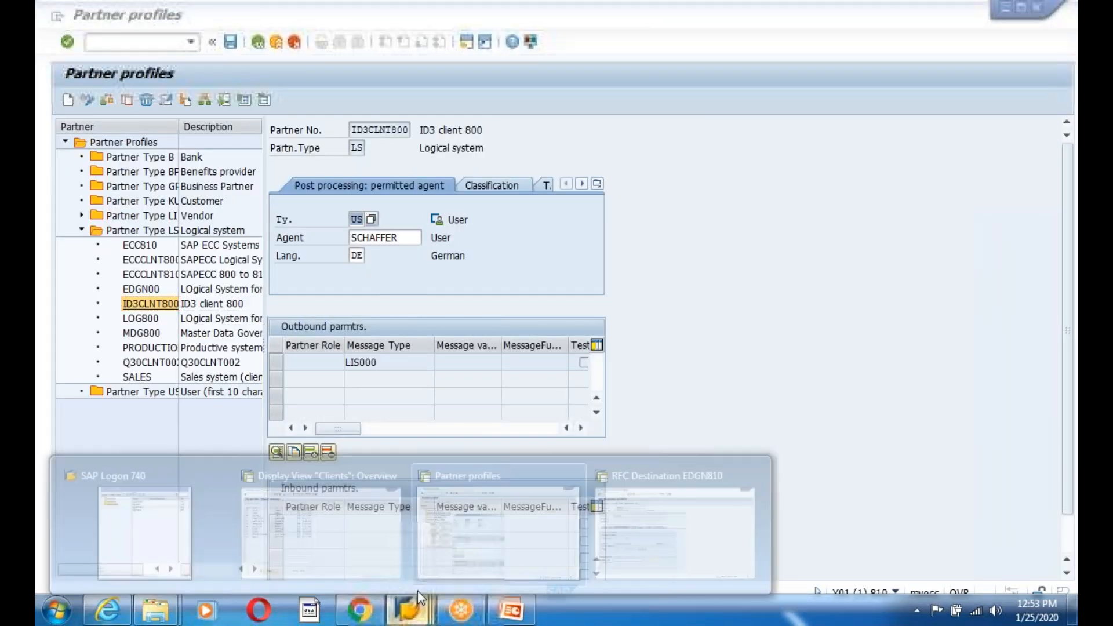
click(312, 521)
click(251, 44)
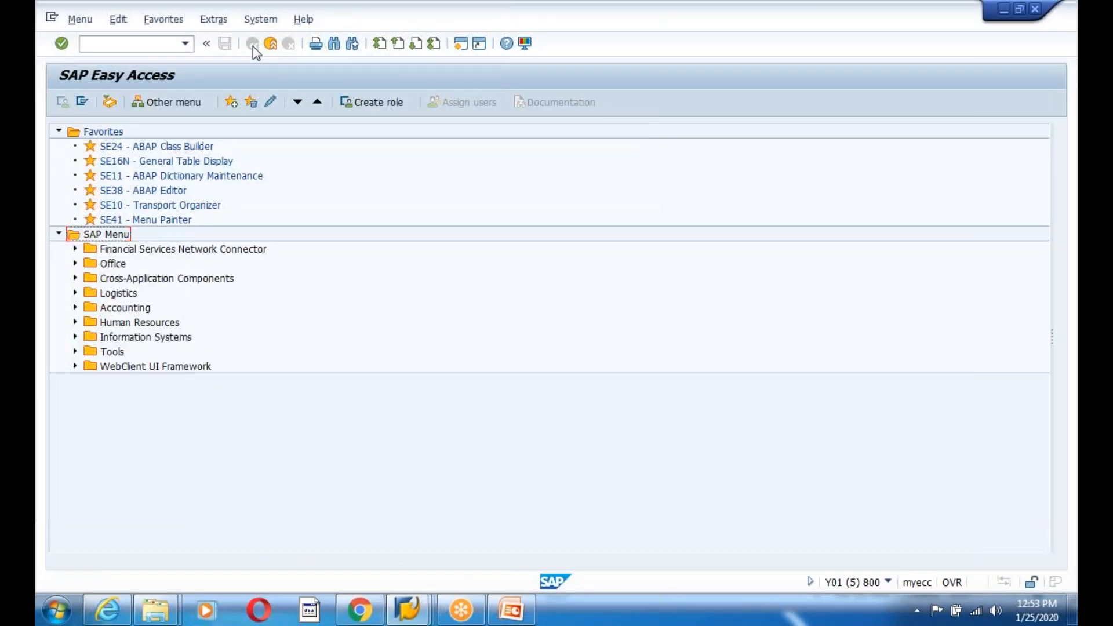
- Run WE20, expand the logical system partners, and open partner ZIFFU800
click(87, 43)
text(we20)
key(Return)
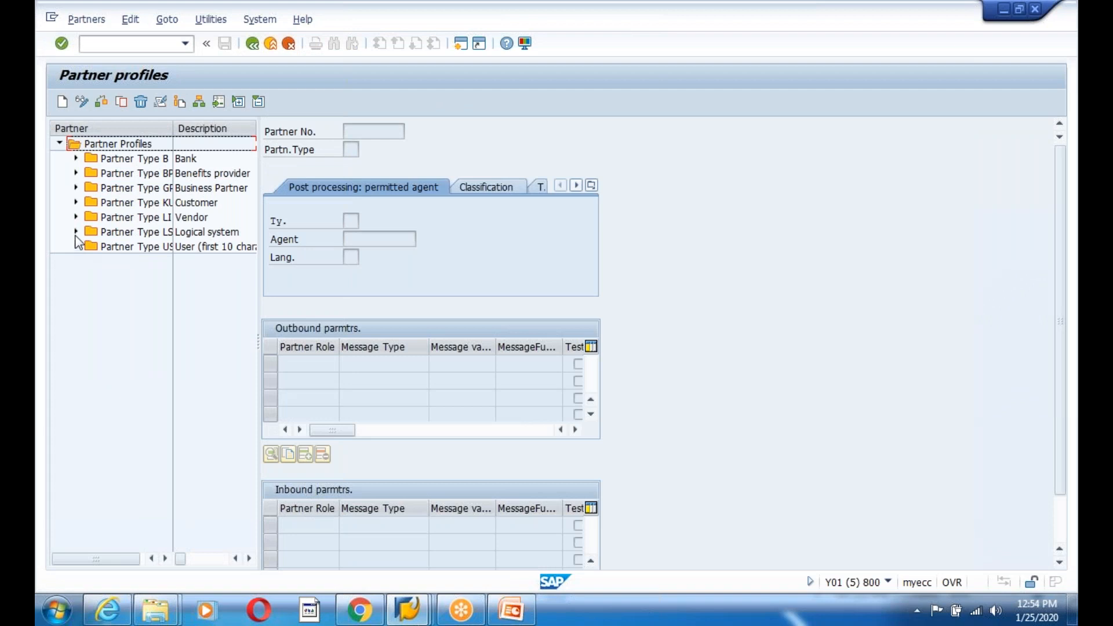
click(76, 232)
scroll(145, 410, down, 2)
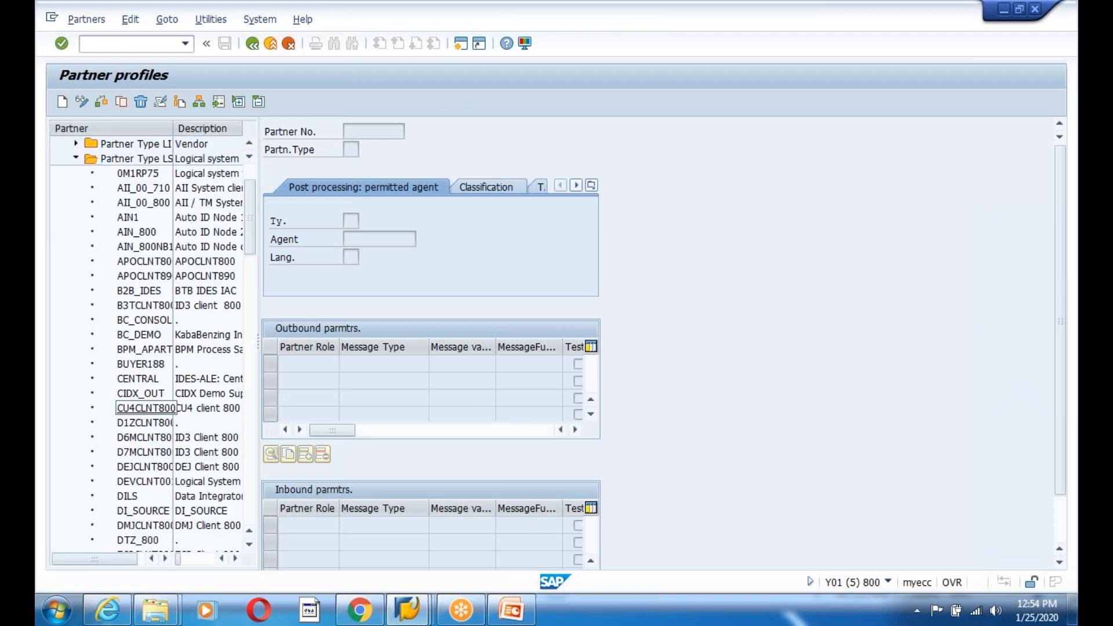
scroll(145, 410, down, 15)
scroll(127, 442, down, 15)
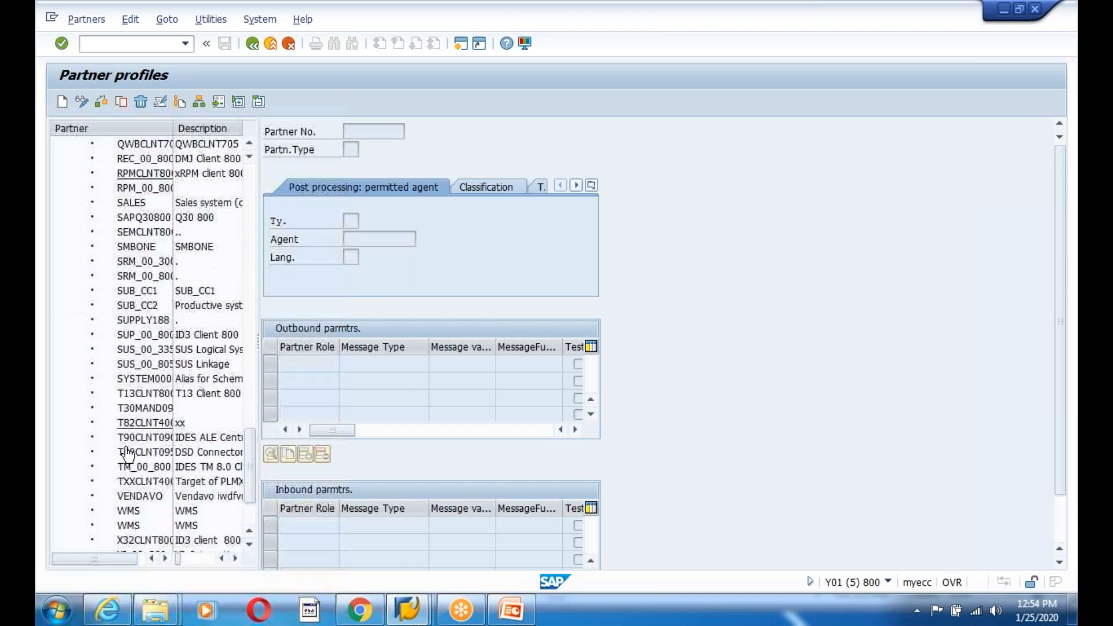
scroll(128, 456, down, 2)
click(138, 496)
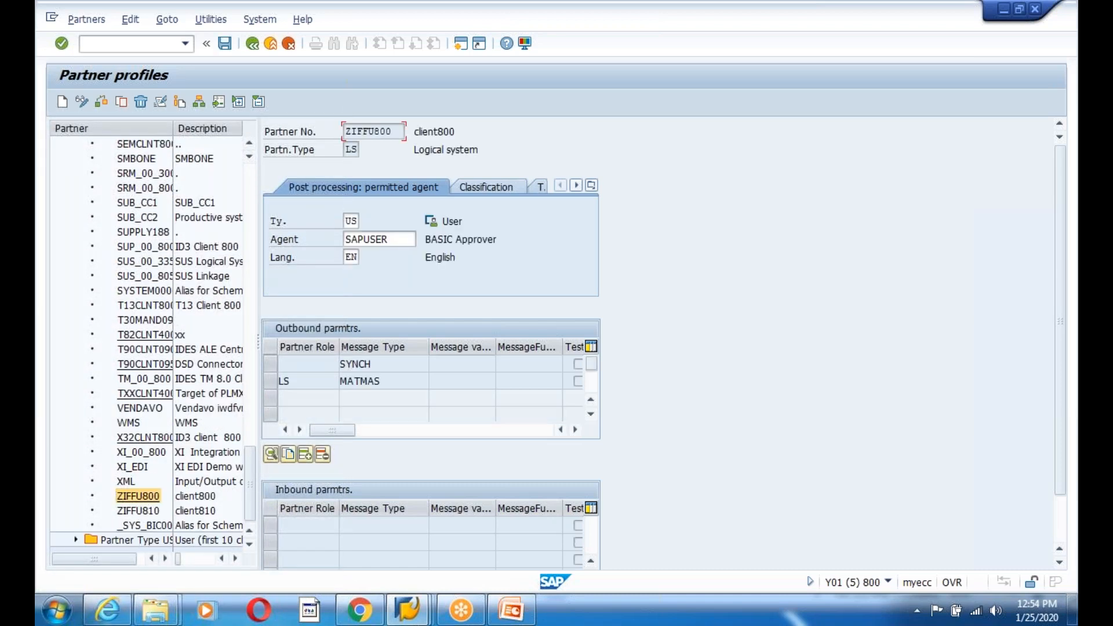
- Review ZIFFU800's partner number and its MATMAS and SYNCH outbound parameters
drag(394, 131, 329, 141)
click(329, 141)
drag(383, 383, 263, 384)
key(Up)
click(415, 614)
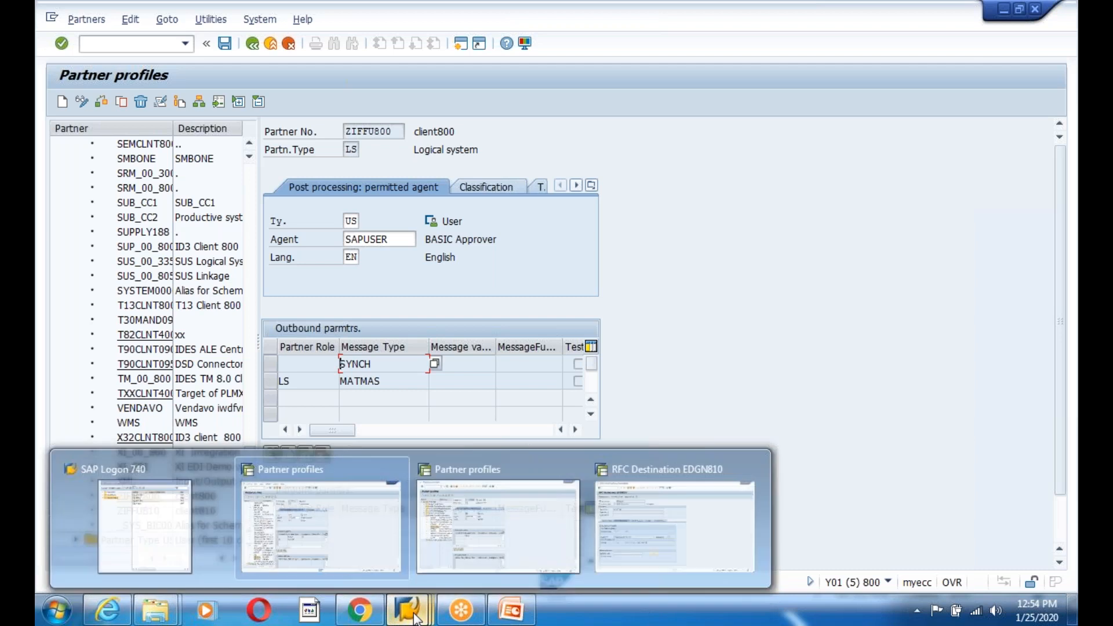
key(Down)
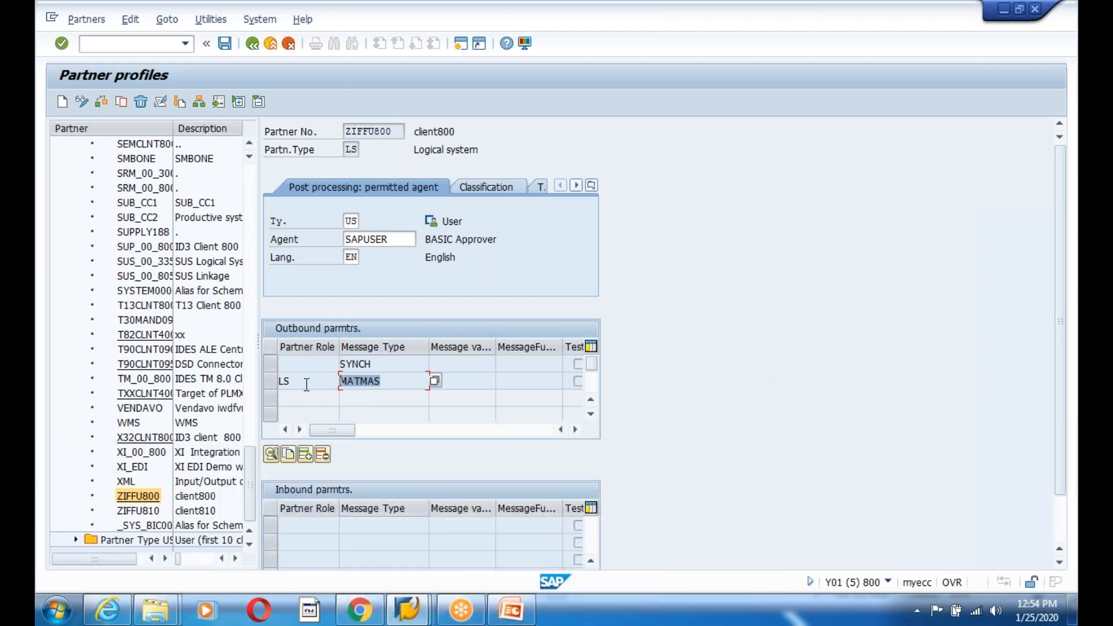
click(426, 618)
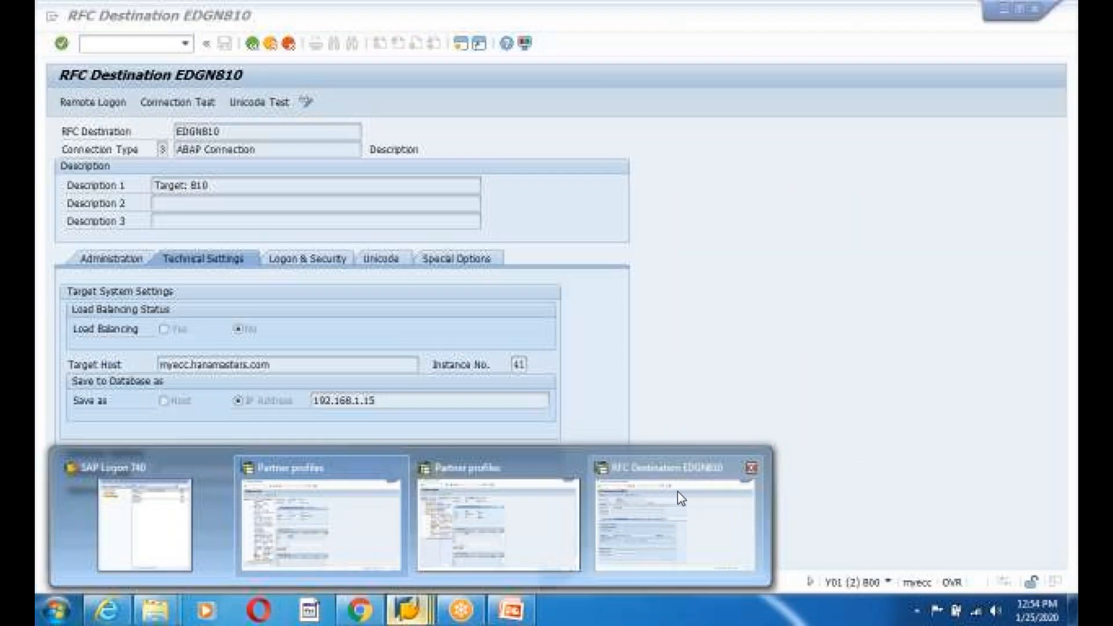
- Bring the RFC Destination EDGN810 window forward and back out to SAP Easy Access
click(681, 499)
click(252, 44)
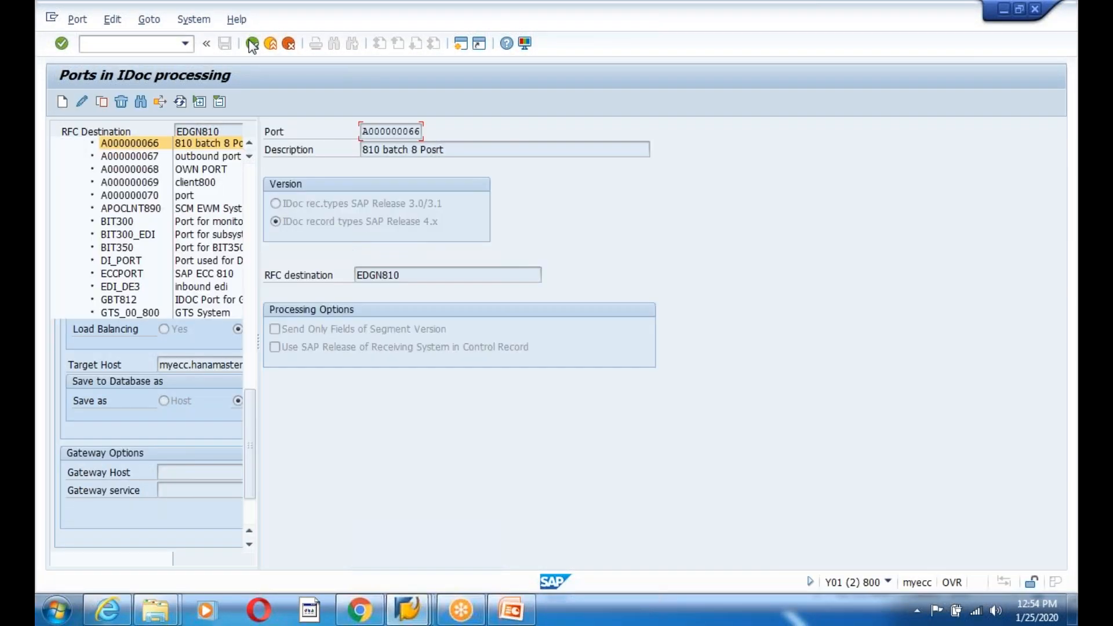
click(253, 45)
click(252, 44)
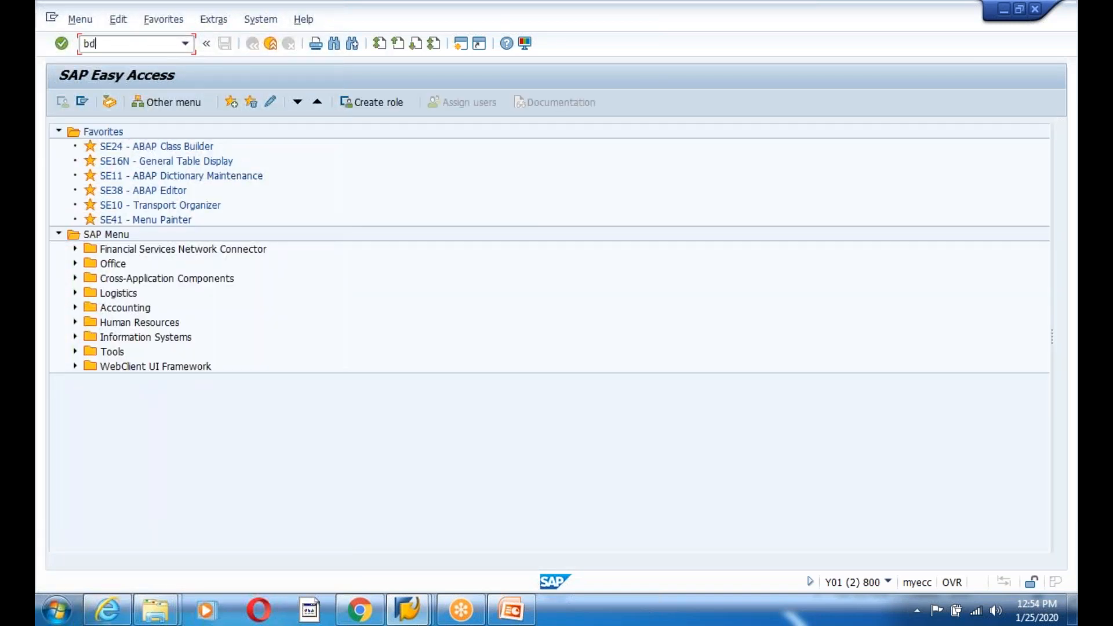
- Start BD10 and choose ZIFFU810 as the receiving logical system from the Z* list
key(Return)
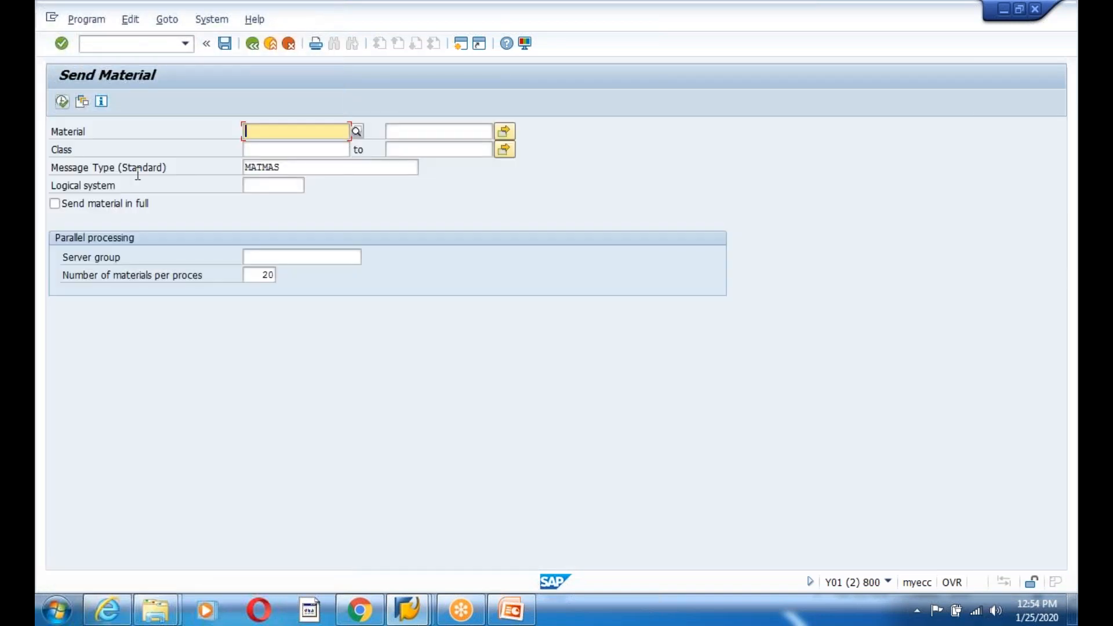
click(275, 185)
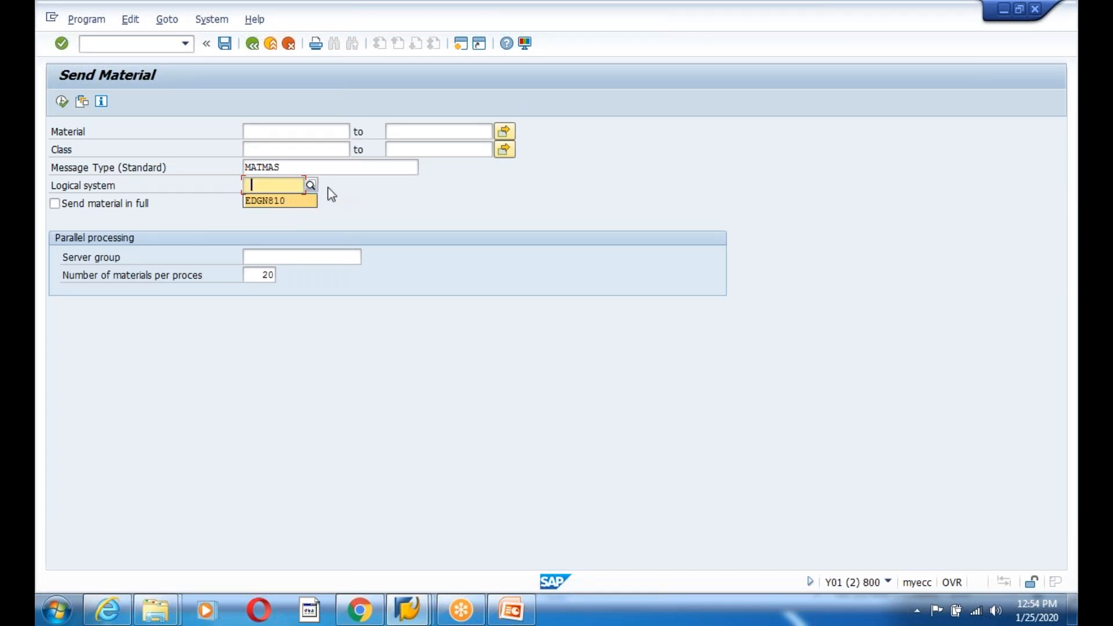
key(F4)
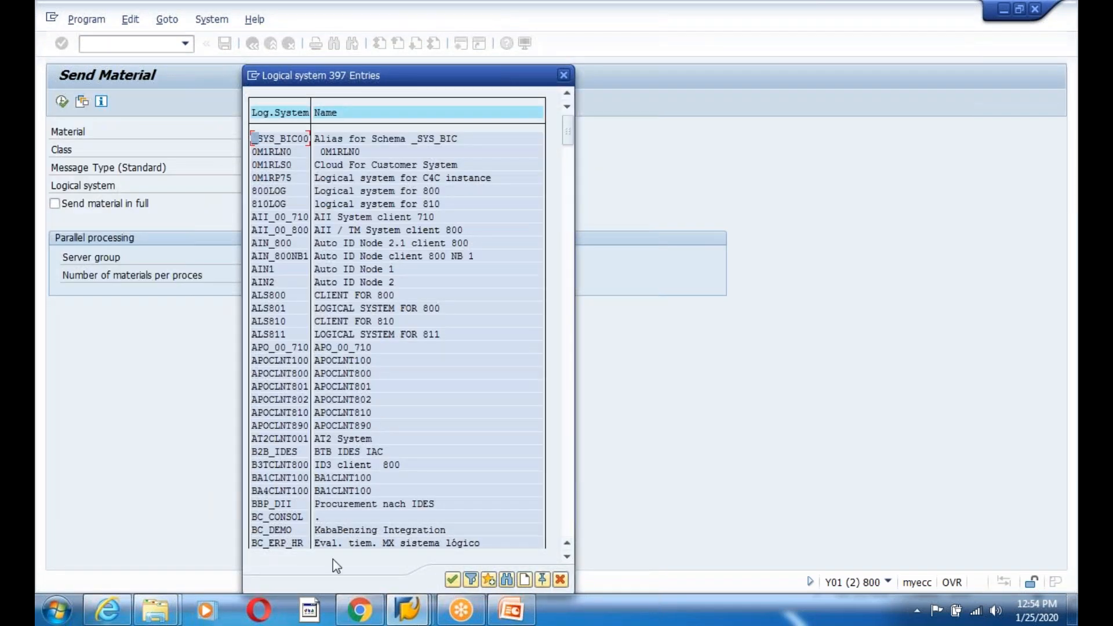
click(563, 75)
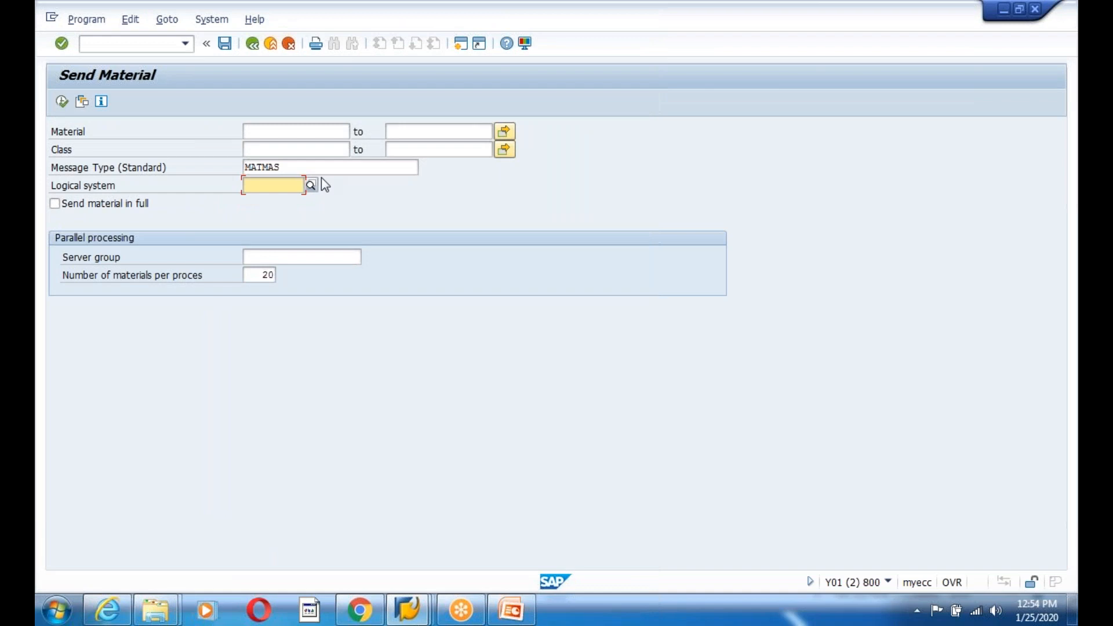
text(Z*)
key(F4)
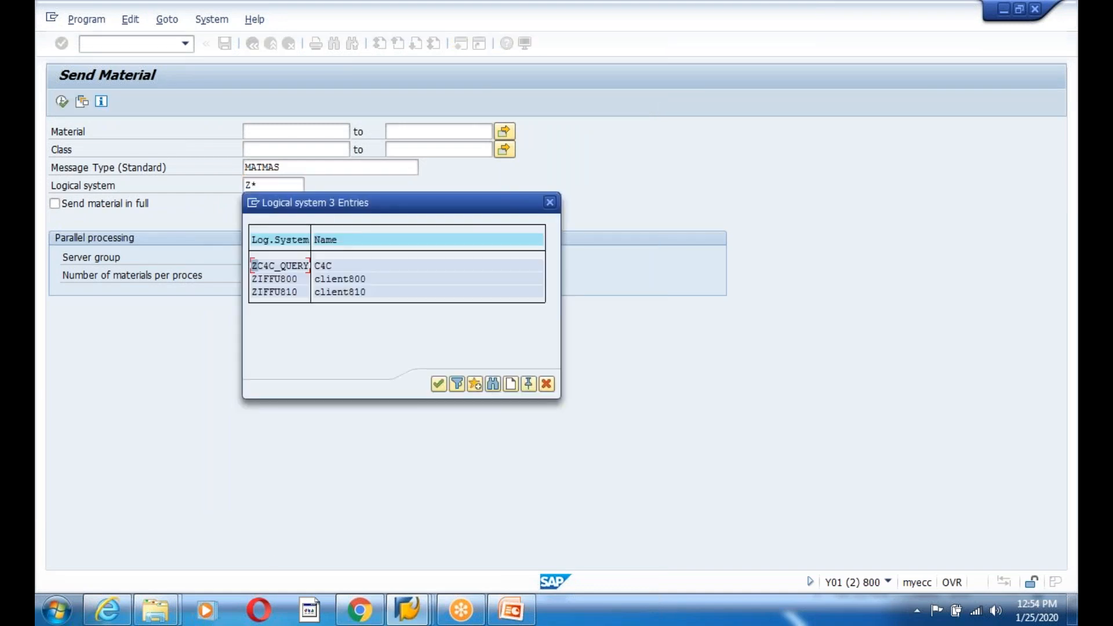
double_click(284, 293)
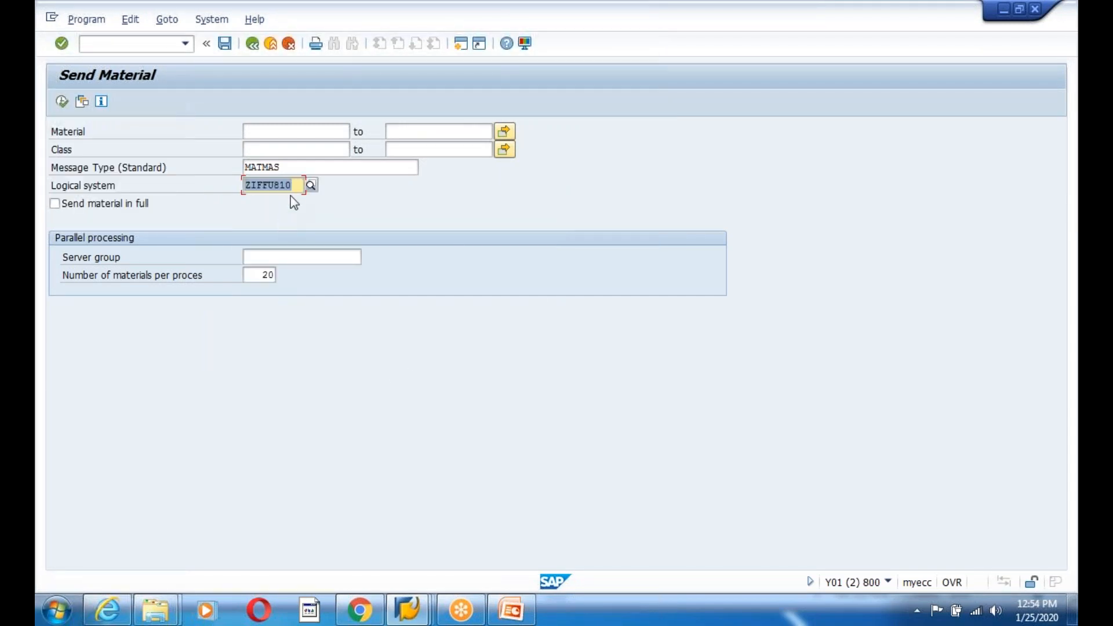
- Enter material range M-01 to M-10, send in full, and execute
click(275, 129)
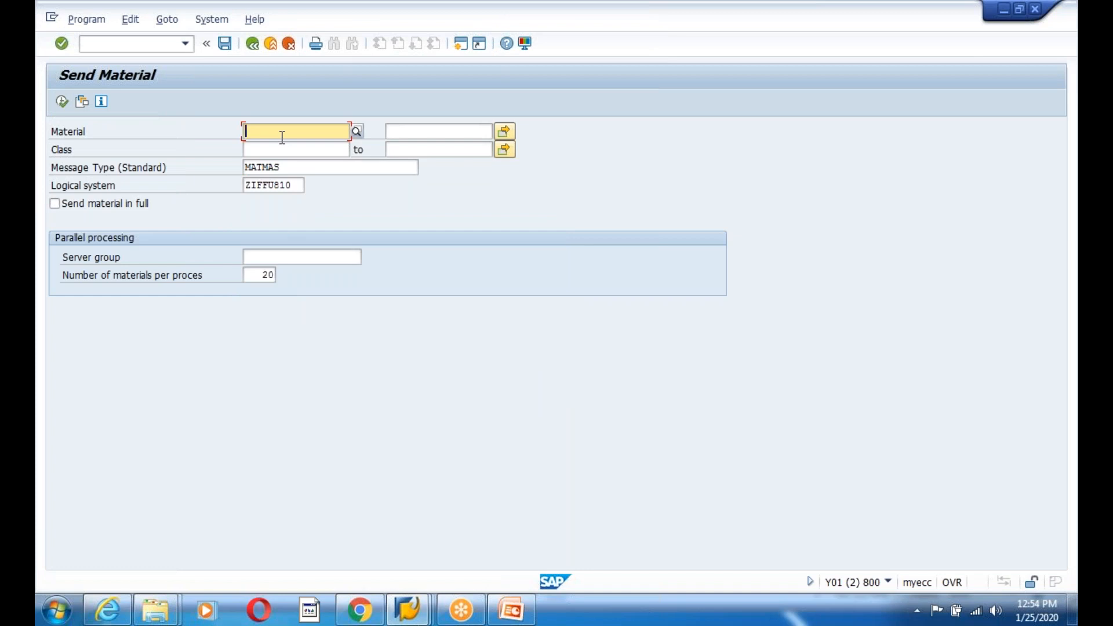
text(M-01)
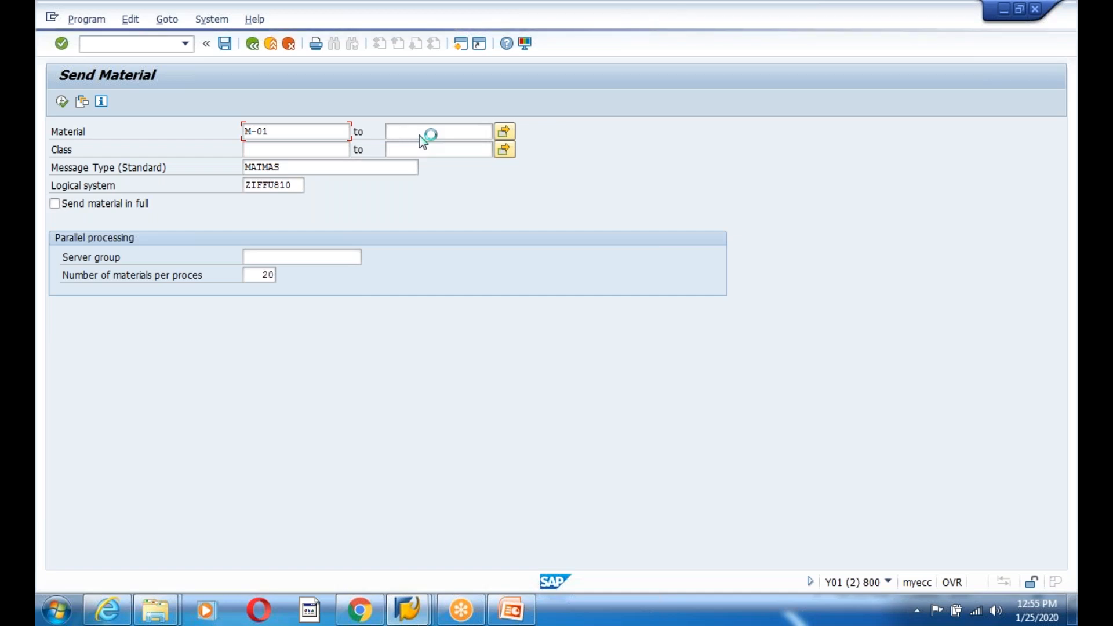
mouse_move(461, 610)
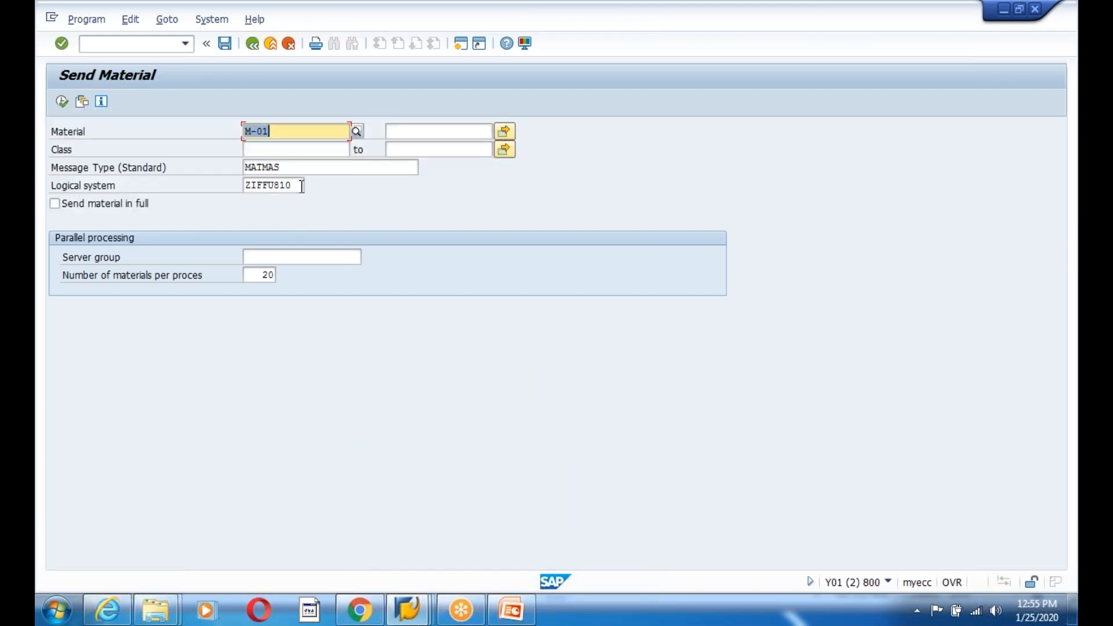
click(401, 128)
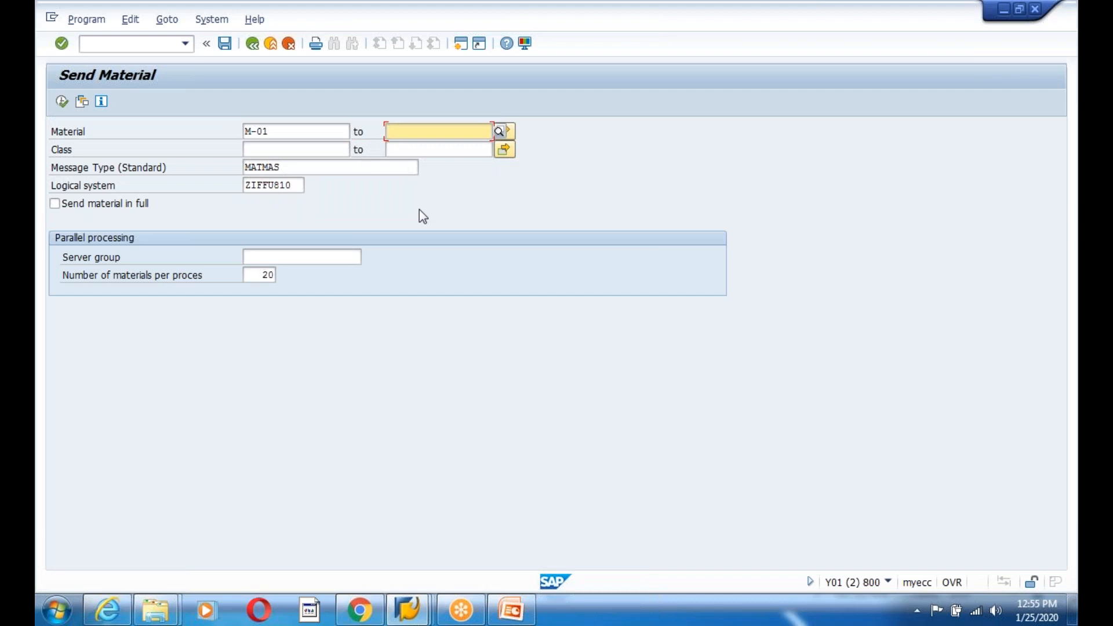
drag(292, 186, 245, 186)
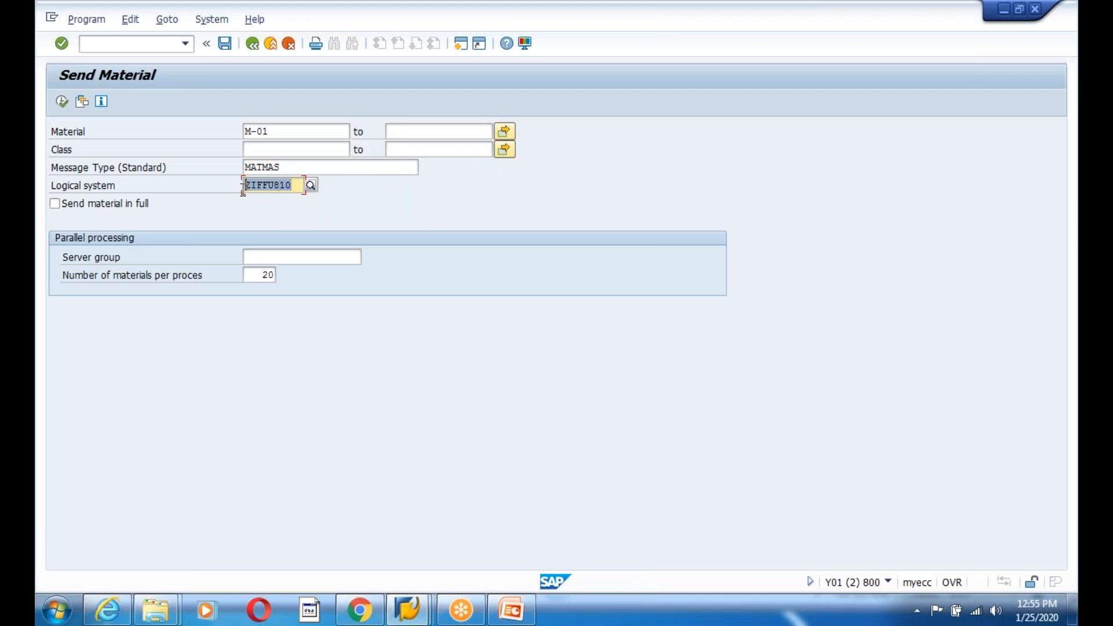
click(408, 137)
text(M-10)
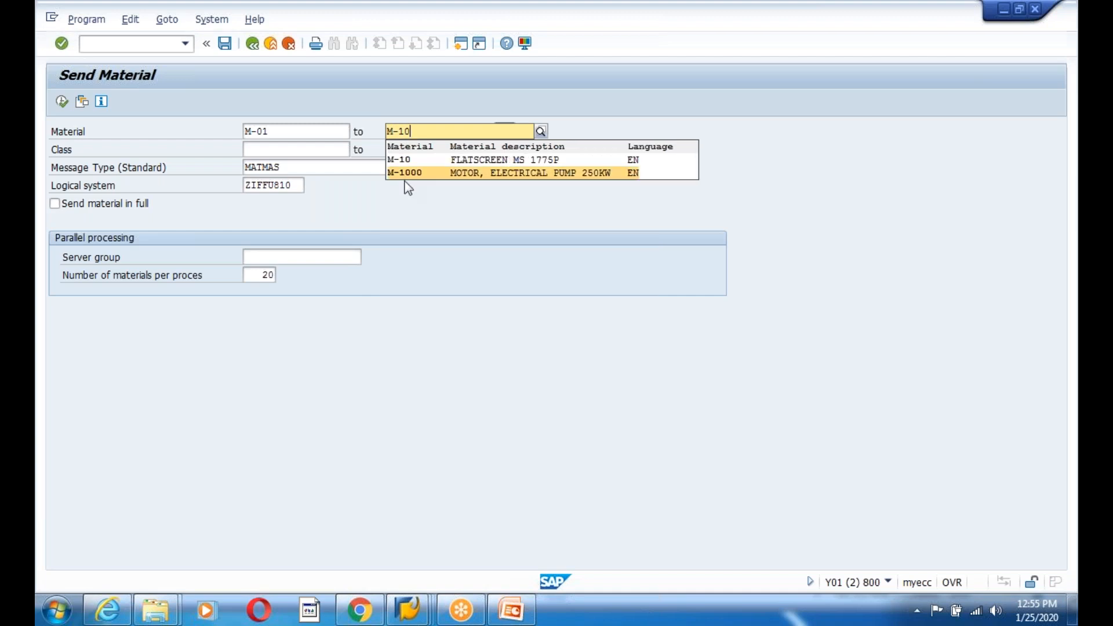
click(407, 163)
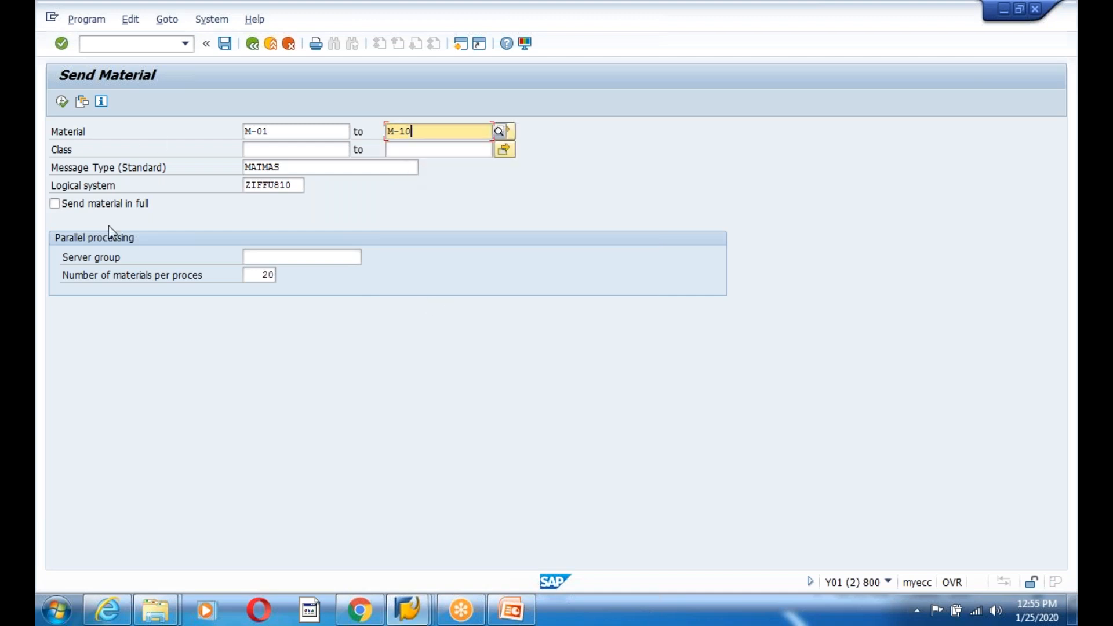
click(55, 203)
click(62, 102)
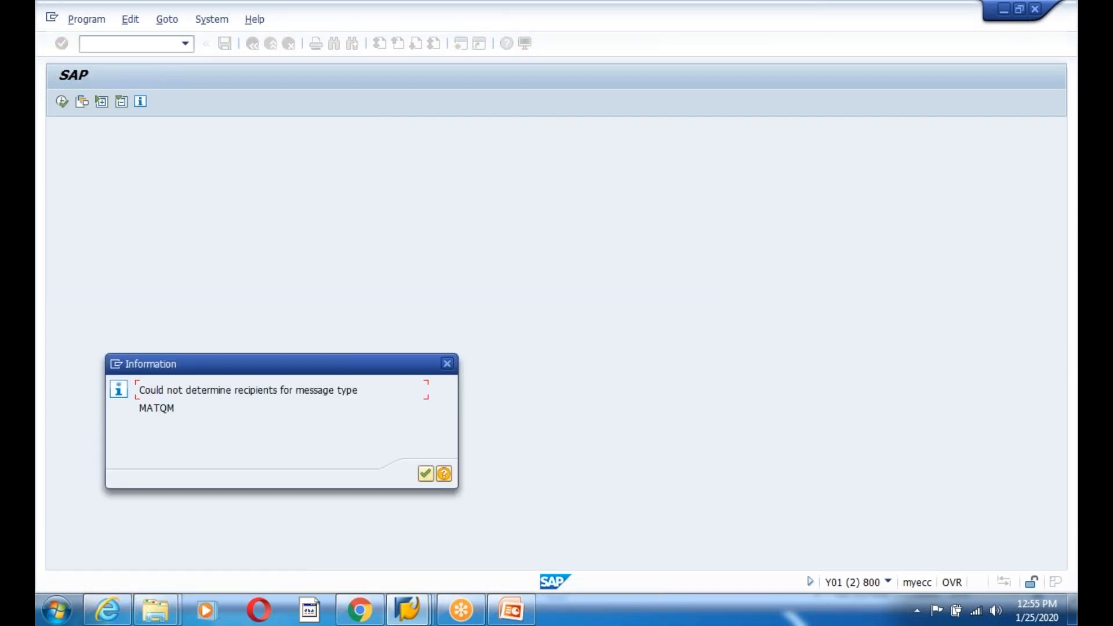
- Acknowledge the MATQM, 10 master IDocs and communication IDoc messages, then return to the main menu
key(Return)
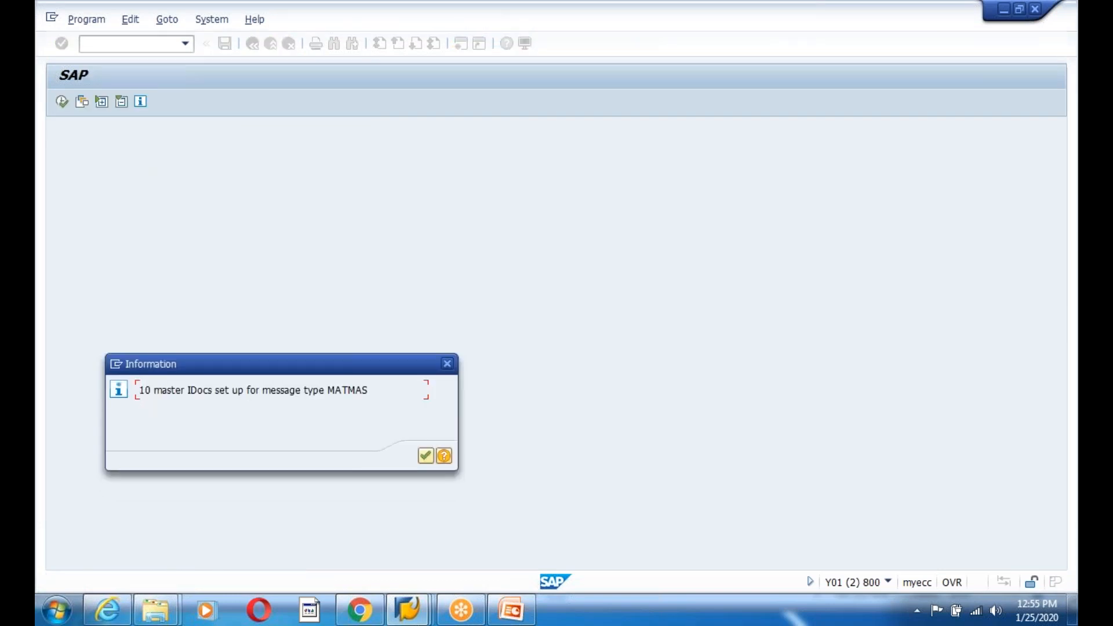
key(Return)
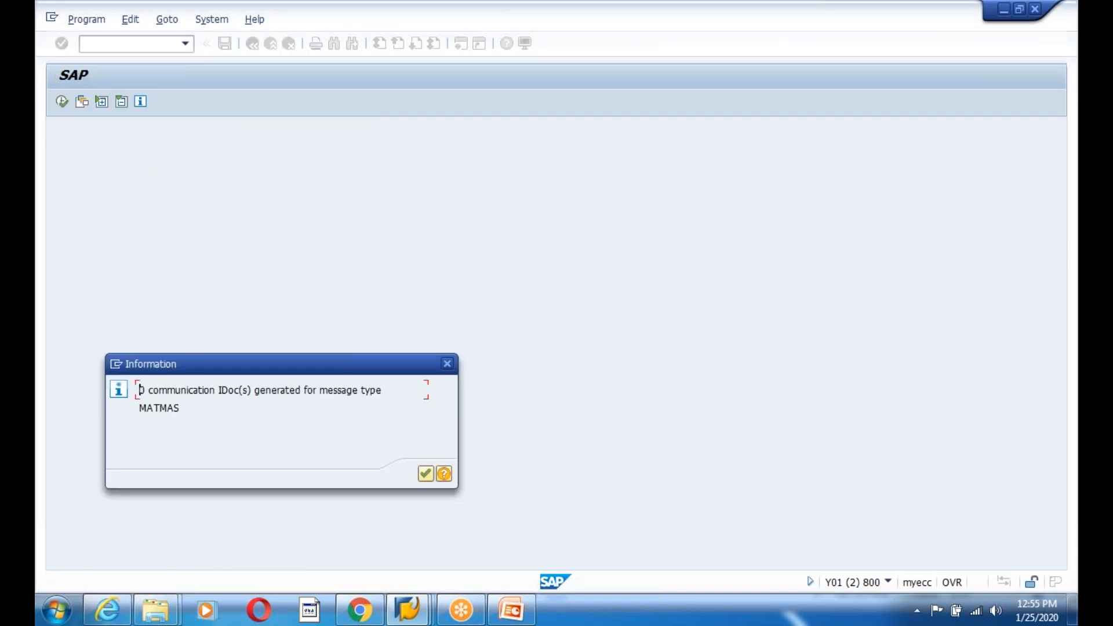
key(Return)
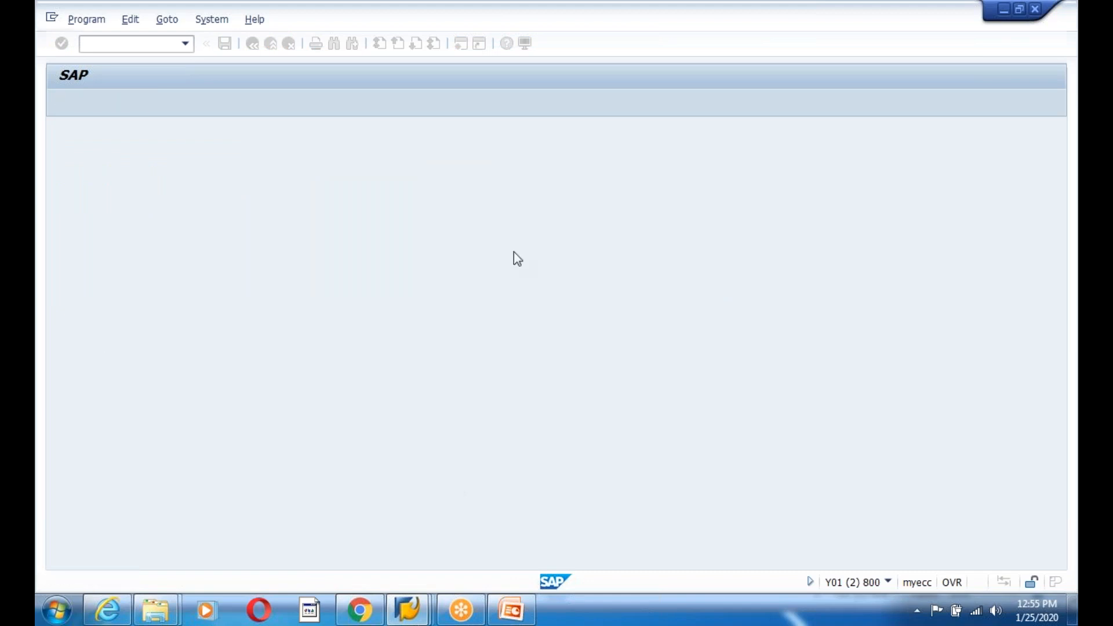
click(288, 185)
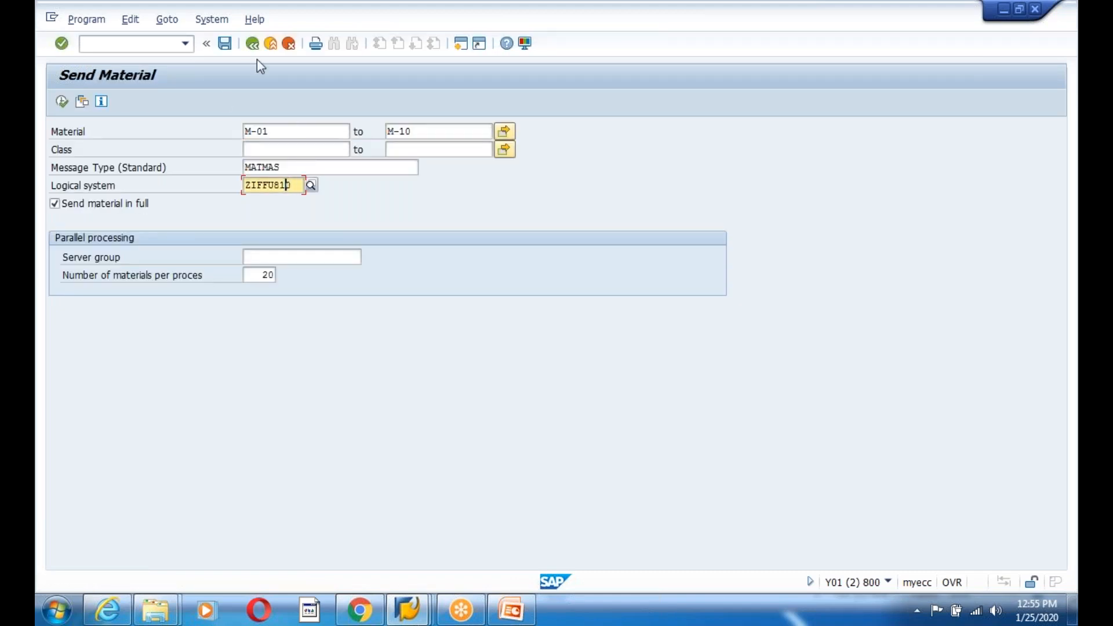
click(254, 43)
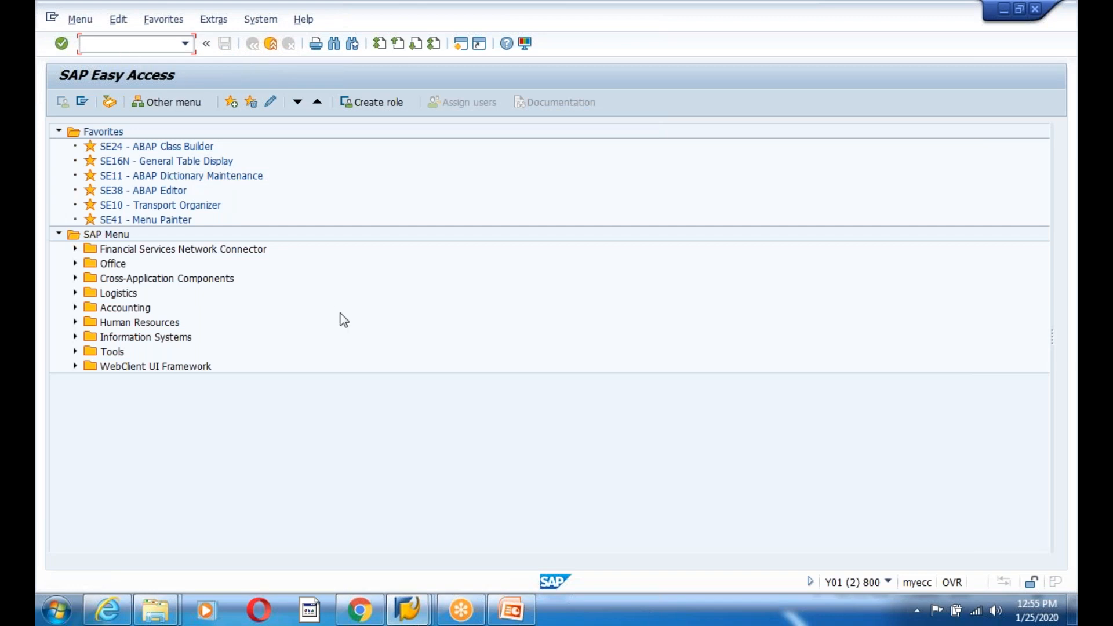
- Run BD64, then expand the IRFAN model view and its client800 sender node
text(bd64)
key(Return)
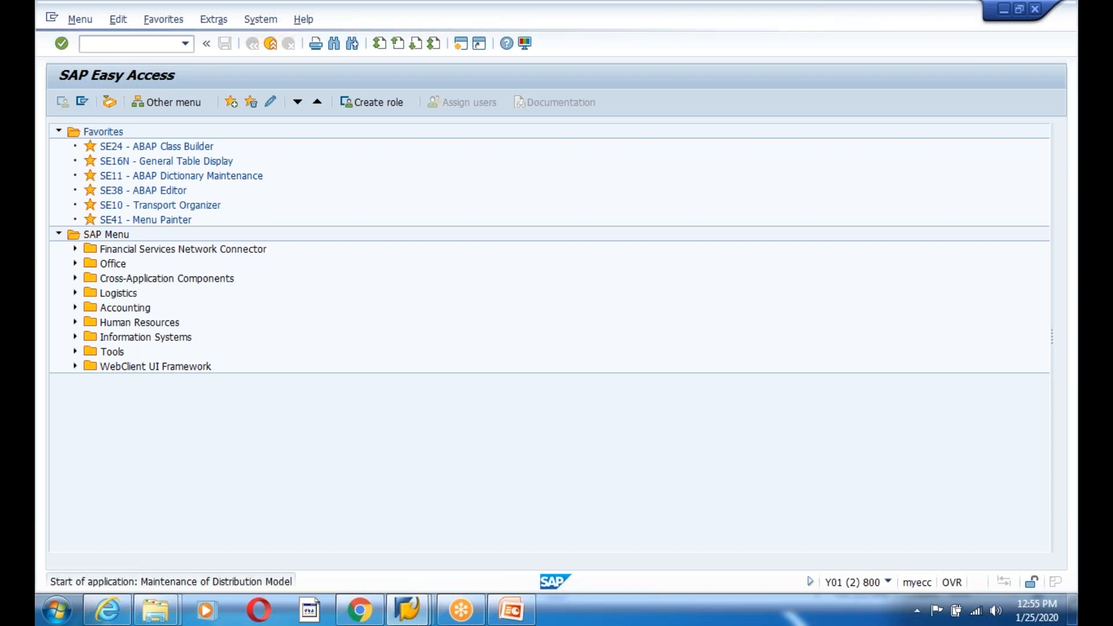
click(125, 481)
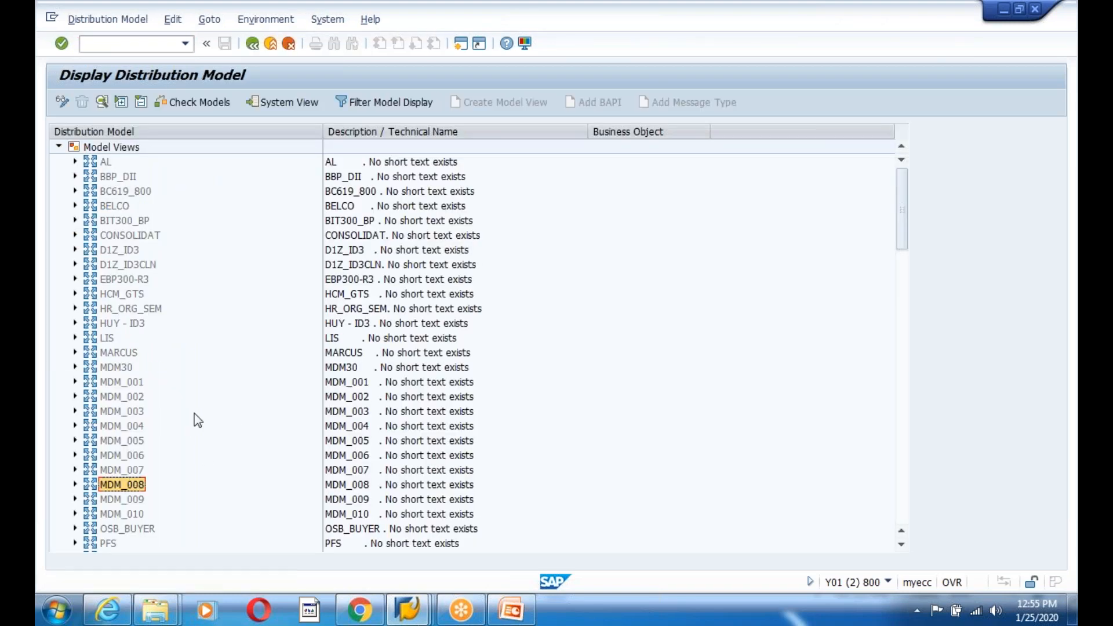
scroll(196, 416, down, 9)
scroll(197, 416, down, 20)
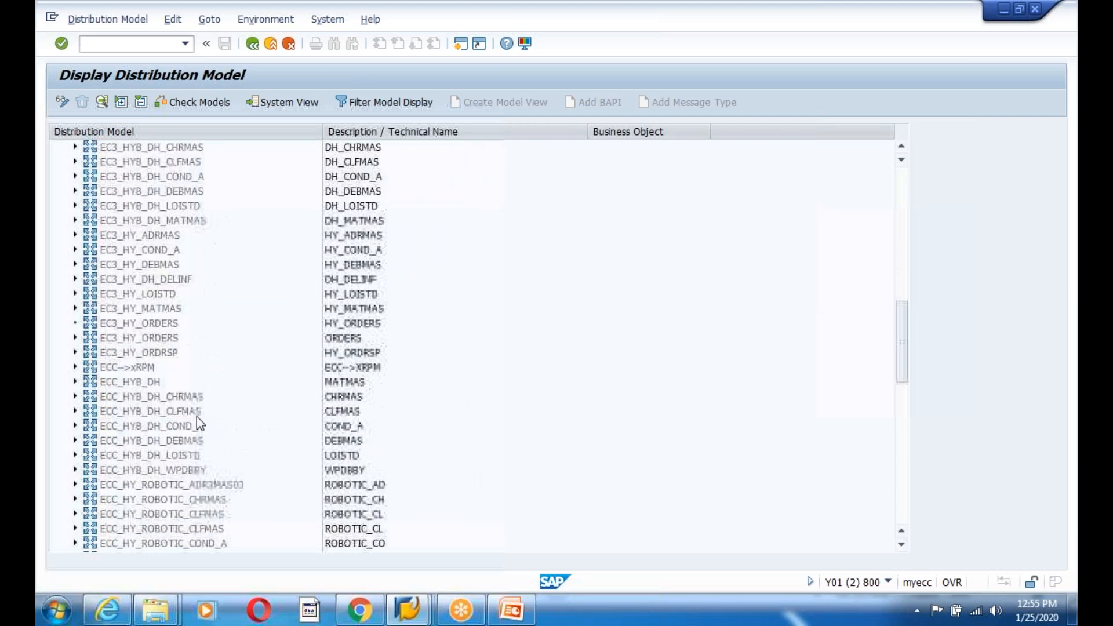
scroll(196, 416, down, 5)
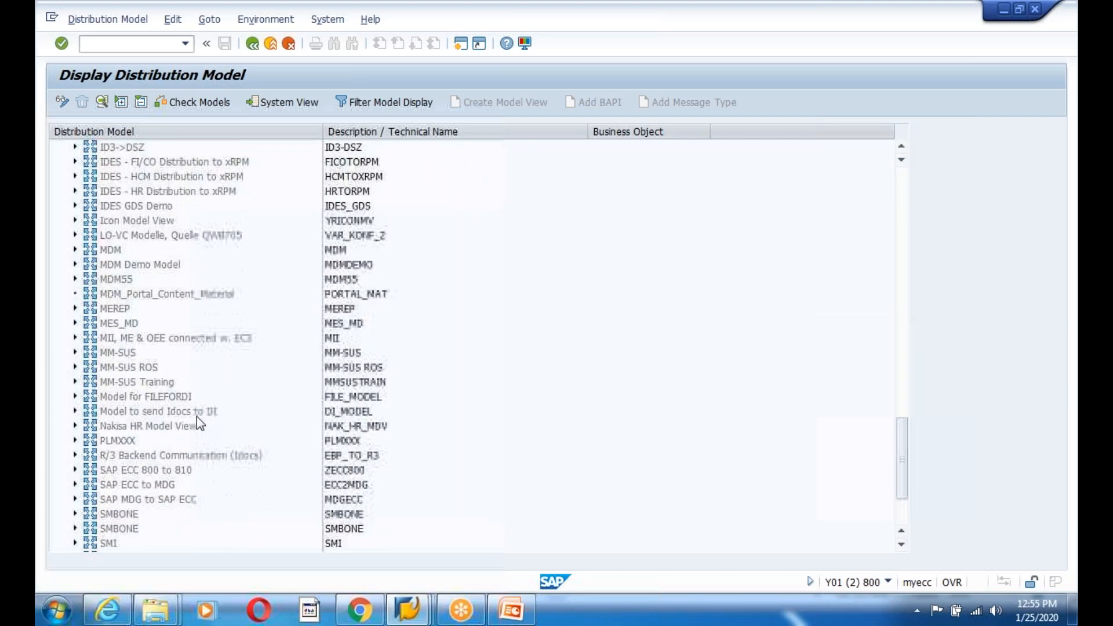
click(109, 499)
click(74, 498)
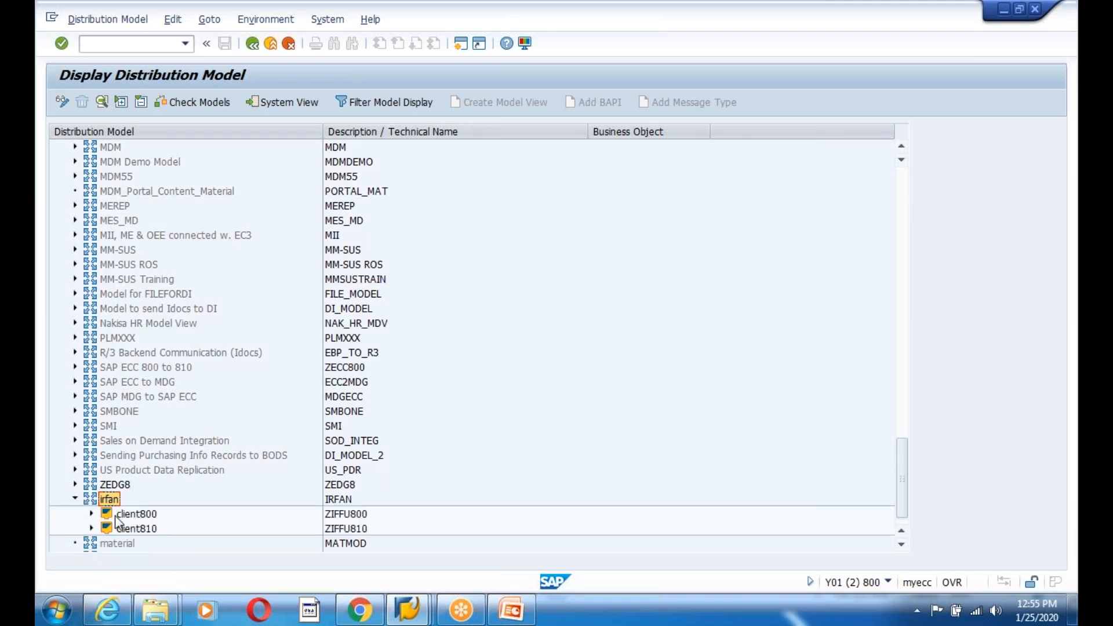
click(91, 513)
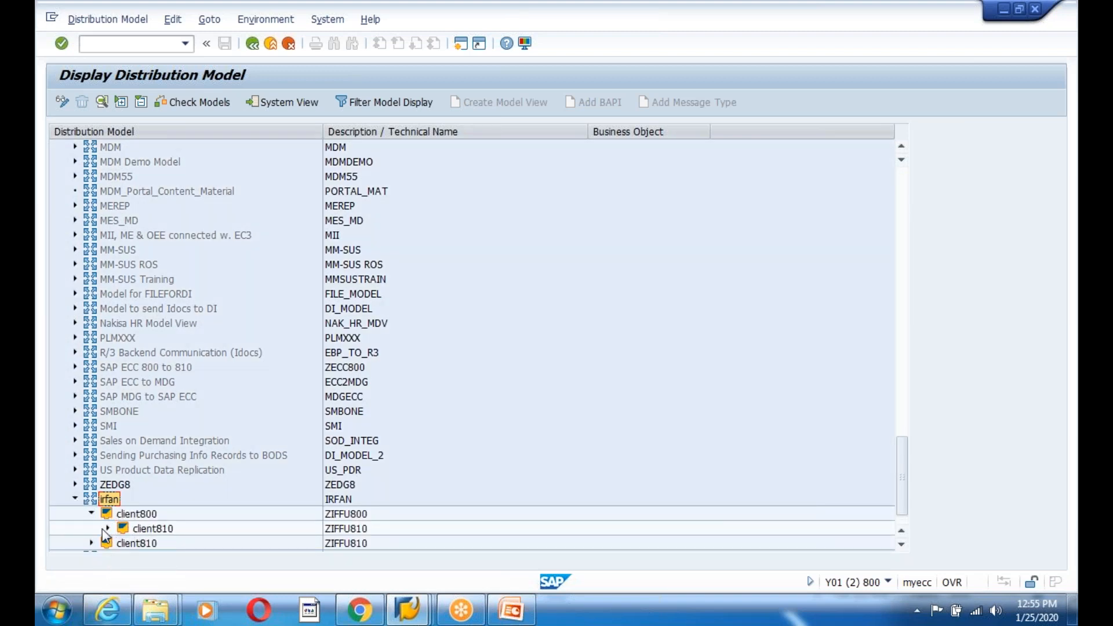
- Expand client810, inspect the ZIFFU800, ZIFFU810 and MATMAS entries, and select IRFAN
click(107, 528)
click(138, 489)
click(348, 488)
click(348, 500)
click(171, 515)
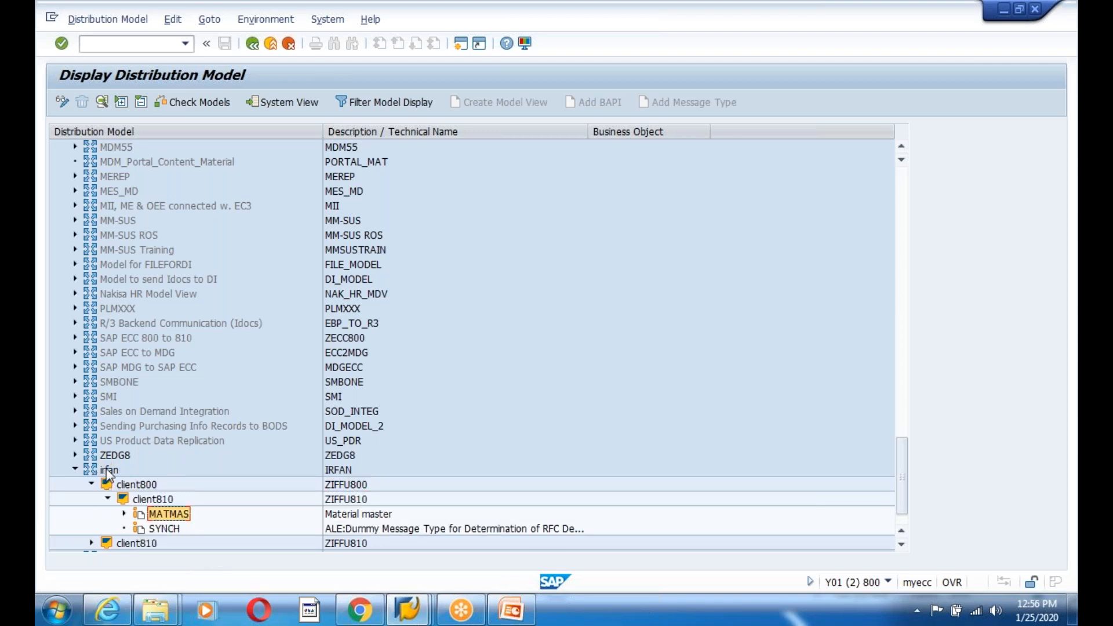
click(107, 471)
- Distribute IRFAN via Edit > Model View > Distribute, confirm, and return from the log
click(174, 25)
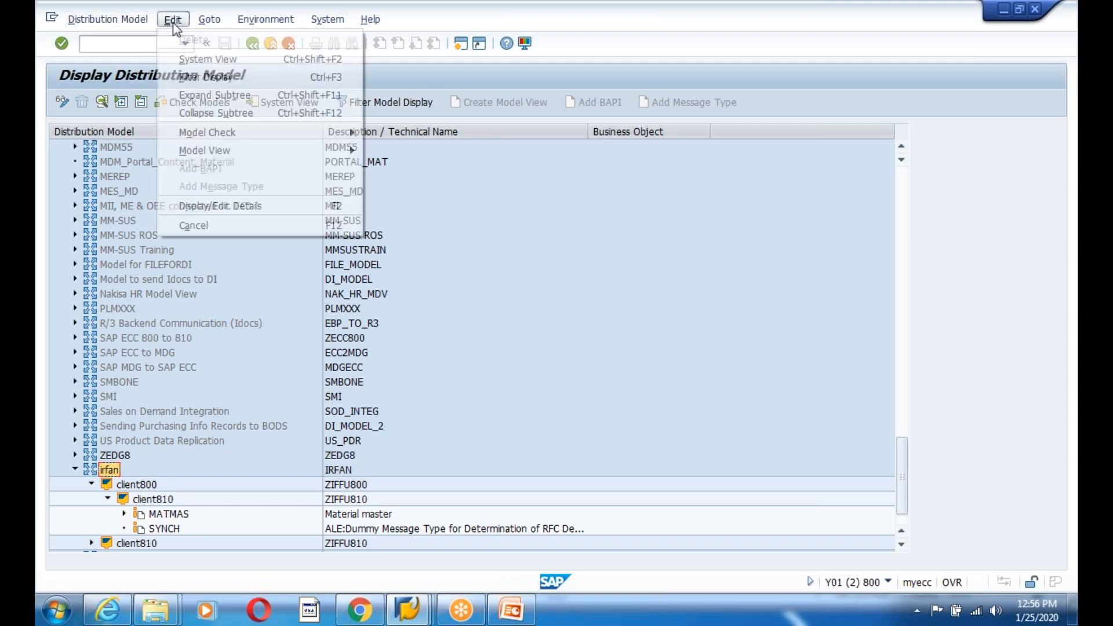
mouse_move(249, 151)
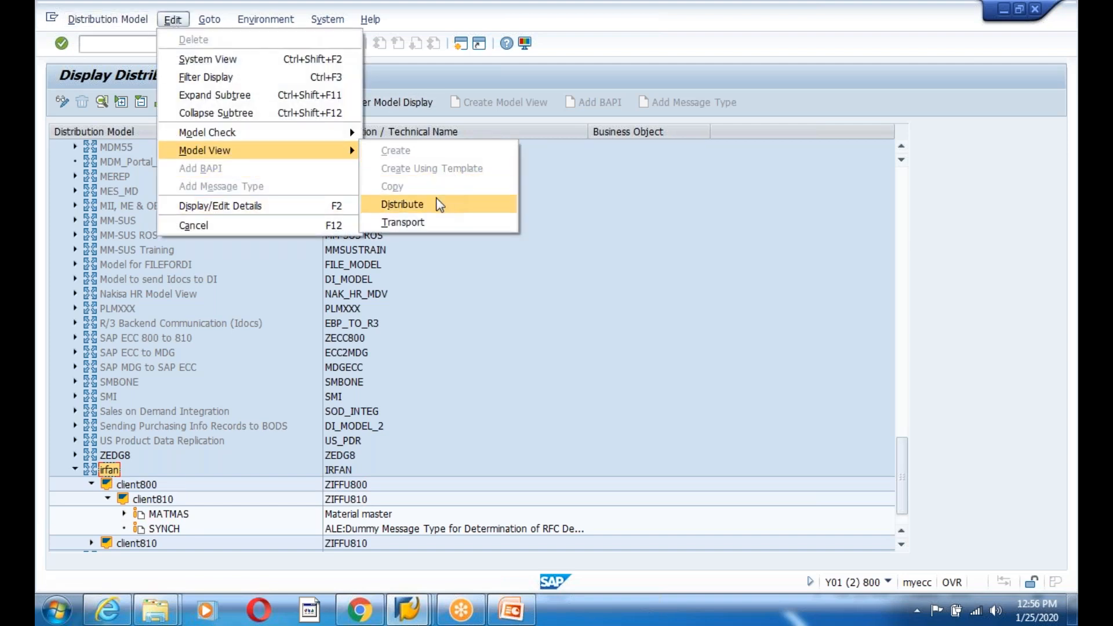
click(439, 204)
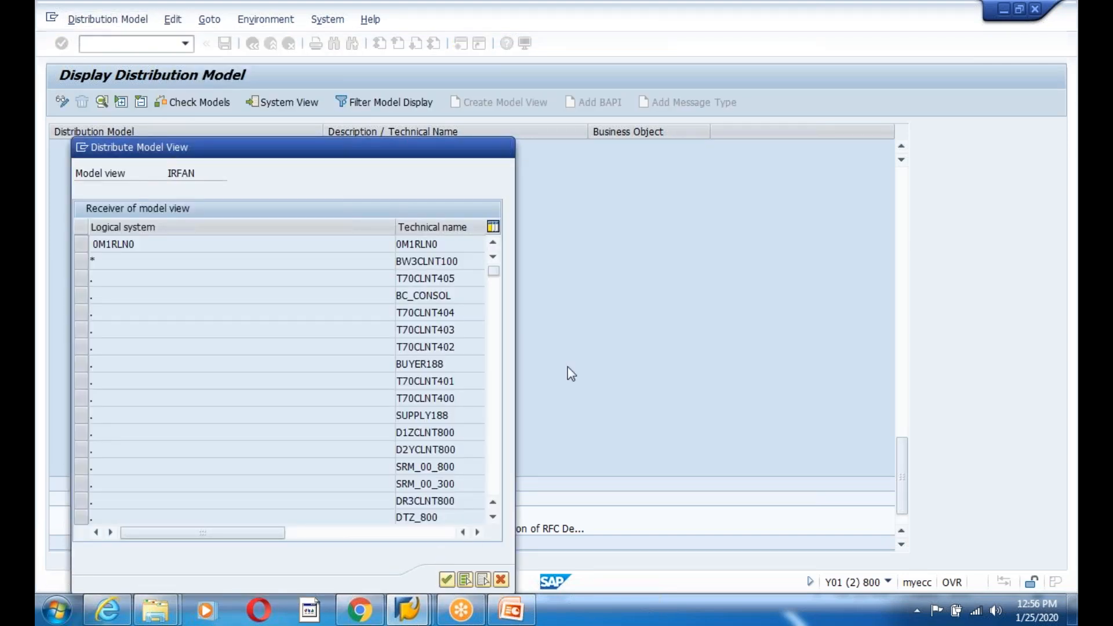
key(Return)
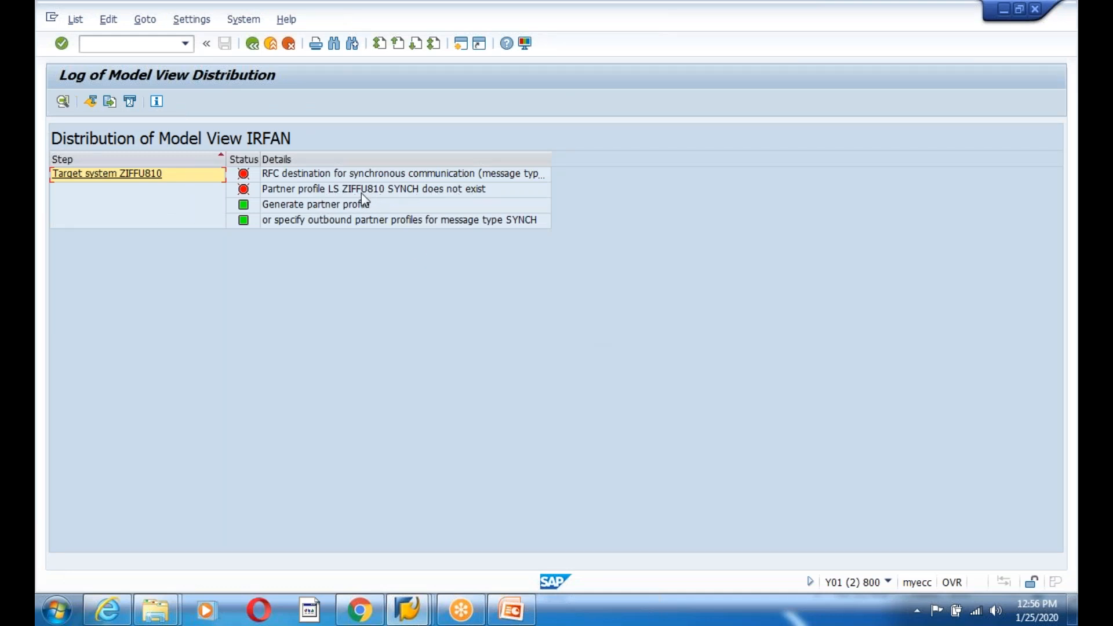
click(253, 45)
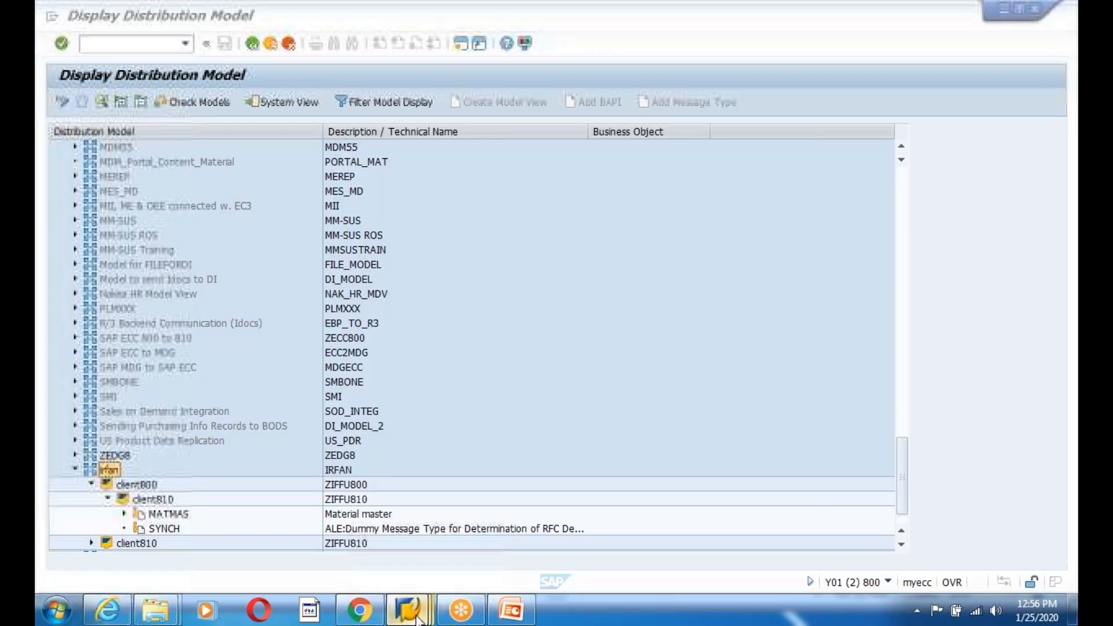
- Review ZIFFU800's SYNCH outbound parameter with basic type SYNCHRON
mouse_move(418, 617)
click(374, 536)
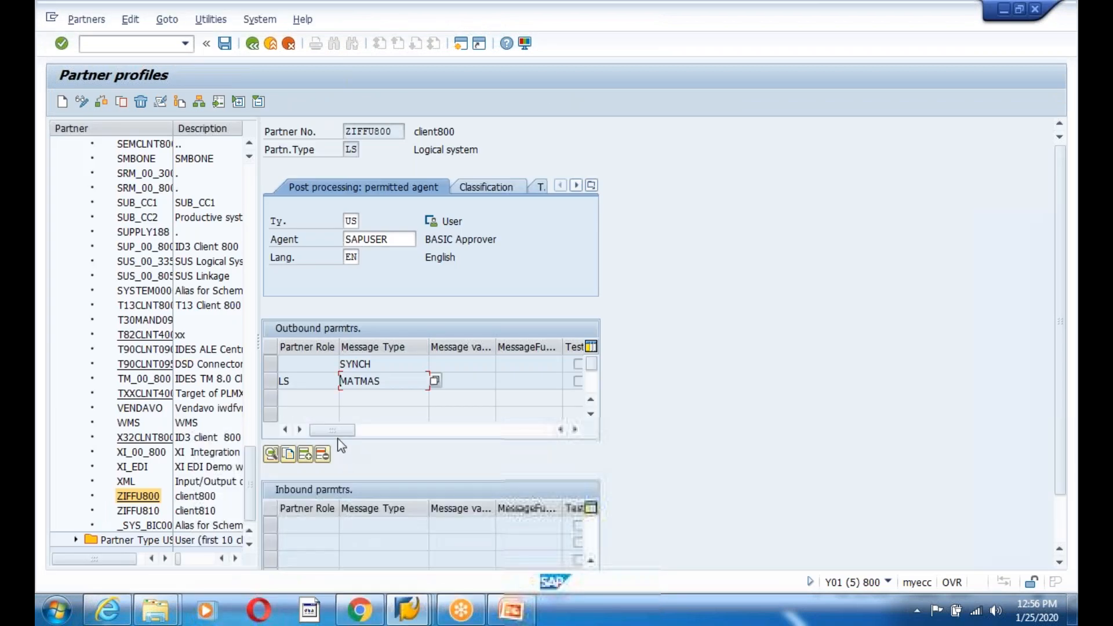
double_click(356, 363)
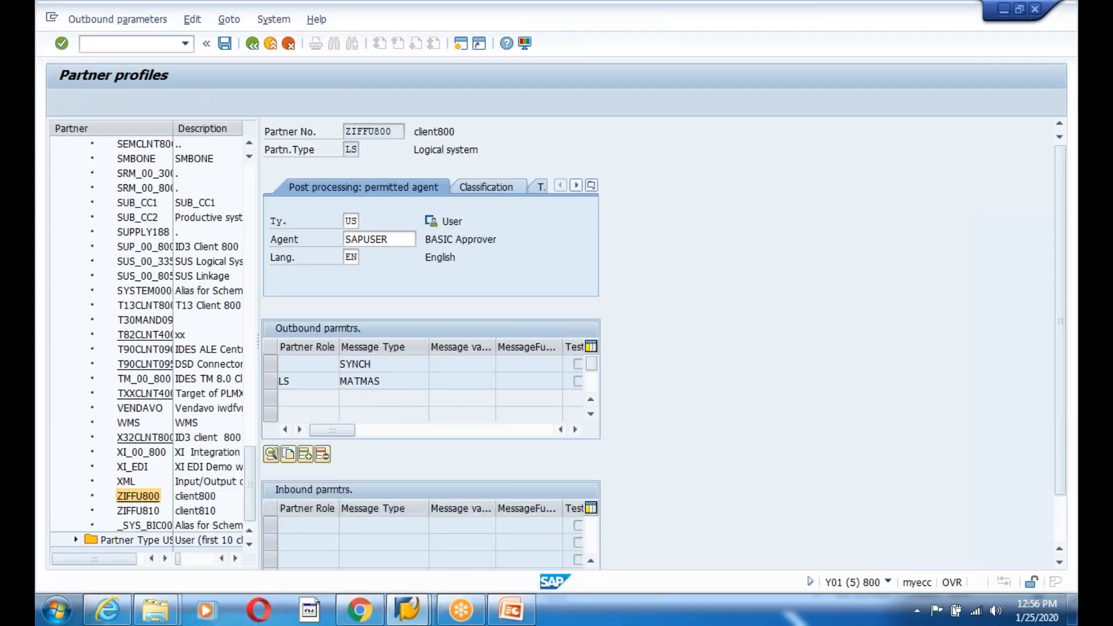
click(219, 207)
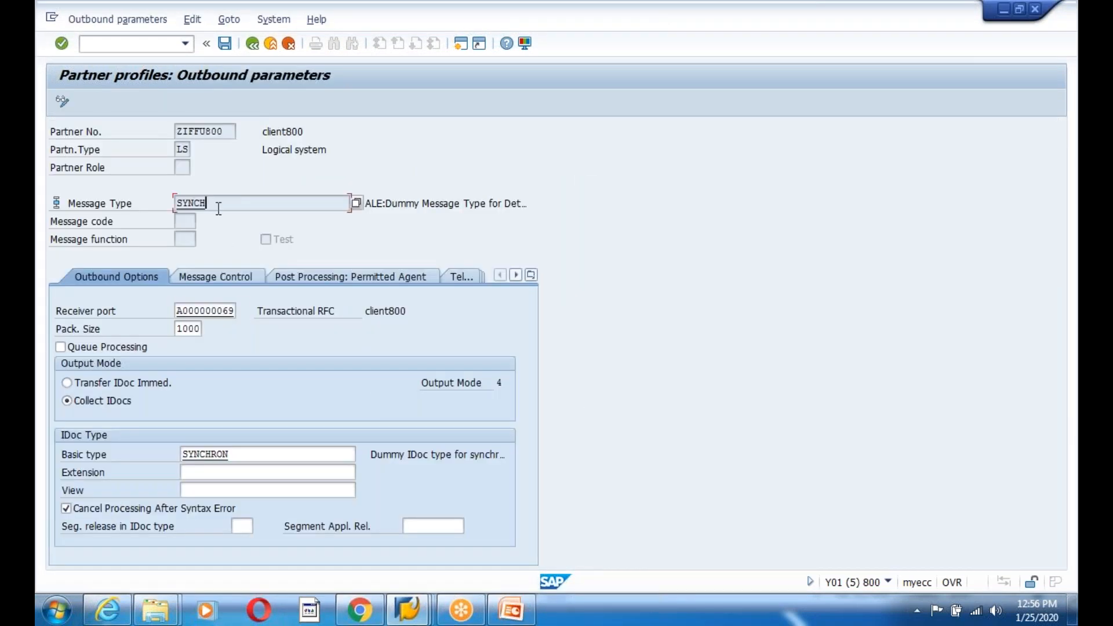
click(251, 454)
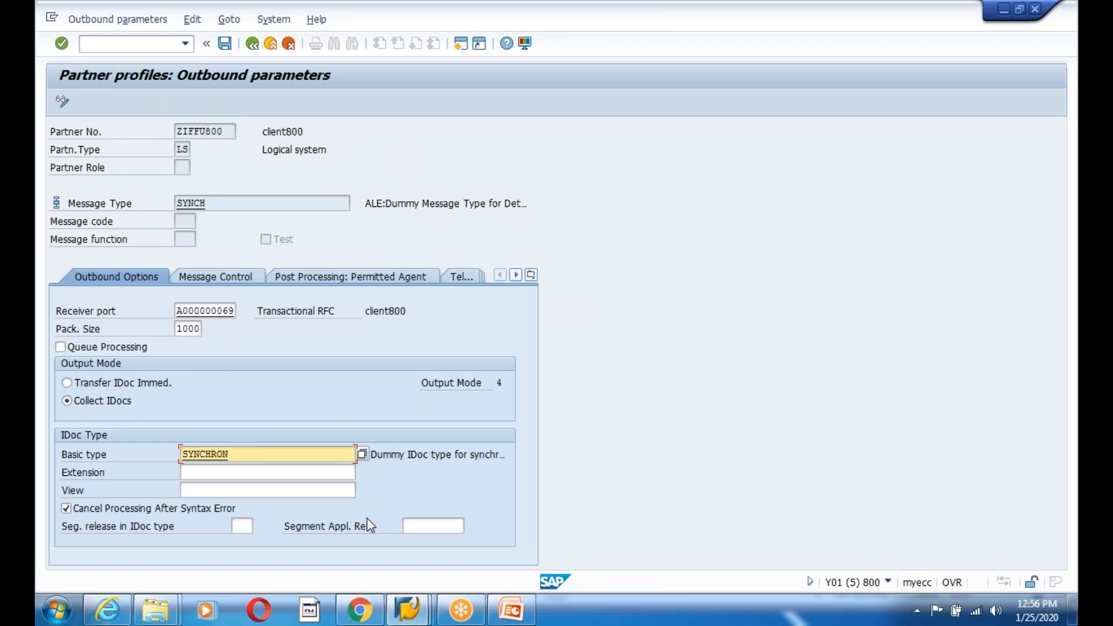
click(205, 46)
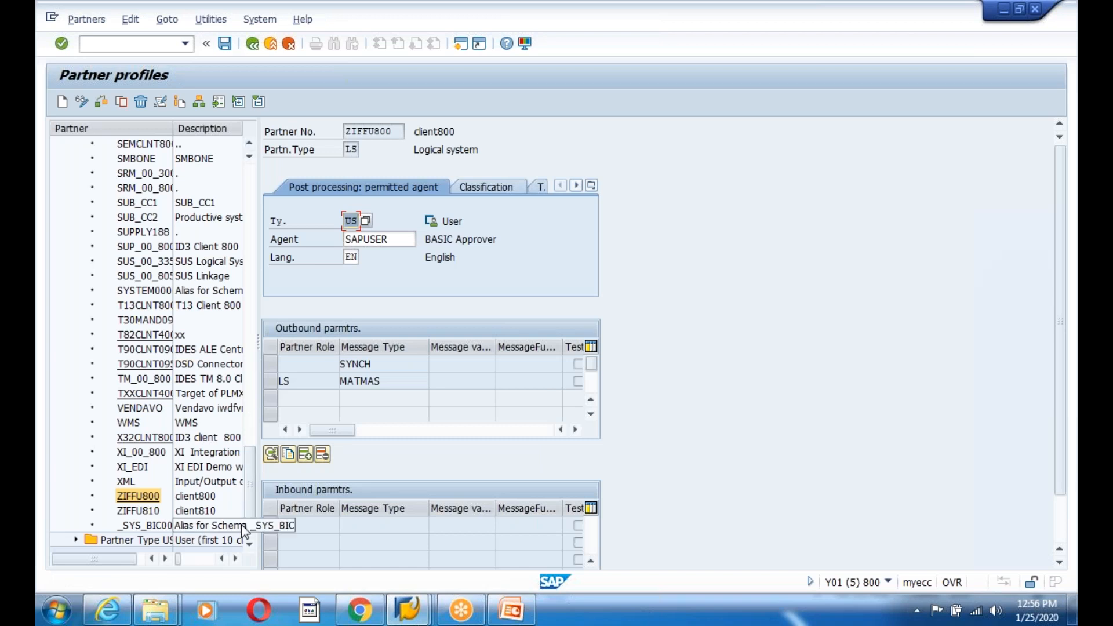
- Add a SYNCH outbound parameter to ZIFFU810 with port A000000066 and basic type SYNCHRON
click(138, 511)
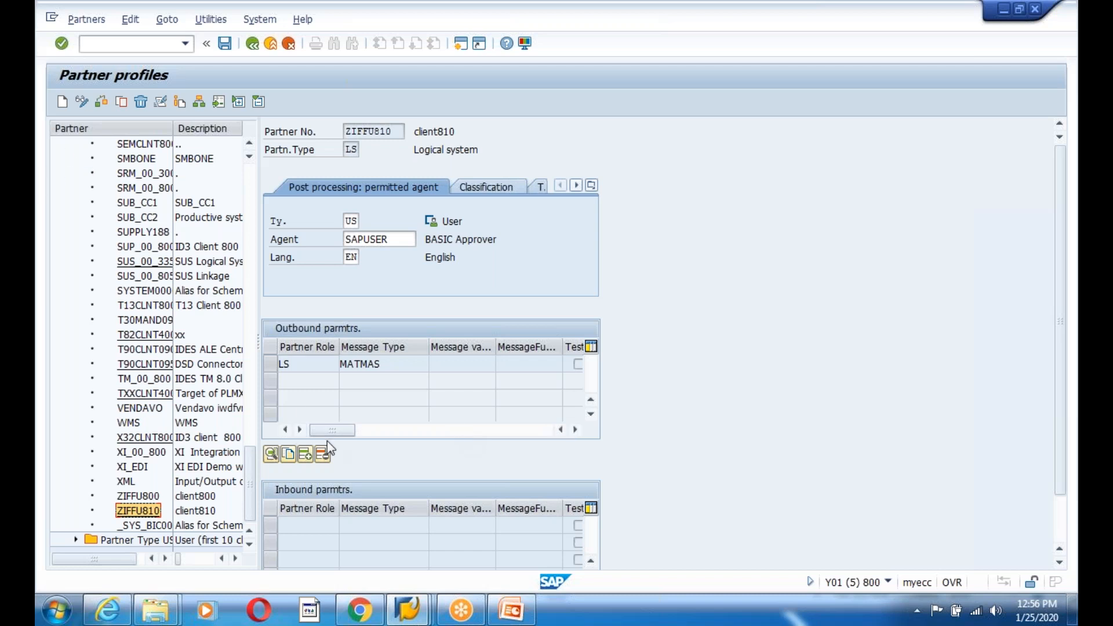
click(304, 454)
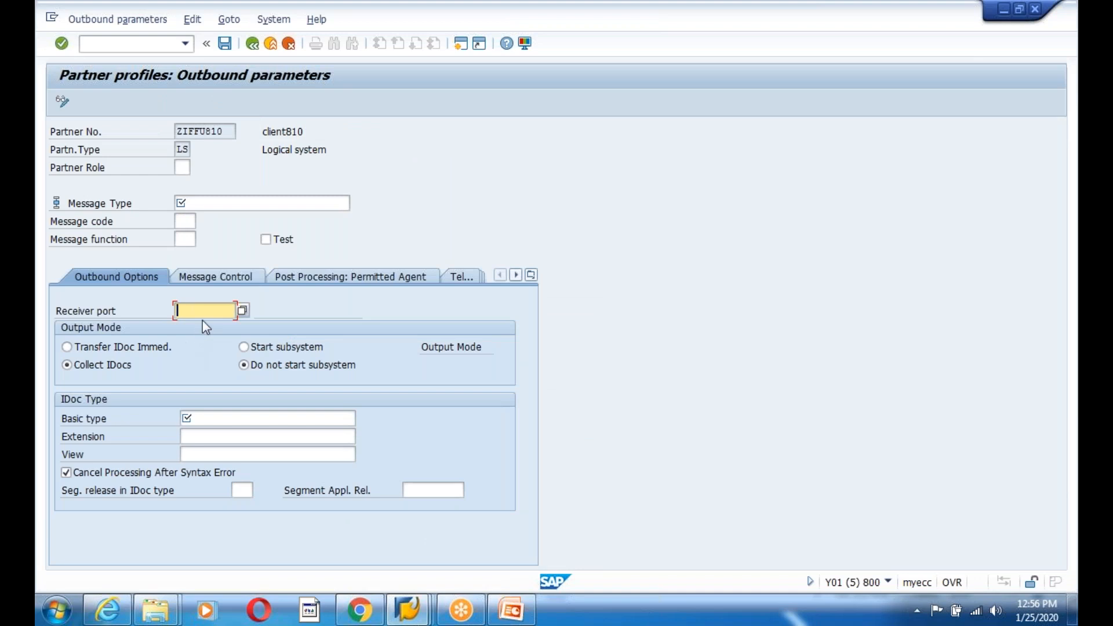
click(189, 202)
text(SYNCH)
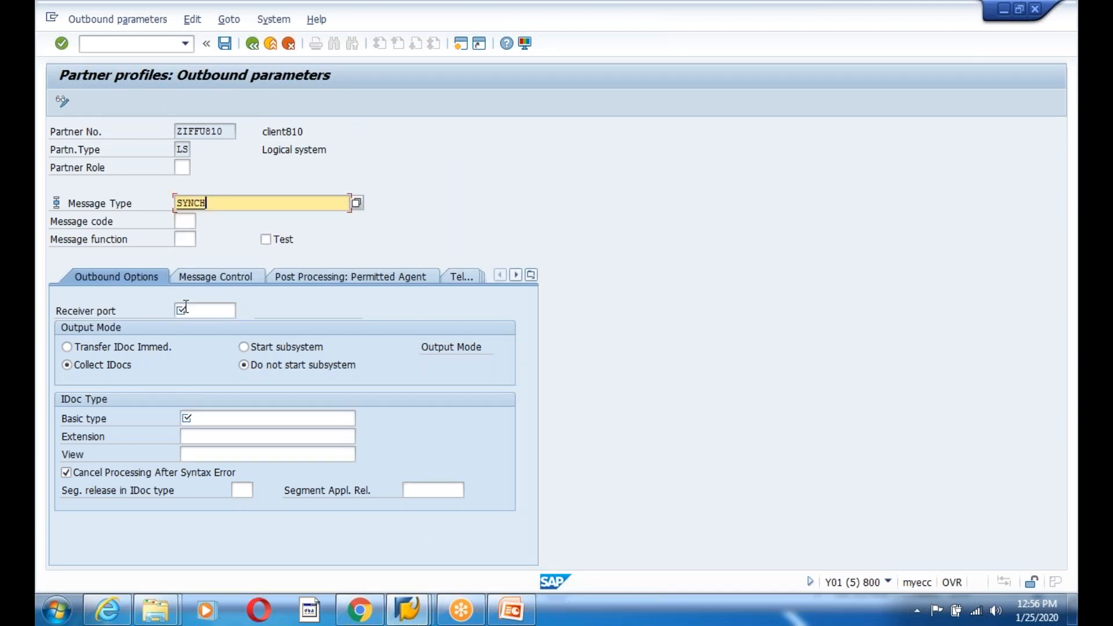
click(186, 308)
click(197, 331)
click(197, 419)
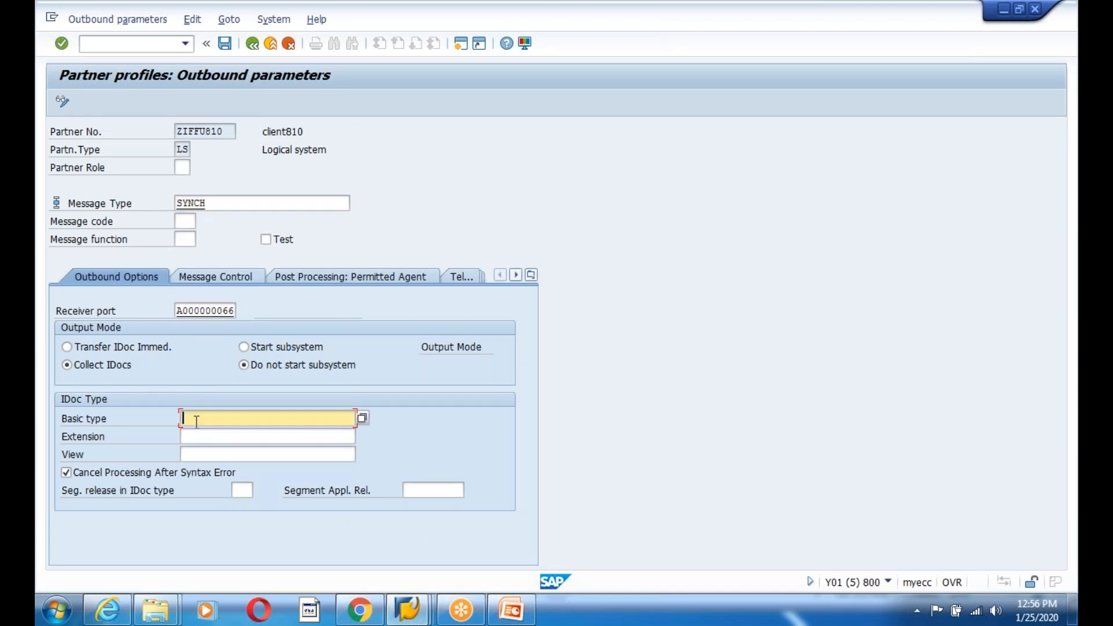
click(207, 433)
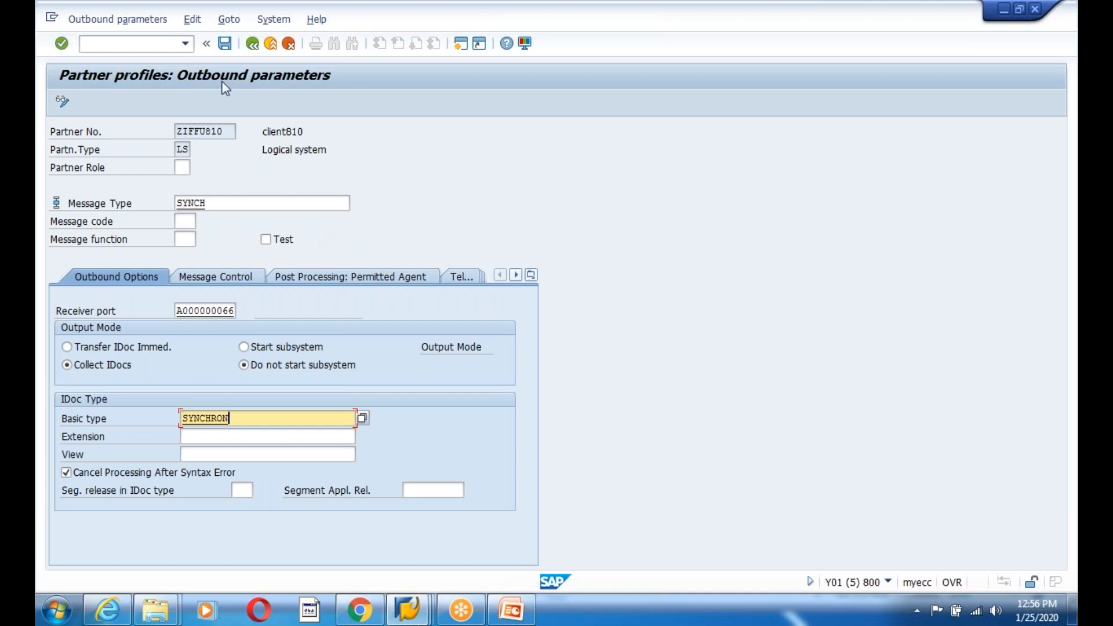
click(226, 47)
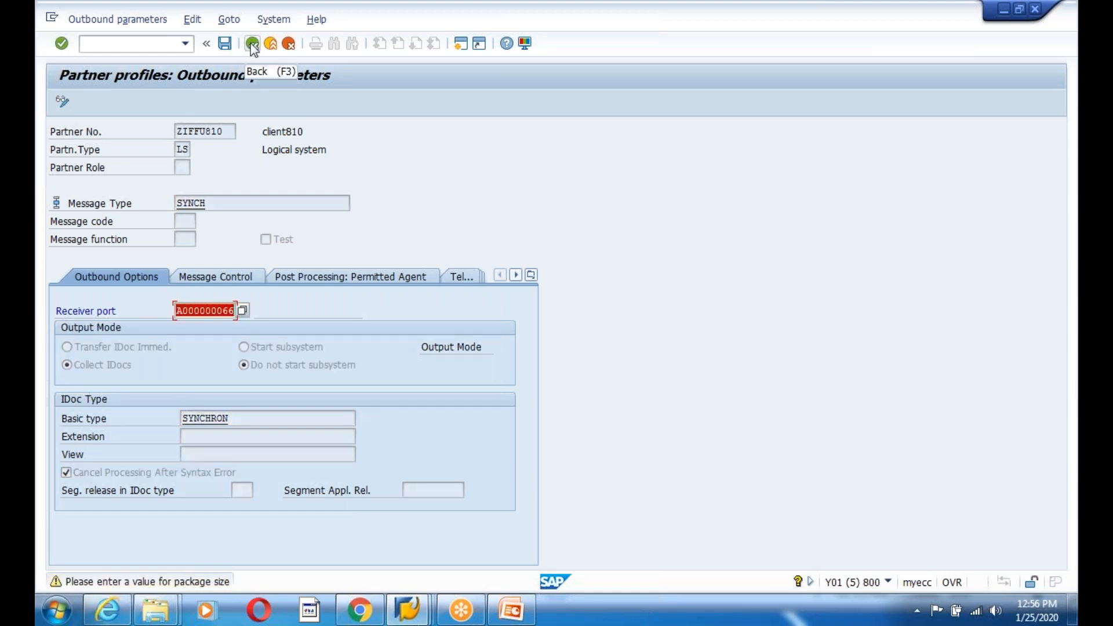
- Set the package size to 100, save, and return to the partner overview
click(188, 329)
click(189, 344)
click(224, 43)
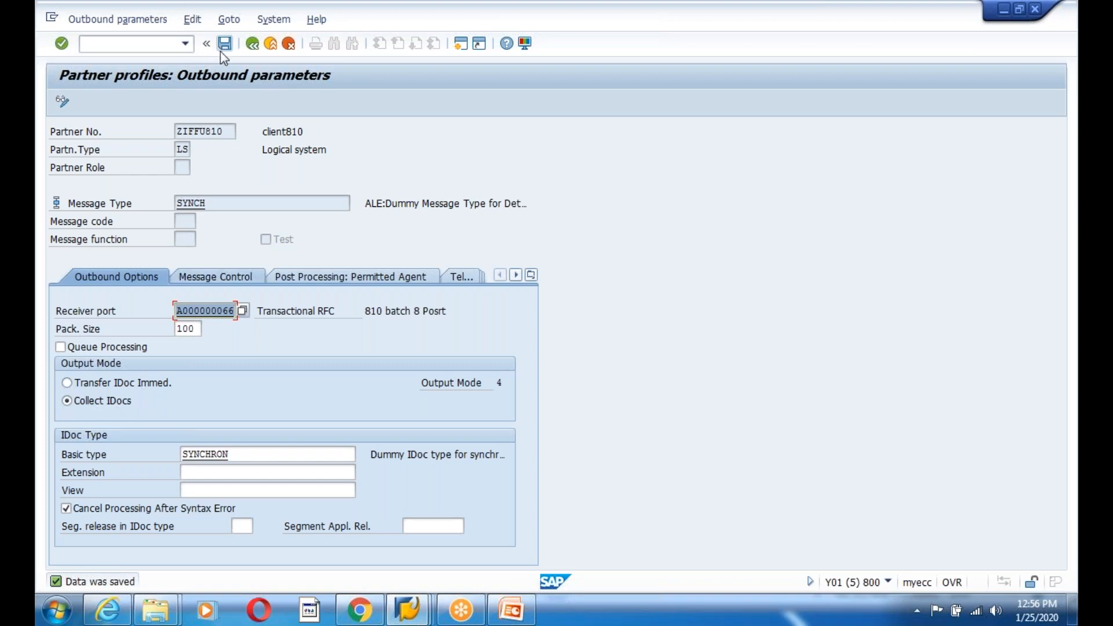
click(256, 48)
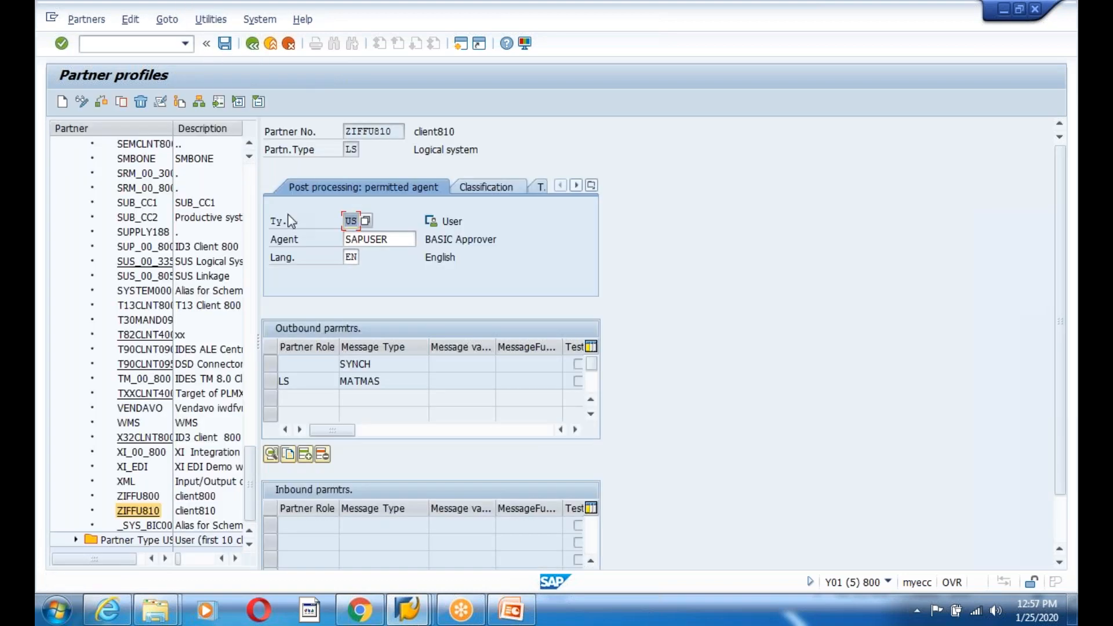
click(416, 610)
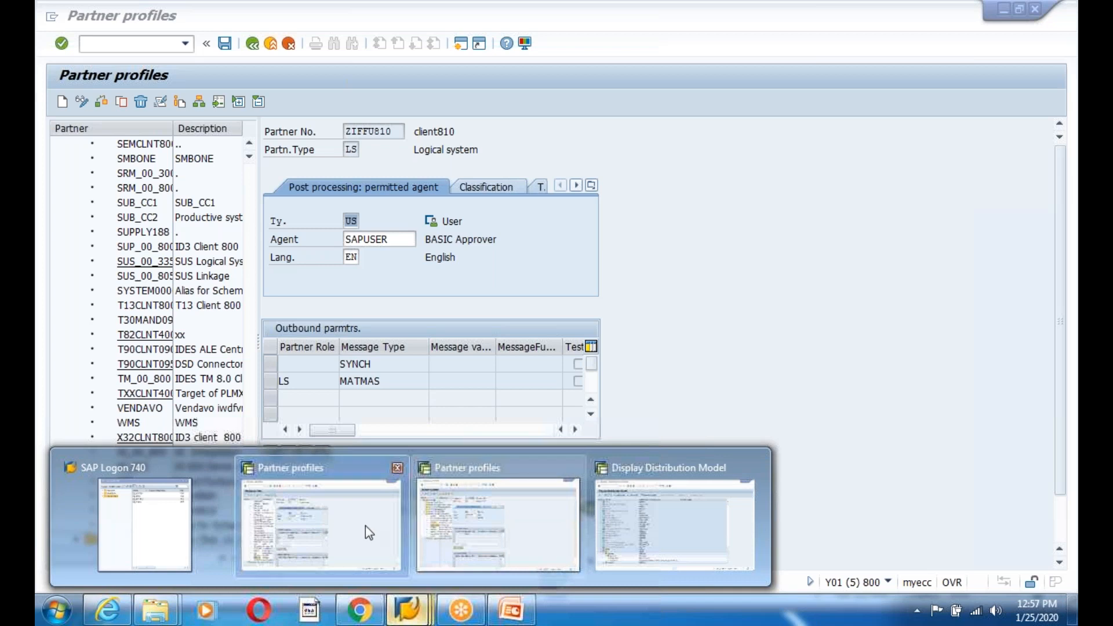
- Distribute IRFAN again from the BD64 window and check the log showing it created on ZIFFU810
click(618, 525)
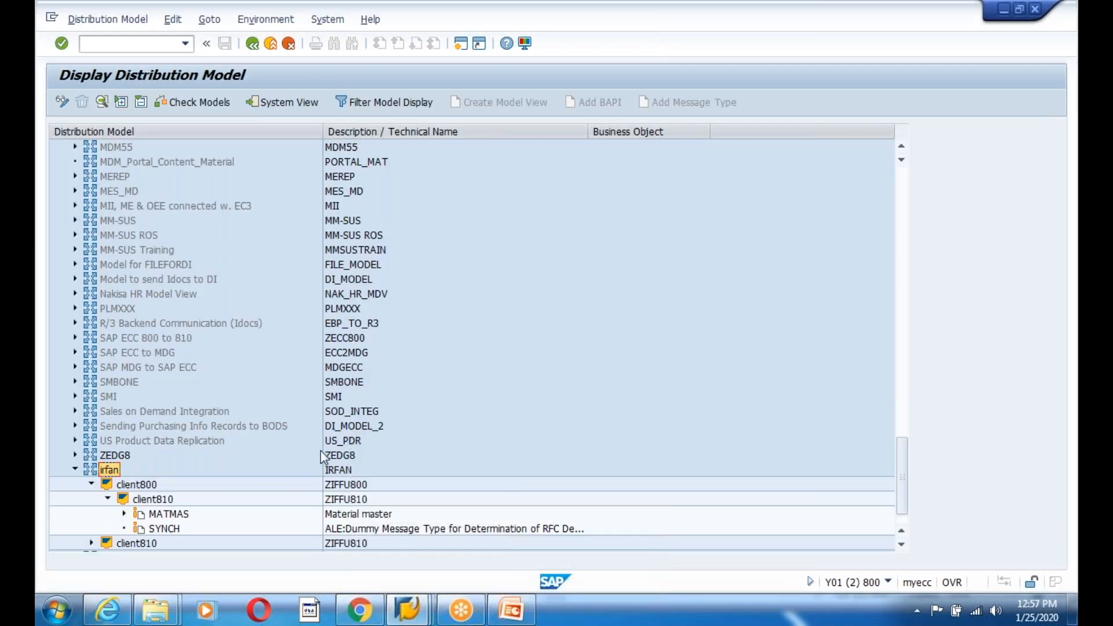
click(173, 19)
mouse_move(264, 151)
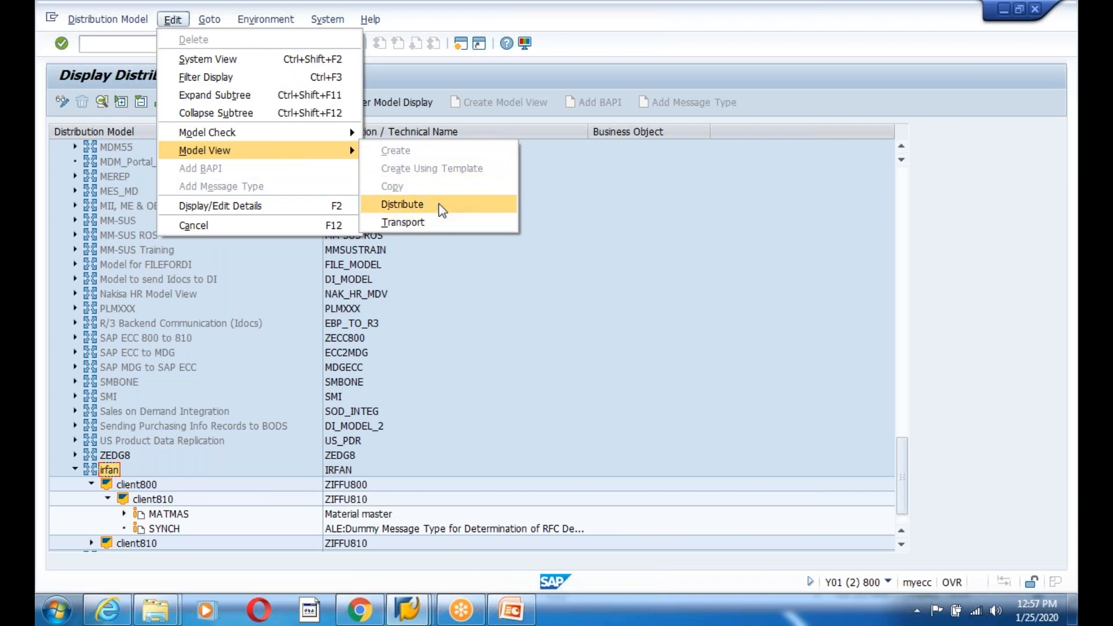
click(436, 201)
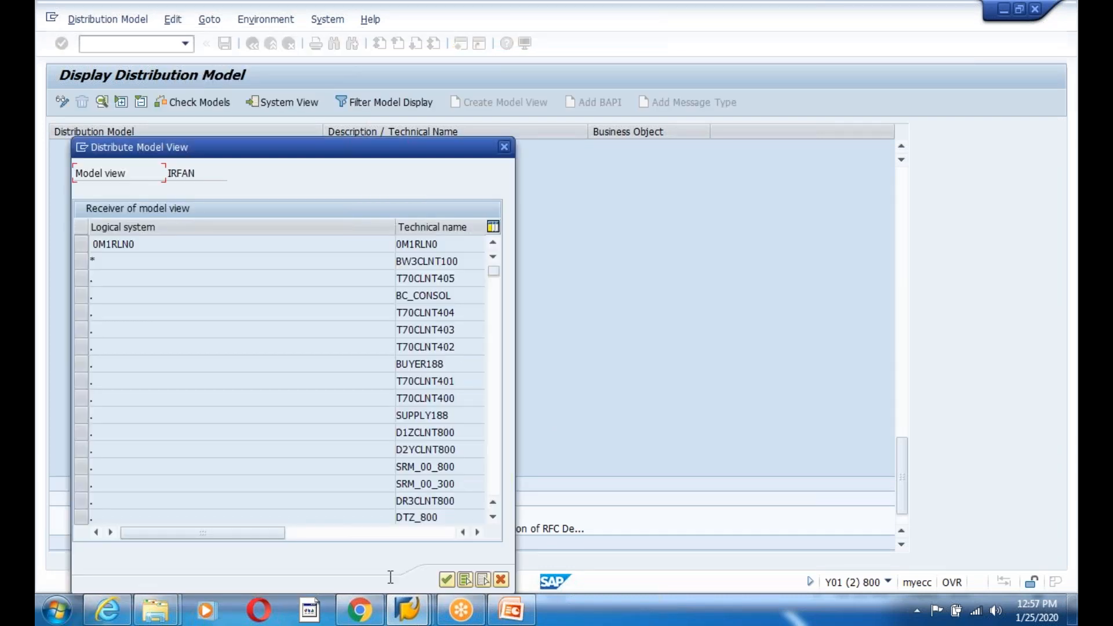
click(446, 580)
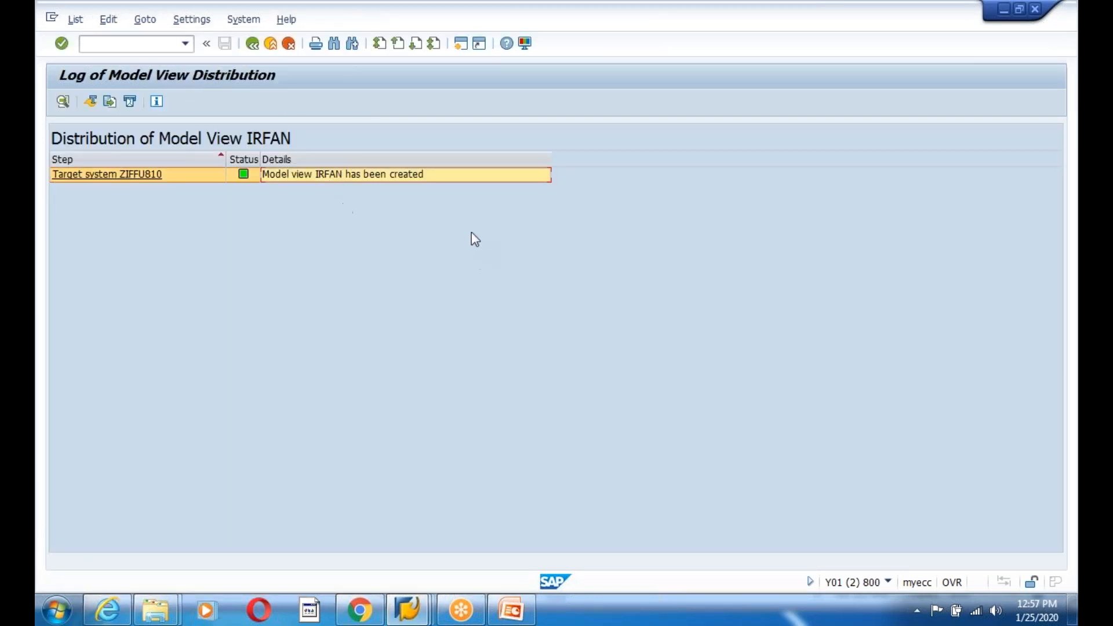
click(252, 43)
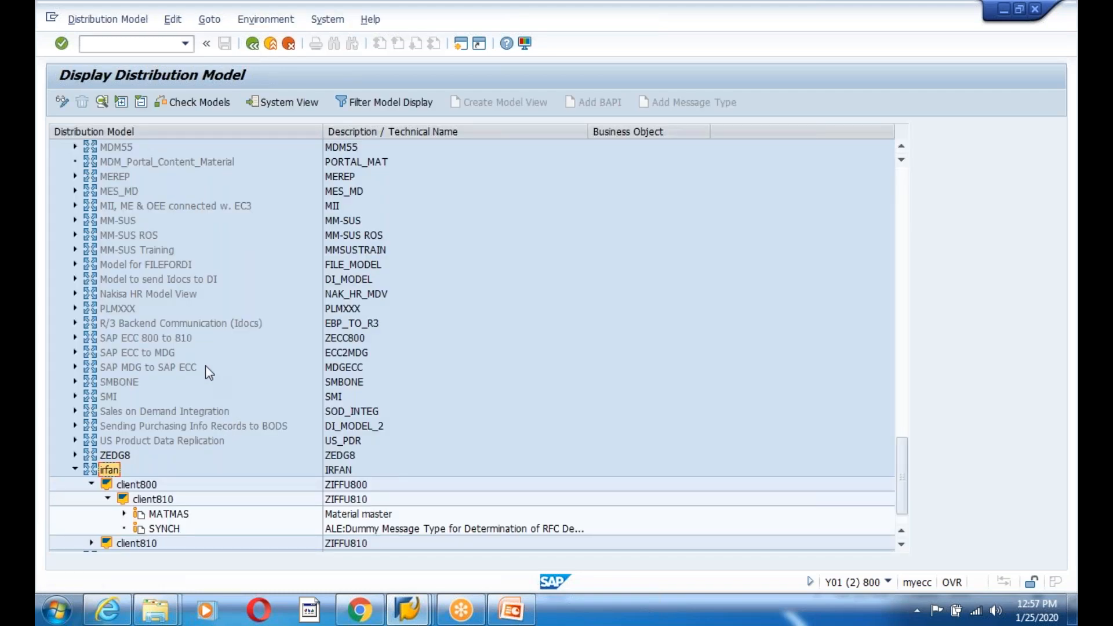
- Open BD10 with materials M-01 to M-10 and logical system ZIFFU810
click(250, 44)
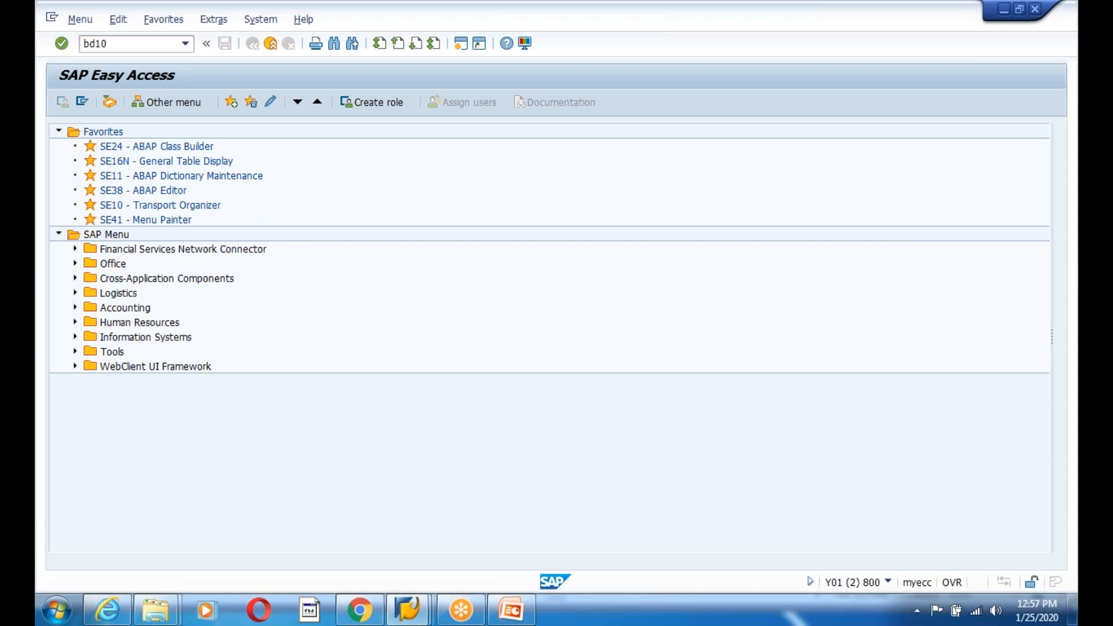
key(Return)
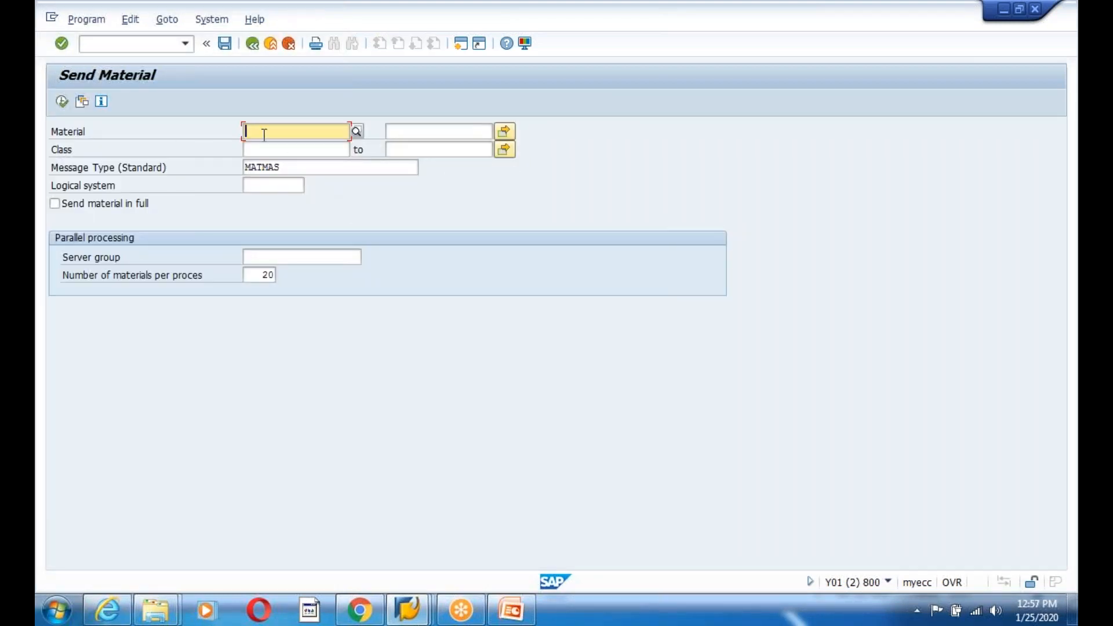
text(M-01)
key(Return)
click(410, 131)
text(M-)
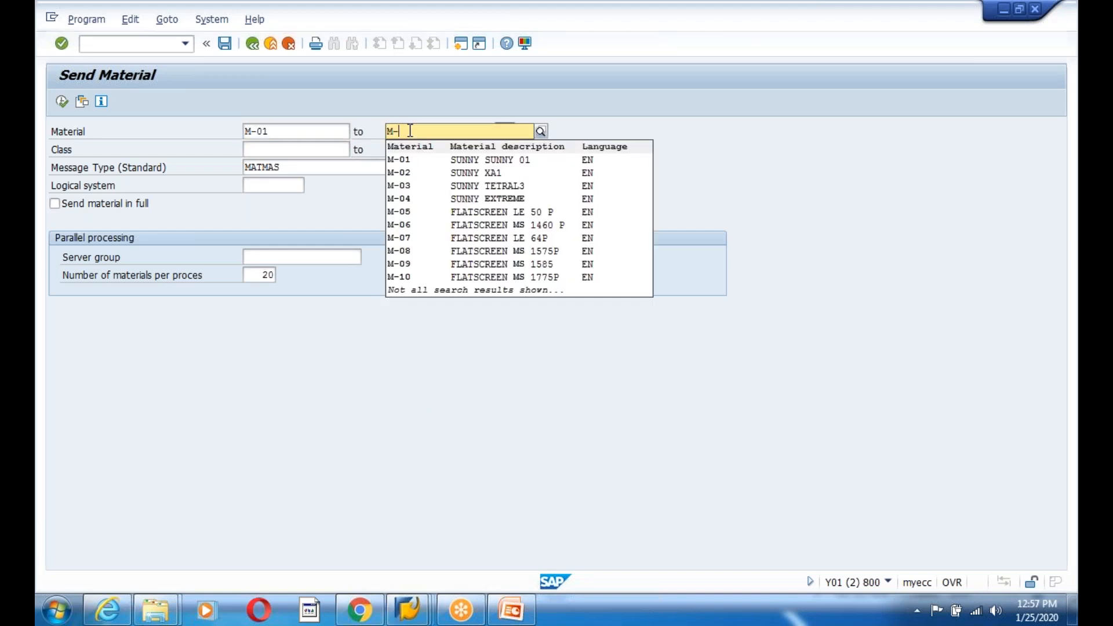
click(406, 160)
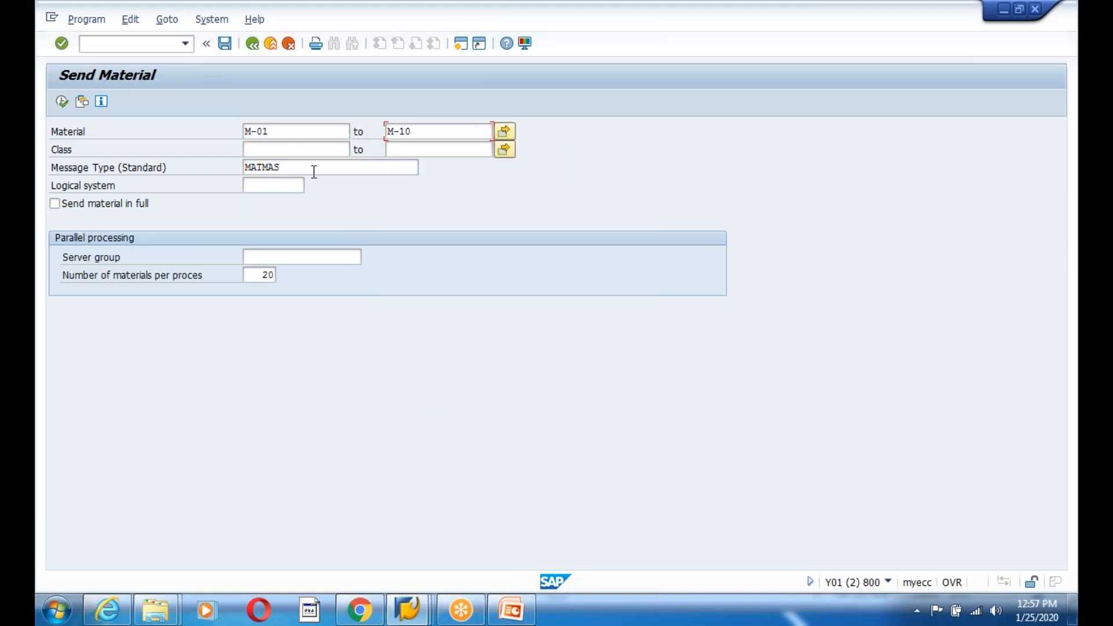
click(286, 183)
click(282, 206)
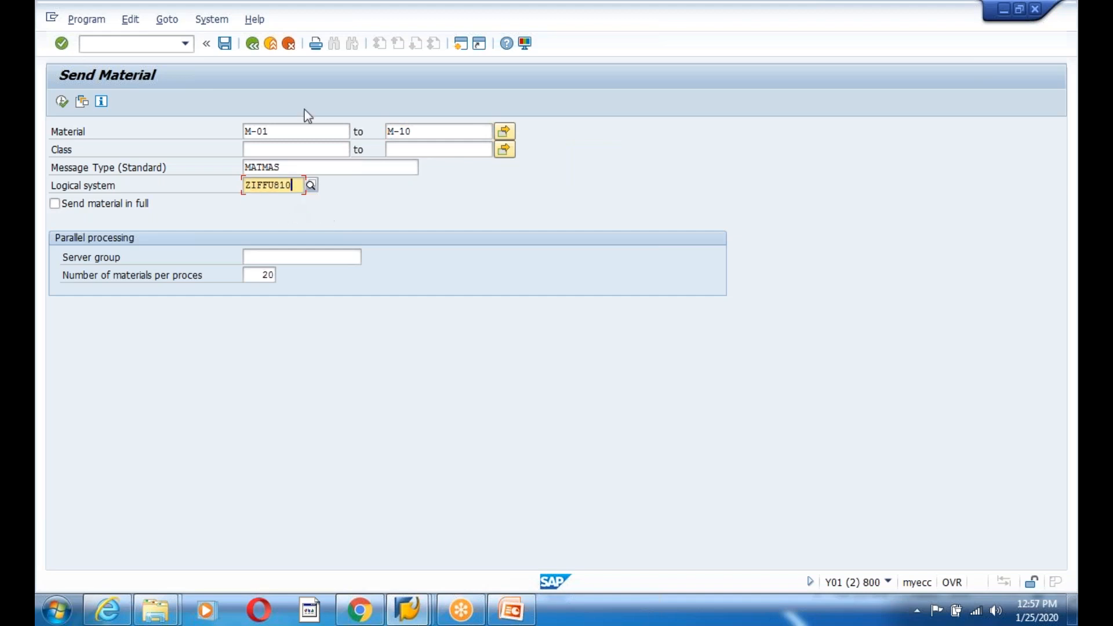
- Save these selections as variant IDOC with description 'fgfd'
click(225, 44)
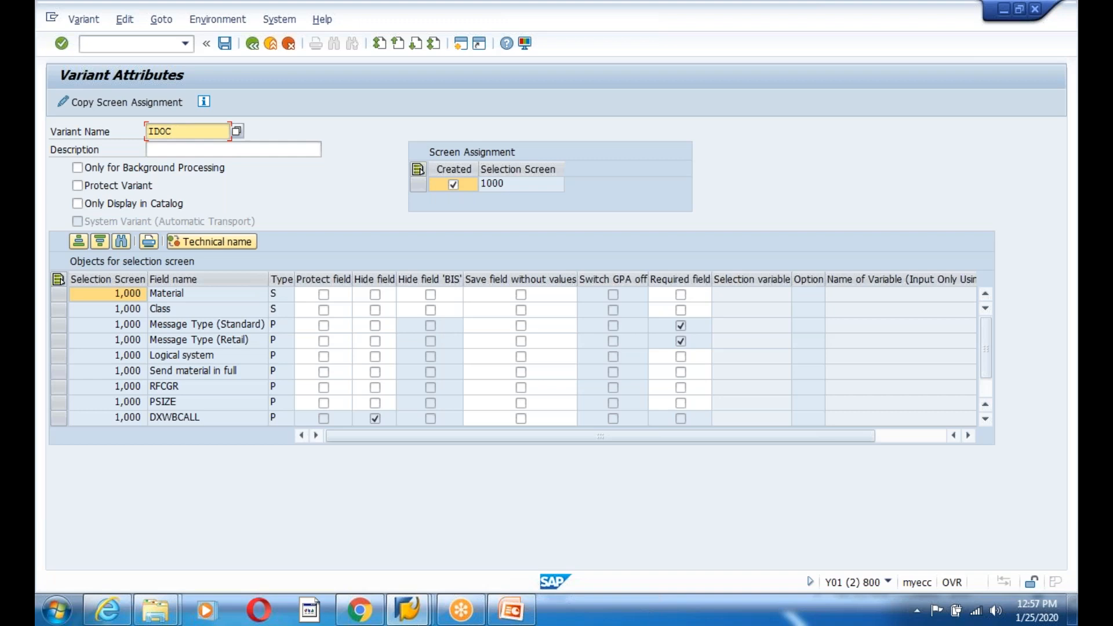
click(158, 148)
text(fgfdgf)
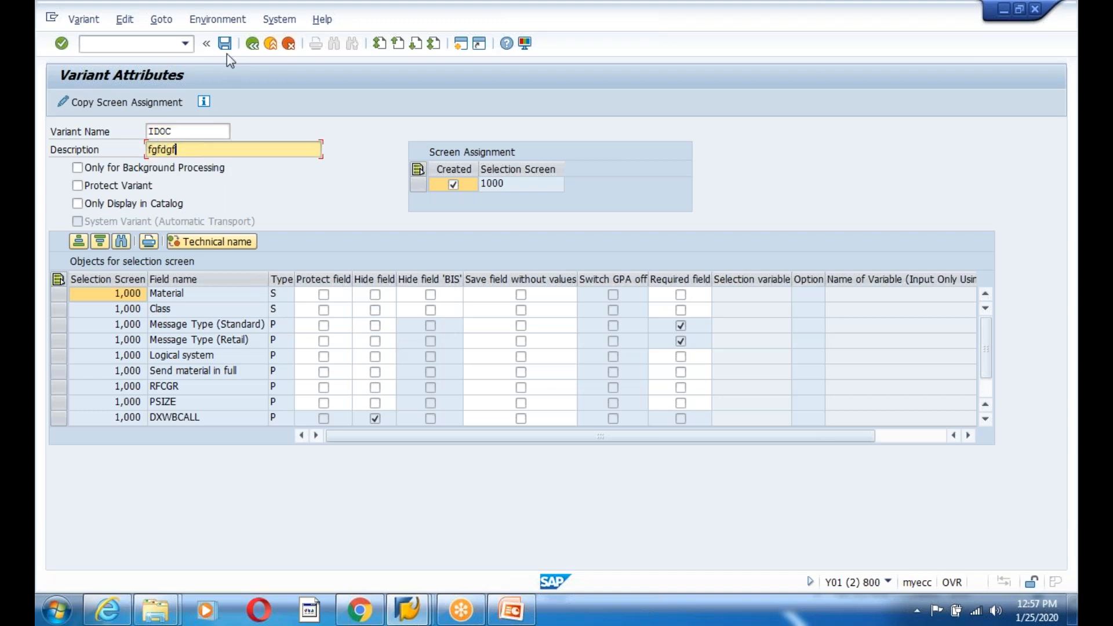
click(225, 44)
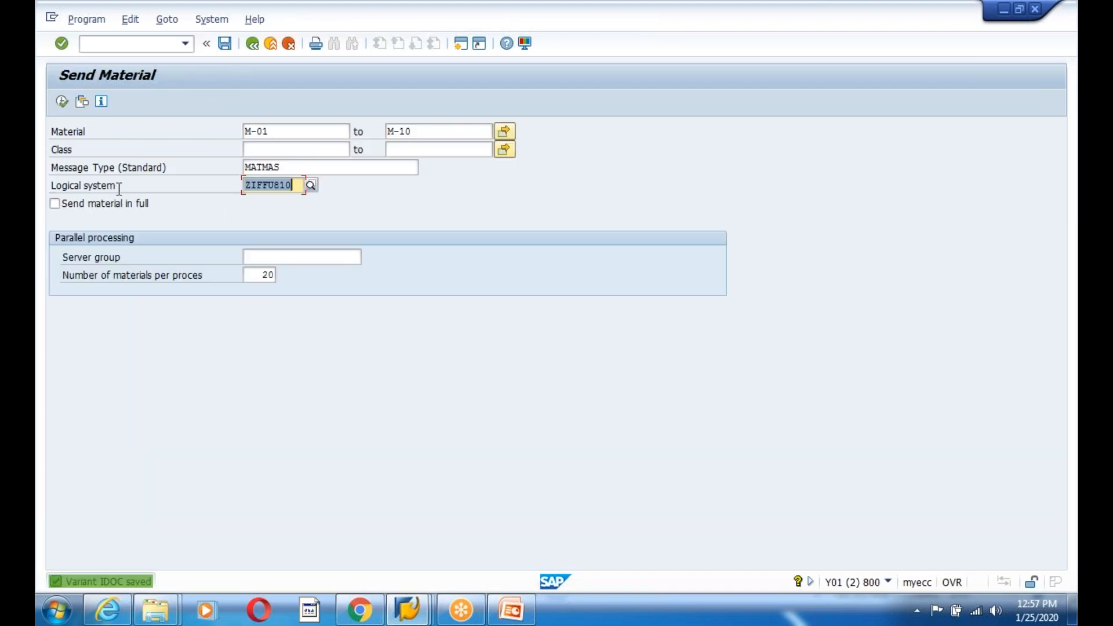
- Execute the send, acknowledge the IDoc messages, and return to the main menu
click(62, 102)
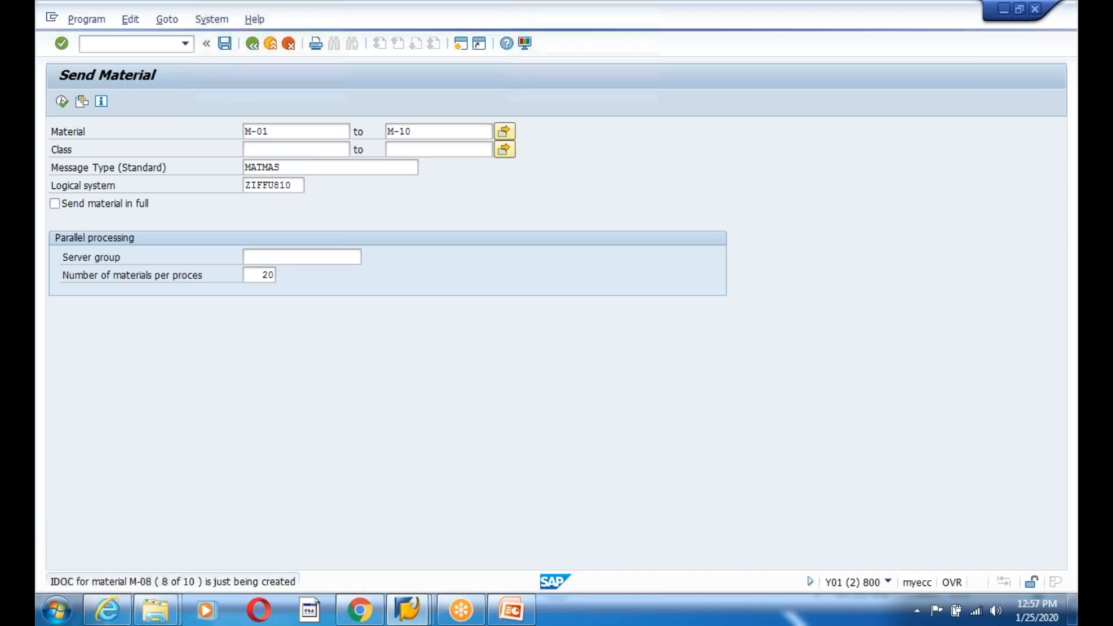
key(Return)
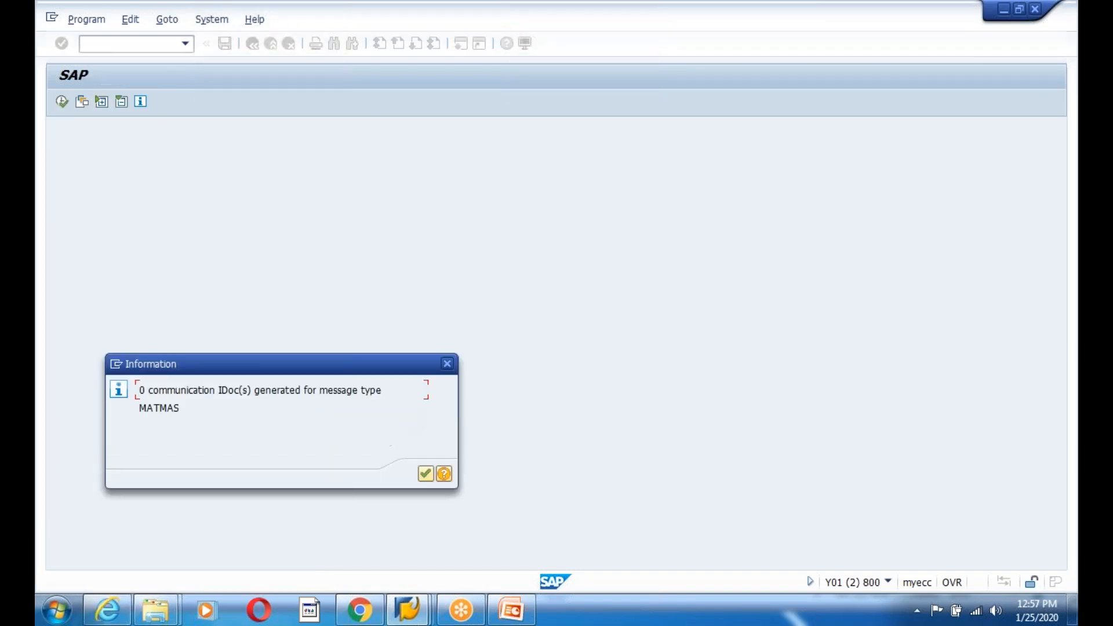
key(Return)
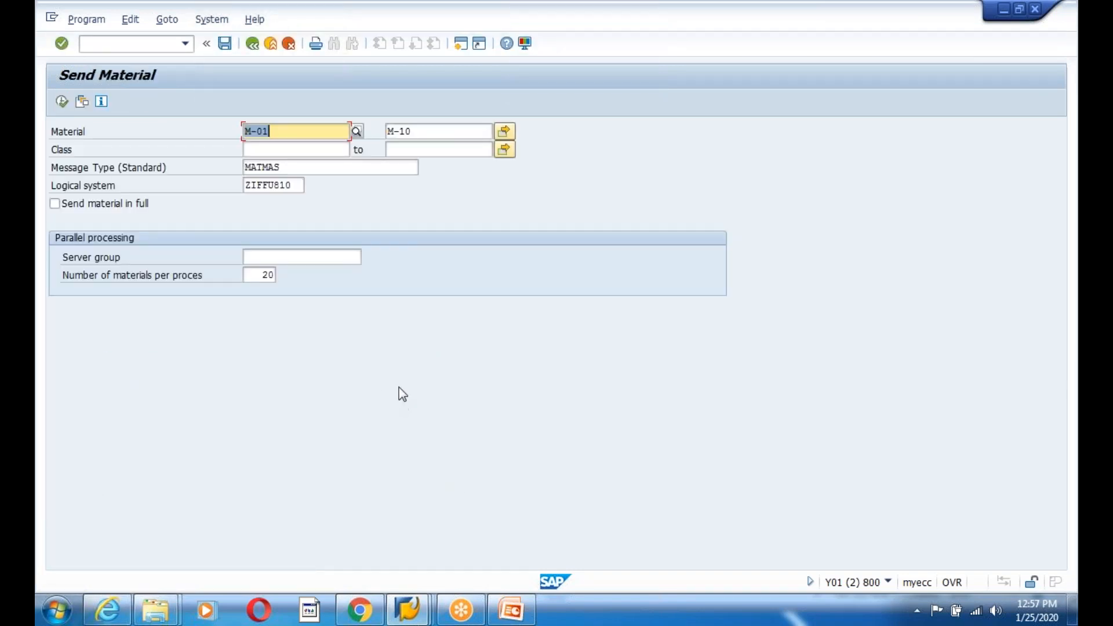
click(265, 44)
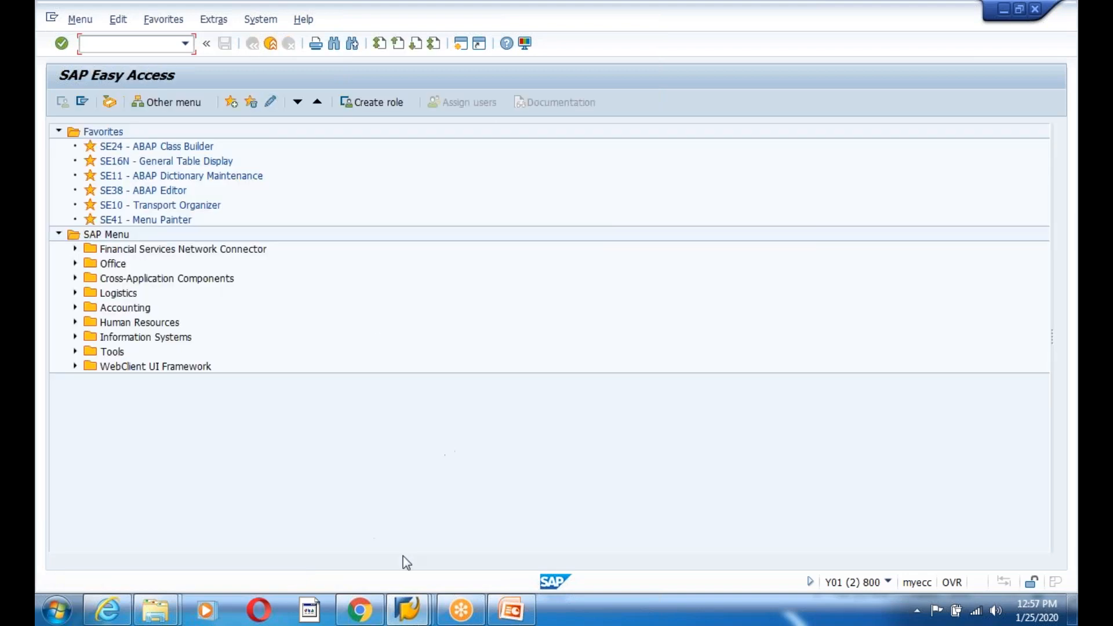
- Switch from the SAP Easy Access window to the ID3CLNT800 Partner profiles window
mouse_move(410, 609)
mouse_move(457, 534)
click(666, 531)
mouse_move(422, 620)
click(516, 551)
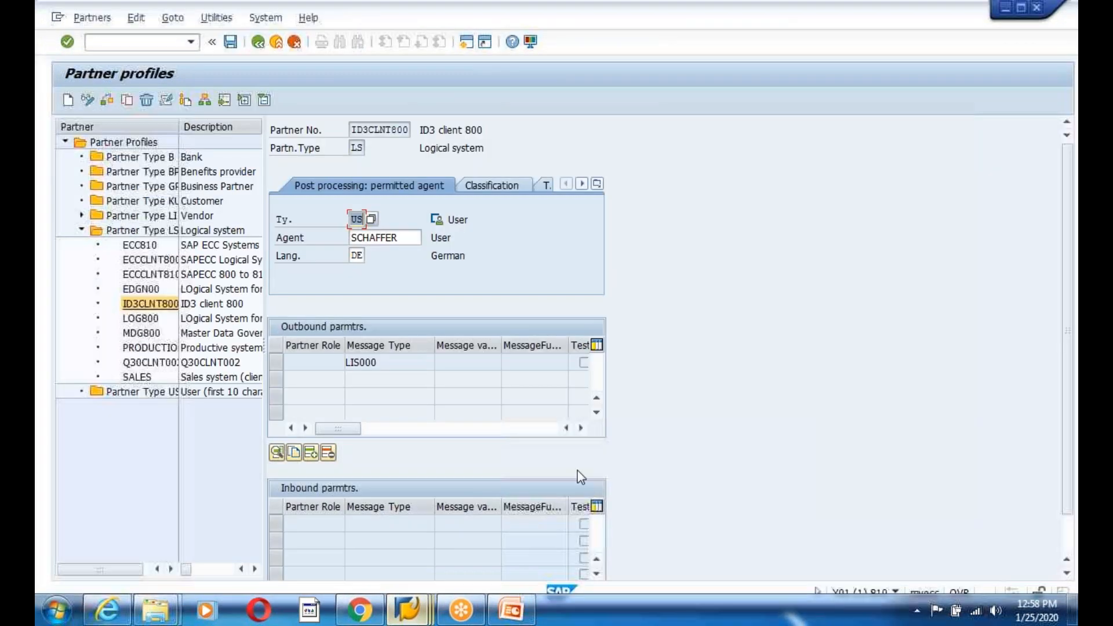
drag(1072, 451, 1073, 504)
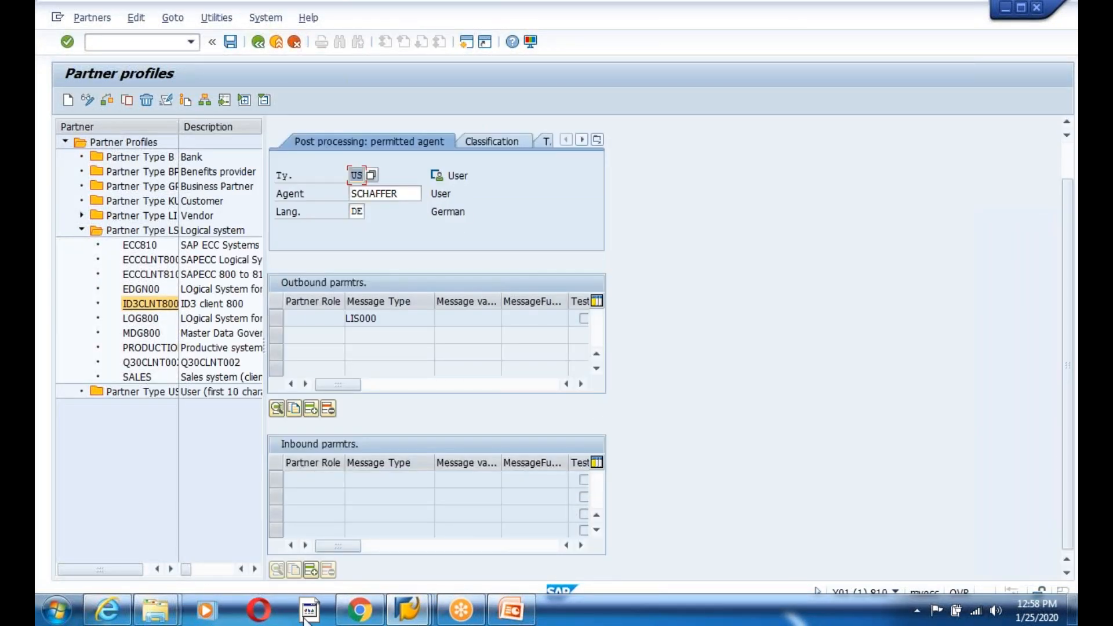
mouse_move(415, 619)
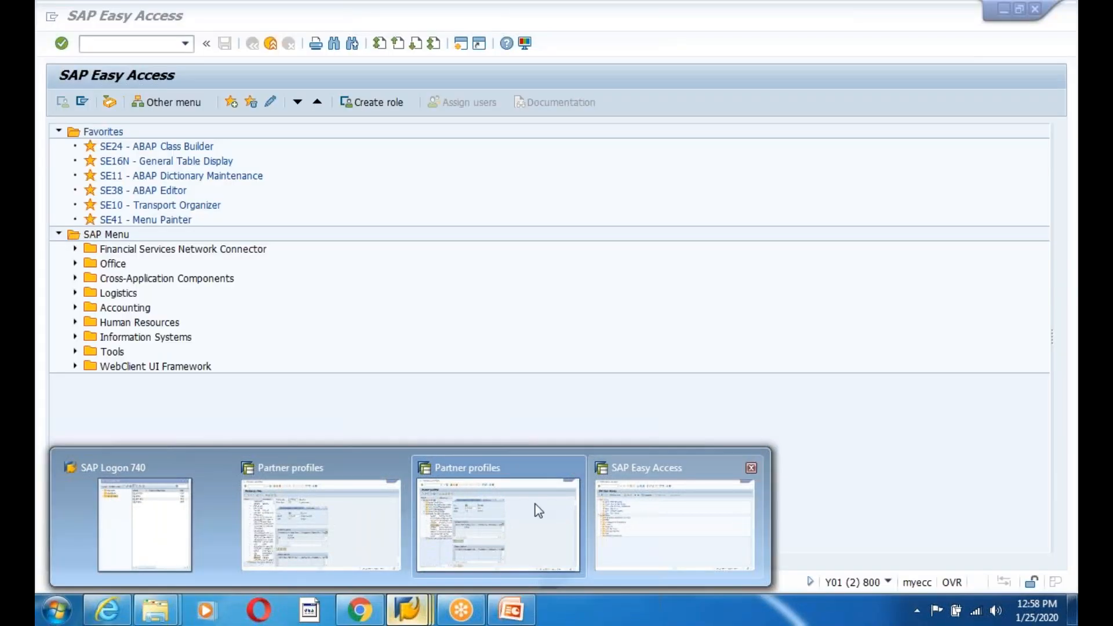
click(477, 510)
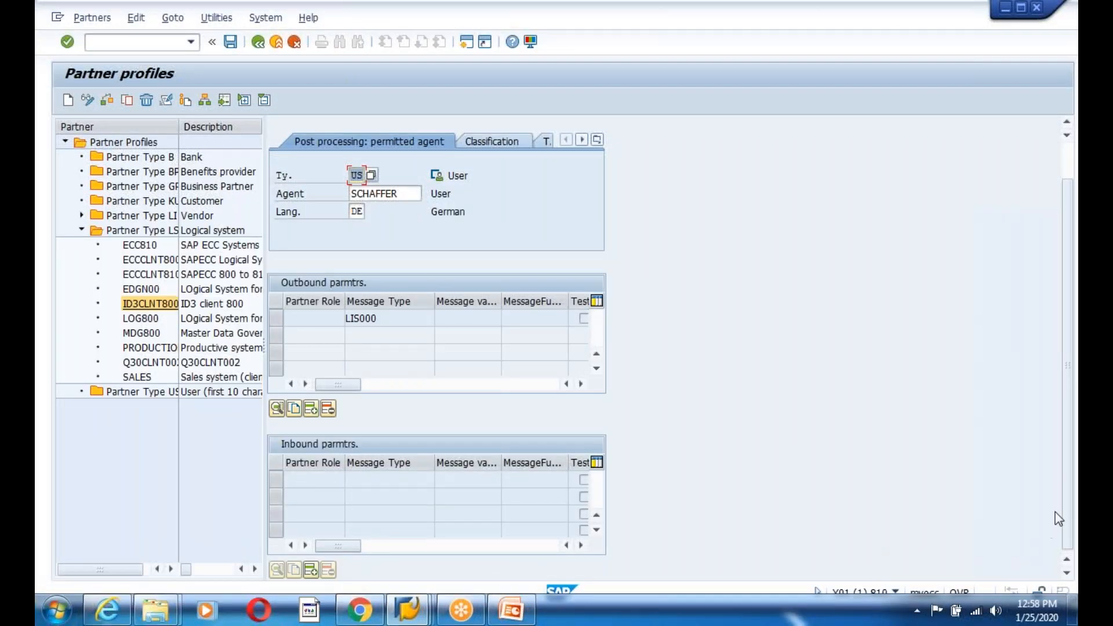
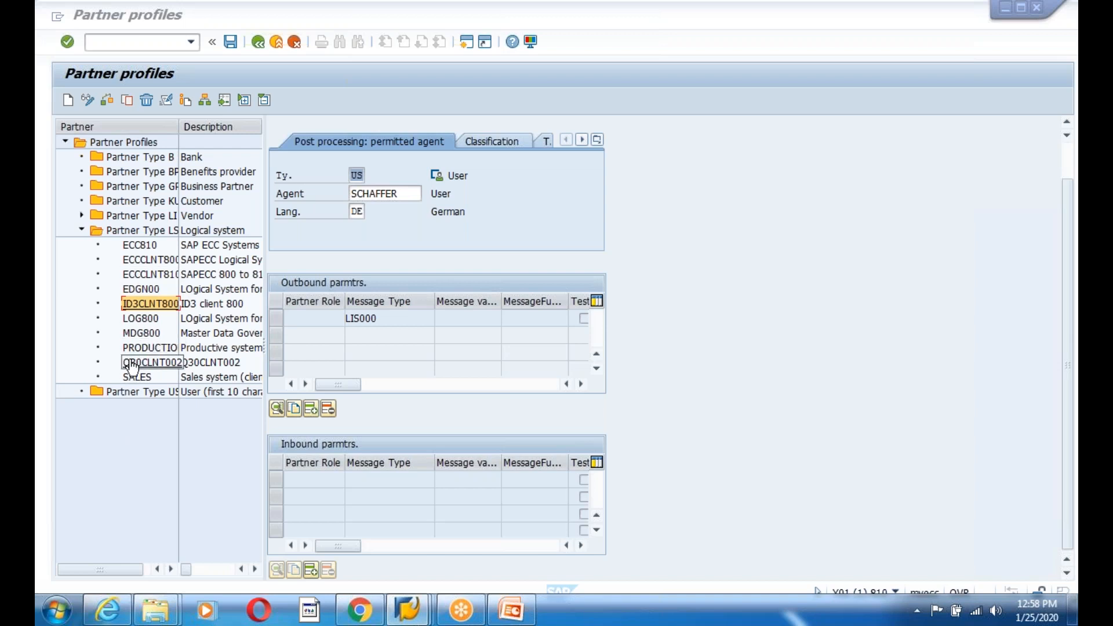
- Review EDGN00's permitted agent and MATMAS inbound entry, then start a blank new partner profile
click(141, 289)
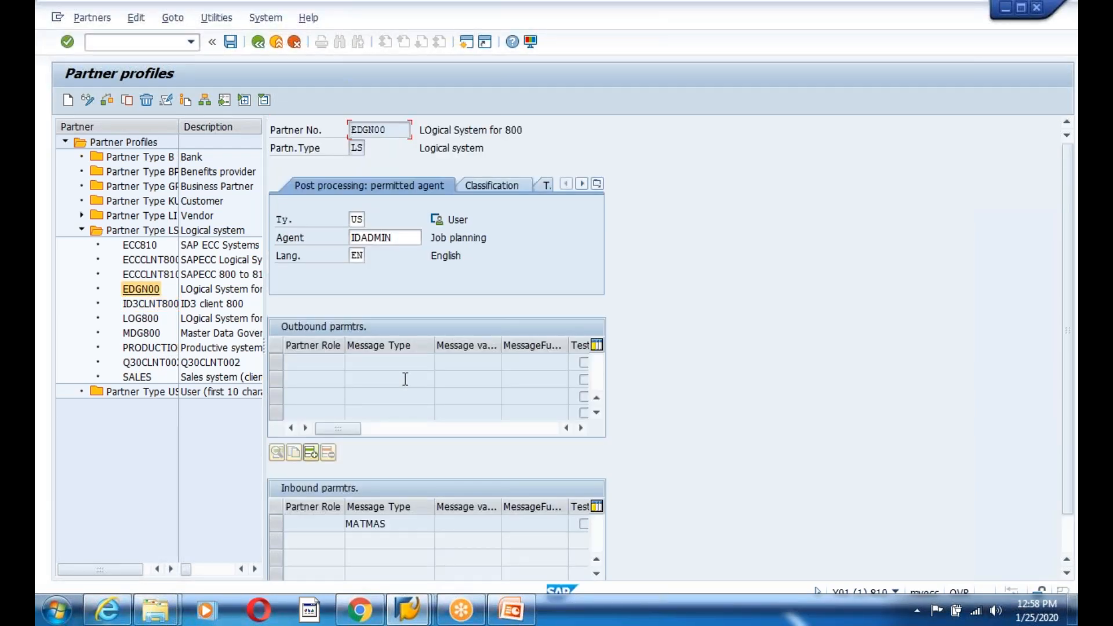
click(356, 219)
click(376, 525)
drag(403, 522, 278, 524)
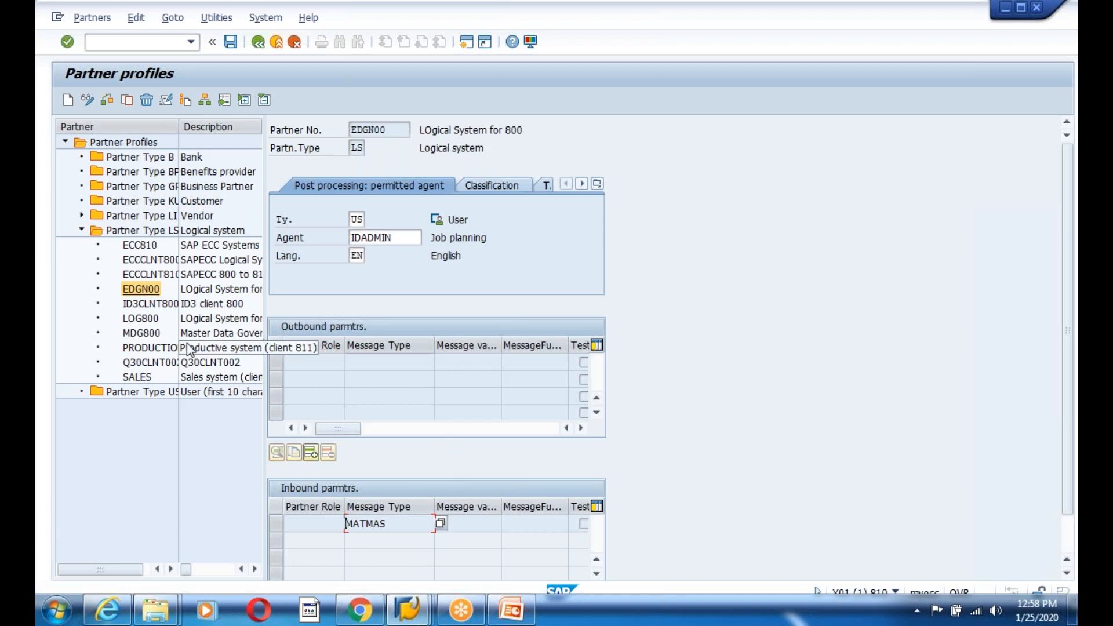
click(68, 100)
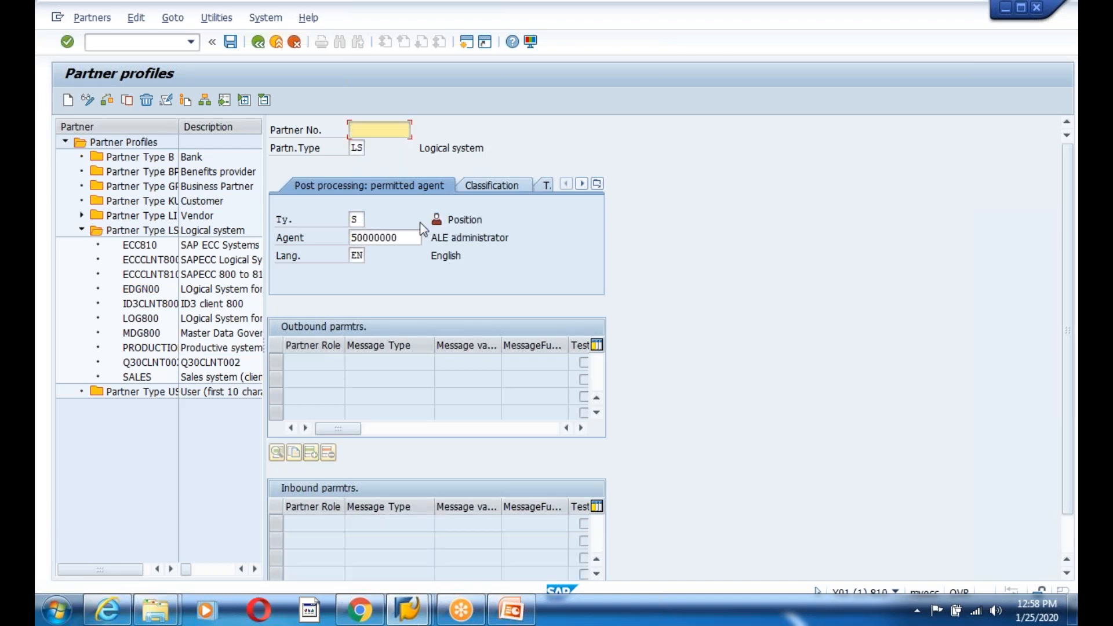
- Enter partner number ZIFFU800 with agent type US and agent IDADMIN
text(ZIFF)
text(800)
key(BackSpace)
key(BackSpace)
key(BackSpace)
text(U800)
key(Tab)
key(Tab)
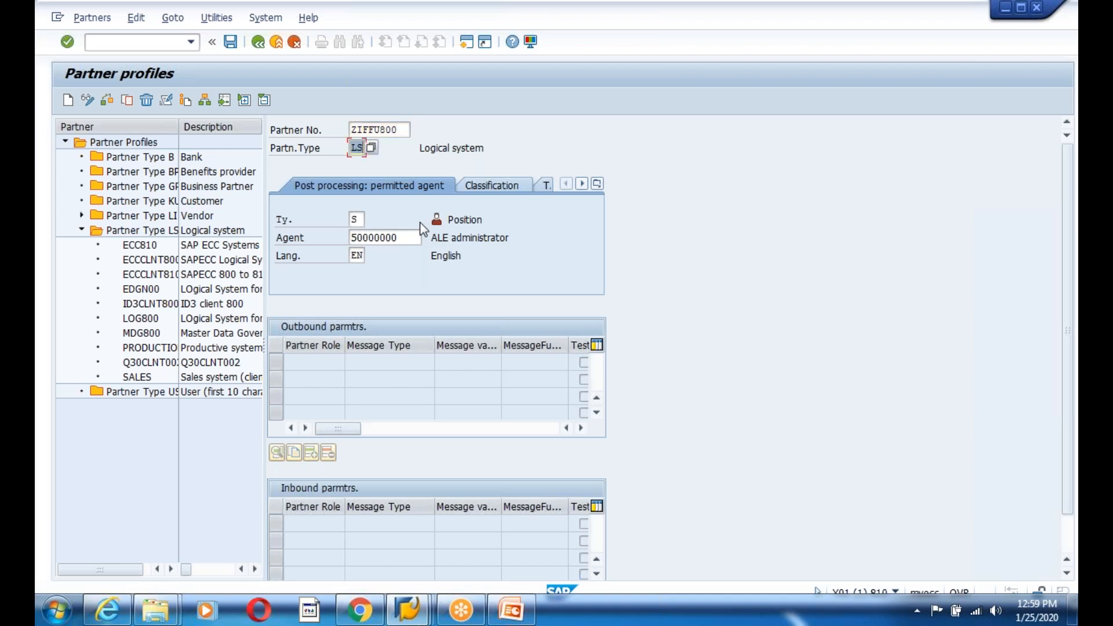
text(US)
key(Tab)
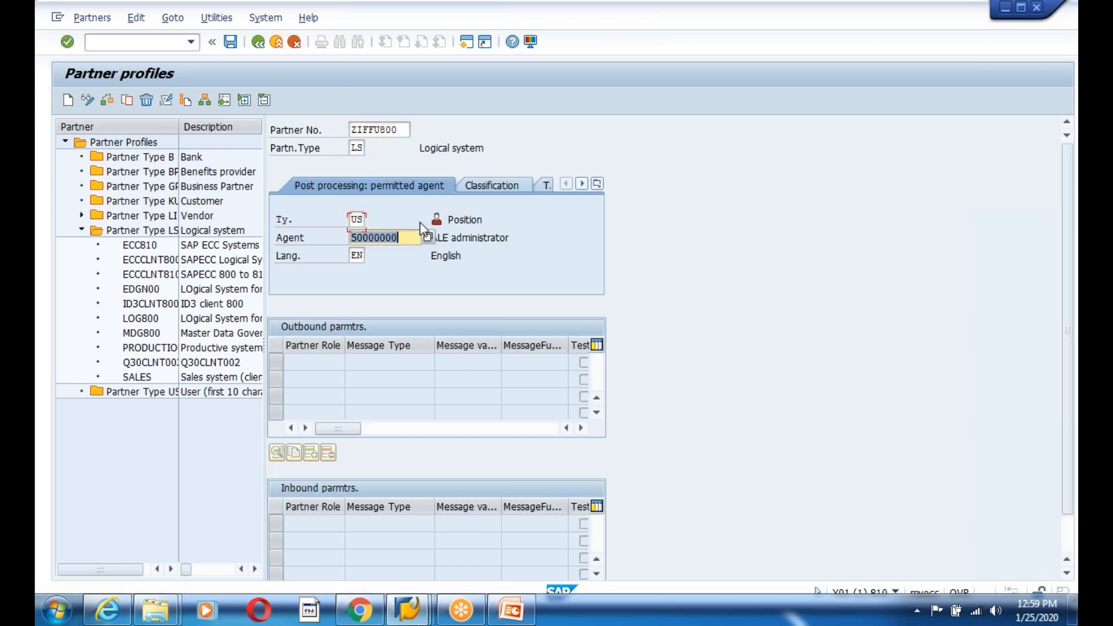
text(ID)
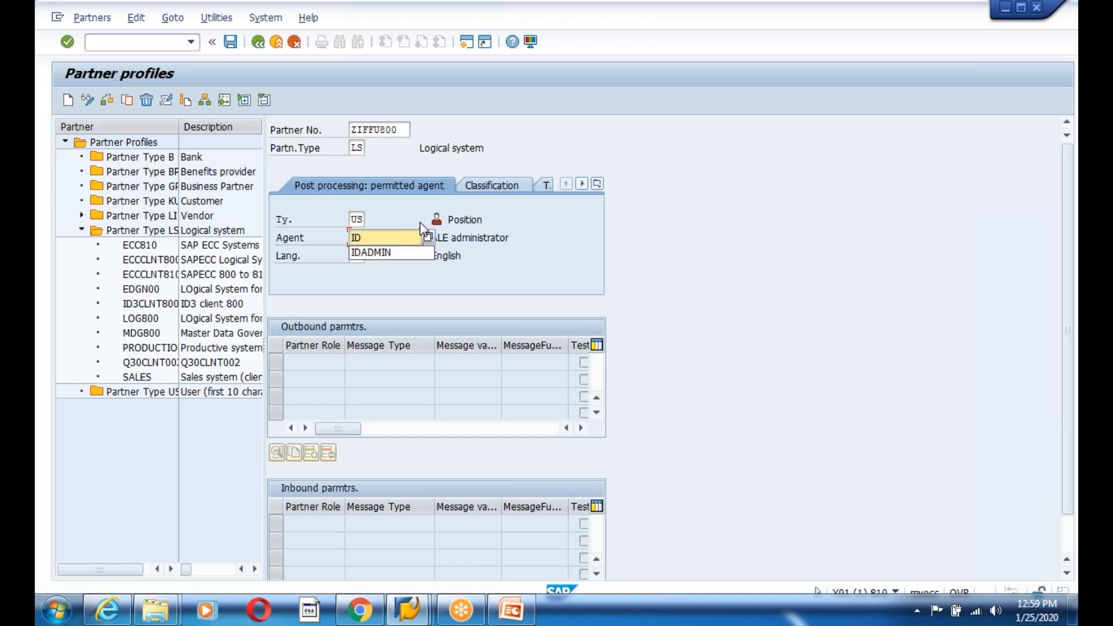
key(Down)
key(Return)
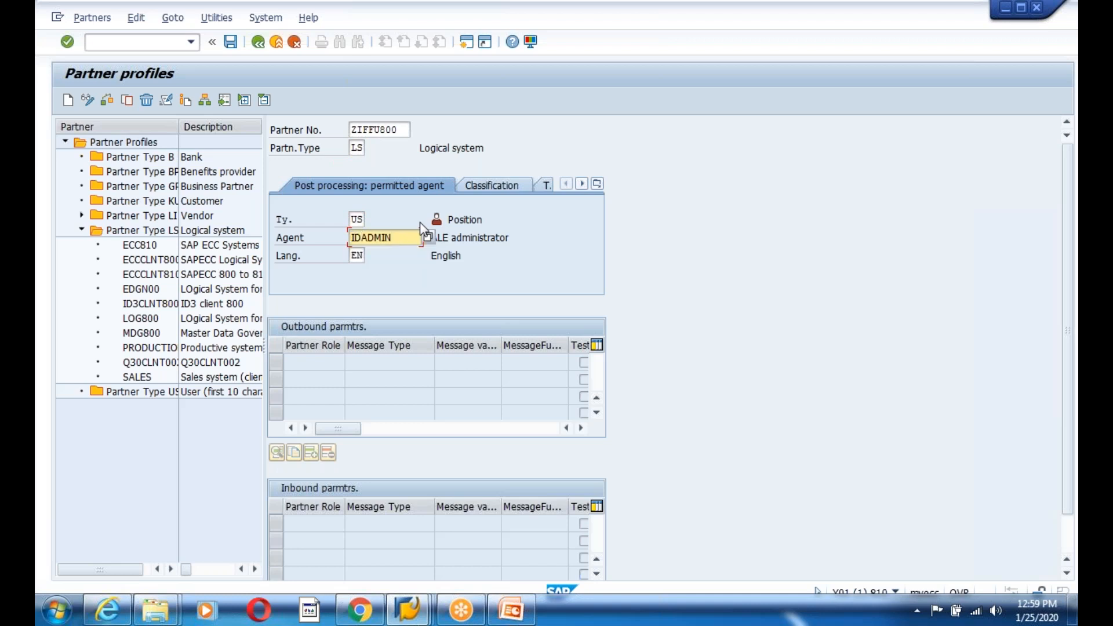
key(Return)
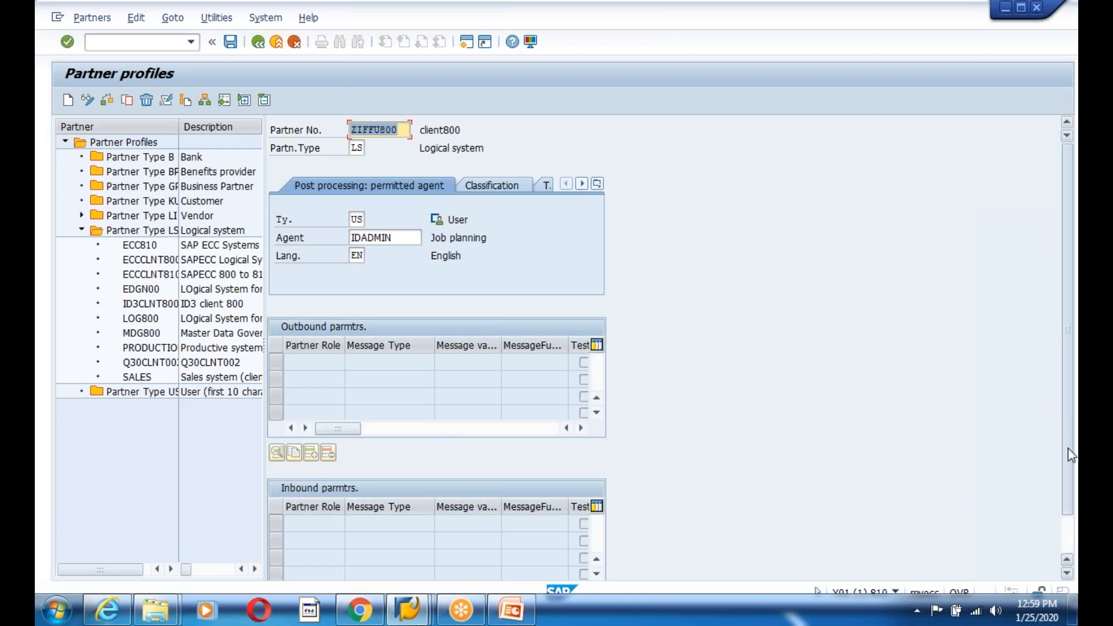
- Save the new ZIFFU800 partner profile
drag(1071, 455, 1070, 489)
click(230, 42)
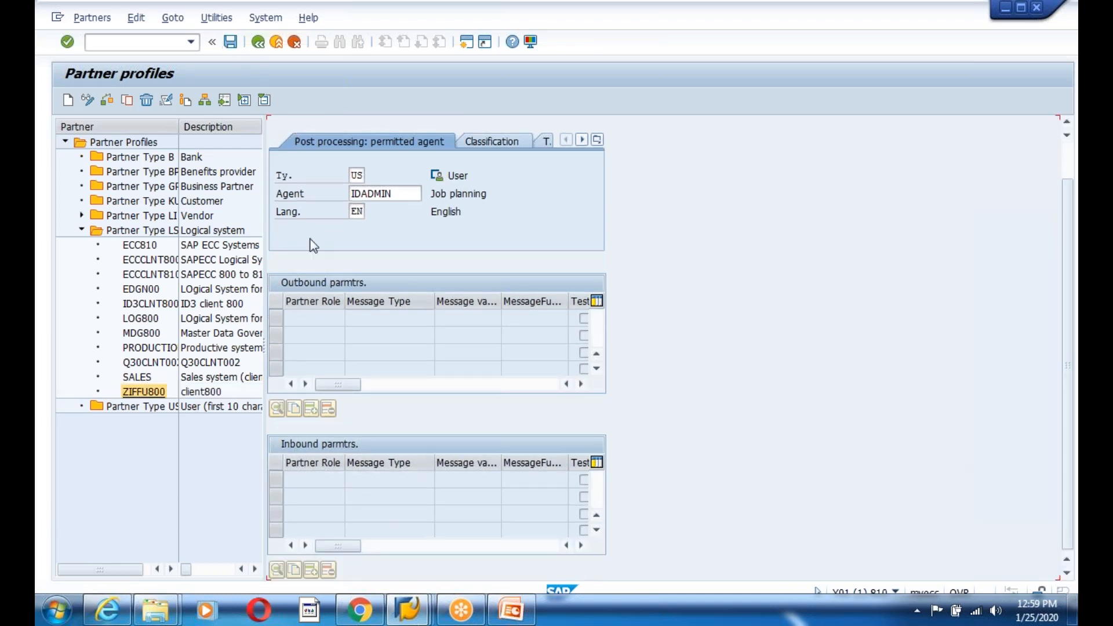
drag(1067, 368, 1064, 399)
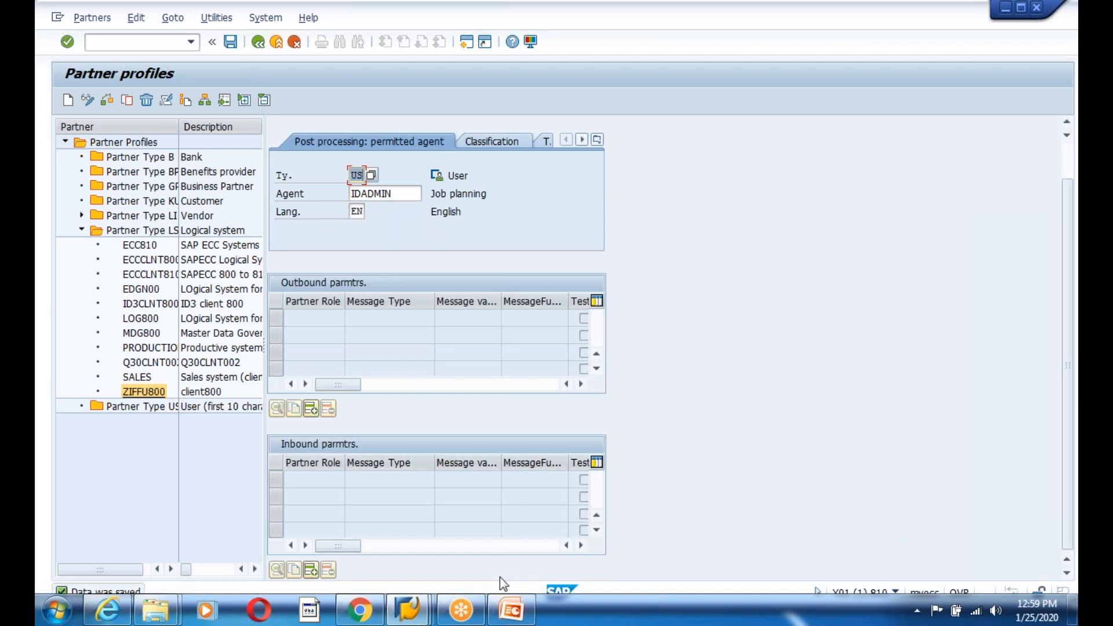
click(311, 571)
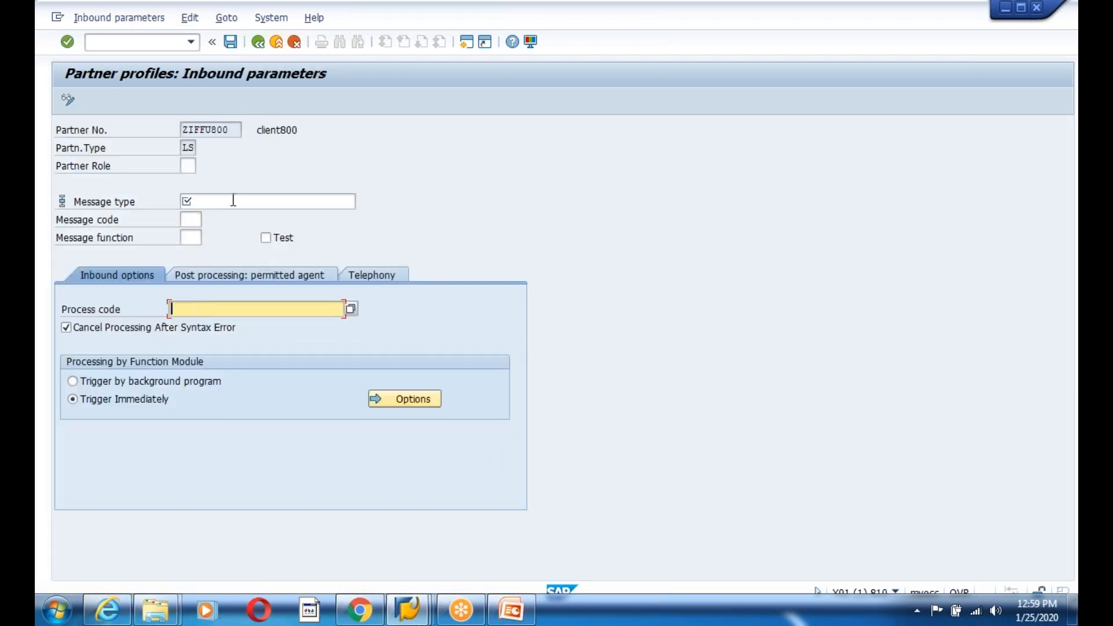
- Add a MATMAS inbound parameter with process code MATM and background processing, then save
click(230, 201)
click(197, 218)
click(197, 309)
click(194, 327)
click(74, 381)
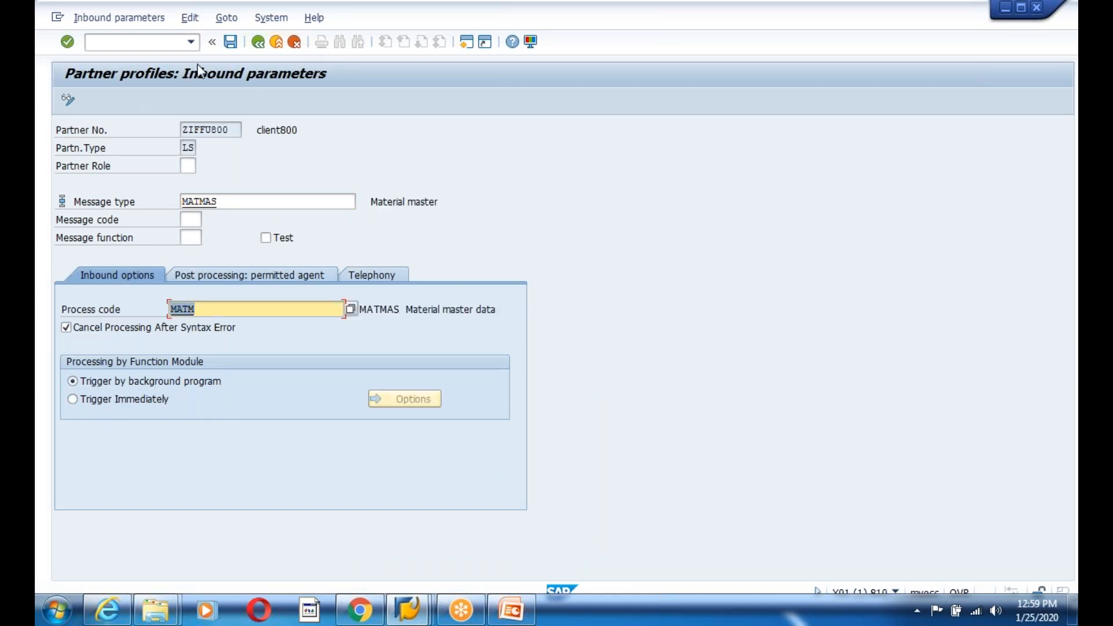
click(231, 42)
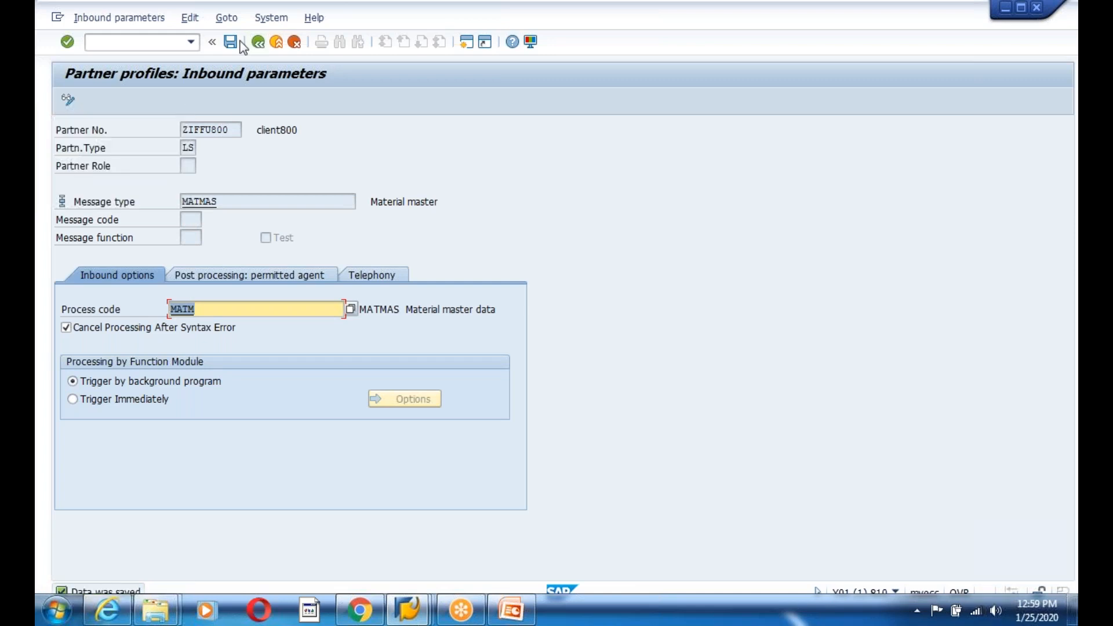
click(257, 44)
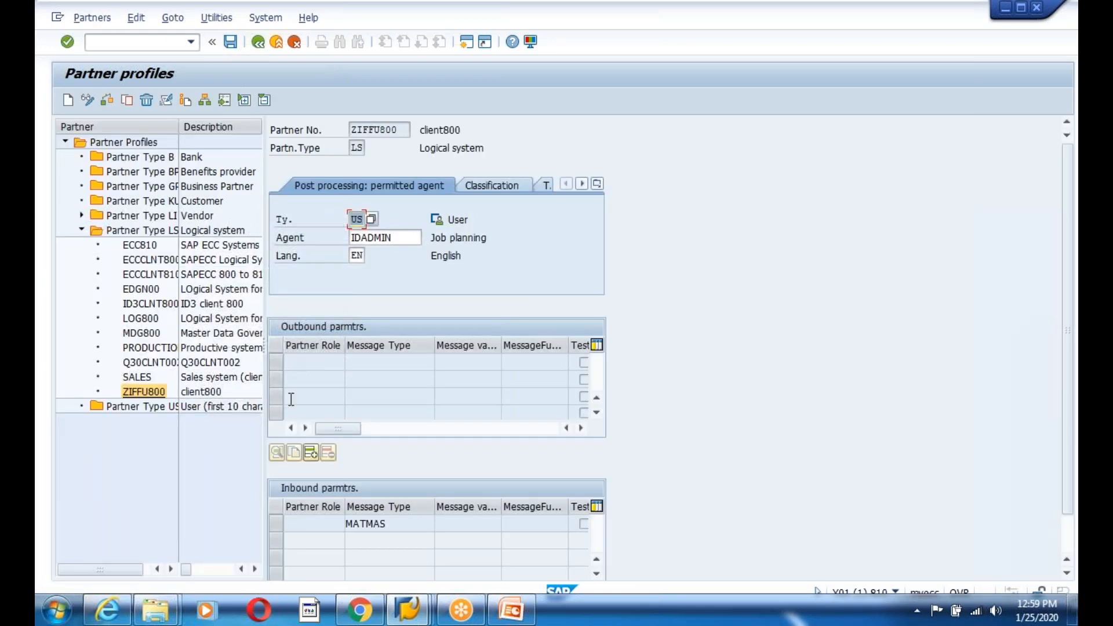
click(259, 44)
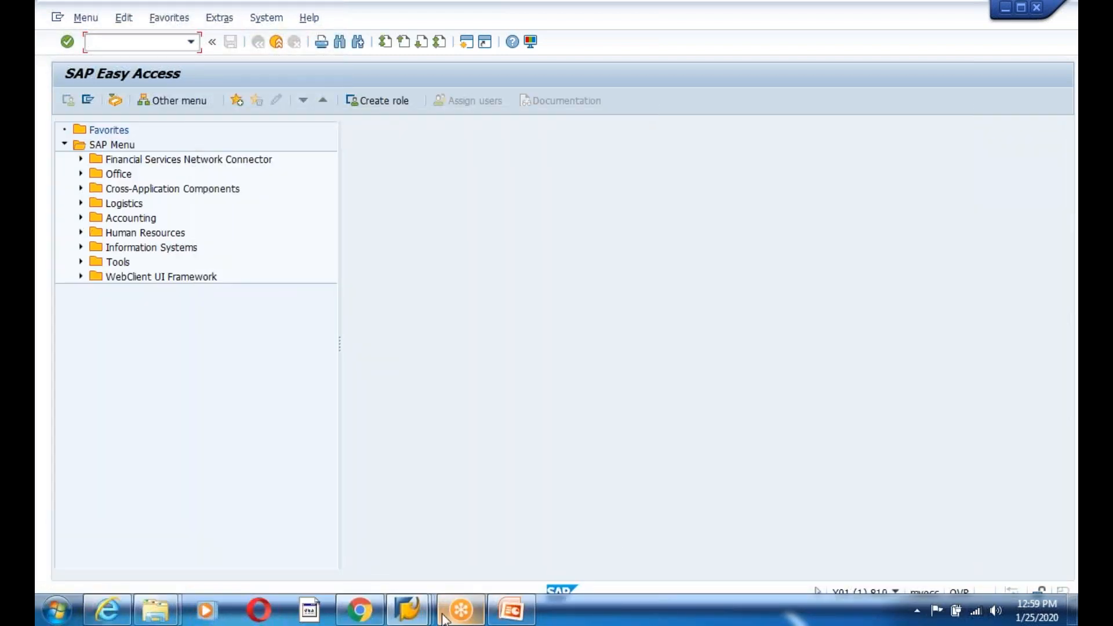
- Switch to the client 800 window and return to the main menu
mouse_move(407, 609)
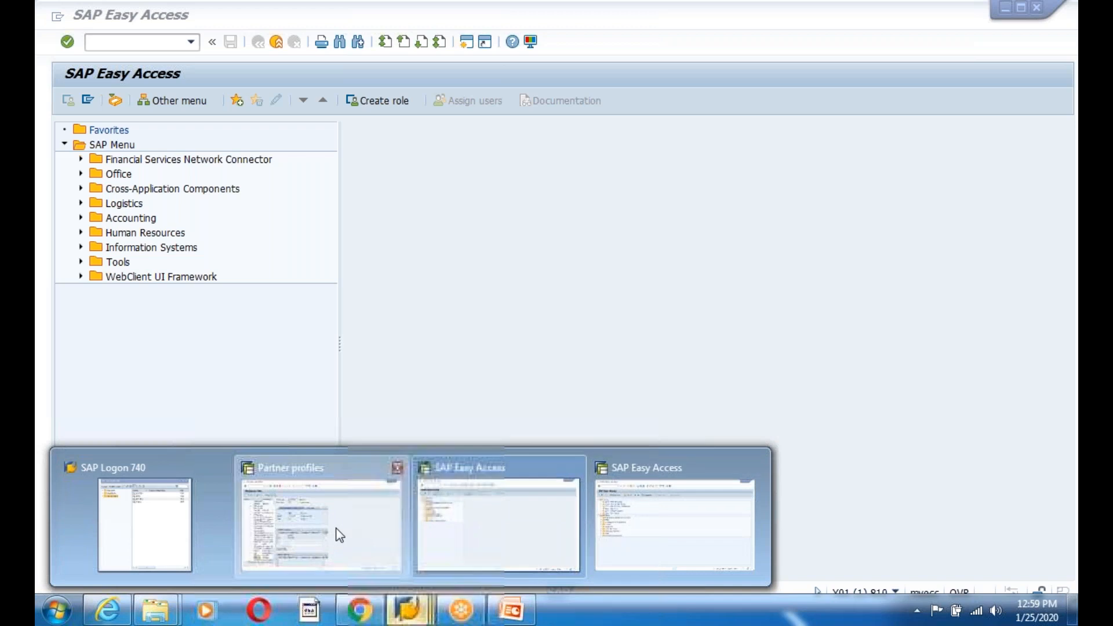
click(338, 534)
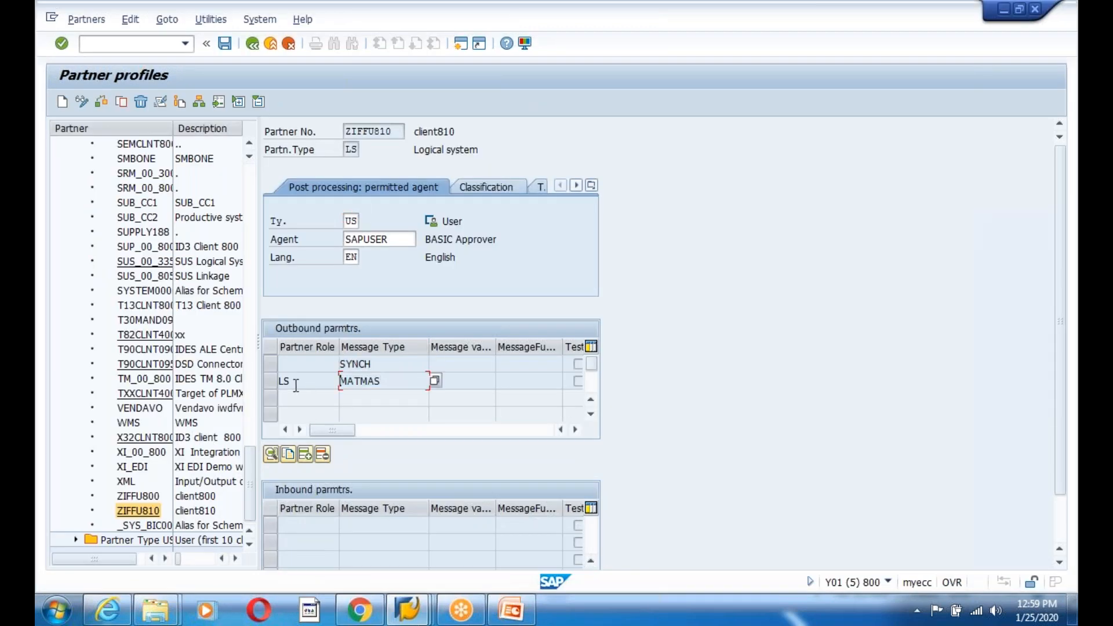
click(252, 44)
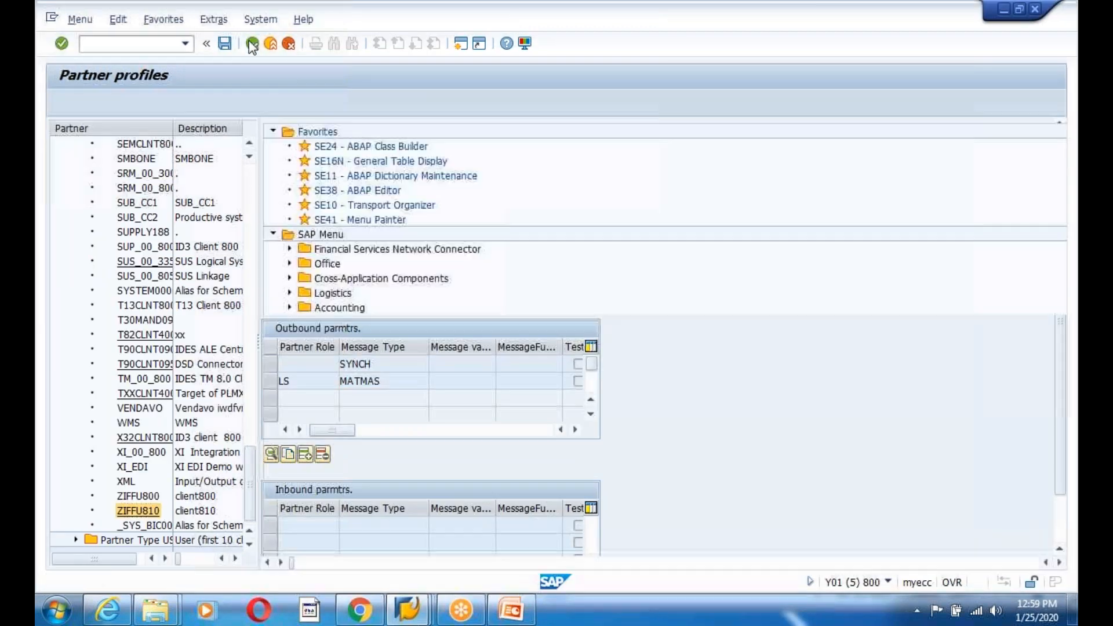
- Run BD10 with variant IDOC to send materials M-01 to M-10 as MATMAS IDocs
click(127, 44)
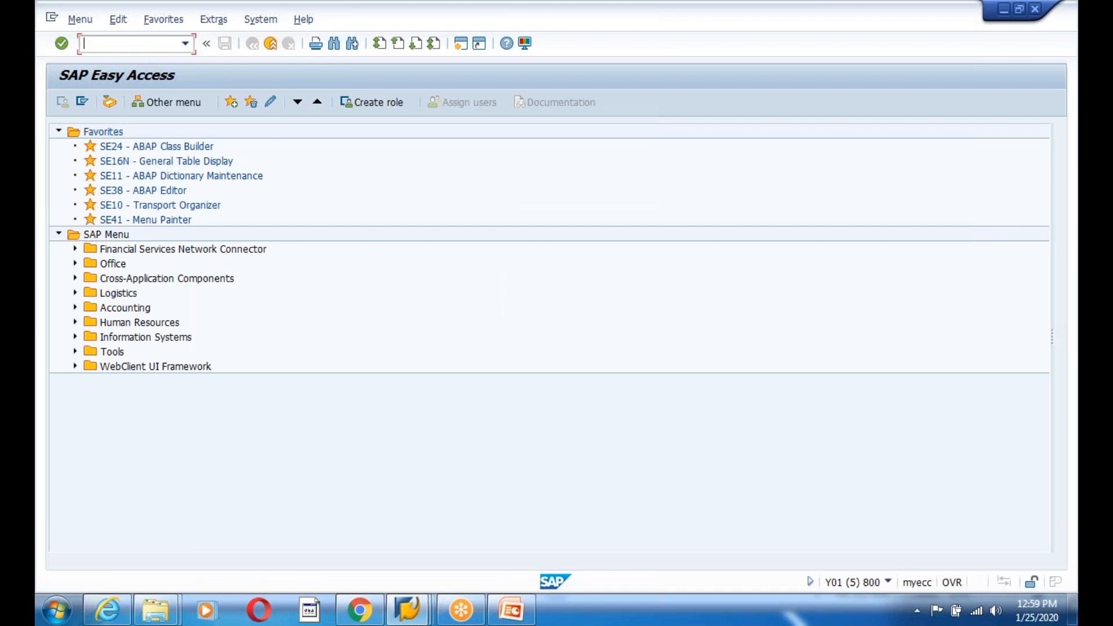
key(Return)
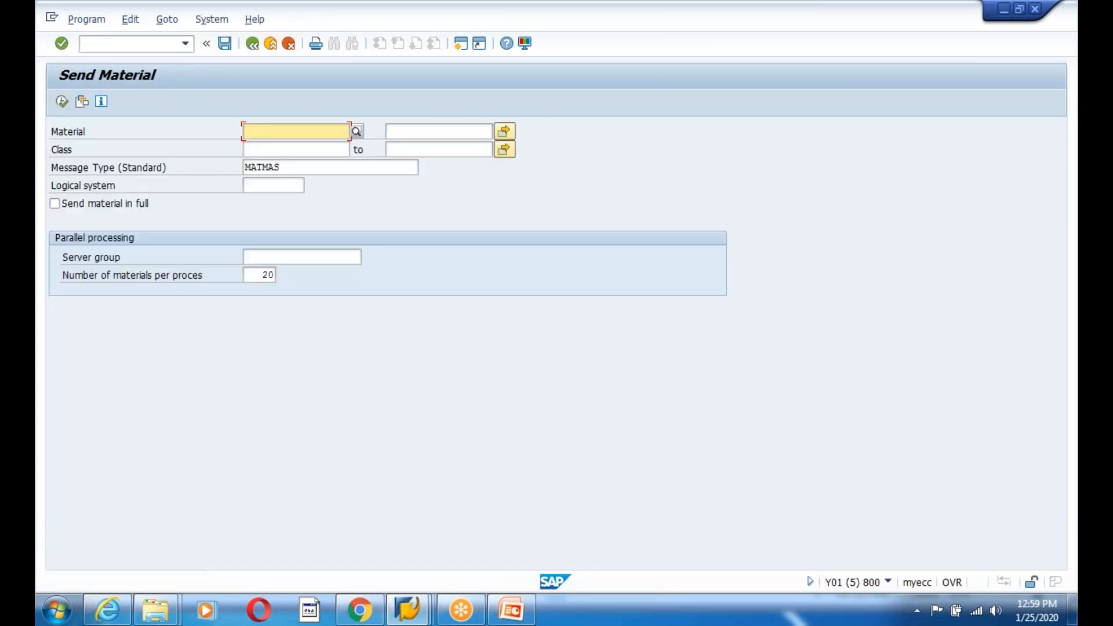
click(81, 102)
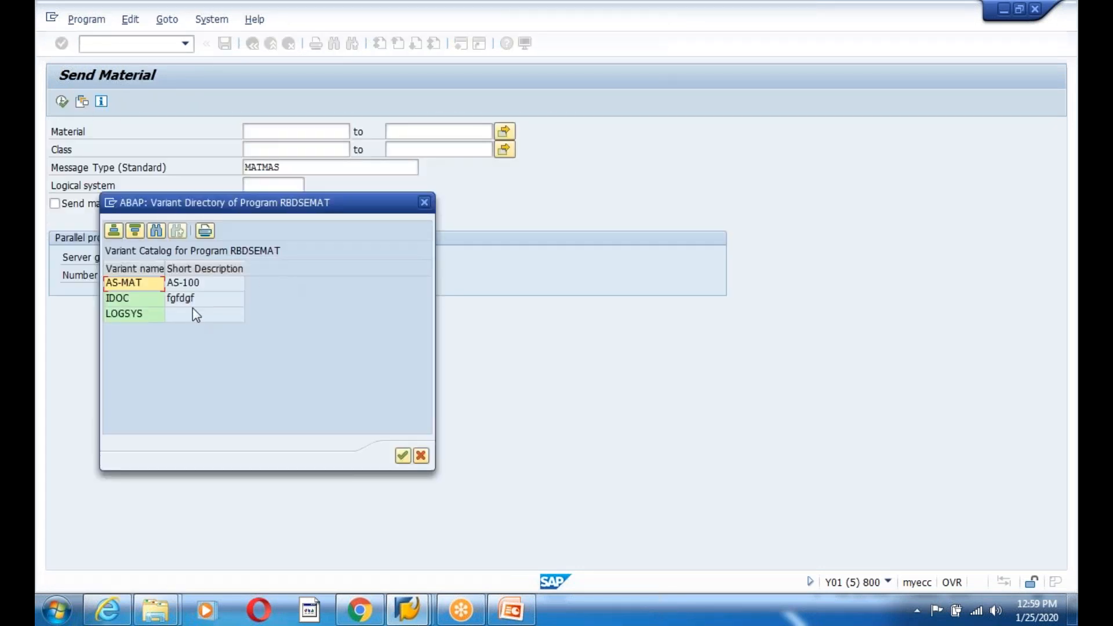
double_click(126, 296)
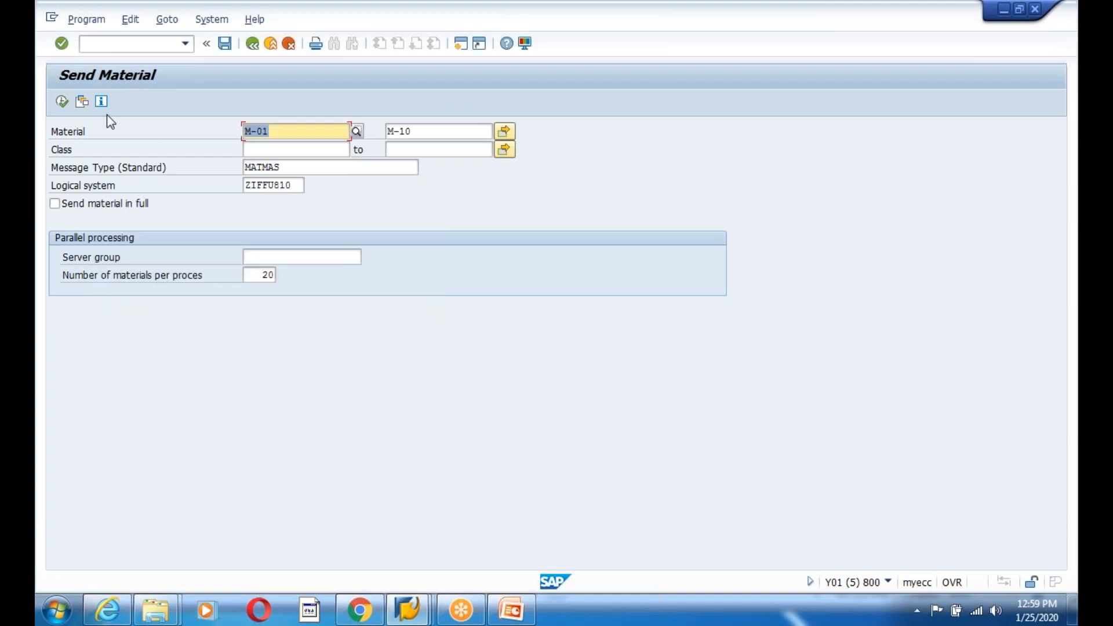
click(60, 104)
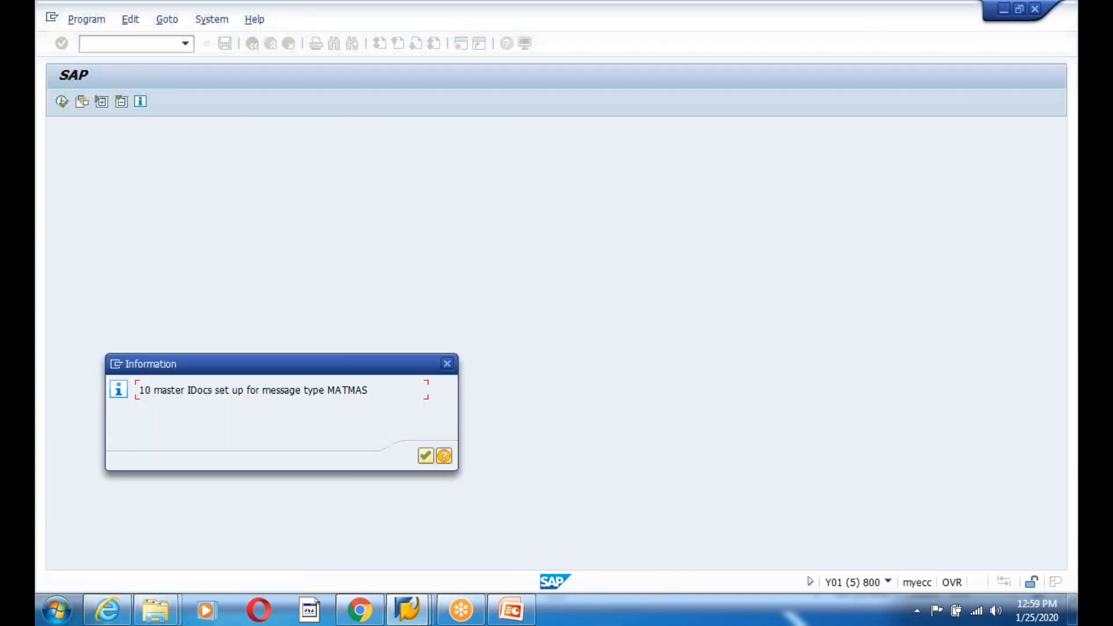
key(Return)
key(Return)
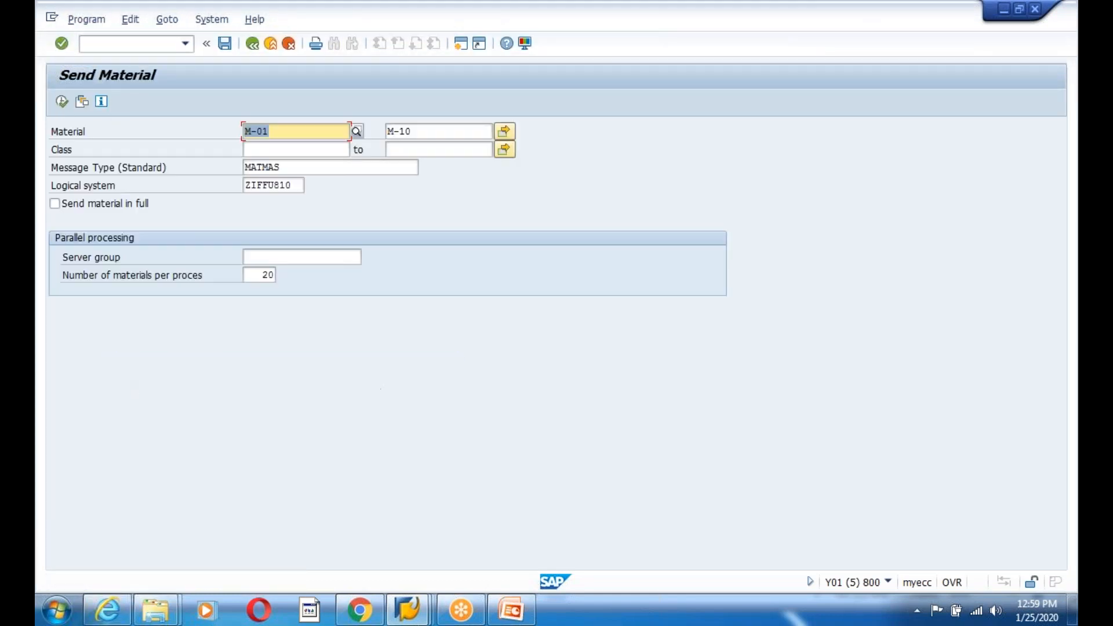
click(253, 44)
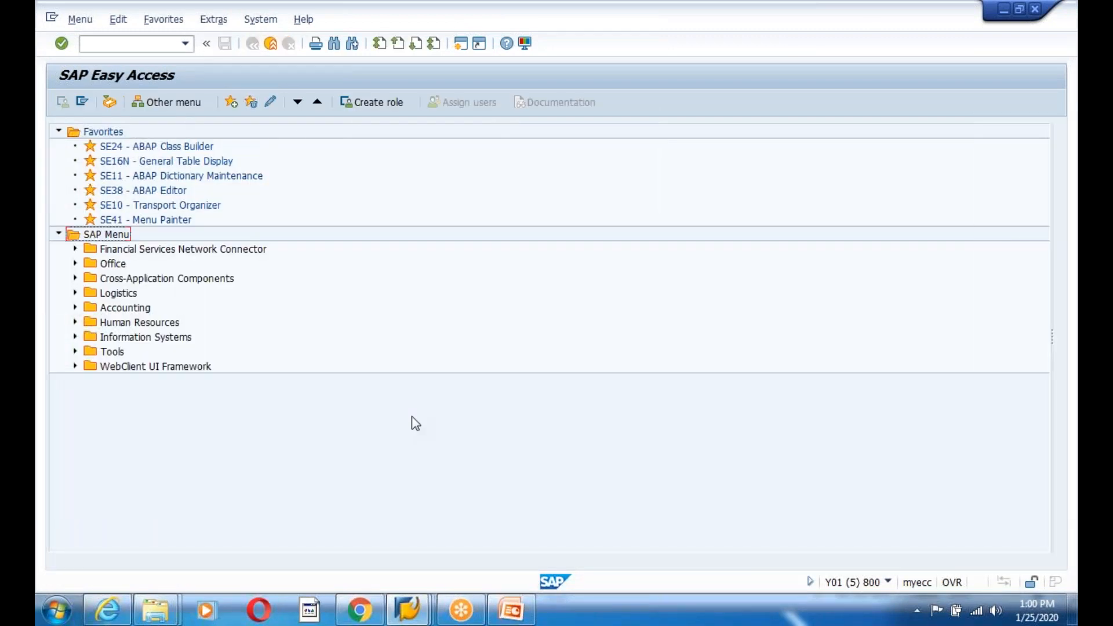
- Open SCC4 and check that client 800 uses logical system ZIFFU800
click(124, 44)
text(scc4)
key(Return)
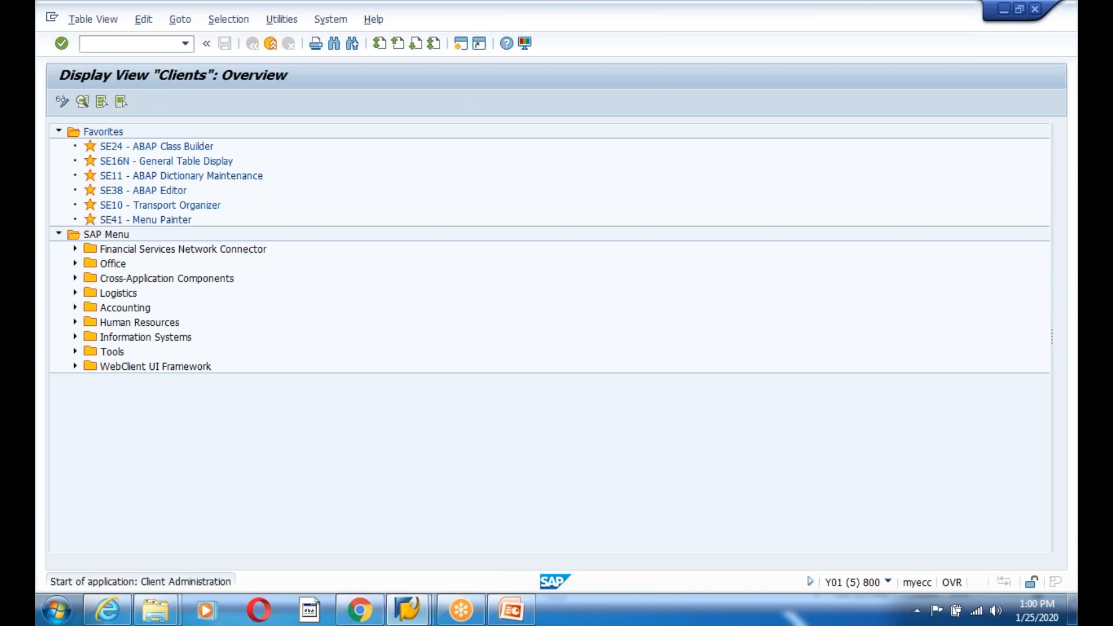
double_click(78, 267)
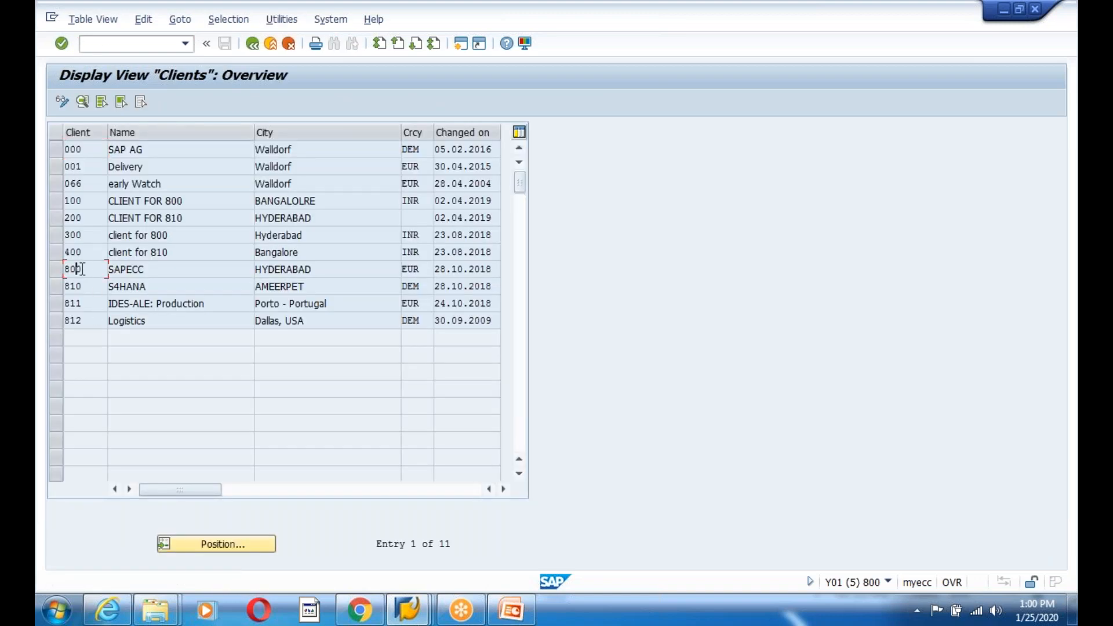
drag(224, 184, 127, 189)
click(126, 188)
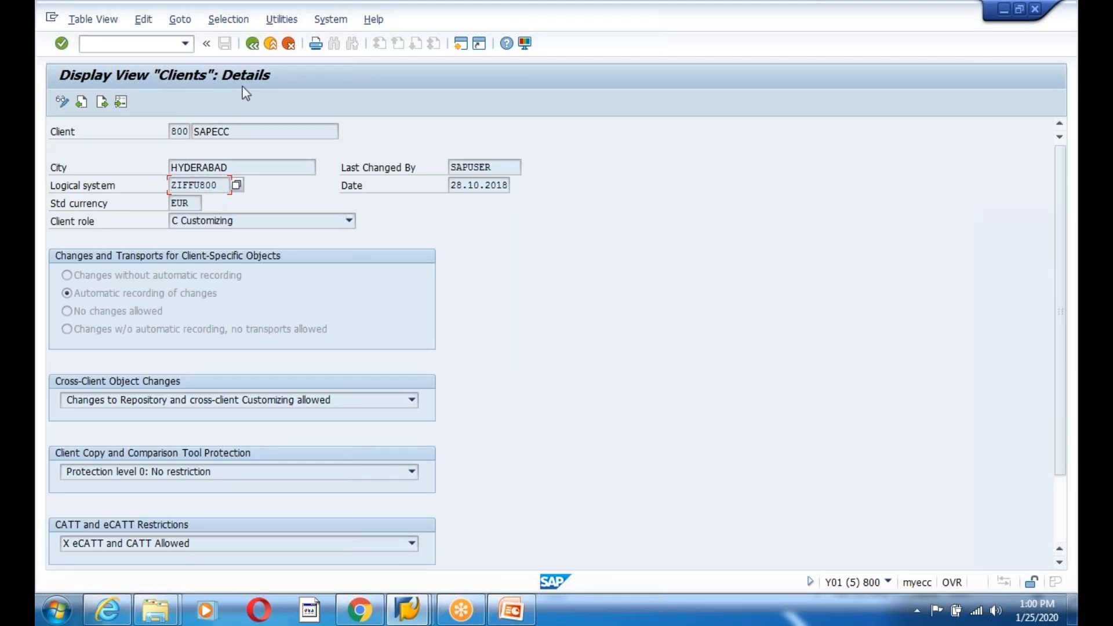
- Check that client 810 uses logical system ZIFFU810 and go back
click(252, 43)
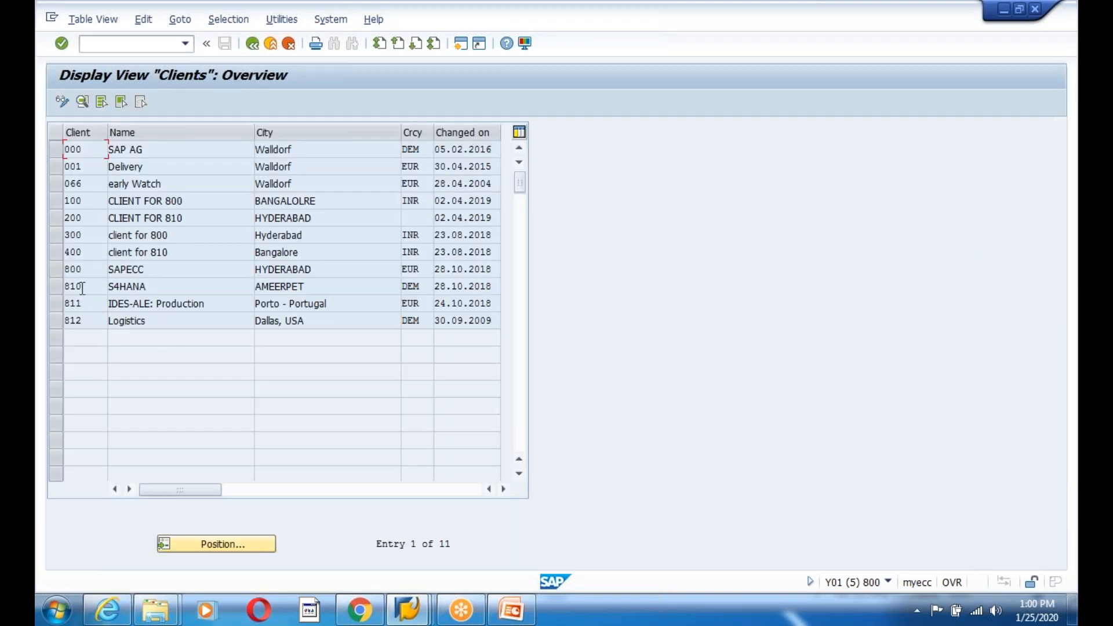
double_click(216, 285)
drag(224, 185, 168, 187)
click(147, 195)
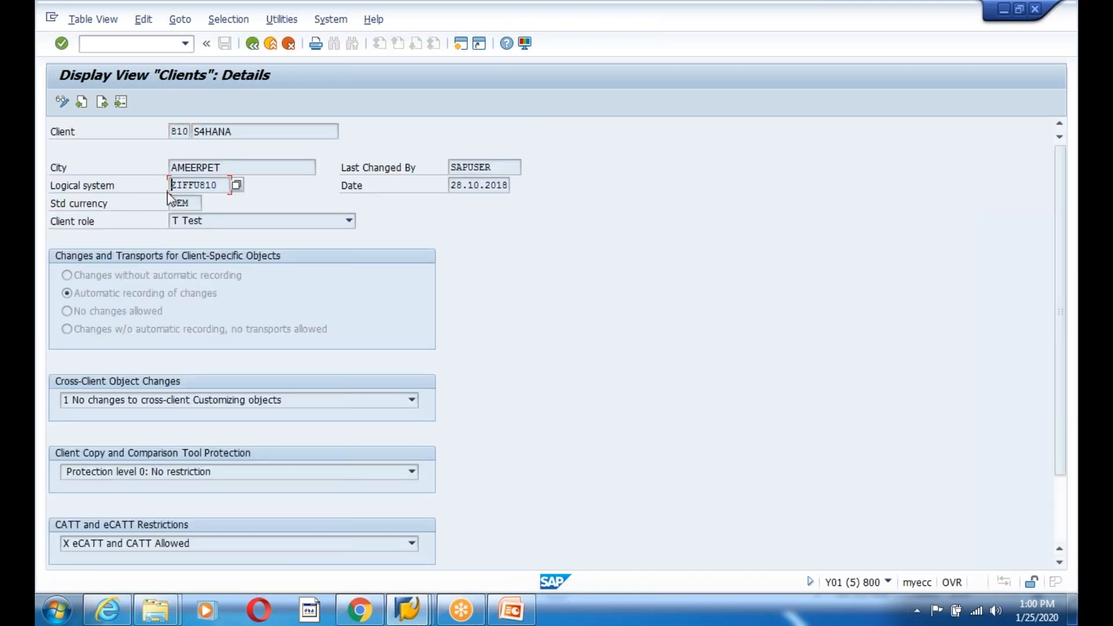
click(252, 44)
click(252, 45)
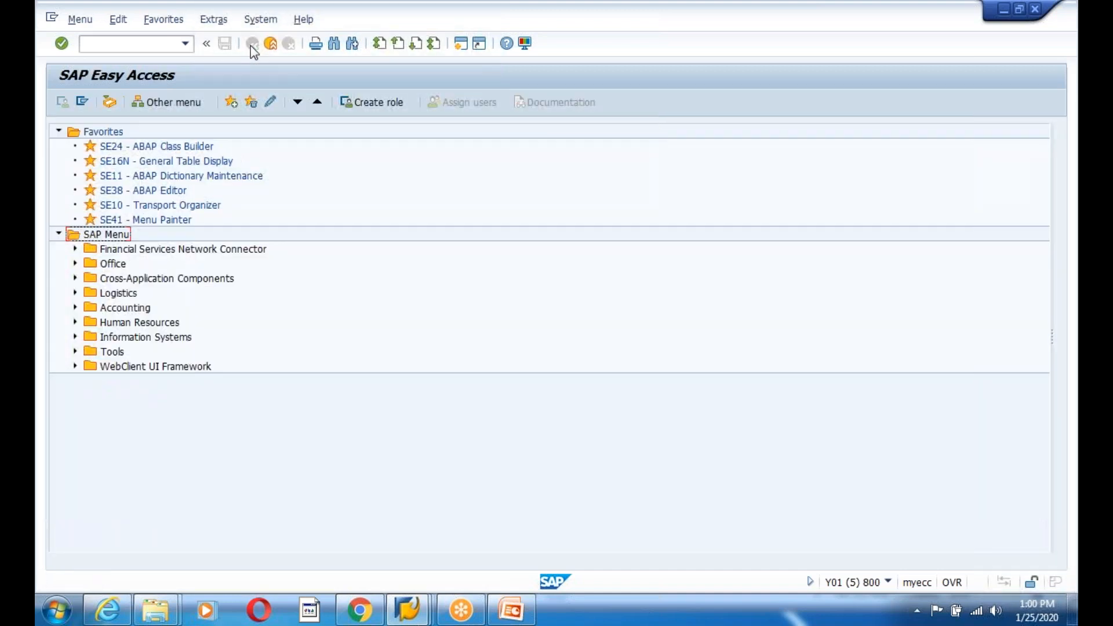
text(sm59)
key(Return)
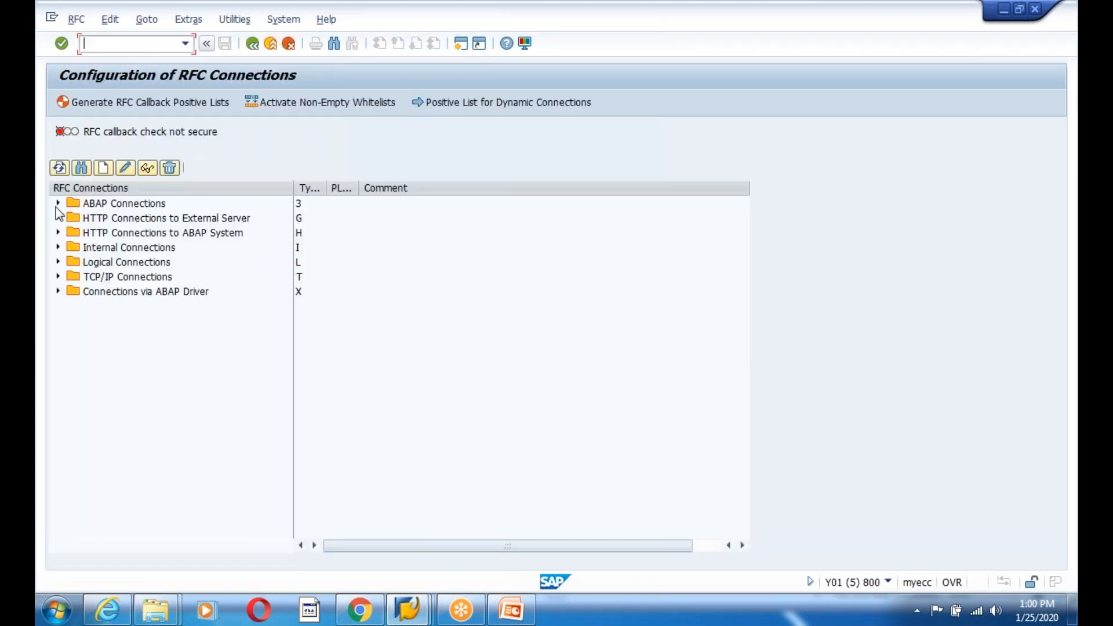
click(58, 204)
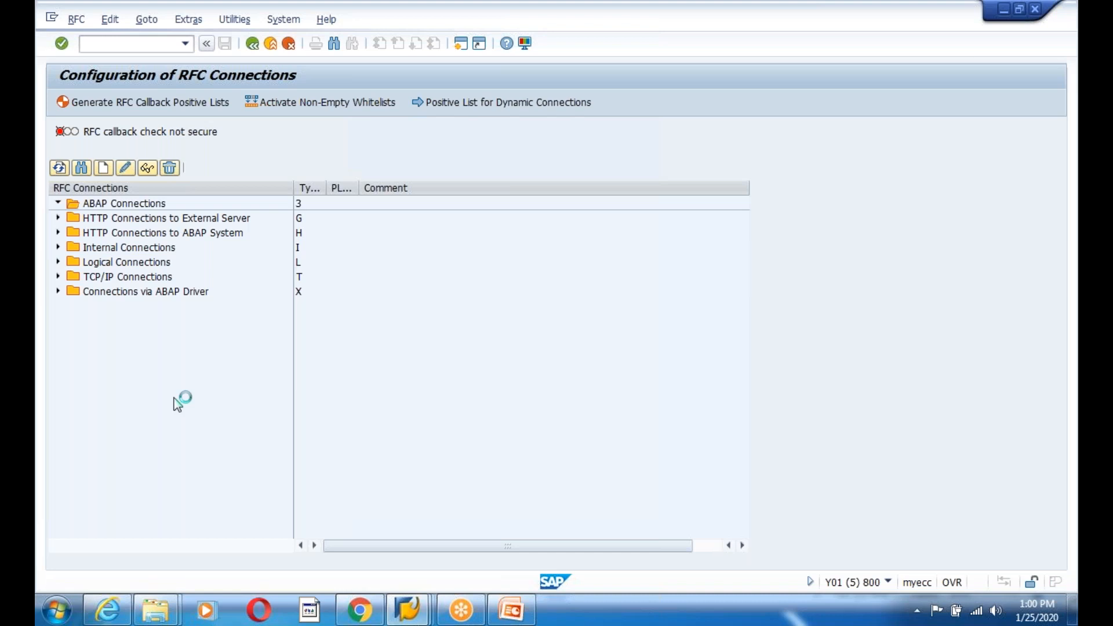
click(128, 336)
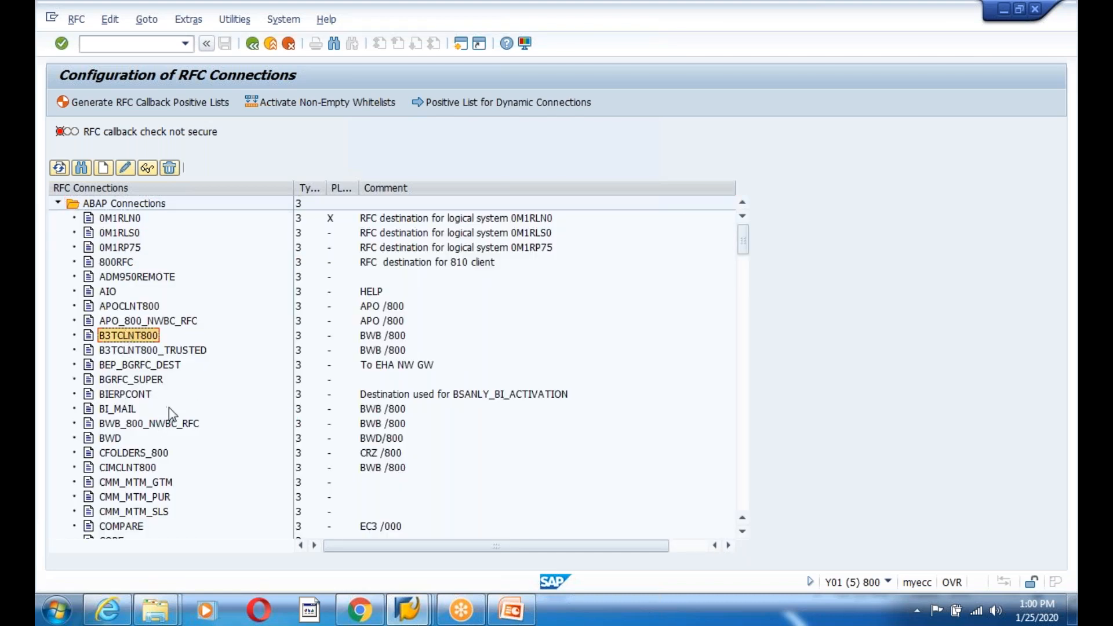
click(165, 423)
scroll(193, 425, down, 8)
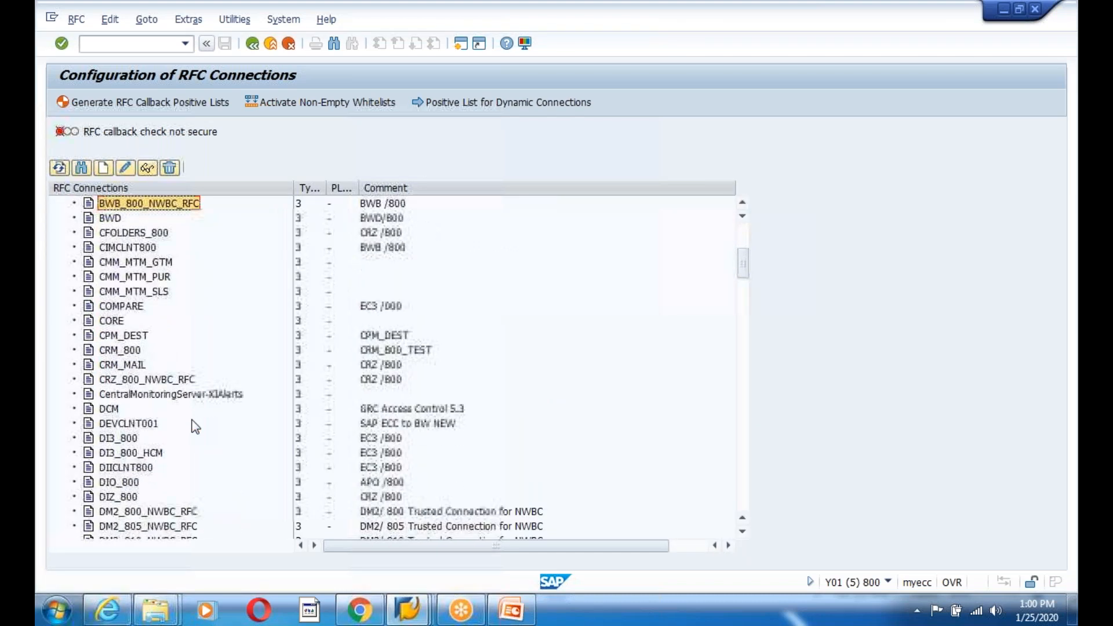
scroll(193, 425, down, 5)
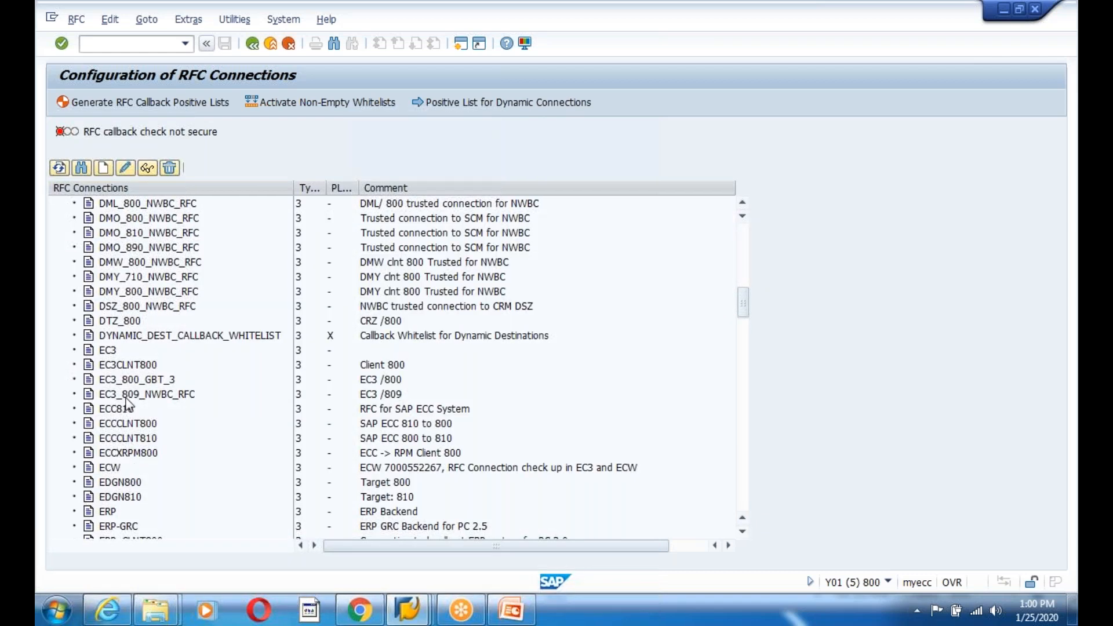
click(130, 485)
click(123, 510)
double_click(122, 496)
click(94, 104)
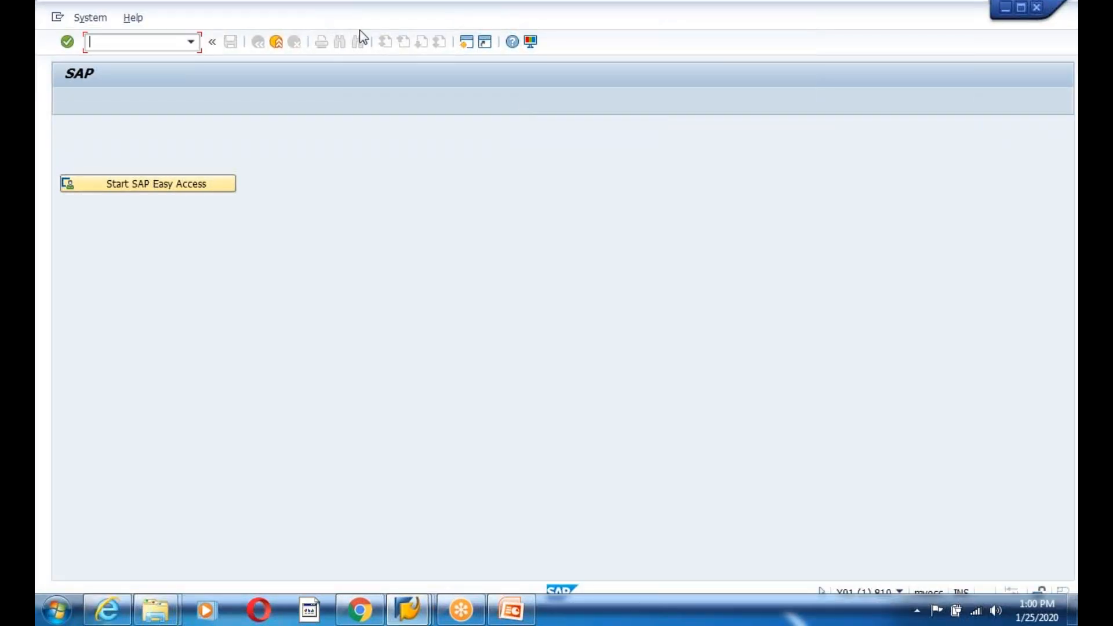
click(961, 93)
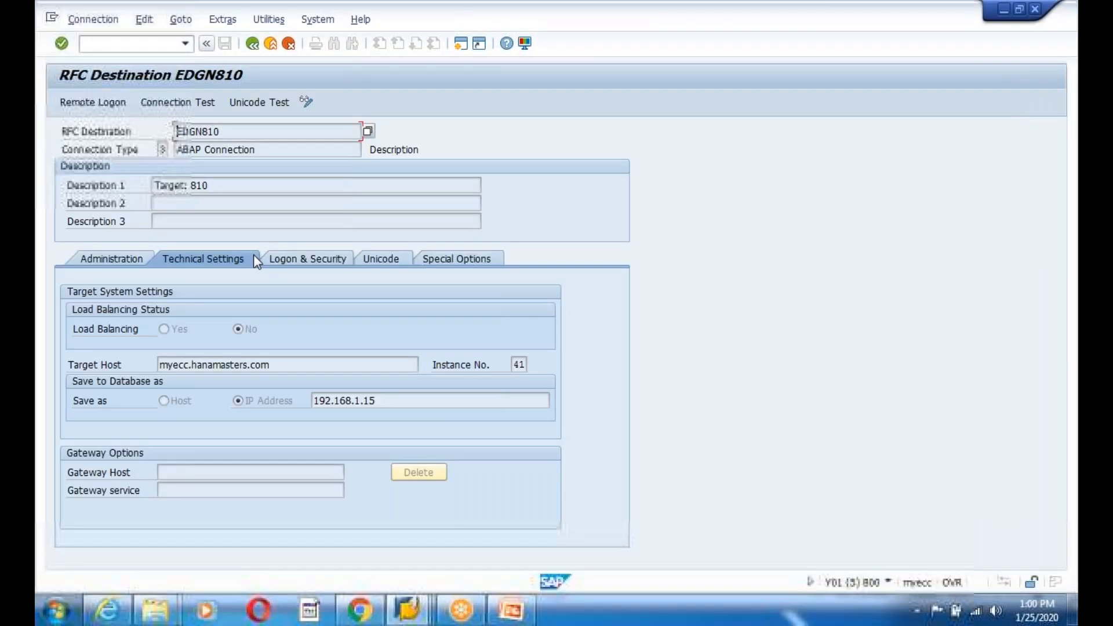
click(251, 44)
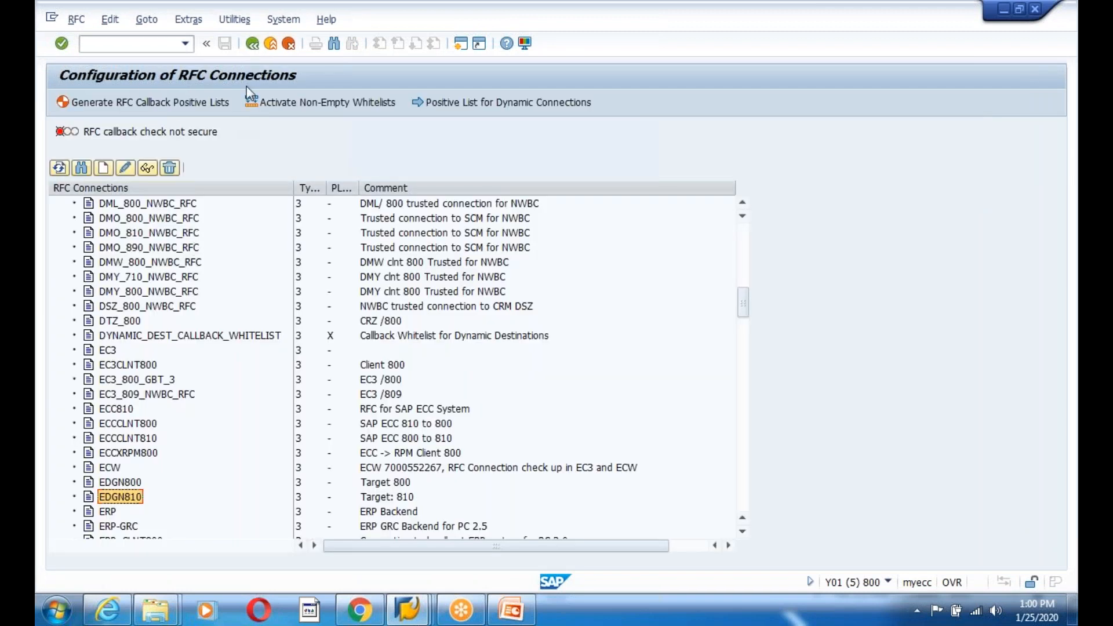
click(252, 44)
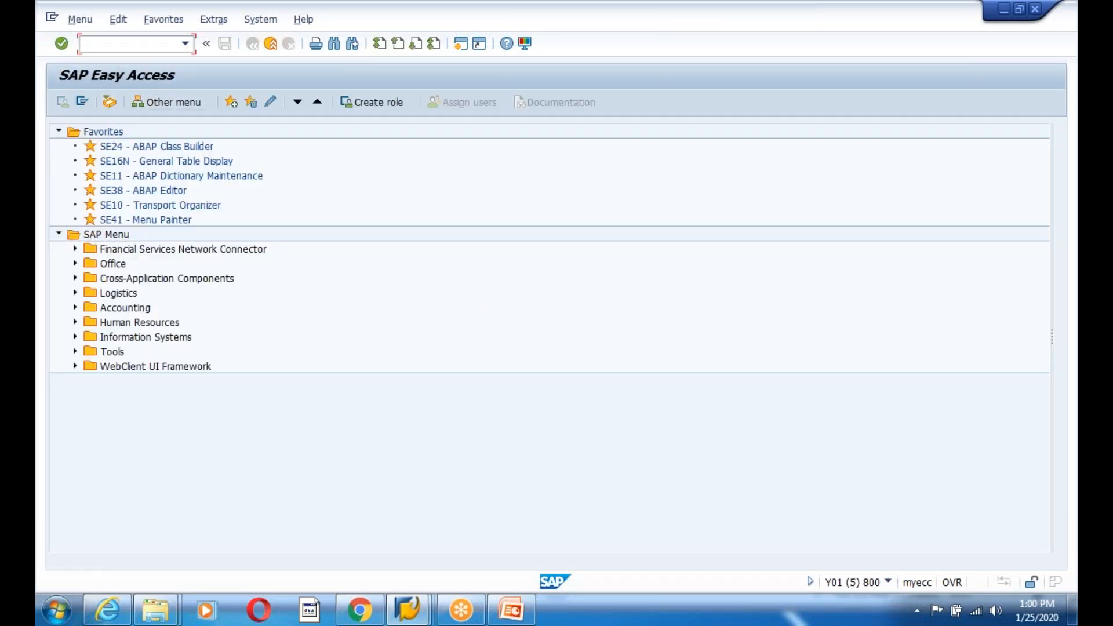
- Open partner profile ZIFFU810 and delete its MATMAS outbound parameter
key(Return)
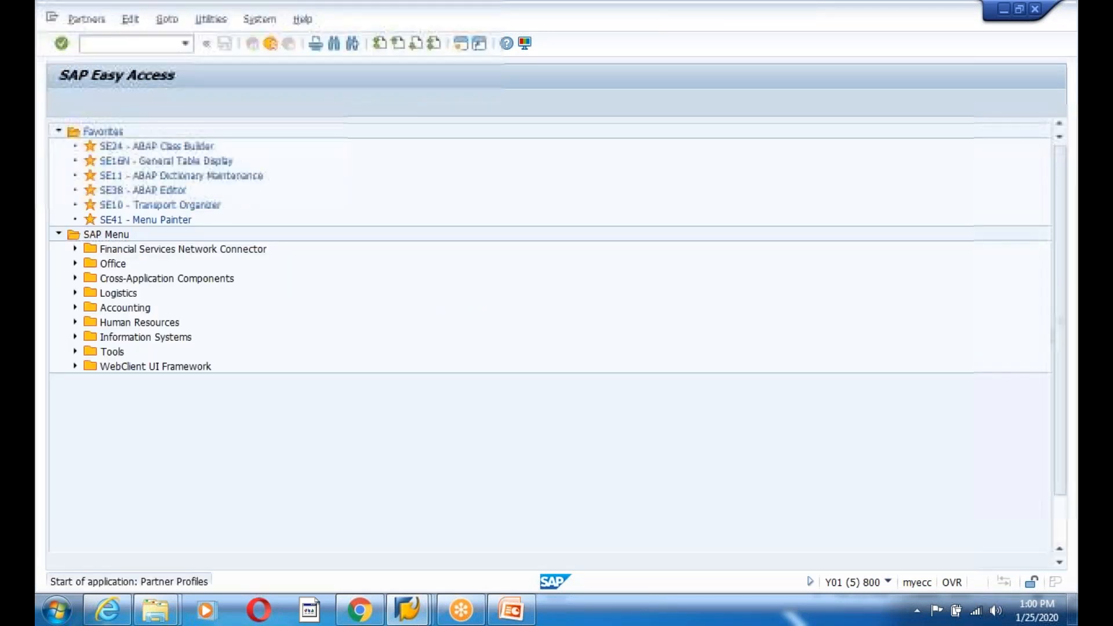
click(76, 232)
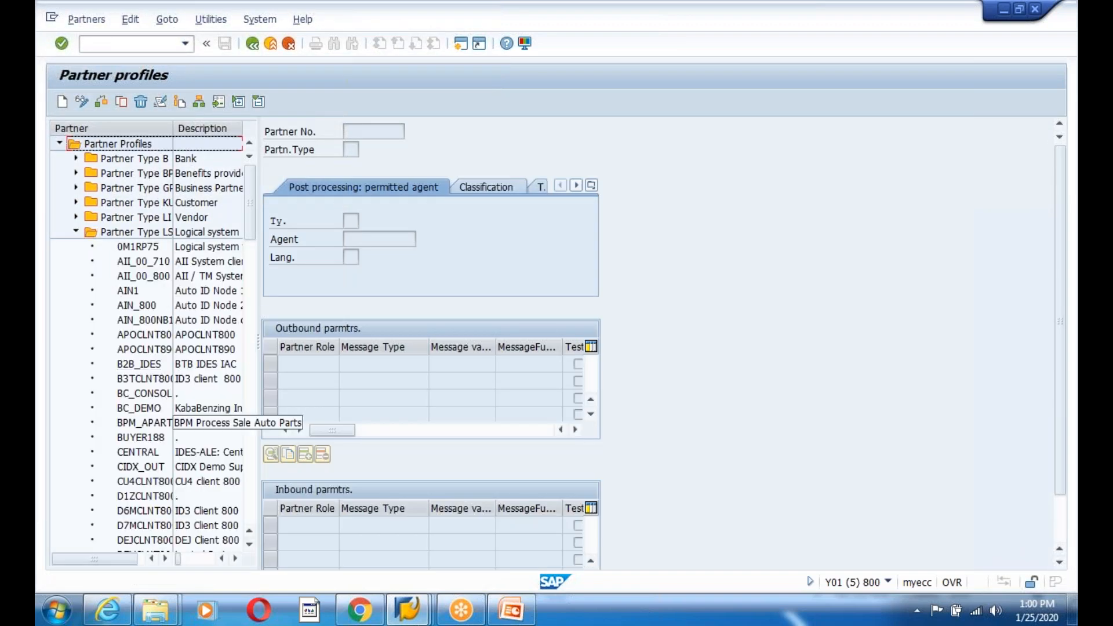
drag(252, 208, 255, 559)
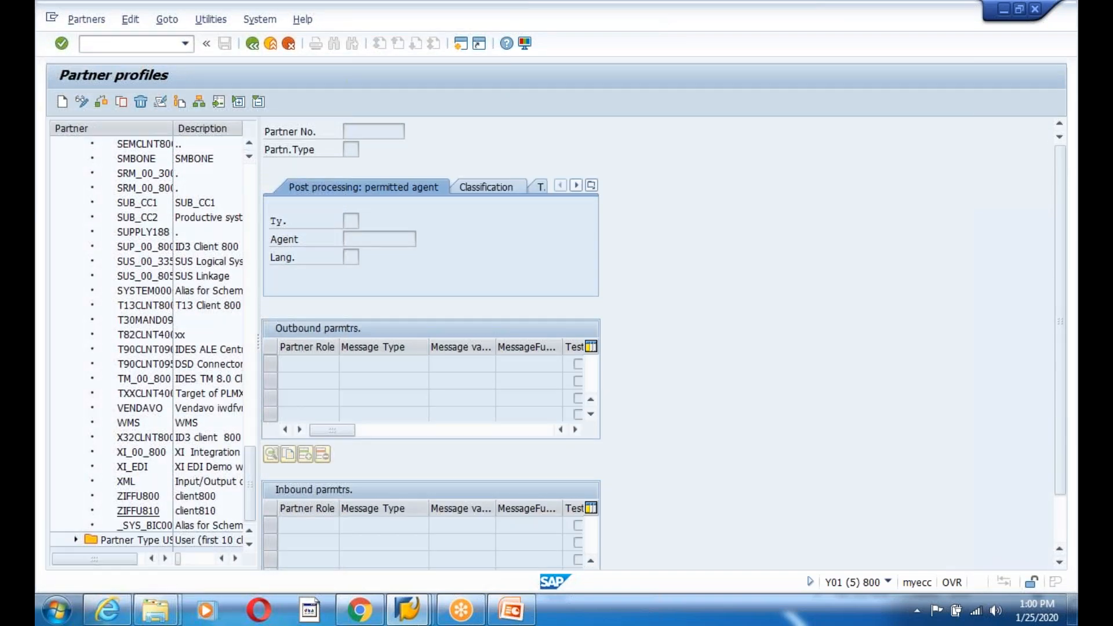
double_click(133, 513)
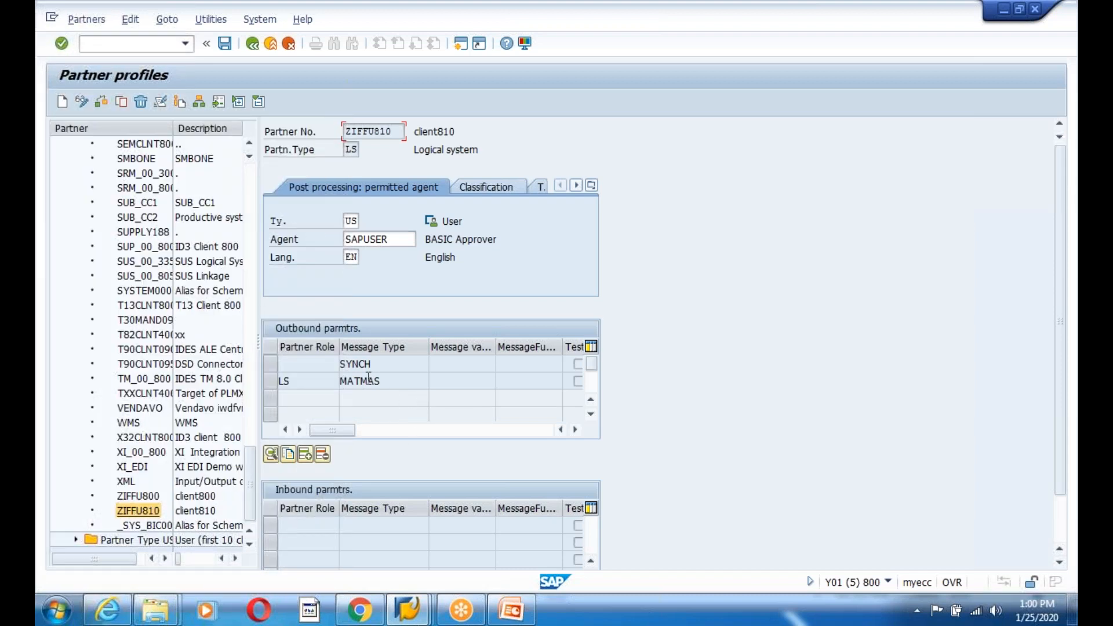
click(273, 383)
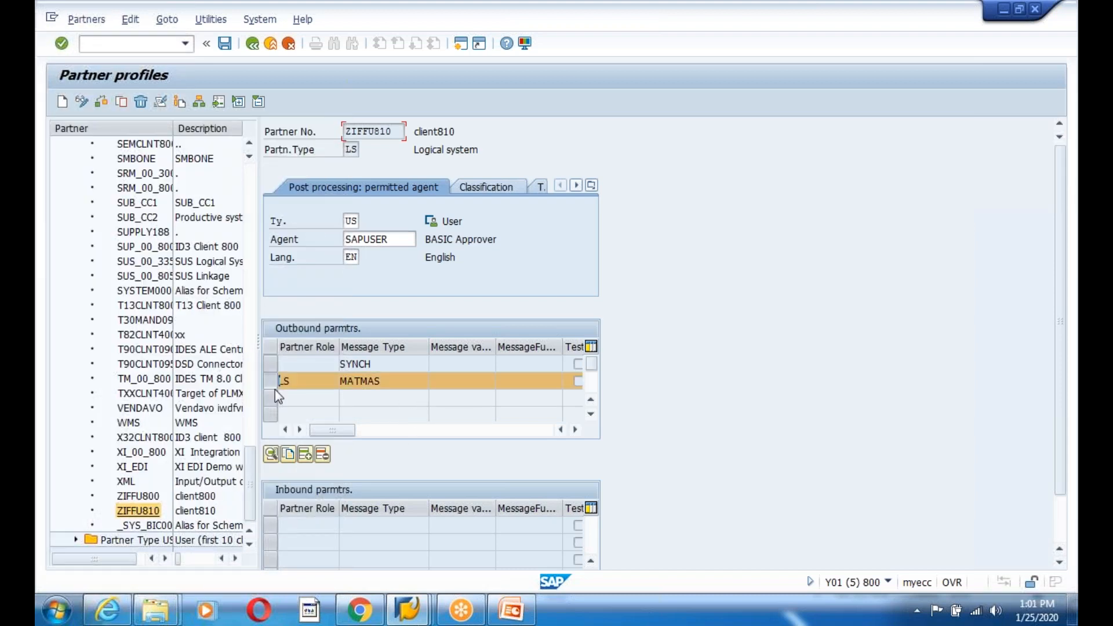
click(323, 455)
click(256, 300)
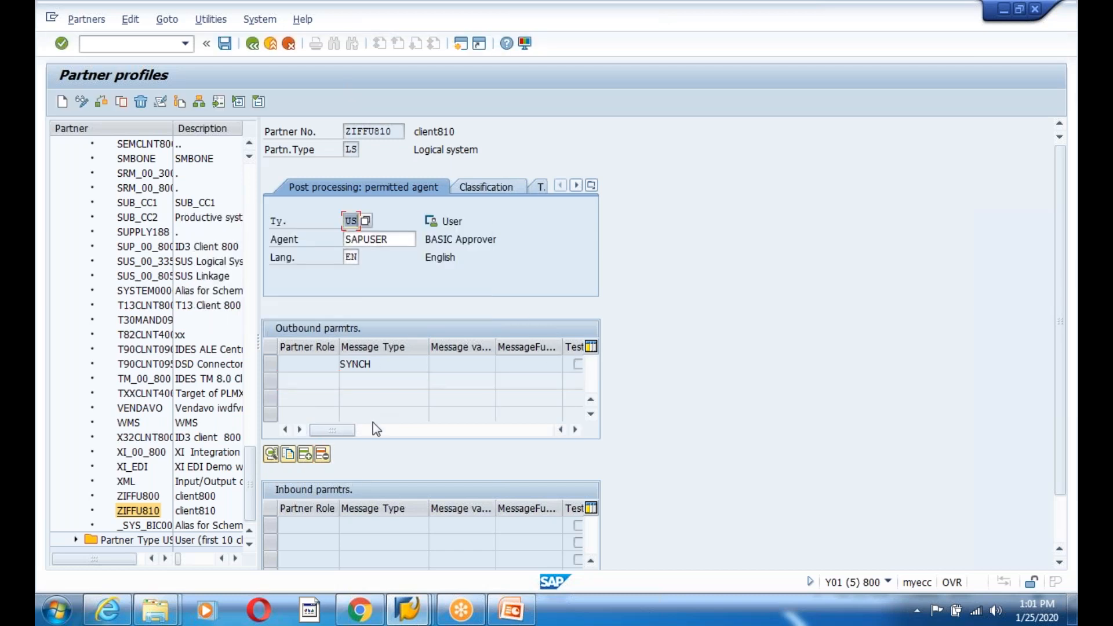
- Create a MATMAS outbound parameter with port A000000066, basic type MATMAS05, package size 100, and save
click(304, 454)
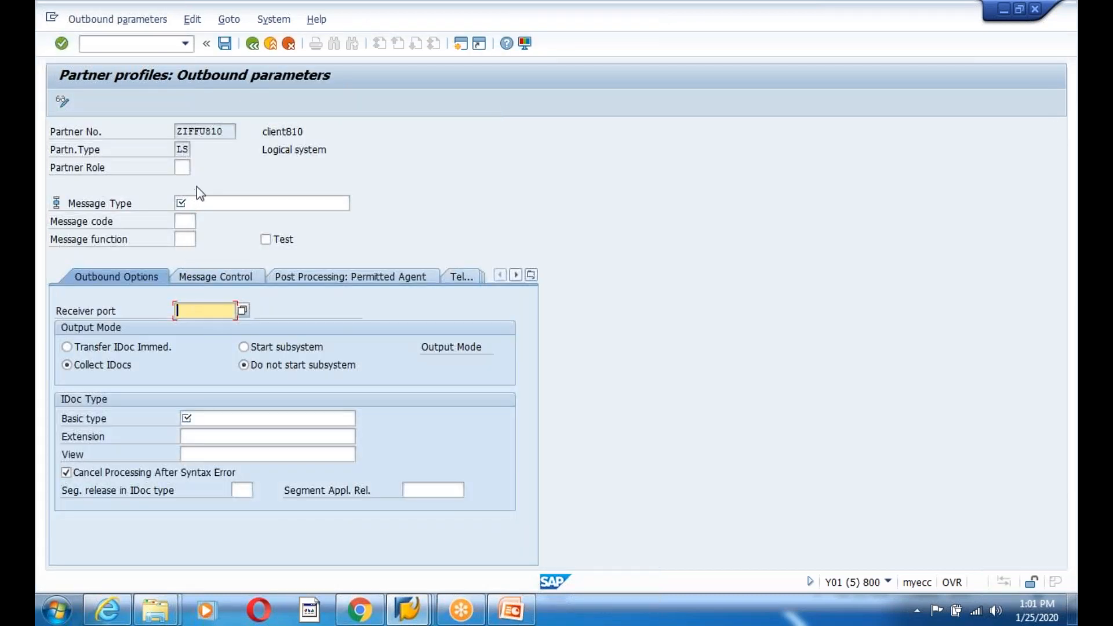
click(193, 204)
text(SYNCH)
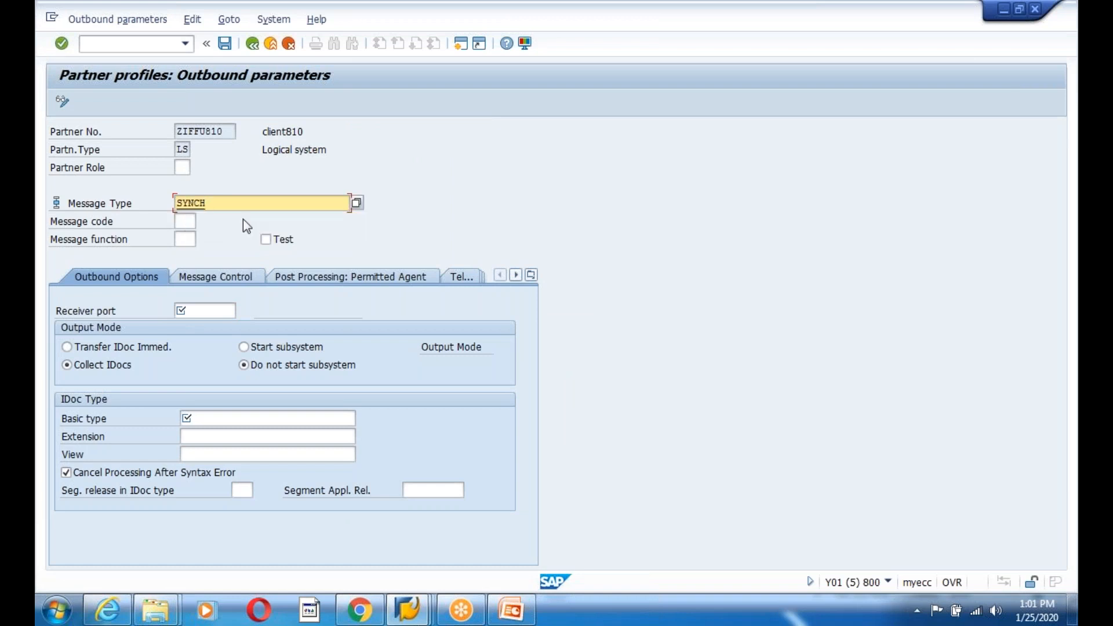
key(BackSpace)
key(BackSpace)
key(BackSpace)
key(BackSpace)
key(BackSpace)
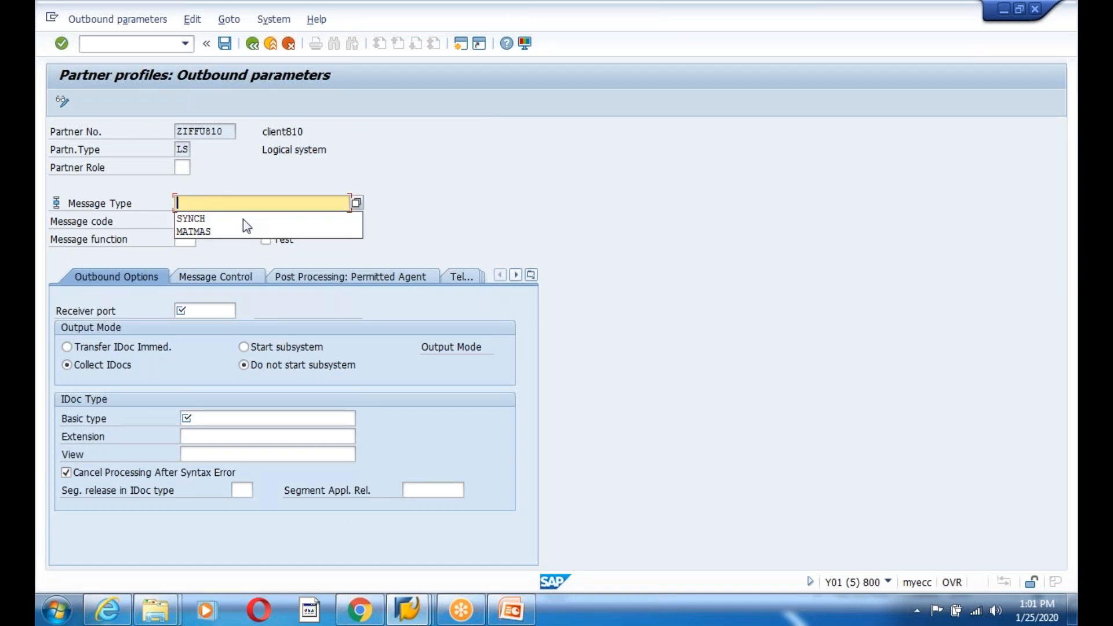
click(225, 231)
click(215, 311)
click(214, 326)
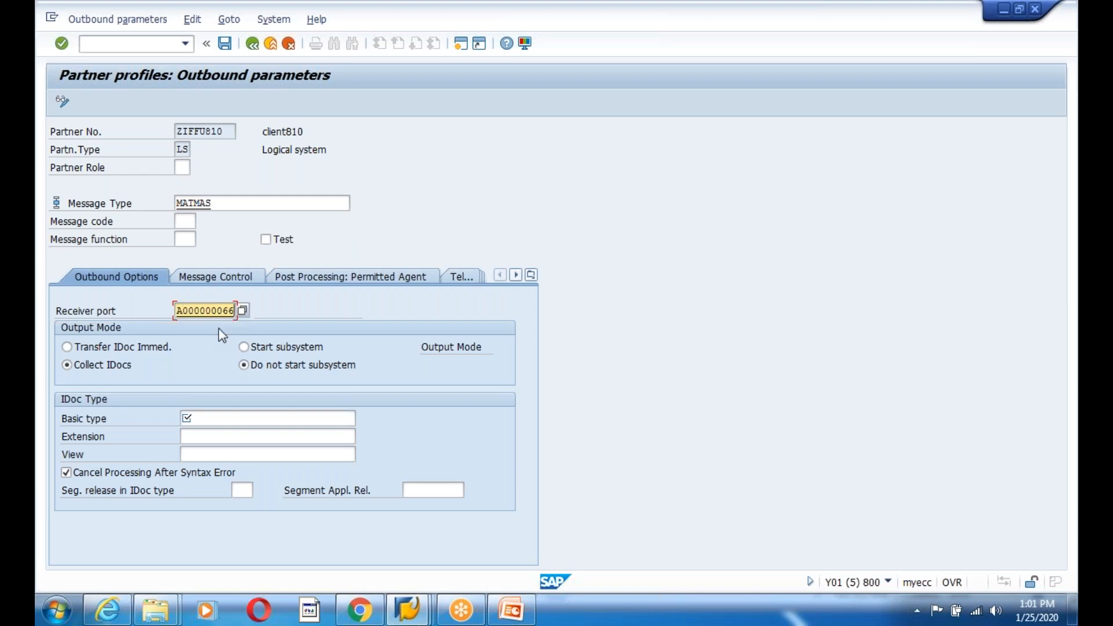
click(210, 419)
click(199, 470)
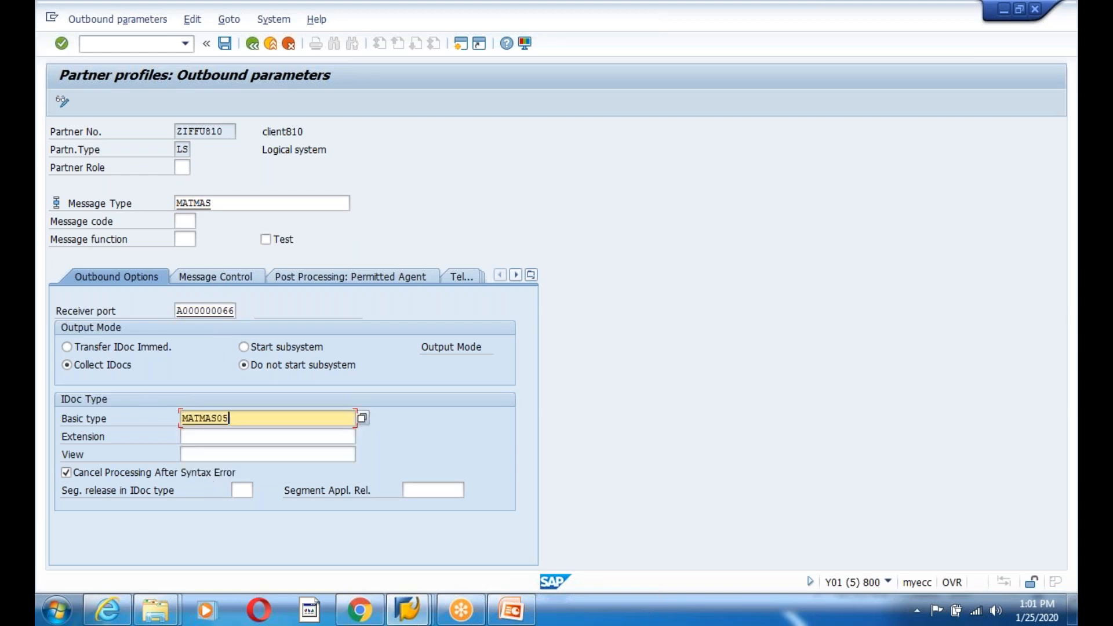
click(225, 43)
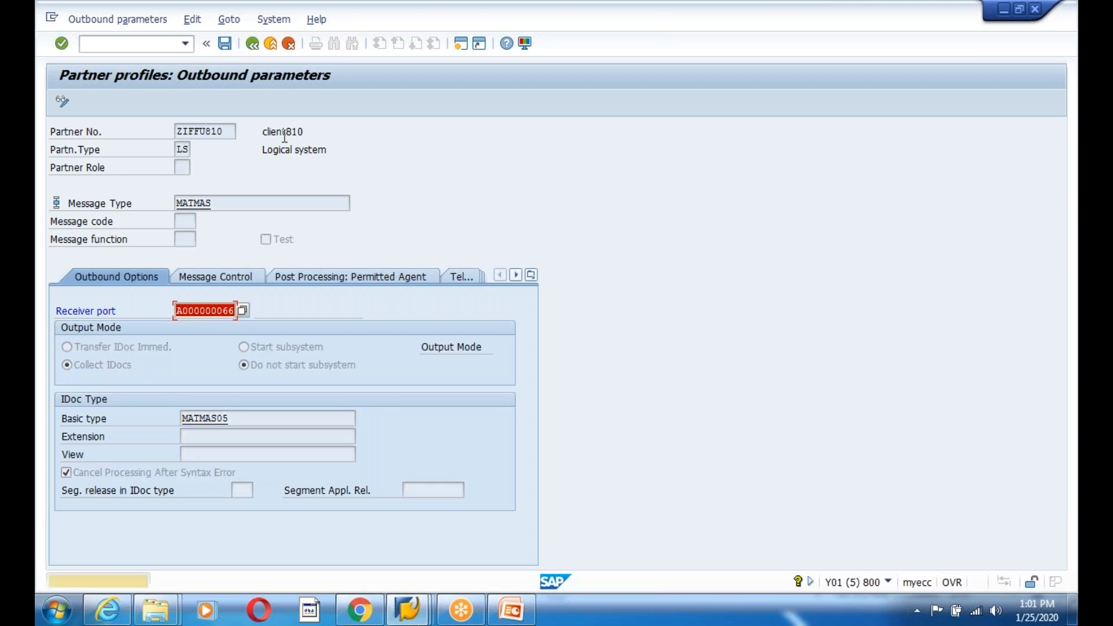
key(Return)
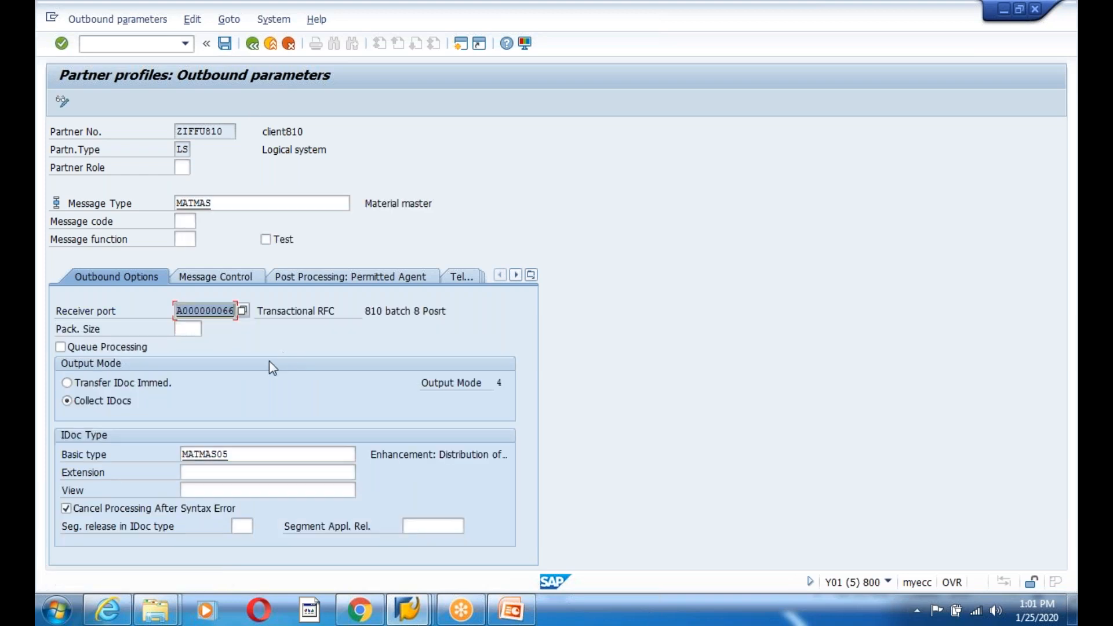
click(187, 329)
click(224, 43)
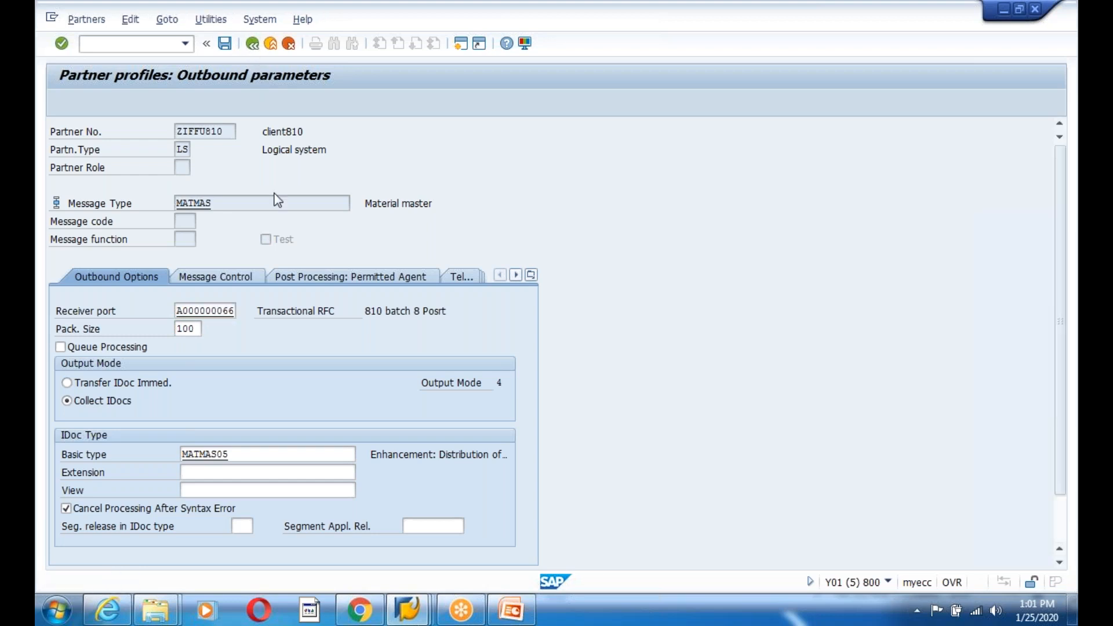
- Re-save the SYNCH outbound parameter and review both outbound entries
key(F3)
double_click(371, 379)
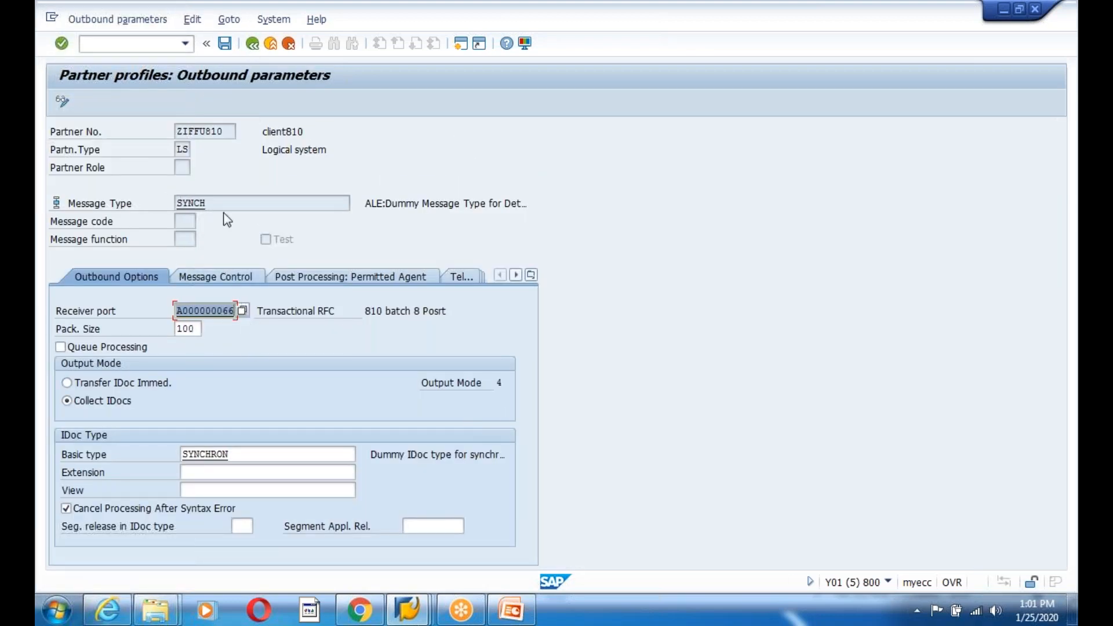
click(242, 453)
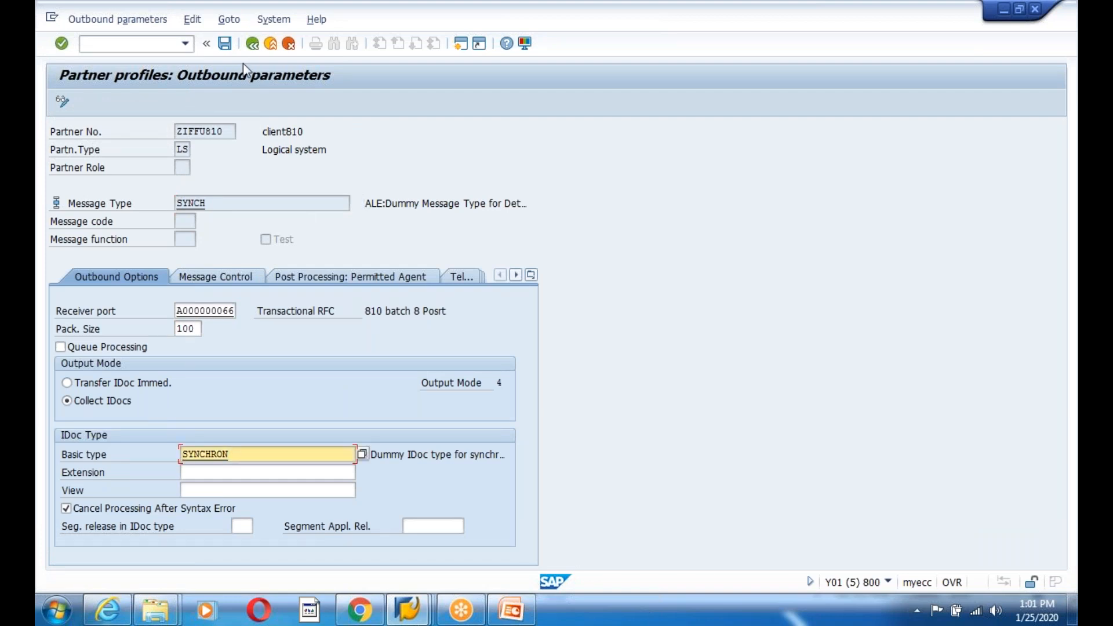
click(225, 43)
click(270, 43)
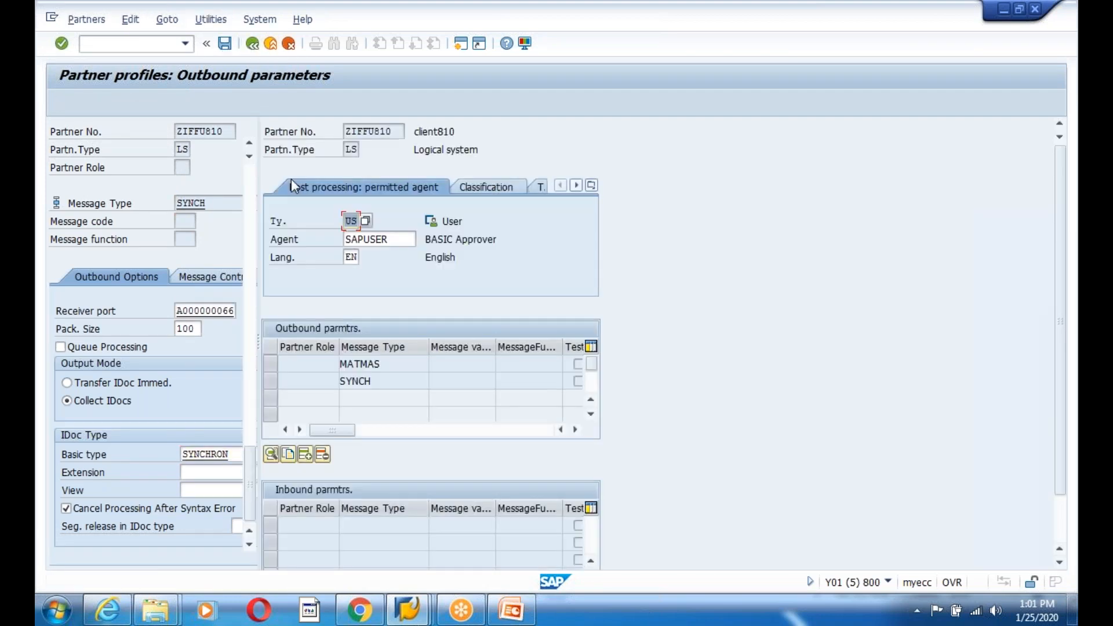
click(380, 364)
click(356, 382)
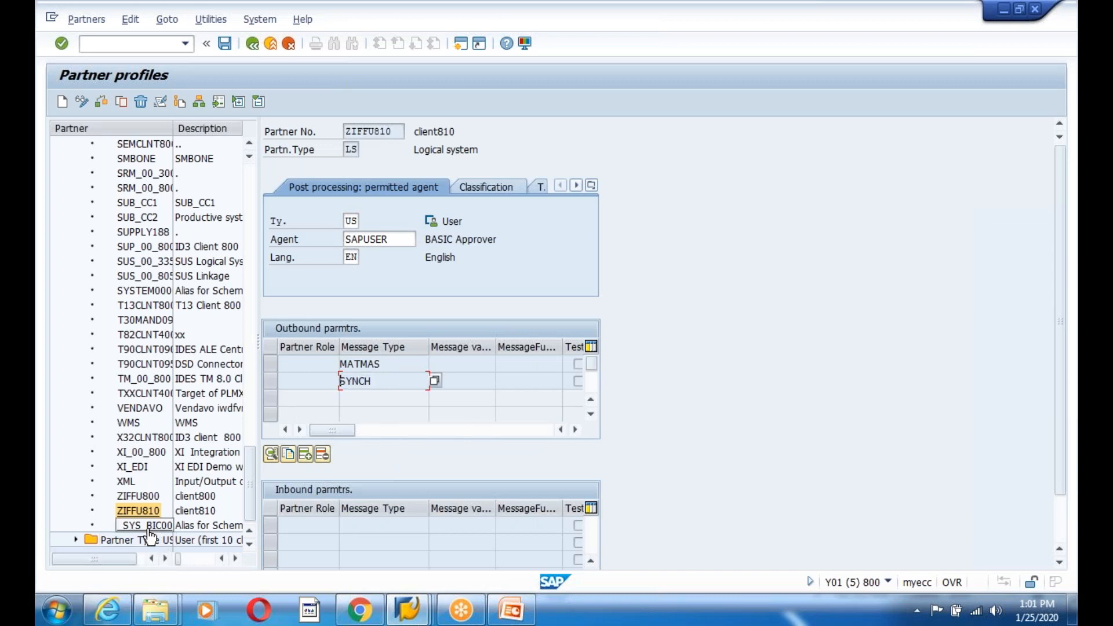
- Delete the ZIFFU800 partner profile in client 800
click(145, 497)
click(149, 503)
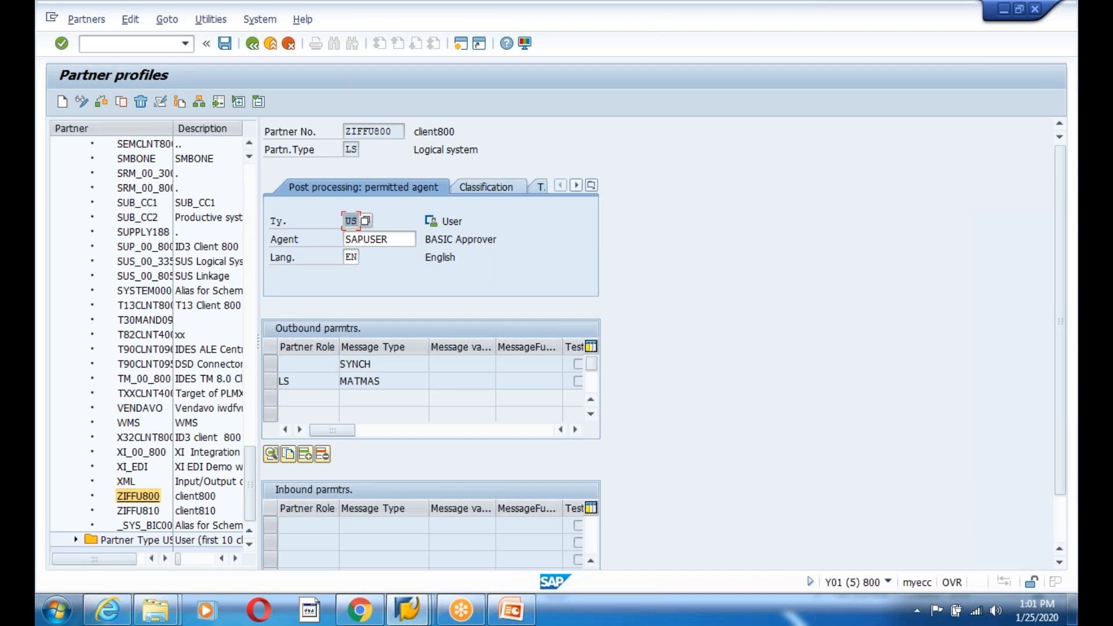
click(140, 102)
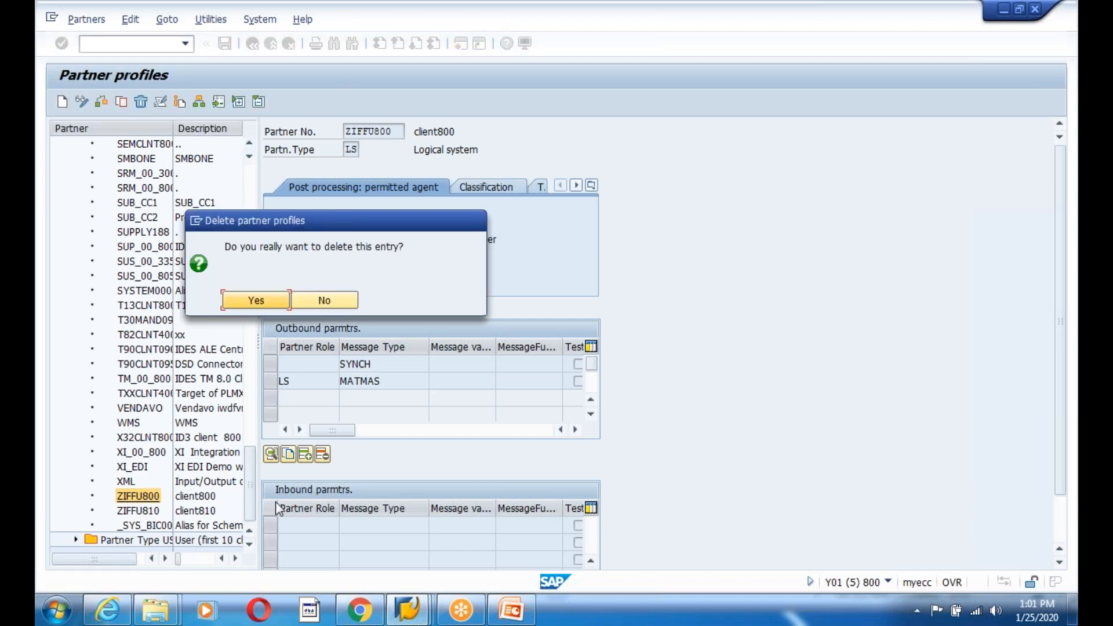
click(252, 300)
- Check ZIFFU810's MATMAS and SYNCH outbound rows, then switch to the client 810 session
double_click(137, 510)
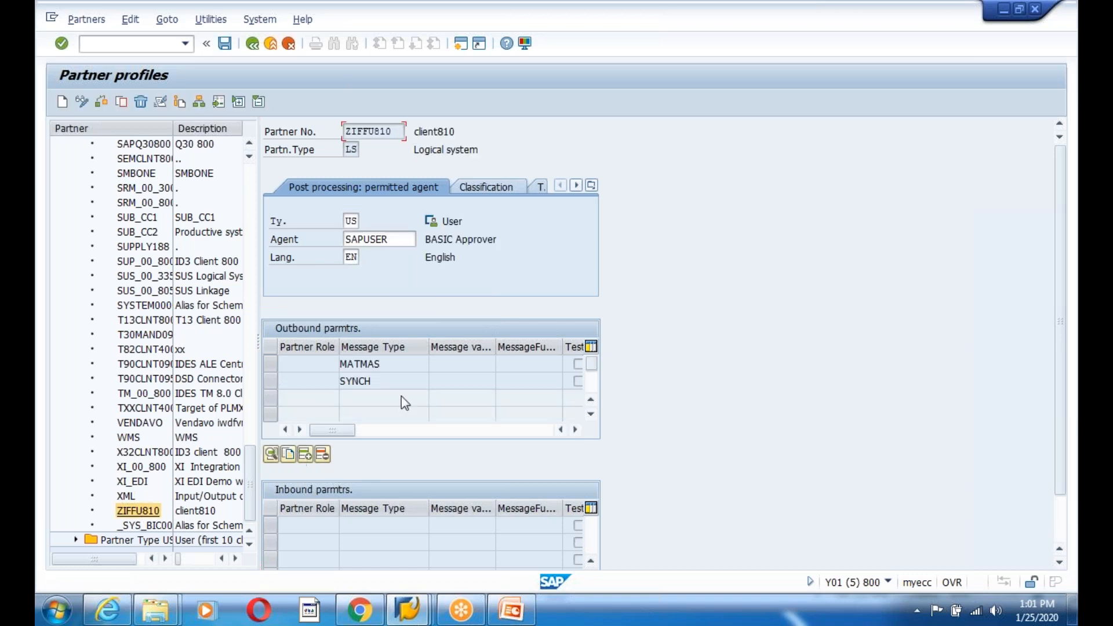
click(354, 365)
click(395, 384)
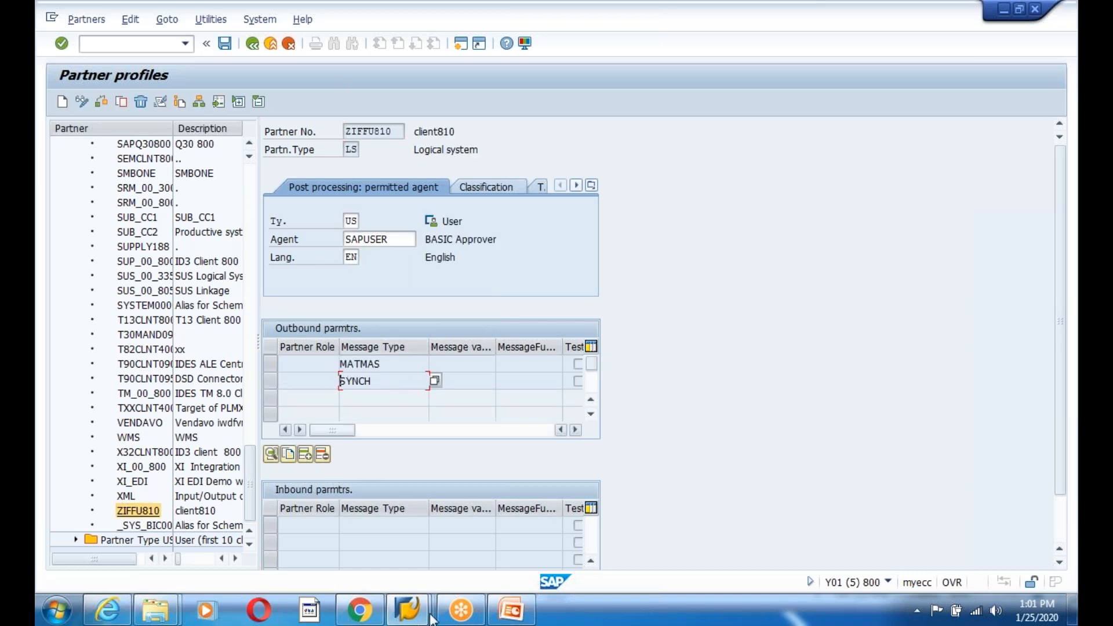
mouse_move(407, 618)
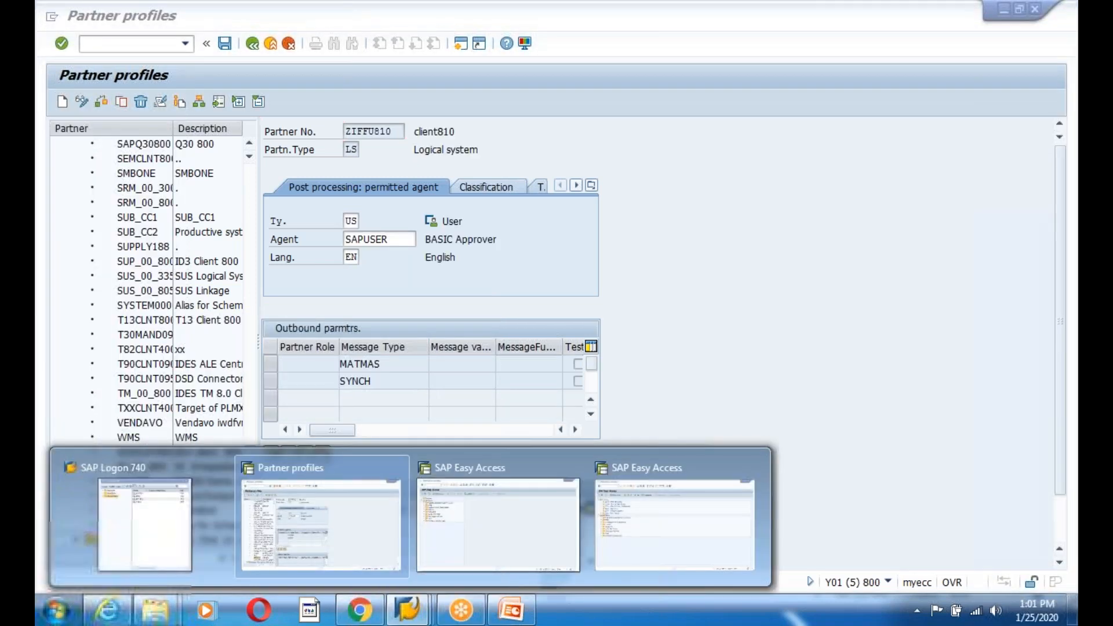
click(472, 546)
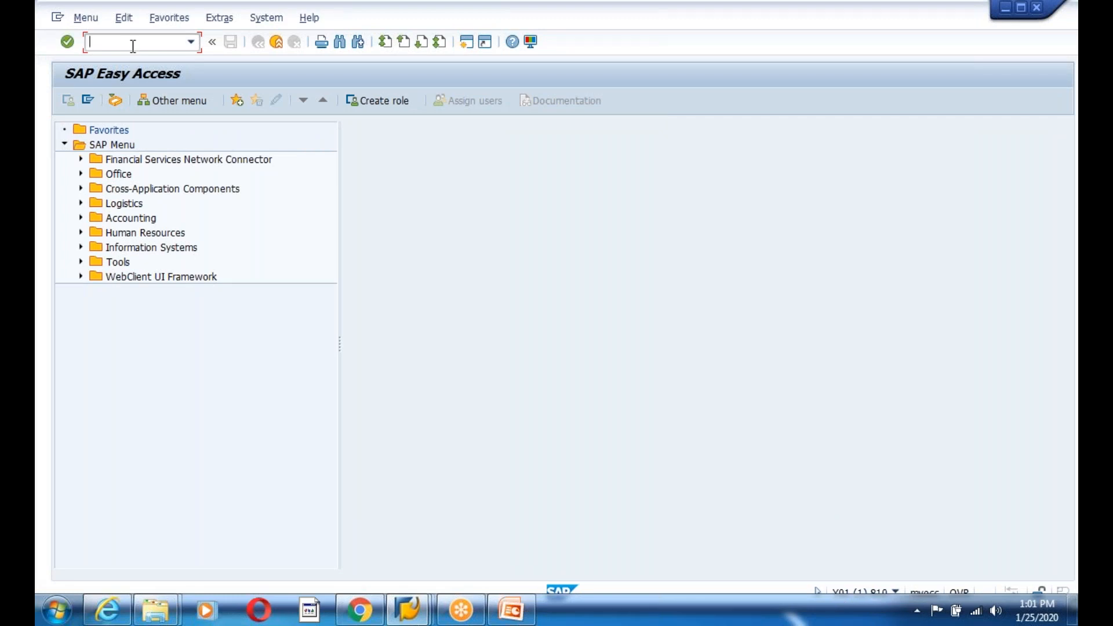
- In client 810's WE20, open partner ZIFFU800's inbound MATMAS parameter details
text(we20)
key(Return)
click(81, 231)
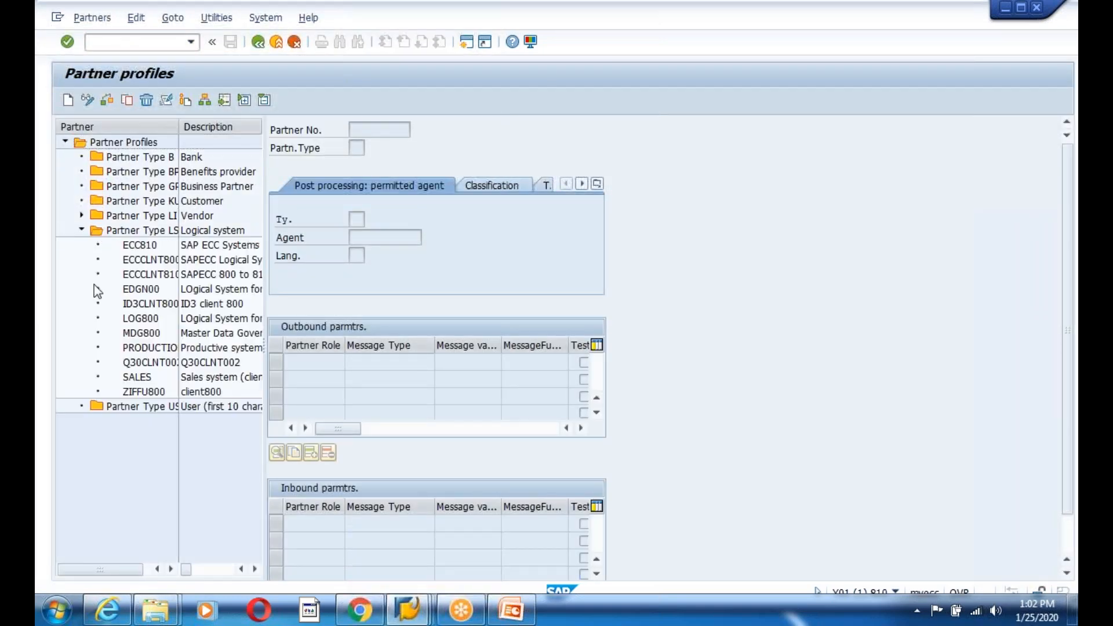
double_click(142, 392)
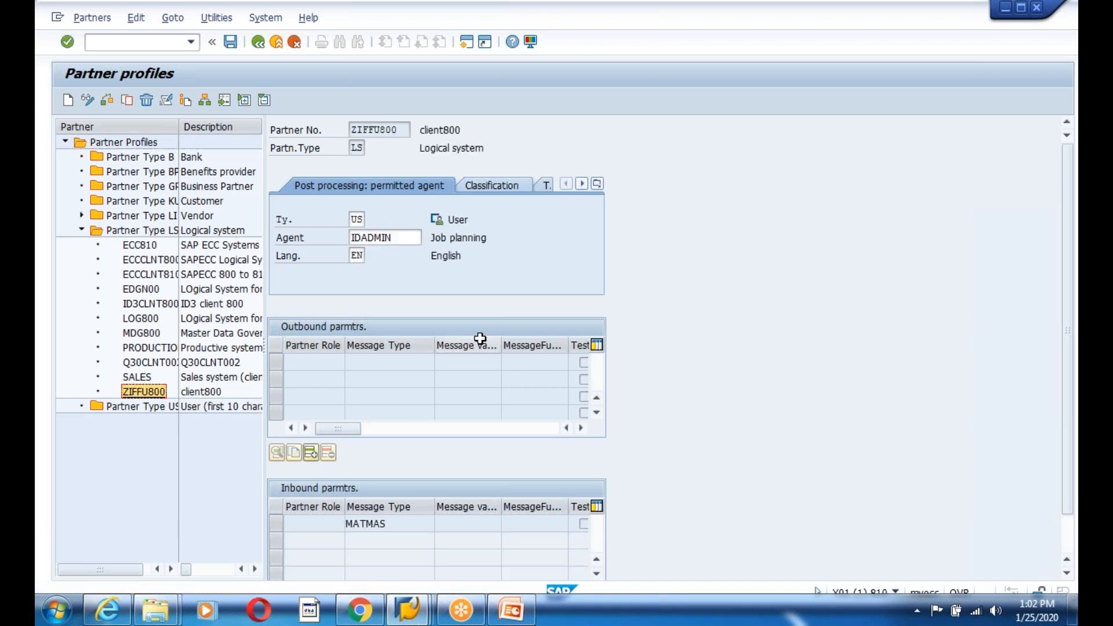
click(399, 527)
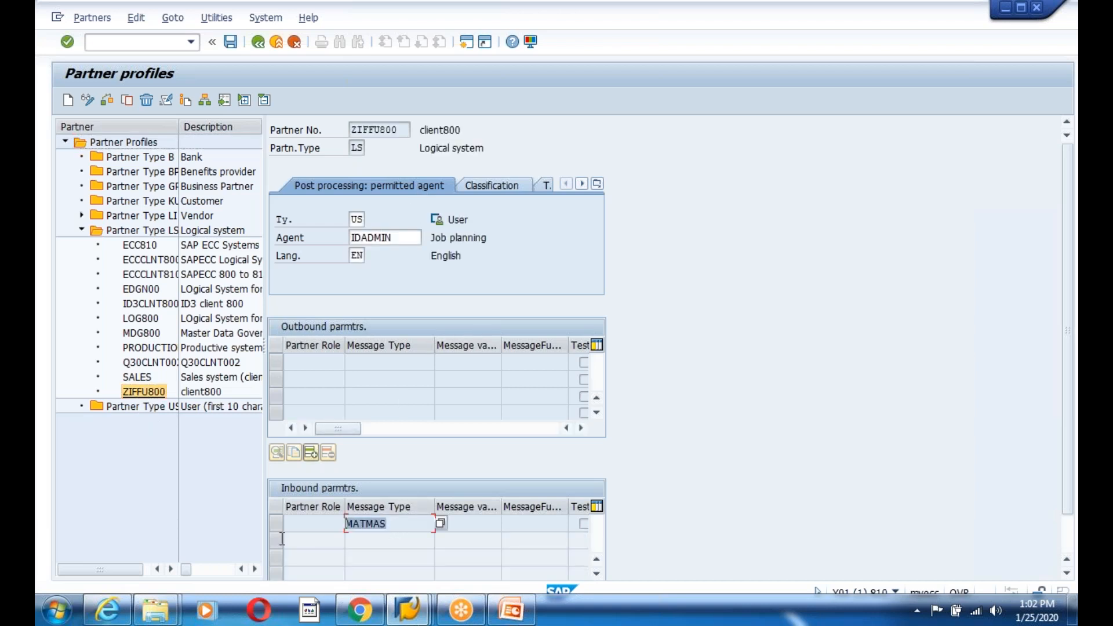
click(319, 545)
double_click(374, 528)
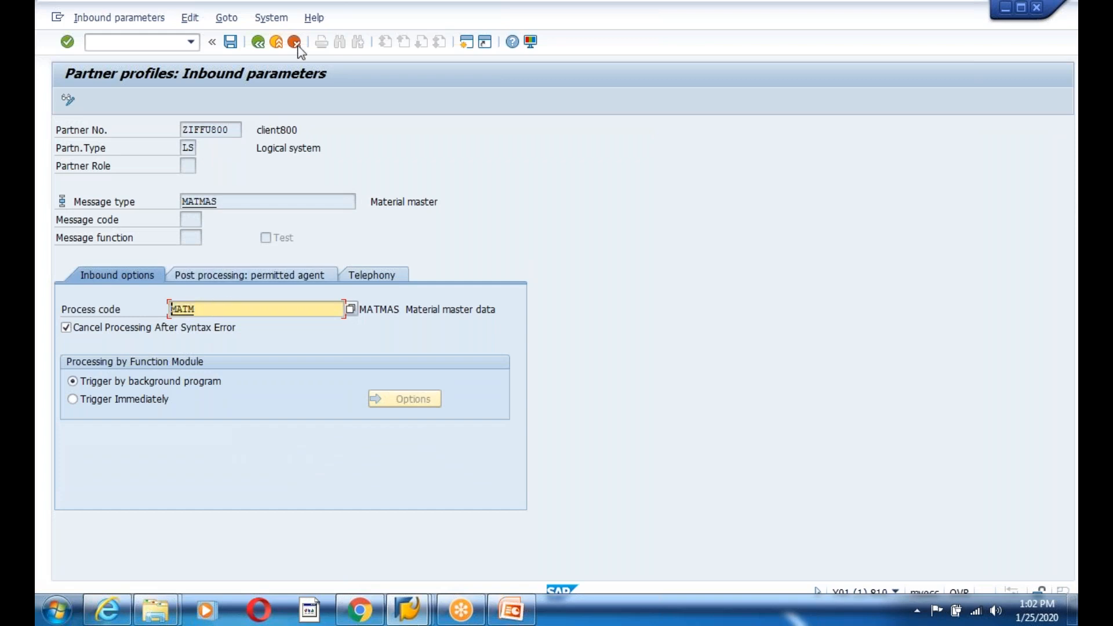
- Return to the main menu and switch to the client 800 partner profiles window
click(258, 42)
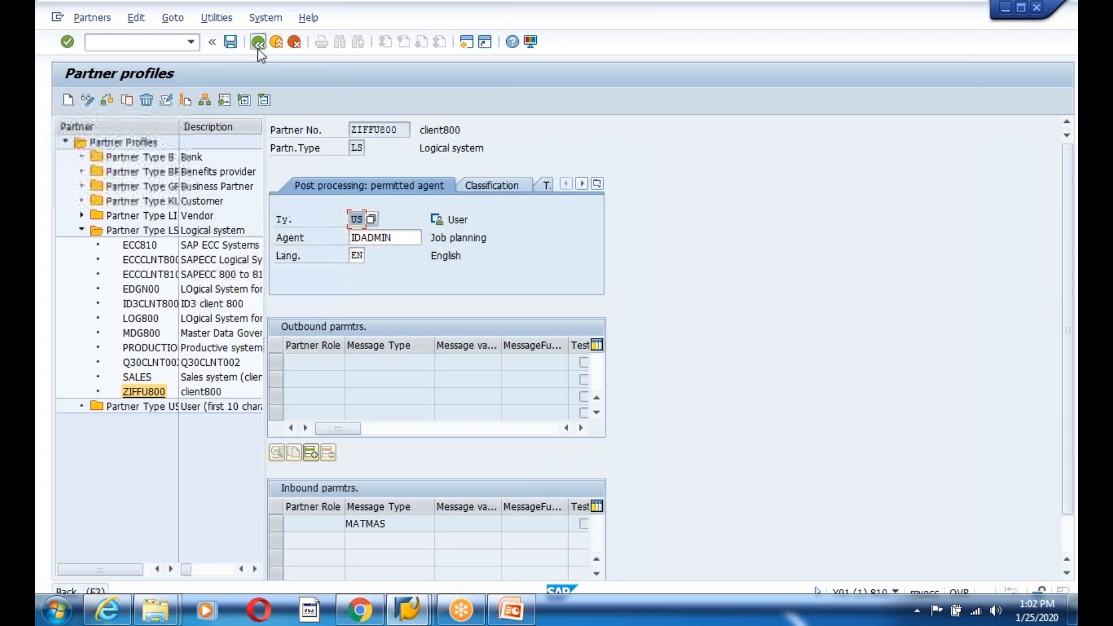
click(258, 42)
mouse_move(417, 615)
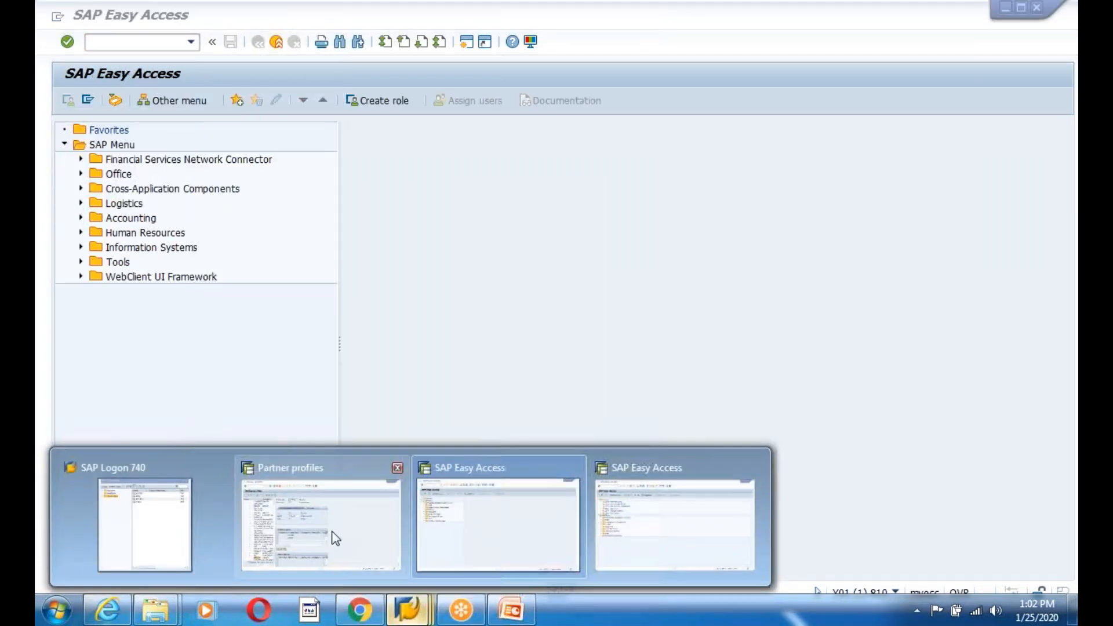
click(327, 532)
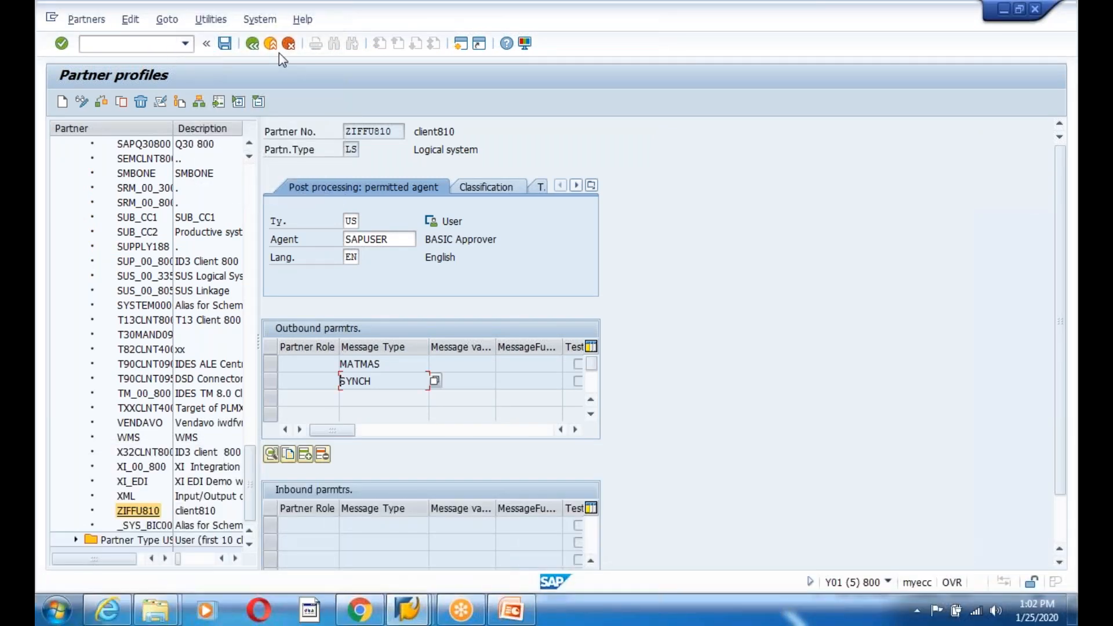
- View the BD54 logical systems list, then launch BD64 distribution model maintenance
click(251, 43)
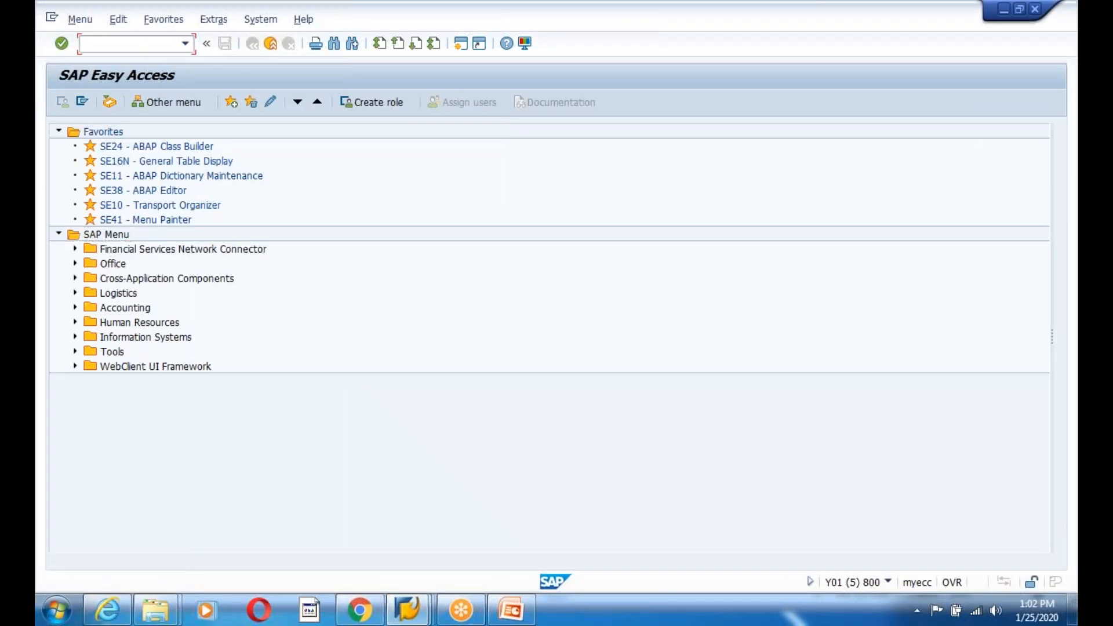
key(Return)
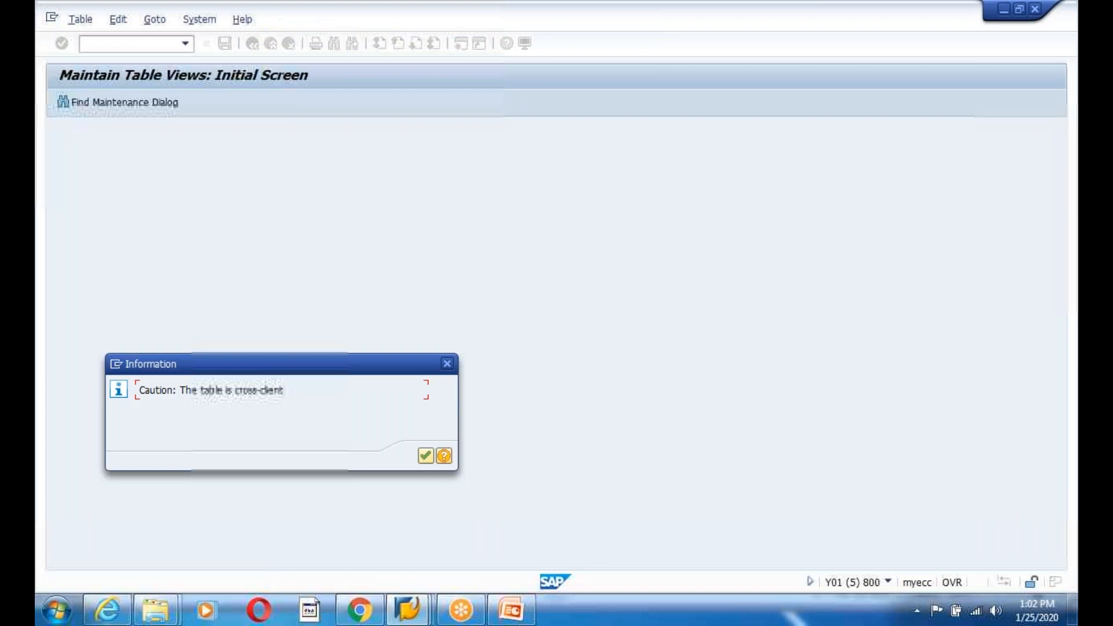
key(Return)
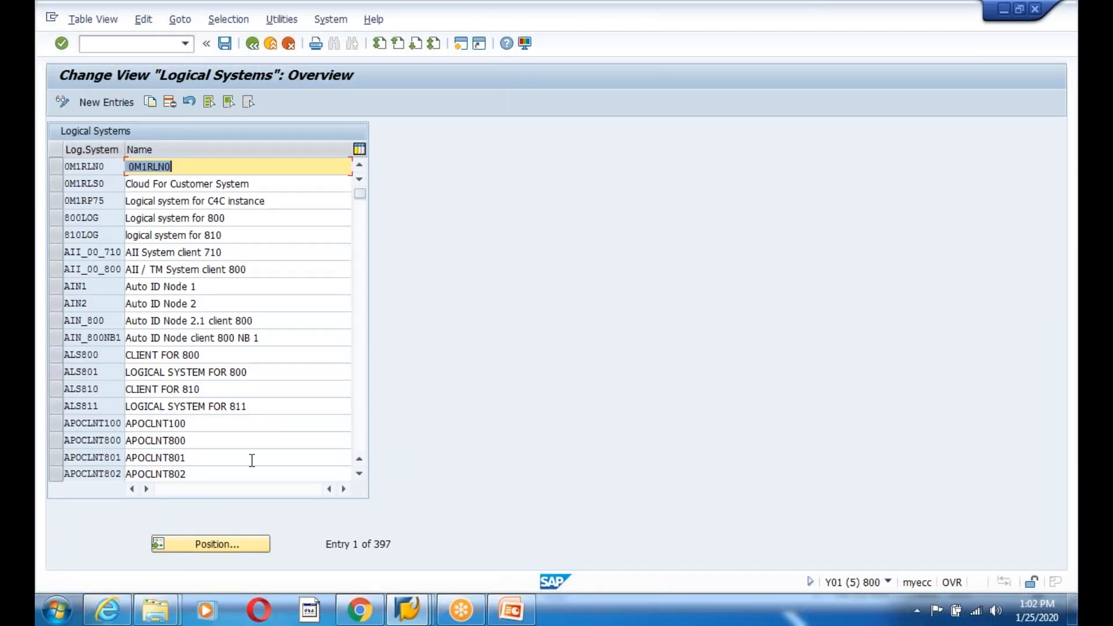
click(254, 45)
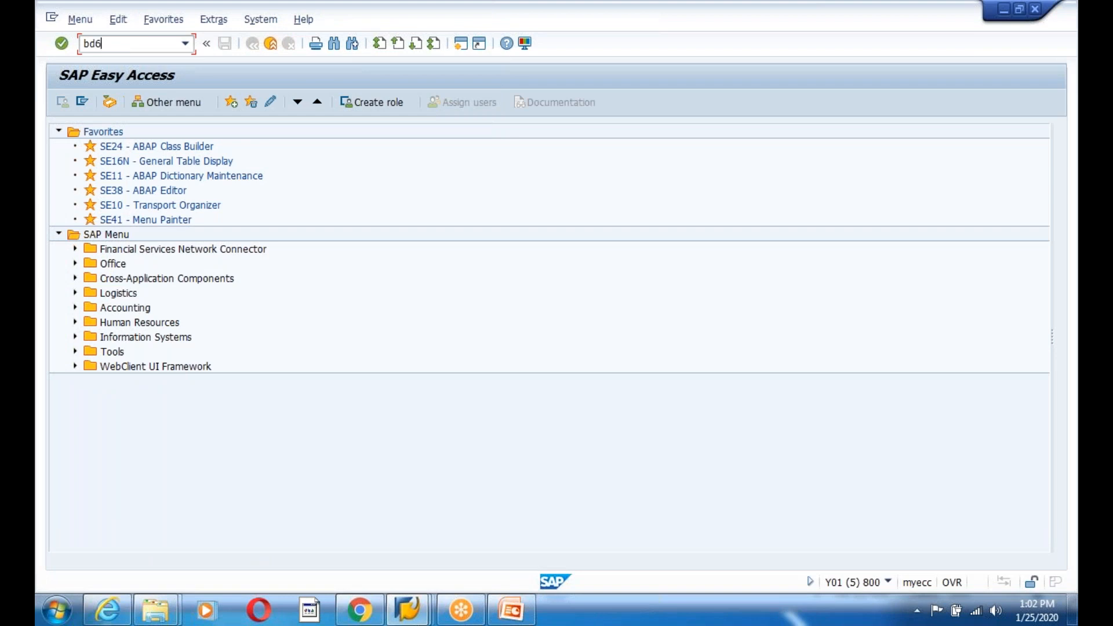
key(Return)
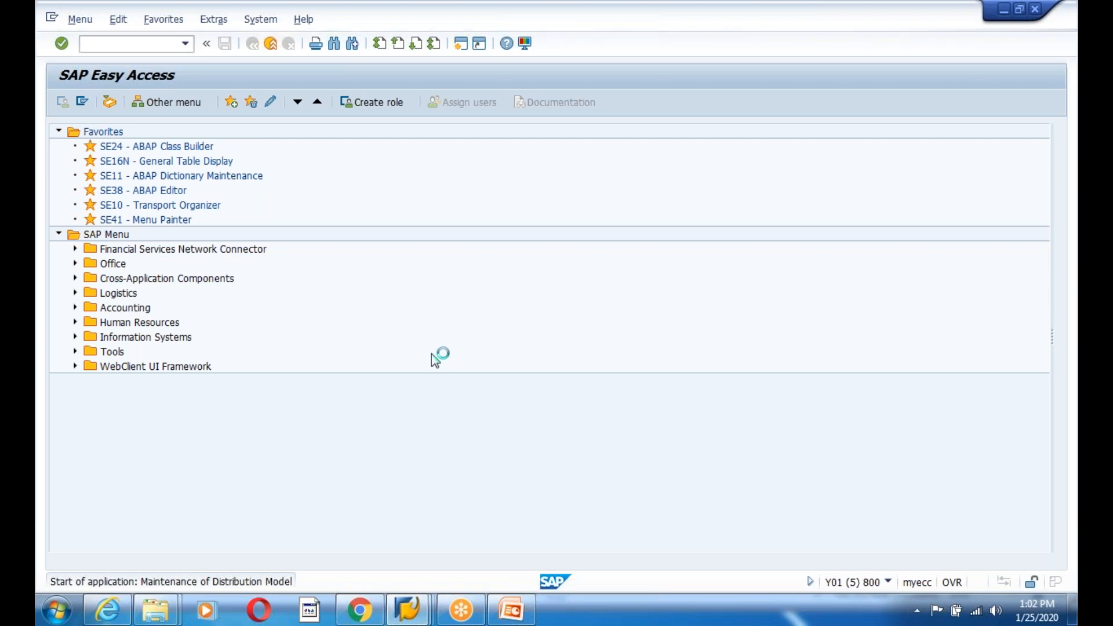
- Expand the client800–client810 model view and switch the distribution model to change mode
click(110, 474)
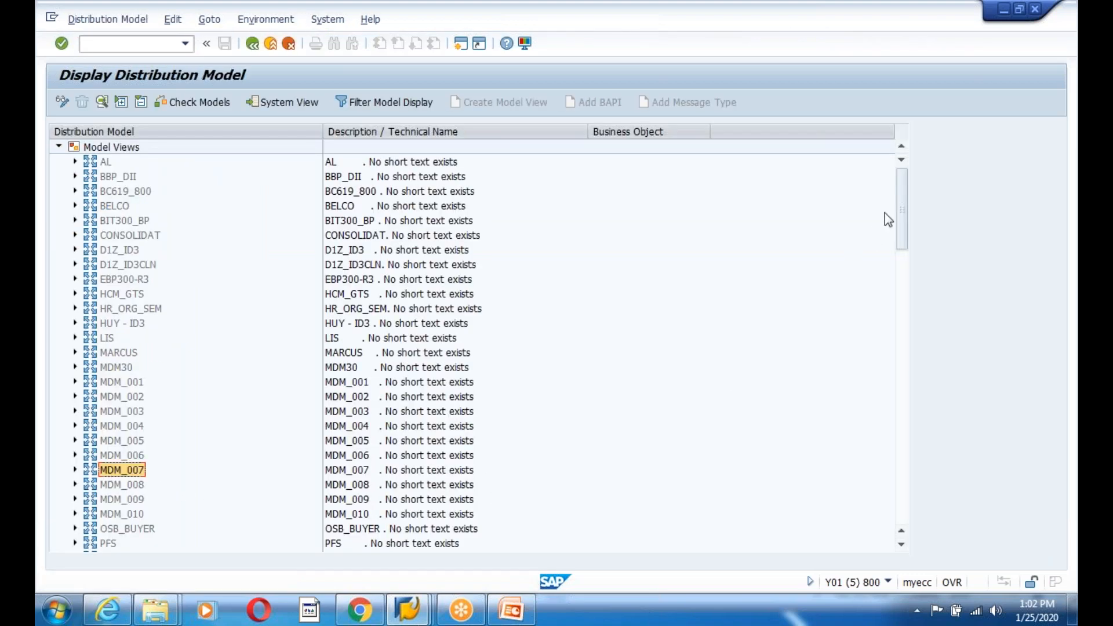
drag(902, 210, 932, 509)
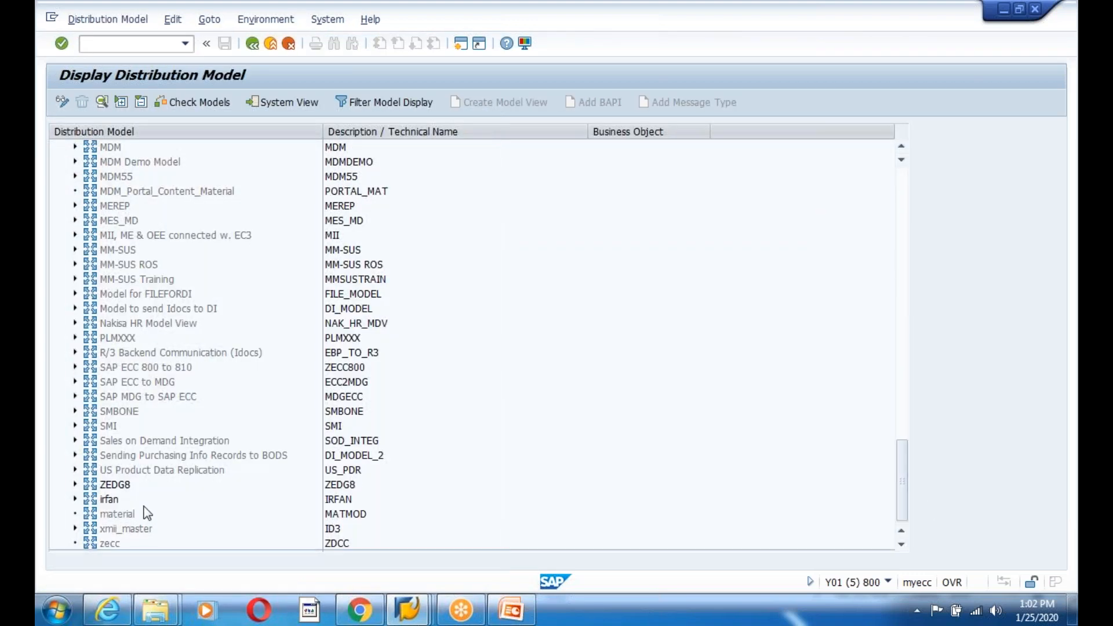
click(75, 498)
click(109, 500)
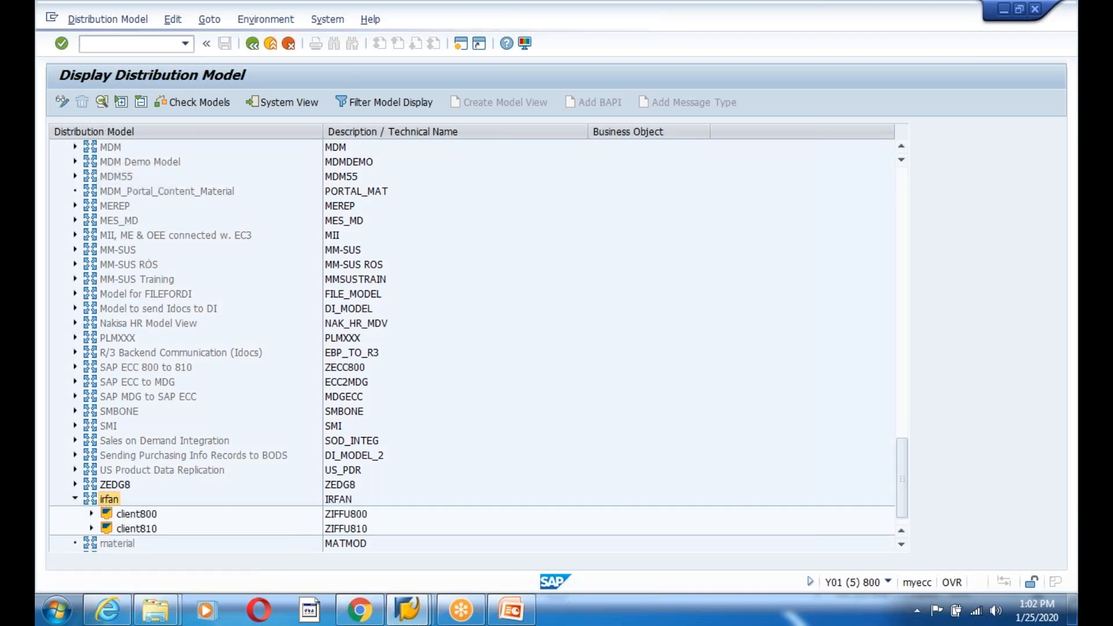
click(62, 102)
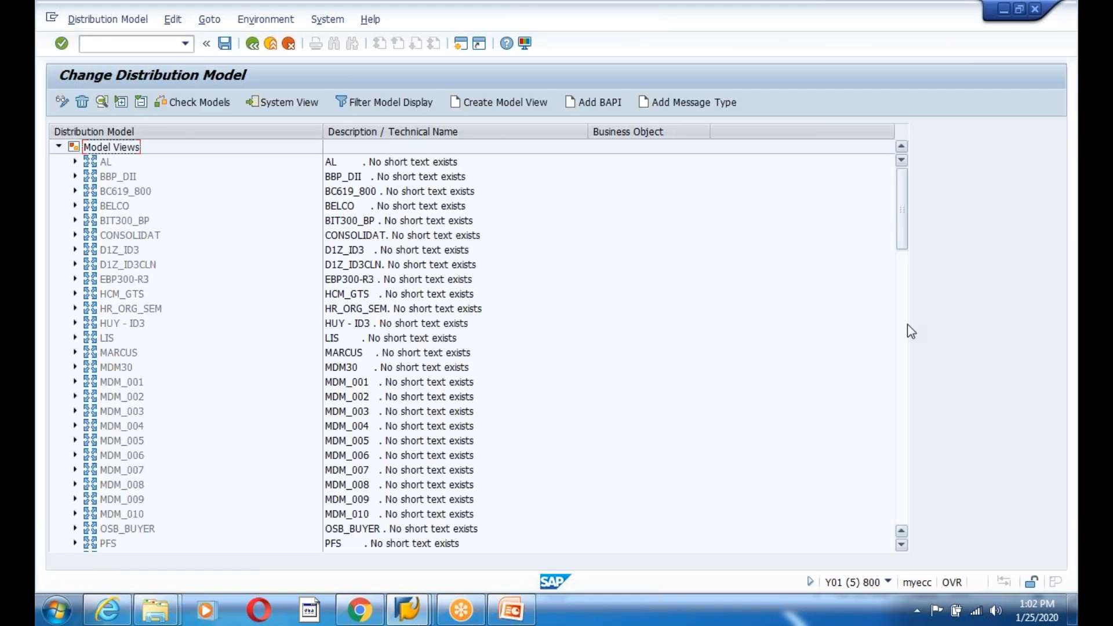
- Delete the client800–client810 and ZEDG8 model views and save the distribution model
drag(902, 213, 903, 481)
click(110, 500)
click(82, 102)
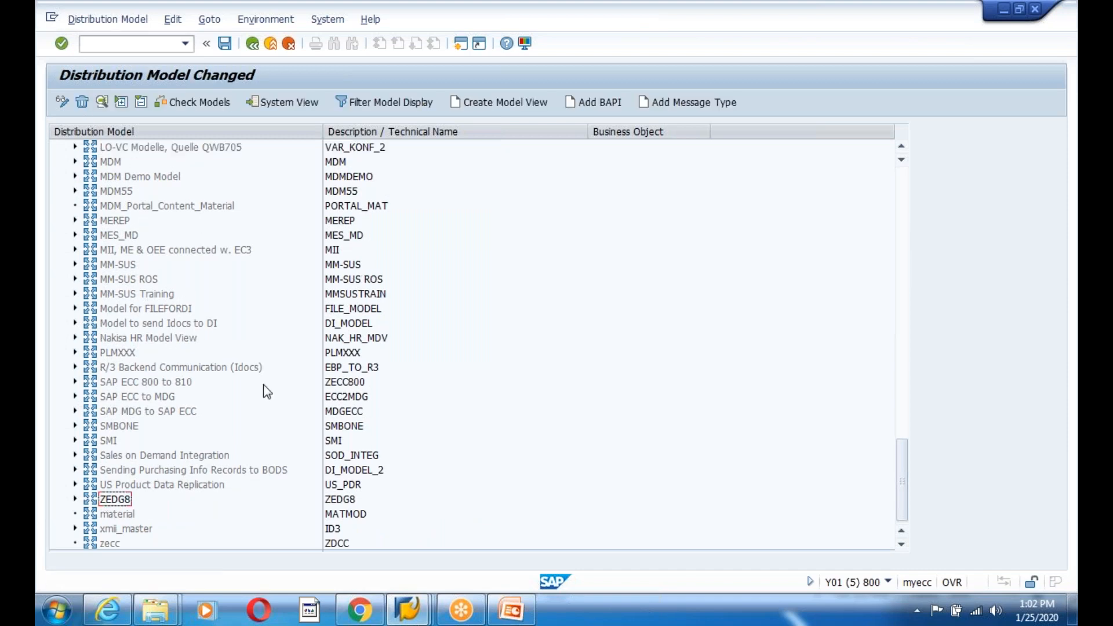
click(123, 500)
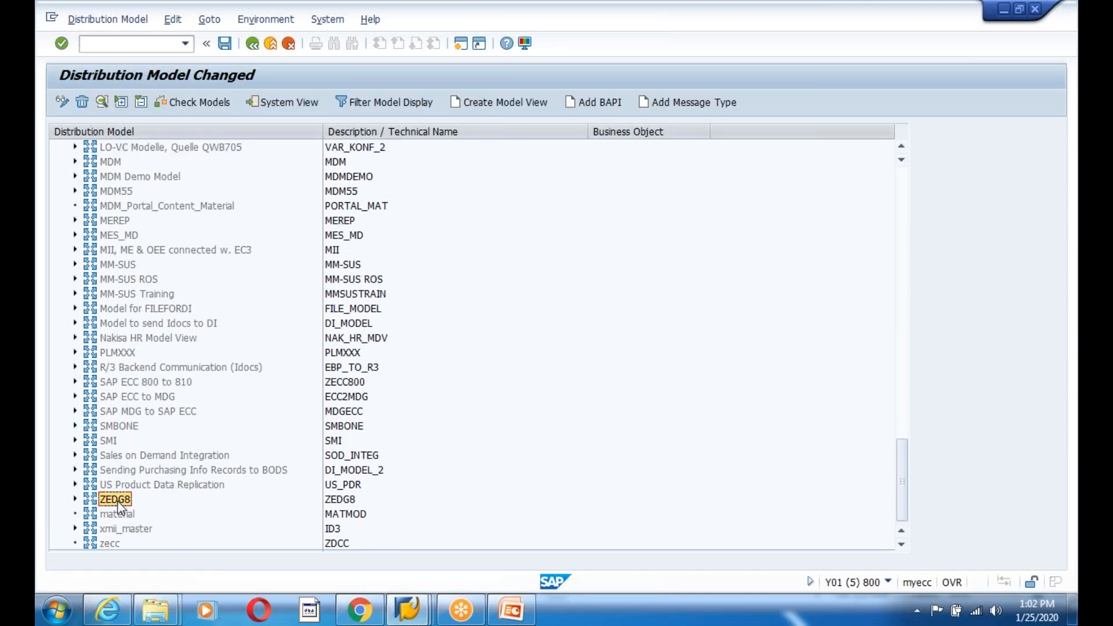
click(81, 102)
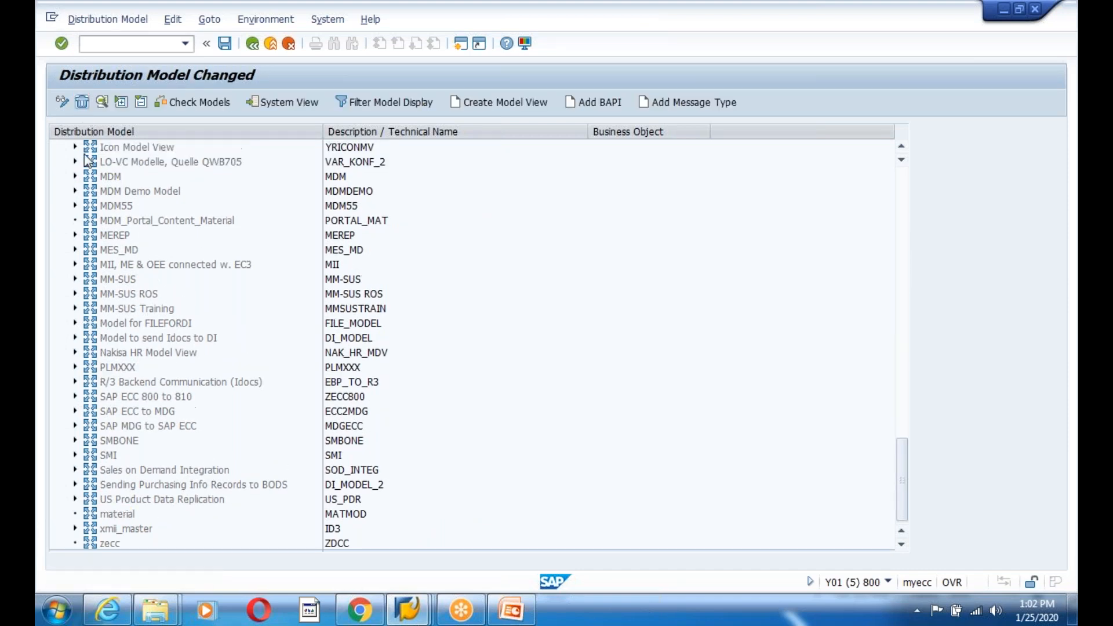
click(225, 43)
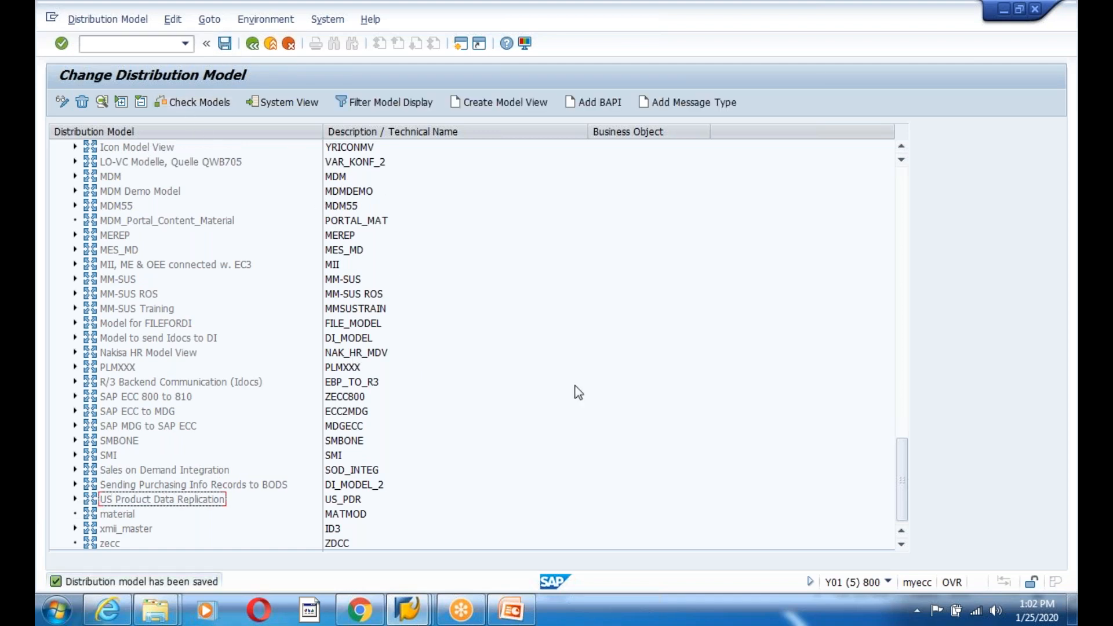
- Create the new model view ZEDGNEW and select it in the distribution model
click(500, 103)
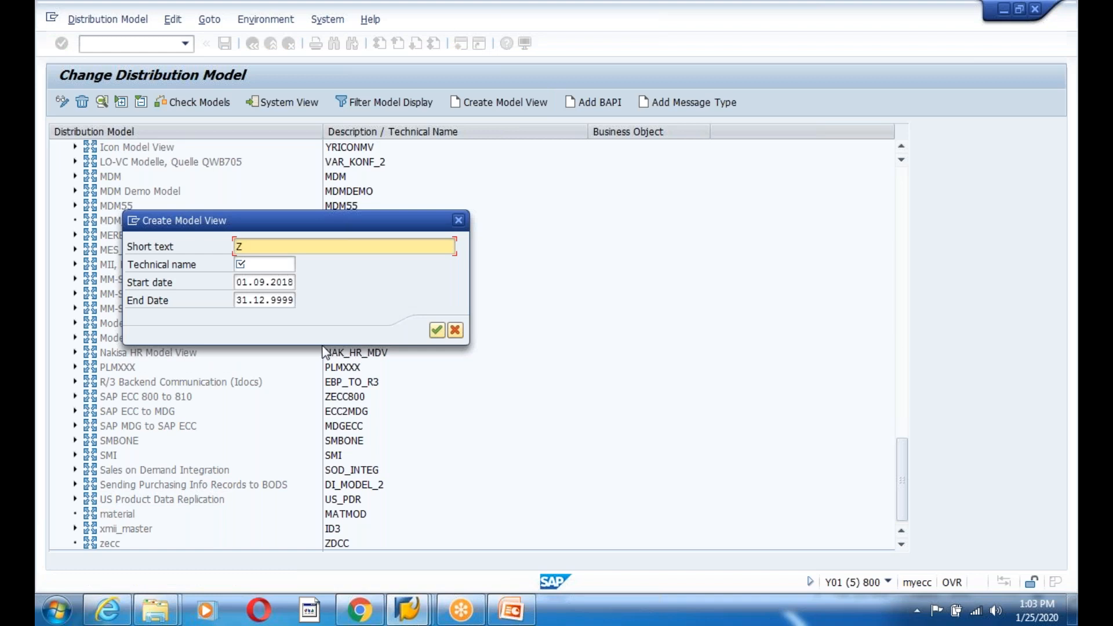
click(247, 263)
text(ZEDGNEW)
click(436, 331)
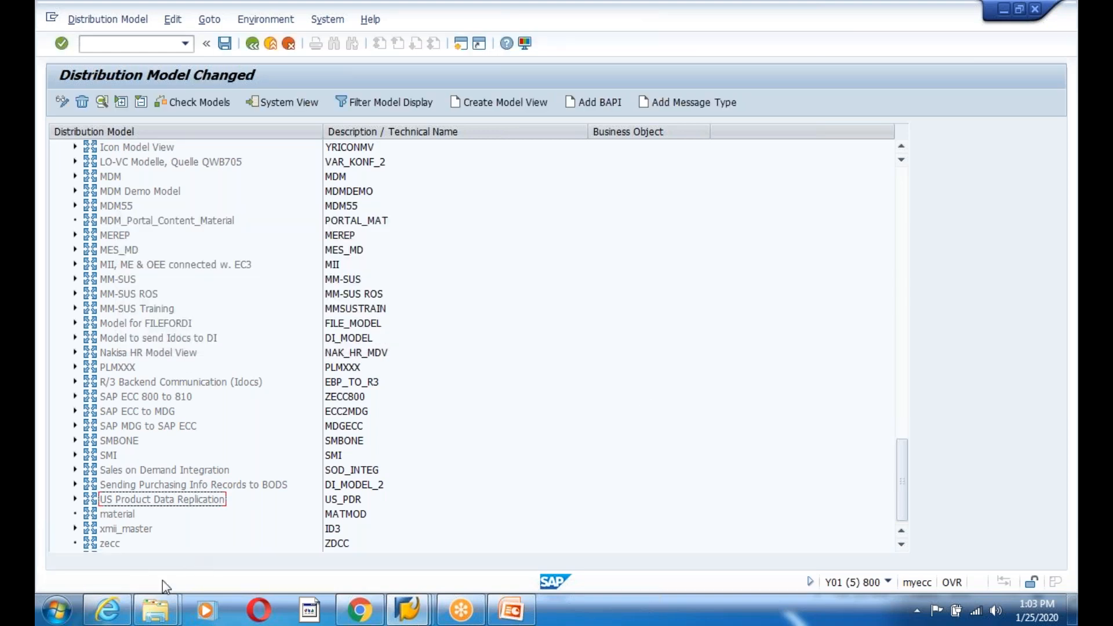
scroll(905, 503, down, 1)
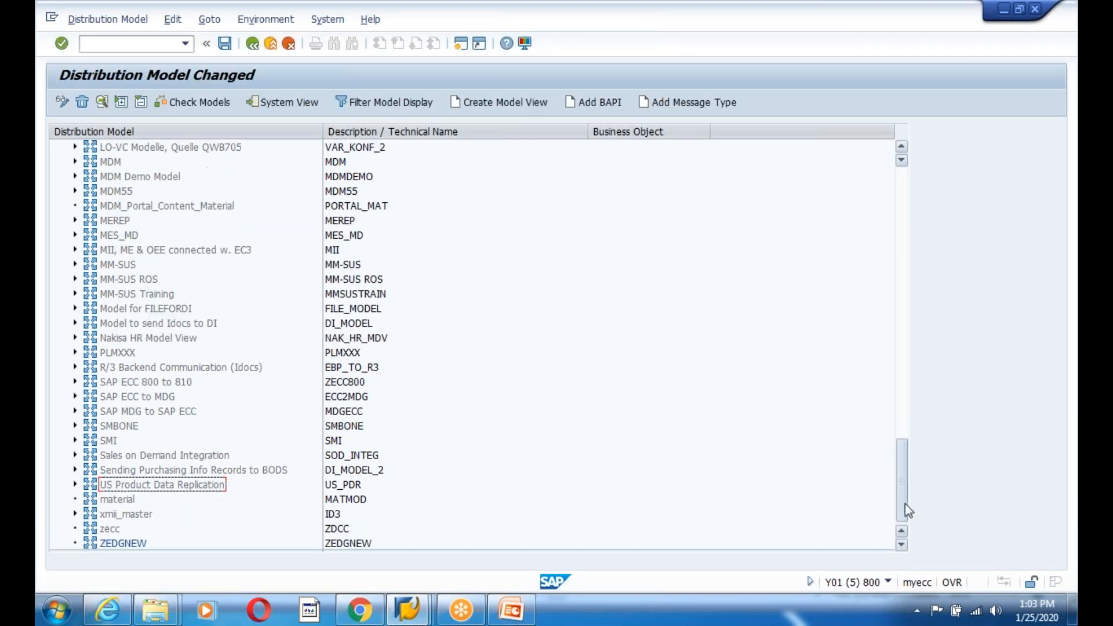
click(111, 542)
- Add message type MATMAS to ZEDGNEW with sender ZIFFU800 and receiver ZIFFU810
click(672, 102)
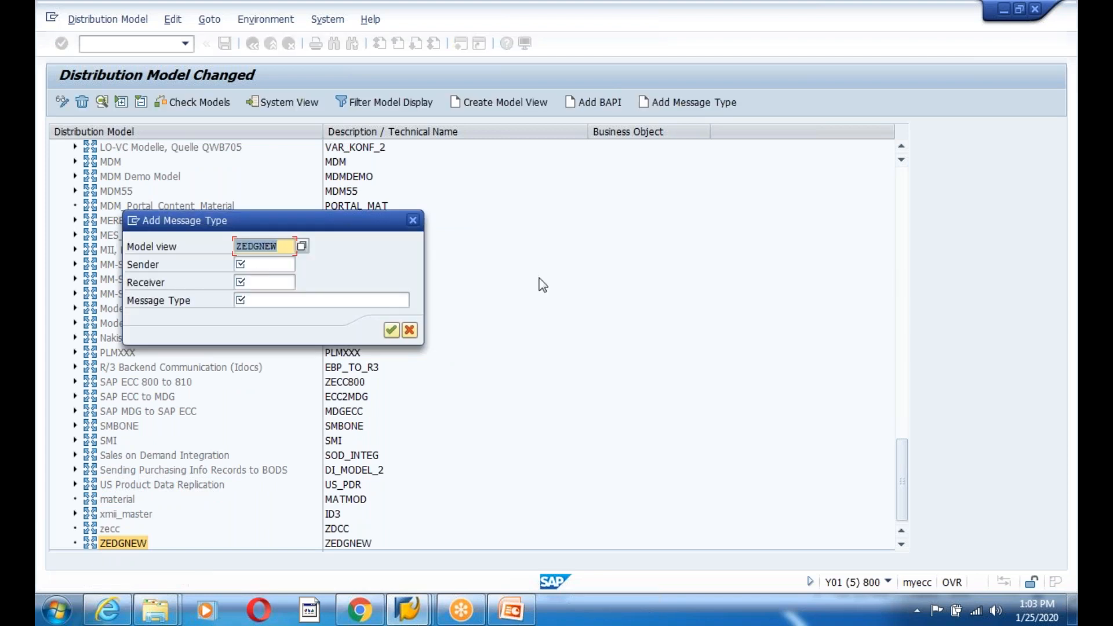
click(265, 262)
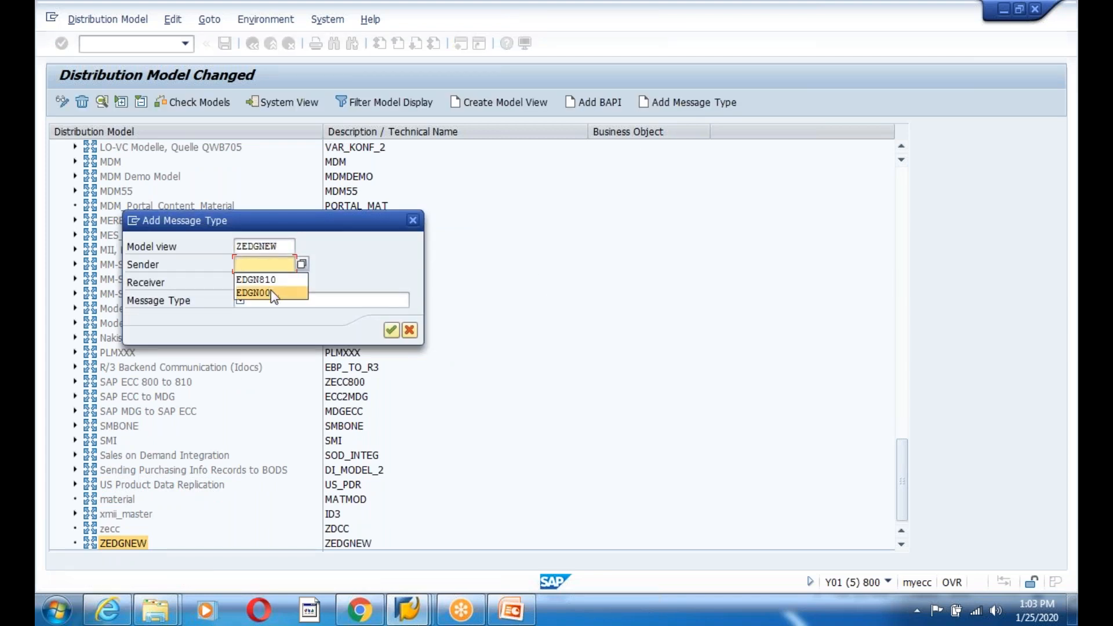
click(272, 266)
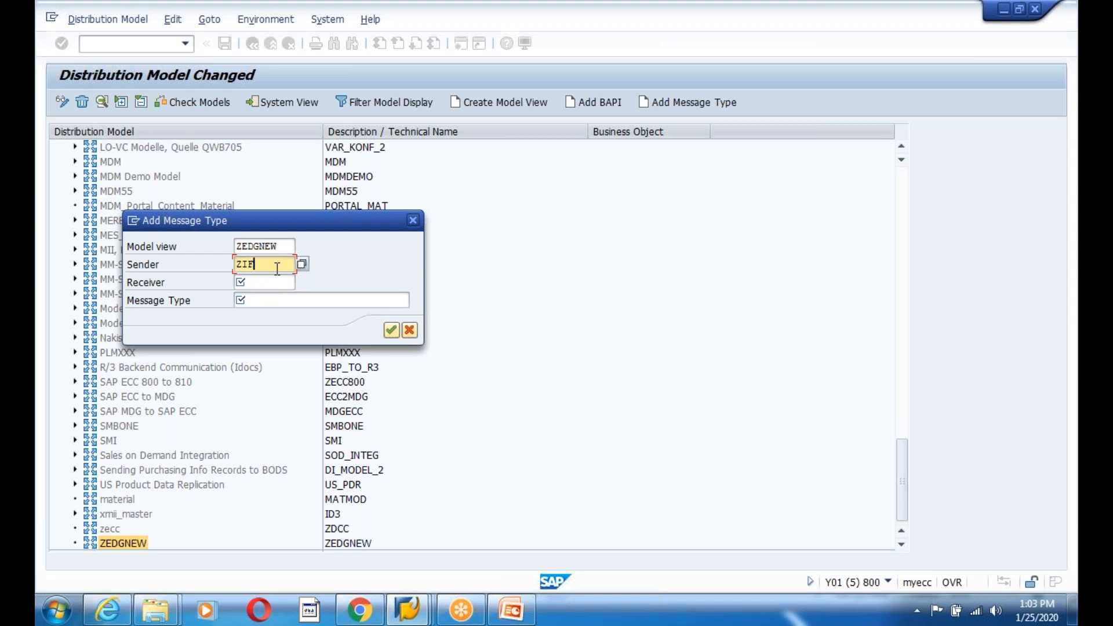
key(F4)
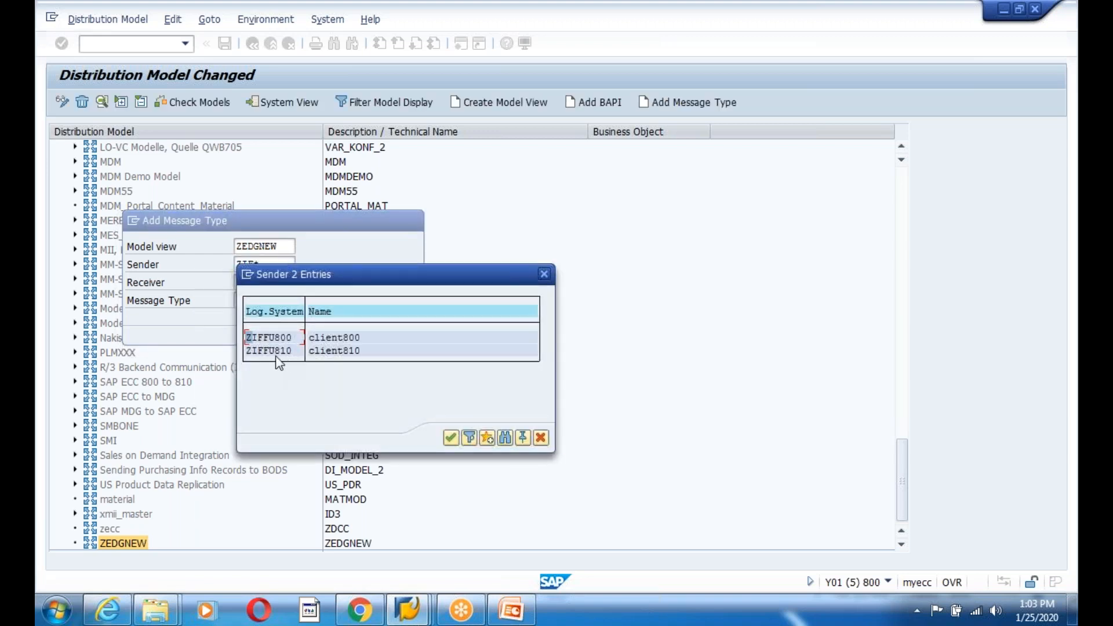
double_click(264, 339)
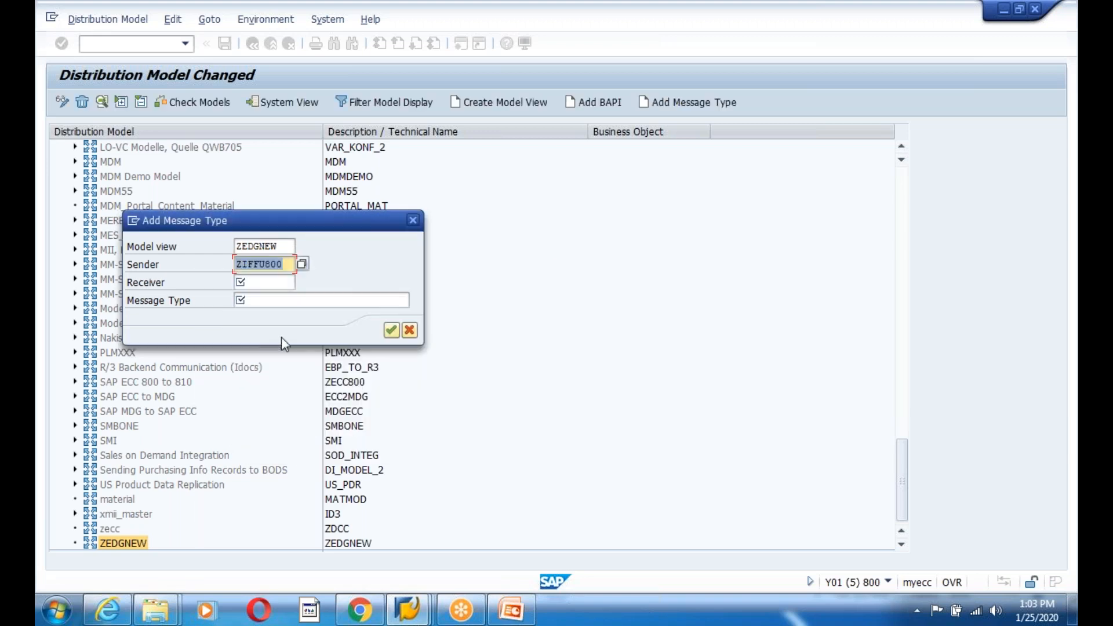
click(267, 283)
drag(284, 264, 233, 264)
key(ctrl+c)
click(247, 283)
key(ctrl+v)
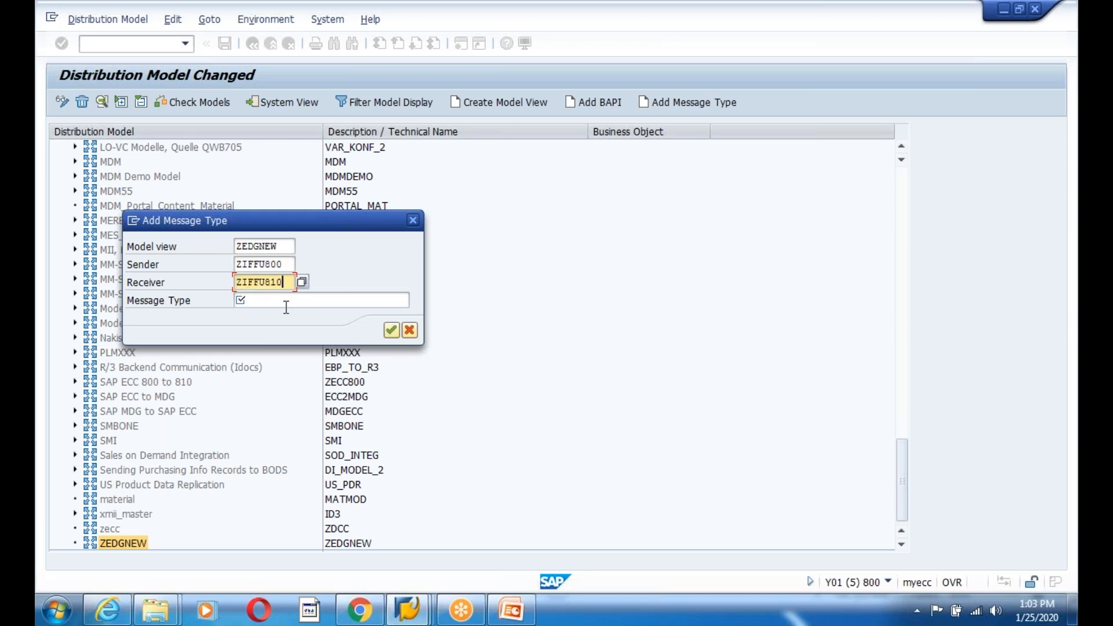
click(279, 300)
click(270, 318)
click(391, 330)
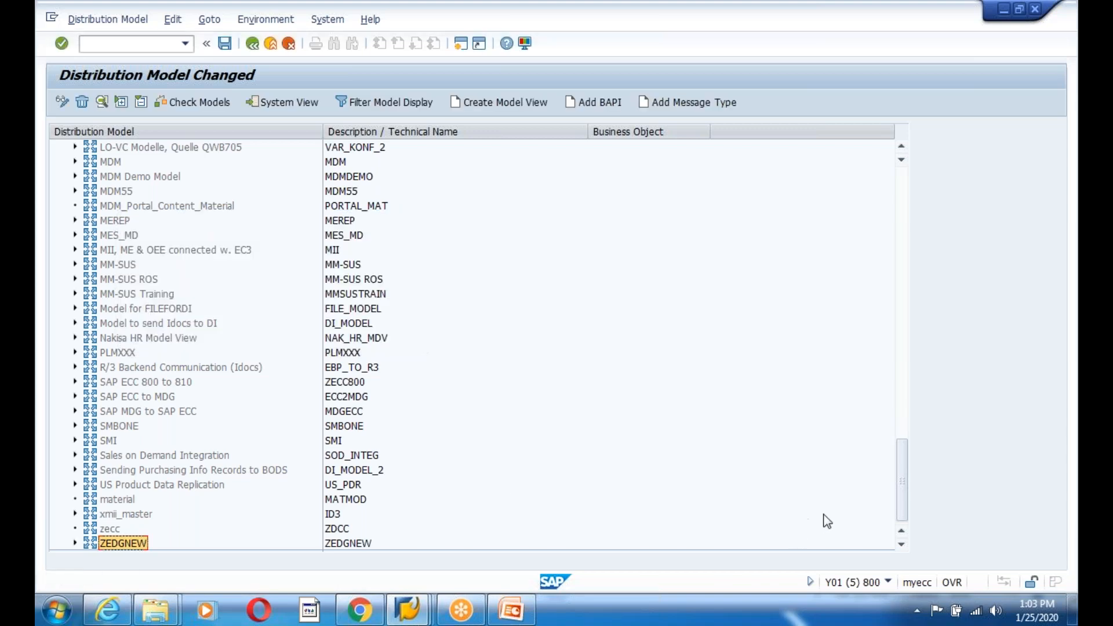
- Add the reverse MATMAS flow with sender ZIFFU810 and receiver ZIFFU800
click(669, 102)
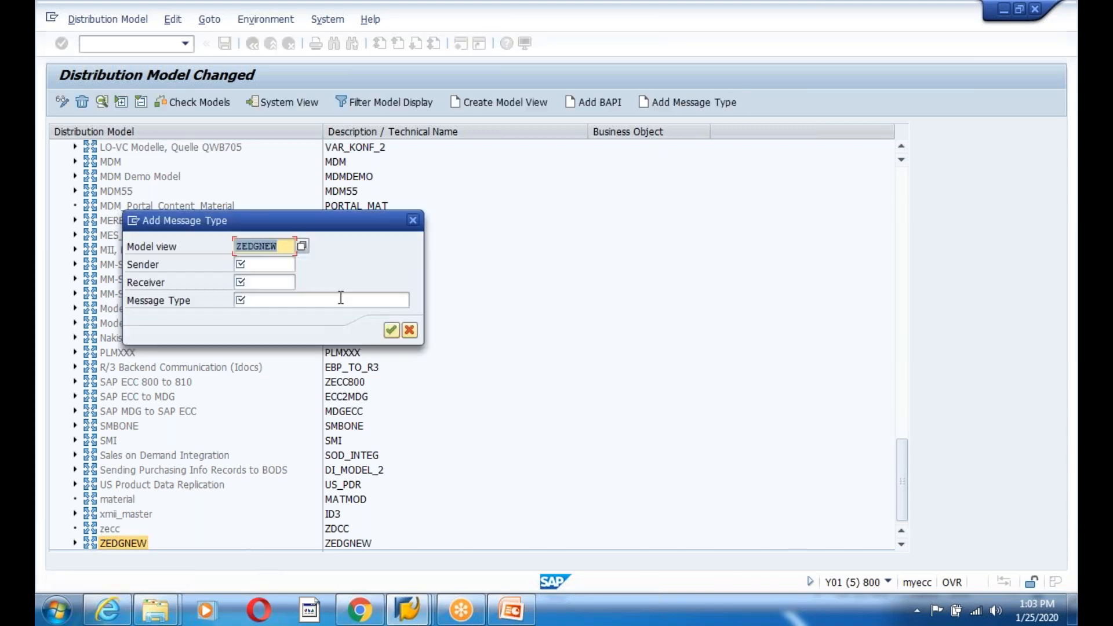
click(269, 266)
click(269, 283)
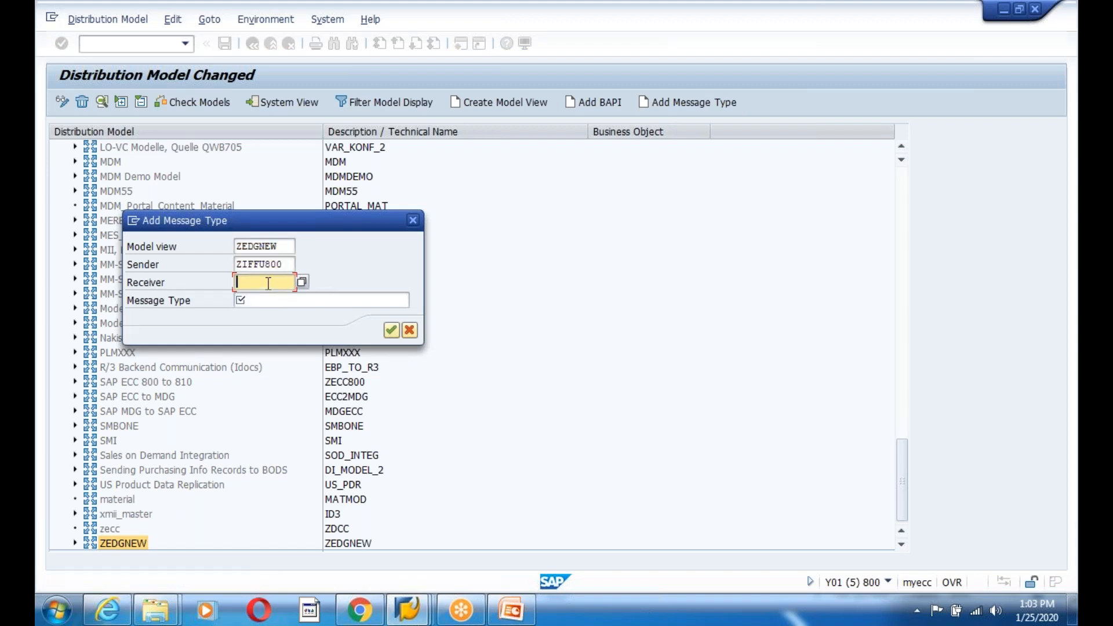
click(262, 298)
click(286, 265)
key(BackSpace)
text(10)
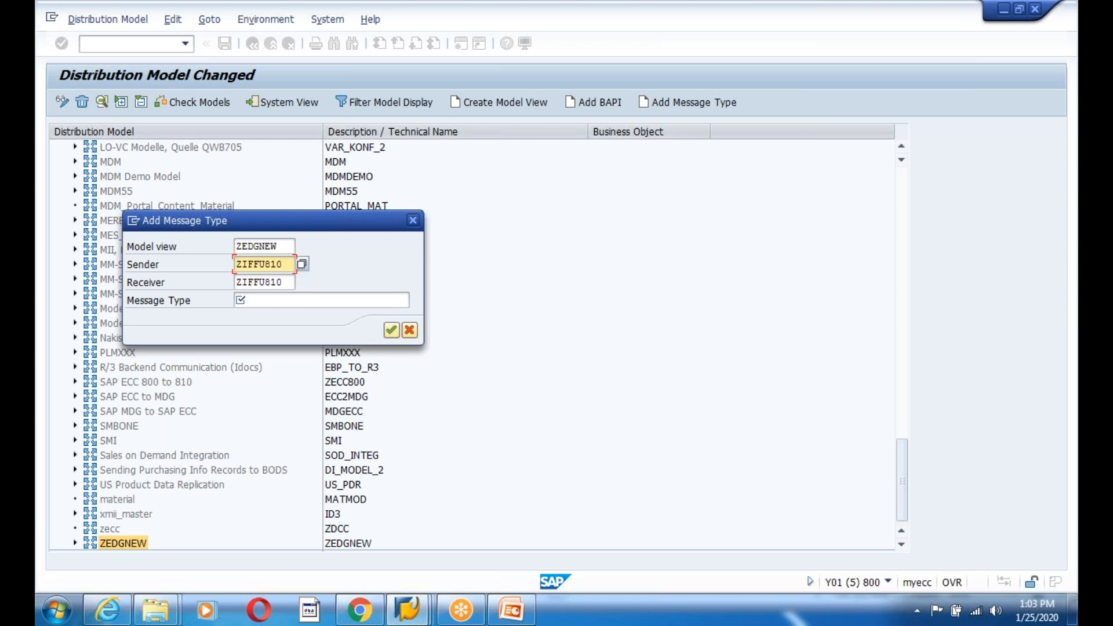
click(285, 282)
key(BackSpace)
key(BackSpace)
text(00)
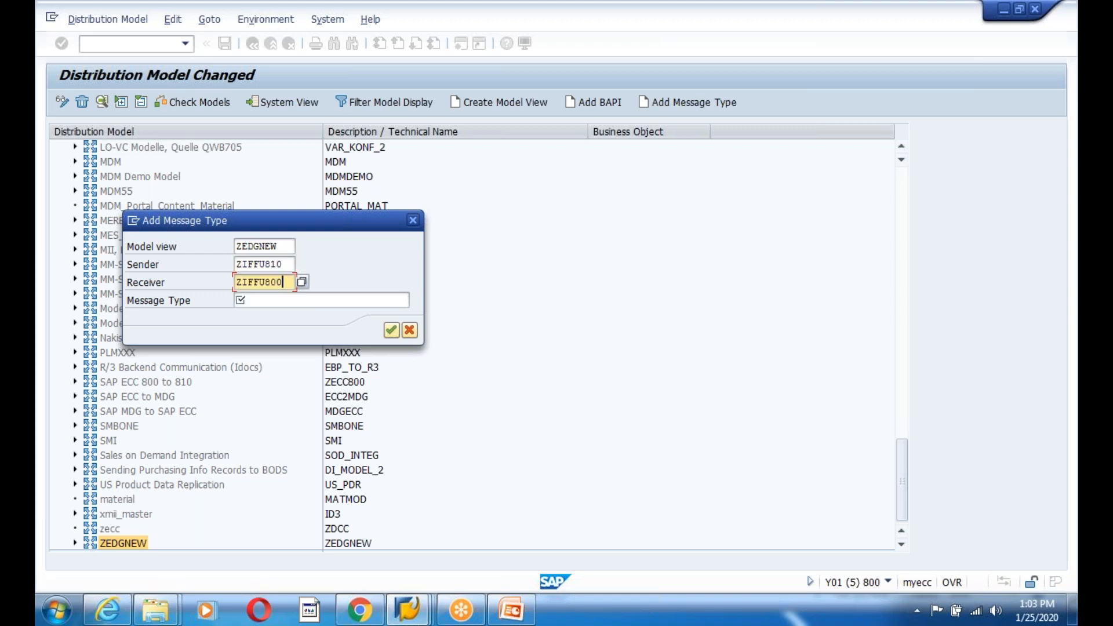
key(Tab)
text(MATMAS)
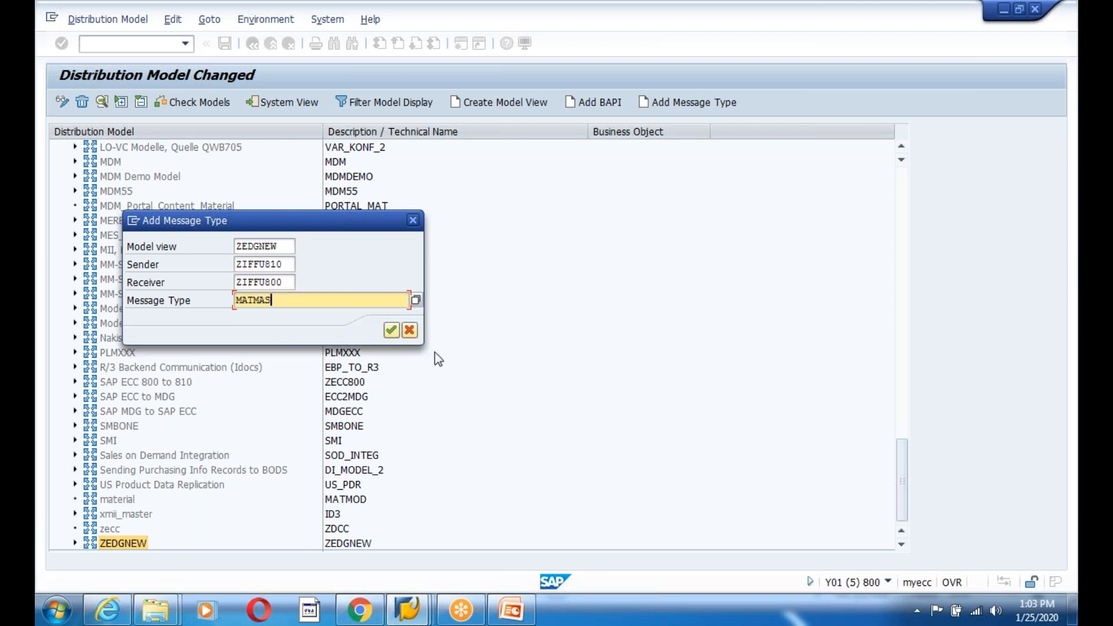
click(390, 330)
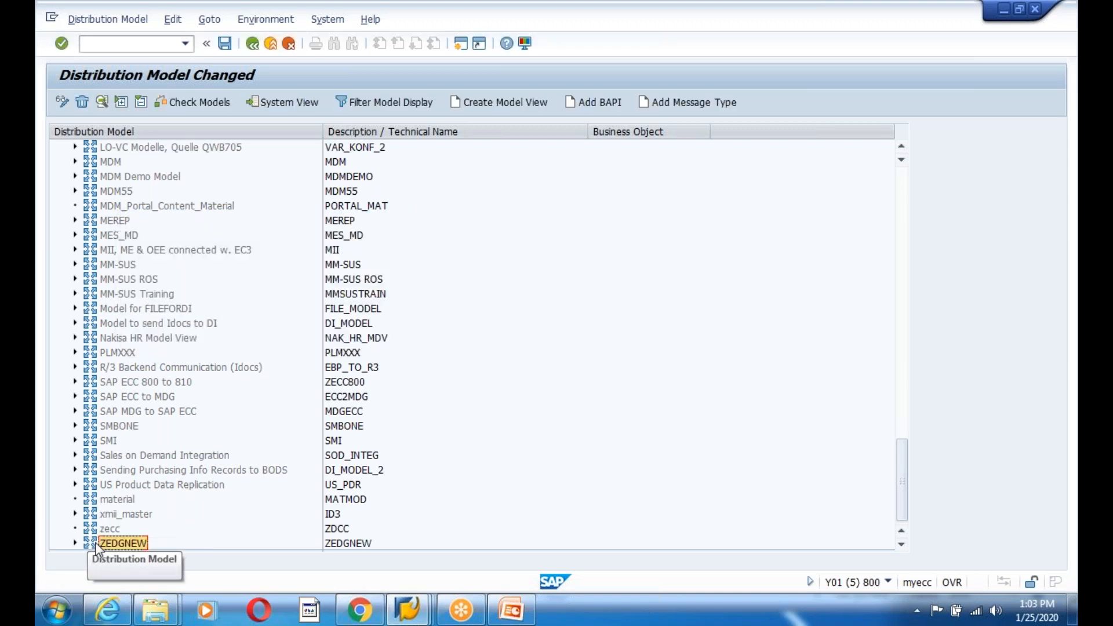
- Save the distribution model and distribute ZEDGNEW to ZIFFU810; the log reports the connection already exists
click(224, 43)
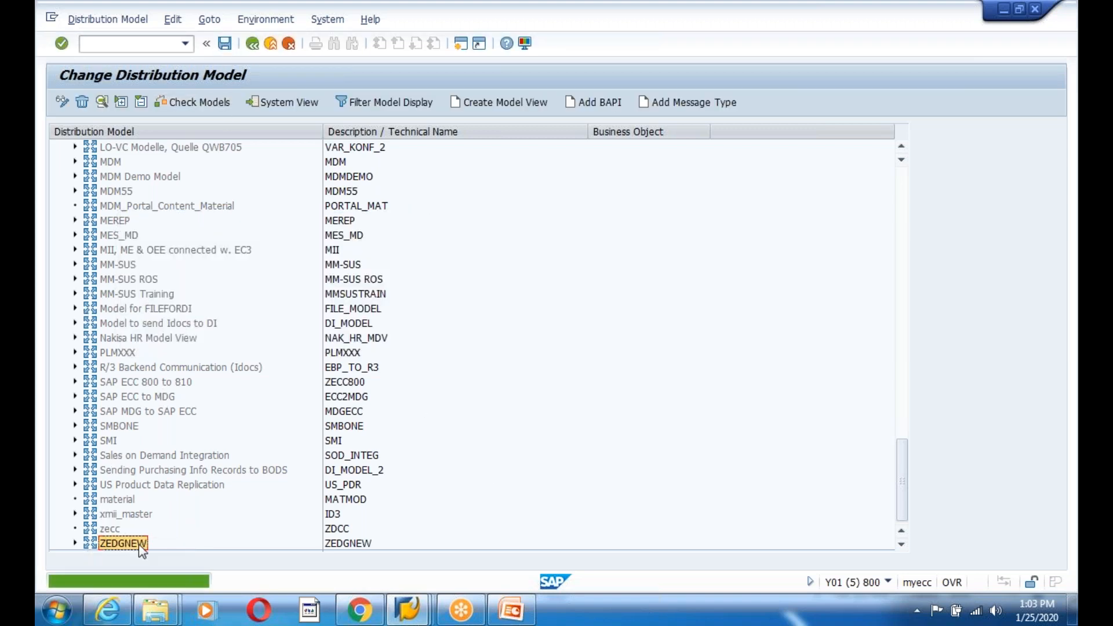
click(172, 19)
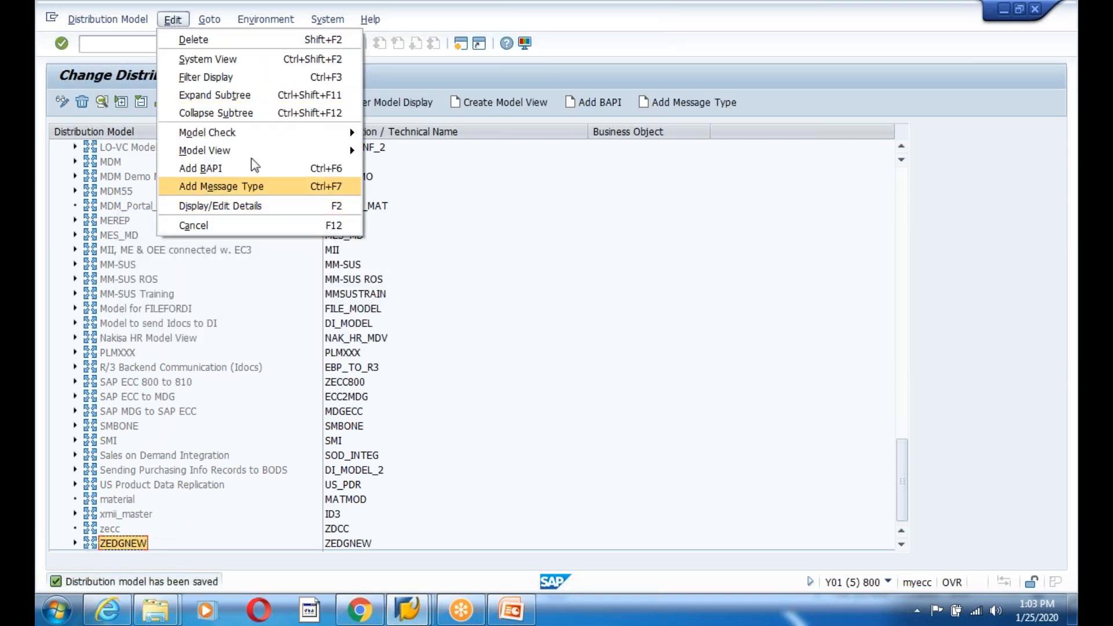
mouse_move(267, 150)
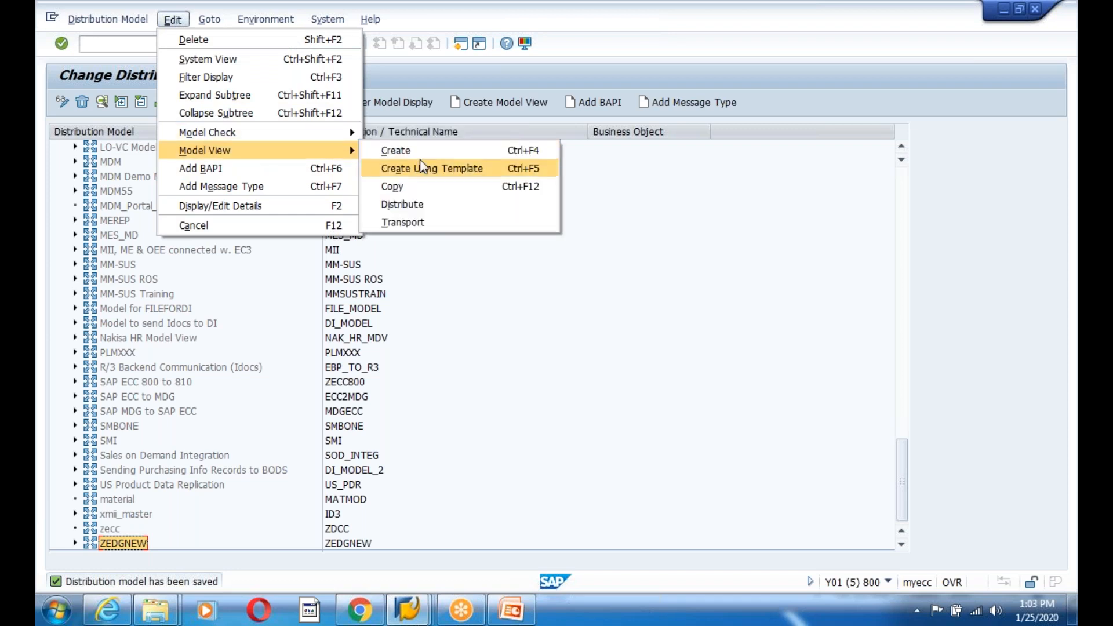
click(417, 204)
click(446, 579)
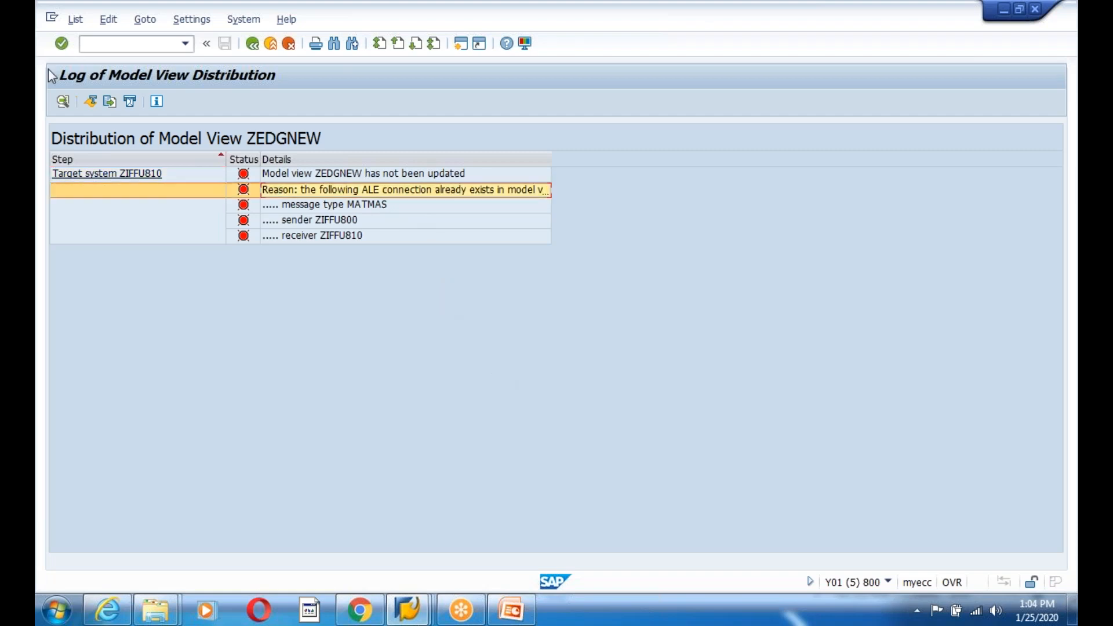
click(257, 46)
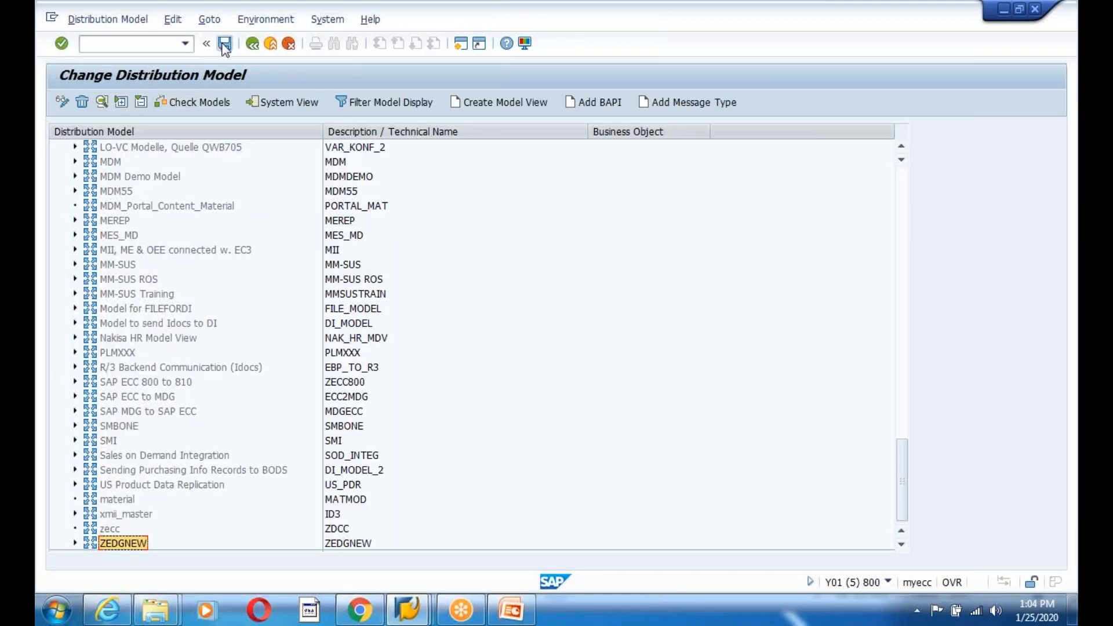
- Save again, reopen BD64 in client 800 and select the ZEDGNEW model view in the tree
click(118, 499)
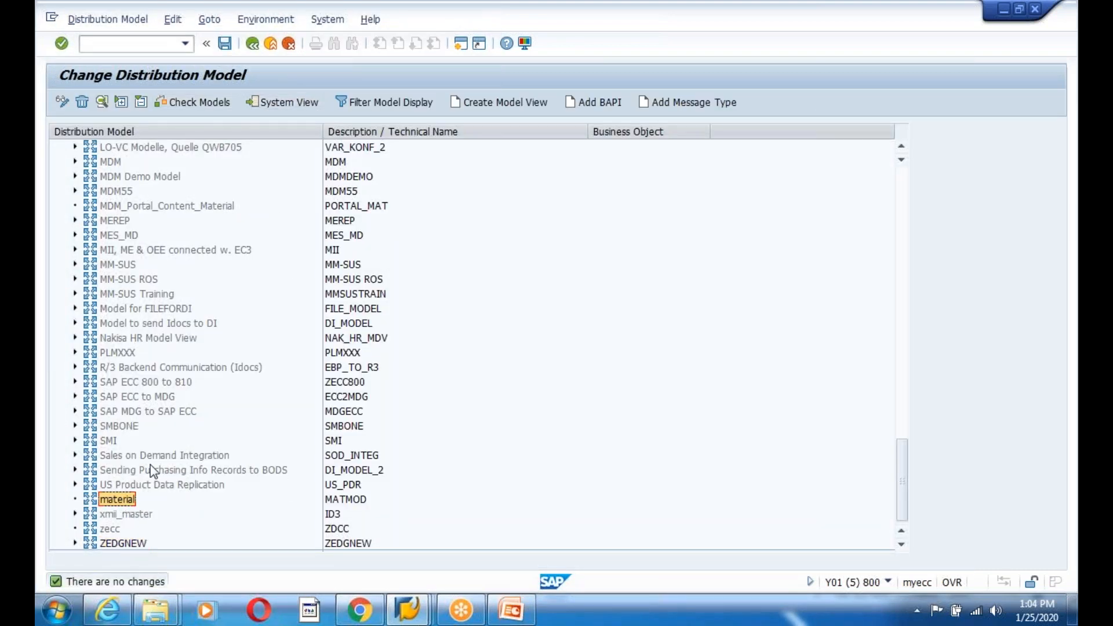
click(254, 46)
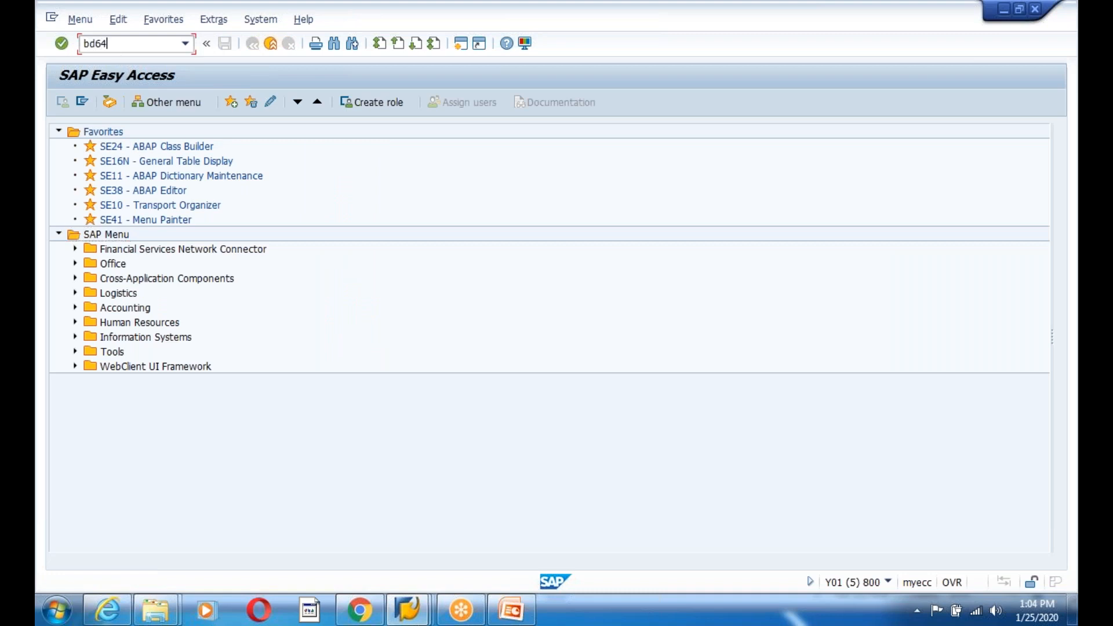
key(Return)
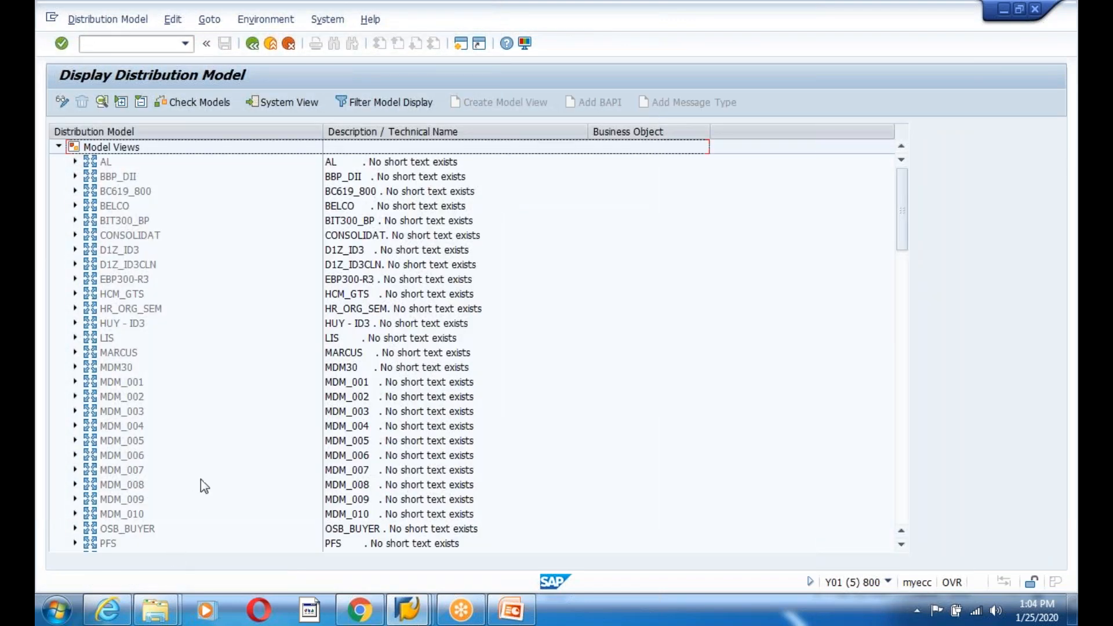
scroll(200, 479, down, 15)
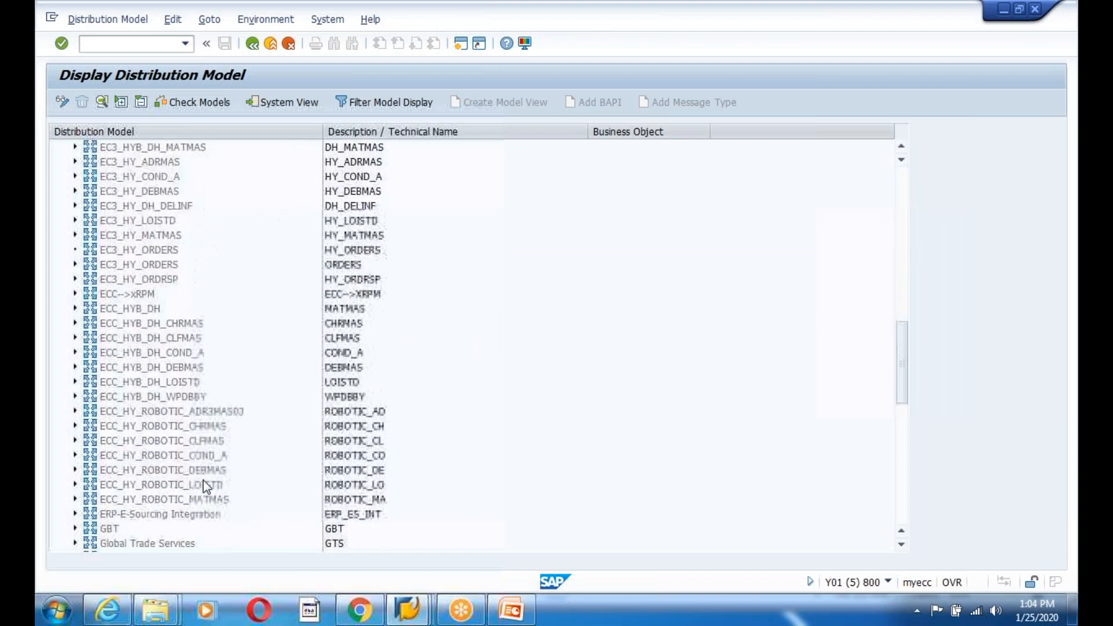
scroll(203, 479, down, 5)
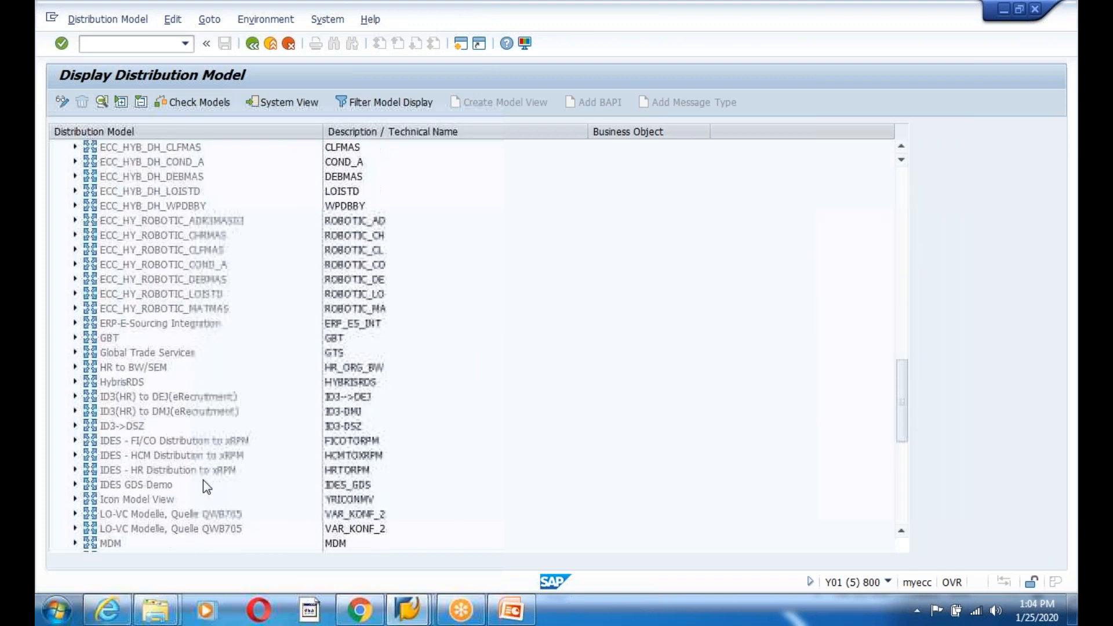
click(143, 520)
scroll(191, 494, down, 3)
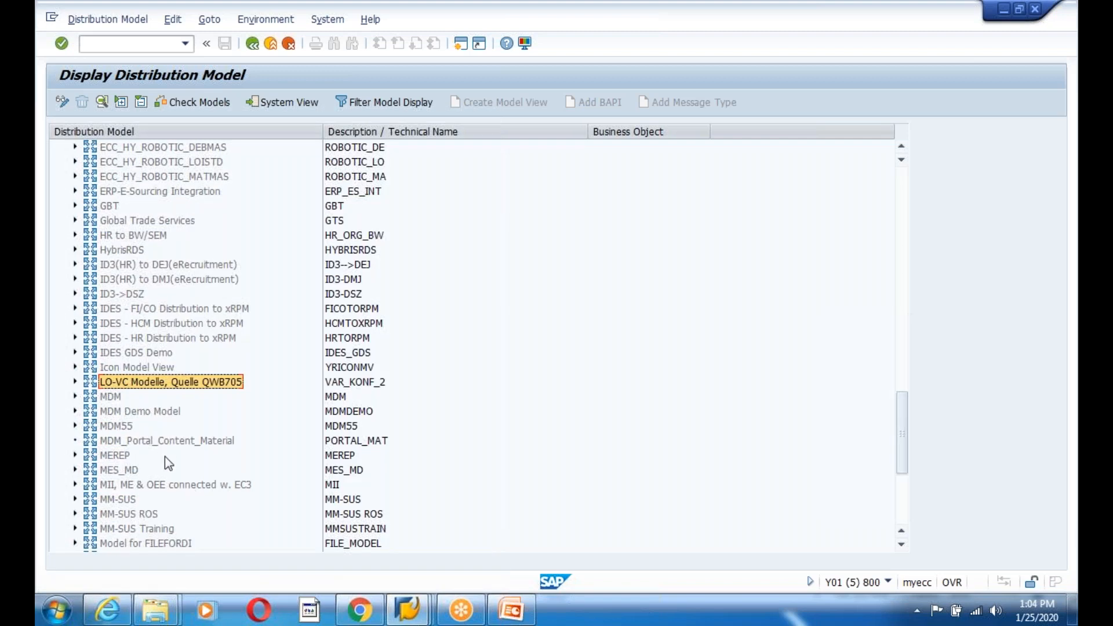
scroll(174, 470, down, 1)
scroll(191, 486, down, 4)
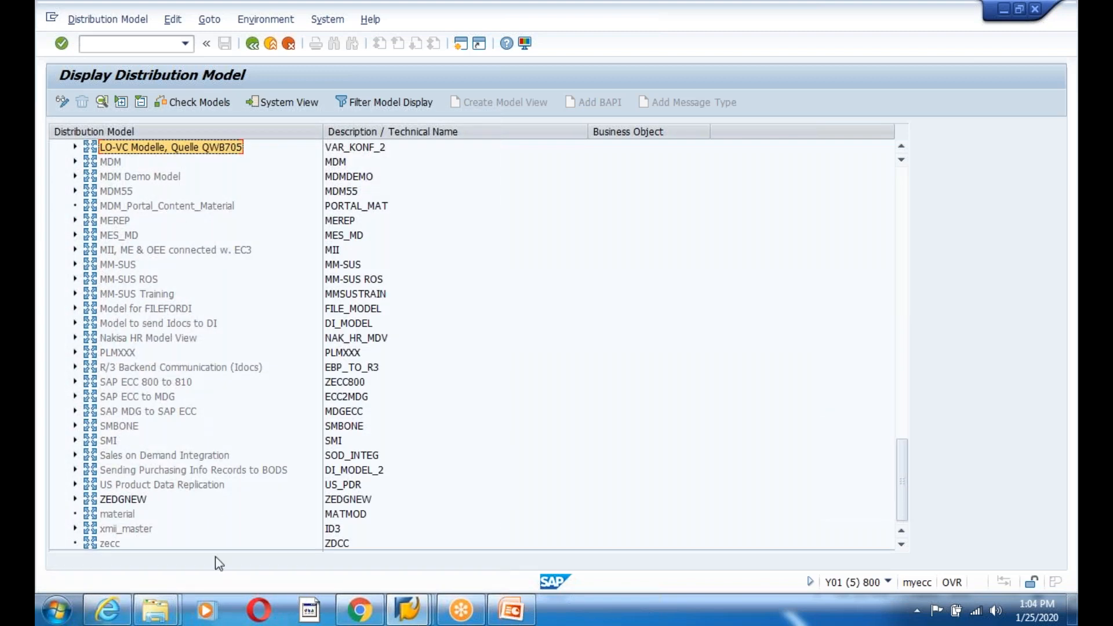
click(117, 501)
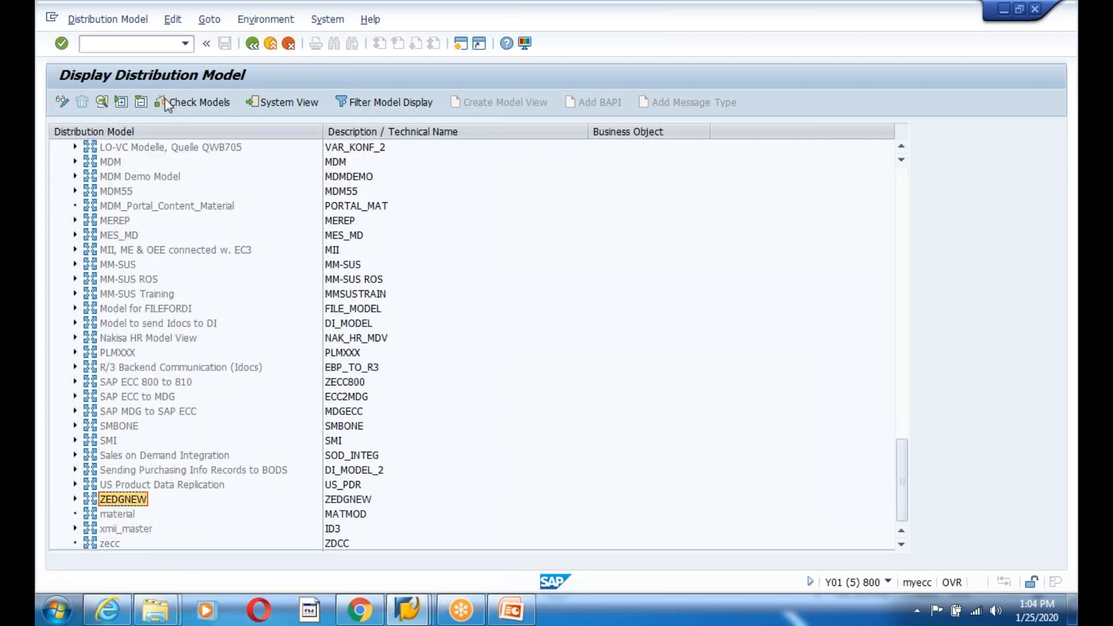
- Distribute ZEDGNEW again, then return from the failure log to the distribution model
click(173, 19)
mouse_move(253, 155)
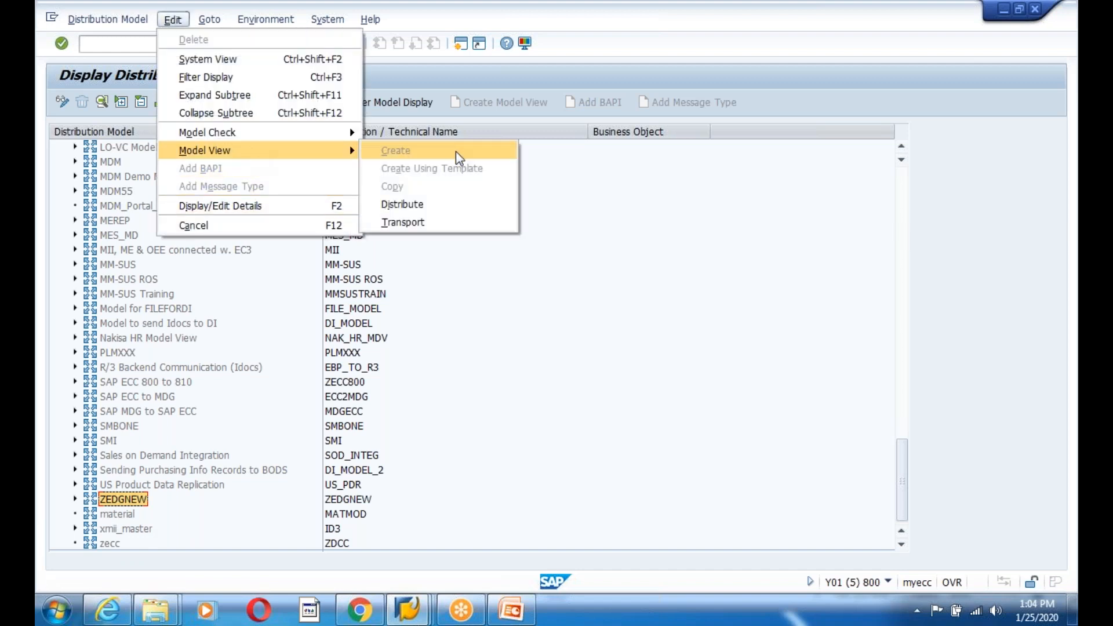
click(460, 206)
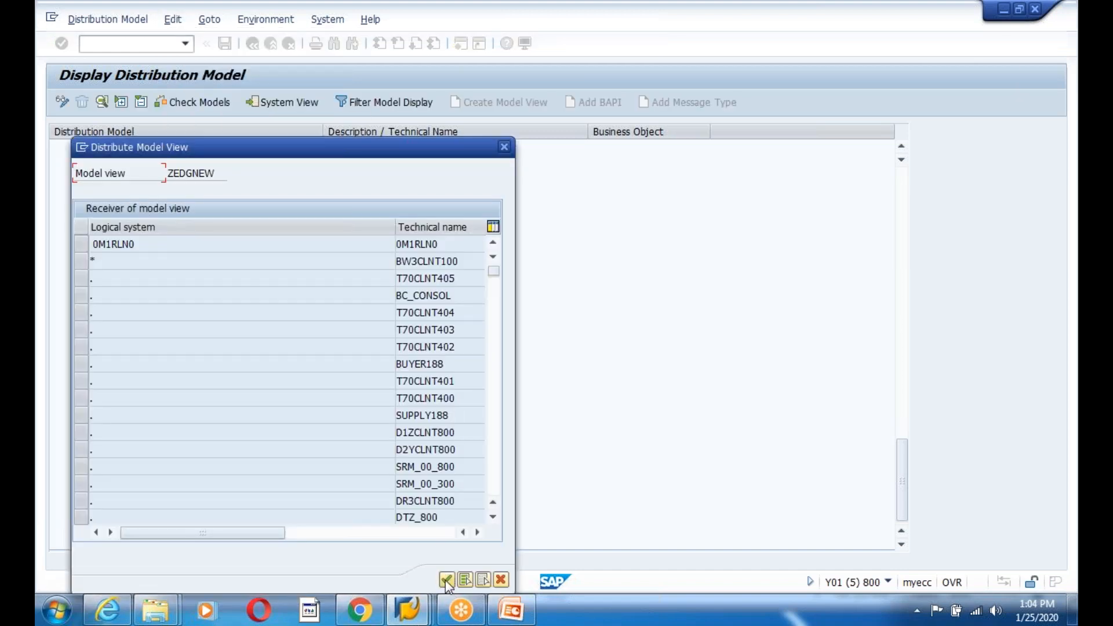
click(446, 579)
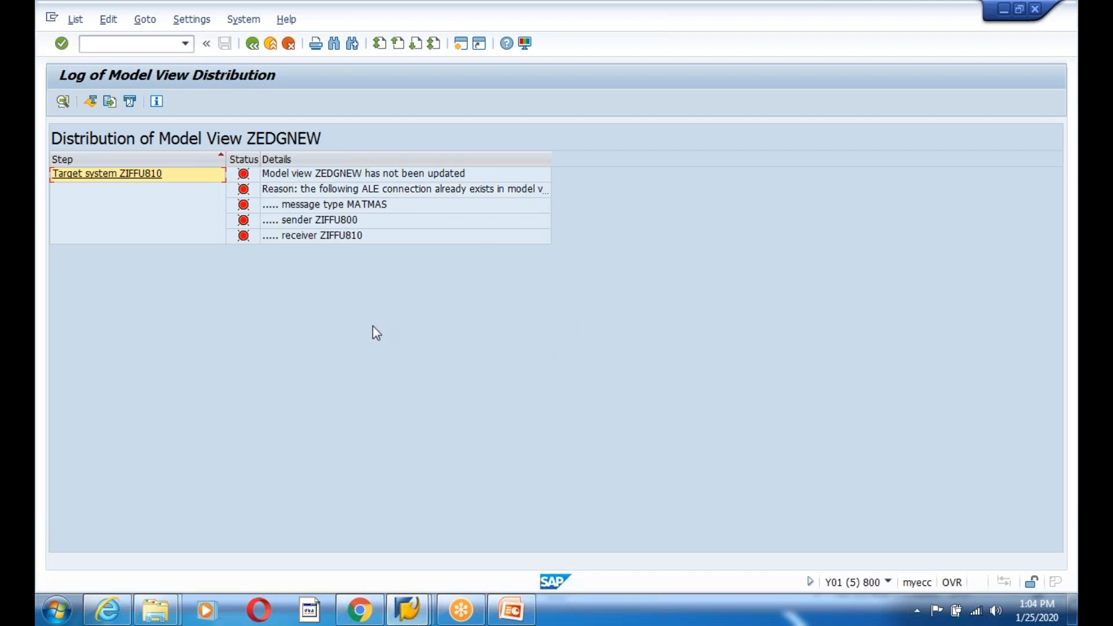
click(252, 44)
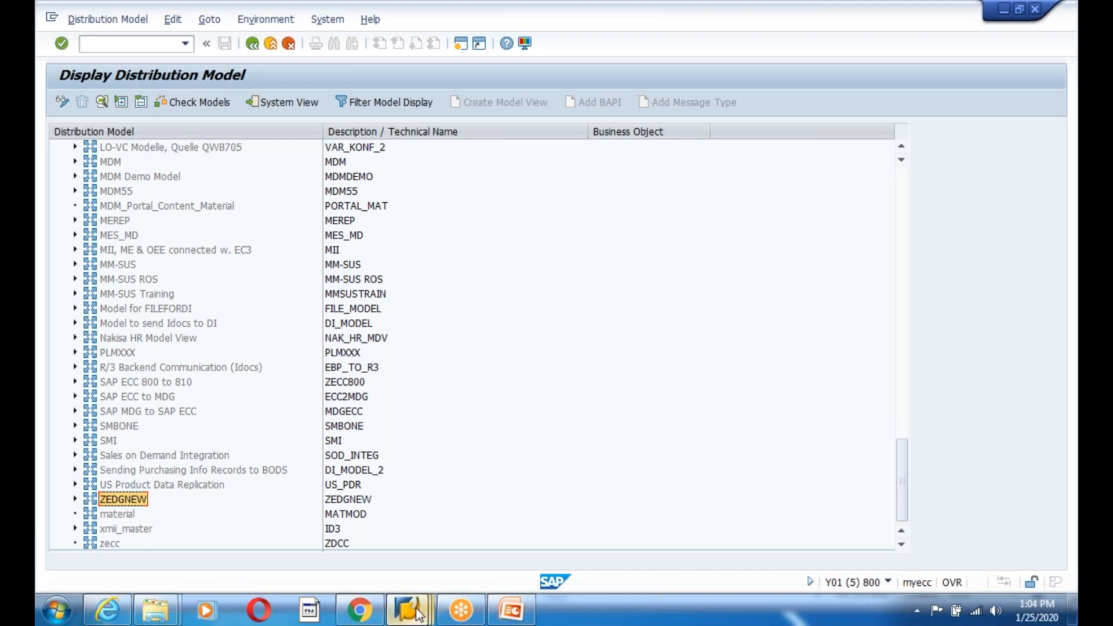
- In client 810's distribution model, switch to change mode and delete the irfan model view
mouse_move(407, 609)
click(531, 541)
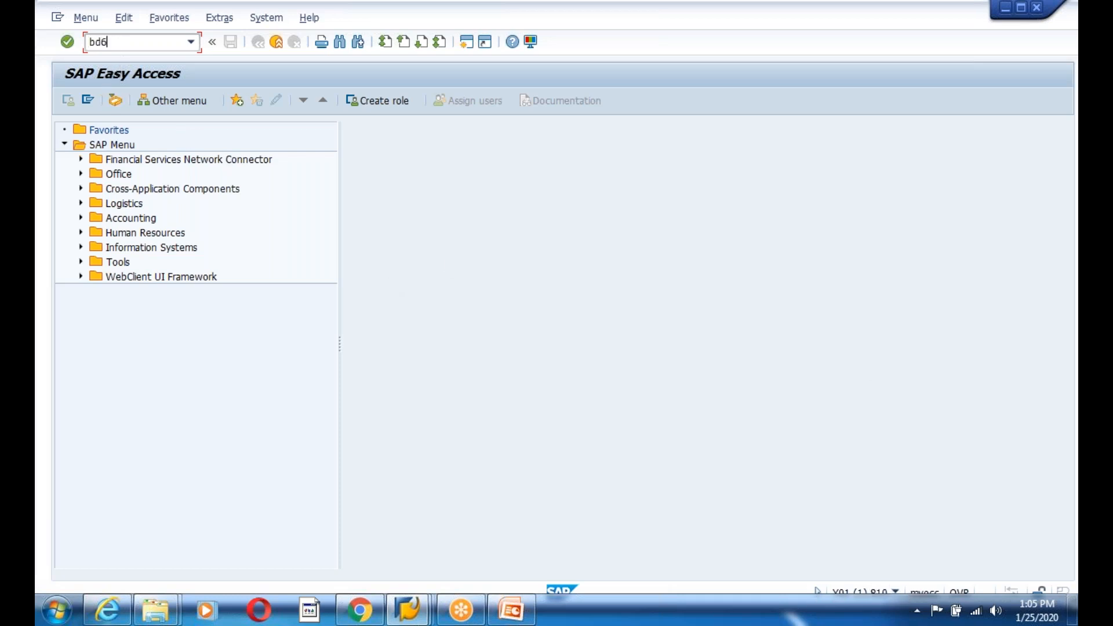
key(Return)
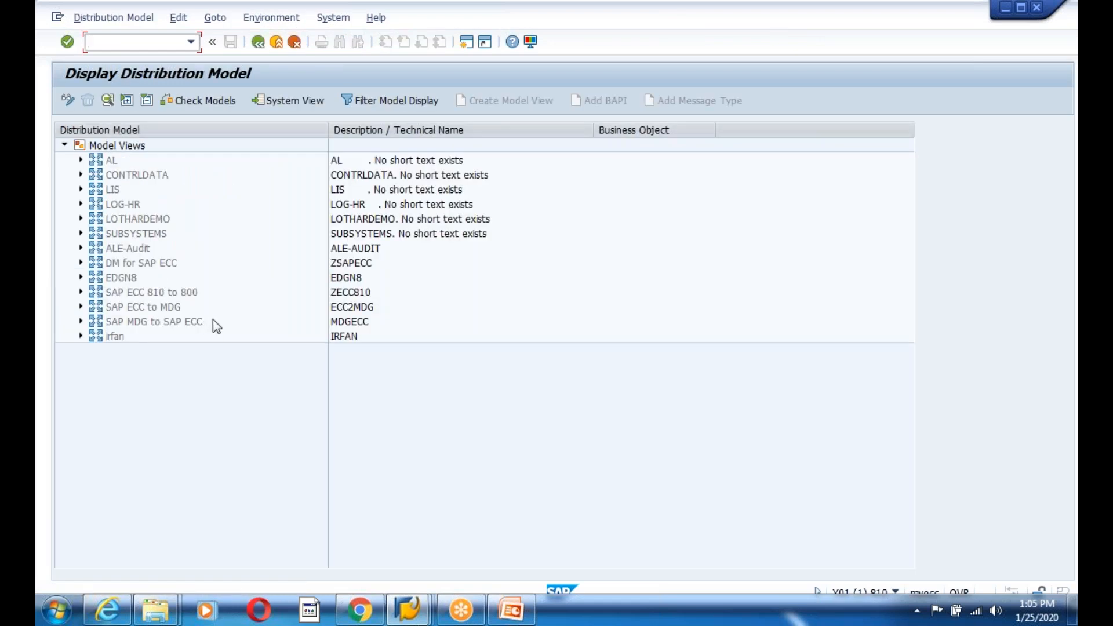
double_click(115, 337)
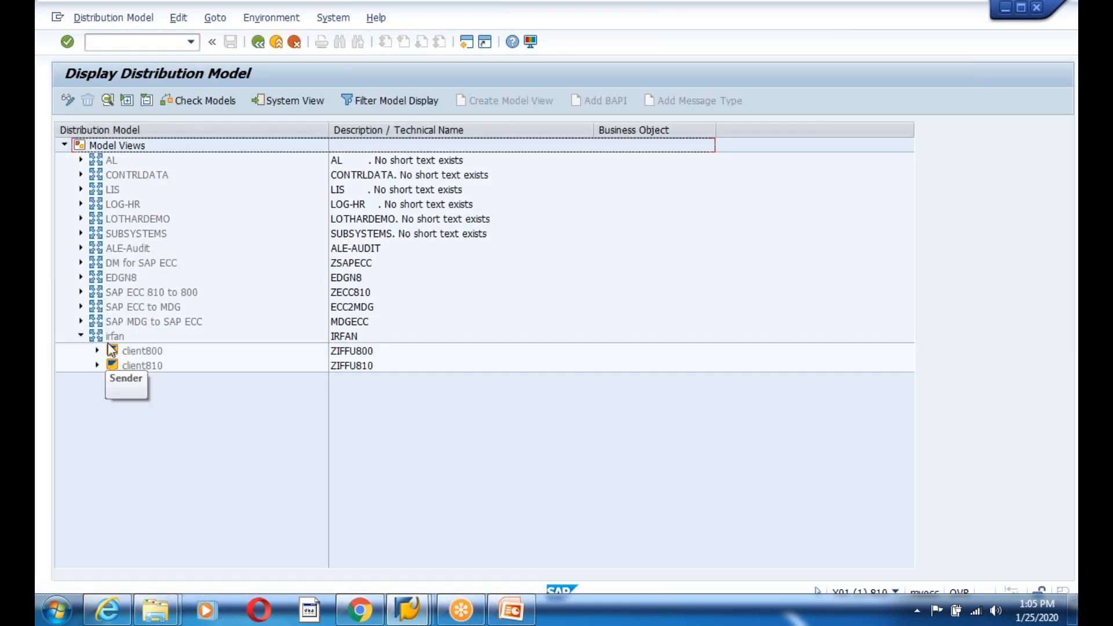
click(68, 101)
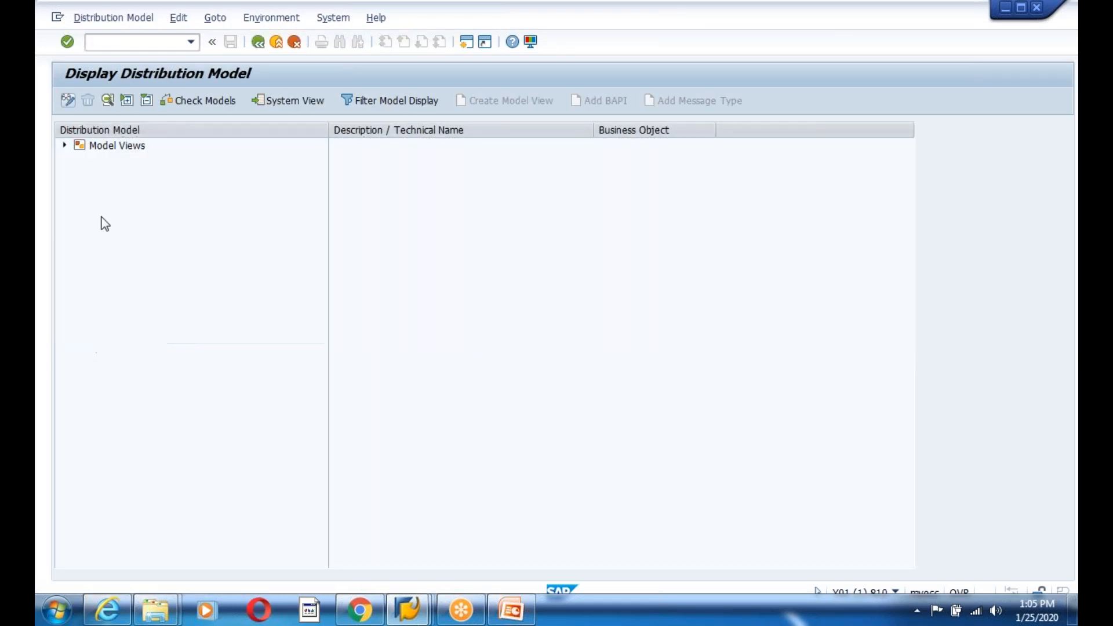
click(87, 101)
click(262, 299)
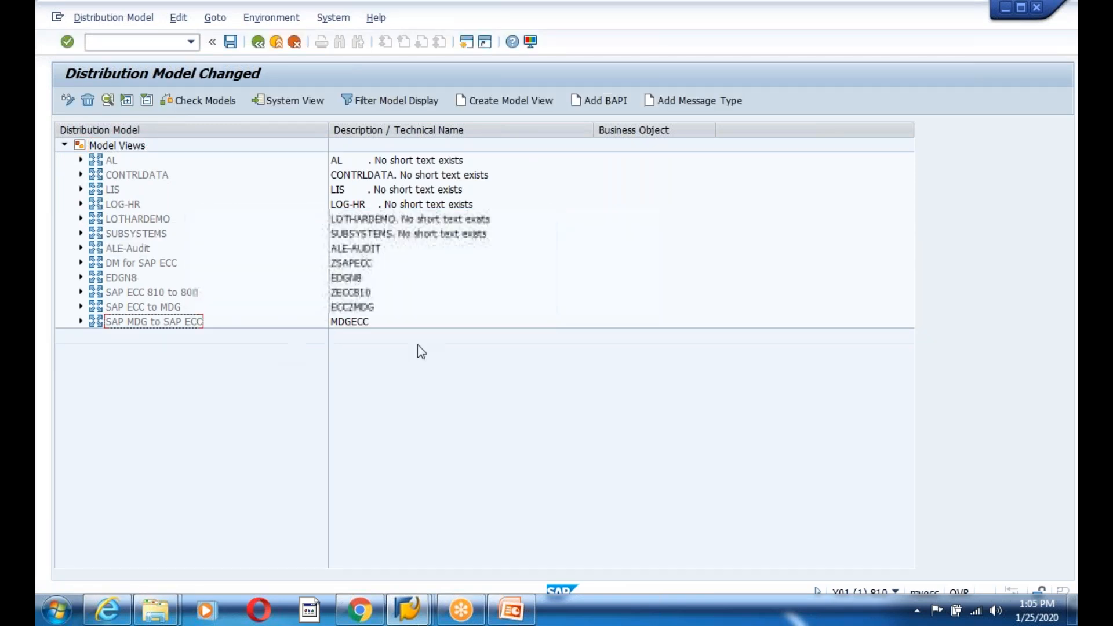
- Leave the changed model and reopen BD64 in client 810 to verify irfan is gone
click(81, 321)
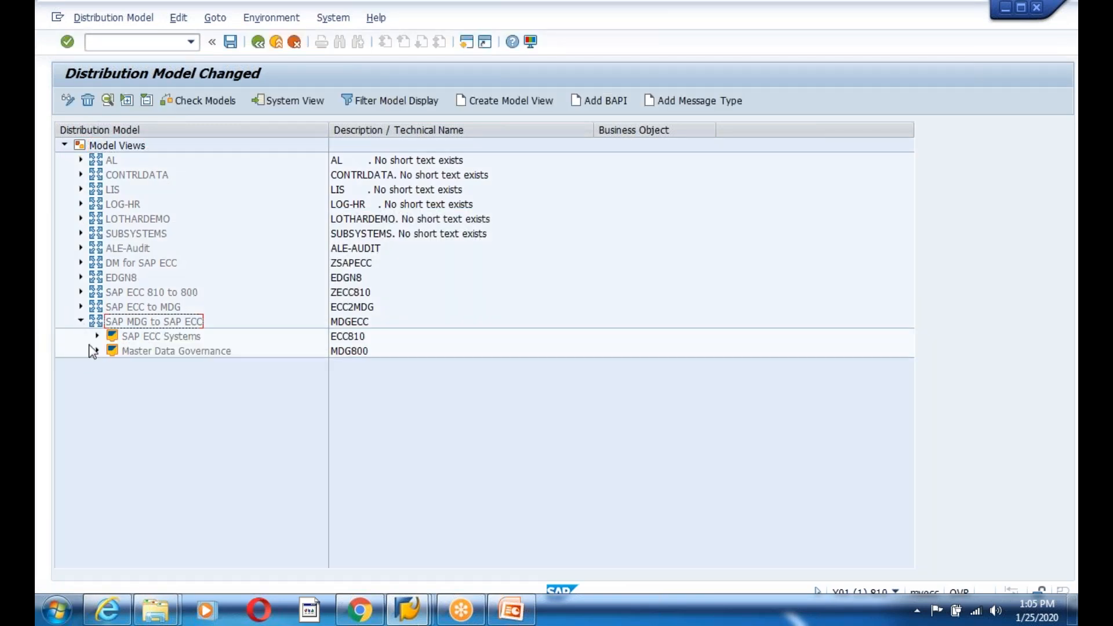
click(81, 321)
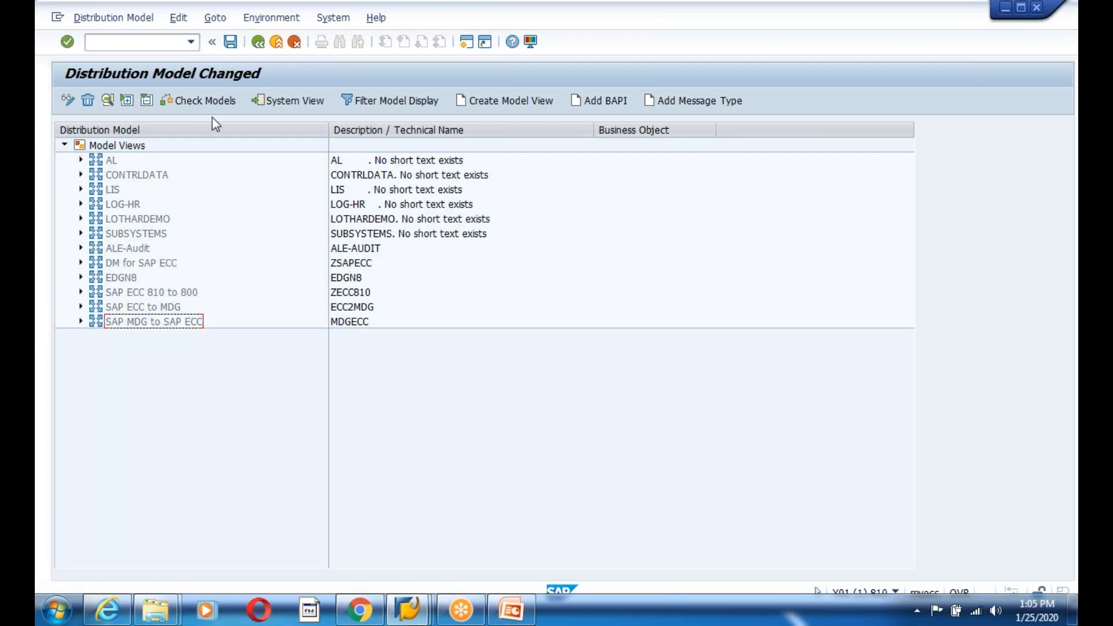
click(258, 41)
click(257, 42)
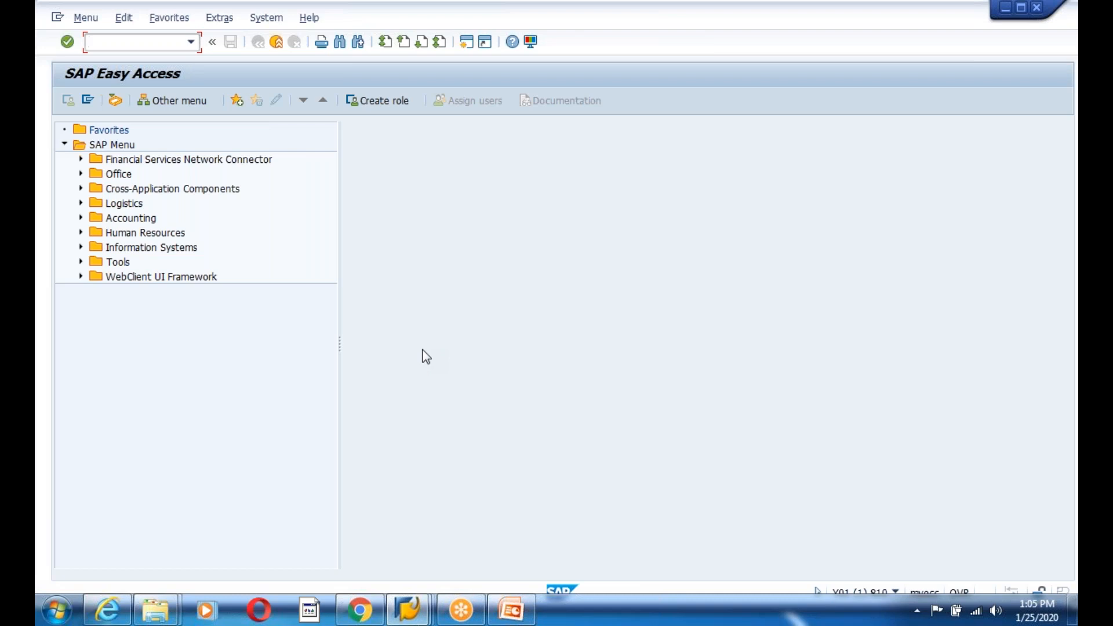
key(Return)
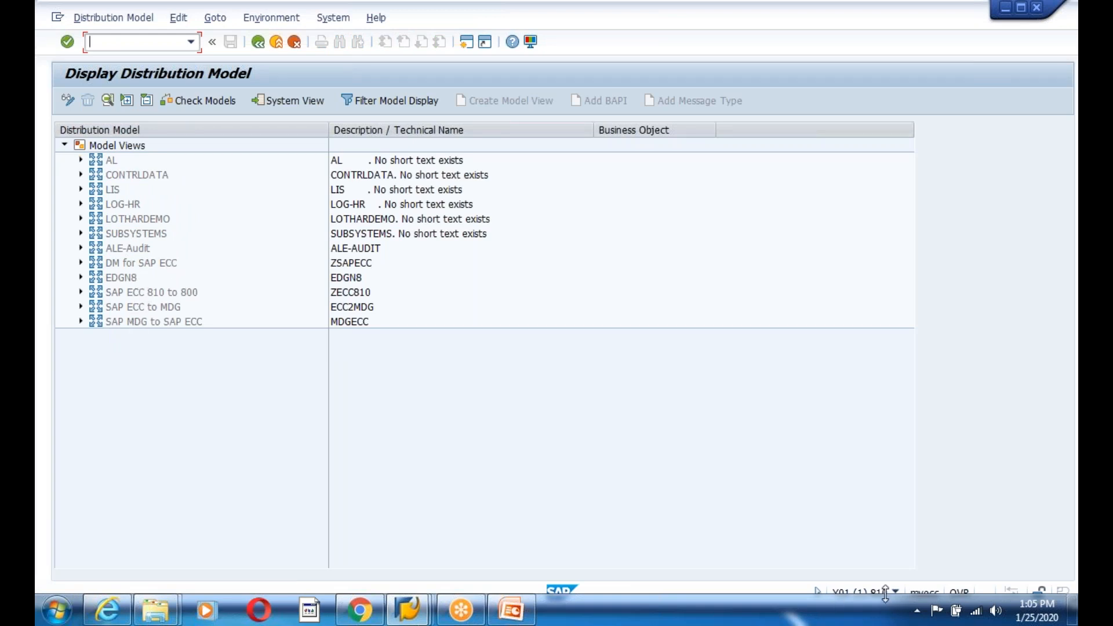
- From client 800, distribute model view ZEDGNEW to target system ZIFFU810
mouse_move(417, 606)
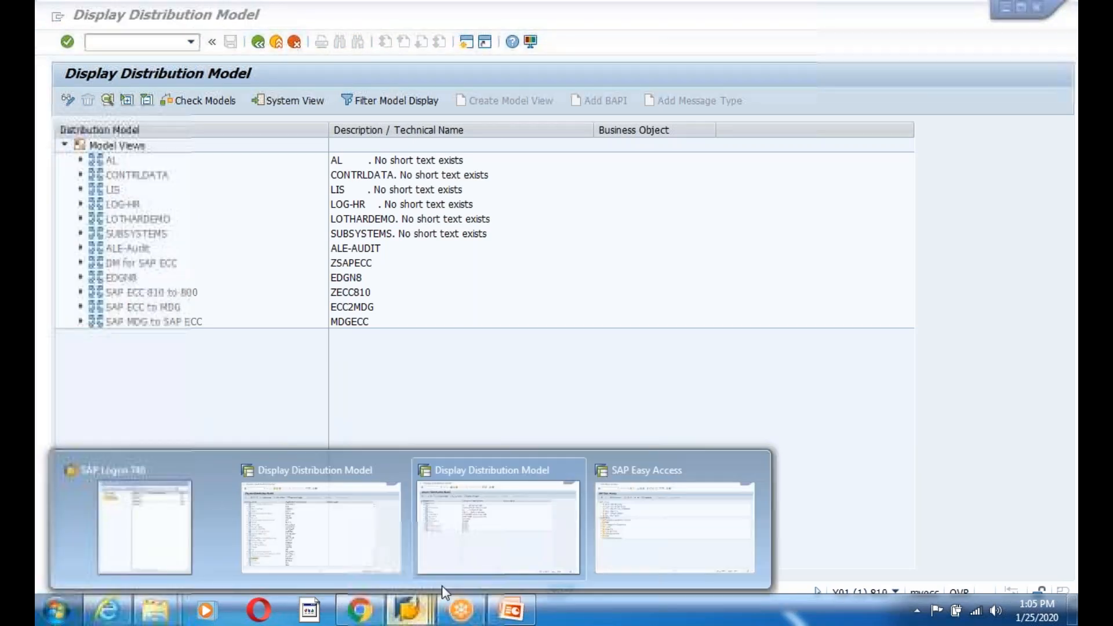
click(342, 531)
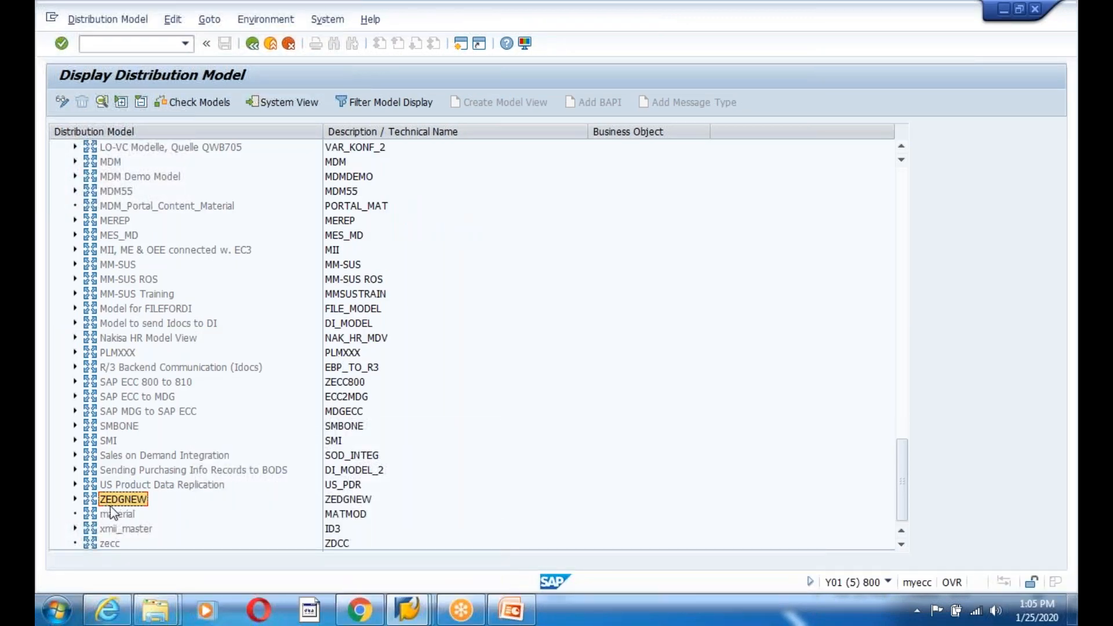
click(171, 22)
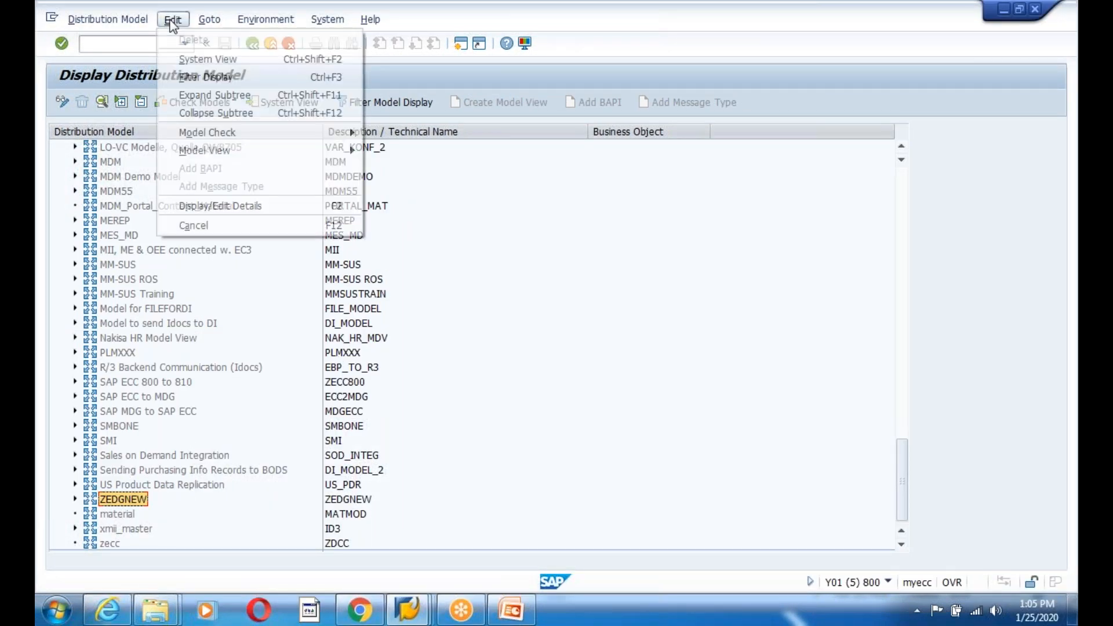
mouse_move(269, 149)
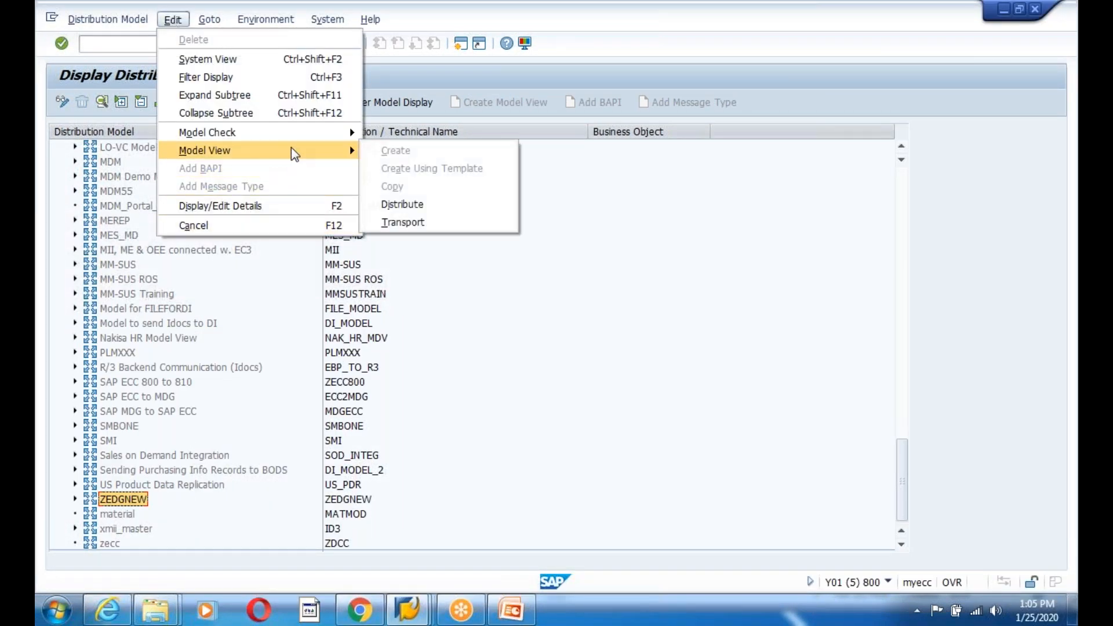
click(406, 204)
click(446, 579)
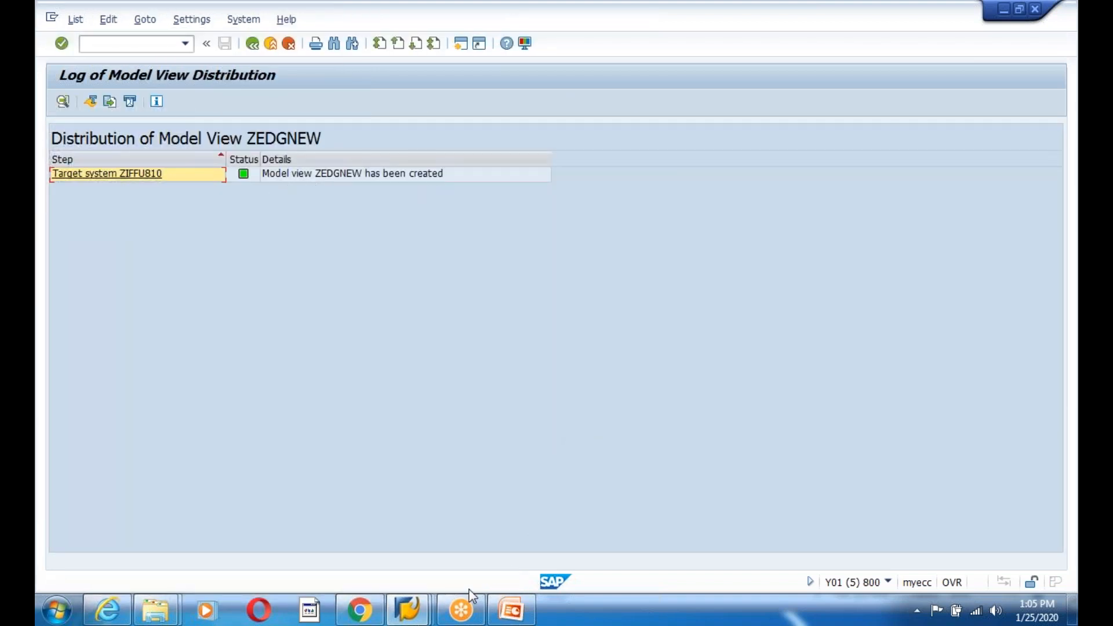
- Reopen client 810's distribution model to confirm ZEDGNEW is listed, then return to the log
mouse_move(474, 600)
click(497, 509)
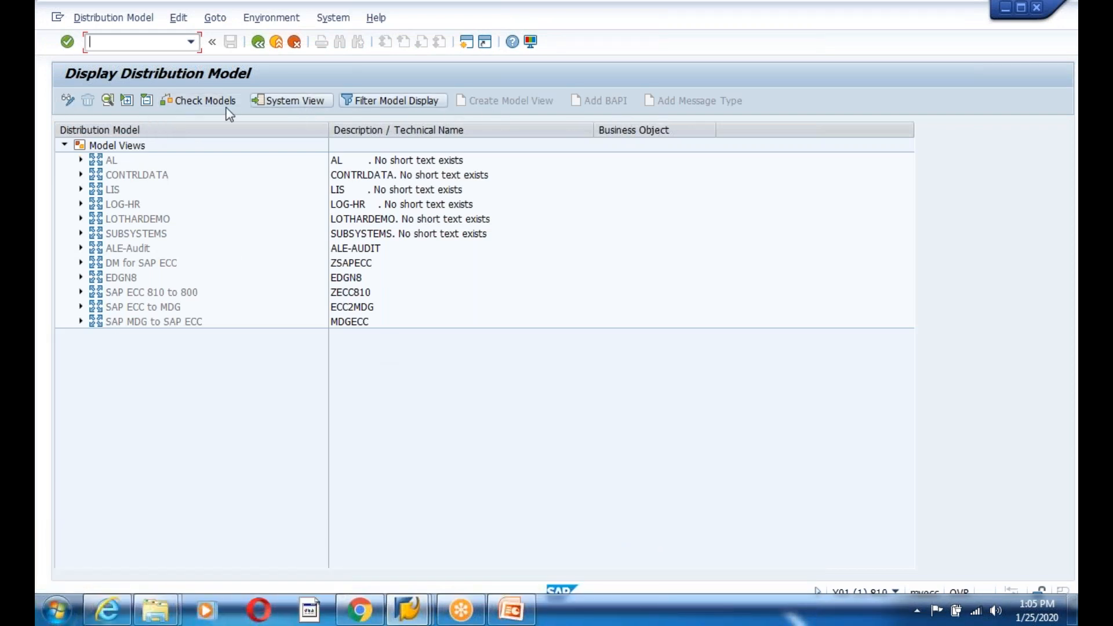
click(258, 42)
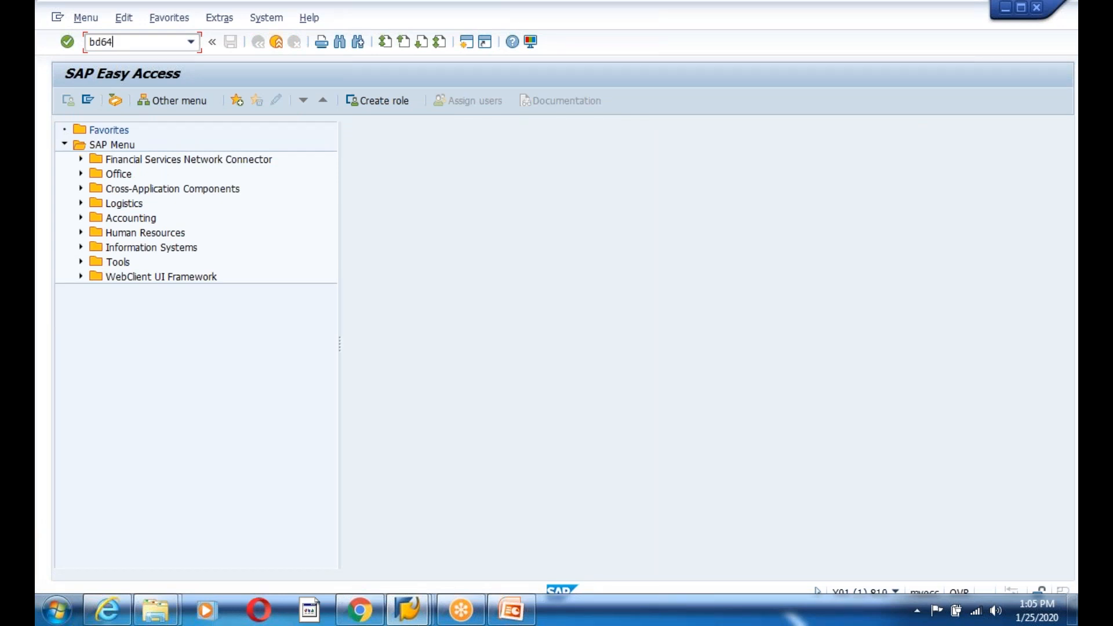
key(Return)
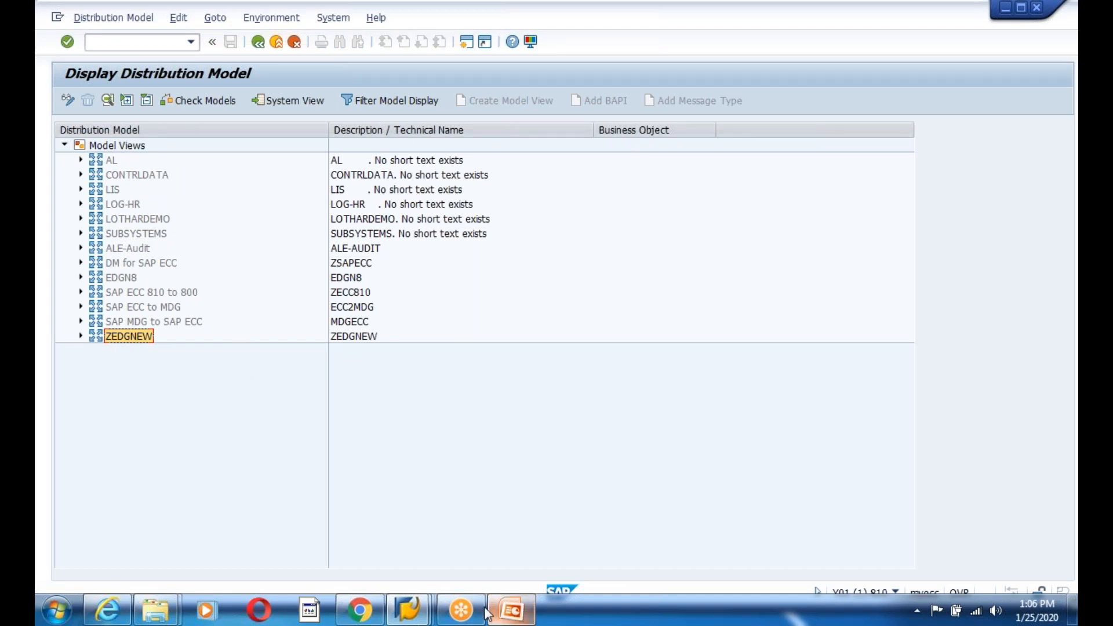
mouse_move(409, 610)
click(335, 565)
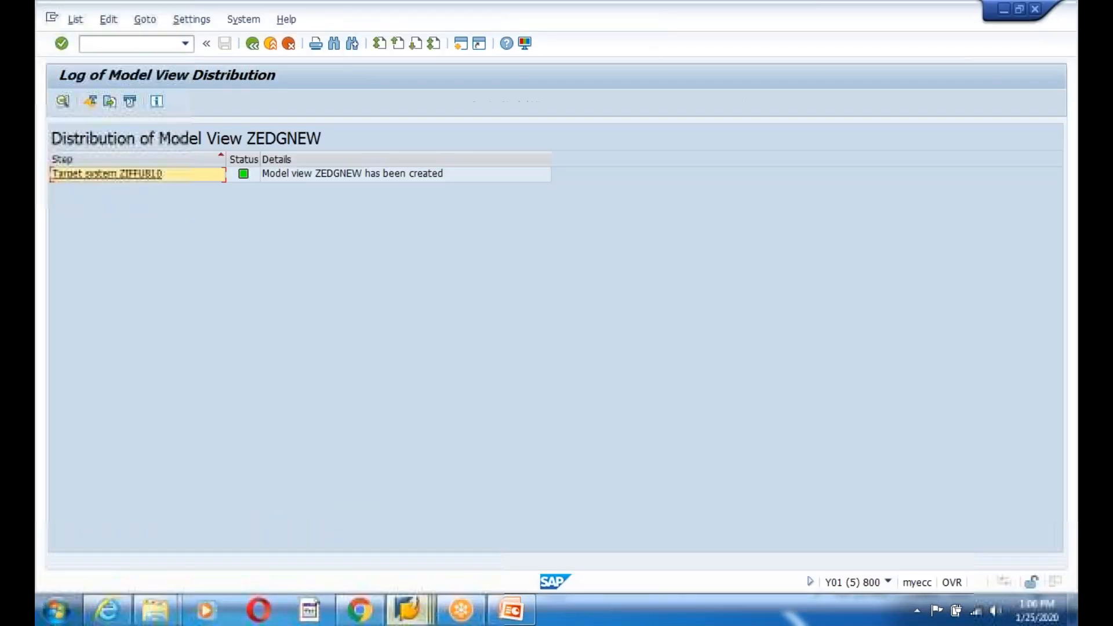
- Return to SAP Easy Access and open the Send Material transaction BD10
click(255, 47)
click(255, 47)
click(139, 47)
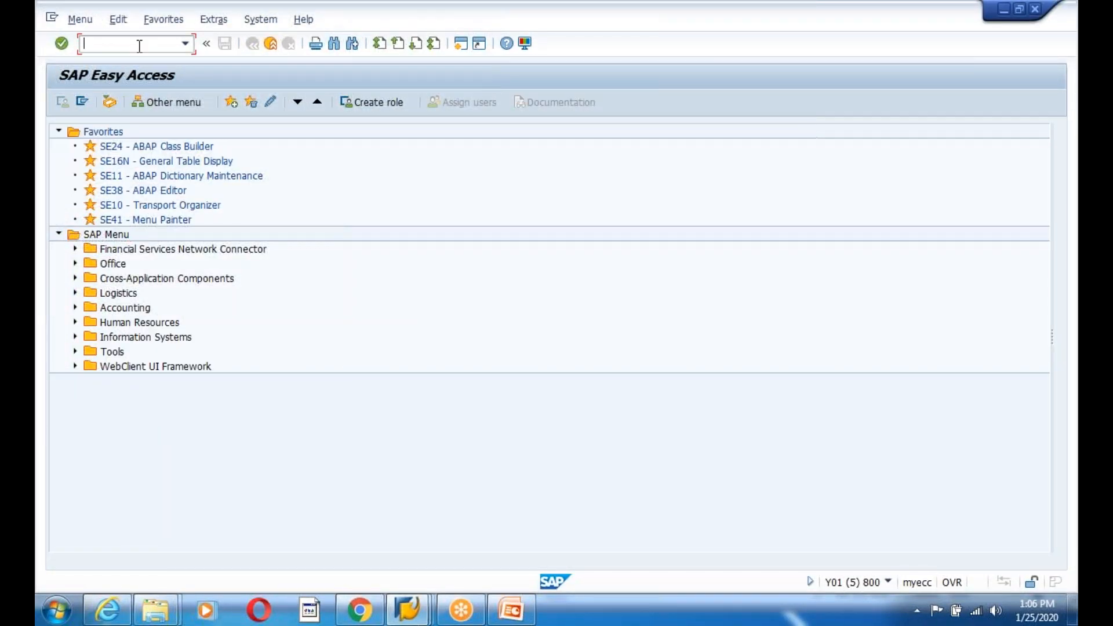
key(Return)
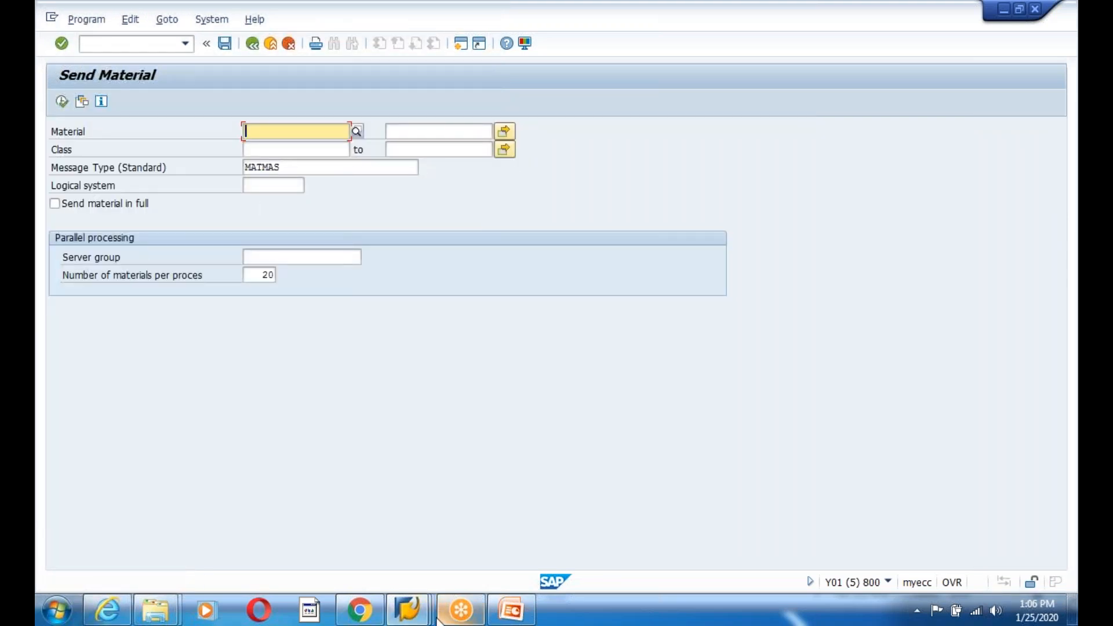
click(407, 609)
click(355, 540)
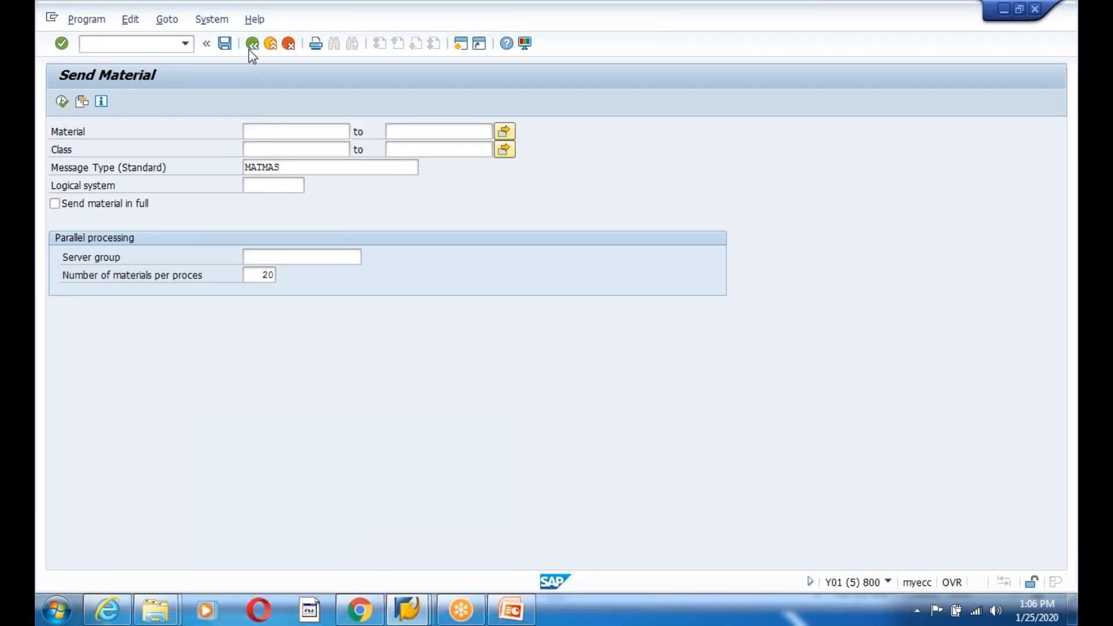
click(251, 45)
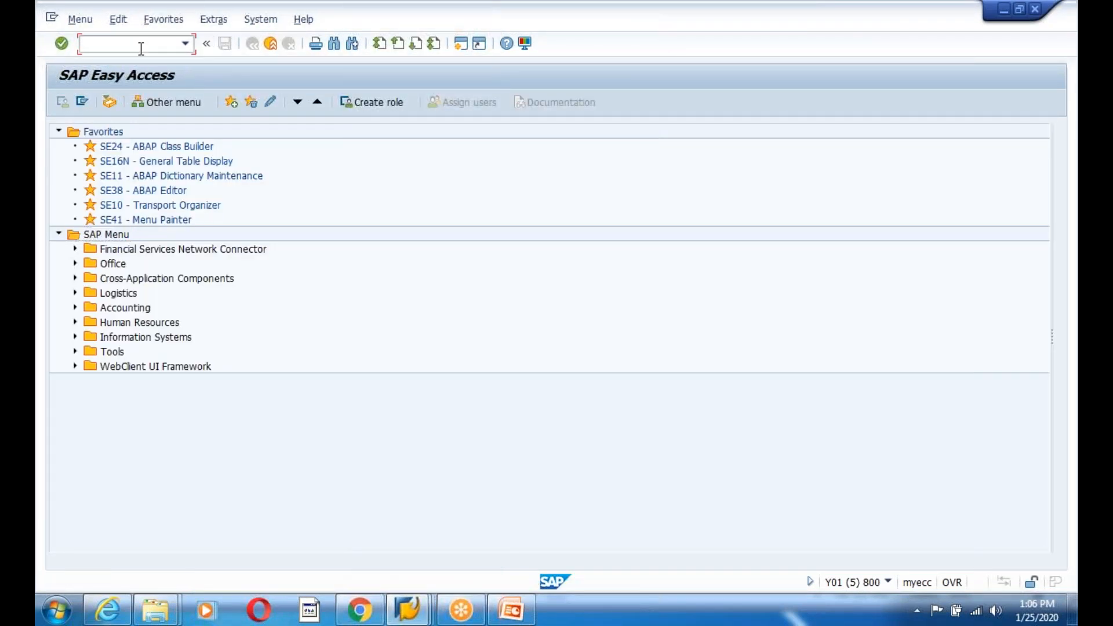
text(bd10)
key(Return)
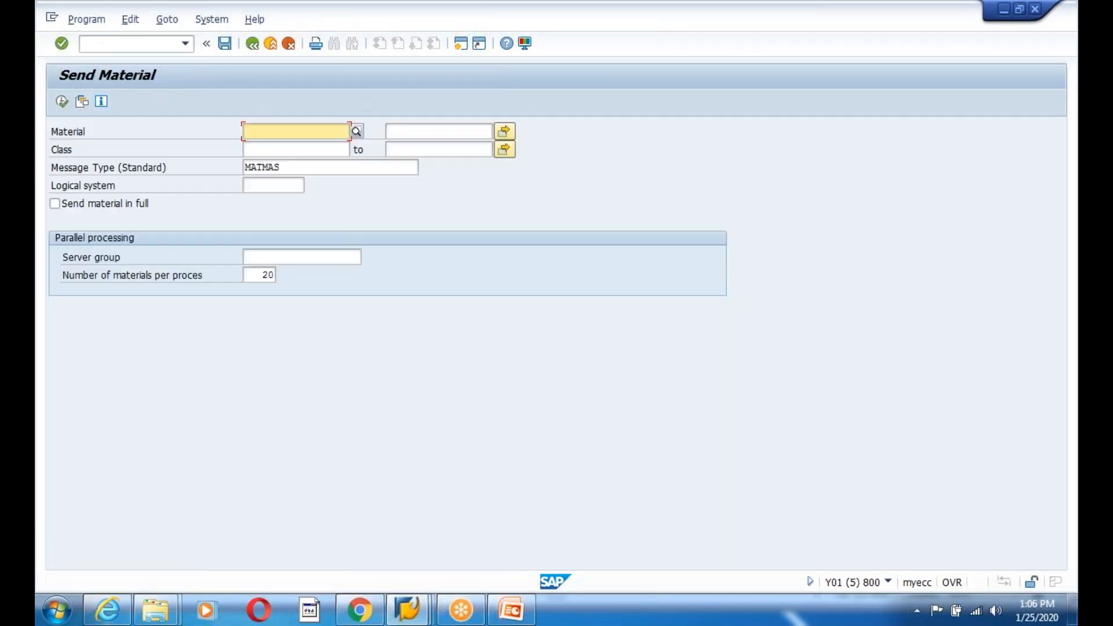
- Load the LOGSYS variant (M-01 to M-10, ZIFFU810) and execute the material send
click(84, 104)
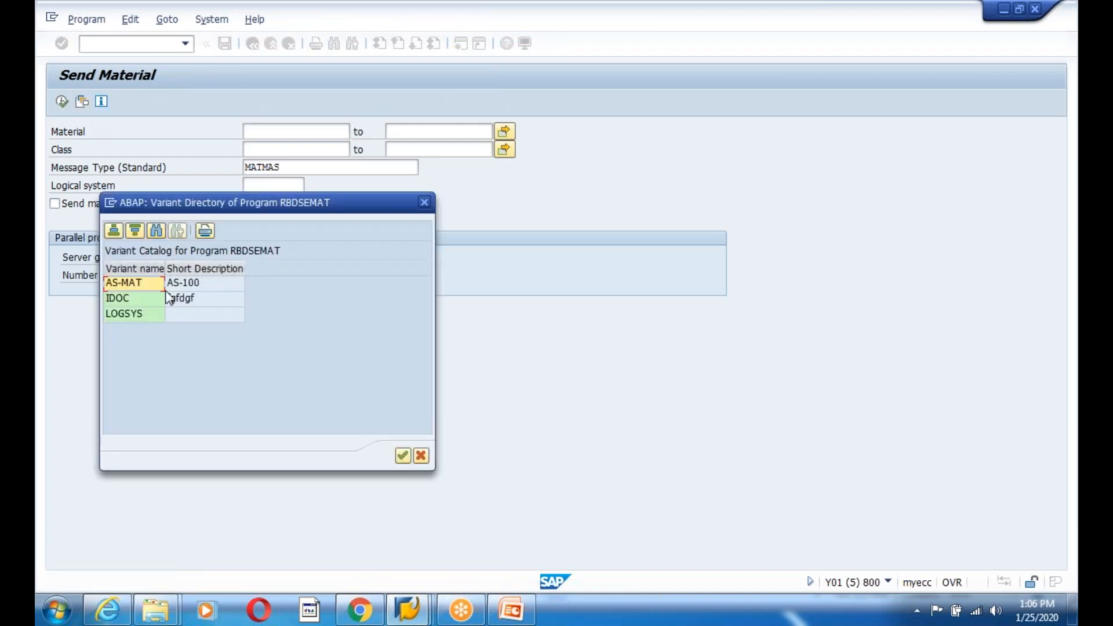
double_click(139, 311)
click(63, 102)
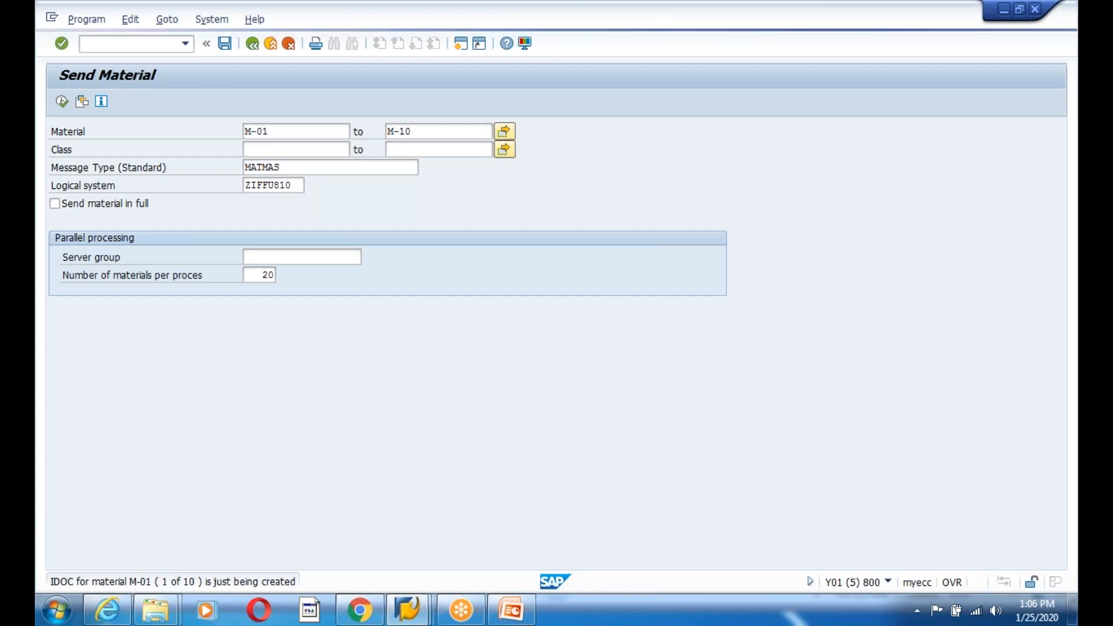
- Stop the running Send Material transaction via the window's system menu
click(407, 608)
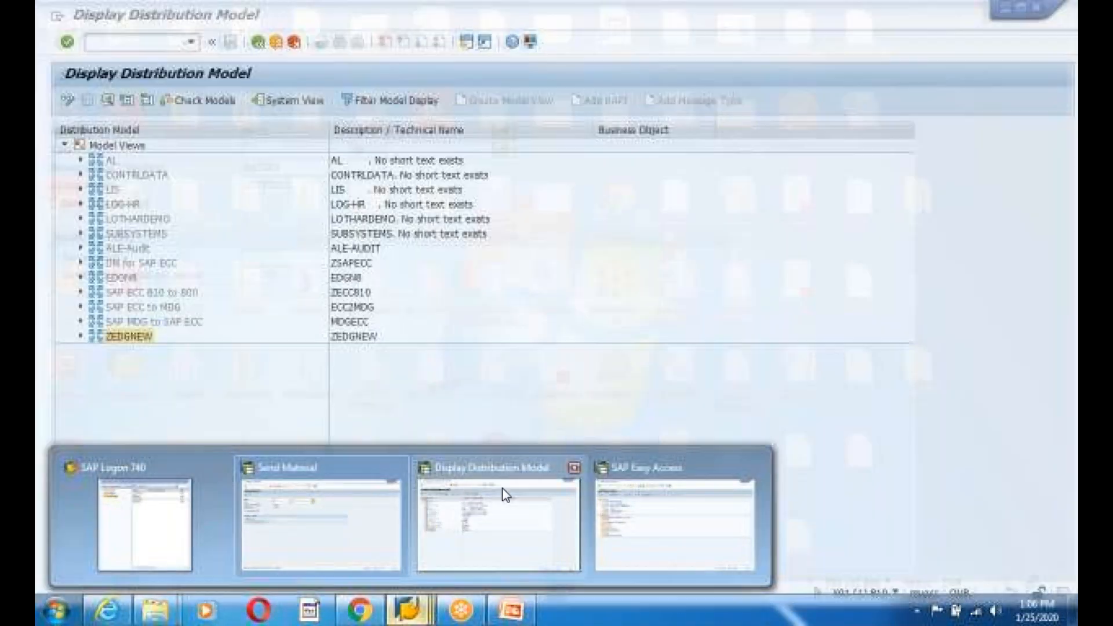
click(498, 504)
click(408, 608)
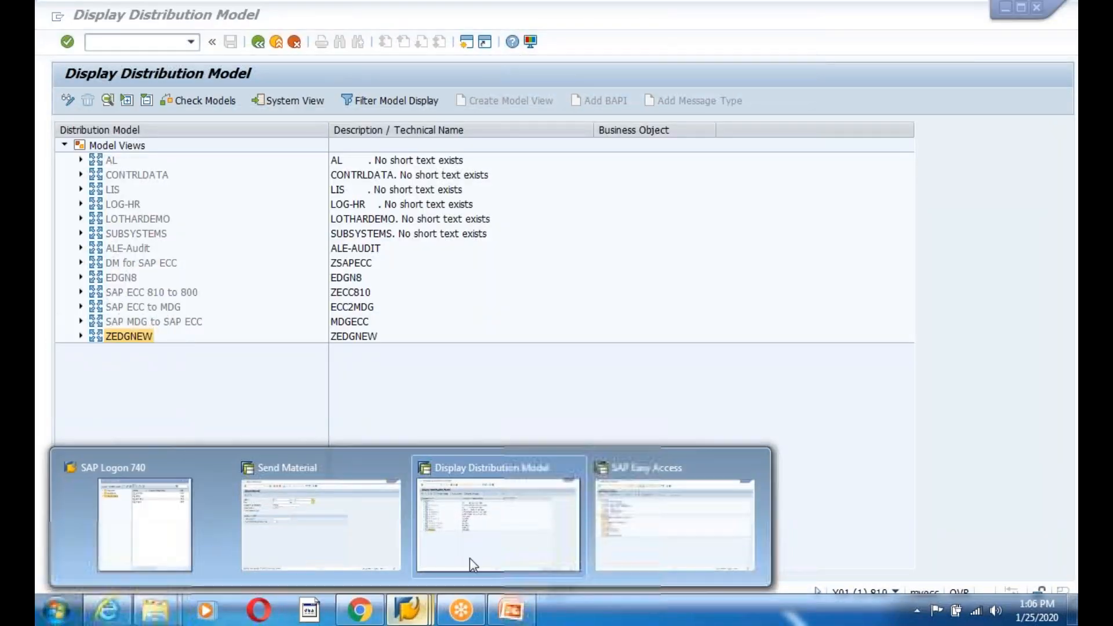
click(350, 521)
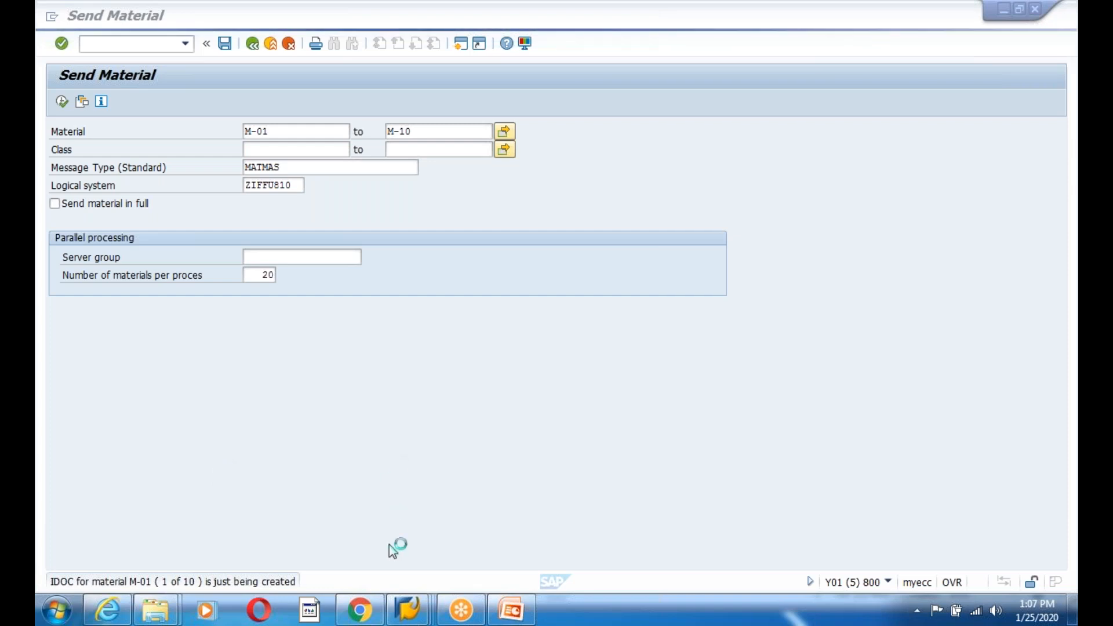
mouse_move(413, 611)
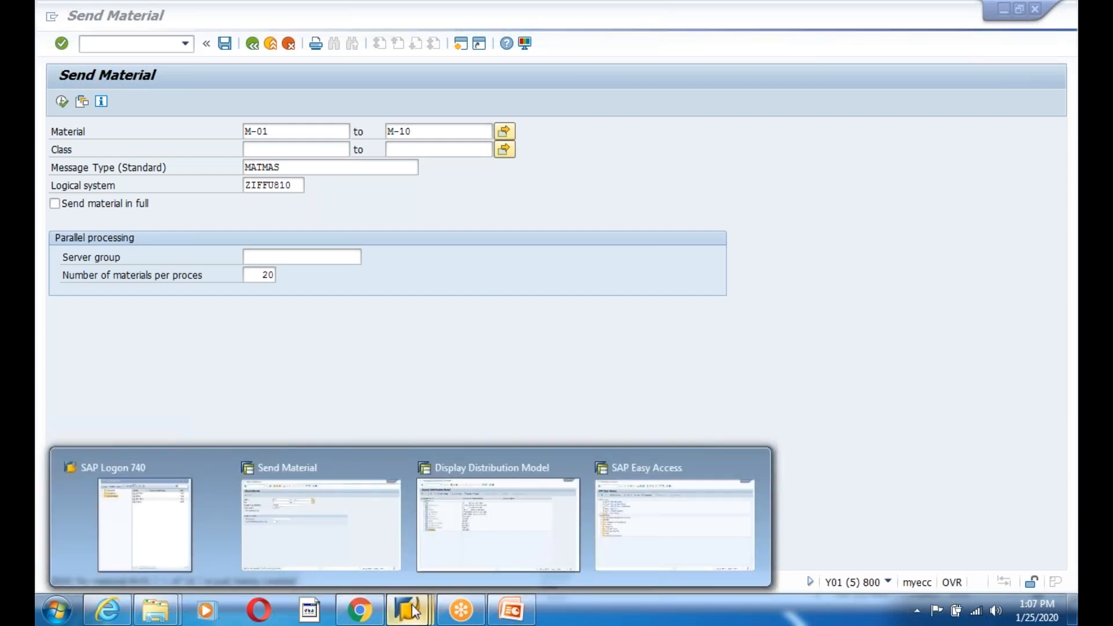
click(510, 609)
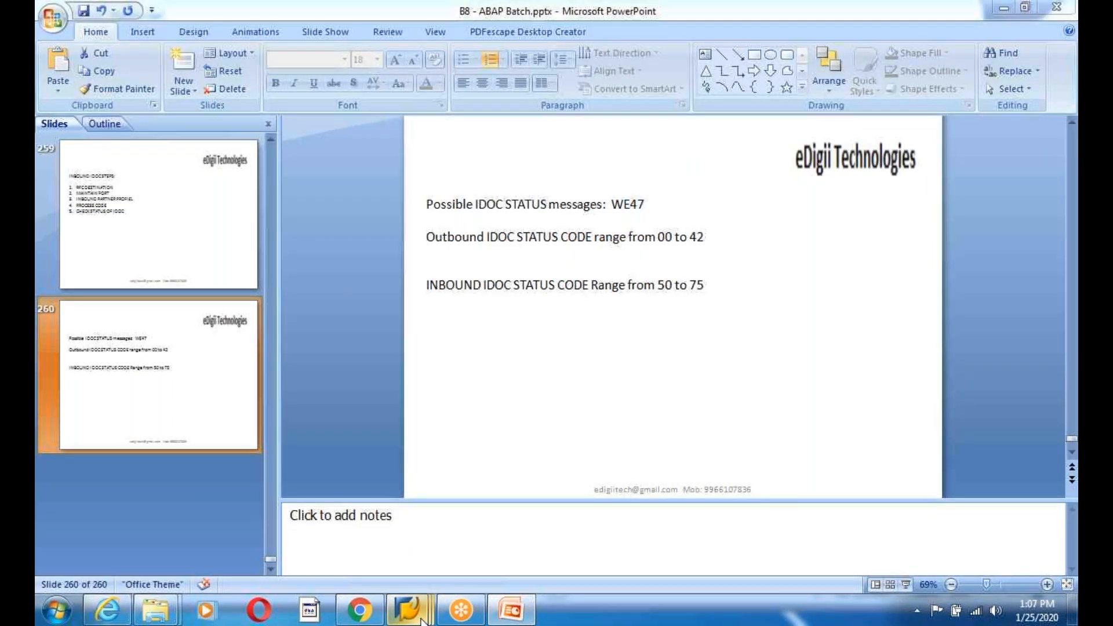
mouse_move(455, 606)
click(349, 540)
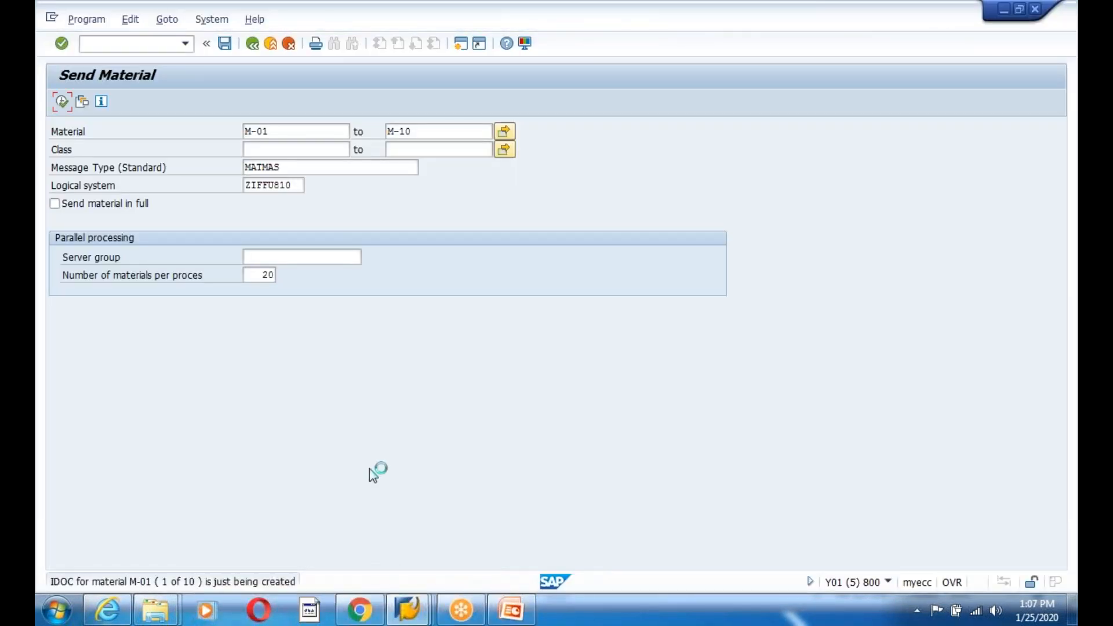
click(52, 17)
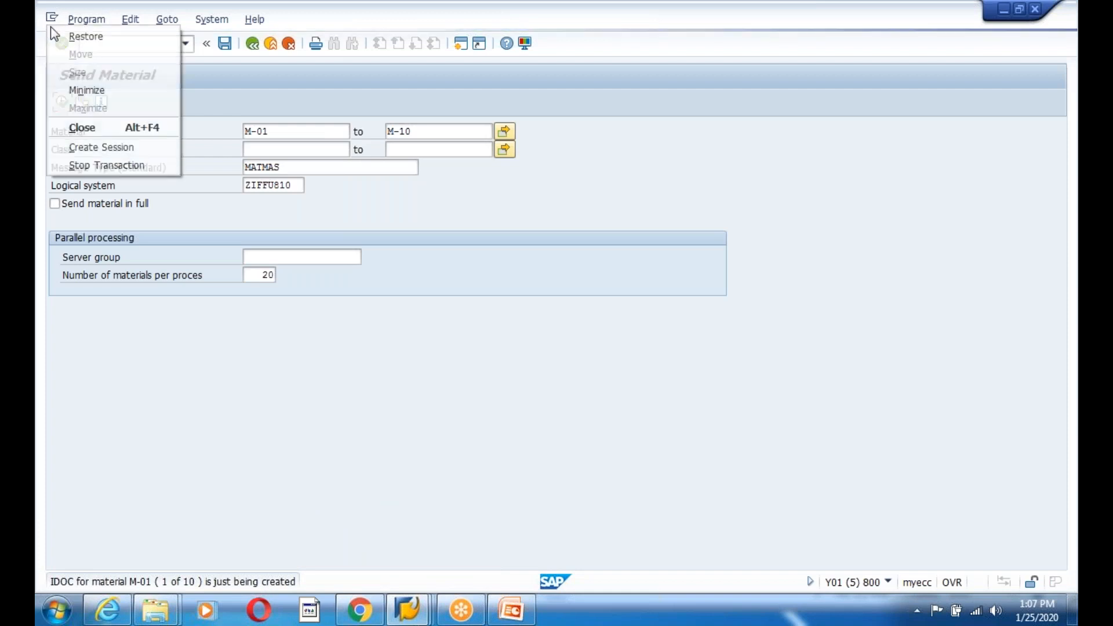
click(105, 163)
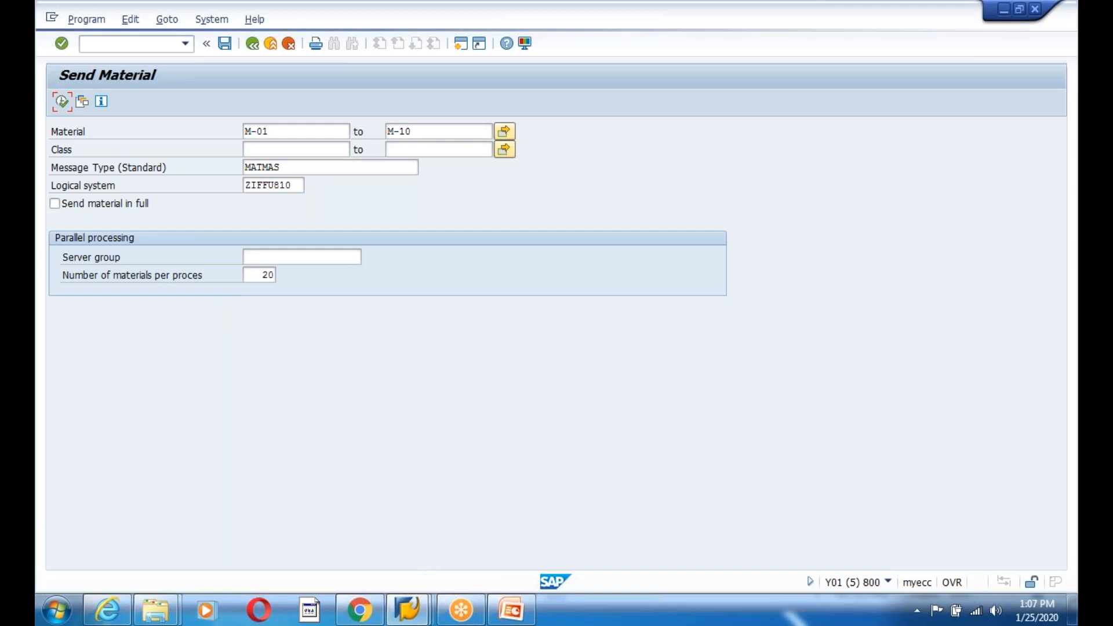
- Close the spare SAP Easy Access session from its taskbar thumbnail
click(429, 603)
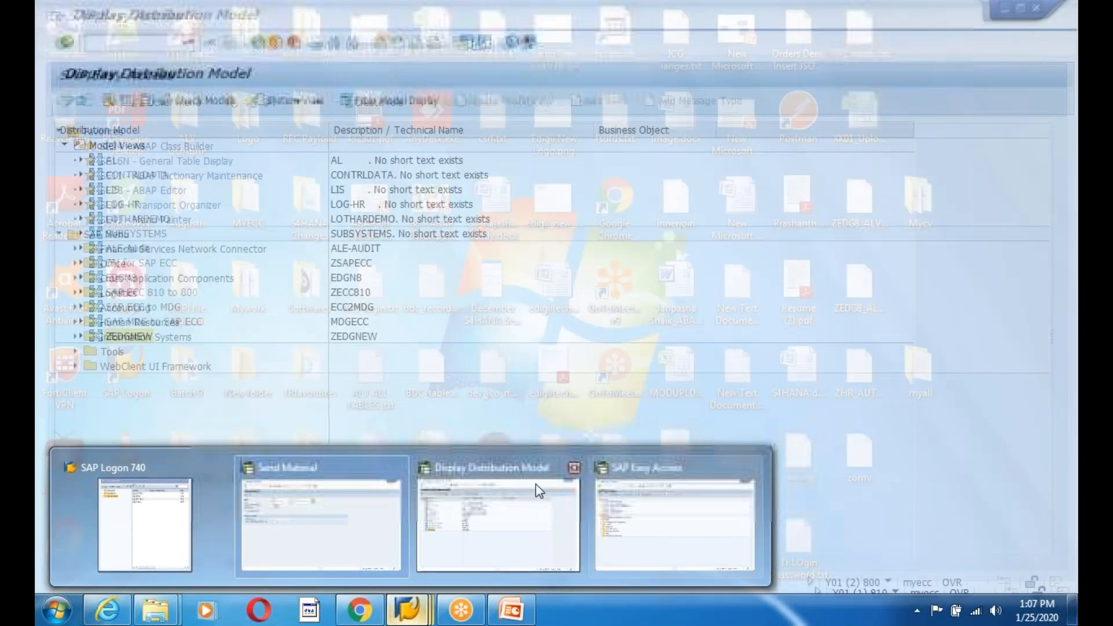
click(535, 486)
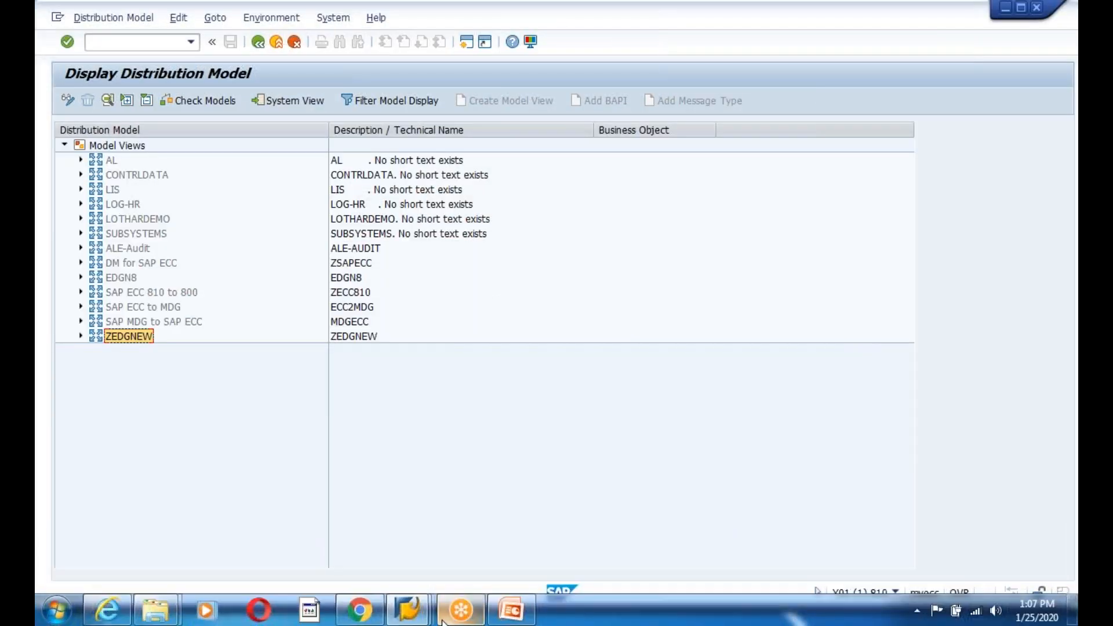
mouse_move(407, 608)
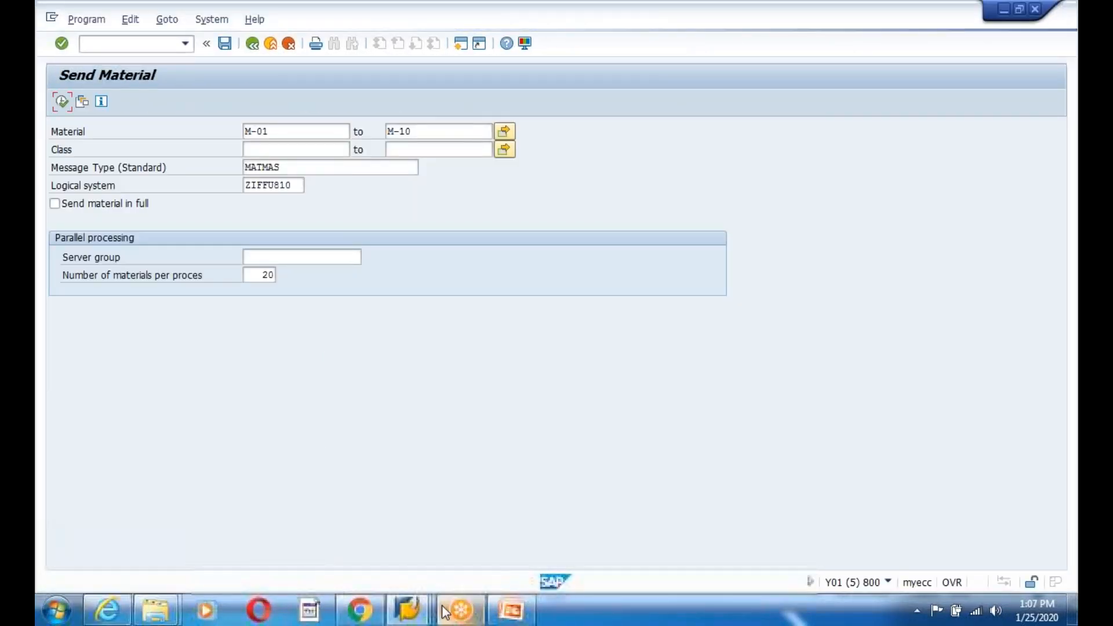
click(409, 609)
click(492, 509)
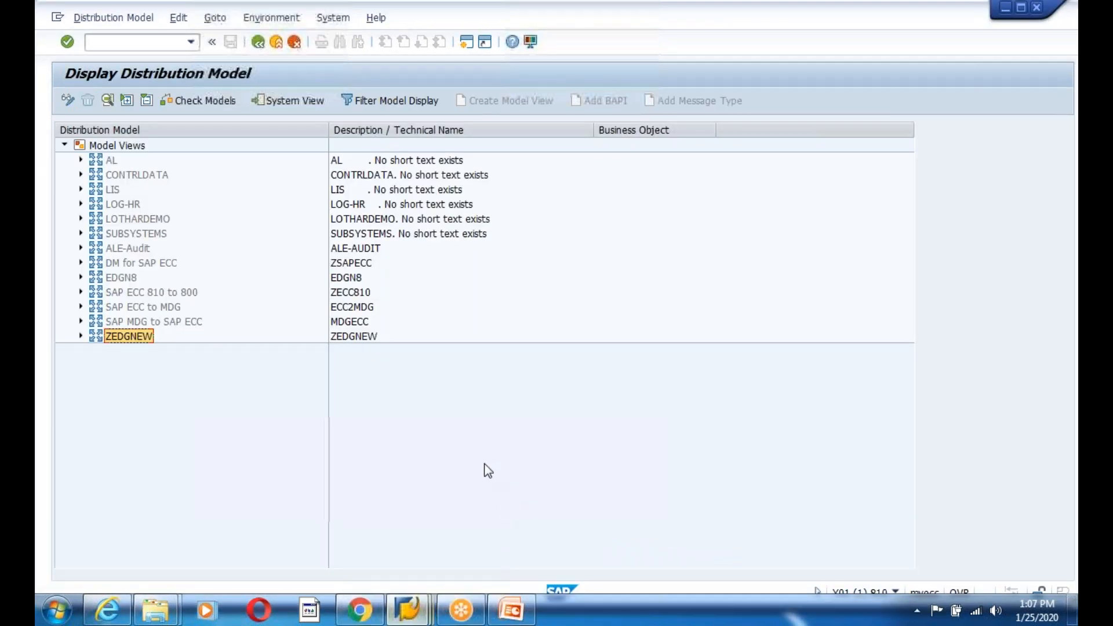
click(408, 609)
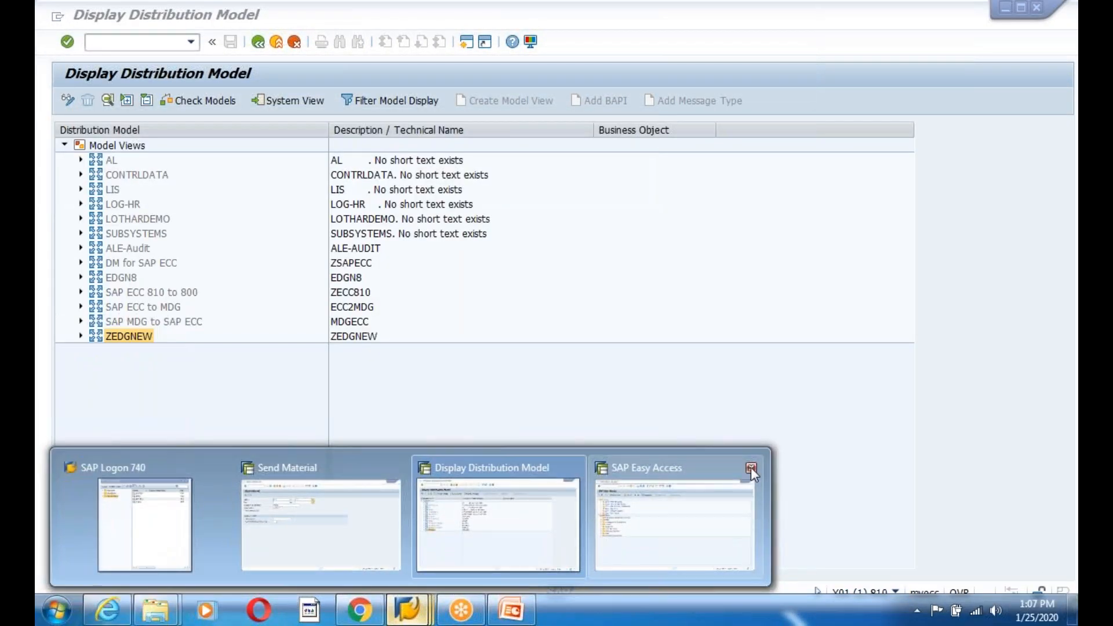
click(751, 467)
- Choose Stop Transaction again on the stuck Send Material window
click(419, 495)
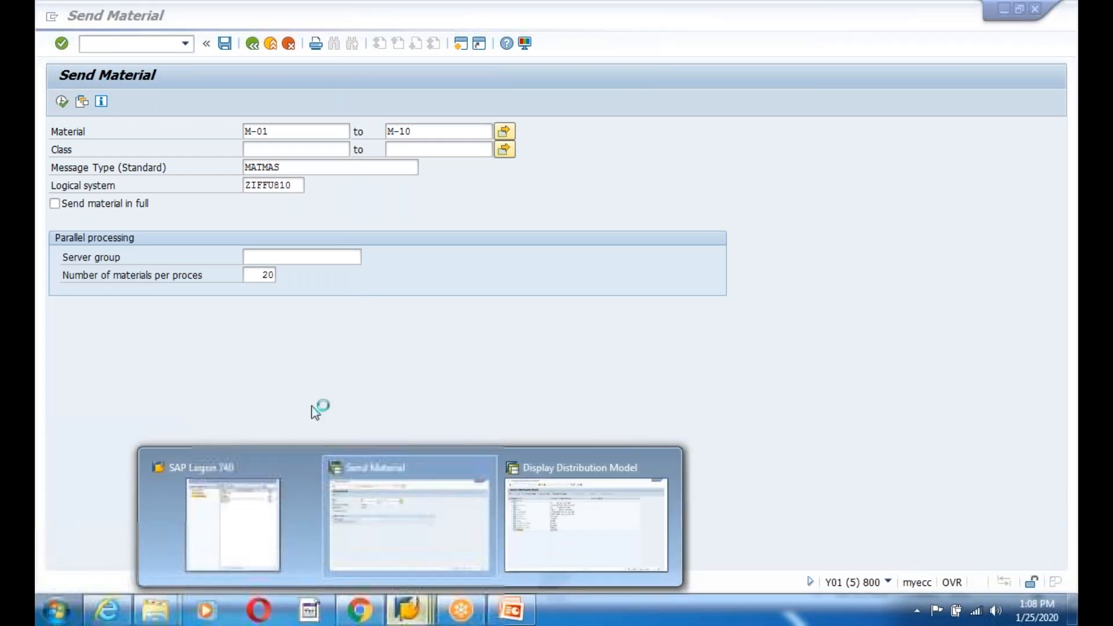
click(52, 18)
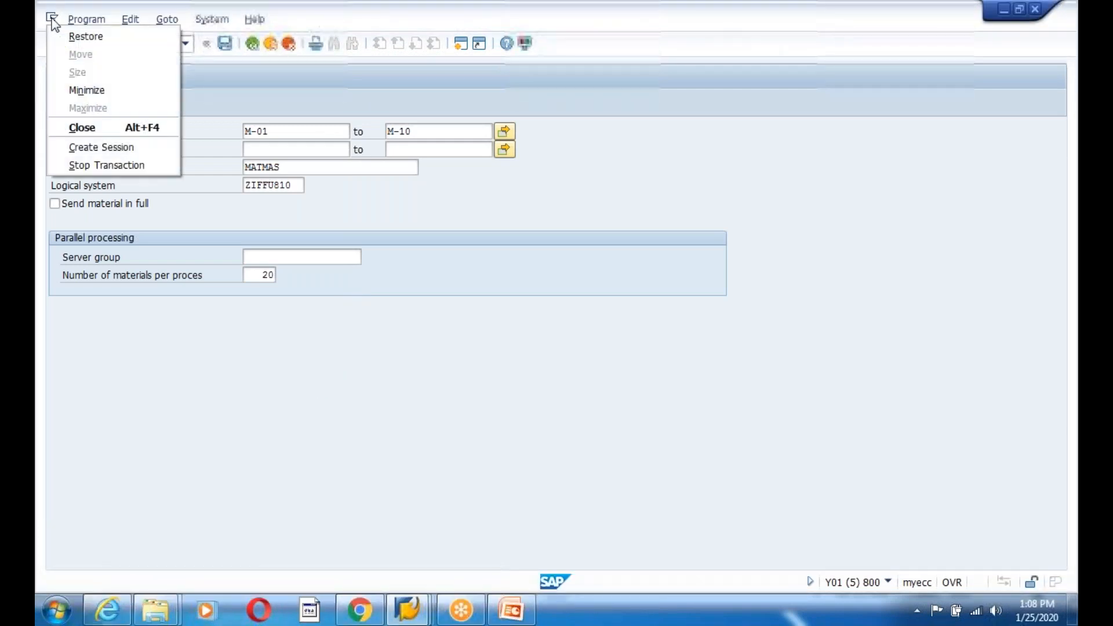
click(85, 167)
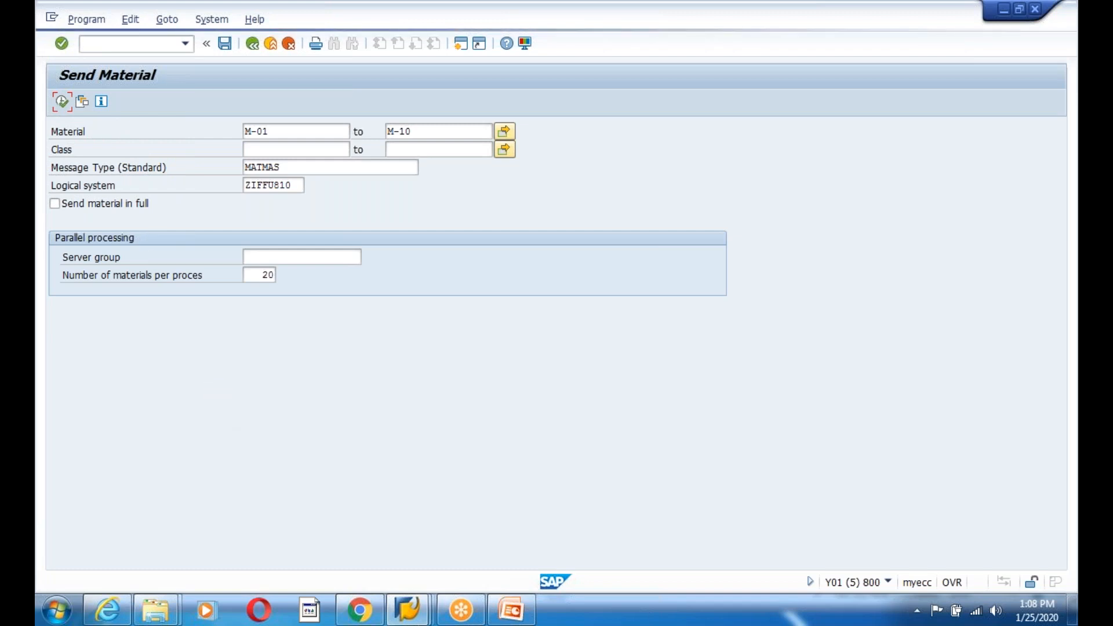
- End the frozen Send Material task in Task Manager
key(ctrl+shift+Escape)
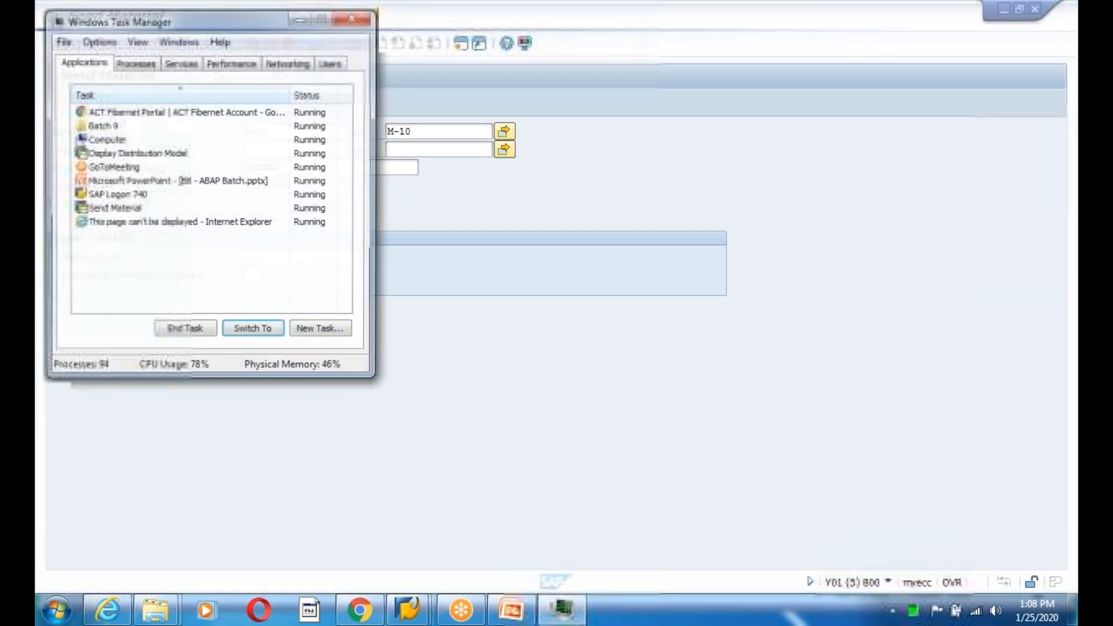
click(113, 209)
click(183, 333)
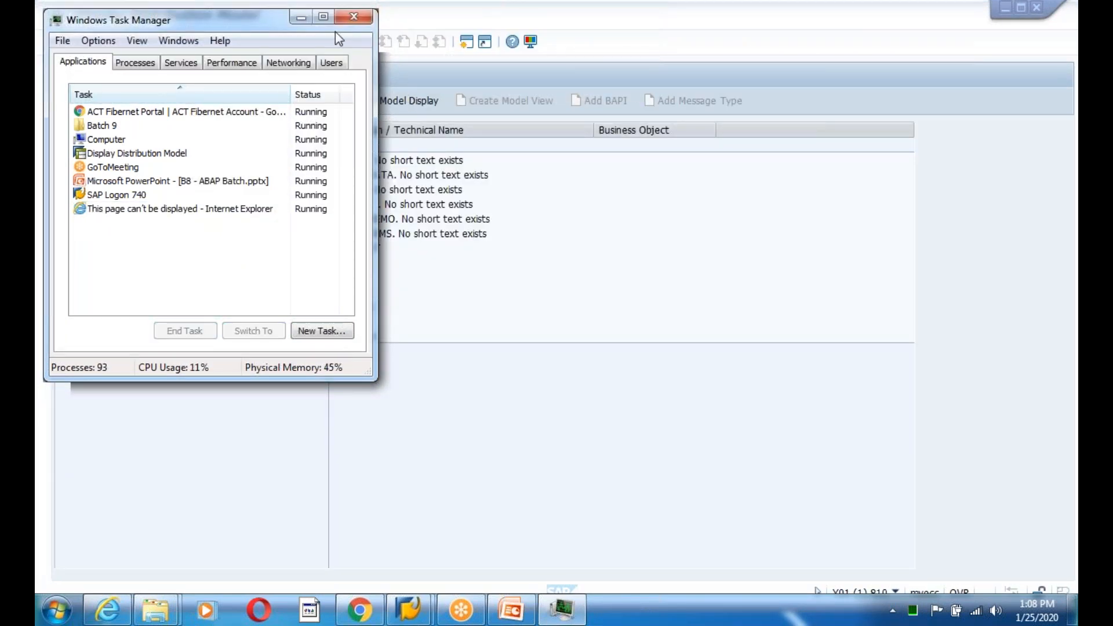
click(354, 16)
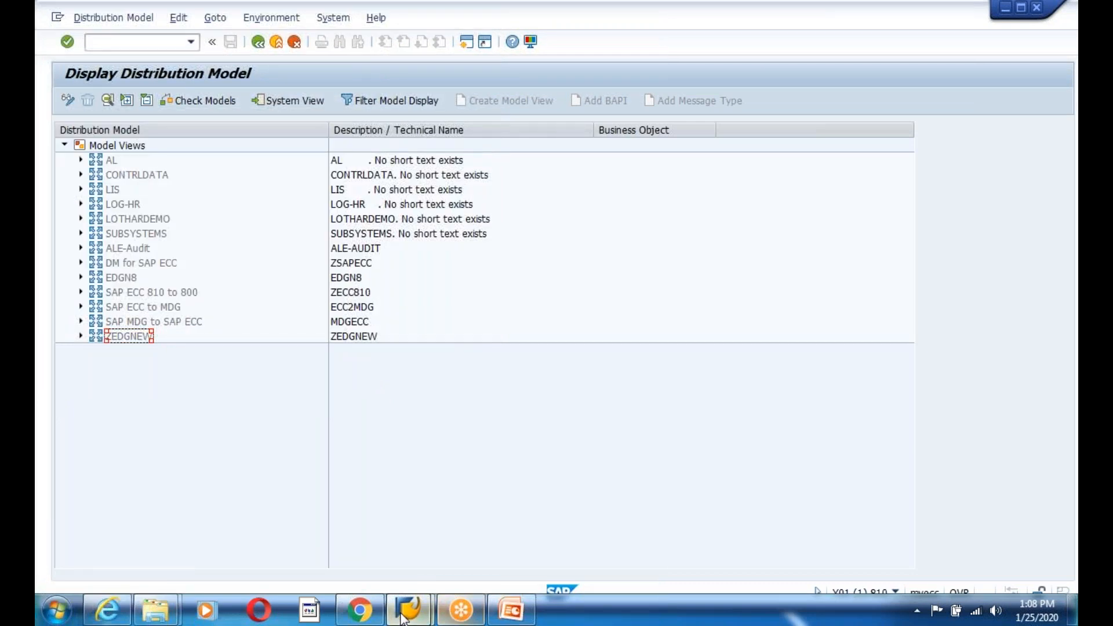
- Log on to SAP ECC client 800 again, continuing without ending the other logons
mouse_move(406, 613)
click(315, 509)
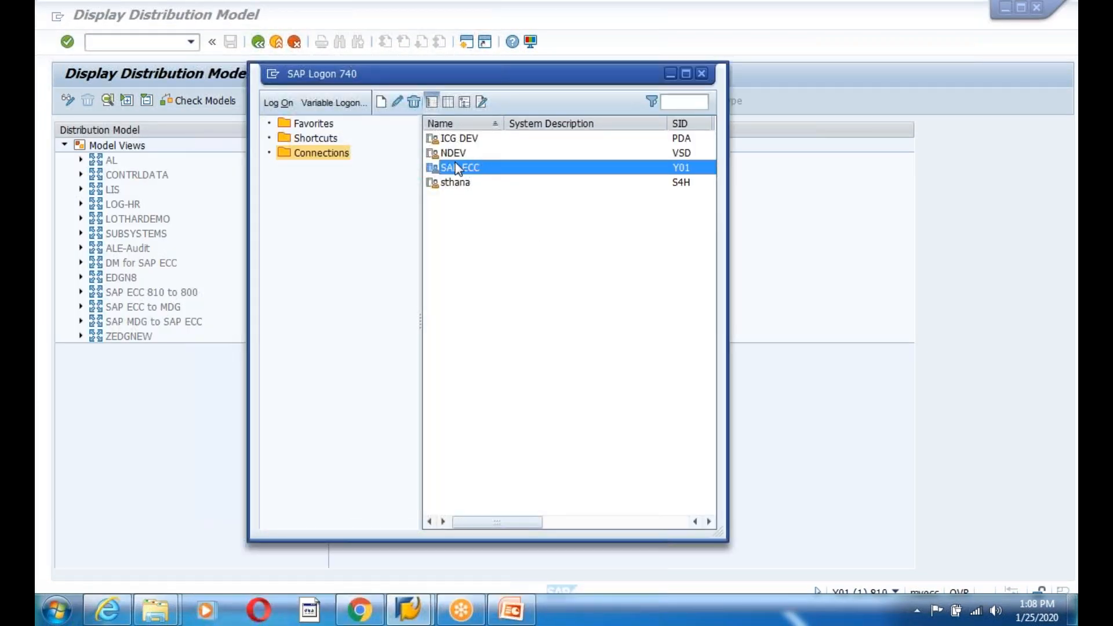
key(Return)
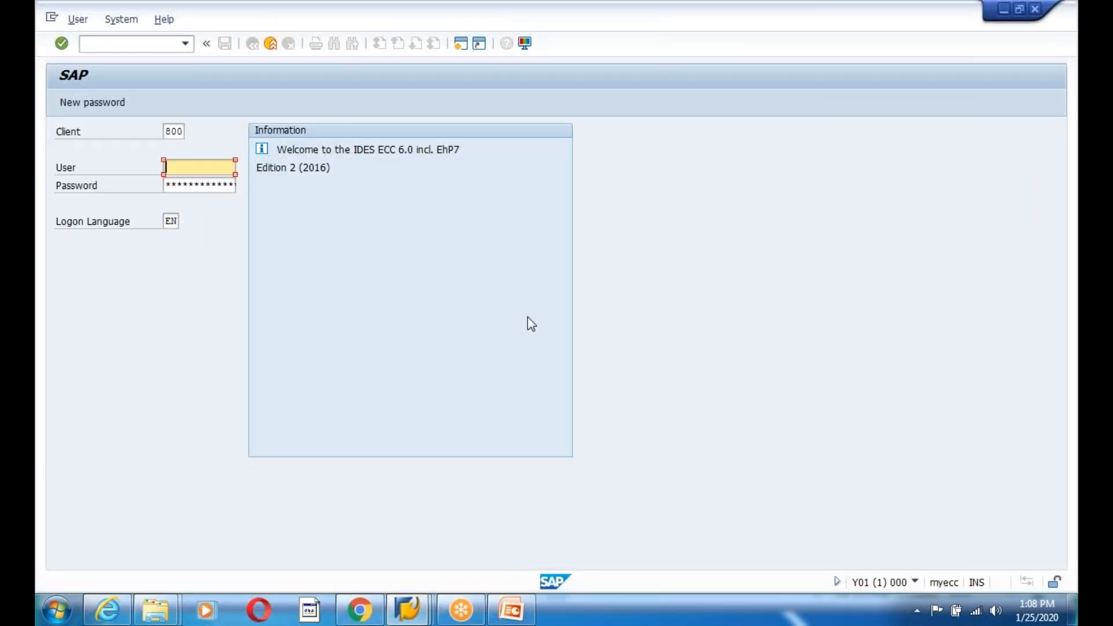
text(sap)
key(Down)
key(Tab)
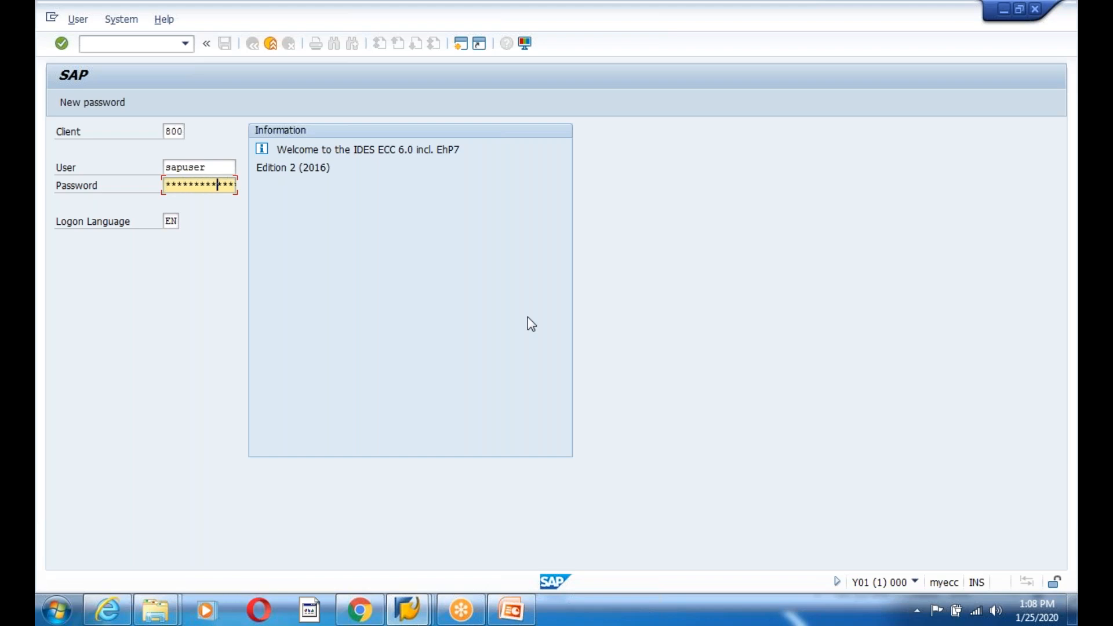
key(Return)
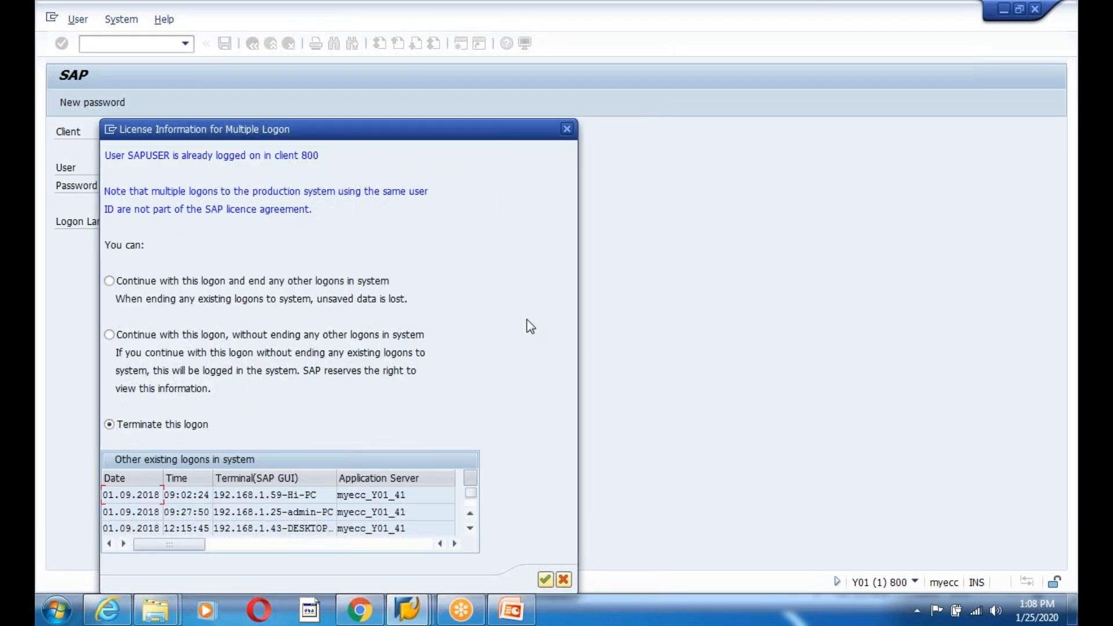
click(109, 336)
key(Return)
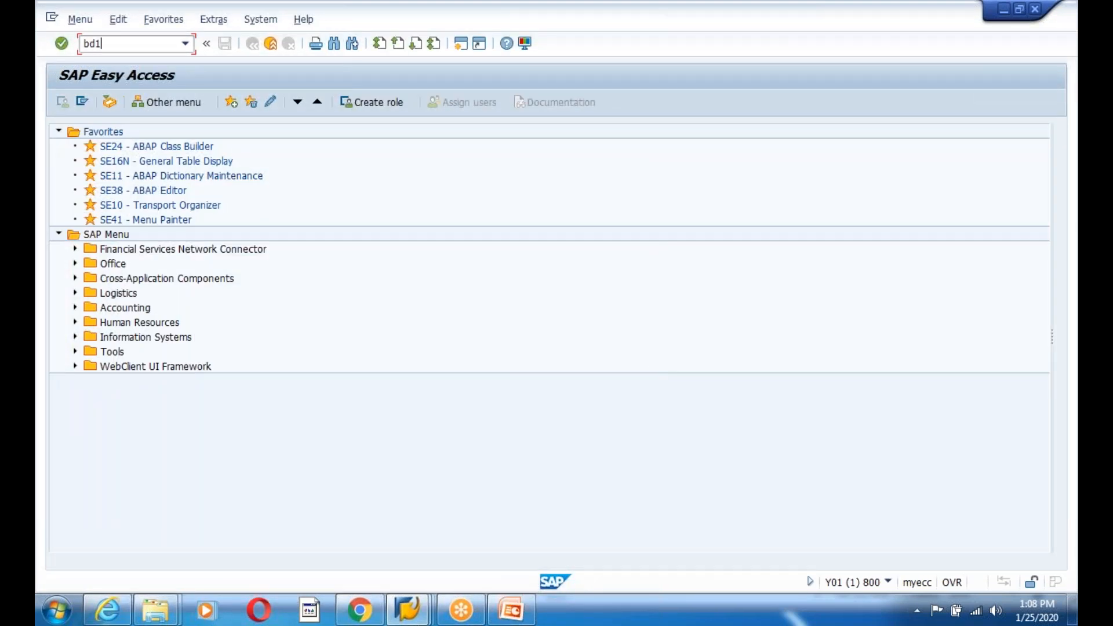
- Run BD10 with the LOGSYS variant (M-01 to M-10, ZIFFU810) and acknowledge the 10-IDoc messages
key(Return)
click(82, 101)
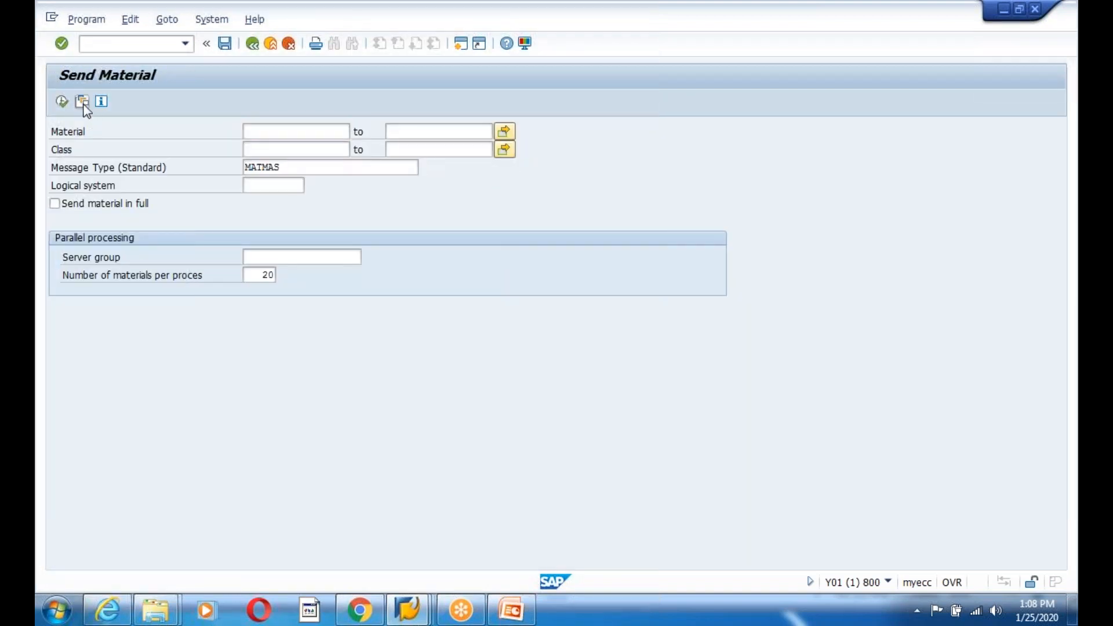
double_click(154, 313)
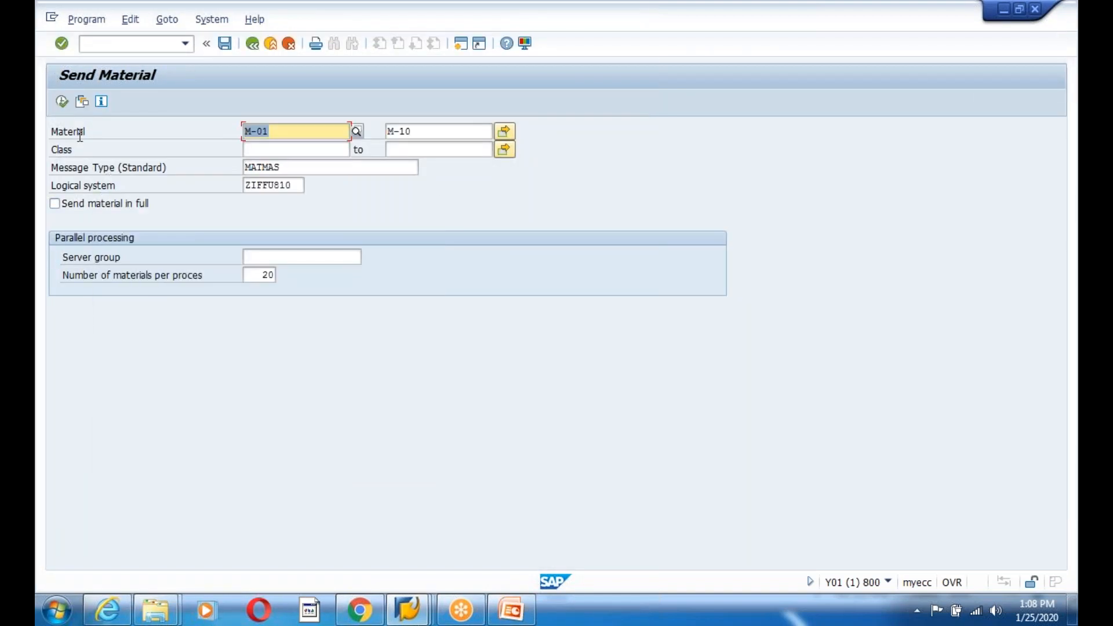
click(61, 101)
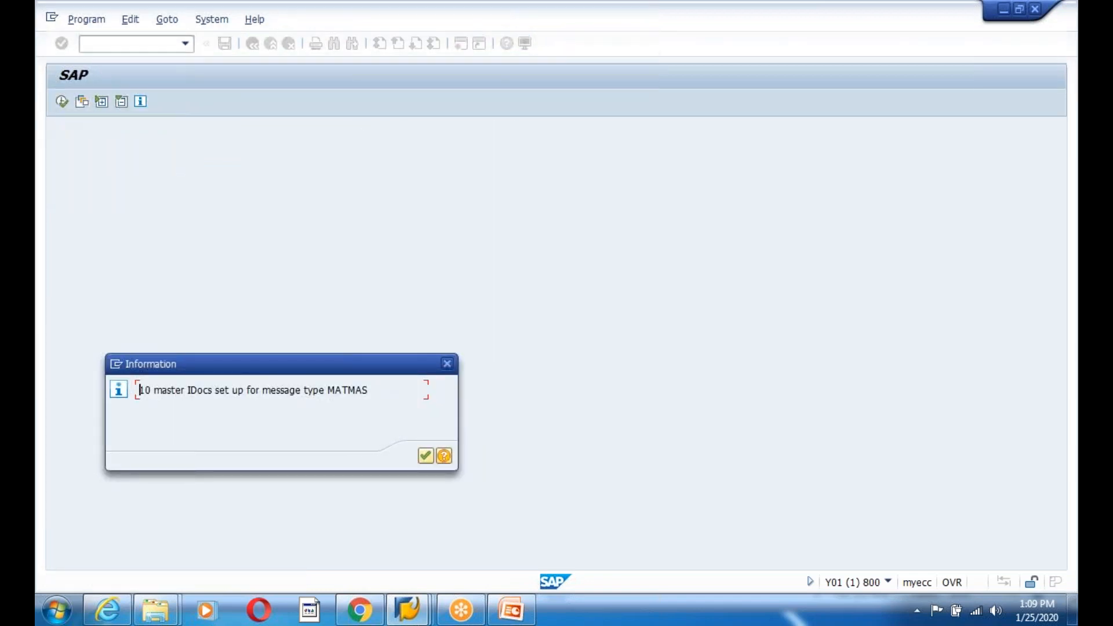
key(Return)
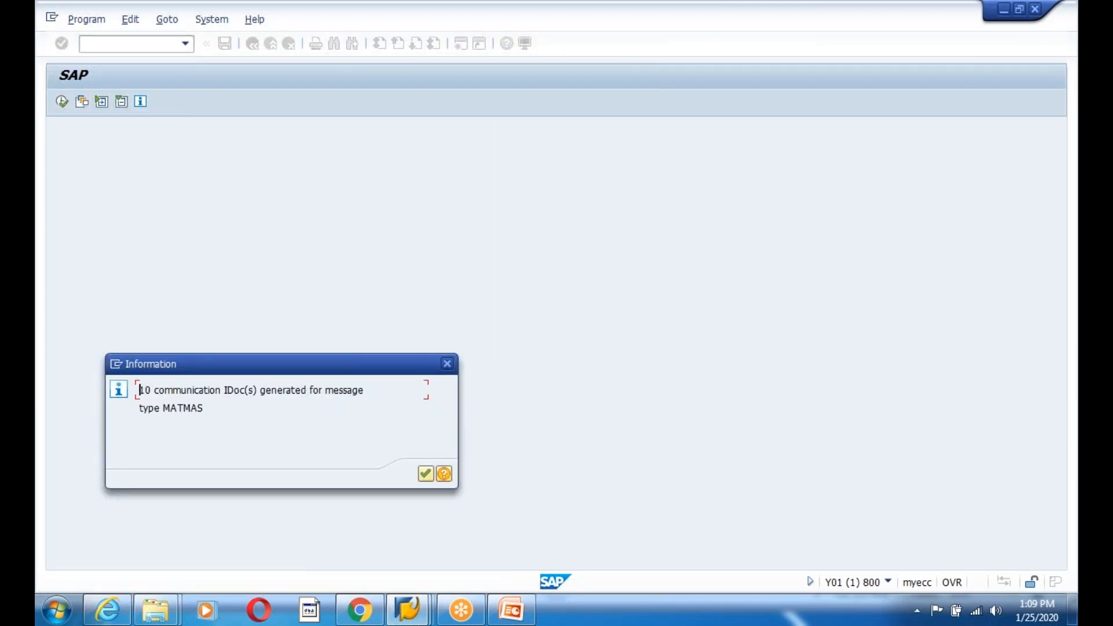
key(Return)
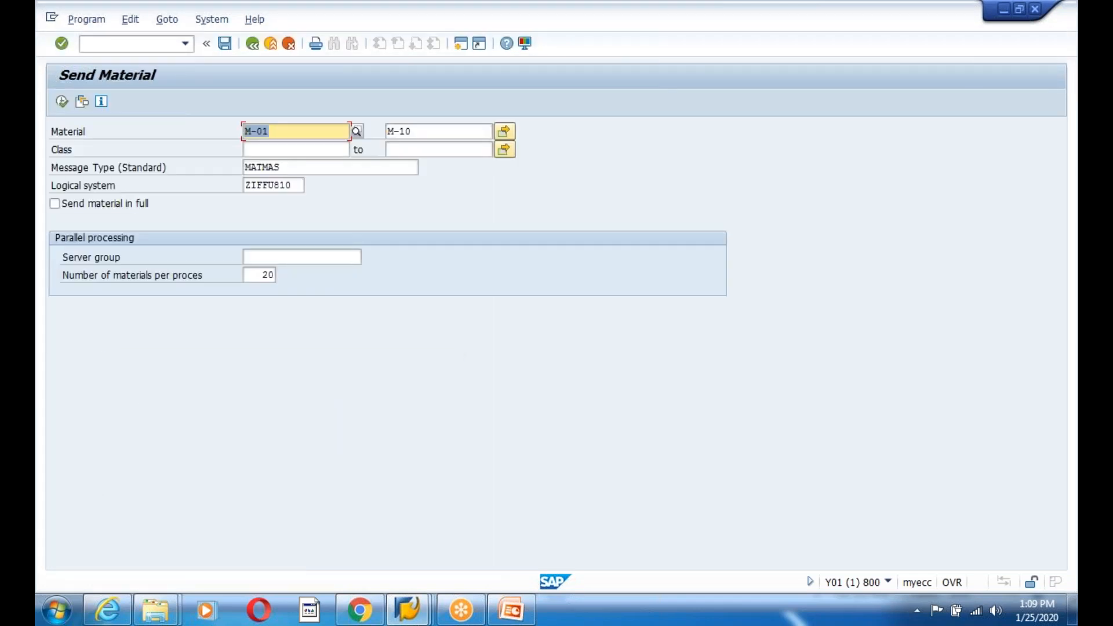
- Go back to Easy Access and run WE02 to reach the IDoc List selection screen
click(252, 44)
text(we02)
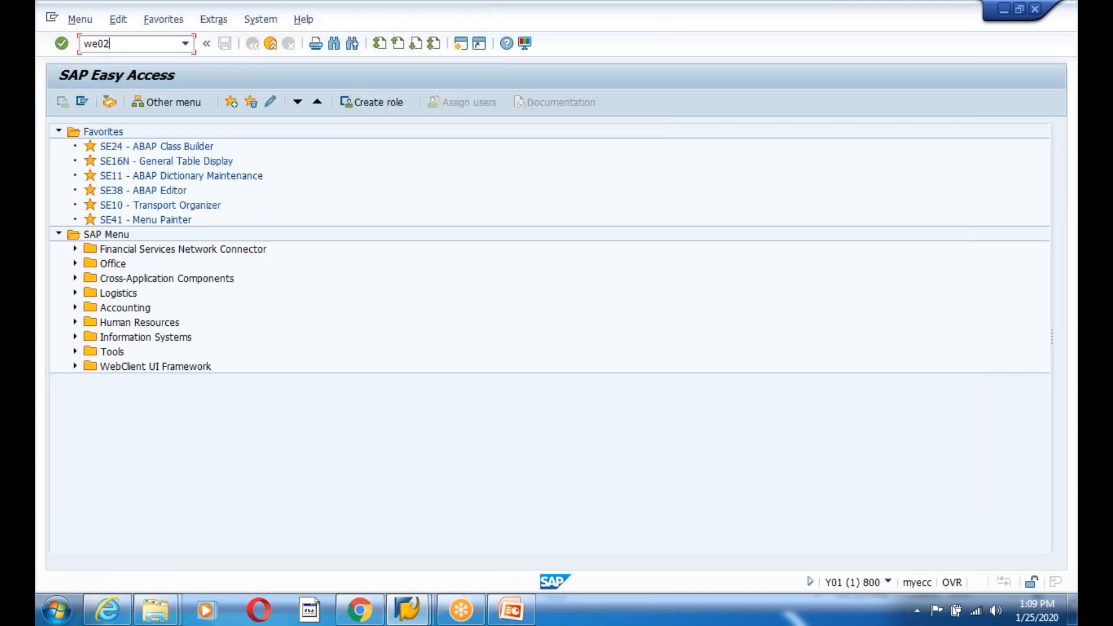
key(Return)
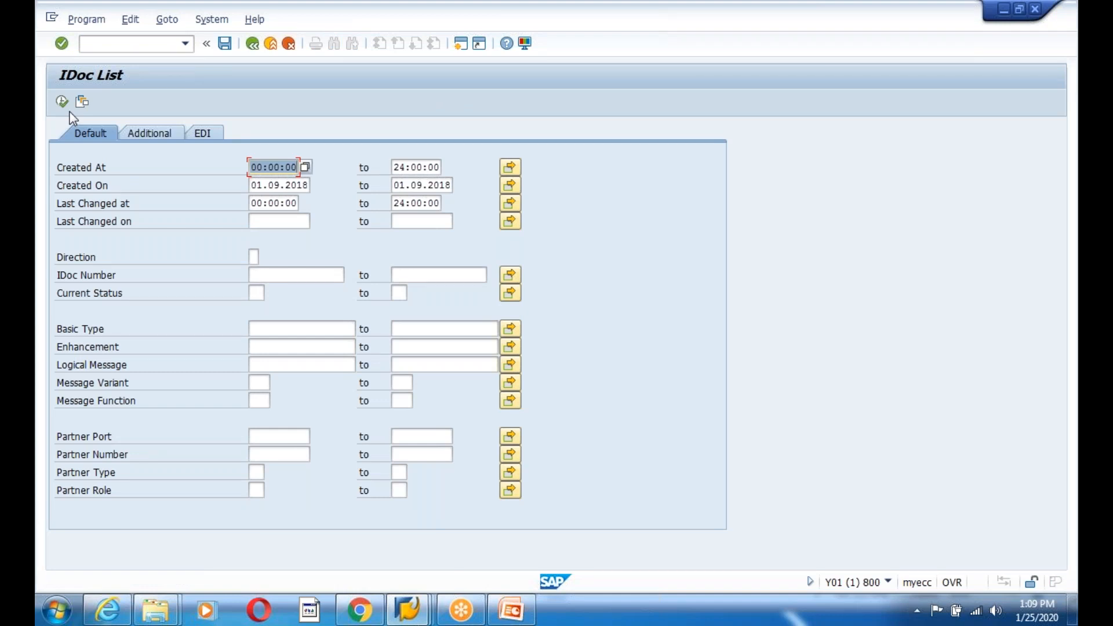
- Browse the slides on IDoc status codes and inbound IDoc steps
click(512, 609)
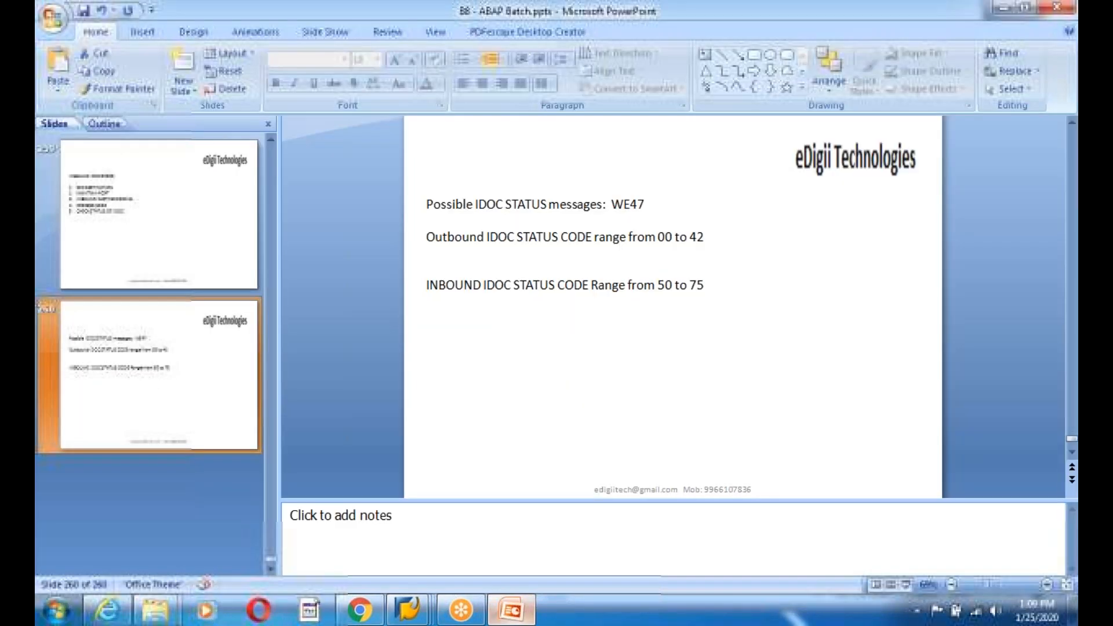
click(152, 267)
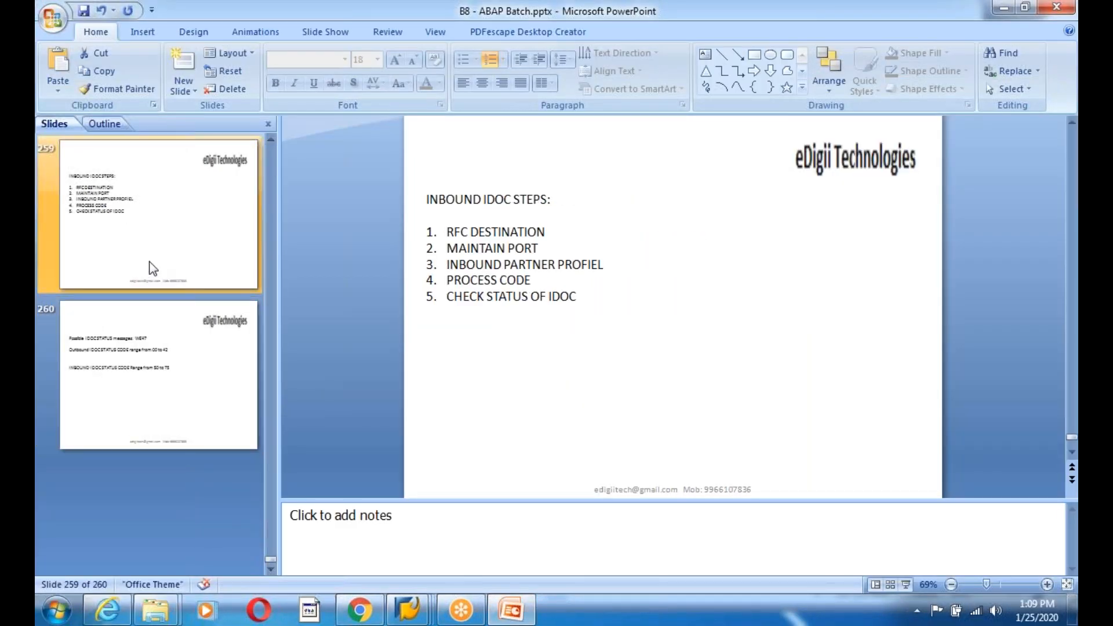
scroll(160, 302, up, 1)
scroll(157, 360, up, 3)
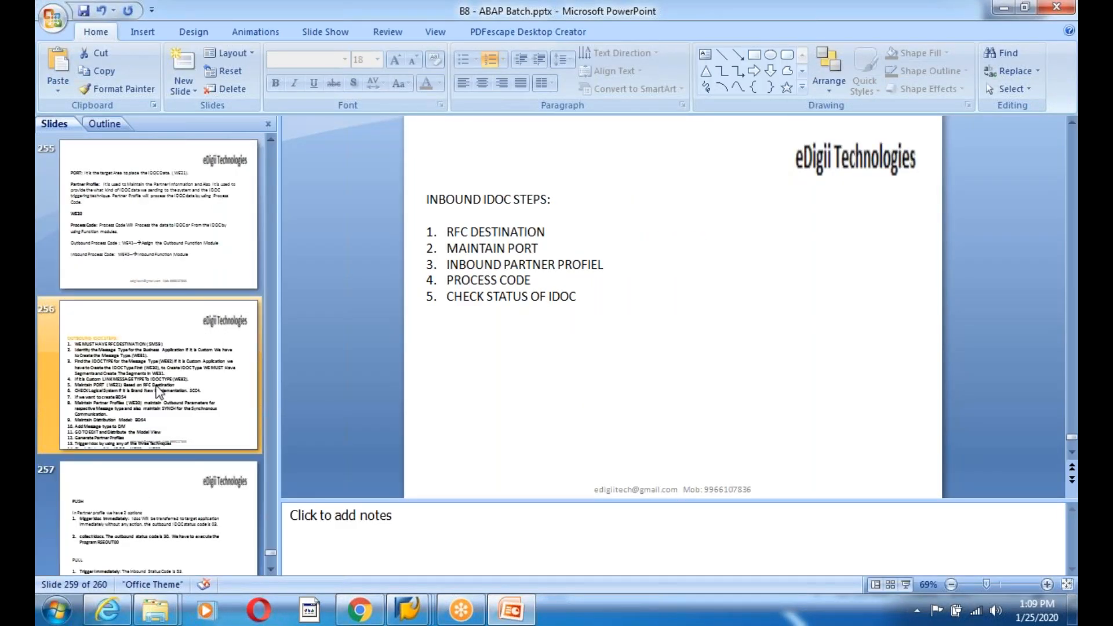
- Highlight 'collect idocs' and status '30' on the PUSH/PULL slide, then return to the SAP IDoc List
click(122, 522)
drag(459, 316, 529, 314)
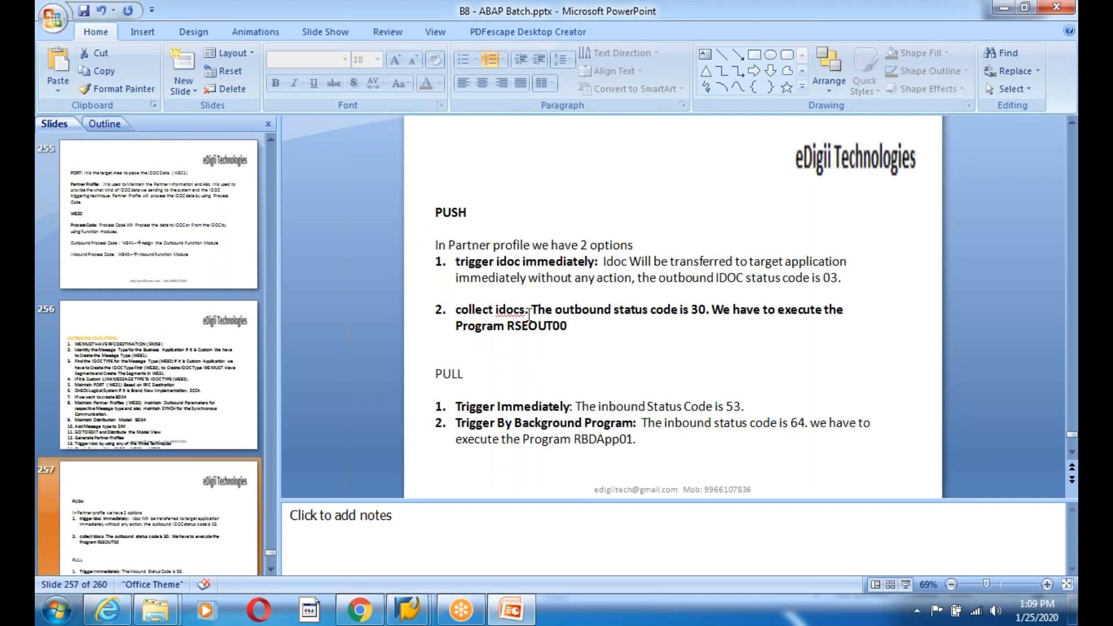
double_click(693, 307)
mouse_move(408, 610)
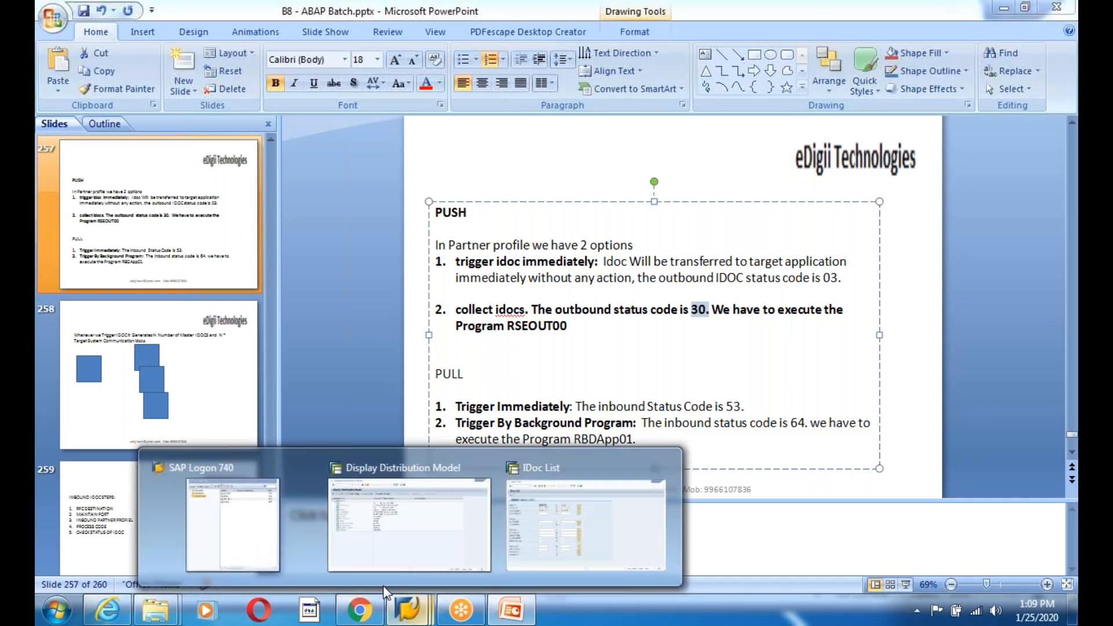
click(524, 528)
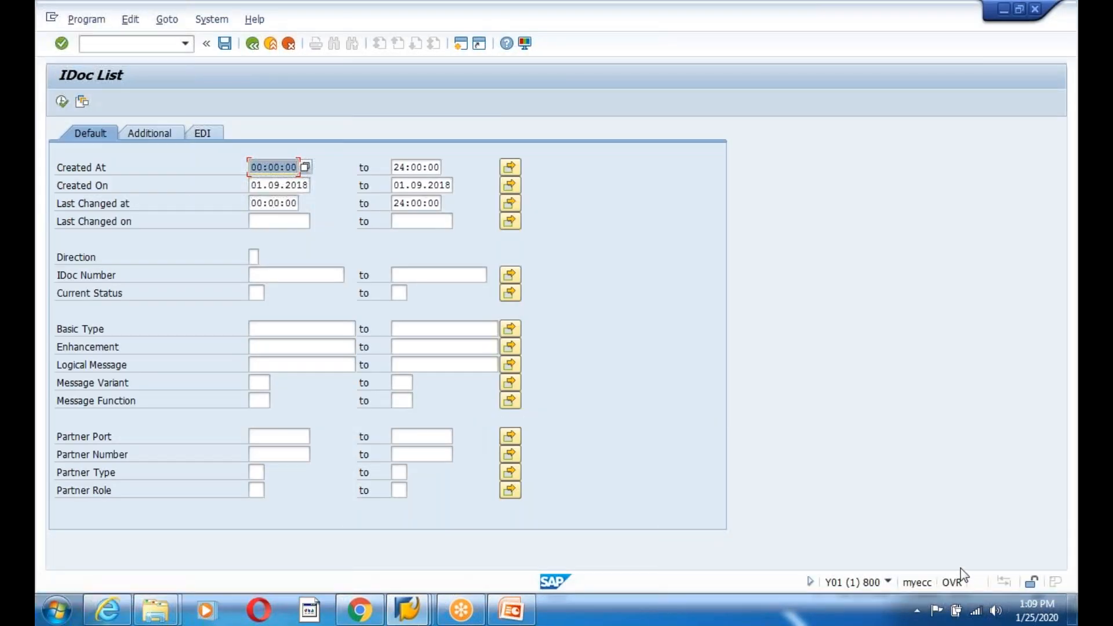
- List the outbound MATMAS IDocs and check the status texts of IDocs 3273746–3273755
click(62, 102)
click(377, 194)
click(376, 225)
click(377, 257)
click(376, 287)
click(376, 333)
click(383, 288)
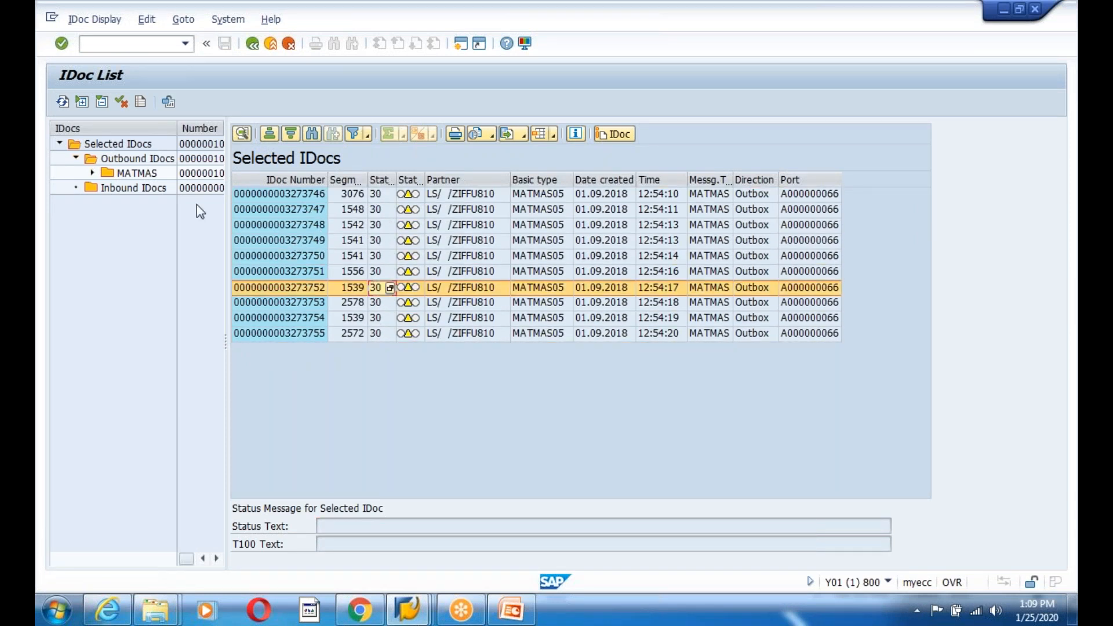
- Open IDoc 3273746 and view its status records, selecting status 30
click(276, 193)
double_click(273, 192)
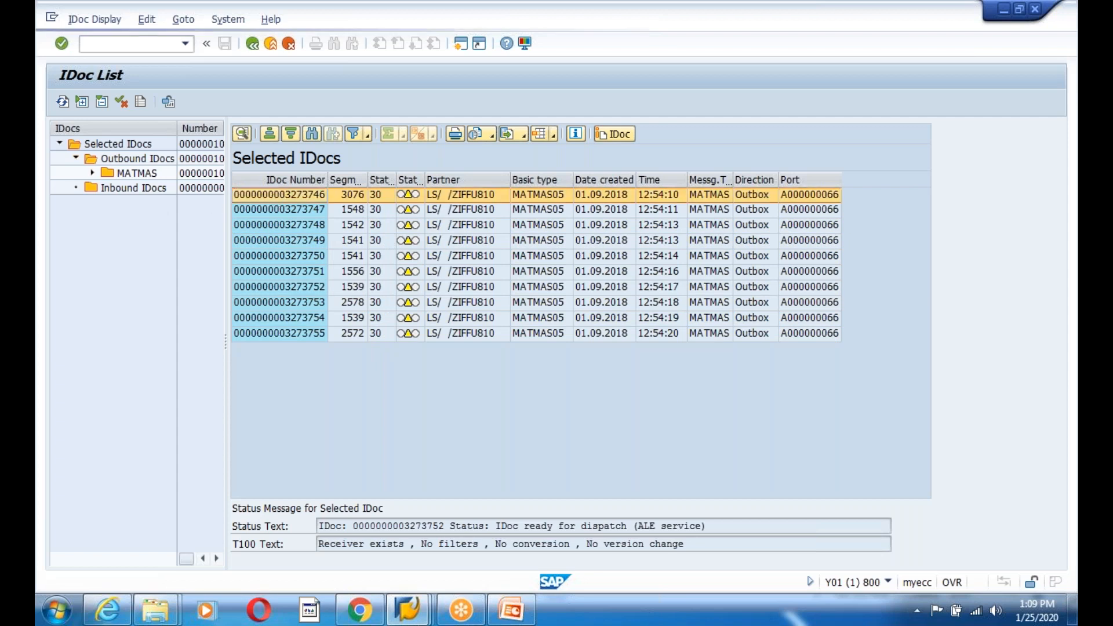
click(76, 188)
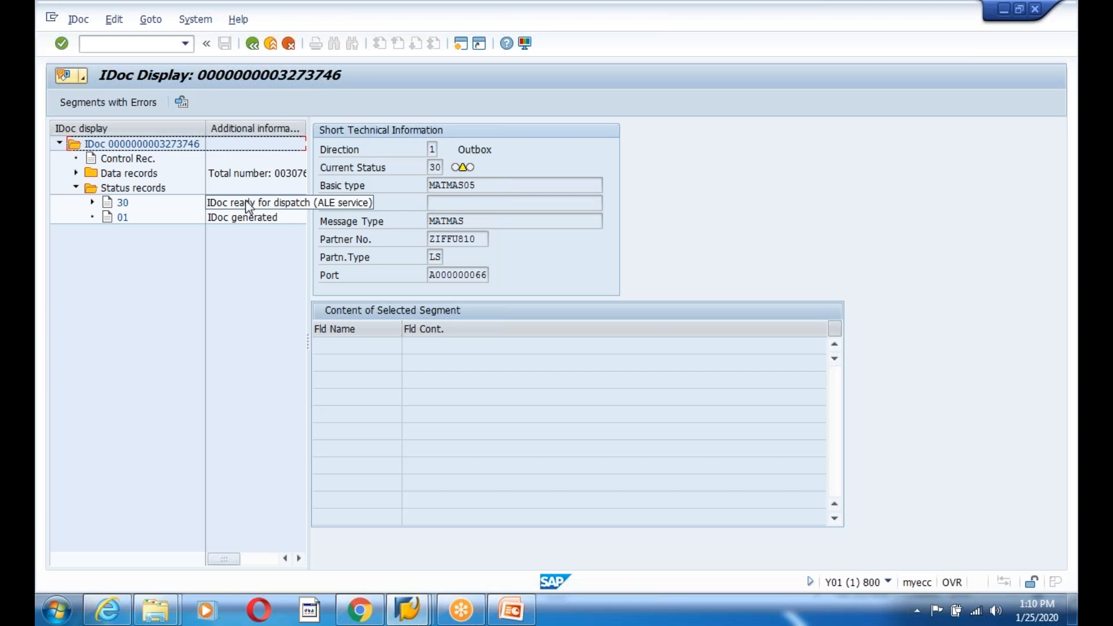
click(122, 204)
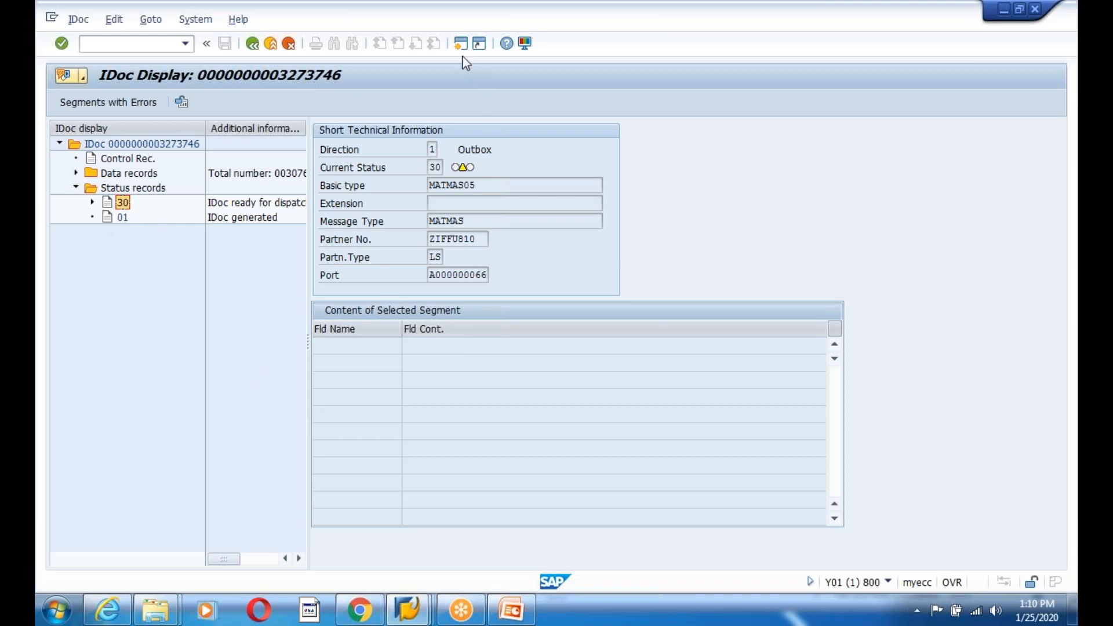
- In a new session, start program RSEOUT00 through SE38
key(ctrl+n)
text(se38)
key(Return)
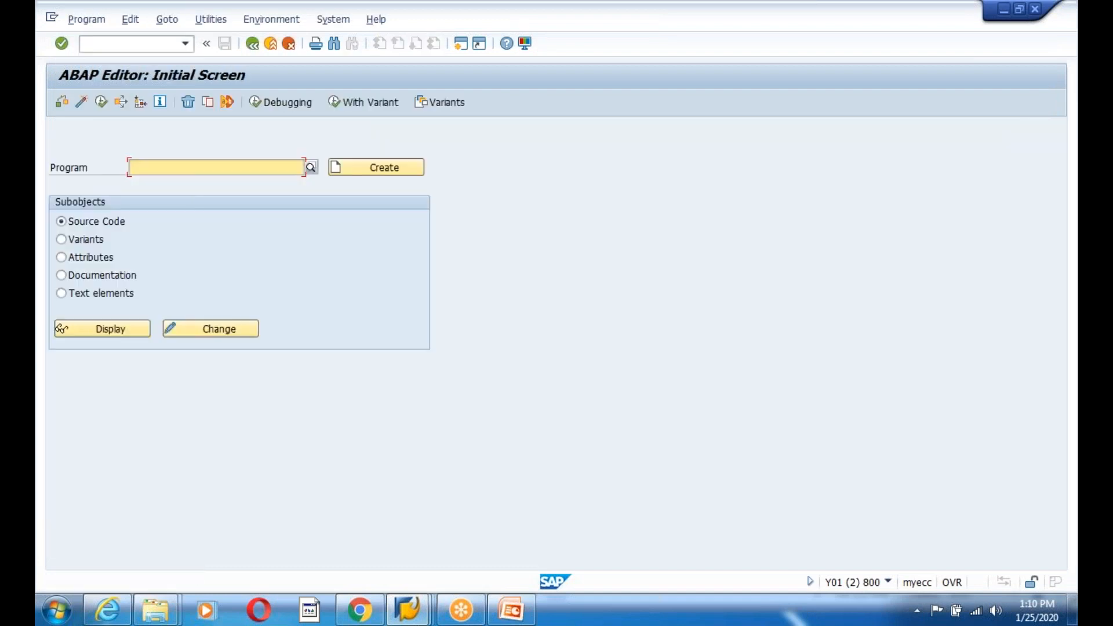
text(RSEOUT00)
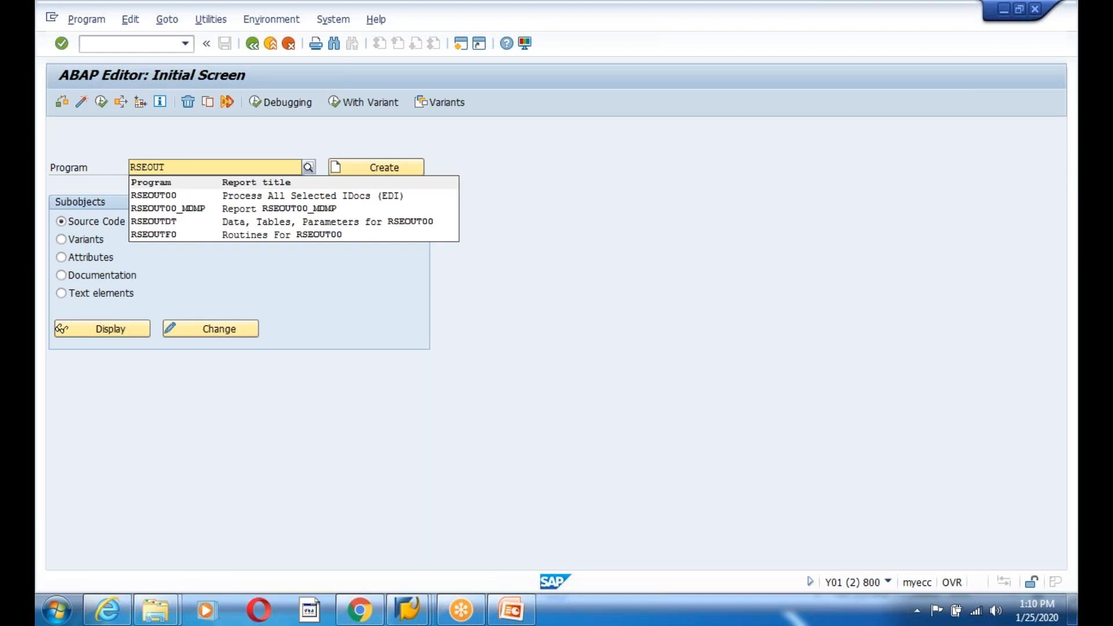
click(175, 196)
click(101, 101)
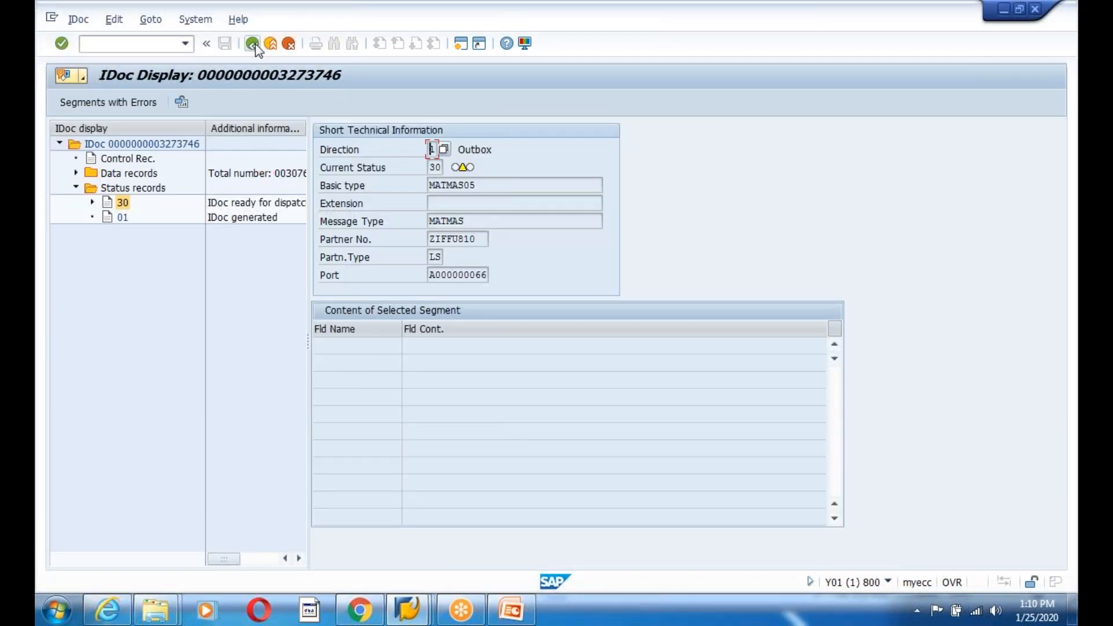
- Copy the ten IDoc numbers from the WE05 IDoc list
click(253, 44)
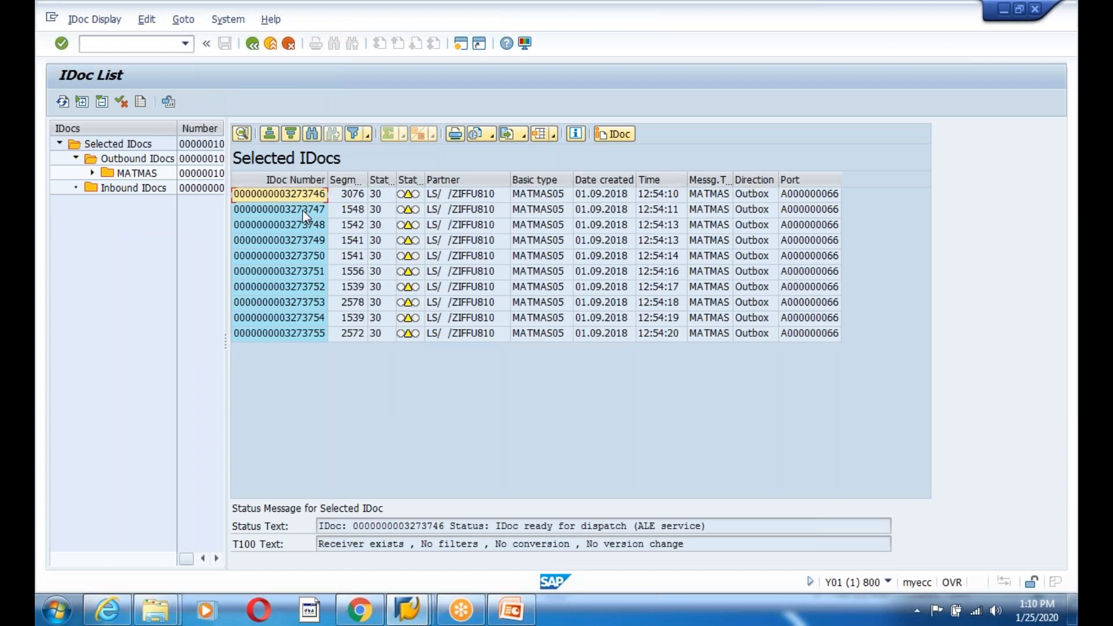
drag(299, 200, 297, 347)
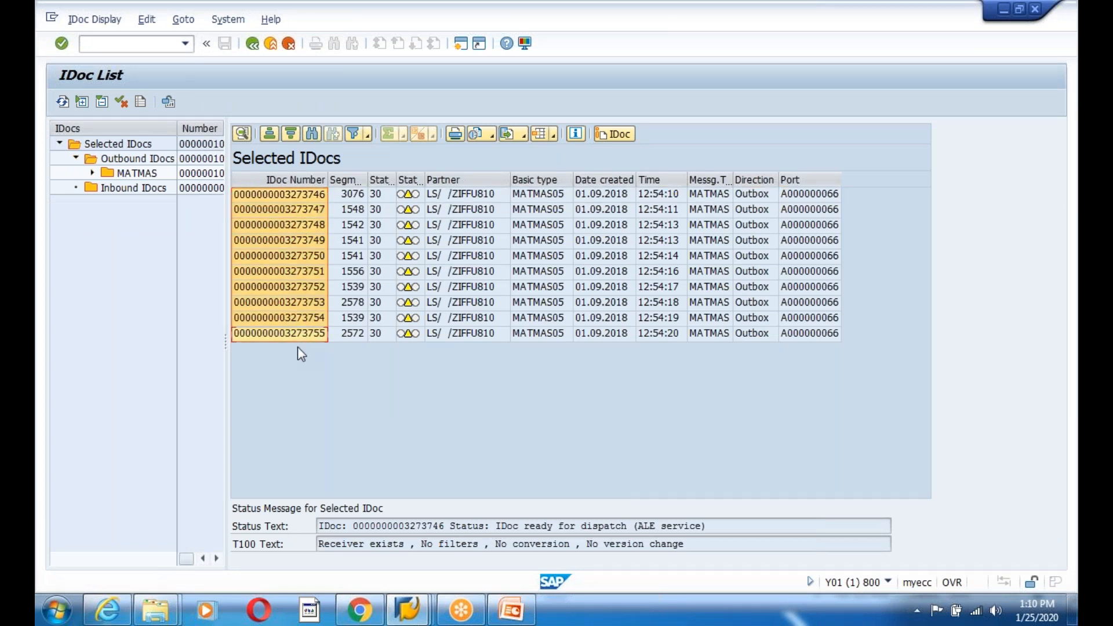
key(ctrl+c)
- Paste the IDoc numbers into RSEOUT00's multiple selection and run it, sending 8 IDocs to port A000000066
key(alt+Tab)
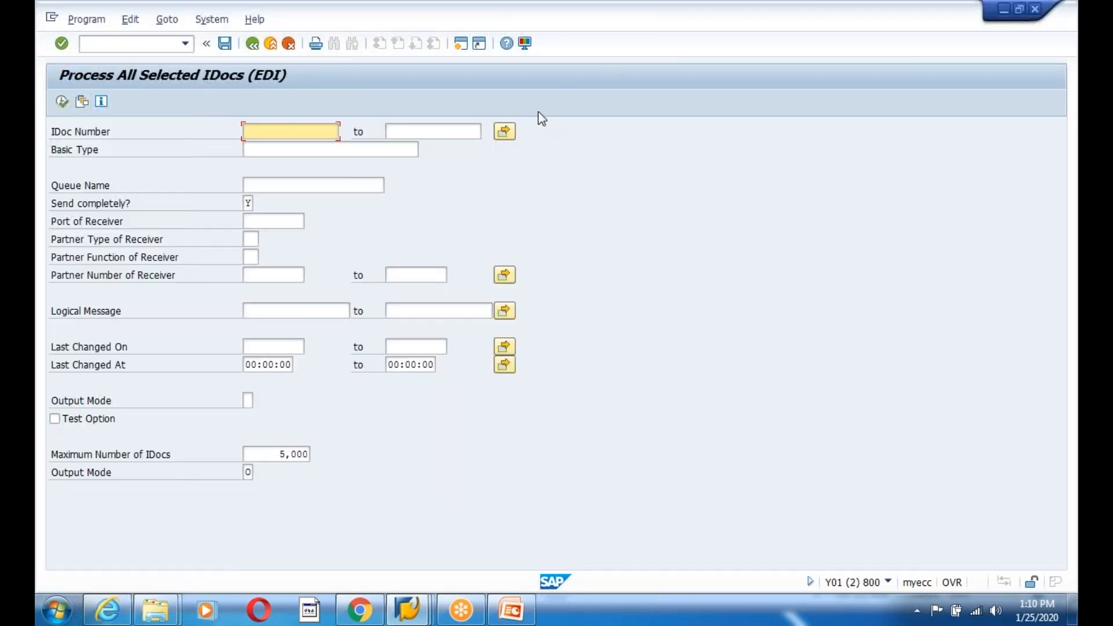
click(504, 130)
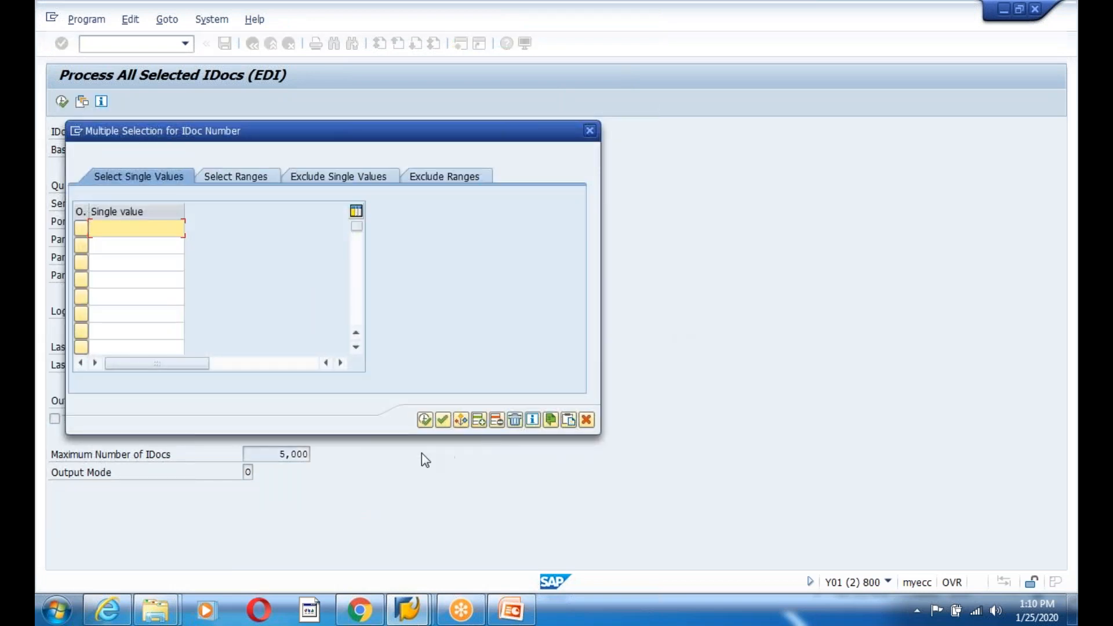
key(shift+F12)
click(424, 419)
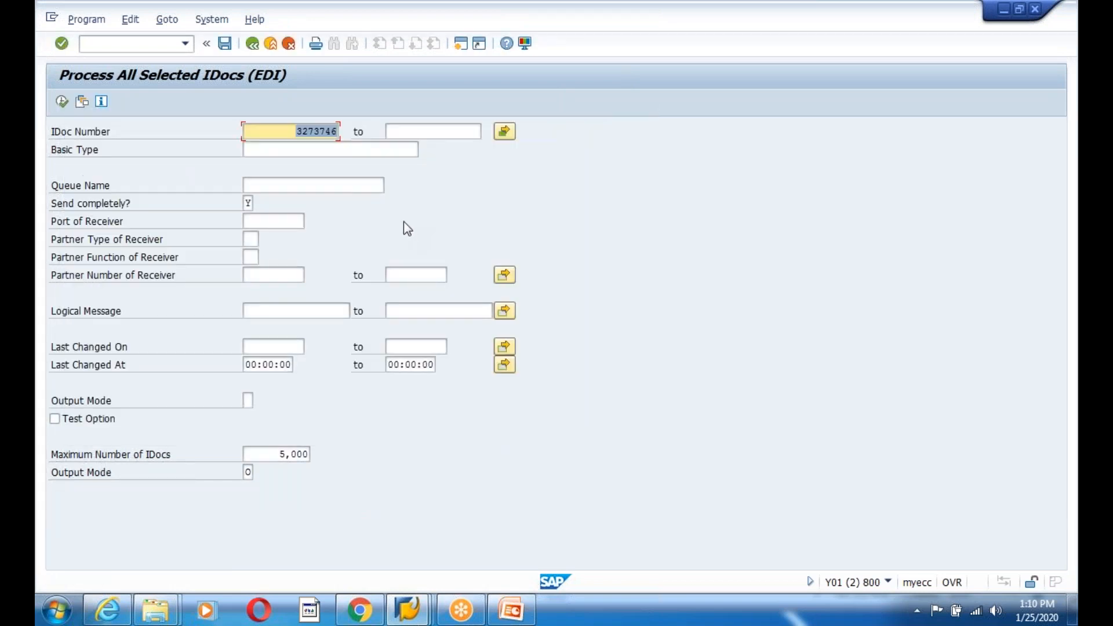
click(61, 103)
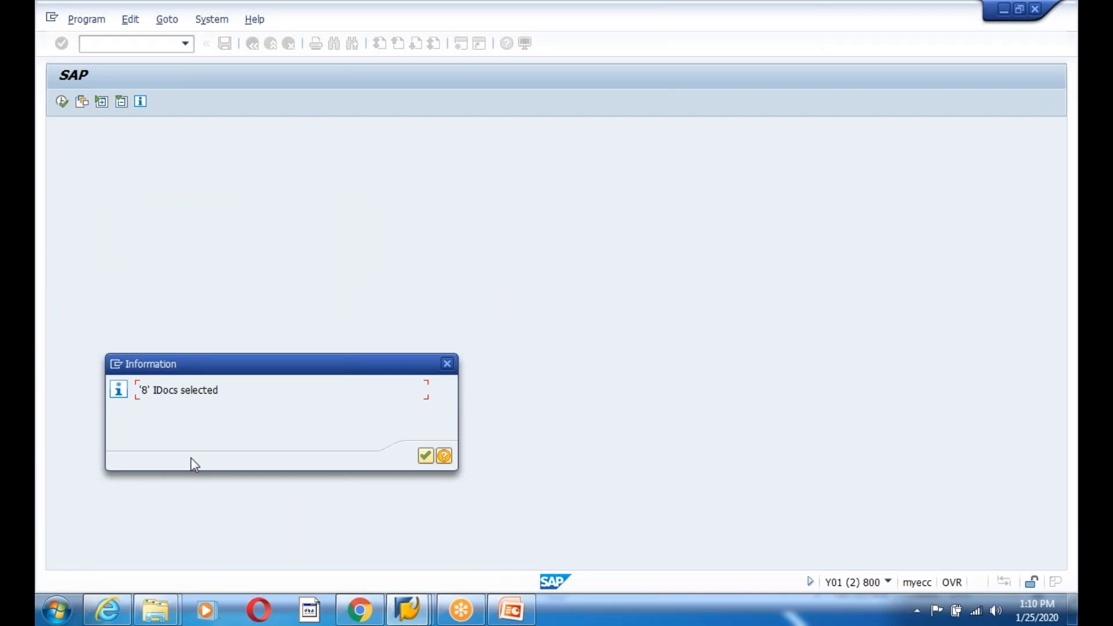
key(Return)
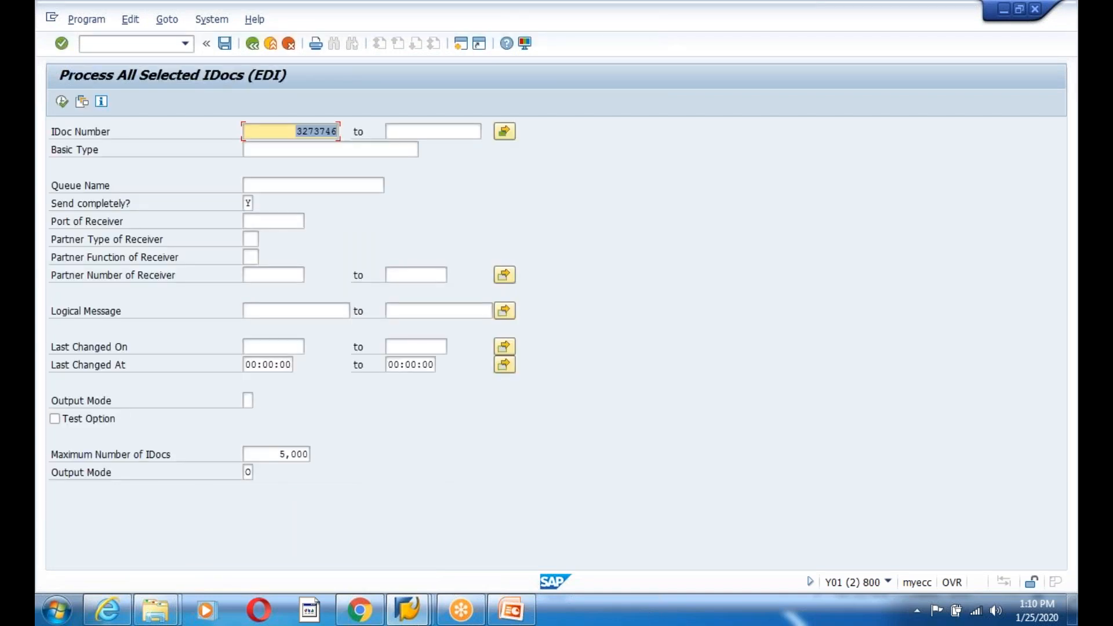
key(alt+Tab)
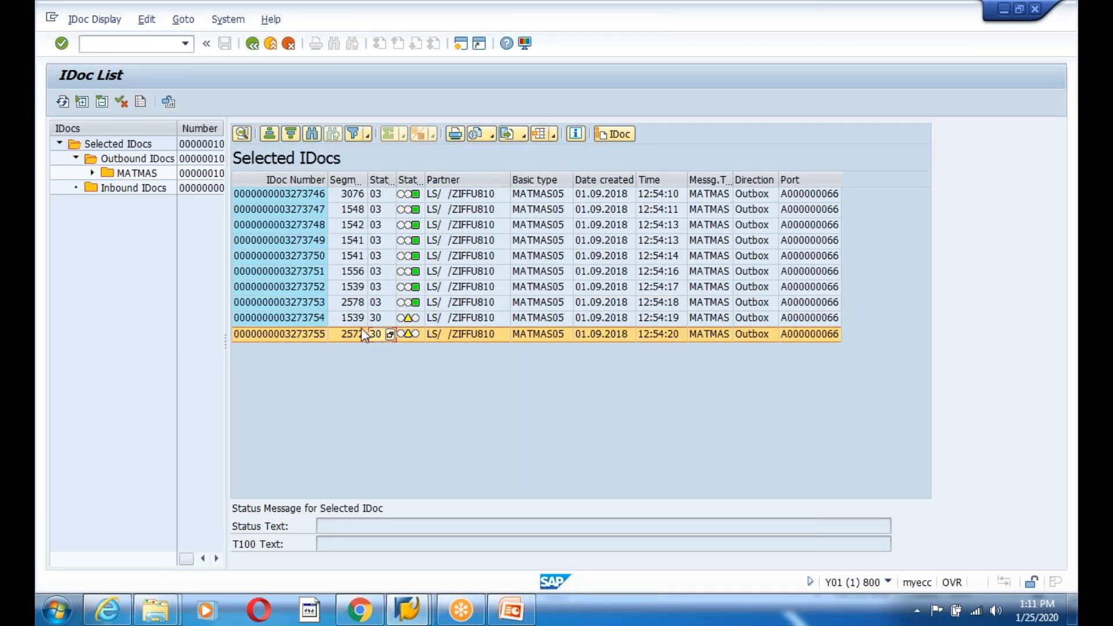
- Reopen IDoc 3273746 and expand its new status 03 record, data passed to port OK
click(362, 332)
double_click(267, 199)
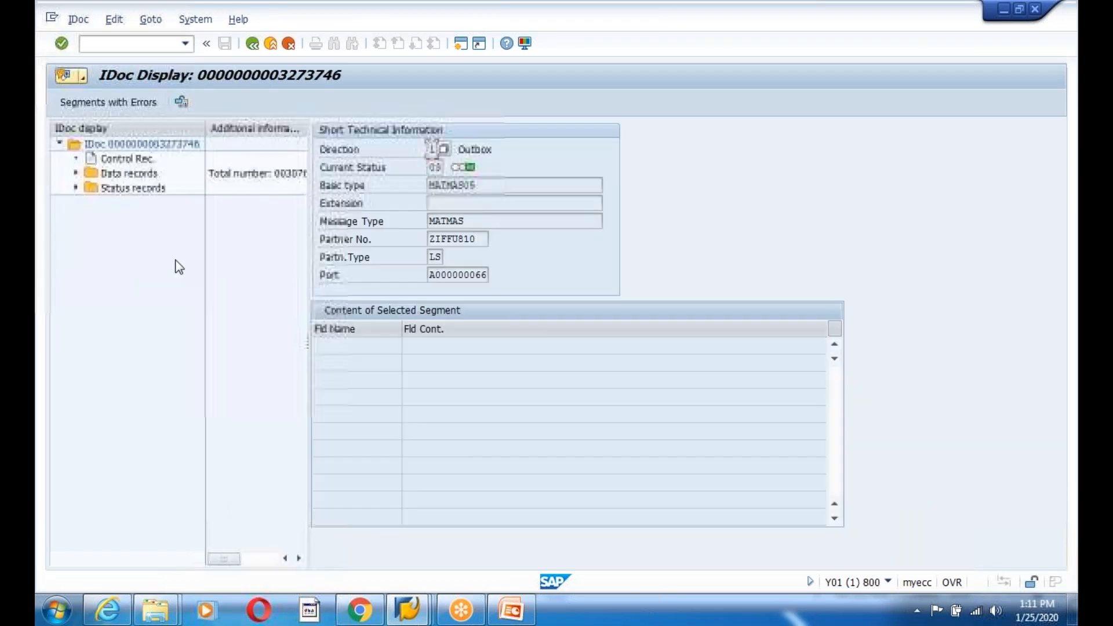
click(76, 187)
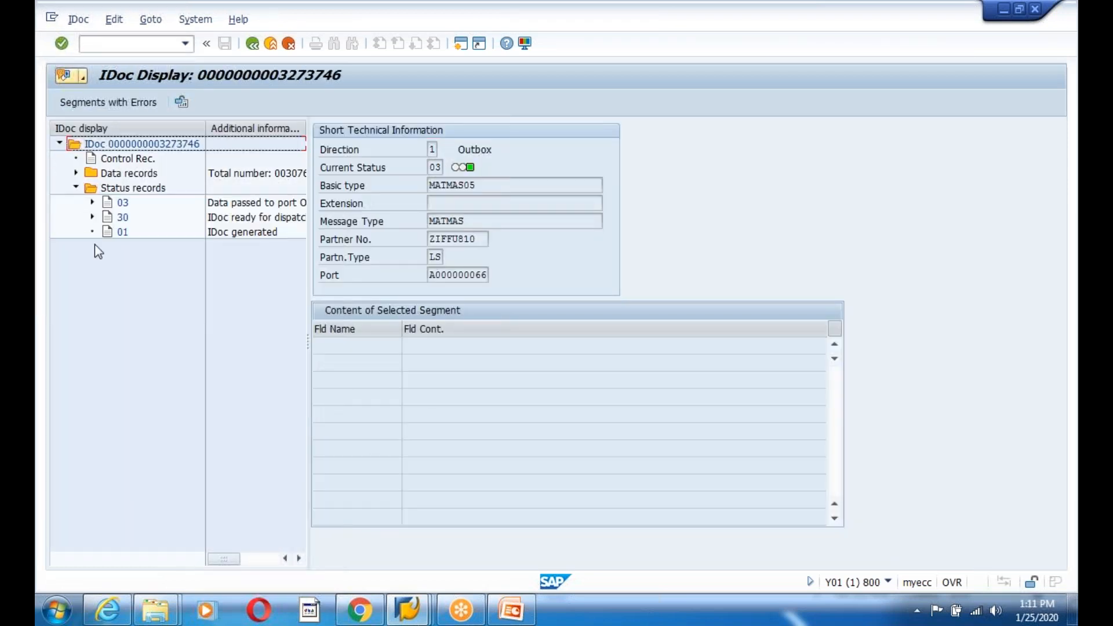
click(92, 203)
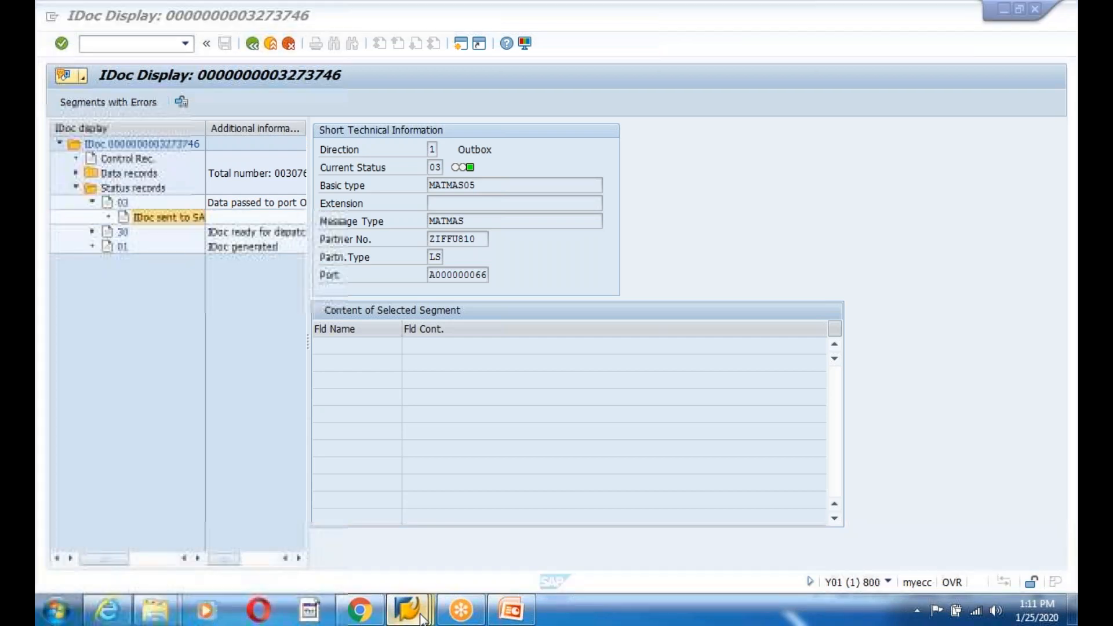
- Switch between the open SAP windows and bring up SAP Logon 740
mouse_move(407, 608)
click(608, 547)
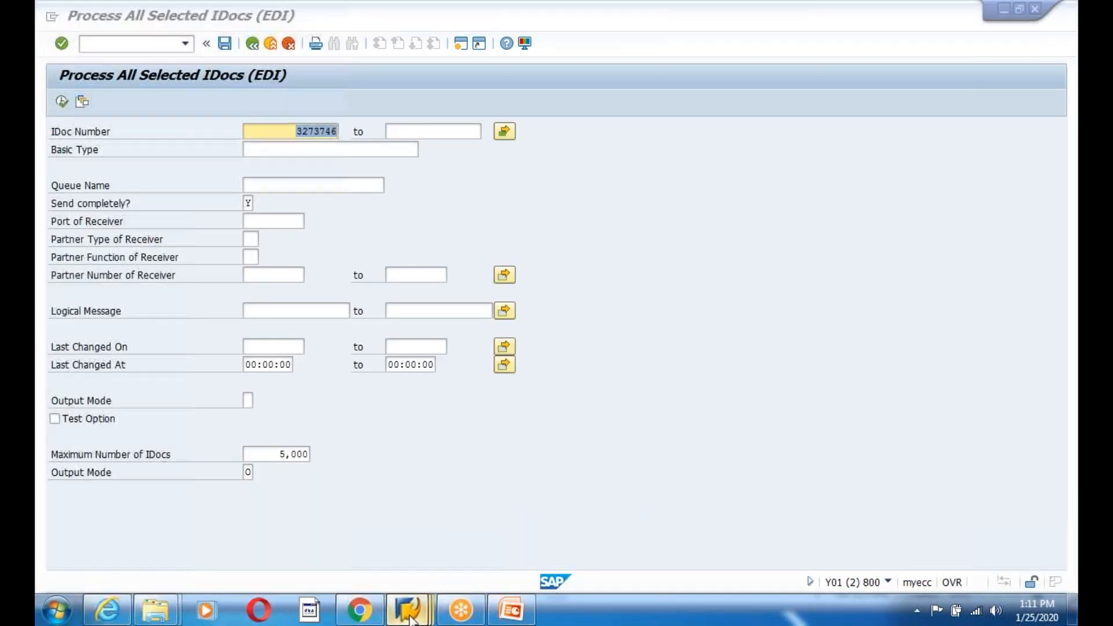
click(495, 510)
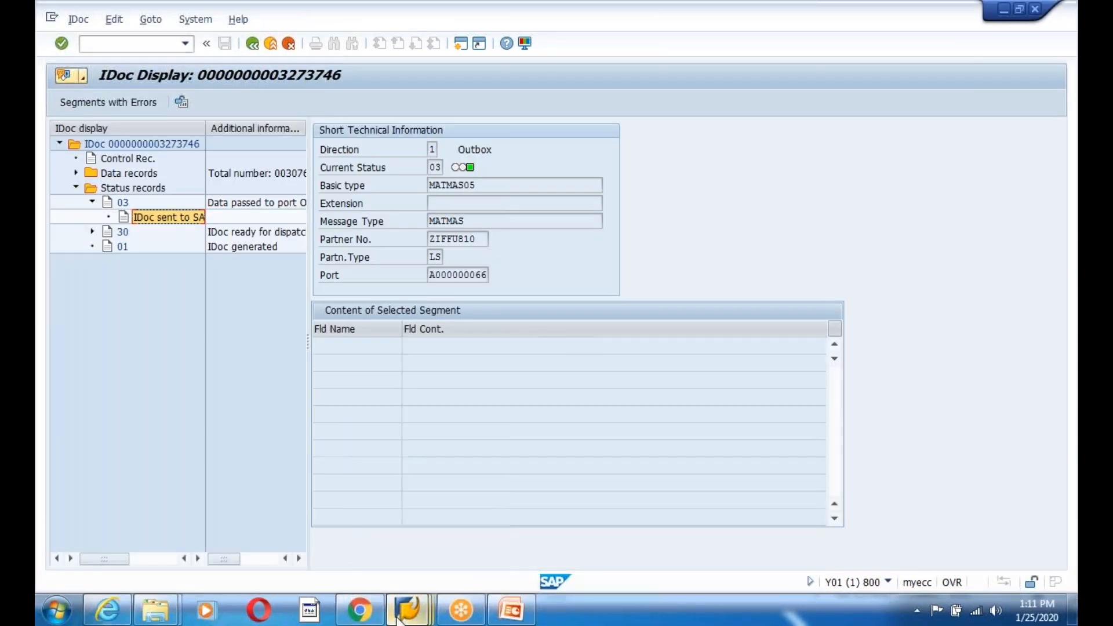
click(148, 486)
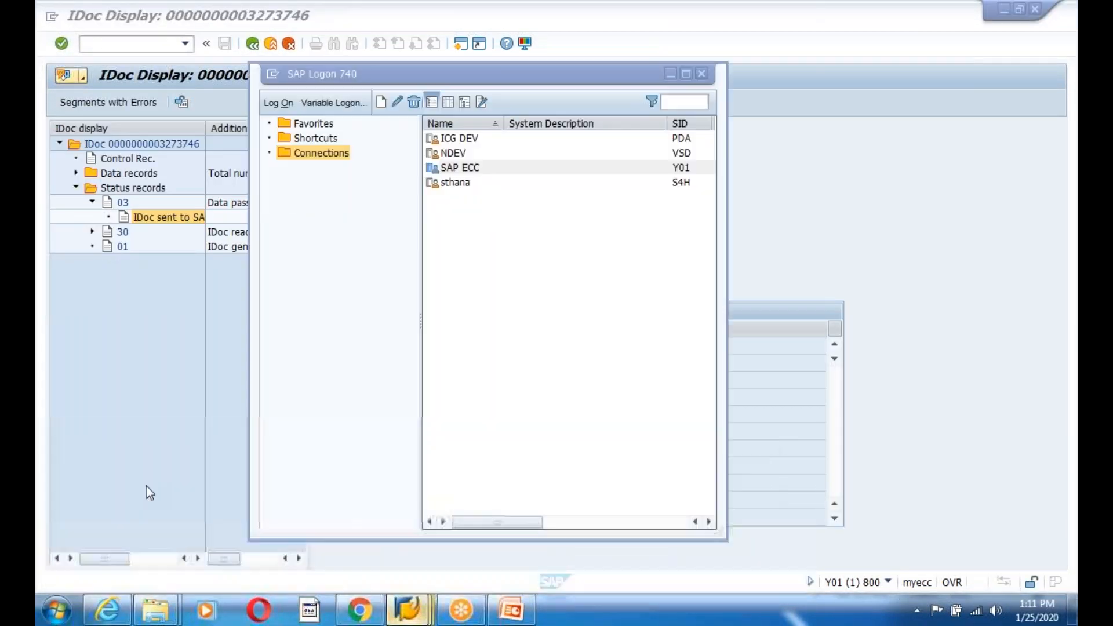
- Log on to client 810 with the suggested user, keeping the existing session open
double_click(457, 167)
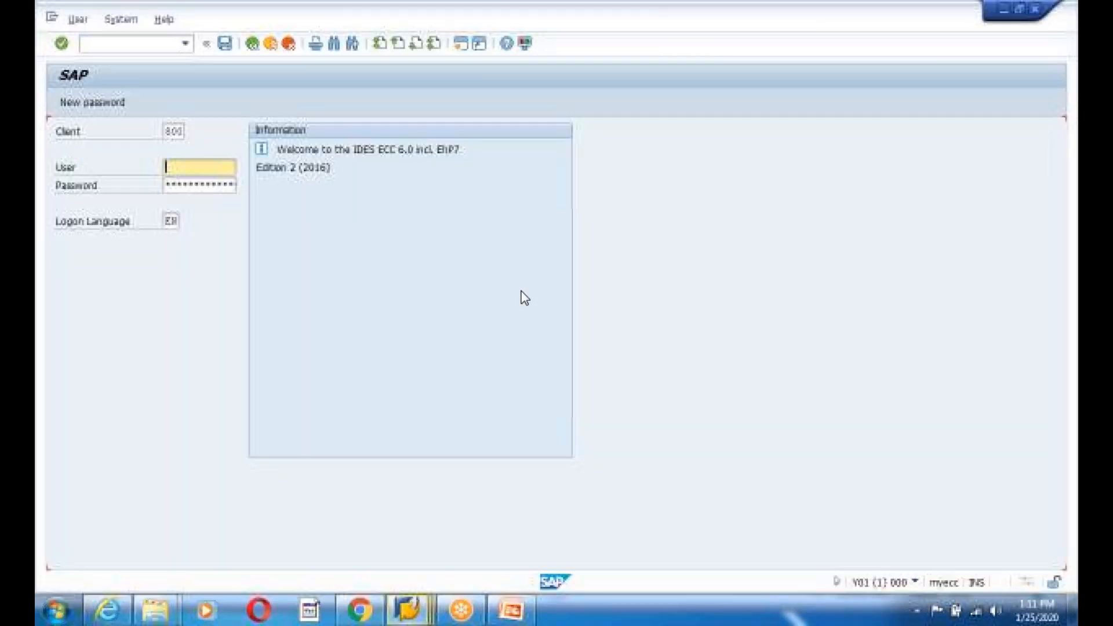
click(175, 130)
key(BackSpace)
text(1)
key(Tab)
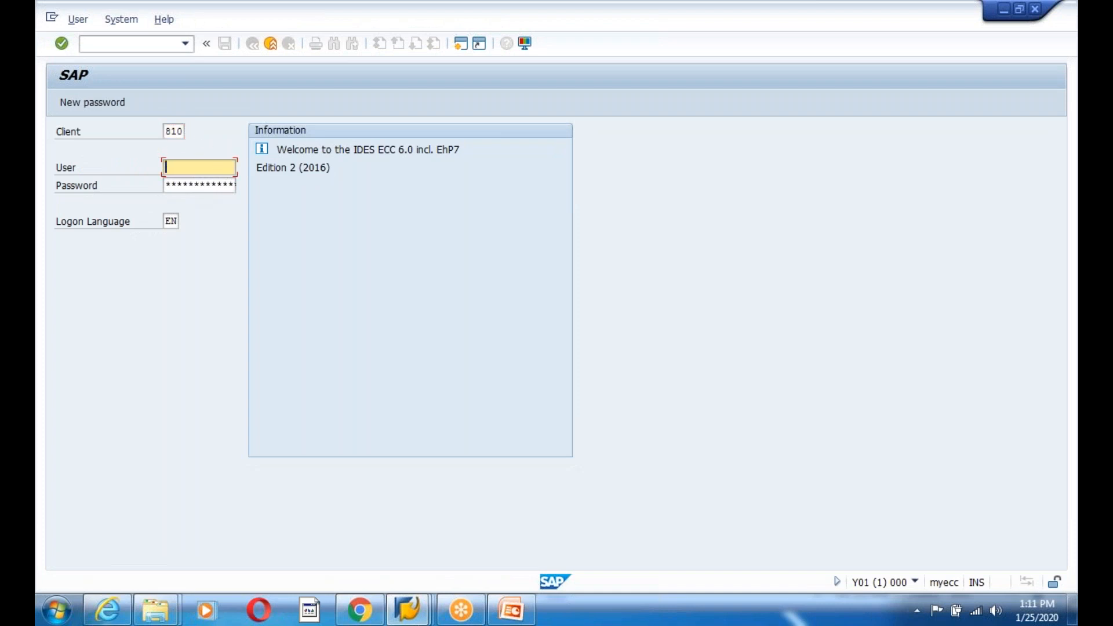
text(ID)
key(Down)
key(Tab)
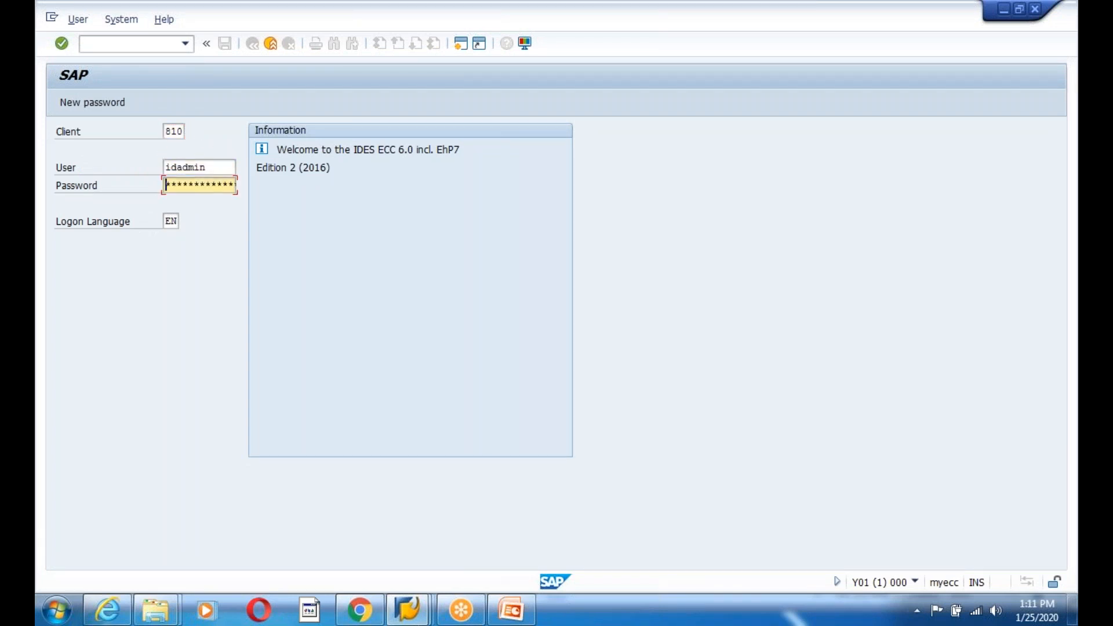
key(Return)
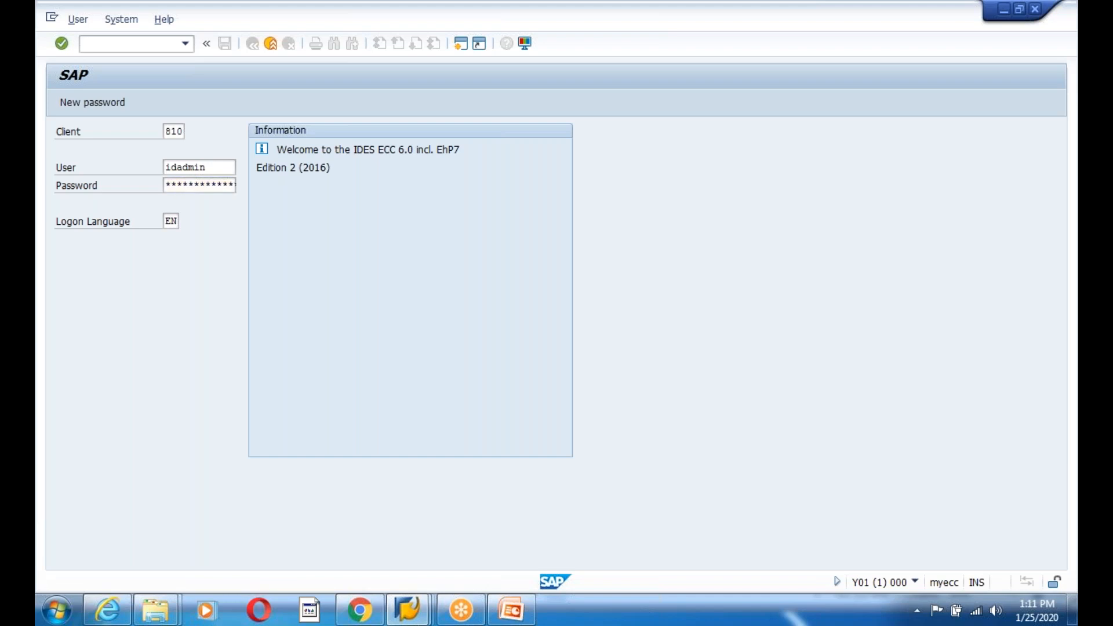
click(115, 442)
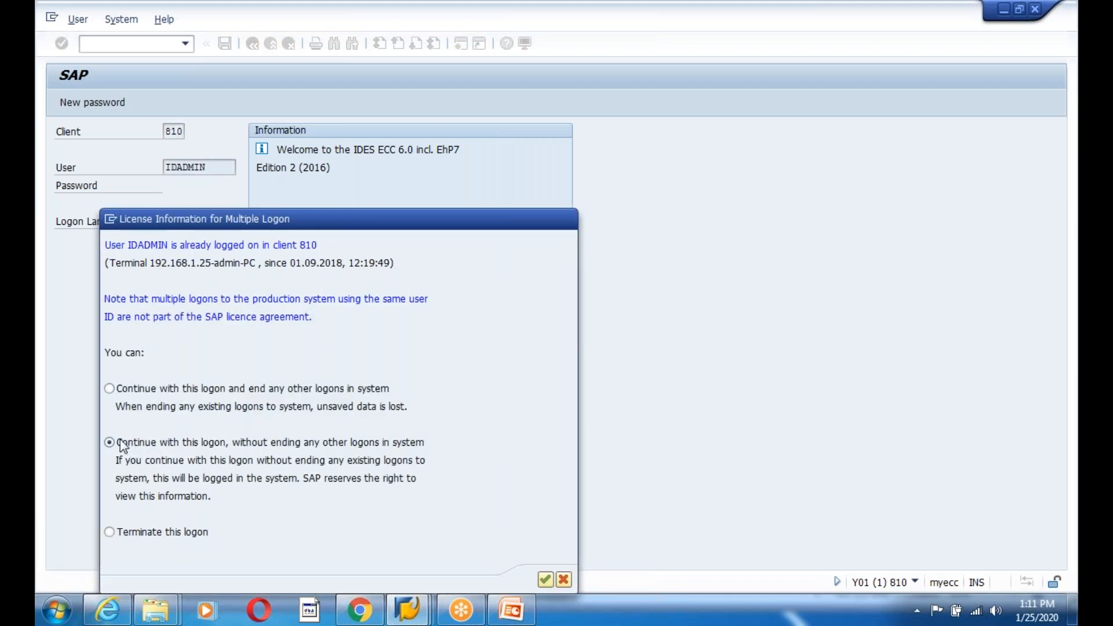
key(Return)
- Run WE02 to list the eight inbound MATMAS IDocs and check their statuses
text(we02)
key(Return)
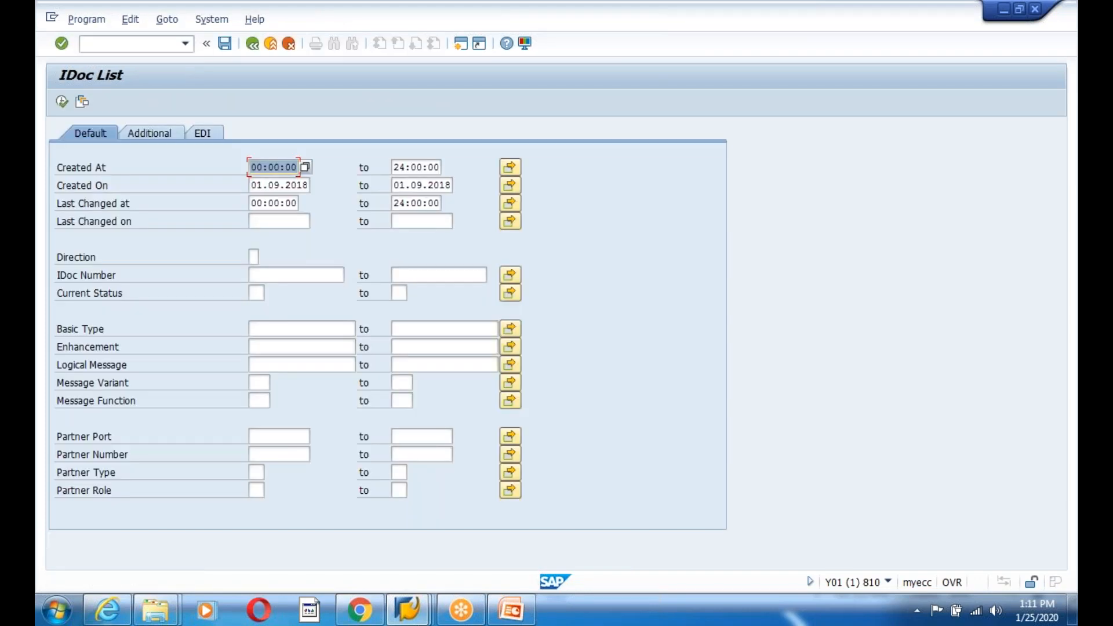
click(62, 101)
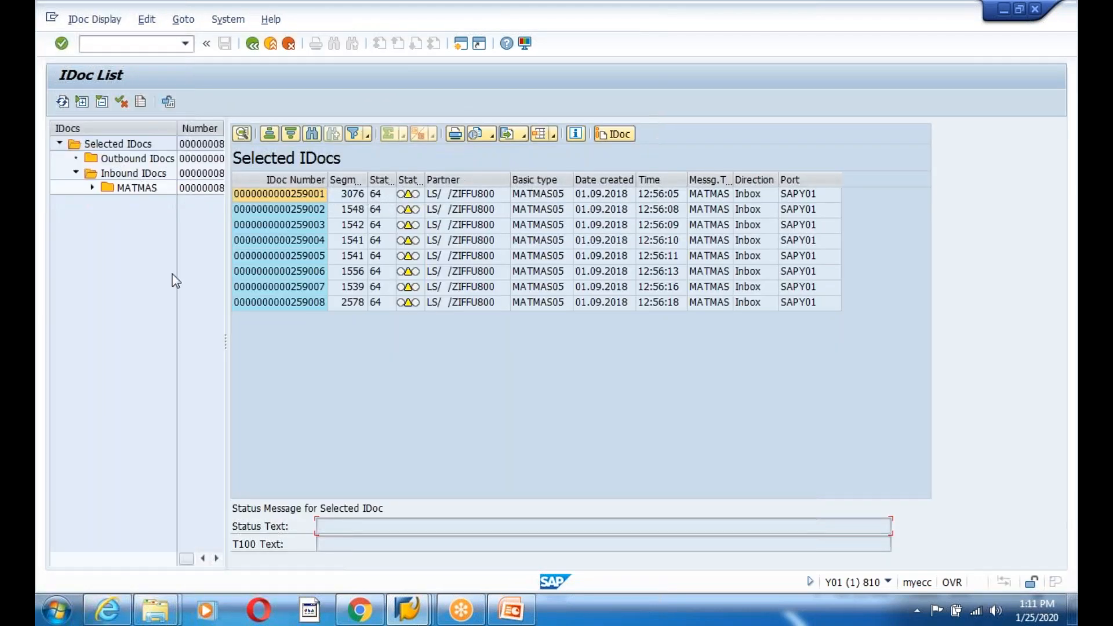
click(380, 179)
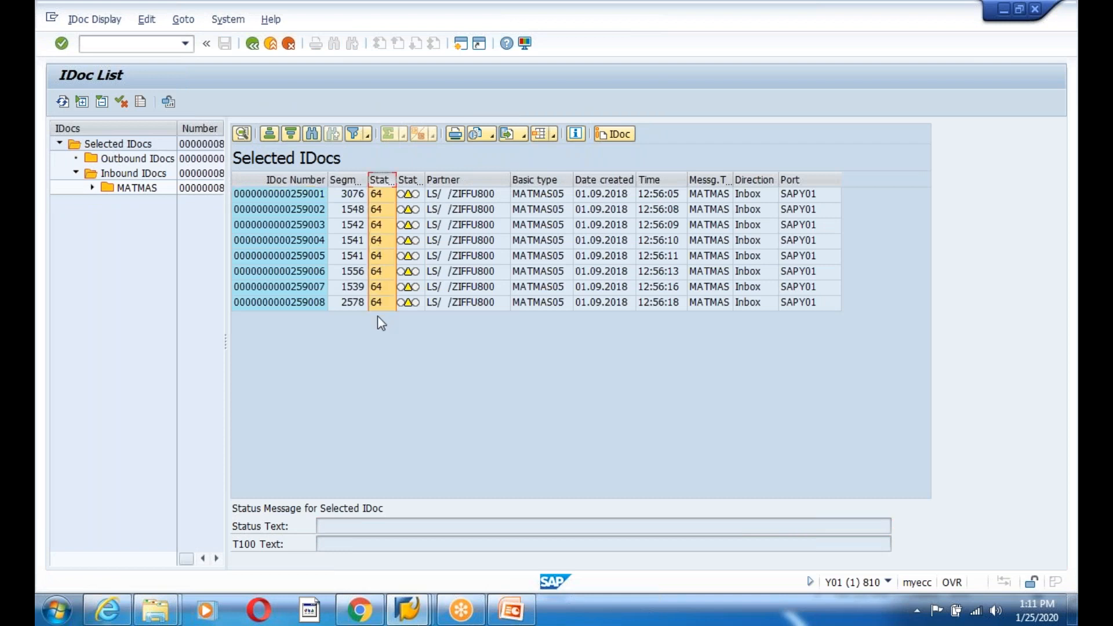
click(379, 257)
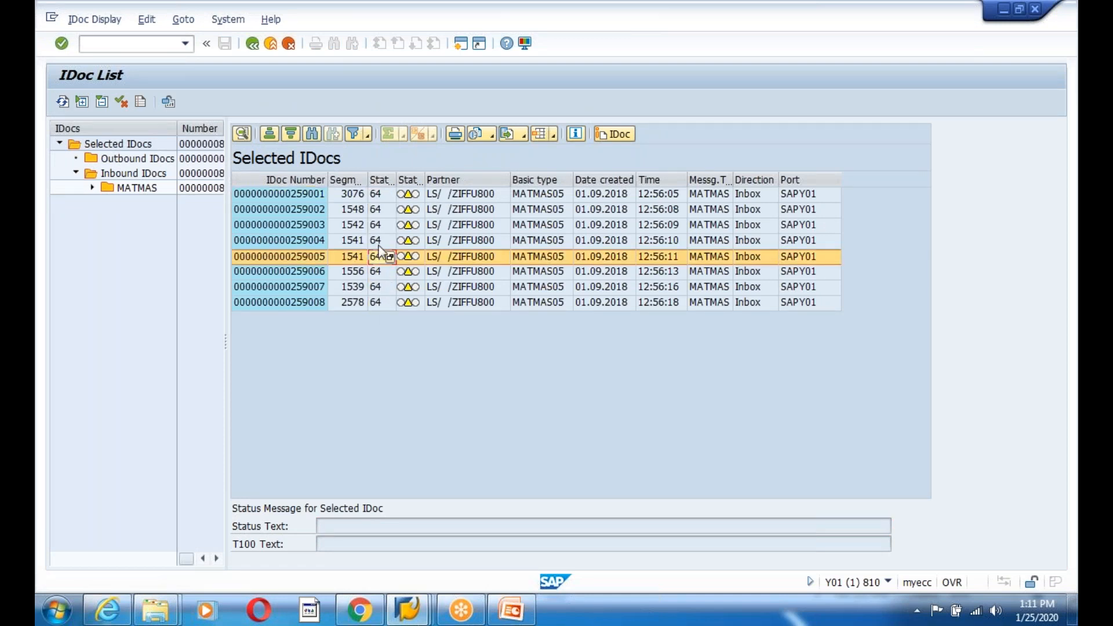
key(Up)
key(Up)
key(Up)
key(Up)
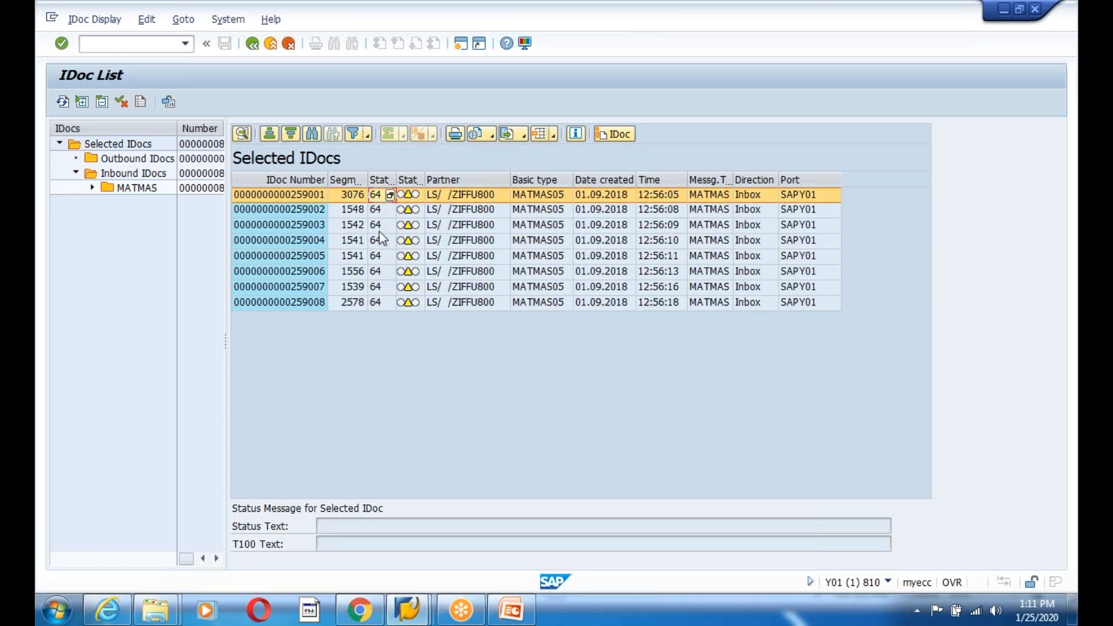
- Inspect IDoc 259001's status 64 record, then open a new session for SE38
double_click(277, 196)
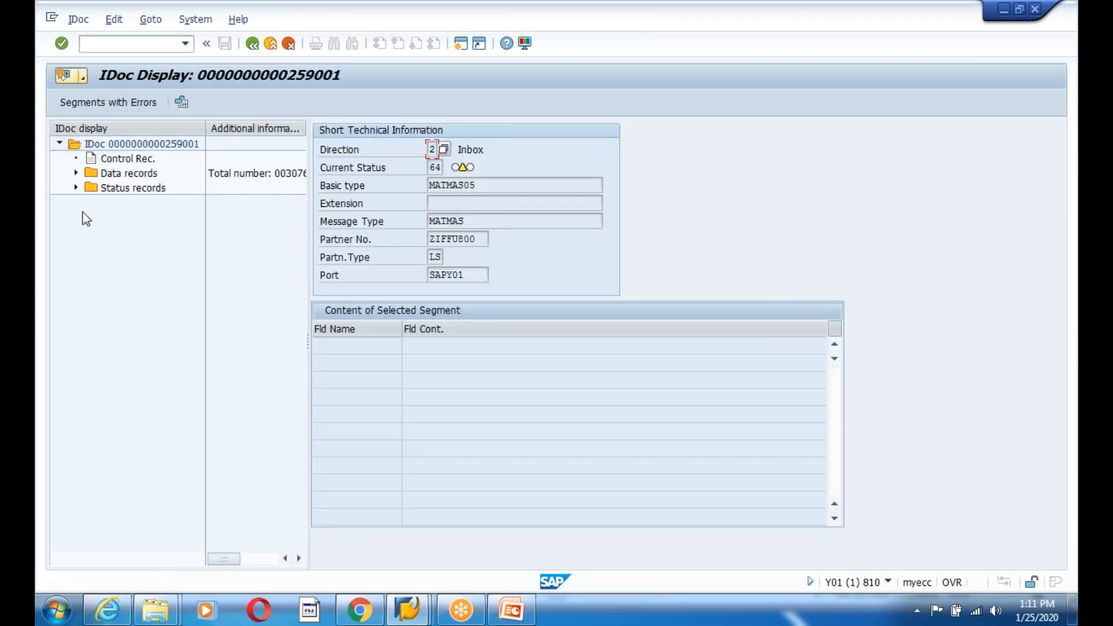
click(75, 188)
click(93, 202)
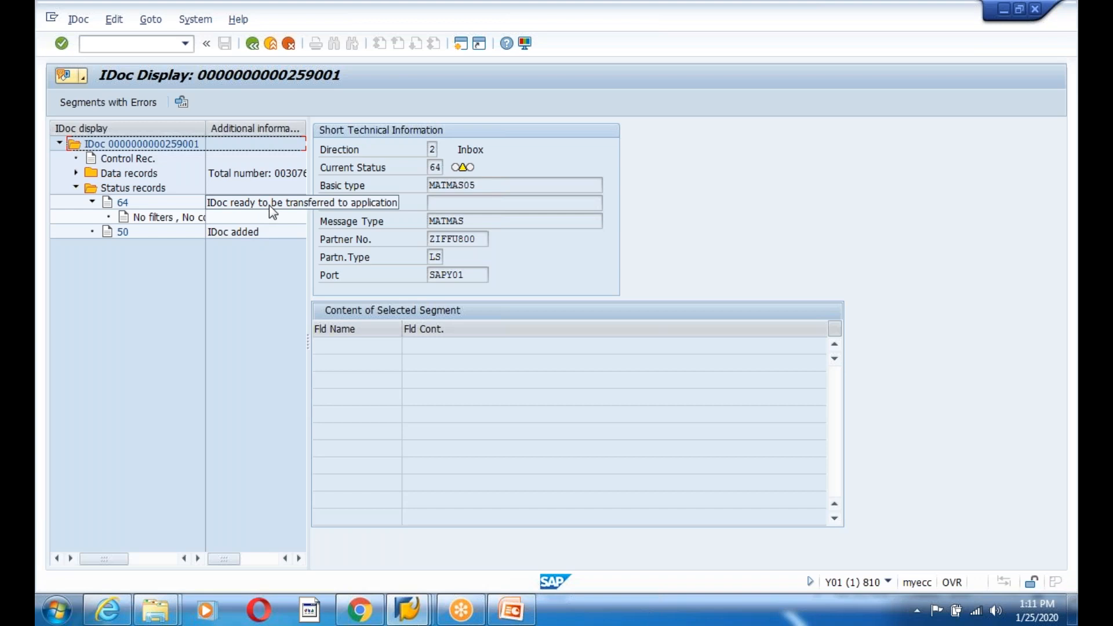
click(123, 203)
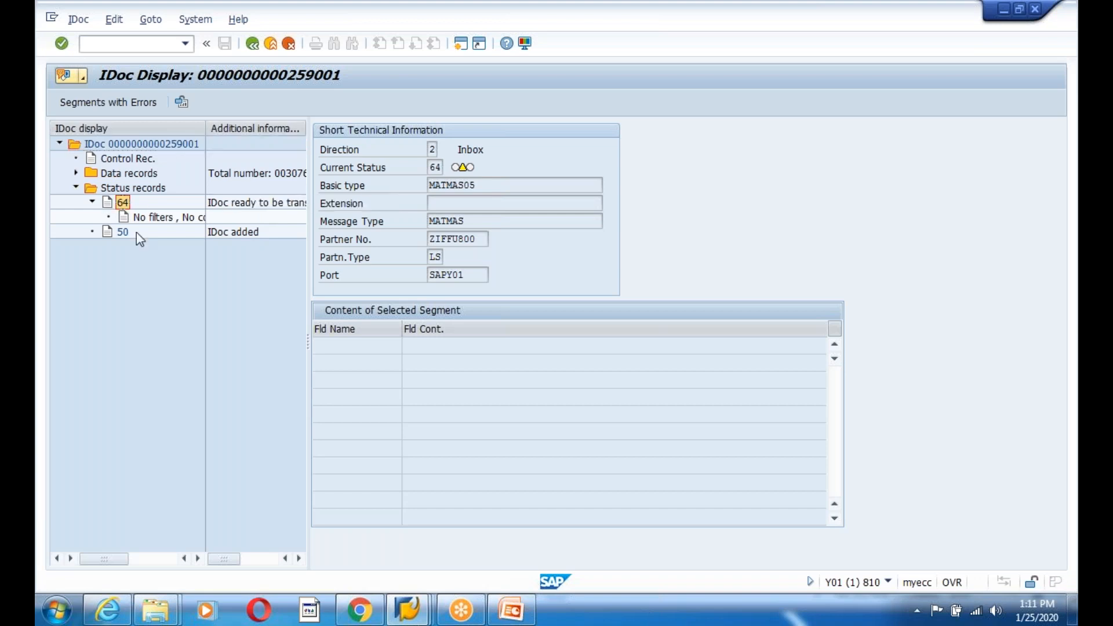
click(462, 47)
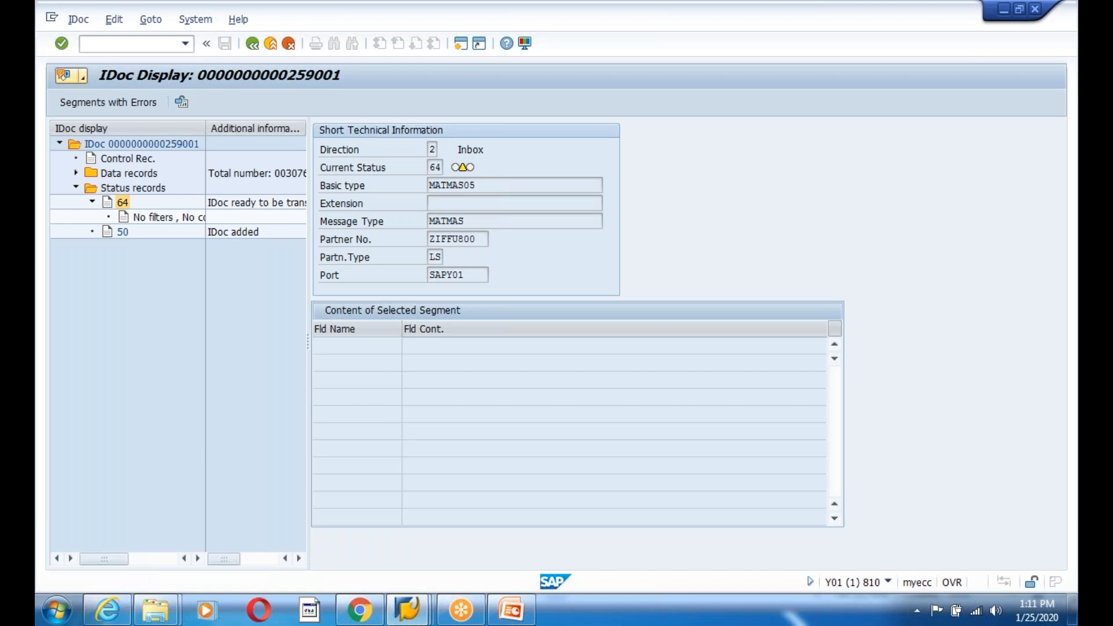
text(se38)
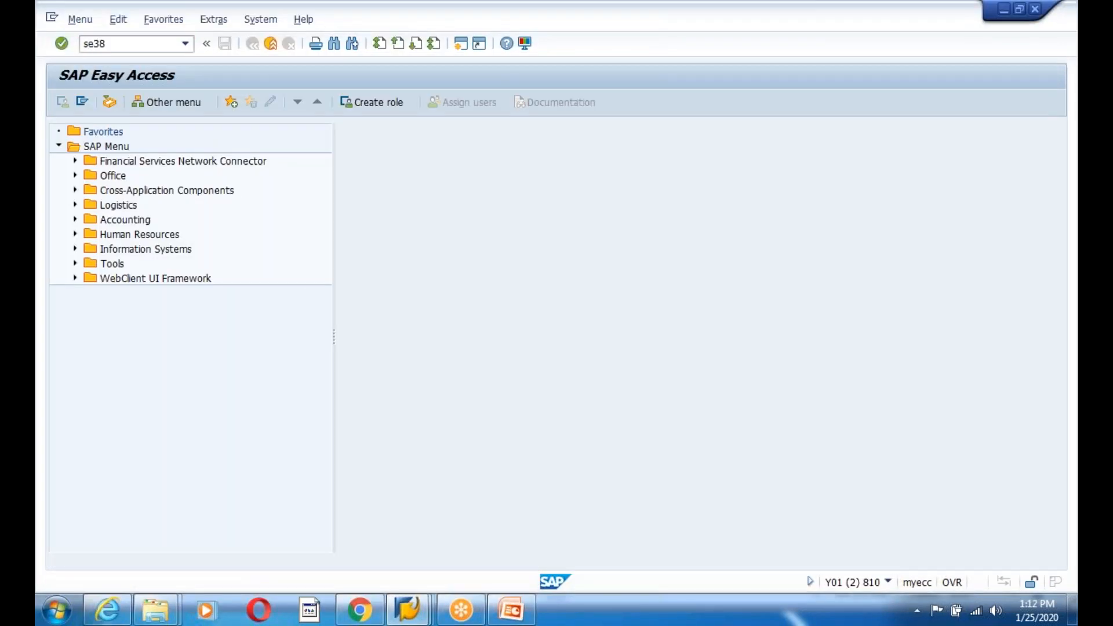
- Start program RBDAPP01 from SE38
key(Return)
text(R)
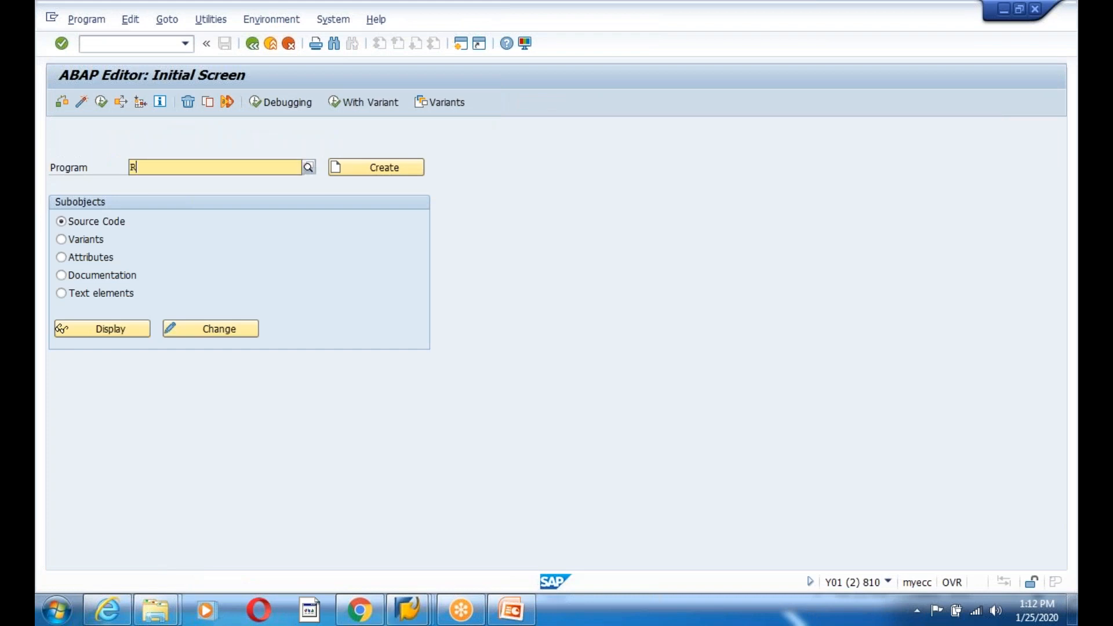
text(BDApp01)
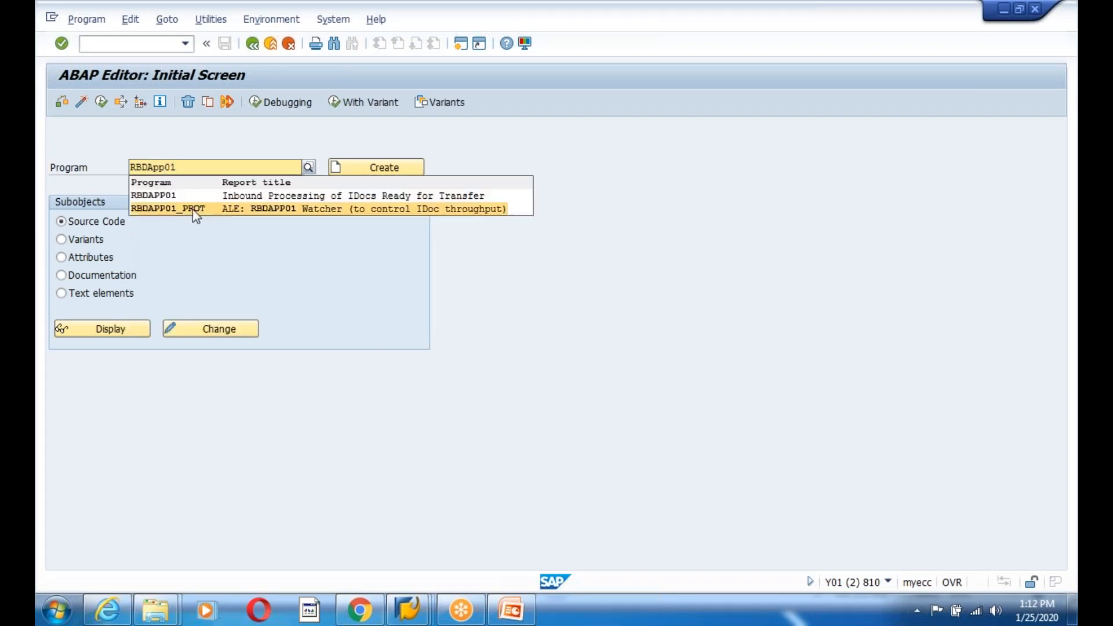
click(160, 196)
click(102, 103)
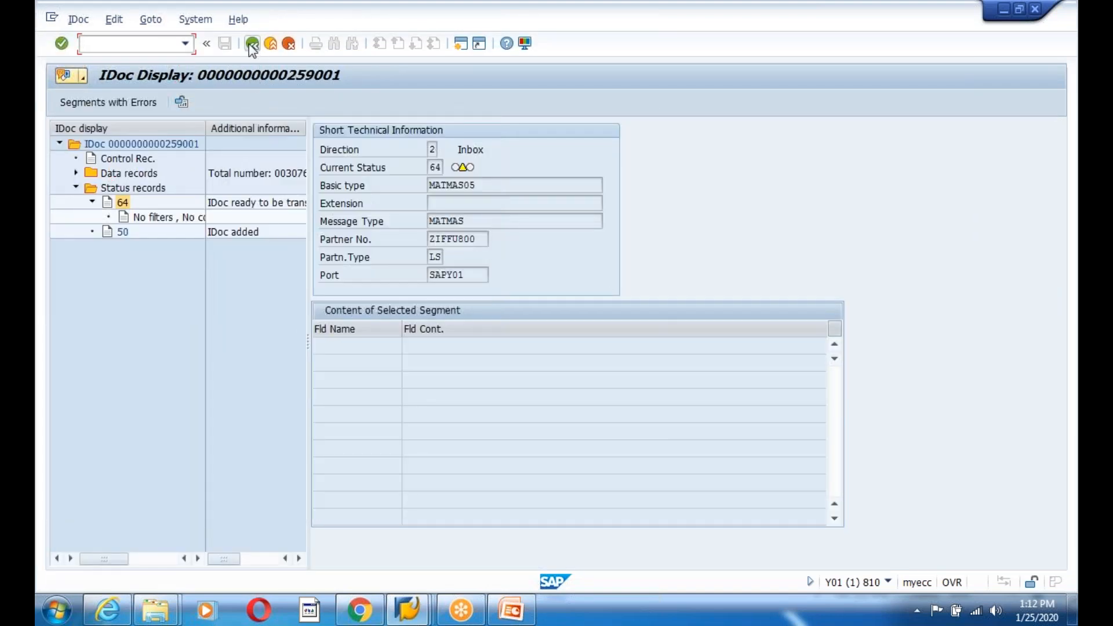
- Copy IDocs 259001–259008 into RBDAPP01's multiple selection and run inbound processing
click(252, 43)
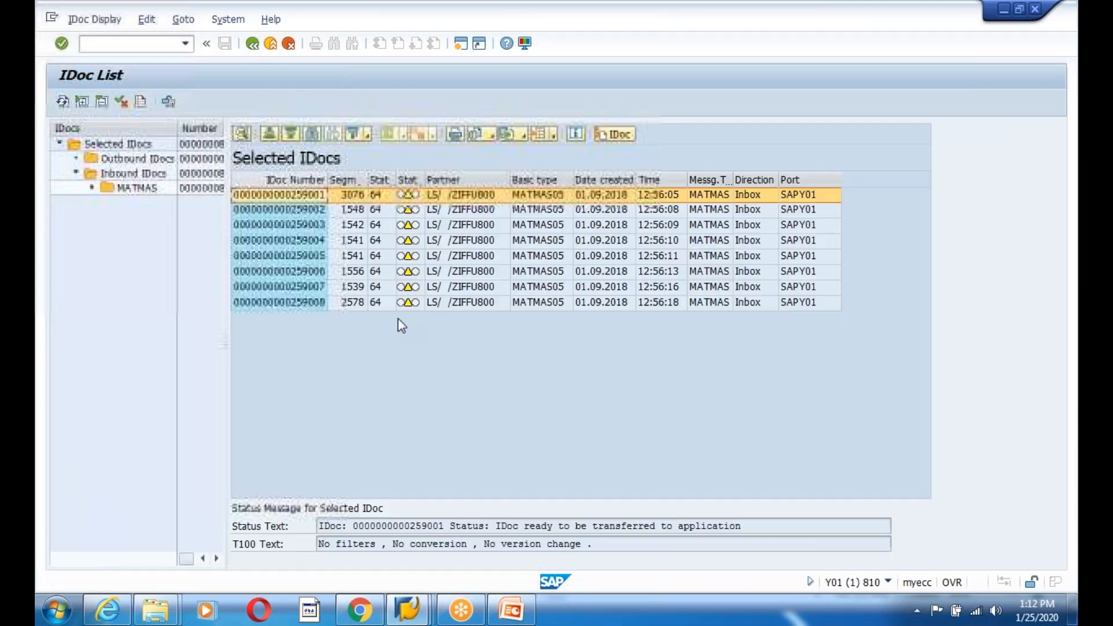
click(293, 196)
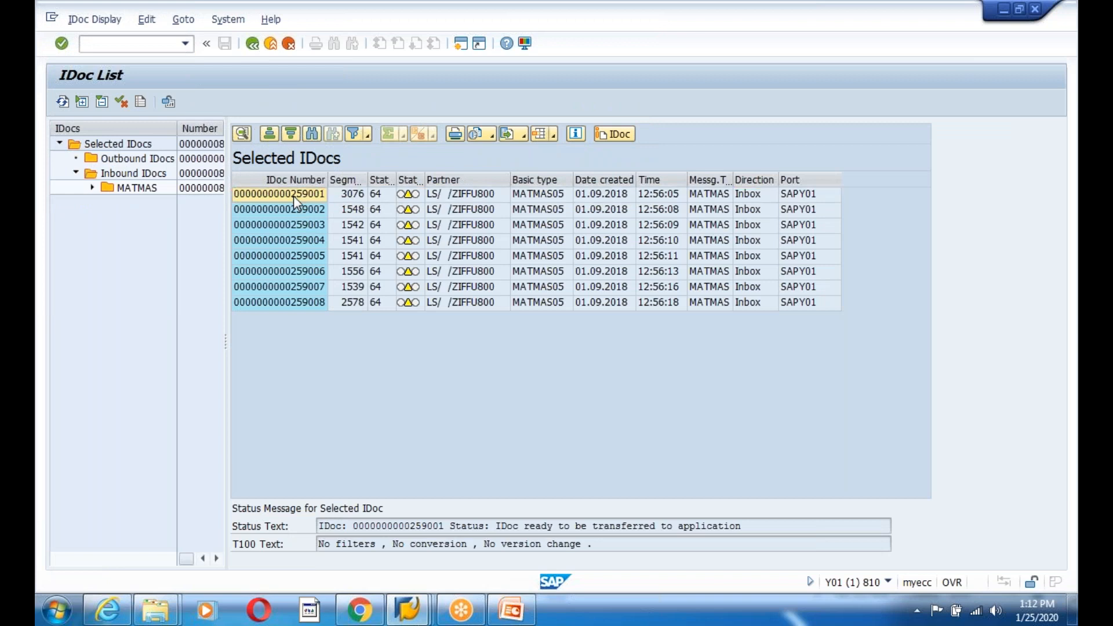
key(Down)
key(Down)
key(Down)
key(Down)
key(Down)
key(Down)
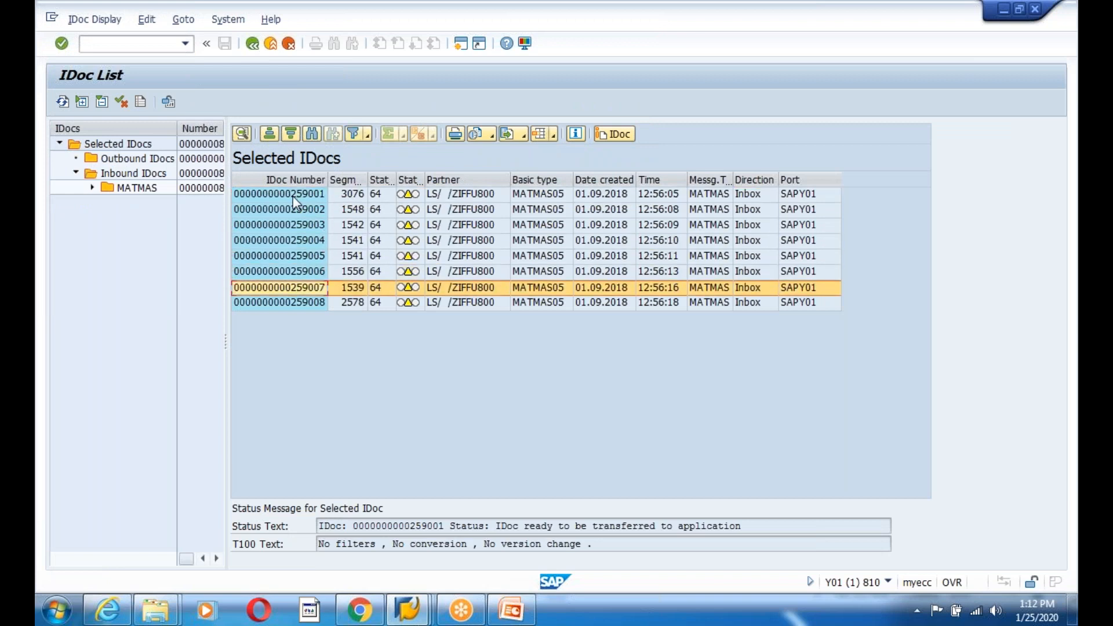
click(293, 196)
drag(293, 196, 291, 299)
key(ctrl+c)
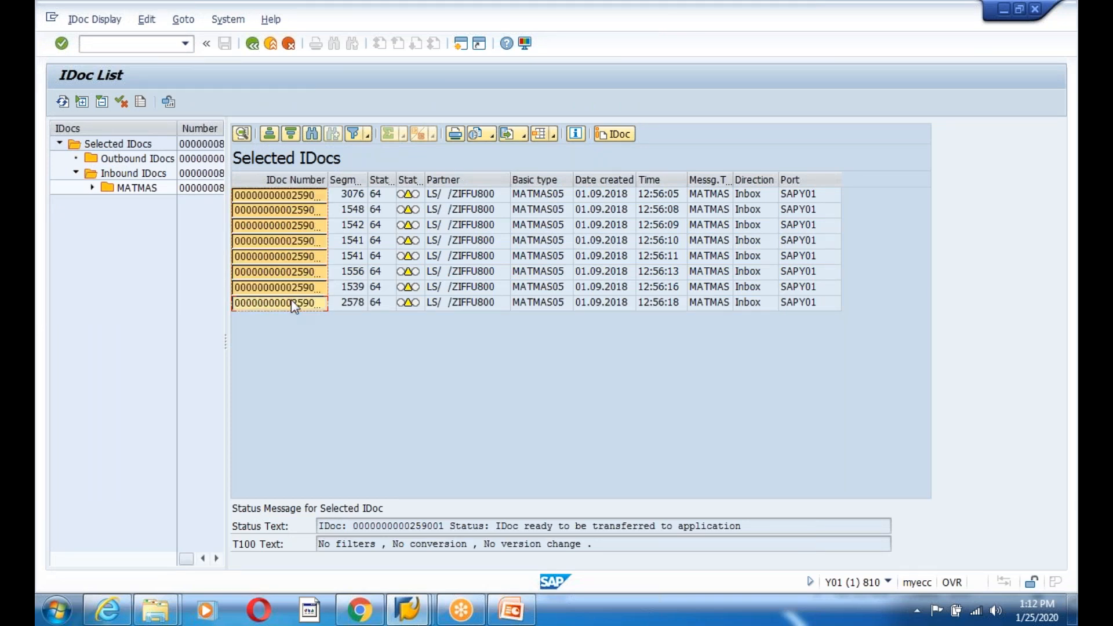
key(alt+Tab)
key(ctrl+v)
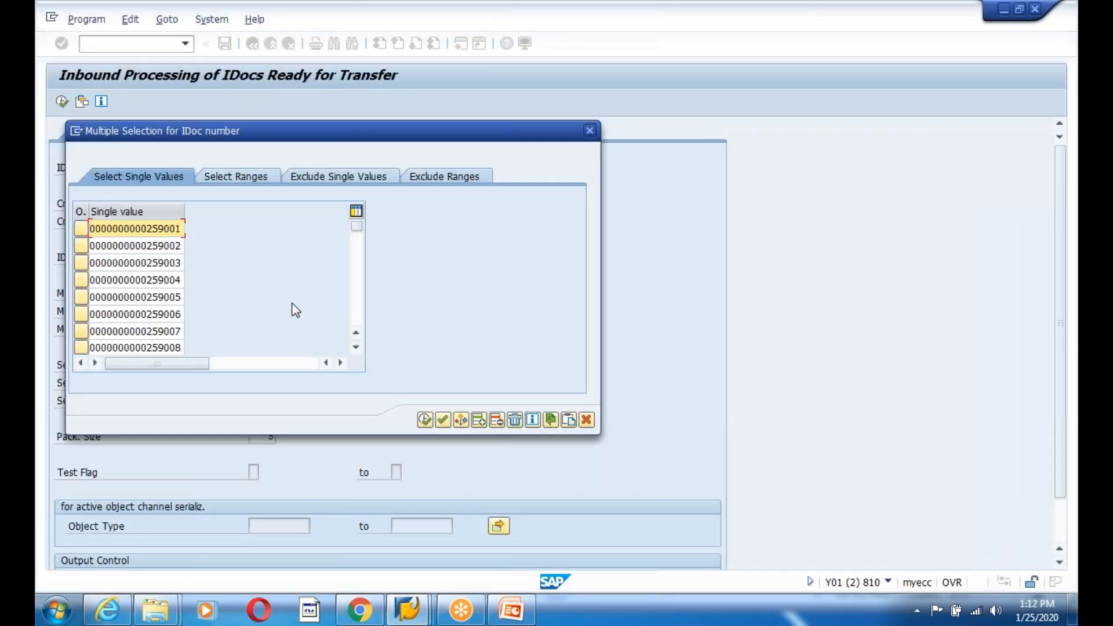
key(F8)
click(61, 102)
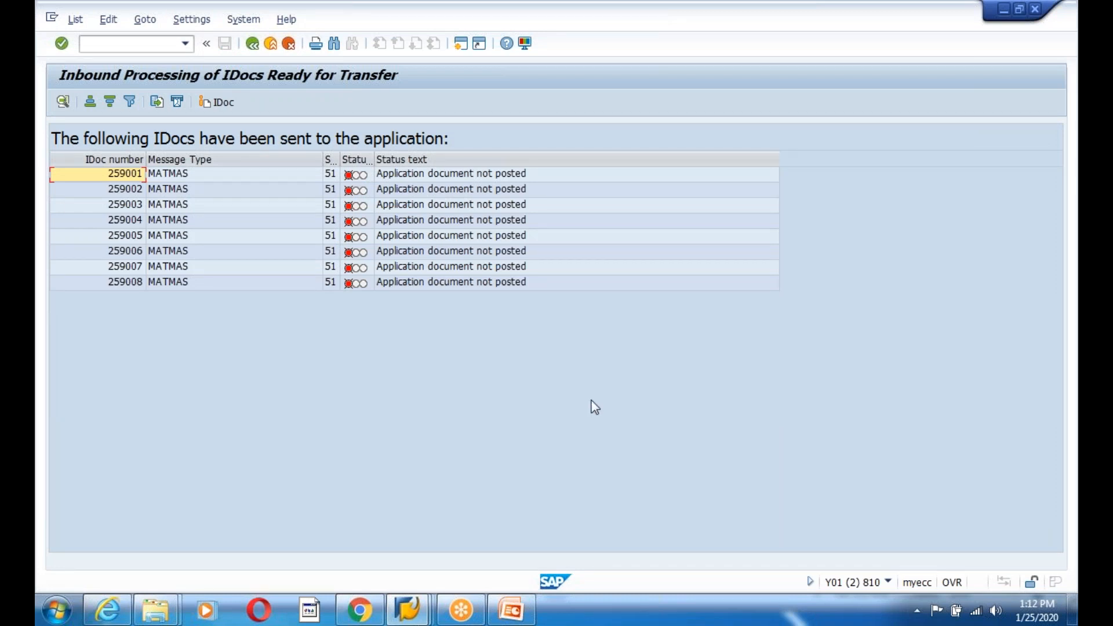
- Go back, switch to the WE02 list and refresh it to show the new statuses
click(252, 43)
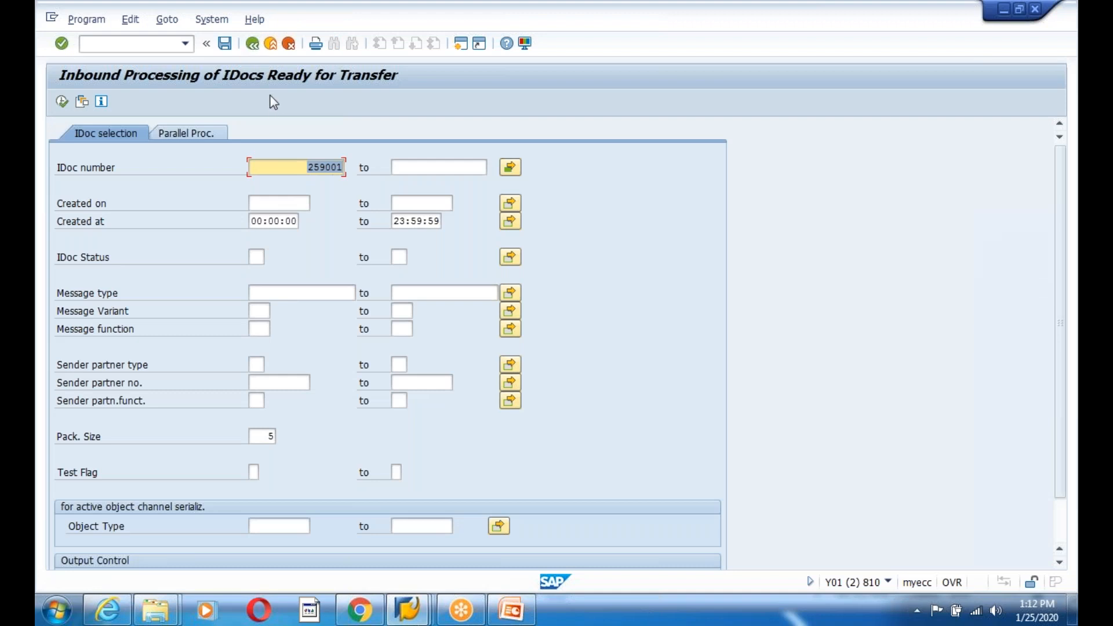
click(252, 43)
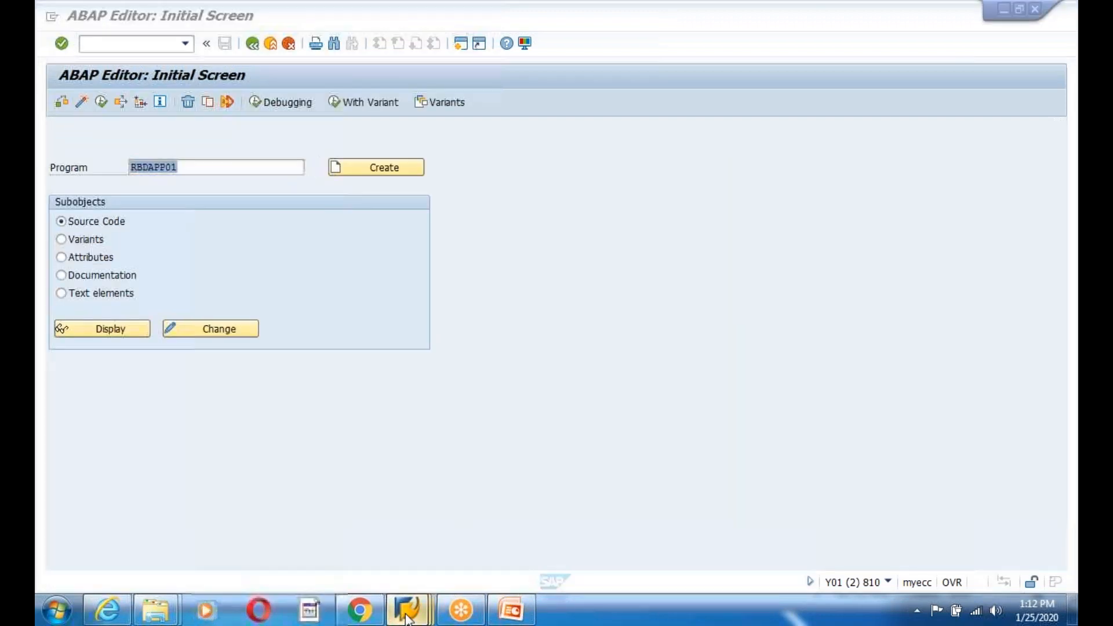
click(408, 609)
click(805, 532)
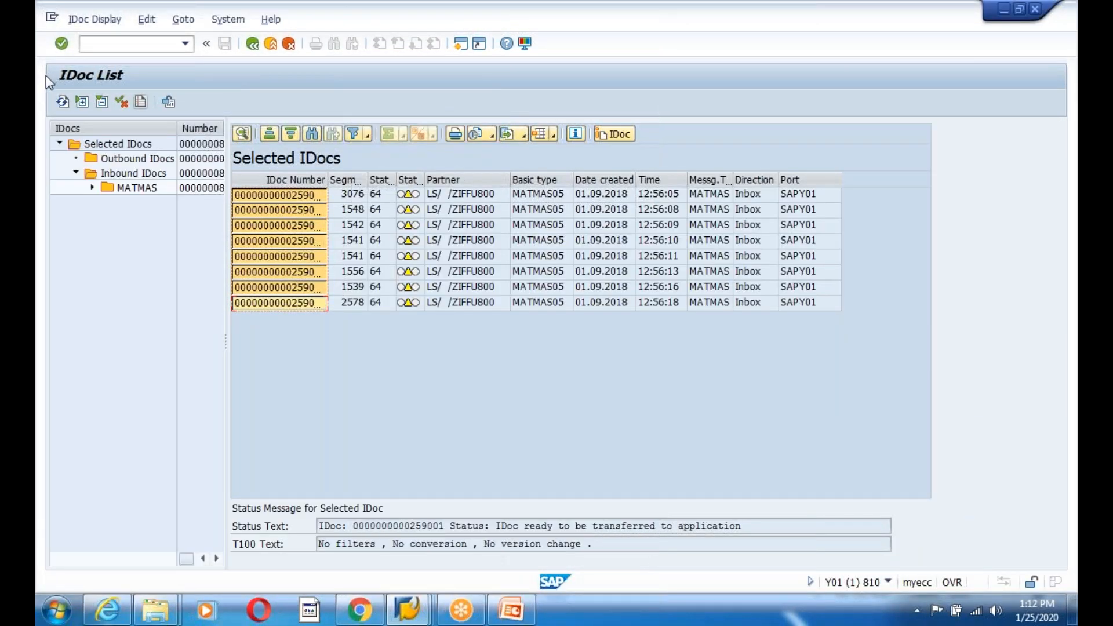
click(62, 101)
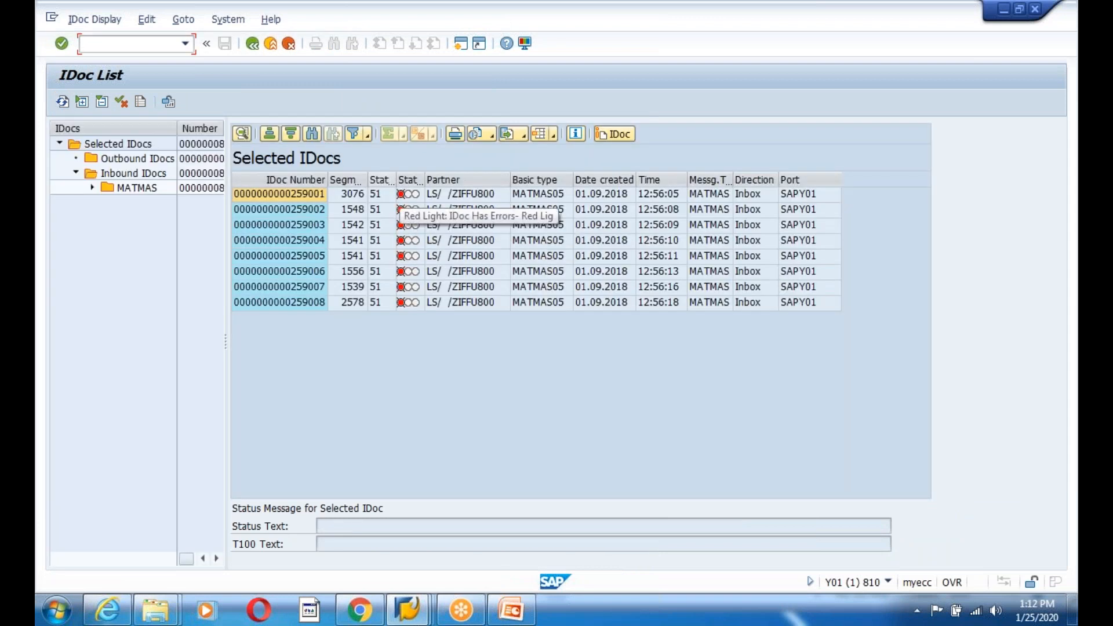
- Widen the status columns and select IDoc 259001 to read its status 51 message
drag(395, 183, 434, 183)
drag(367, 181, 397, 181)
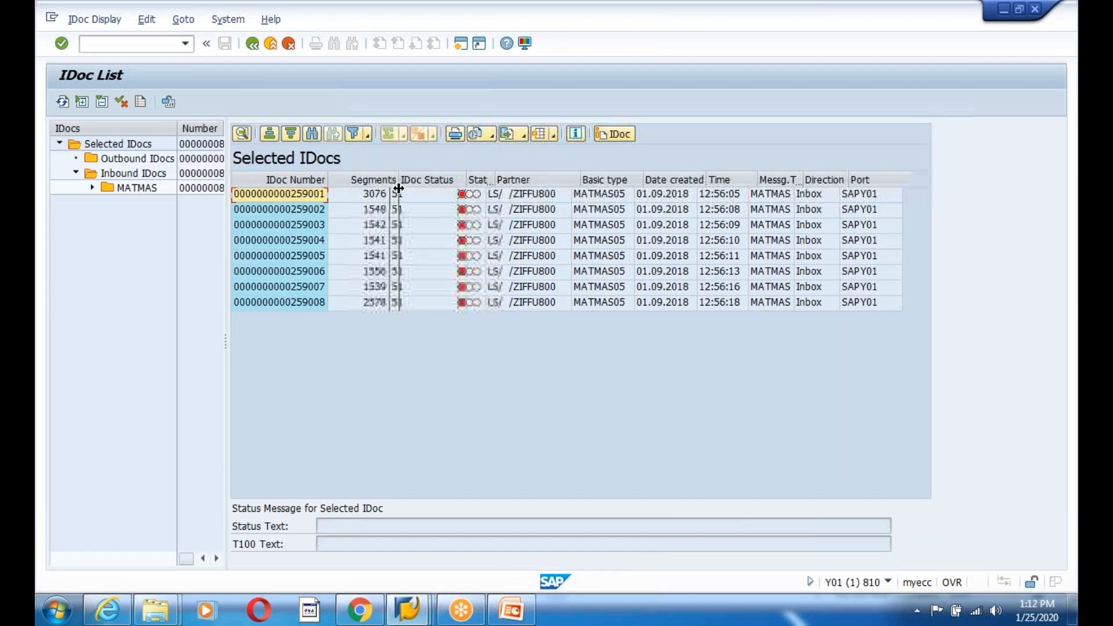
click(418, 199)
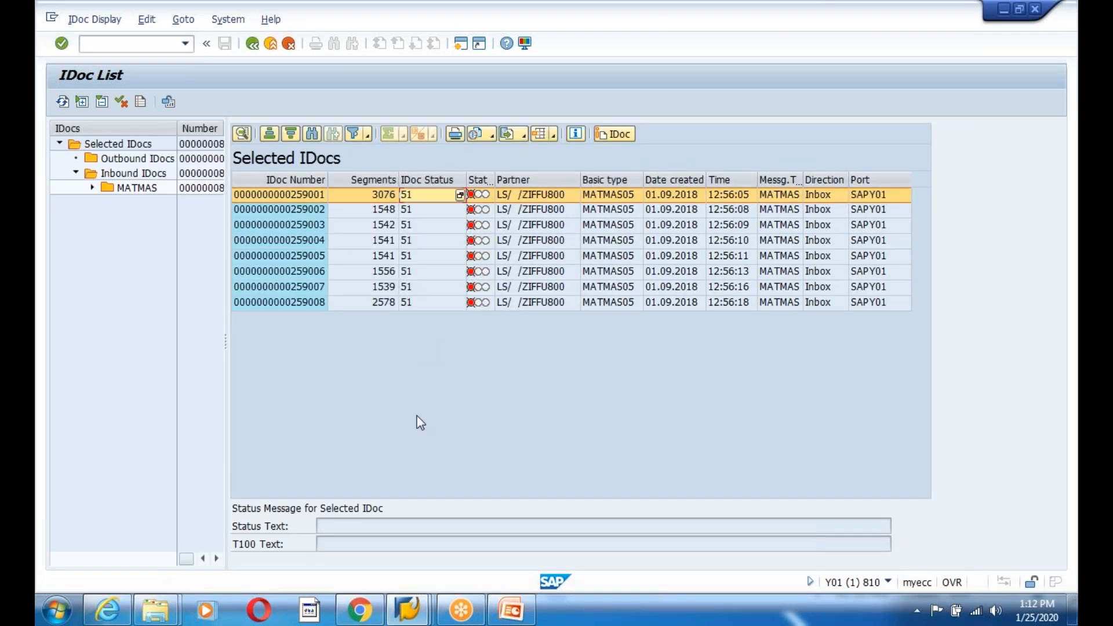
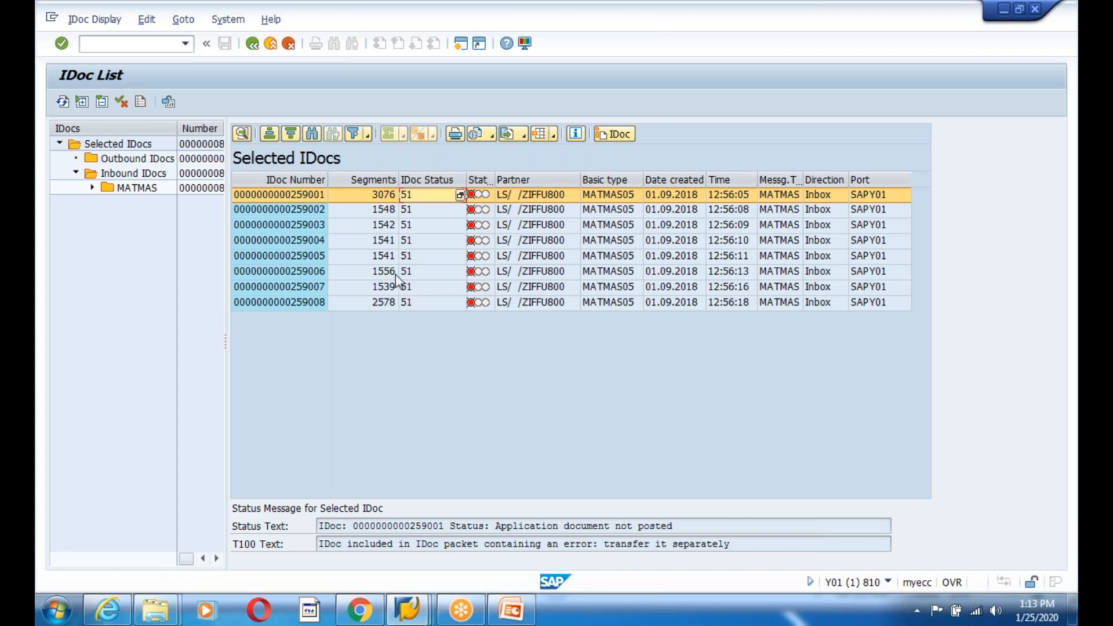
- Open IDoc 259001 and check its status records 50, 64 and 62
double_click(268, 200)
click(76, 188)
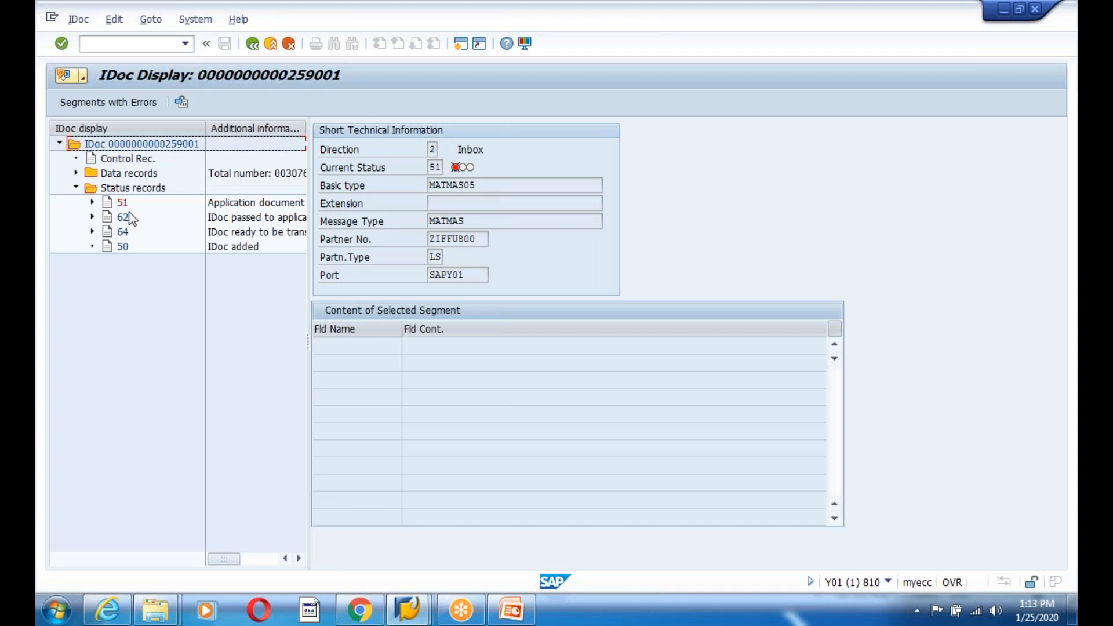
click(123, 247)
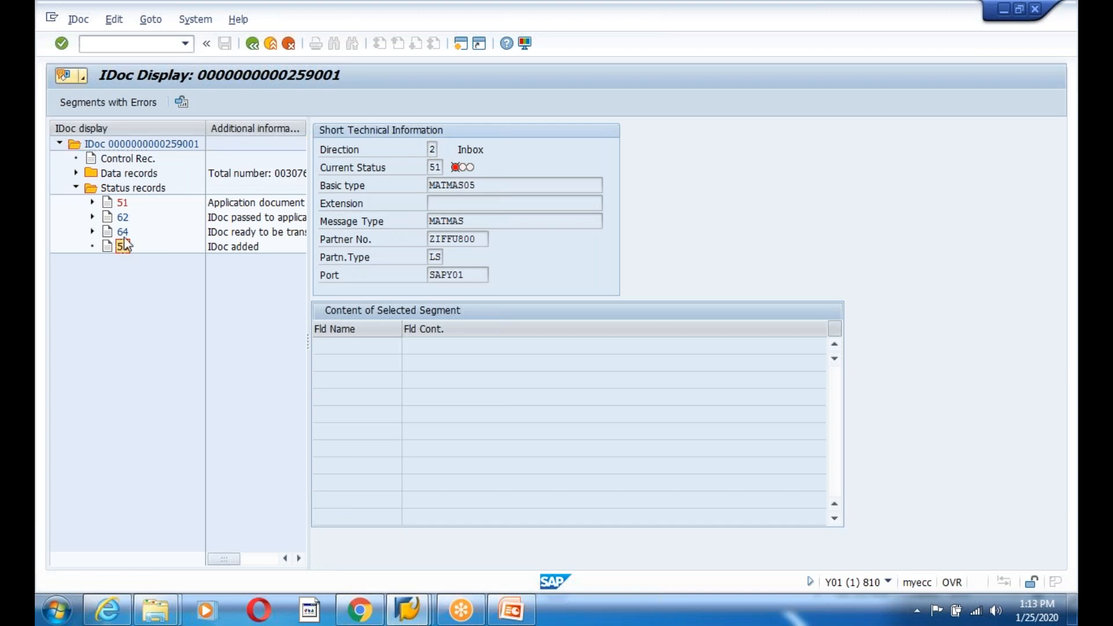
click(123, 233)
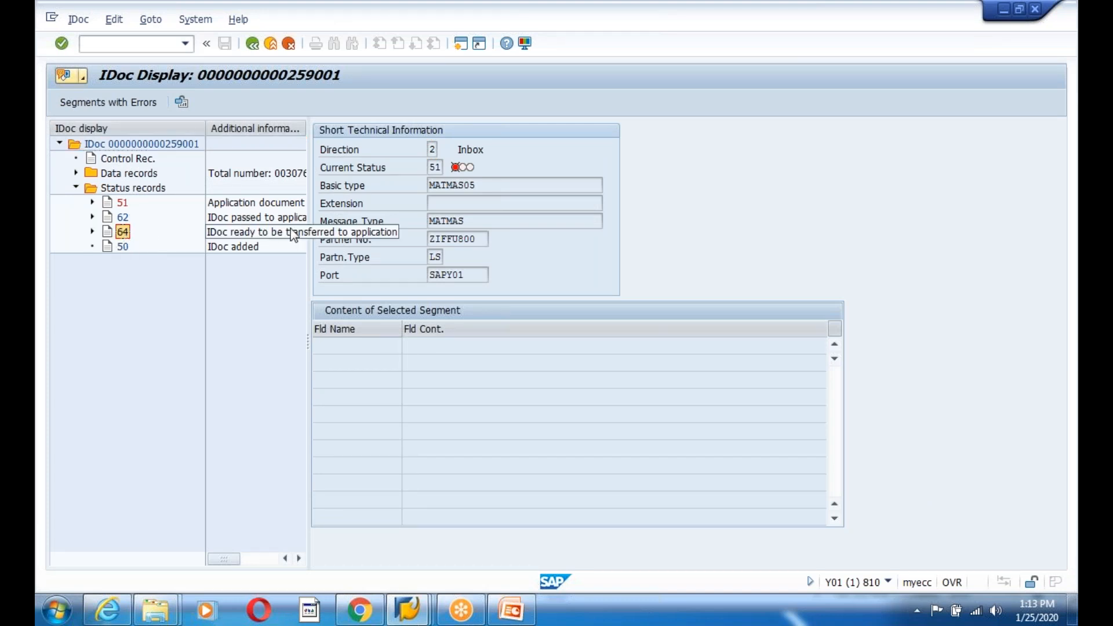
click(255, 218)
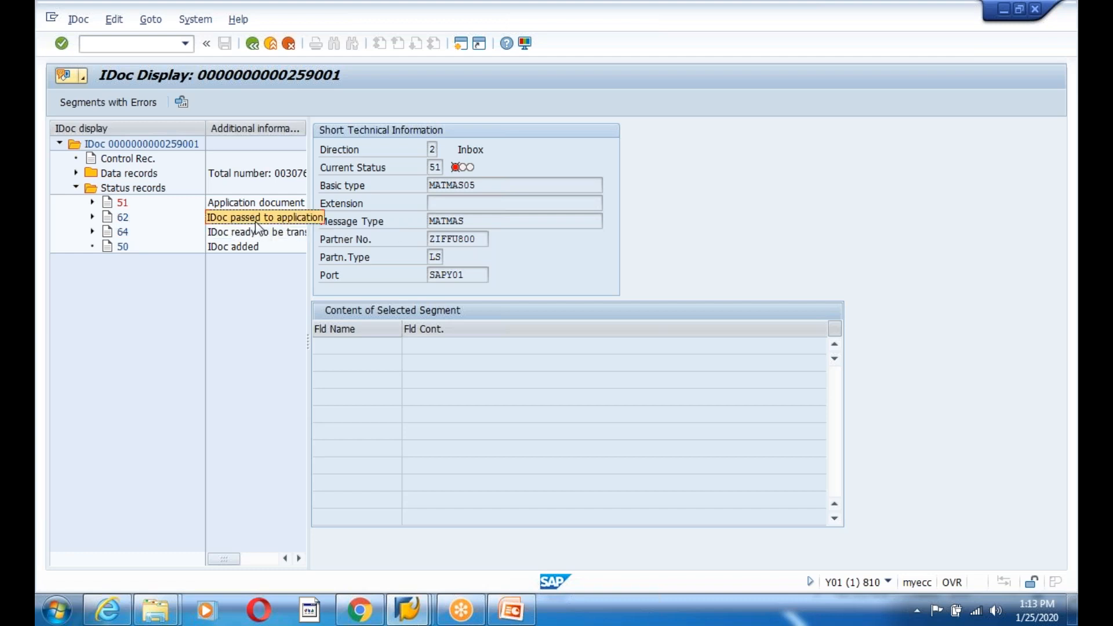
- Expand status 51 and read the long text of its packet-error message
click(92, 202)
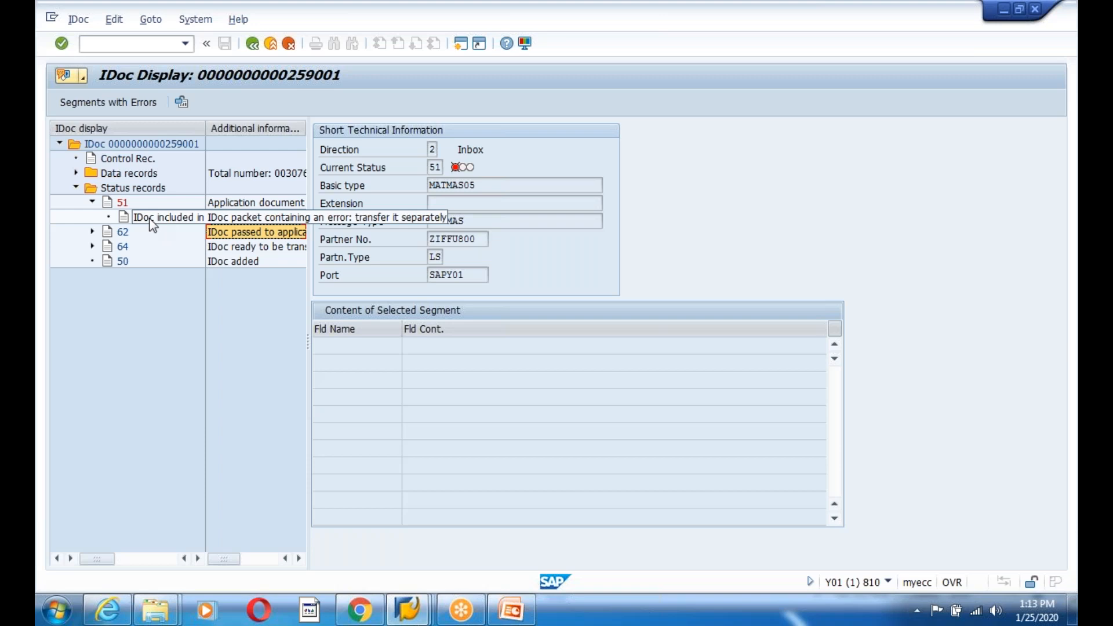
click(150, 218)
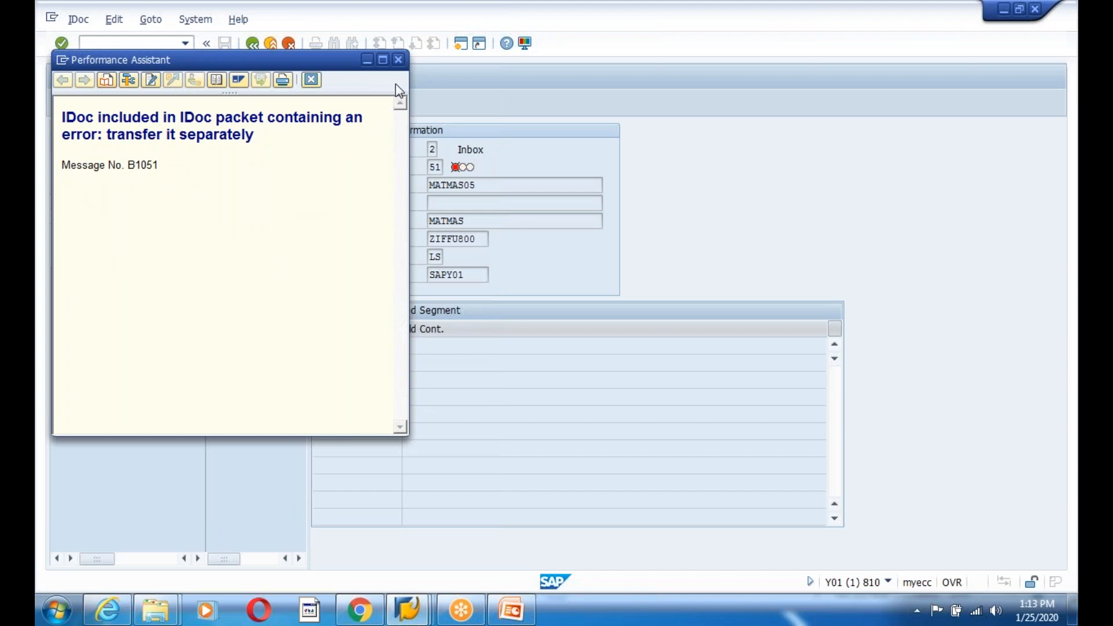
click(398, 61)
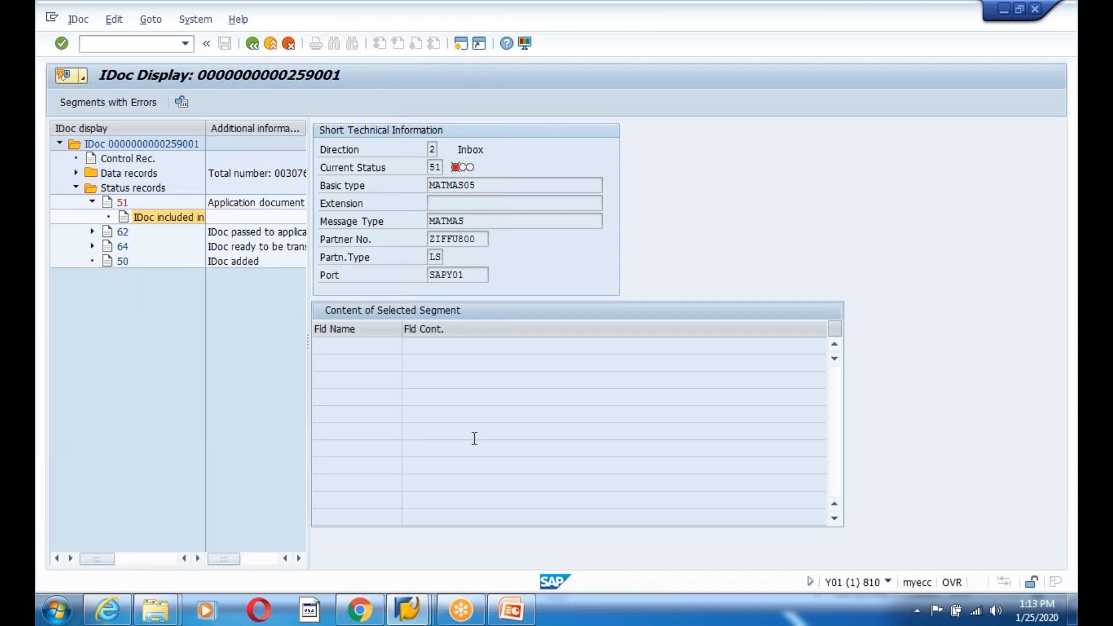
- Start SE16 on table EDIDS to get its selection screen
text(e16n)
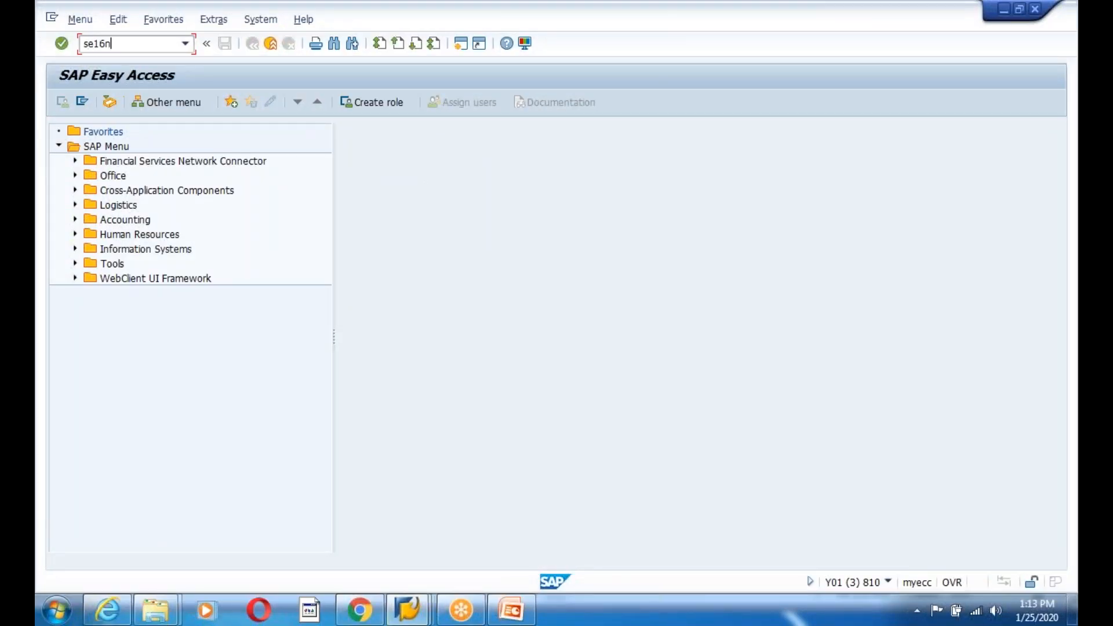
key(Return)
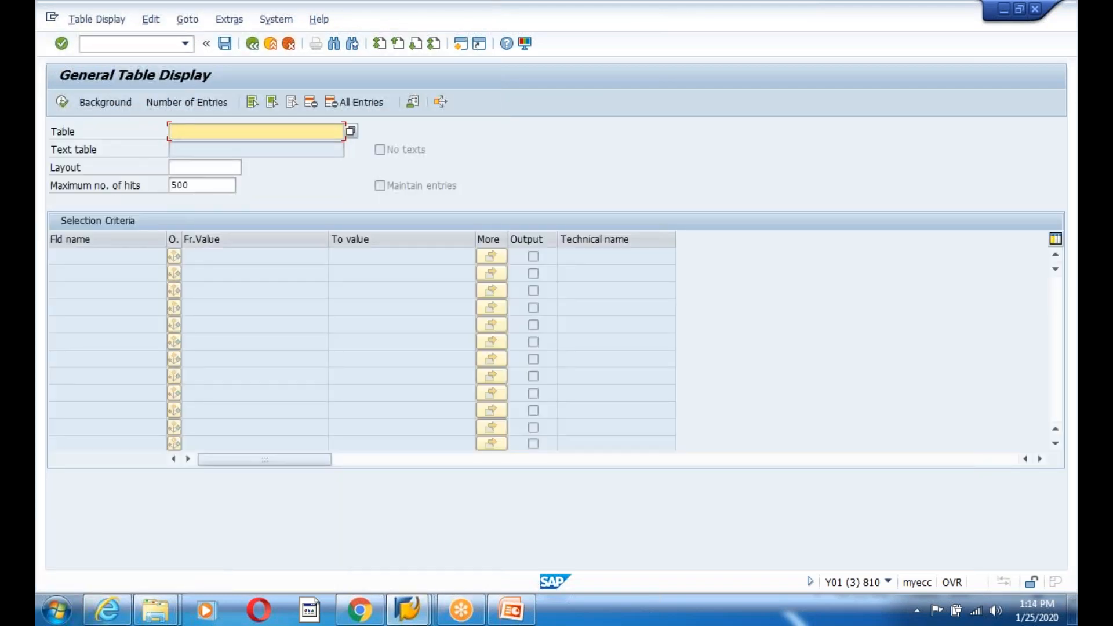
text(EDIDS)
key(Return)
- Copy IDoc number 259001 from the control record into the EDIDS filter and execute
key(alt+Tab)
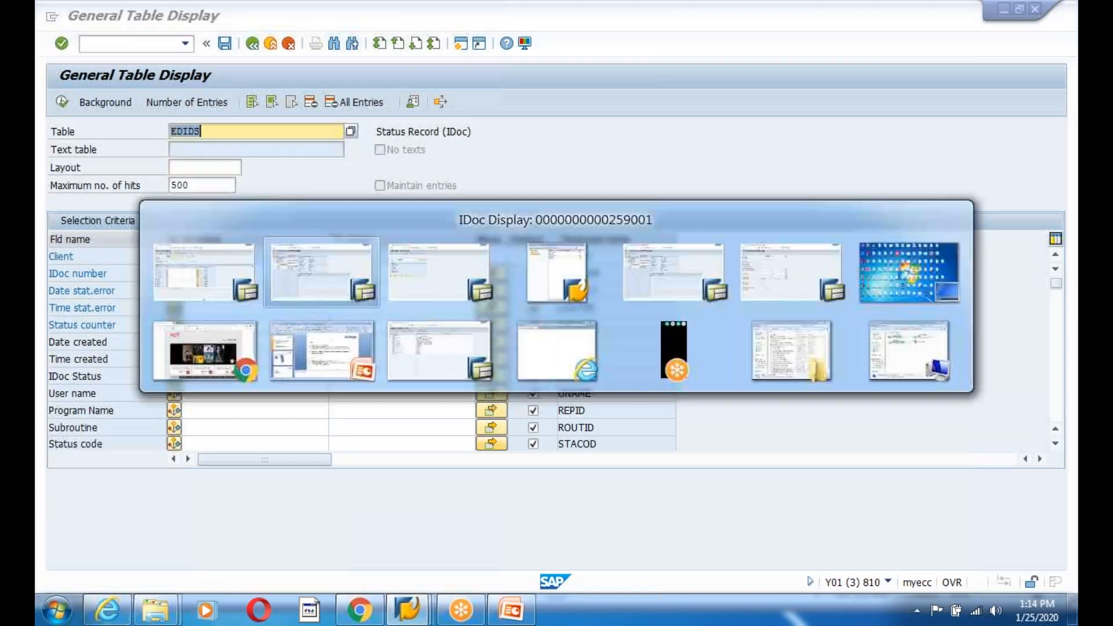
double_click(150, 159)
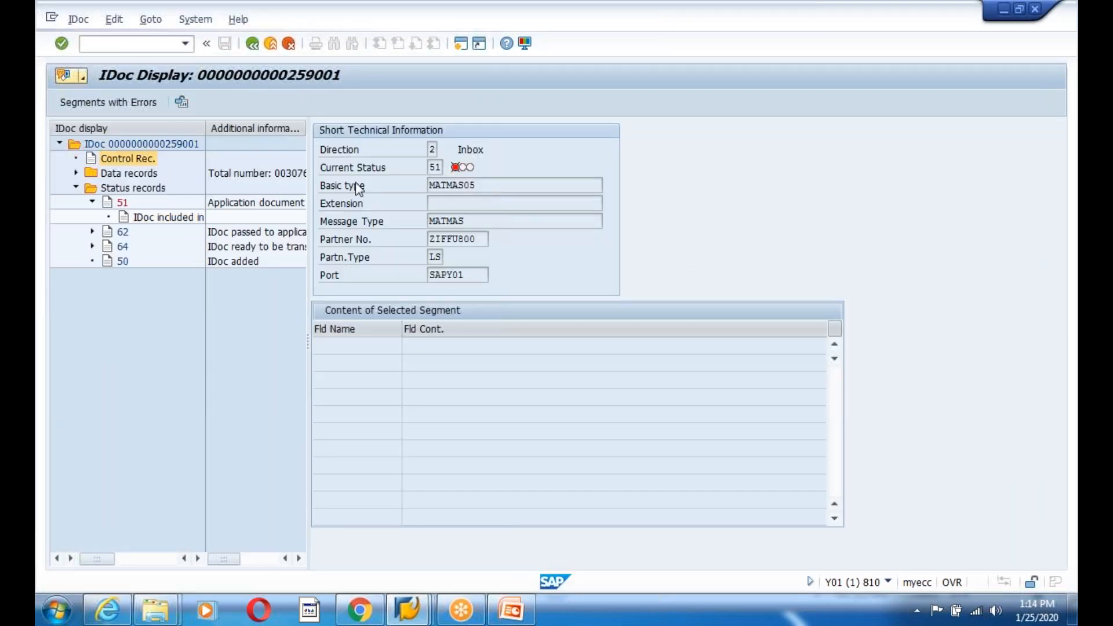
drag(219, 132, 182, 132)
key(ctrl+c)
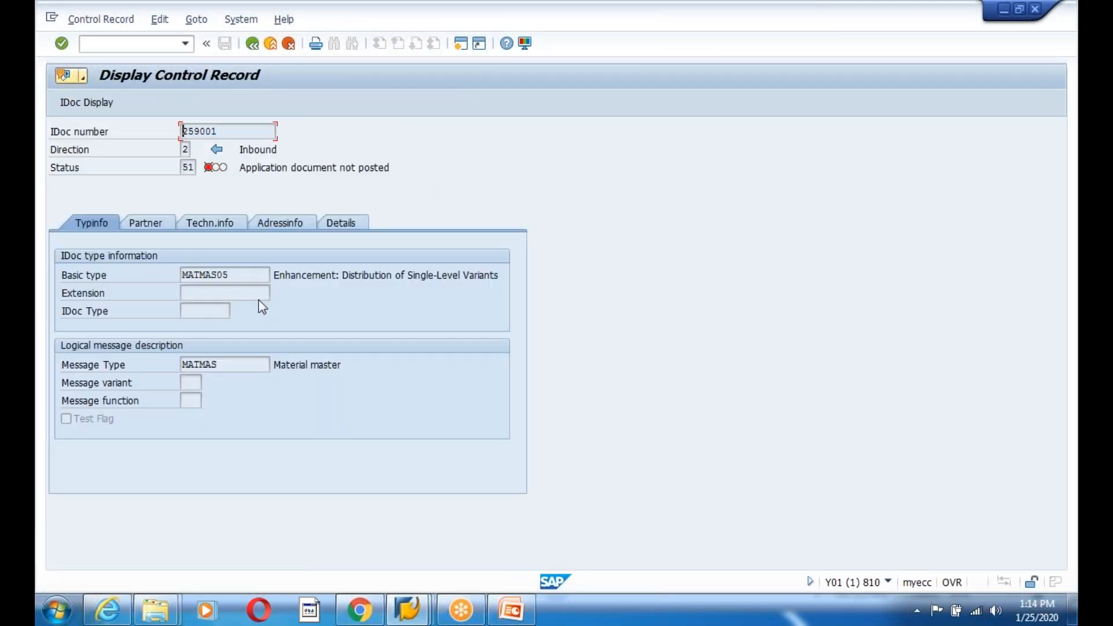
key(alt+Tab)
click(222, 271)
key(ctrl+v)
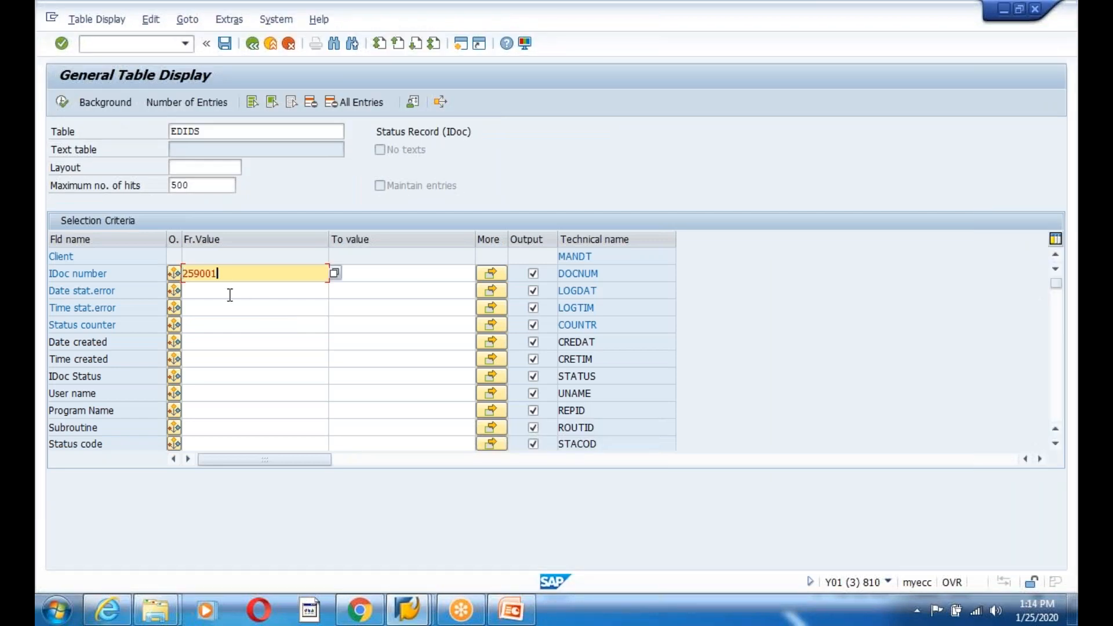
click(62, 102)
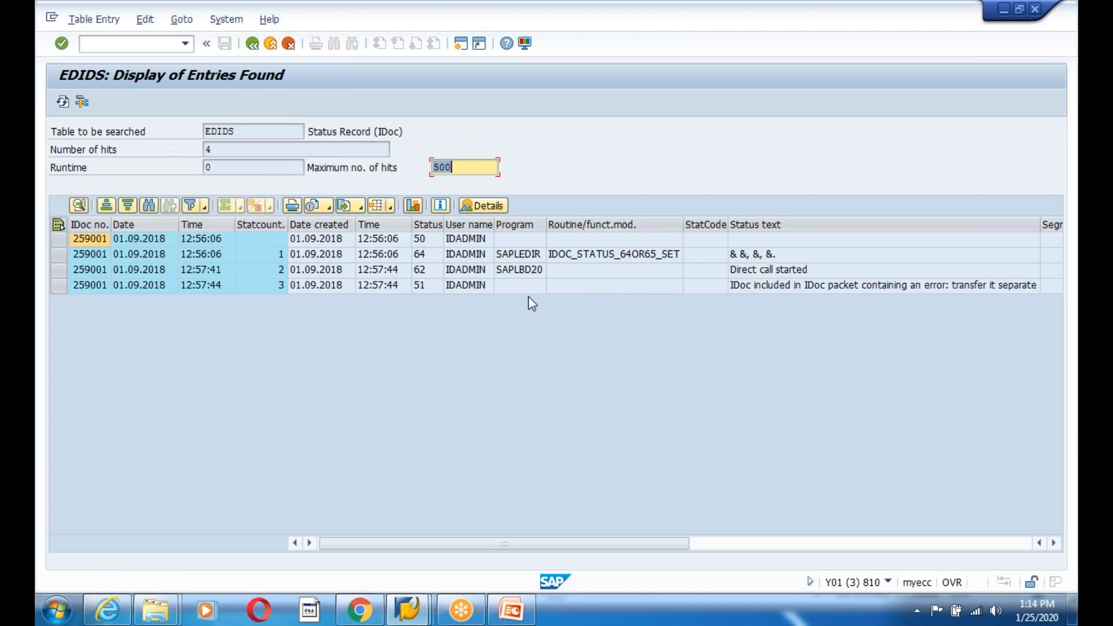
- Review the EDIDS status rows, including routine IDOC_STATUS_64OR65_SET and status 62's time
click(479, 258)
click(590, 261)
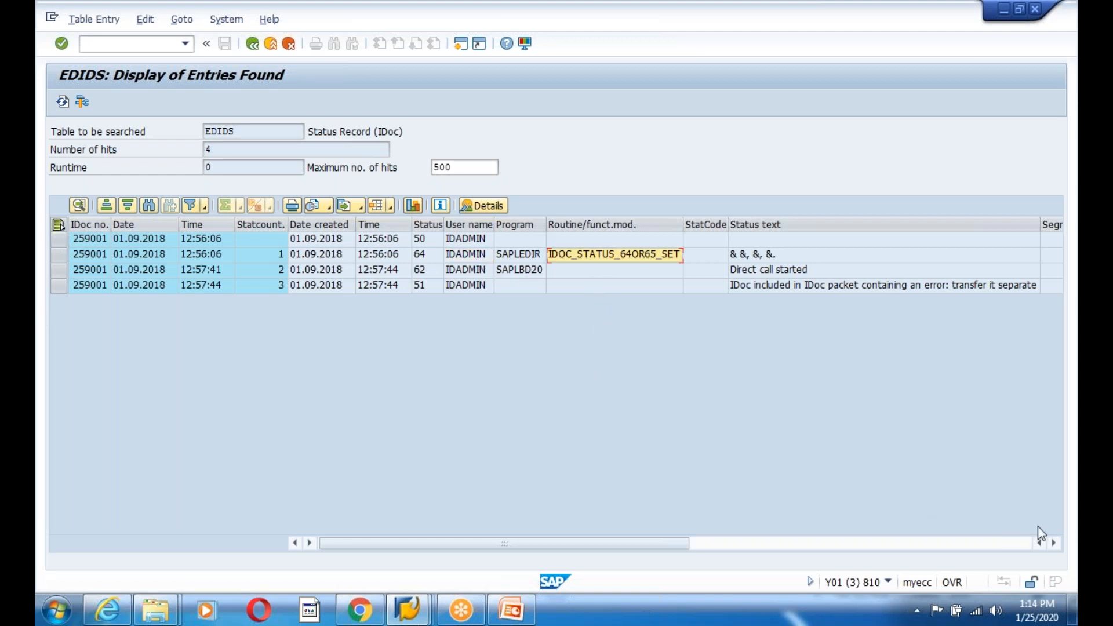
click(1053, 543)
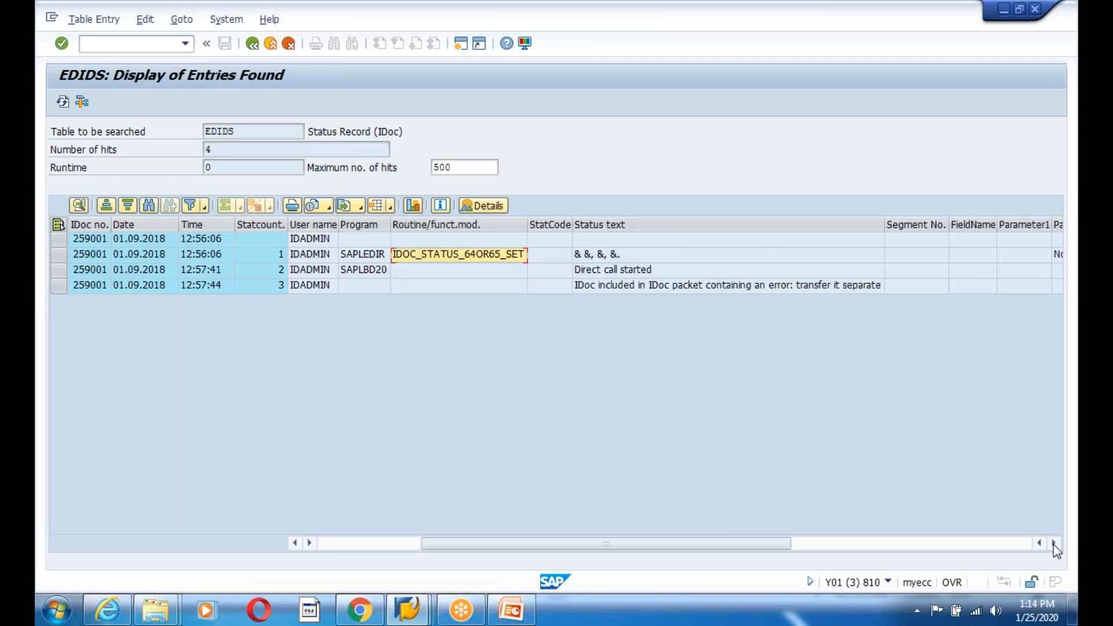
click(1052, 542)
click(1053, 542)
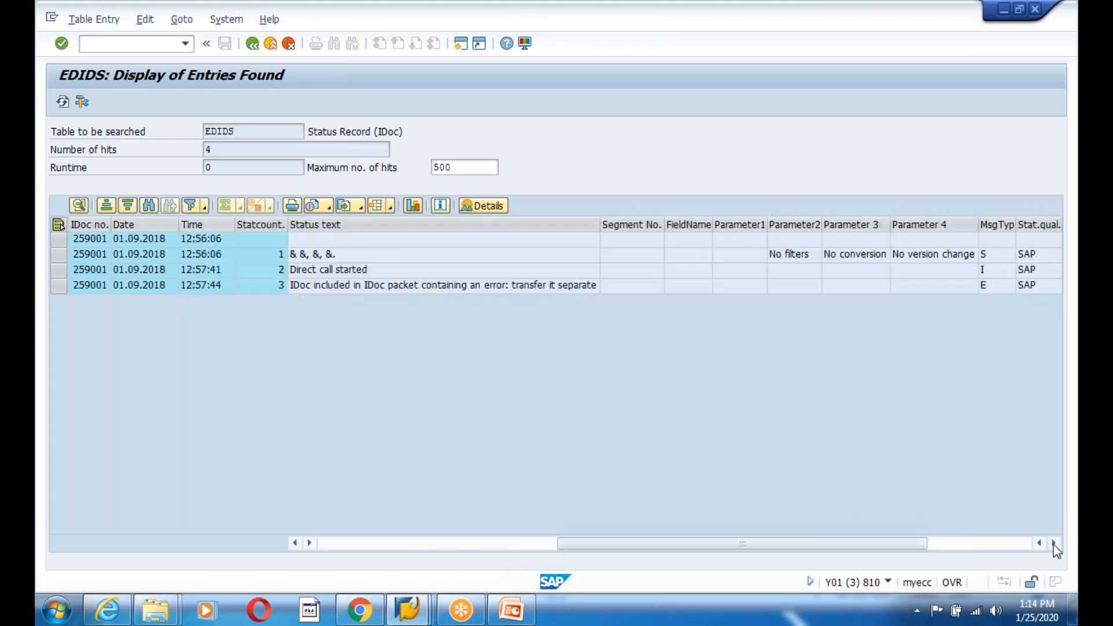
click(1052, 543)
click(1053, 543)
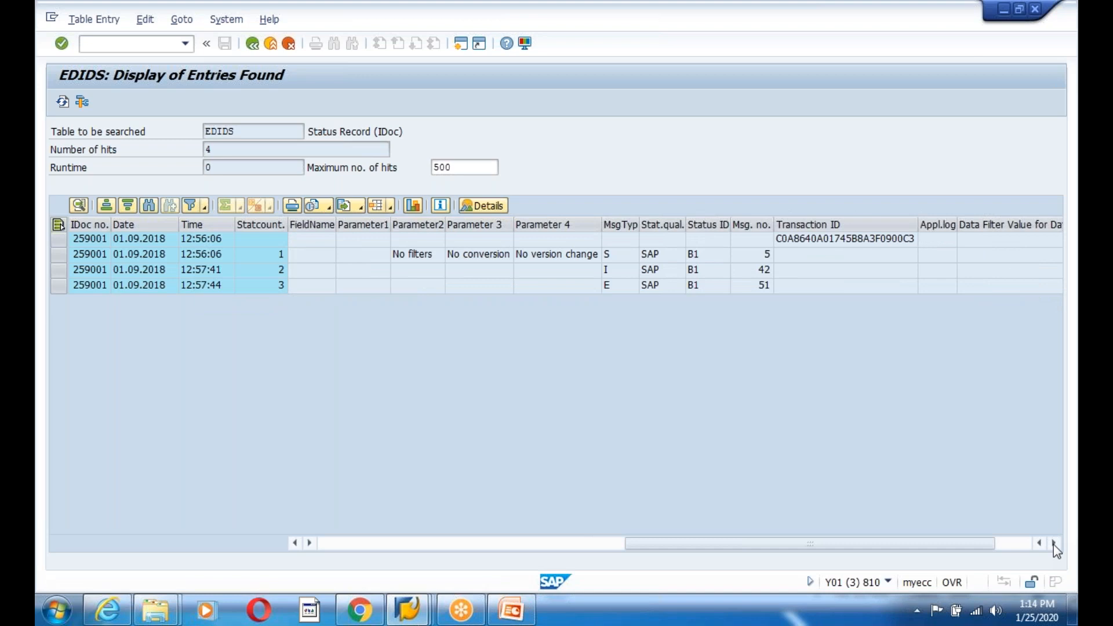
click(1052, 544)
drag(810, 543, 330, 546)
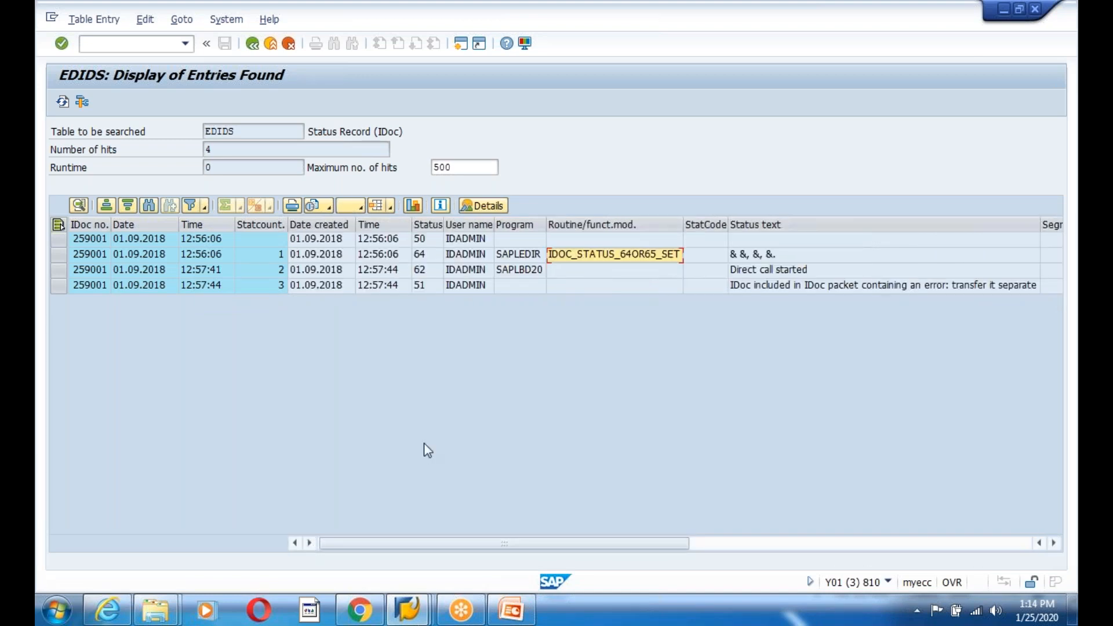
click(366, 270)
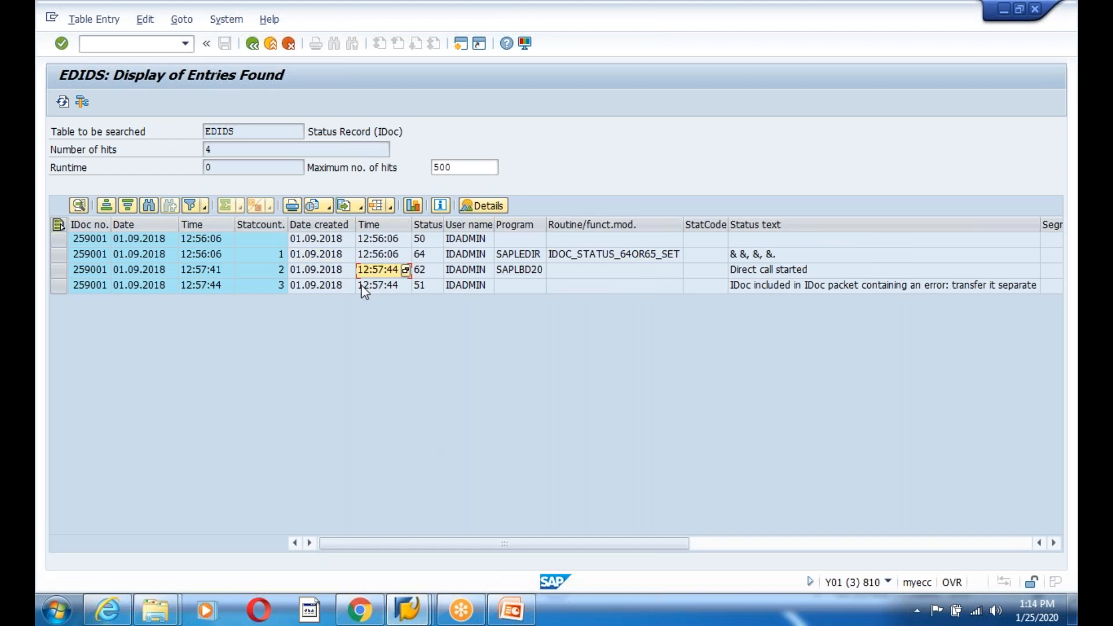
- Return to the EDIDS selection screen with IDoc number 259001 still entered
click(253, 44)
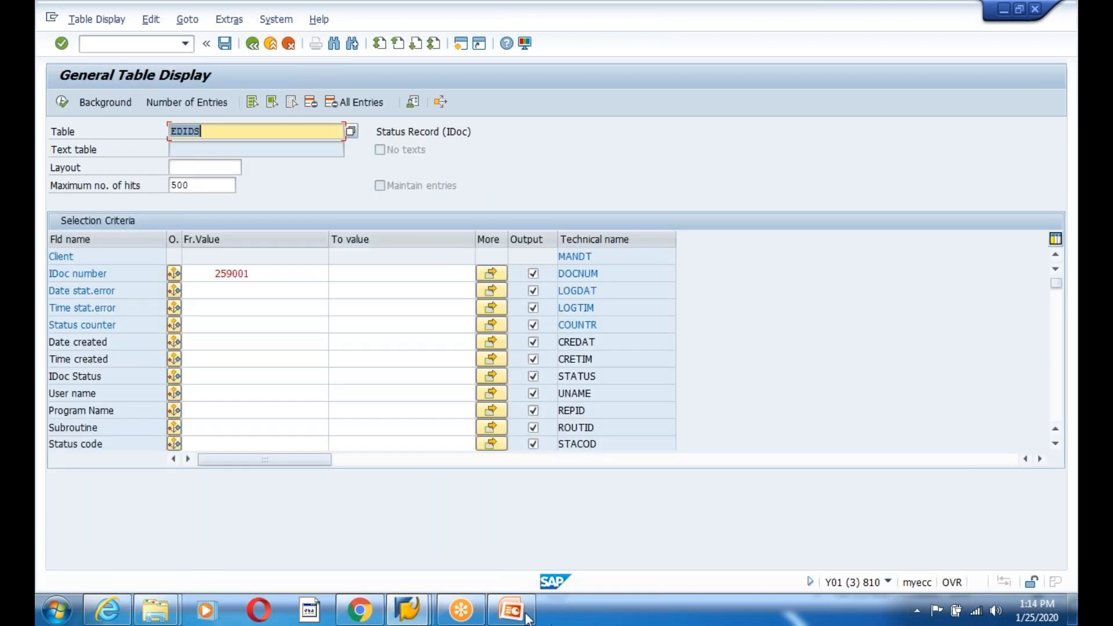
mouse_move(414, 619)
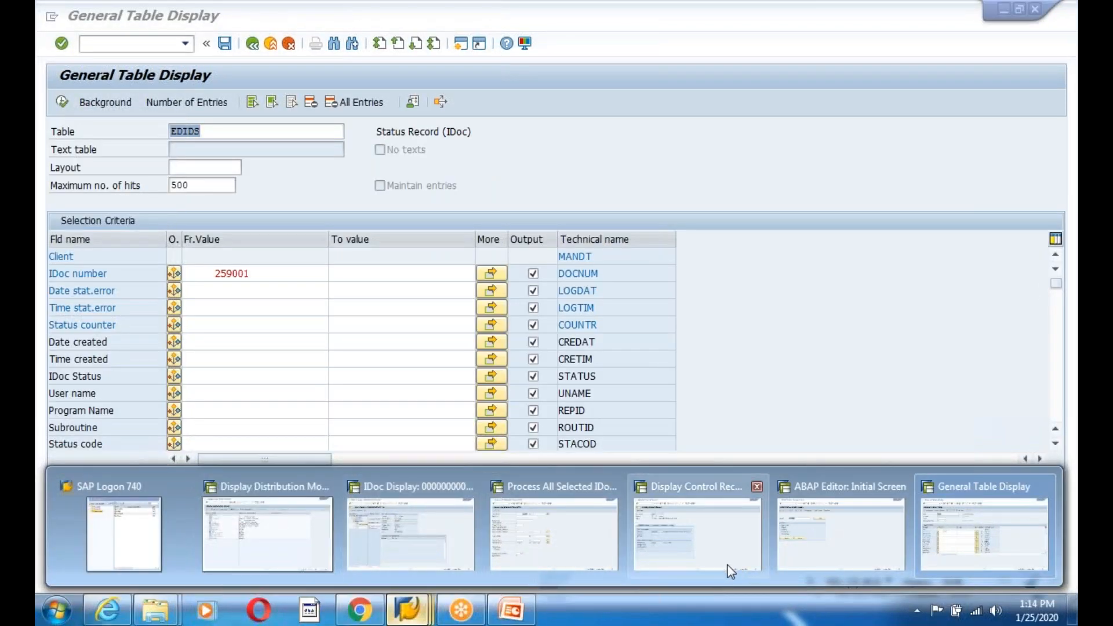
mouse_move(671, 558)
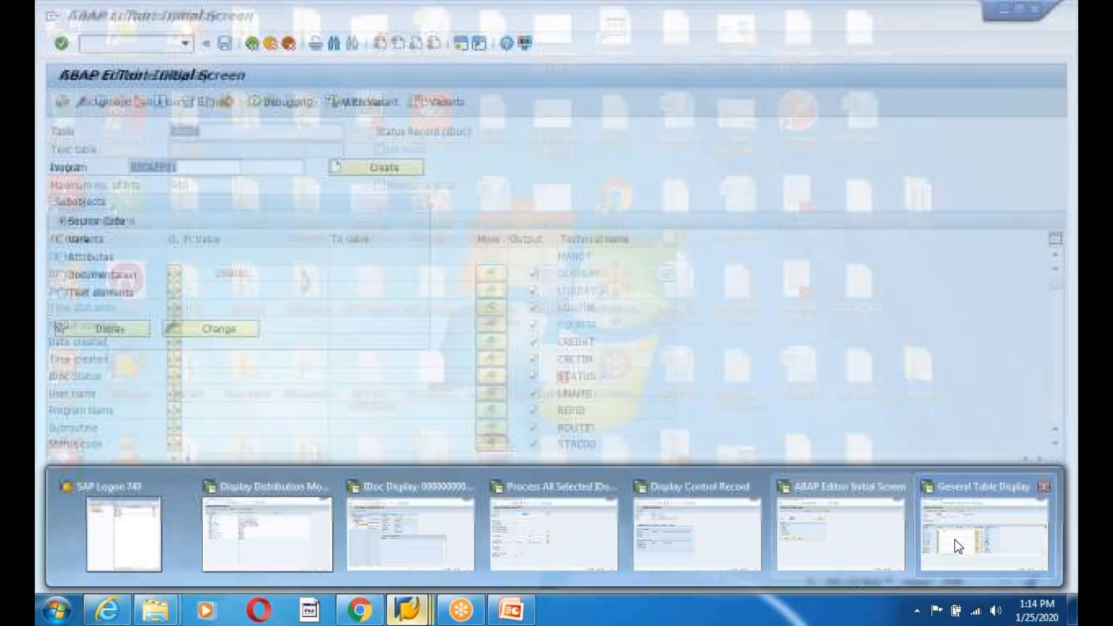
click(958, 542)
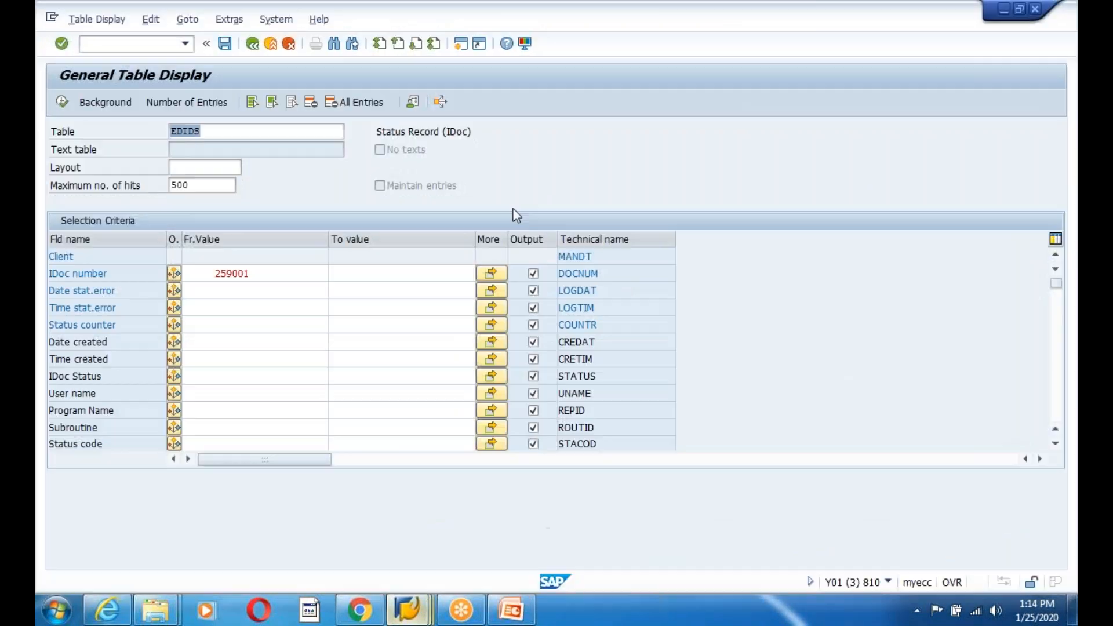
- In a new session, open the WE20 partner profile of logical system ZIFFU800
click(461, 46)
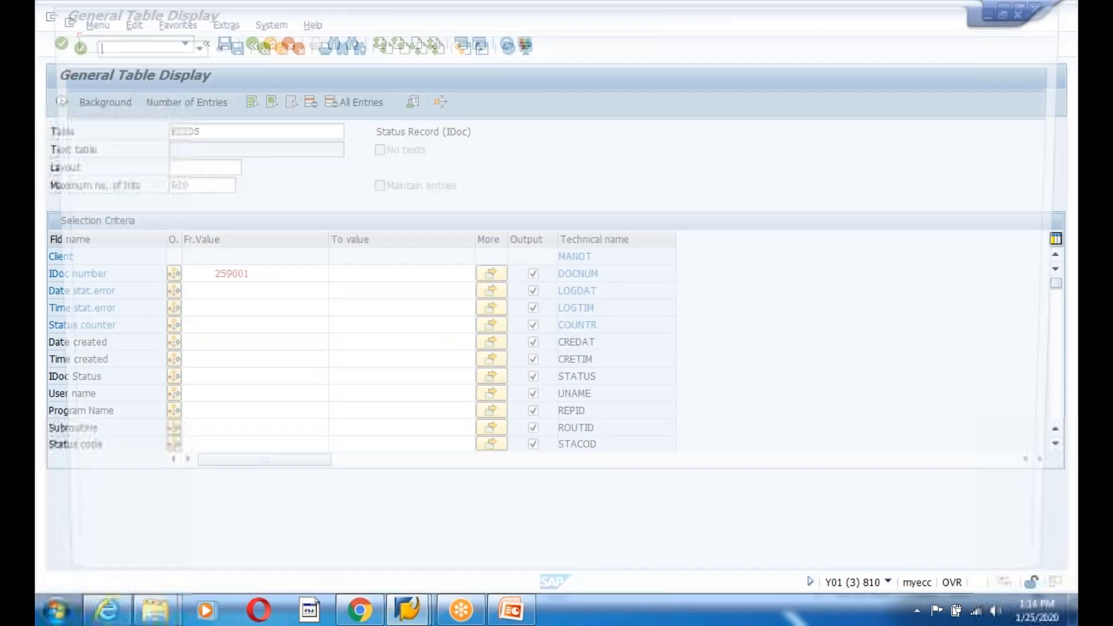
key(Return)
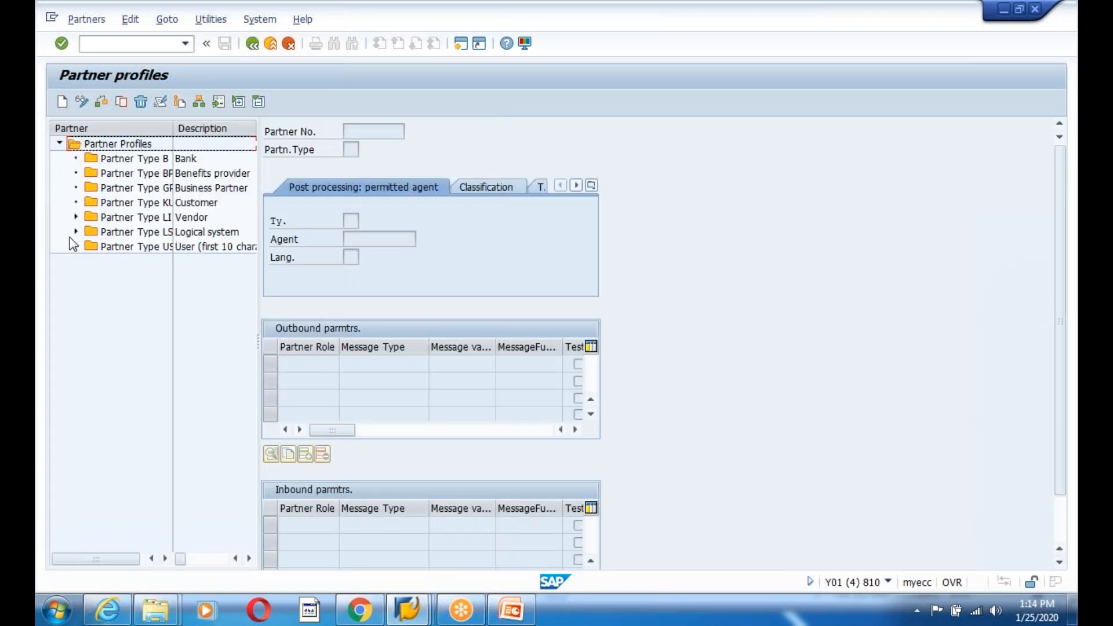
click(75, 231)
double_click(138, 392)
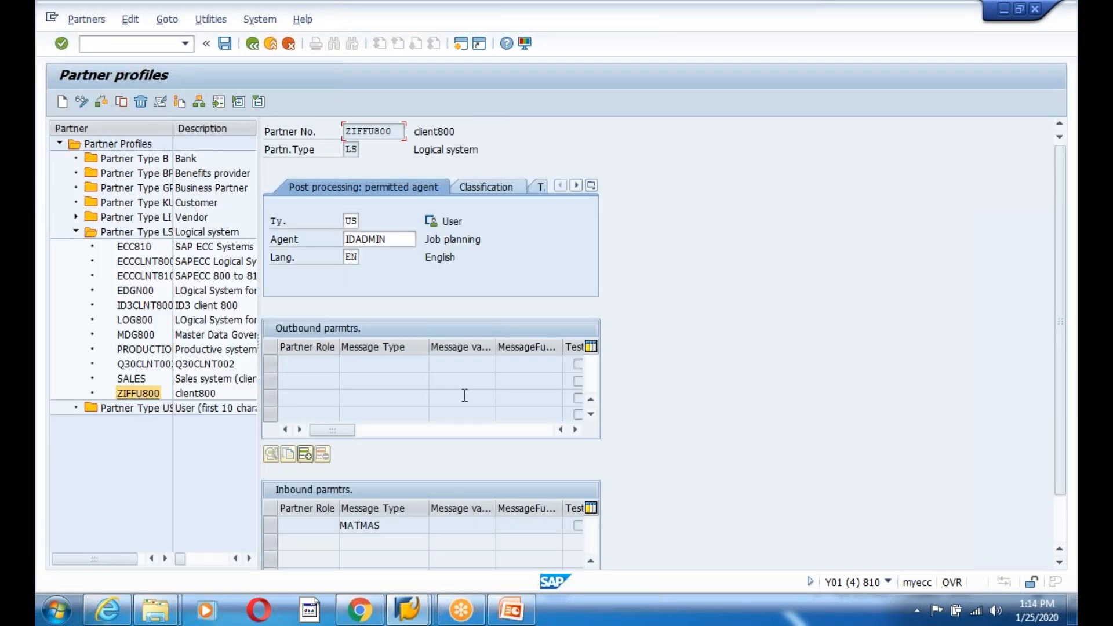
- Review ZIFFU800's MATMAS inbound parameters: process code MATM with background-program triggering
click(369, 525)
double_click(370, 525)
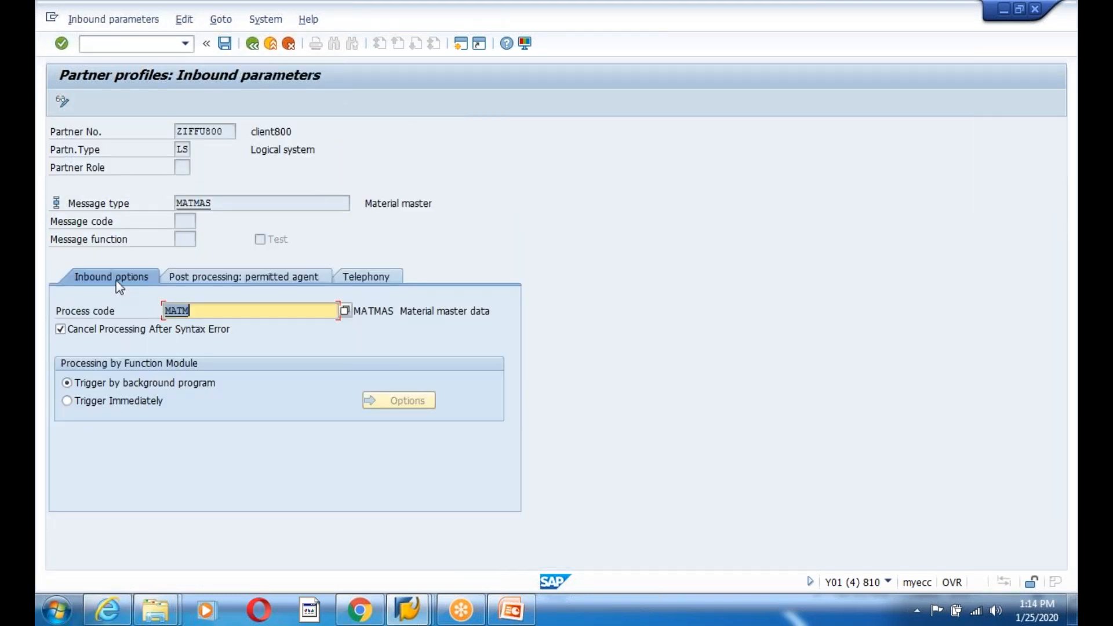
click(181, 278)
click(375, 280)
click(243, 278)
click(136, 277)
click(252, 47)
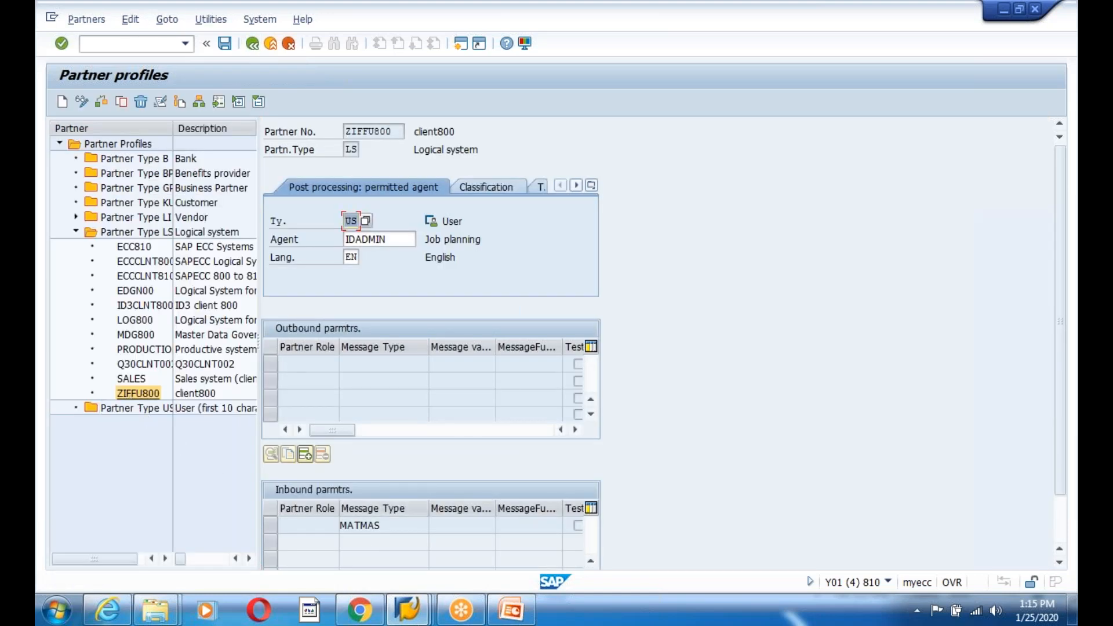
mouse_move(418, 618)
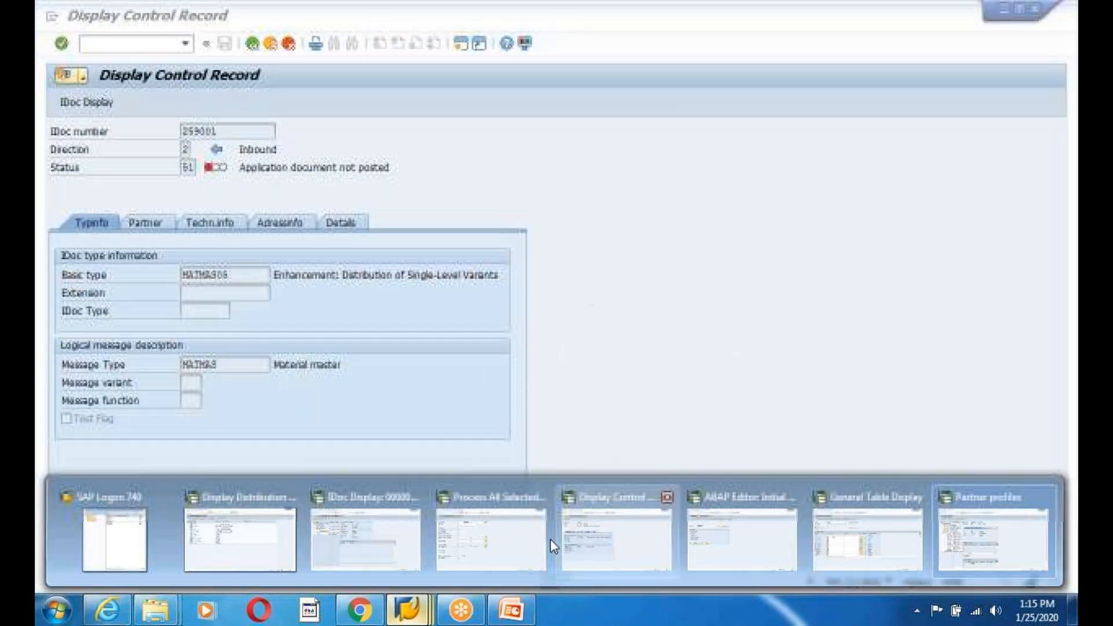
- Leave the IDoc processing screen and start WE20 partner profiles
click(539, 539)
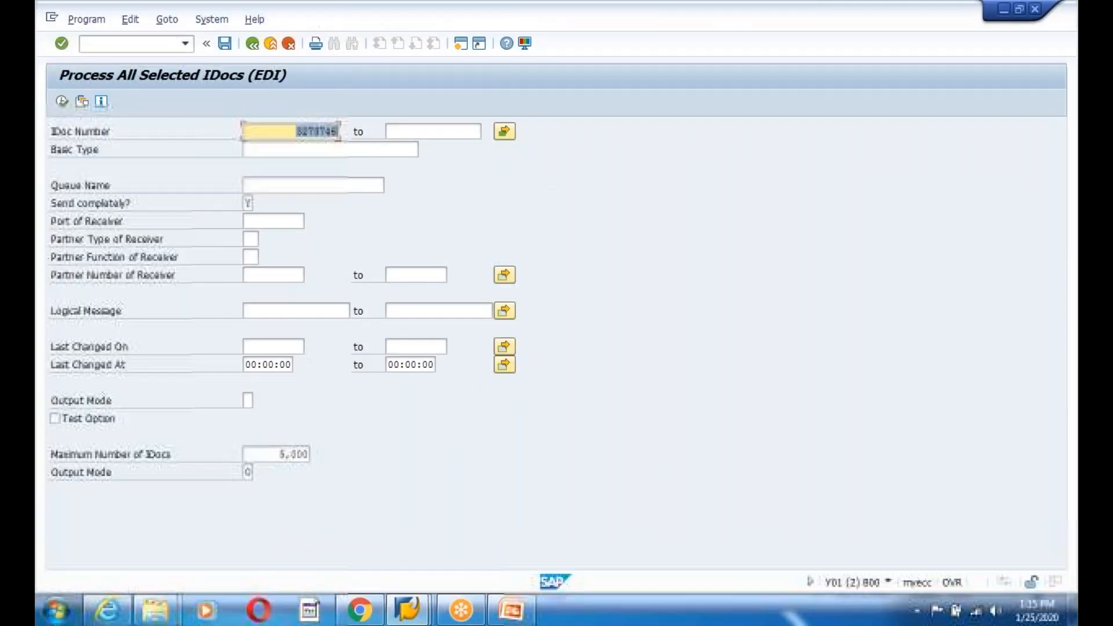
click(254, 45)
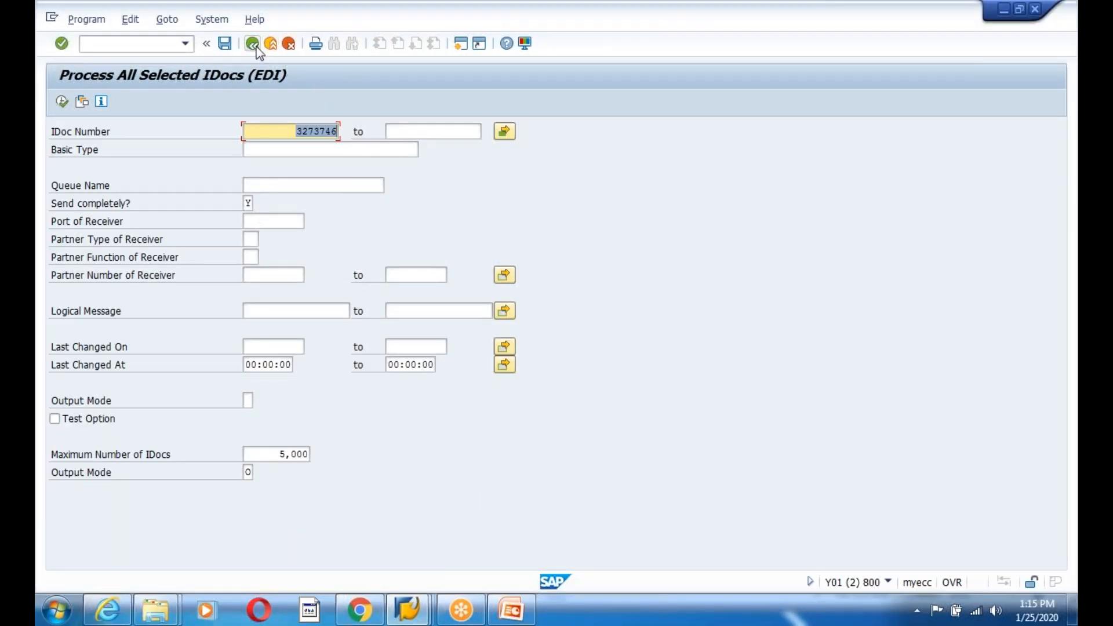
text(we20)
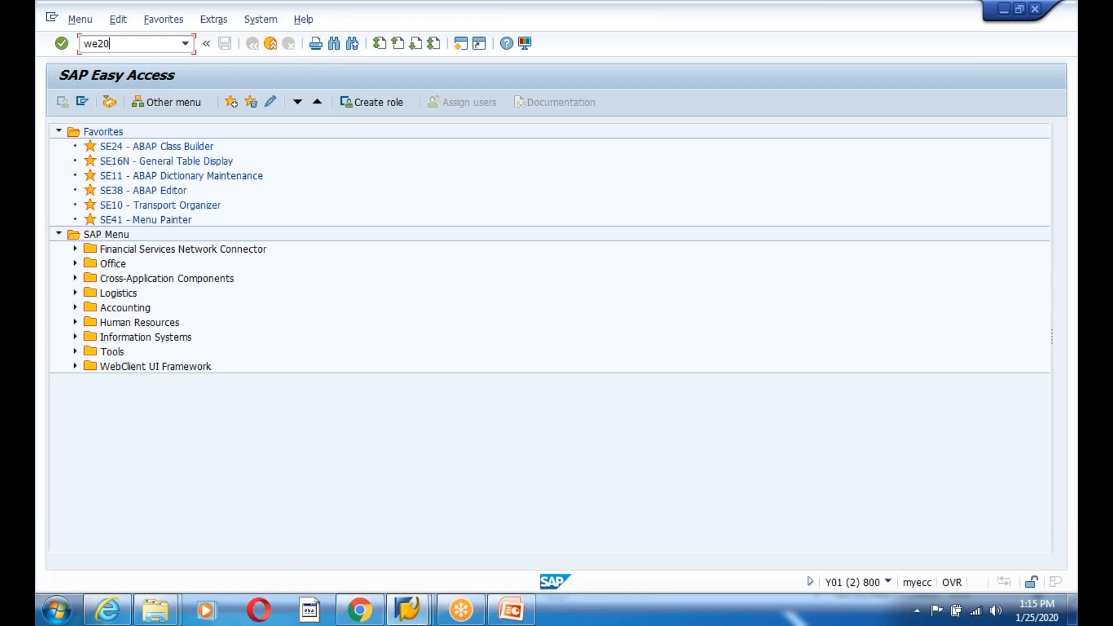
key(Return)
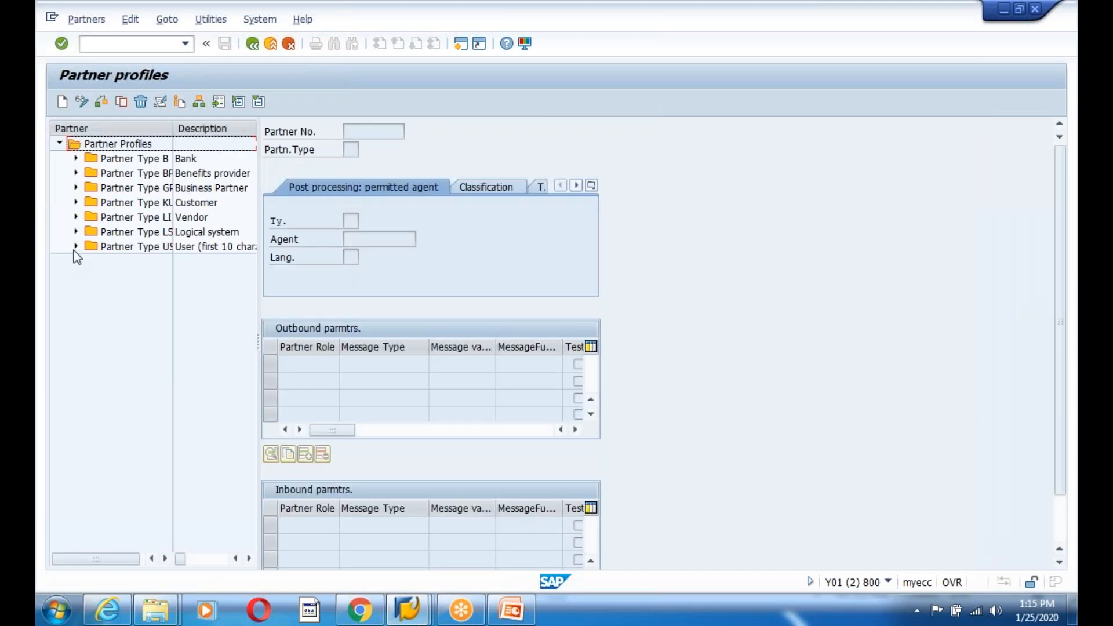
- Open ZIFFU810's MATMAS outbound parameters: port A000000066, packet size 100, collect IDocs
click(76, 231)
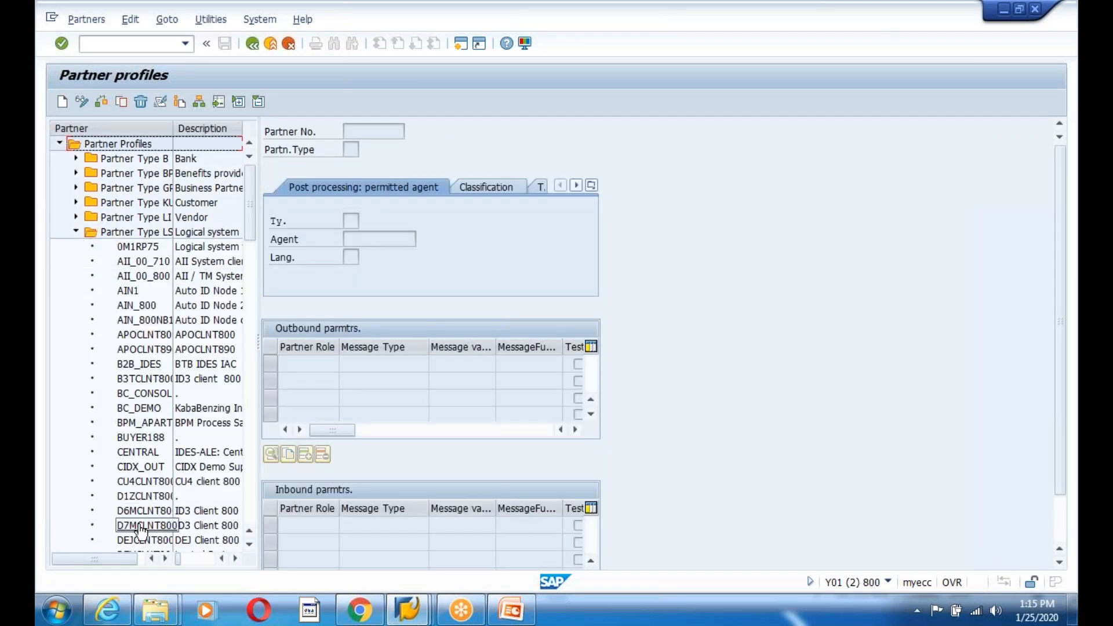
scroll(136, 526, down, 2)
scroll(247, 262, down, 5)
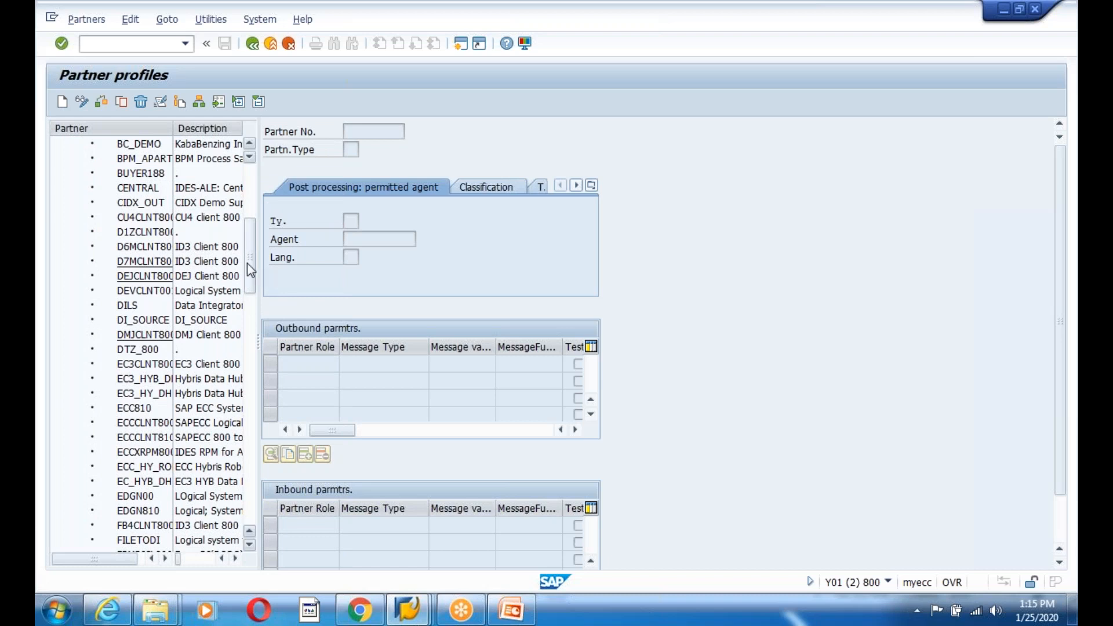
scroll(245, 300, down, 2)
drag(246, 298, 277, 510)
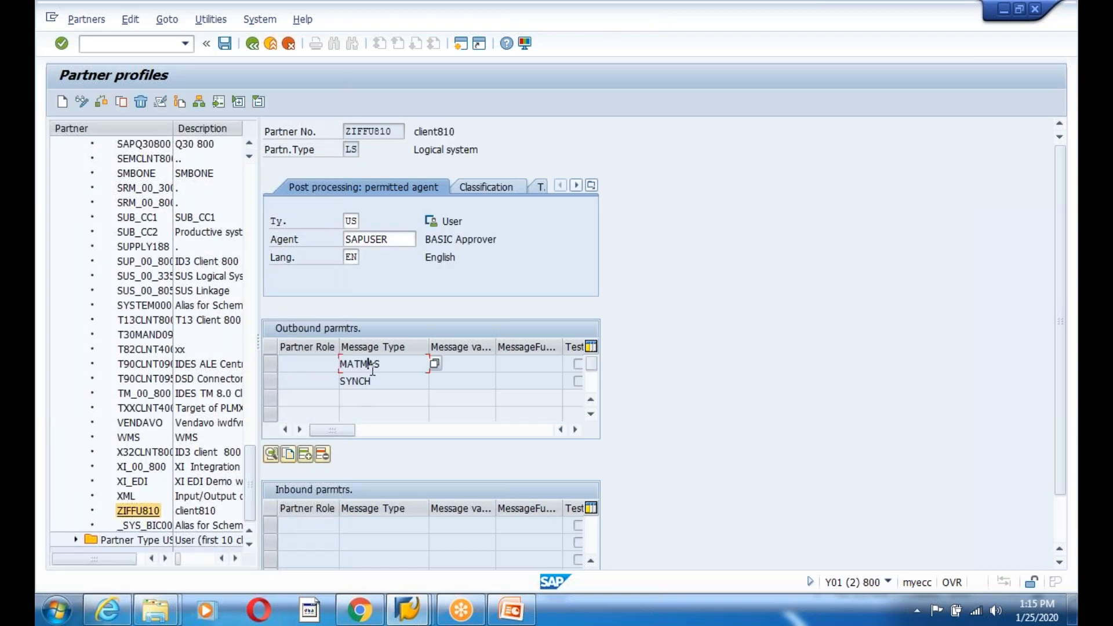
double_click(430, 364)
key(Tab)
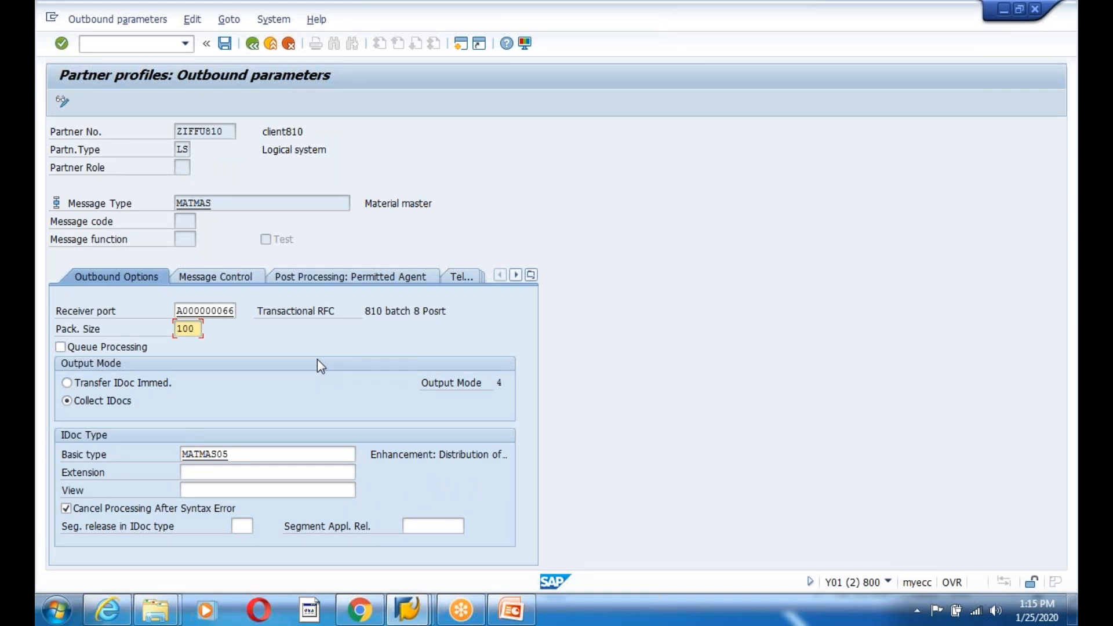
click(409, 610)
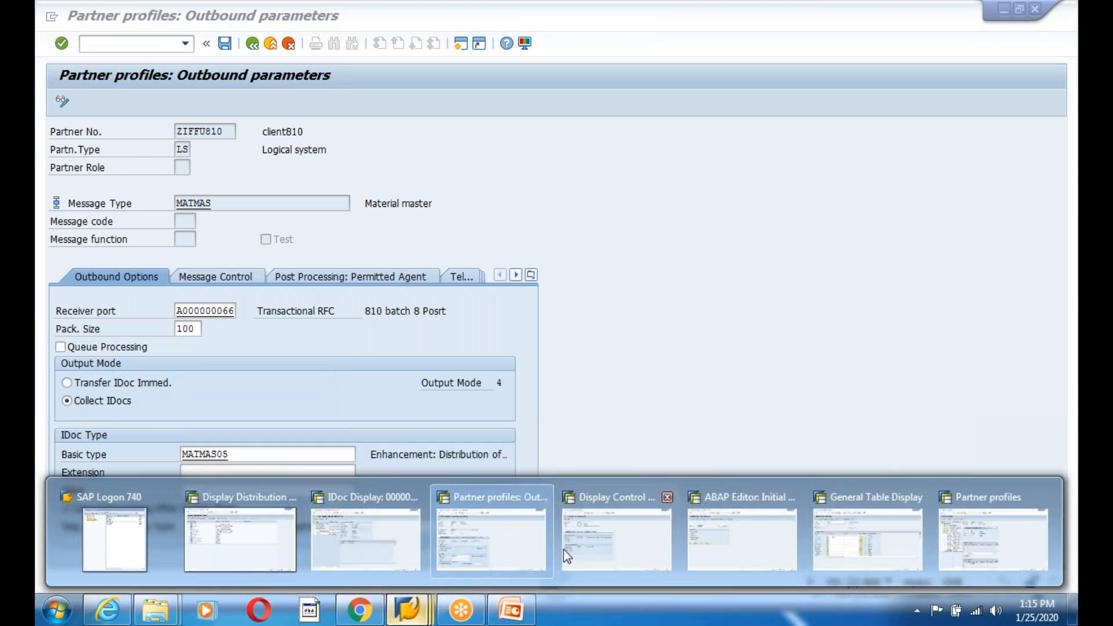
- Switch to IDoc 259001's control record and note its status 51
mouse_move(998, 544)
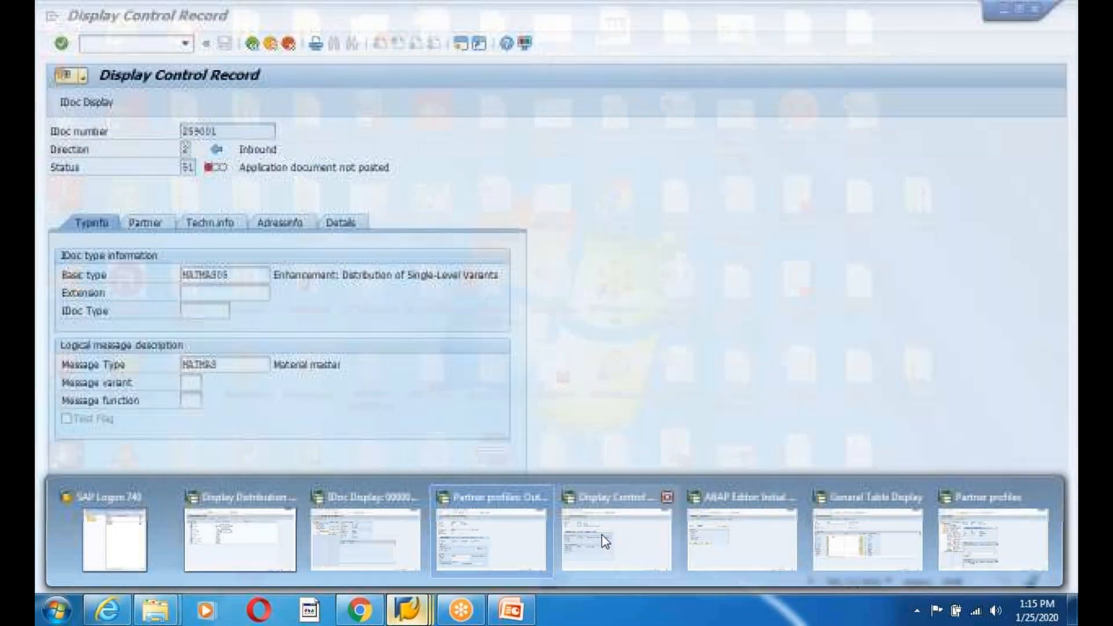
click(601, 534)
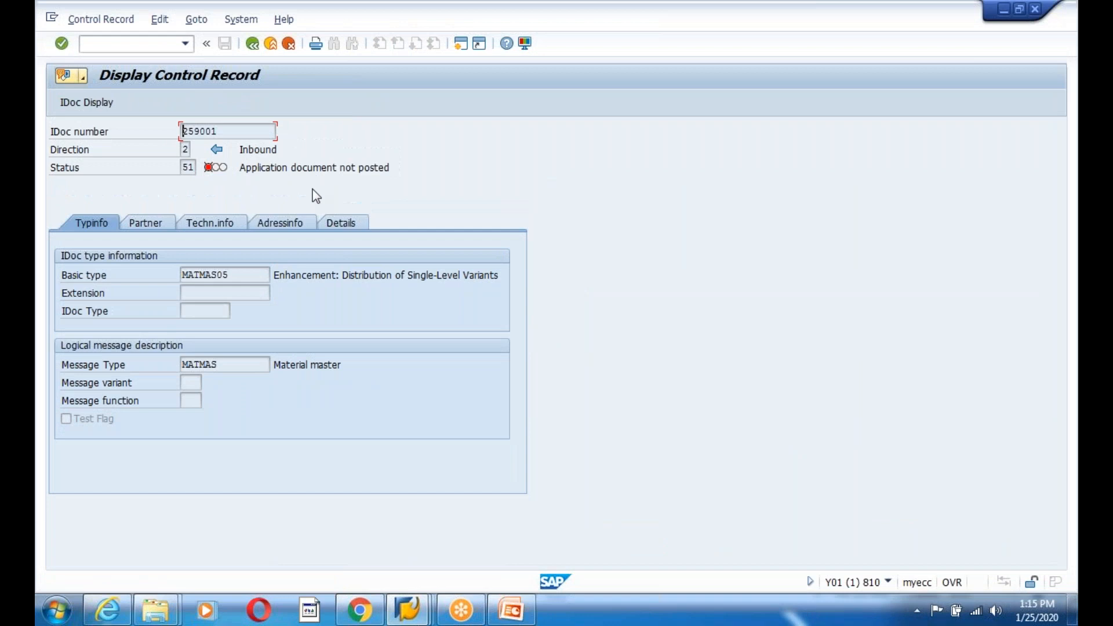
drag(240, 169, 396, 171)
click(189, 168)
- Browse the Partner, Techn.info, Adressinfo, Details and type tabs: ZIFFU800 to ZIFFU810 via SAPY01
click(144, 225)
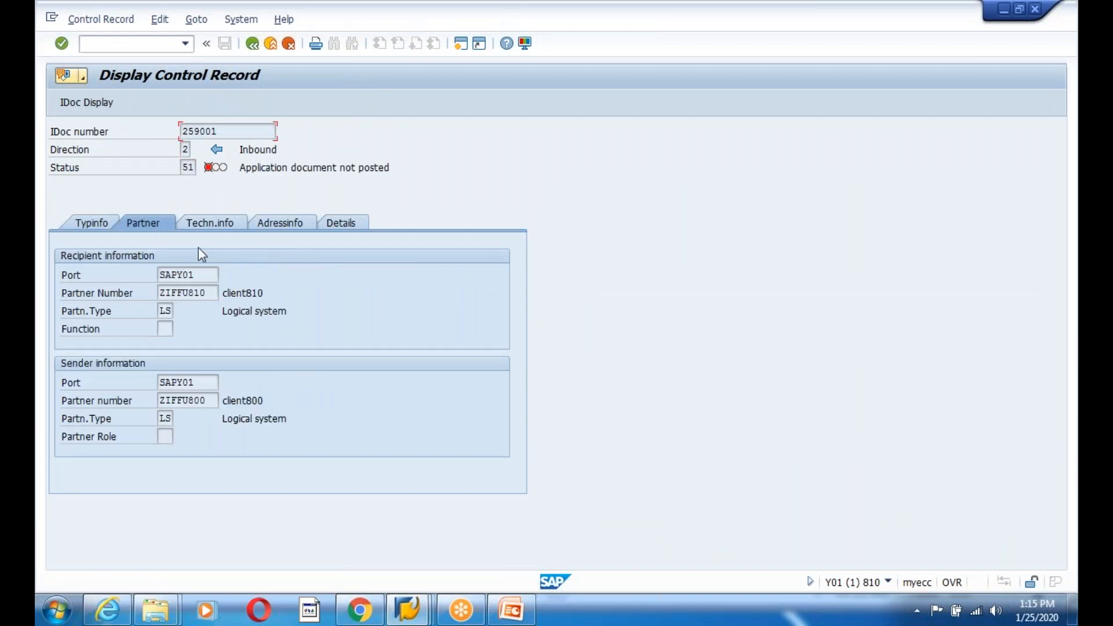
click(222, 227)
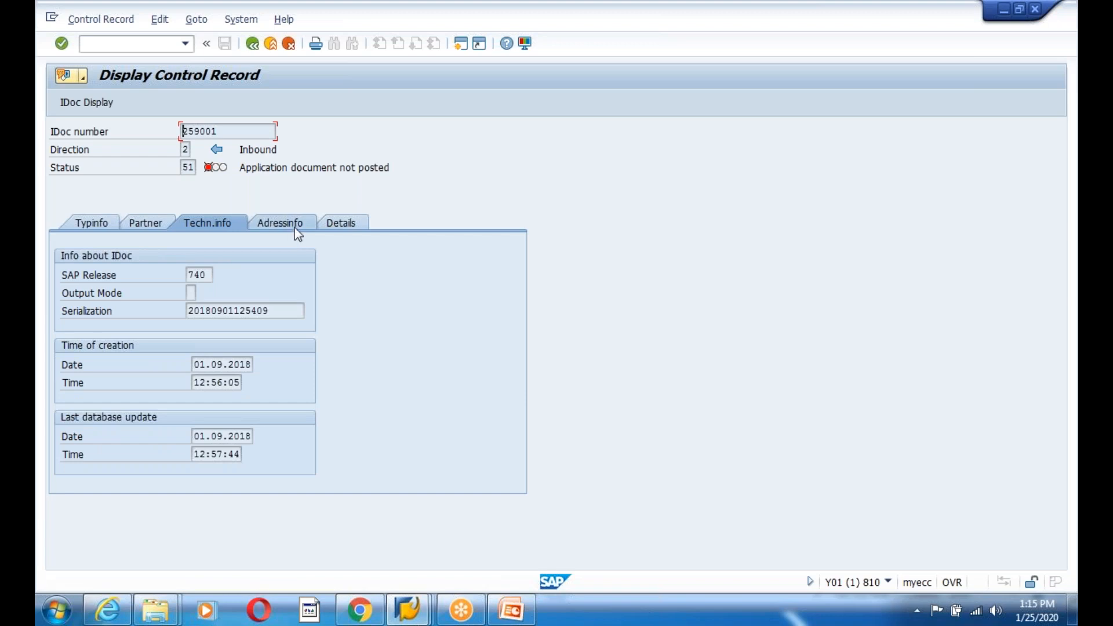
click(298, 227)
click(351, 227)
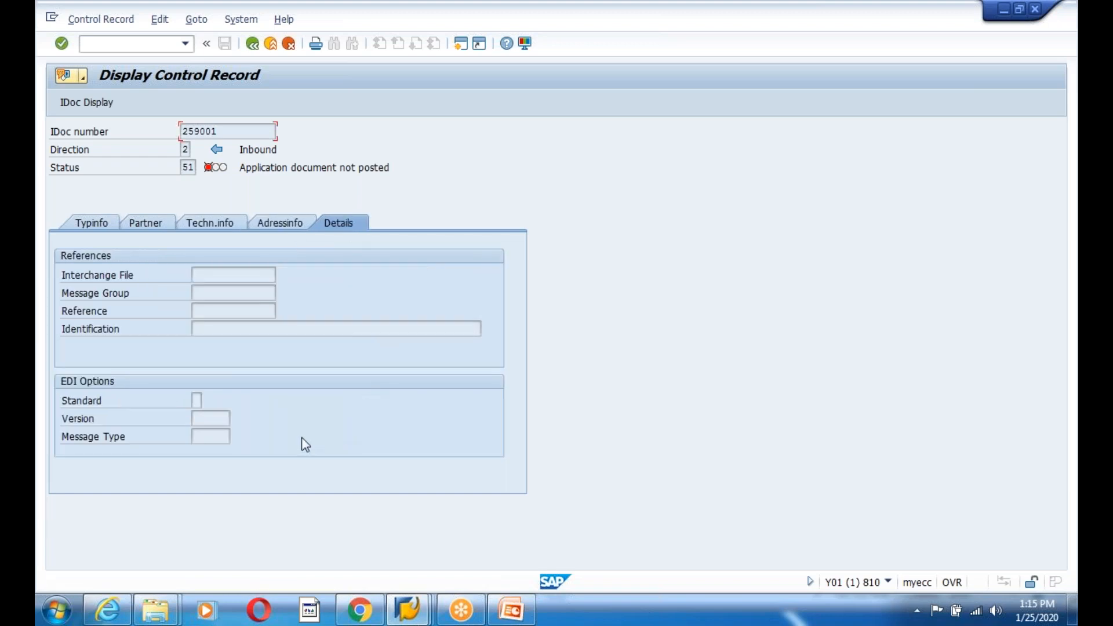
click(279, 224)
click(202, 223)
click(139, 227)
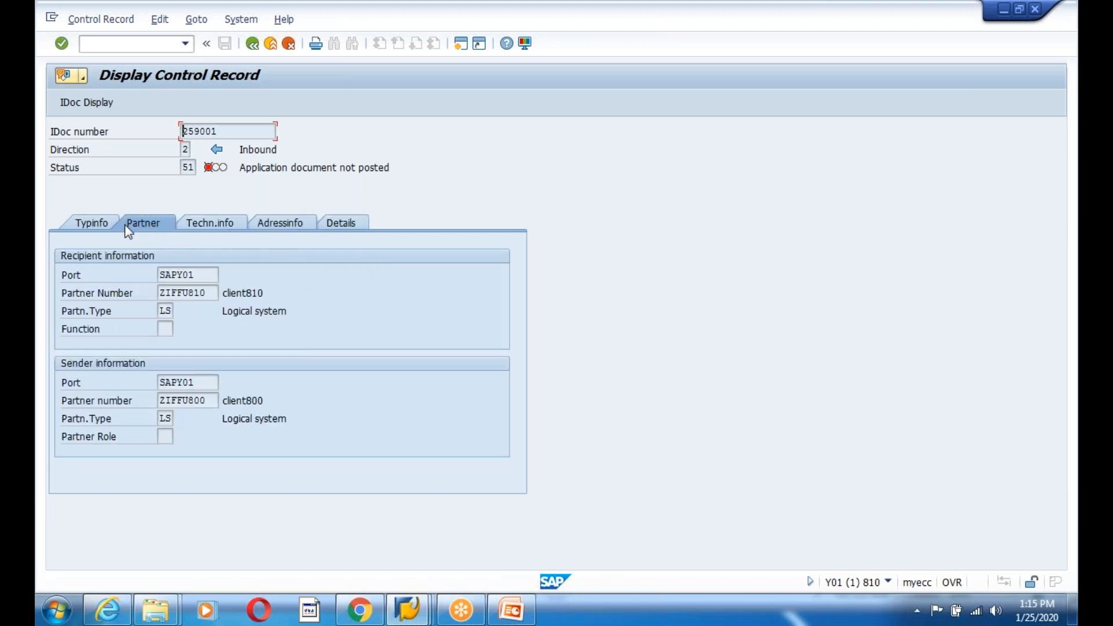
click(105, 226)
- Open status record 51 and read its error message and status details
click(252, 46)
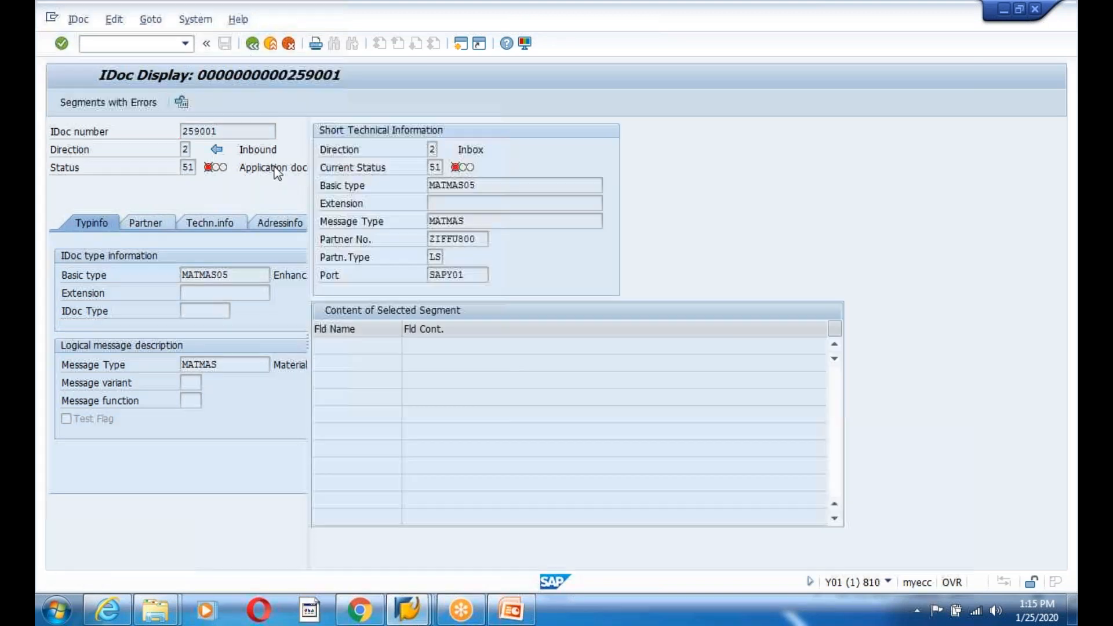
double_click(123, 201)
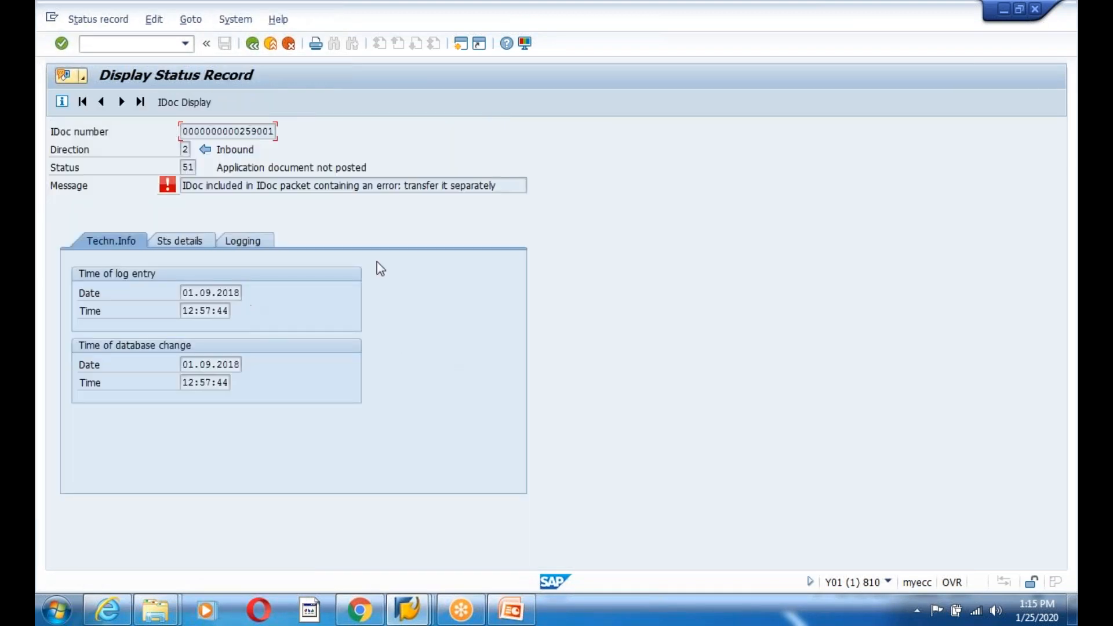
drag(266, 185, 522, 189)
click(522, 189)
click(179, 241)
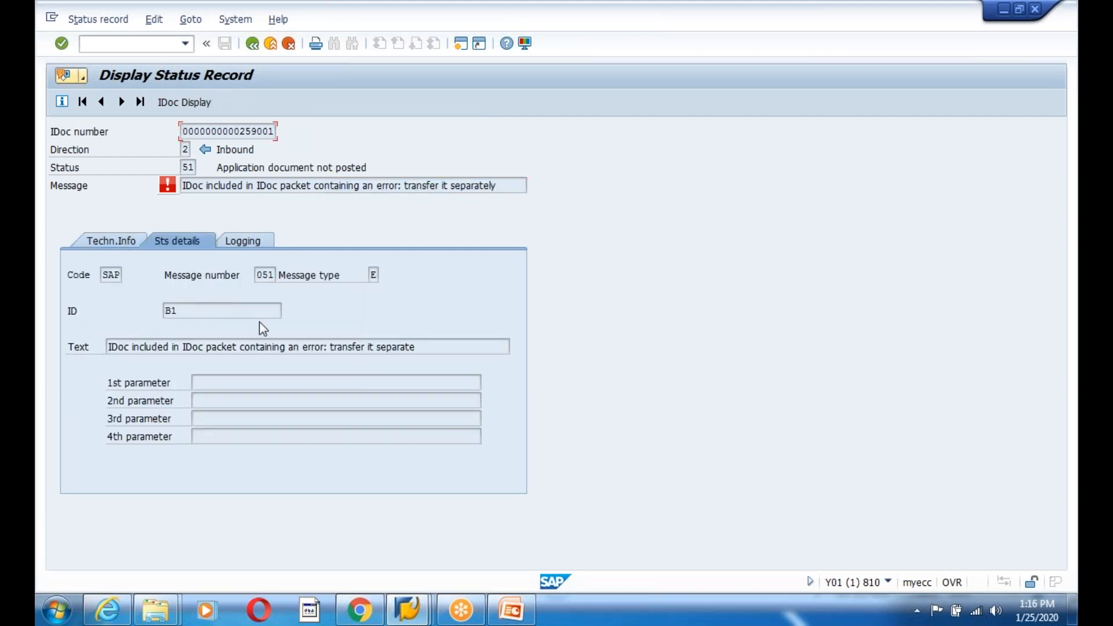
drag(415, 347, 87, 345)
click(92, 350)
- Return to the IDoc list, start WE19 in a new session, then bring up the PowerPoint deck
click(252, 45)
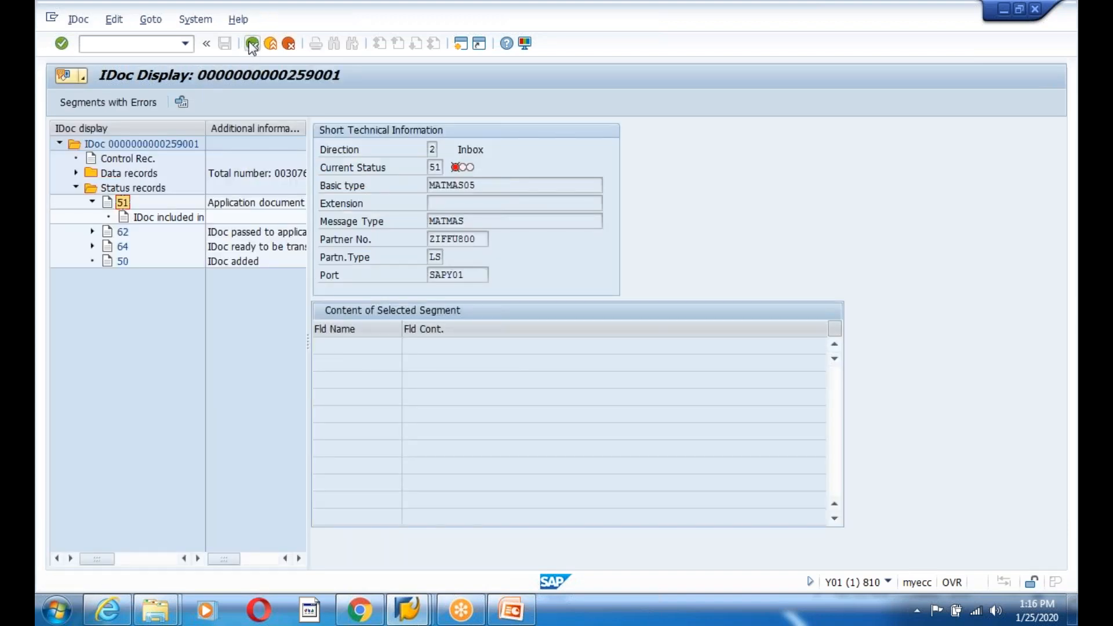
click(252, 44)
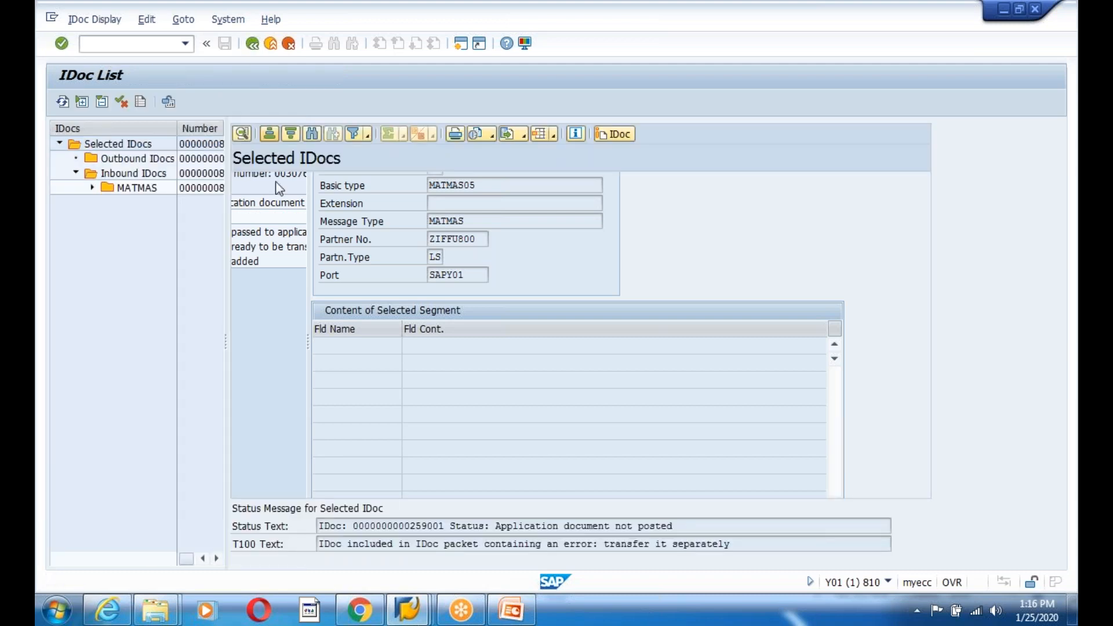
click(287, 200)
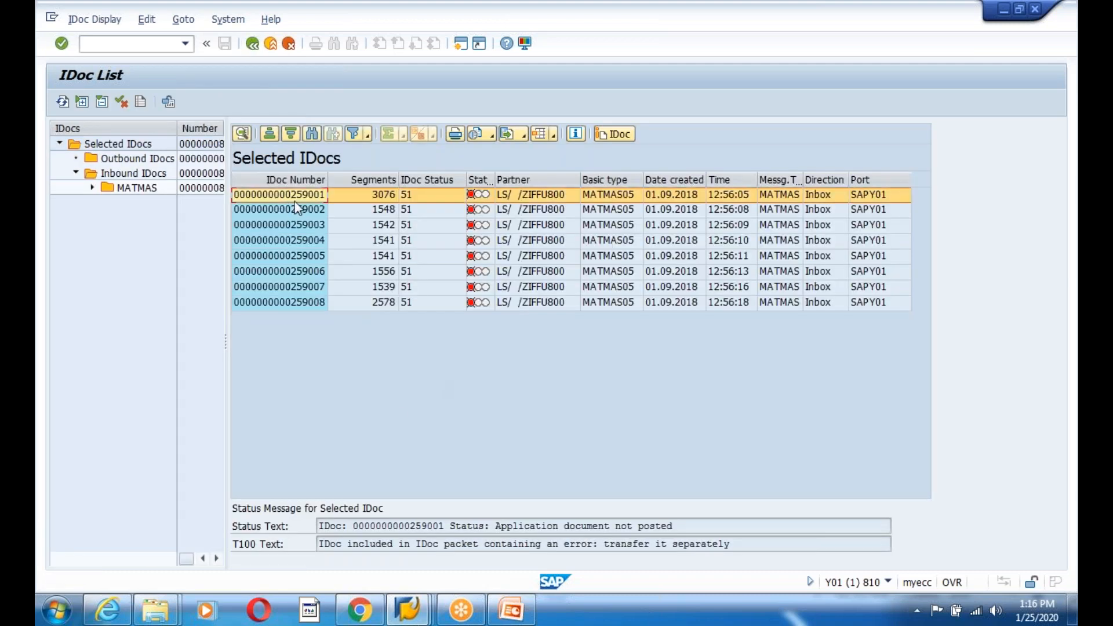
click(460, 45)
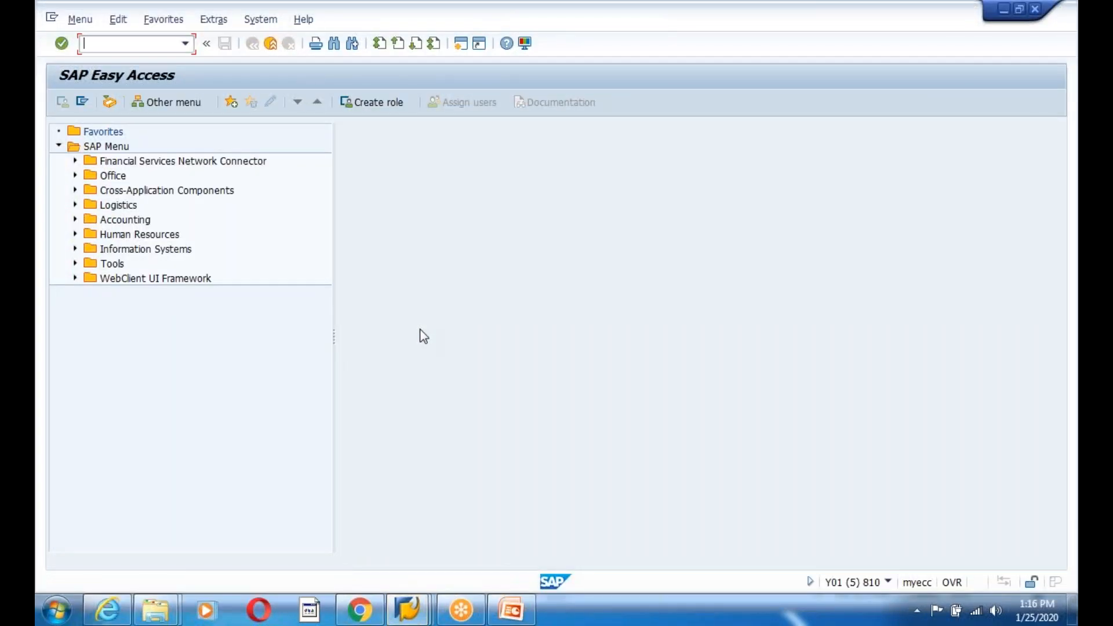
text(we)
key(Return)
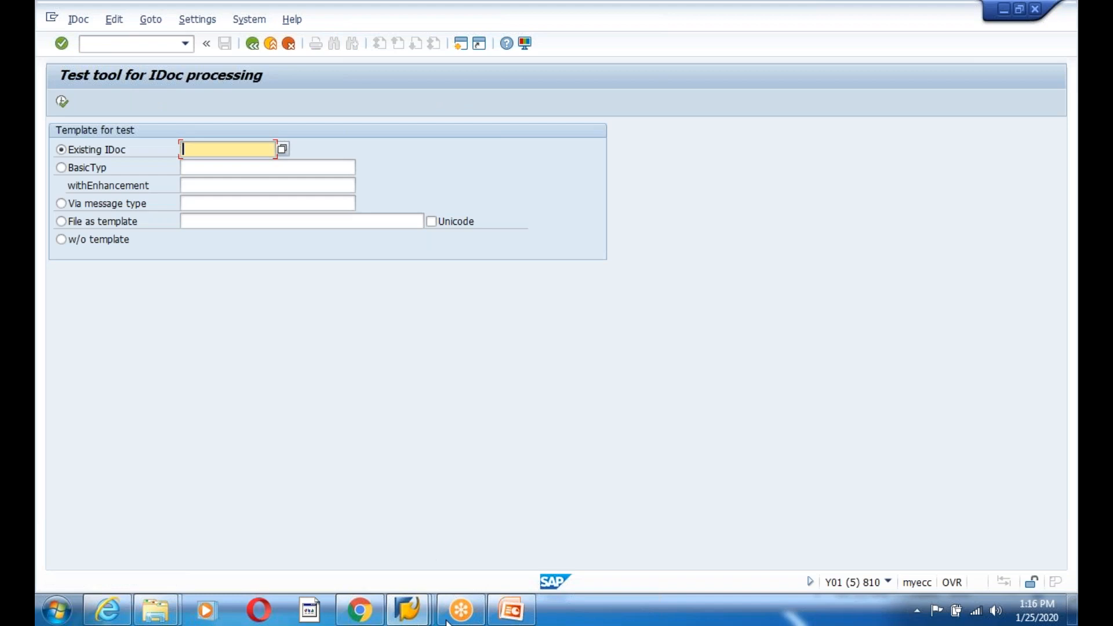
click(510, 609)
click(110, 565)
- Add a new slide after slide 260 and draw a text box on it
scroll(144, 525, down, 2)
click(138, 394)
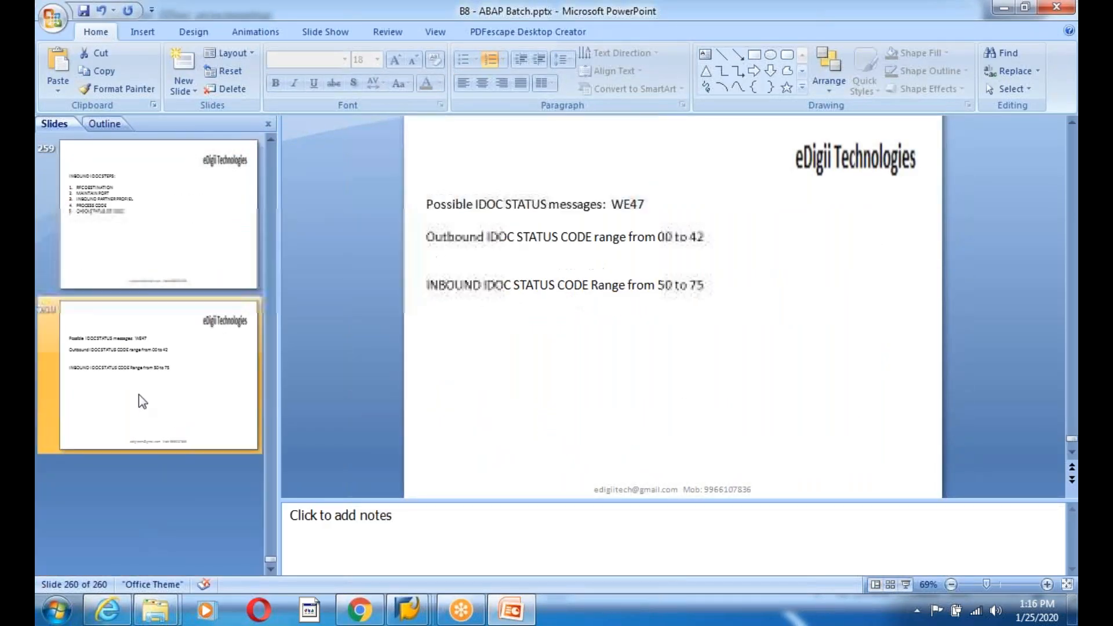
right_click(138, 394)
click(186, 216)
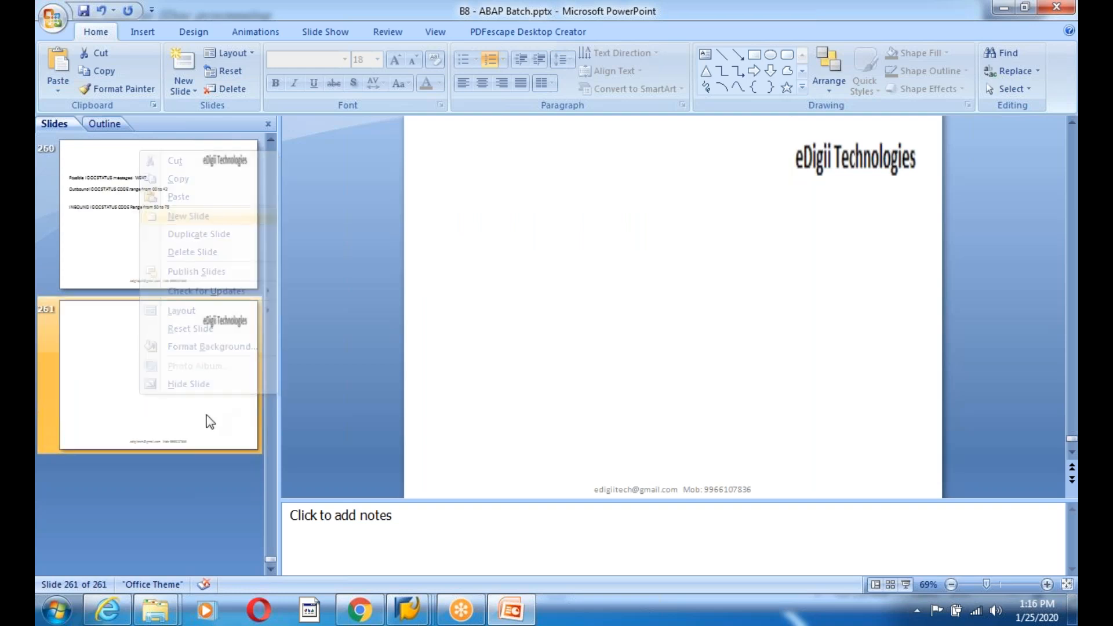
click(142, 32)
click(411, 74)
mouse_move(429, 194)
mouse_down()
mouse_move(877, 468)
mouse_move(904, 451)
mouse_up()
- Type the 'Reprocessing of idocs' WE19 note and correct 'recprocess' to 'reprocess'
text(Reproc)
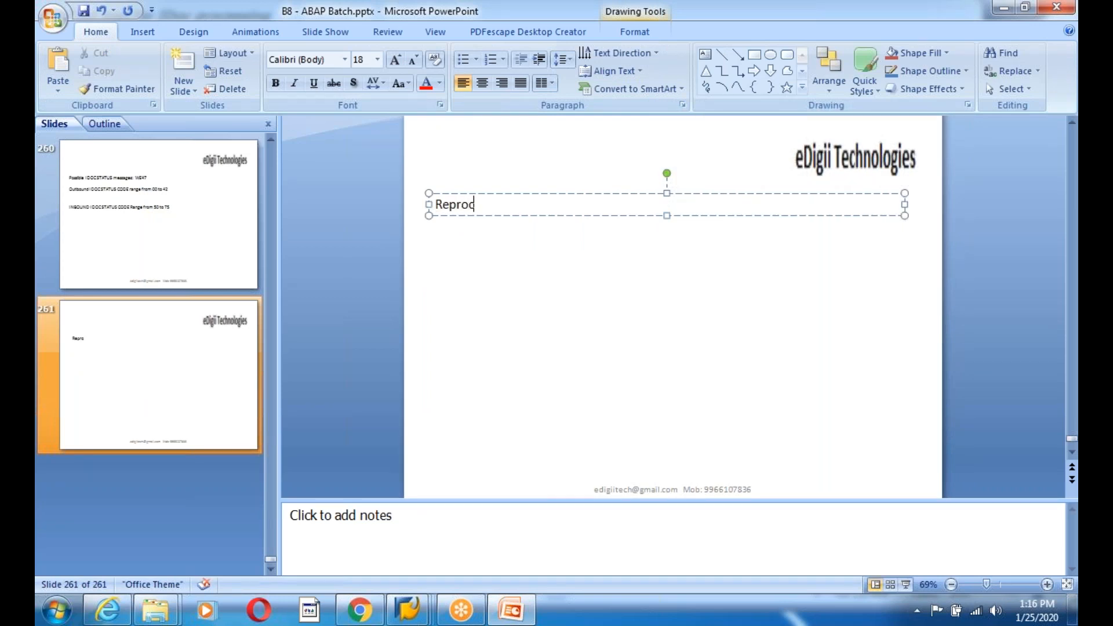
text(essing of ido)
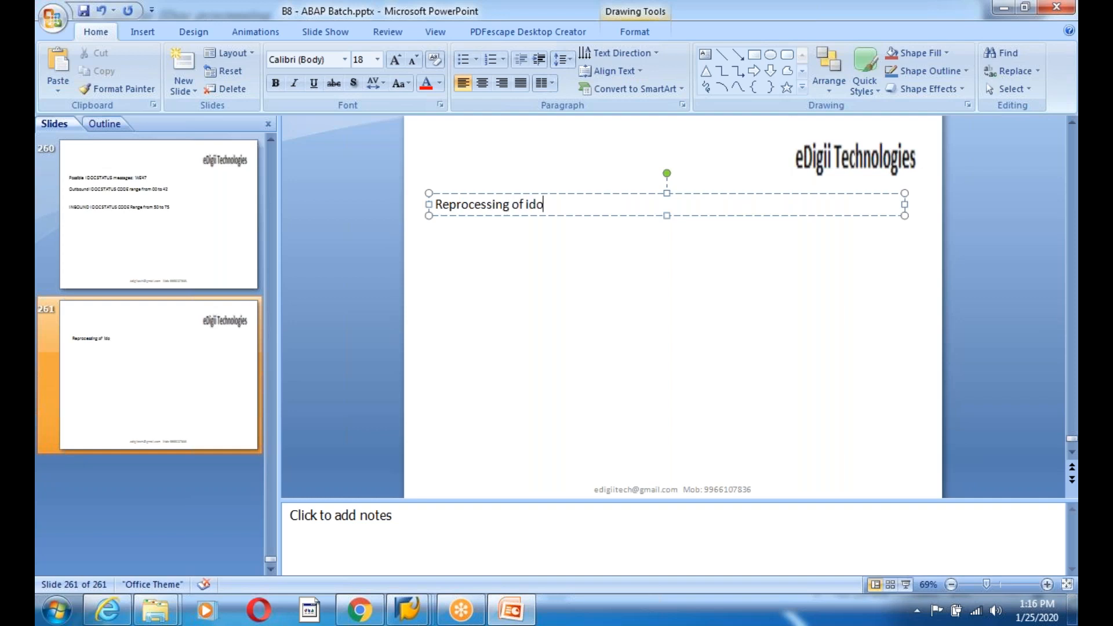
text(cs:)
key(Return)
text(1. WE19)
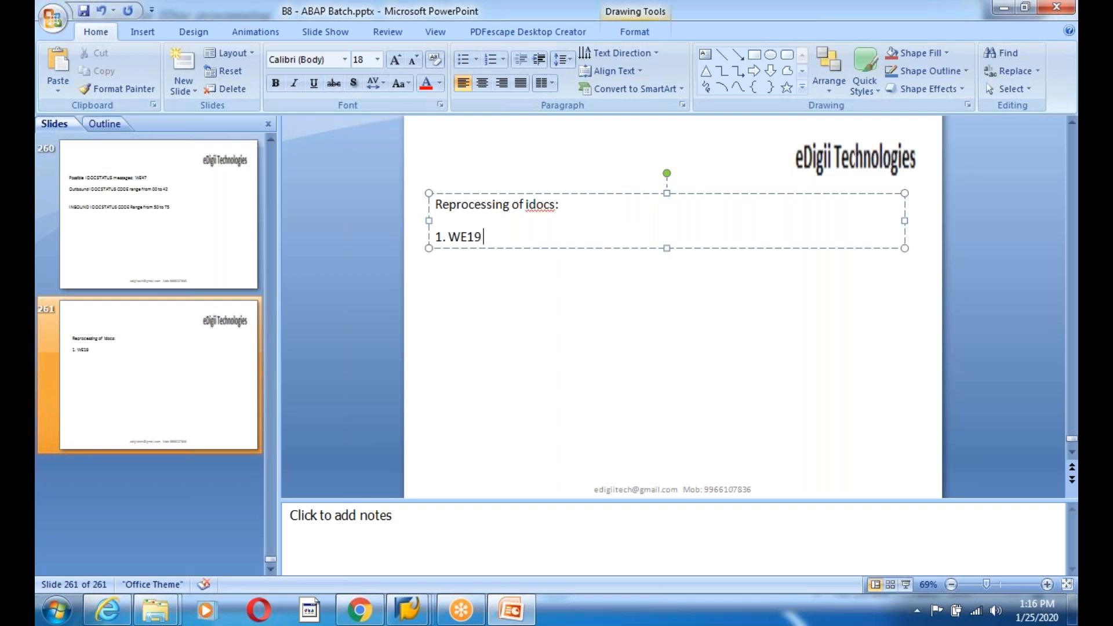
text( : This is use d to)
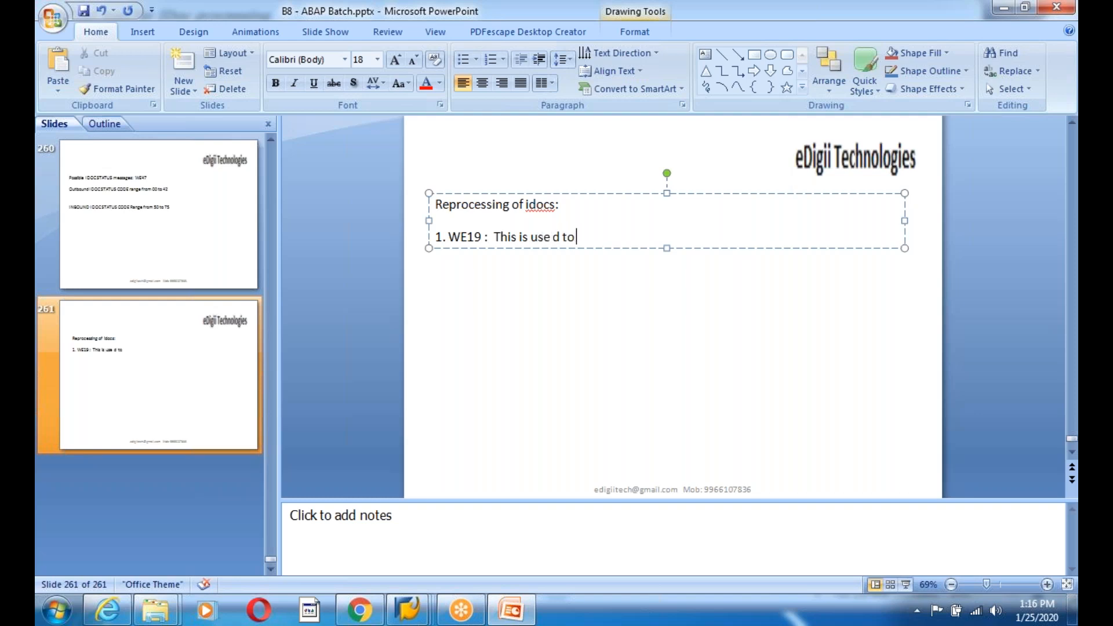
key(BackSpace)
key(BackSpace)
key(BackSpace)
key(BackSpace)
key(BackSpace)
text(d to recprocess)
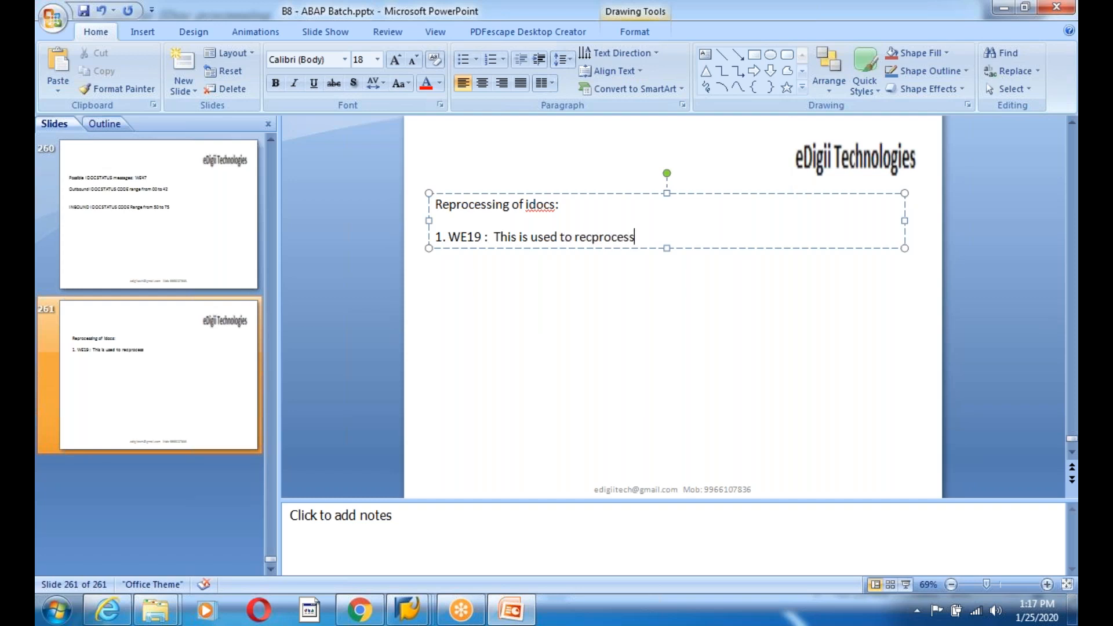
text( the IDOCS)
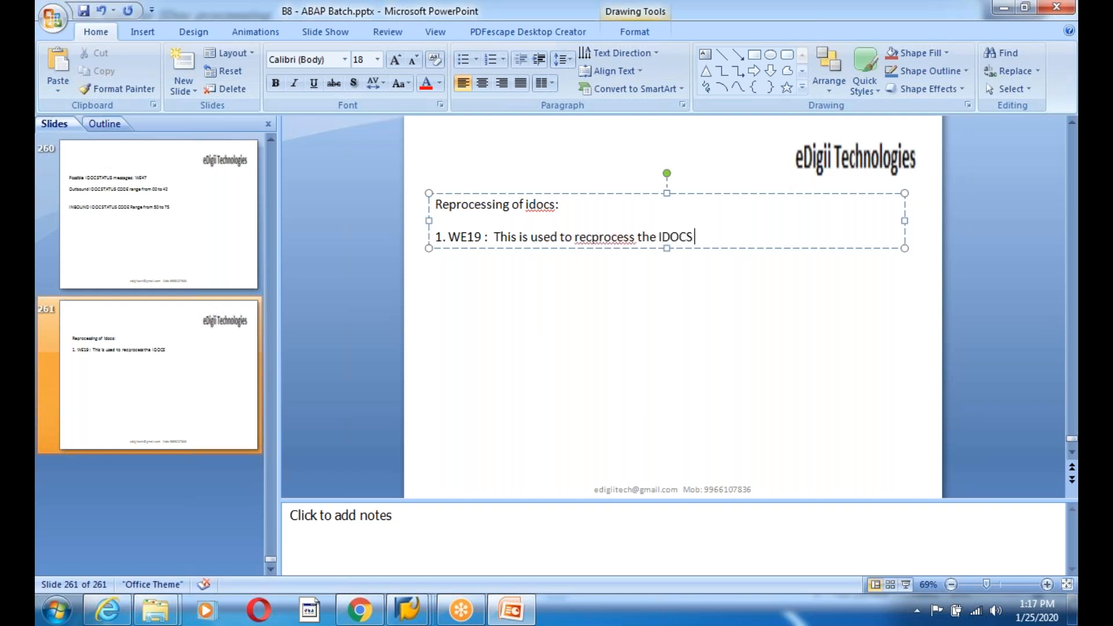
text( and also we can Debug the IDOCS)
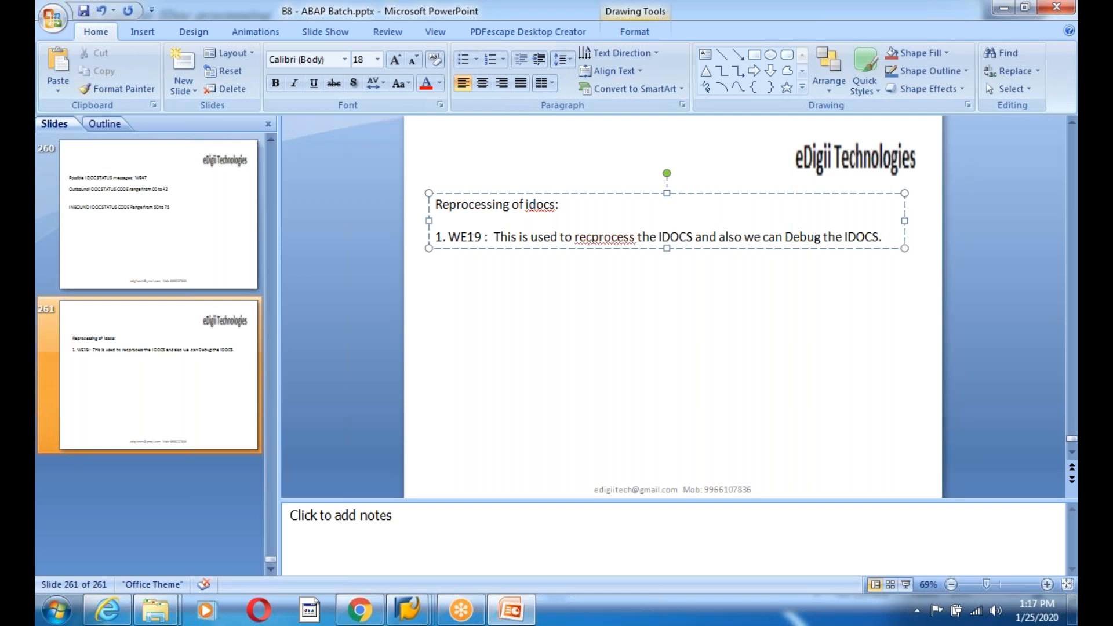
text(.)
right_click(597, 238)
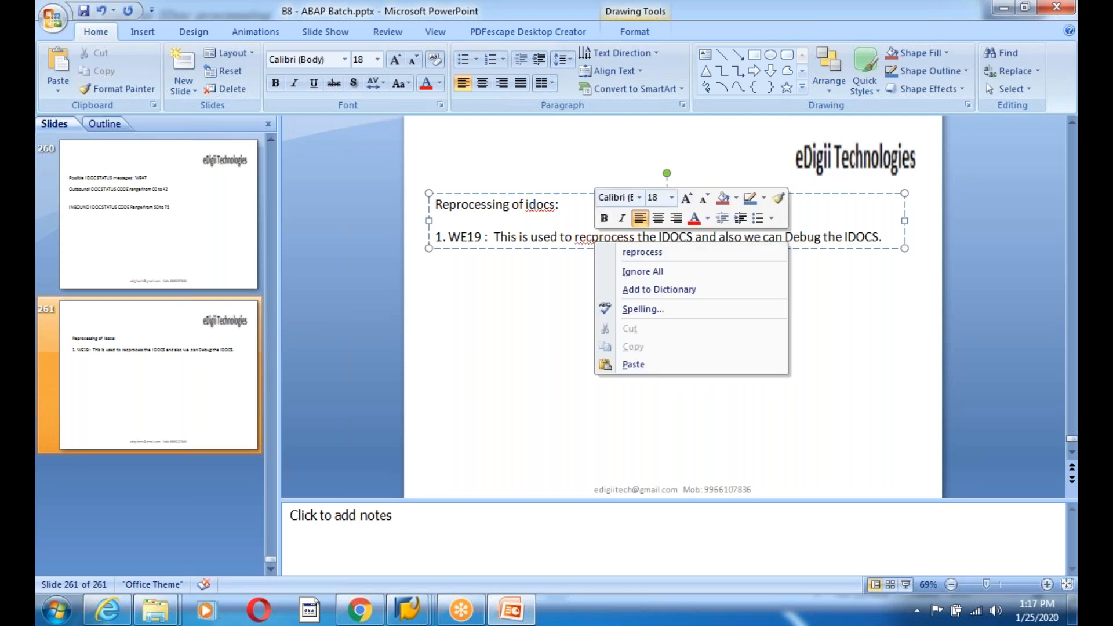
click(627, 253)
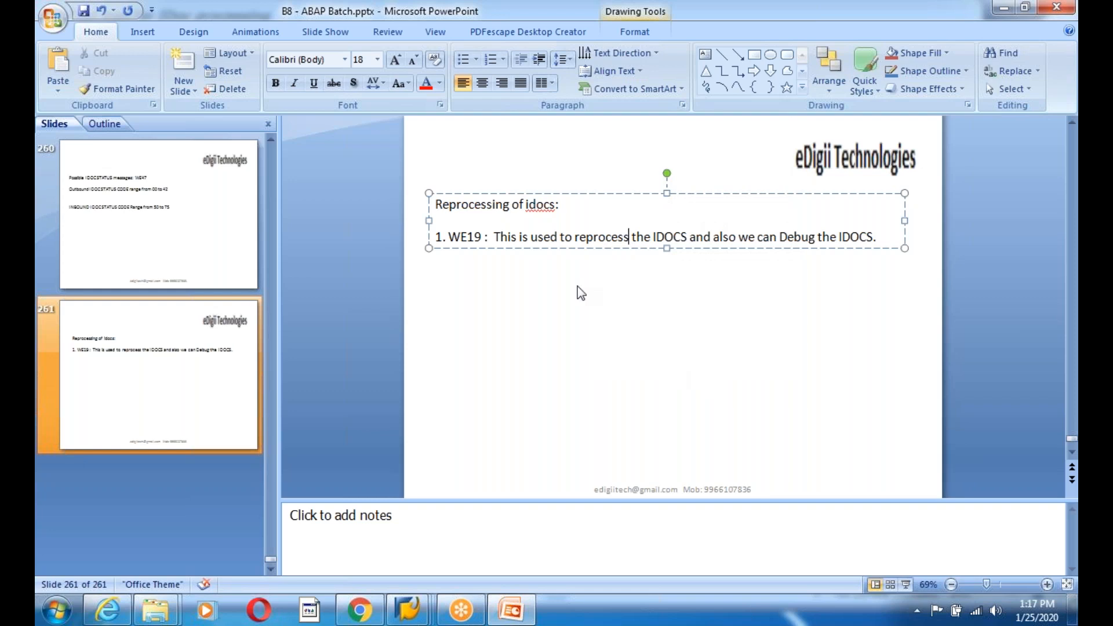
click(408, 608)
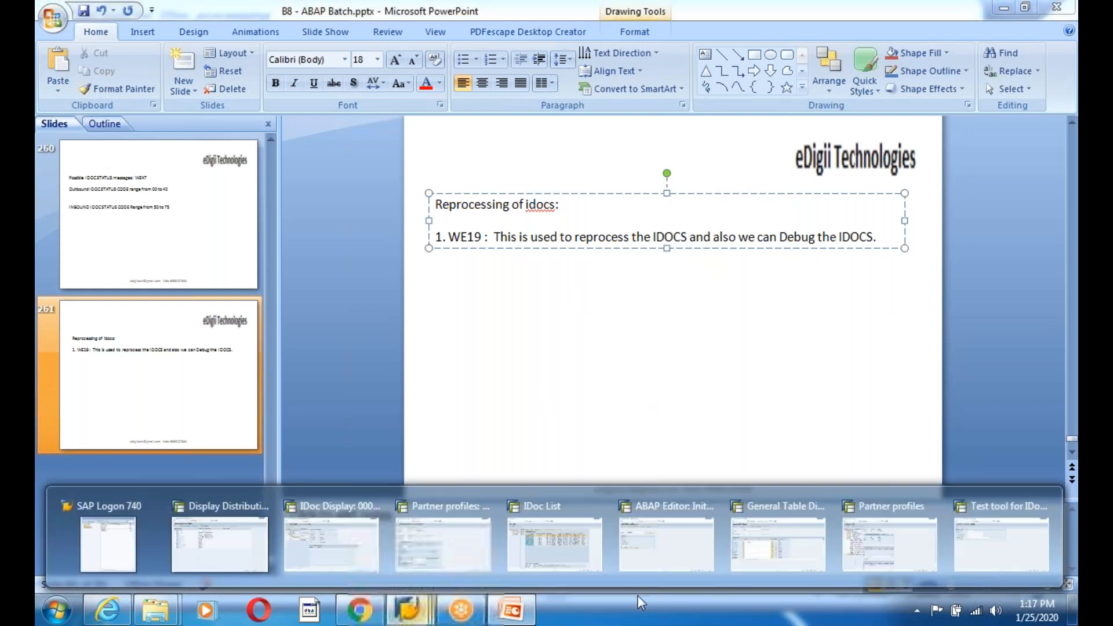
click(978, 527)
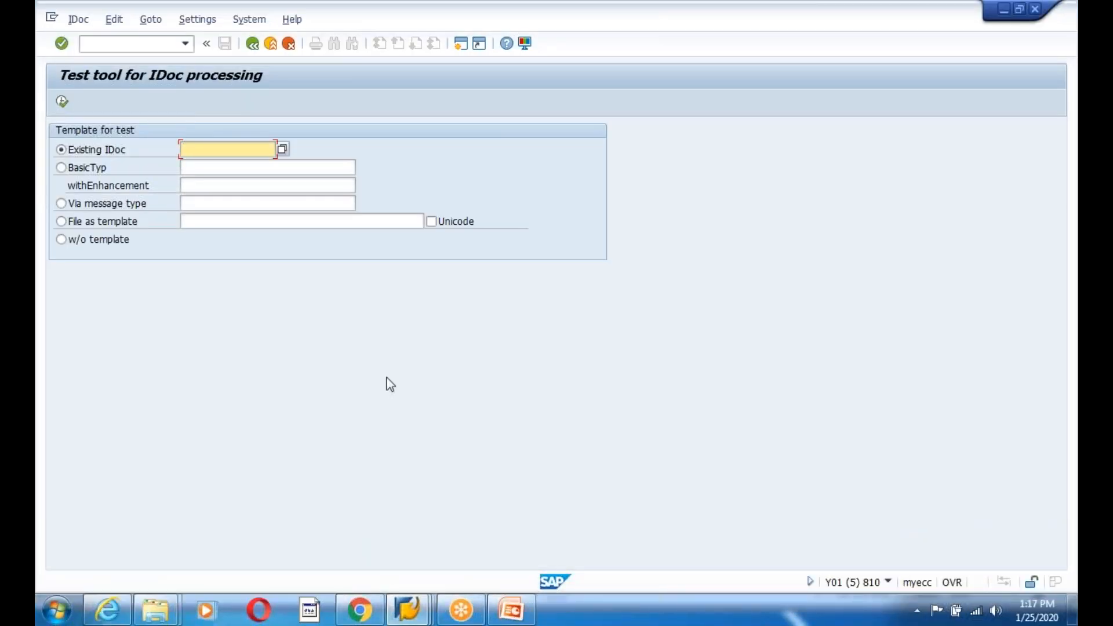
click(407, 608)
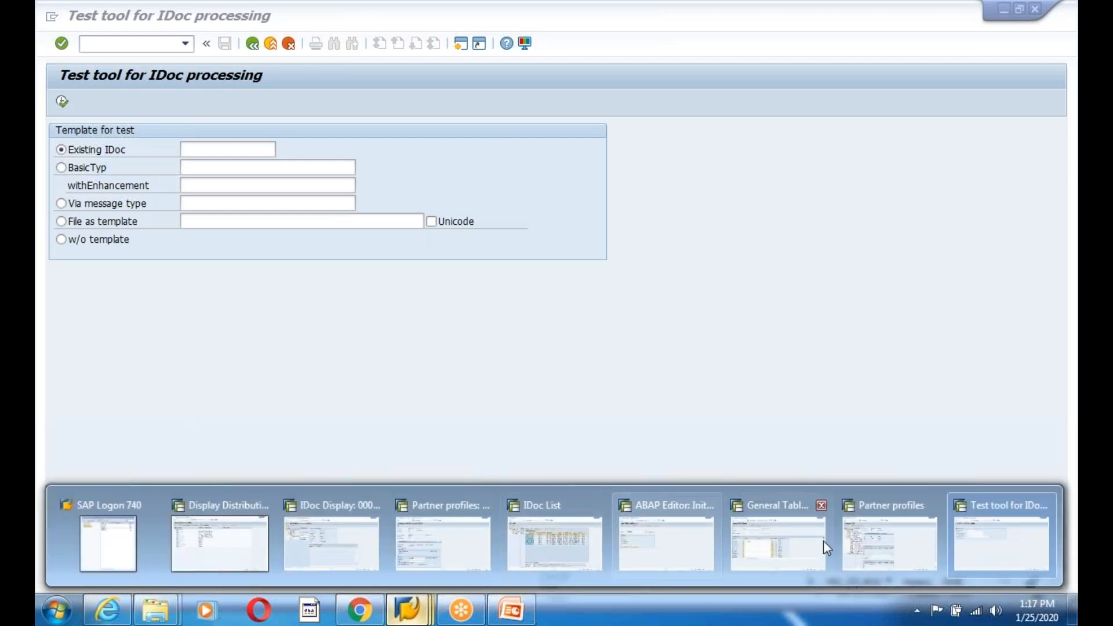
click(555, 542)
click(285, 197)
key(ctrl+c)
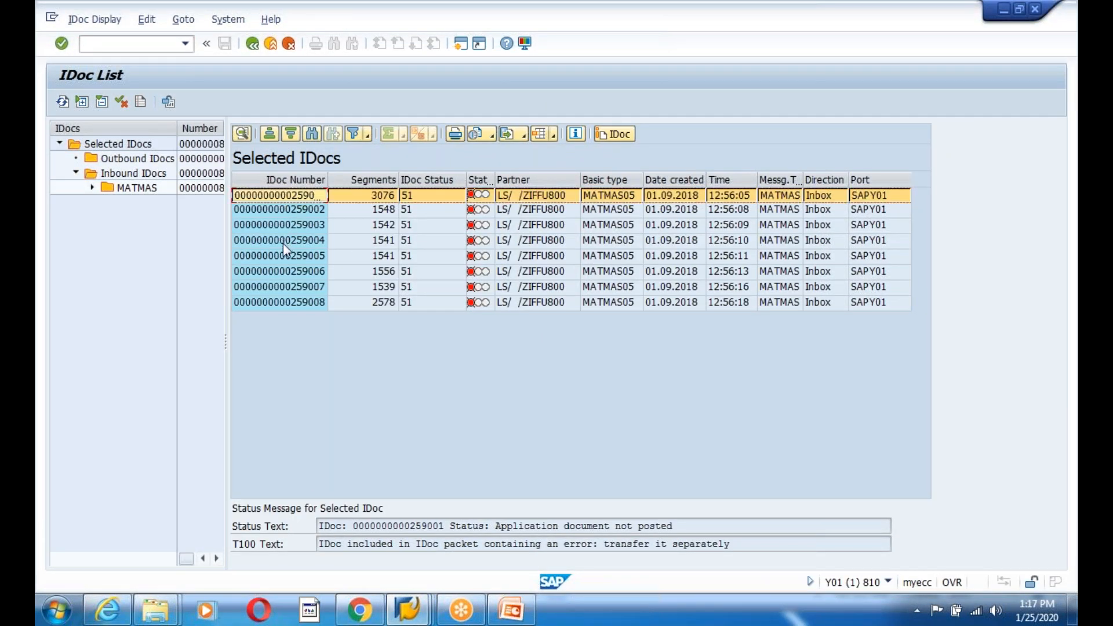
key(alt+Tab)
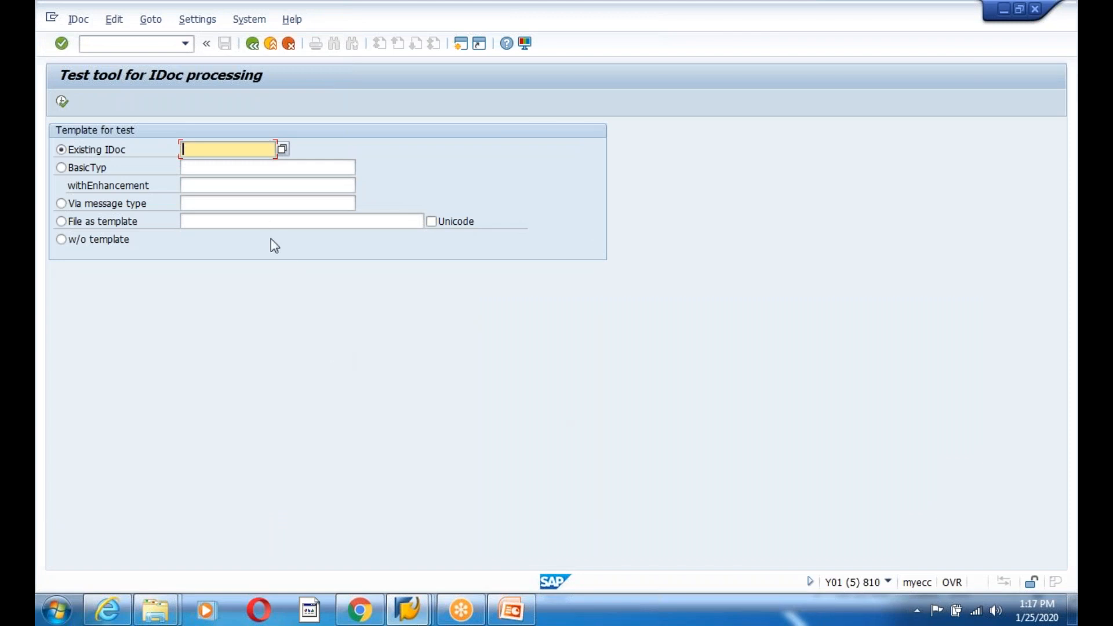
key(alt+Tab)
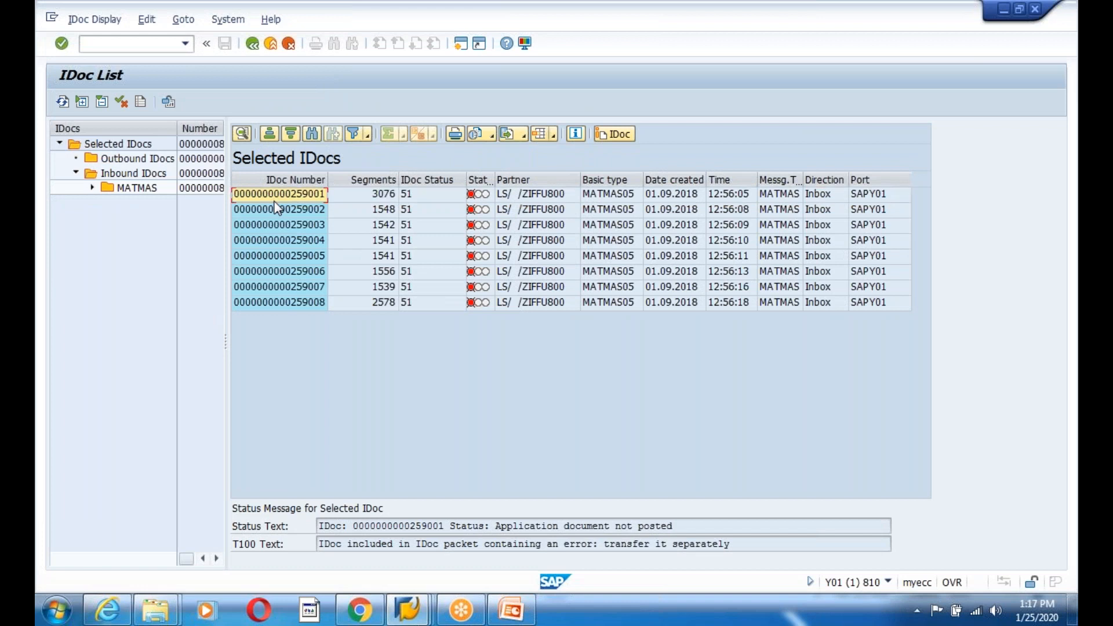
key(alt+Tab)
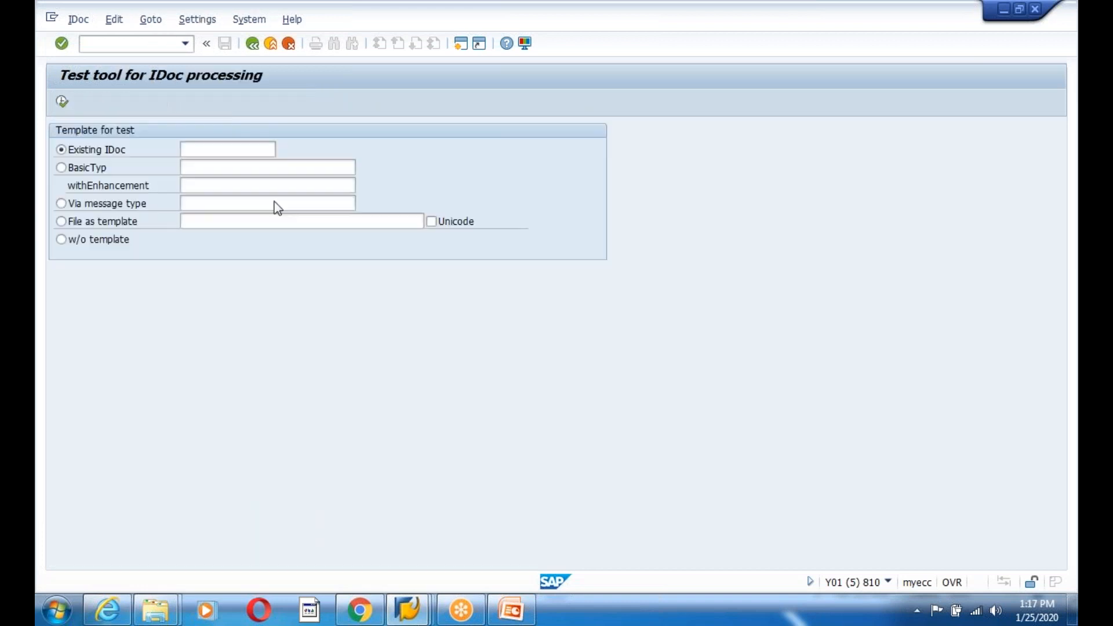
key(ctrl+v)
click(62, 102)
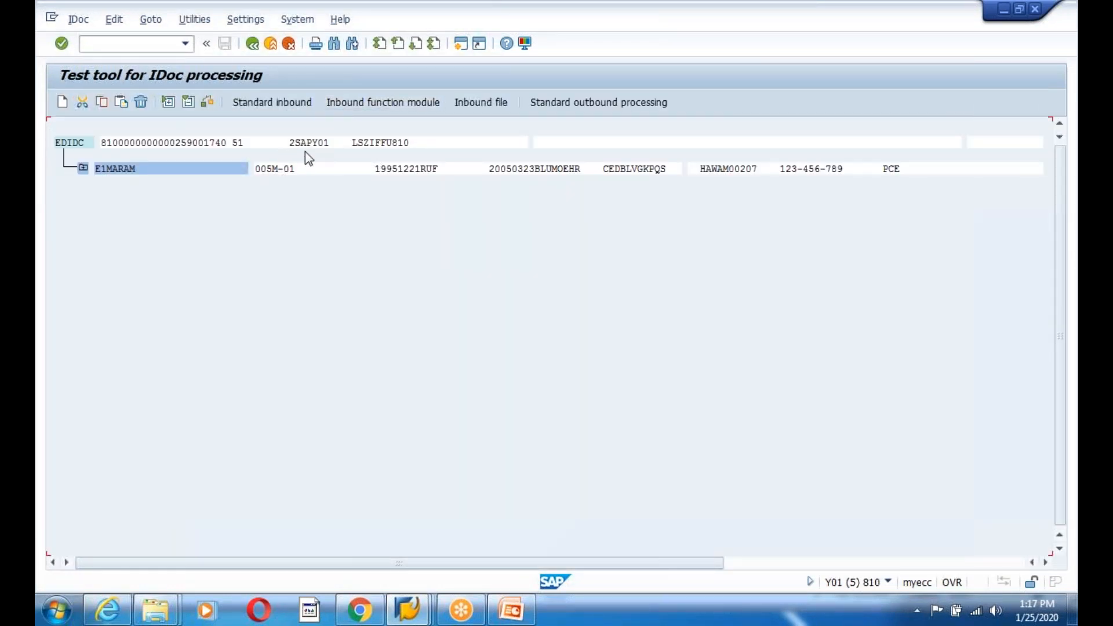
- Run standard inbound on the test IDoc, confirming the dialogs, so new IDoc 259009 is saved
click(273, 106)
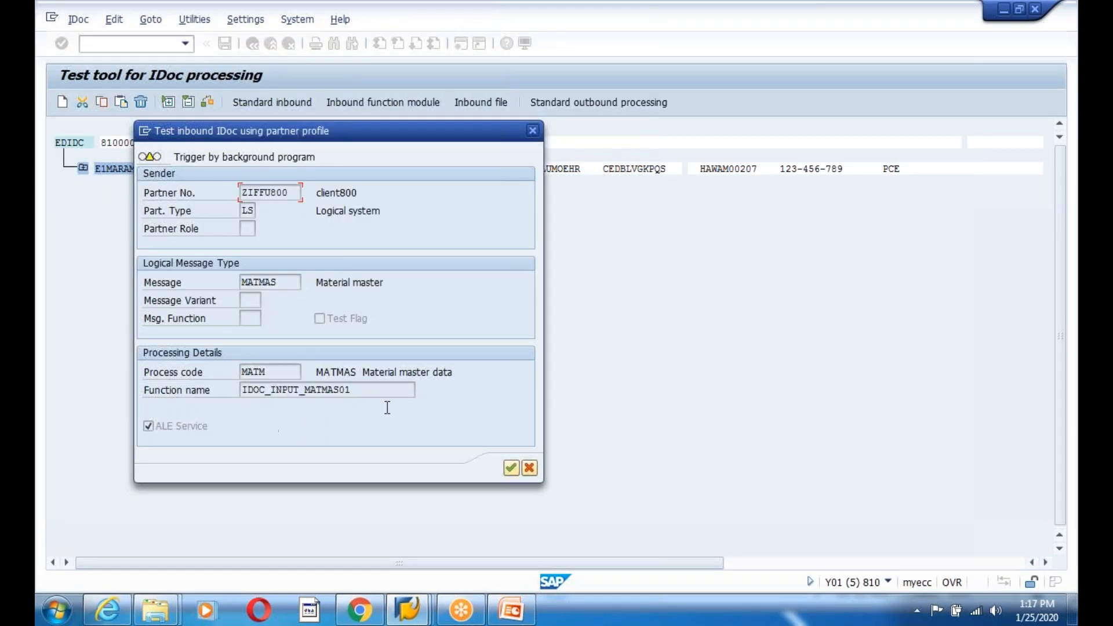
click(511, 468)
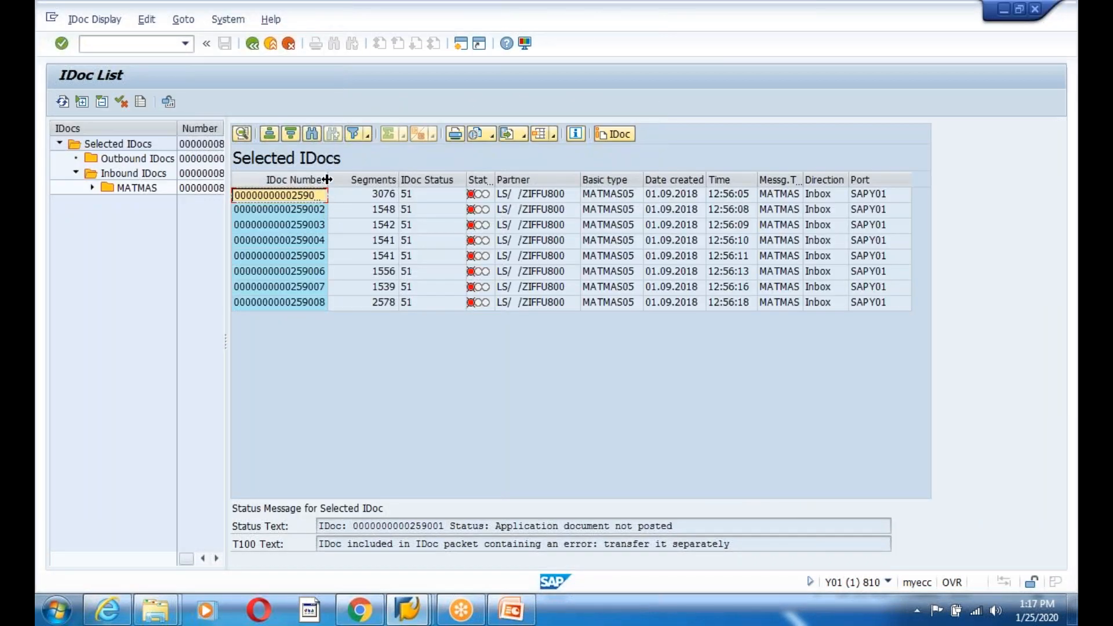
click(347, 180)
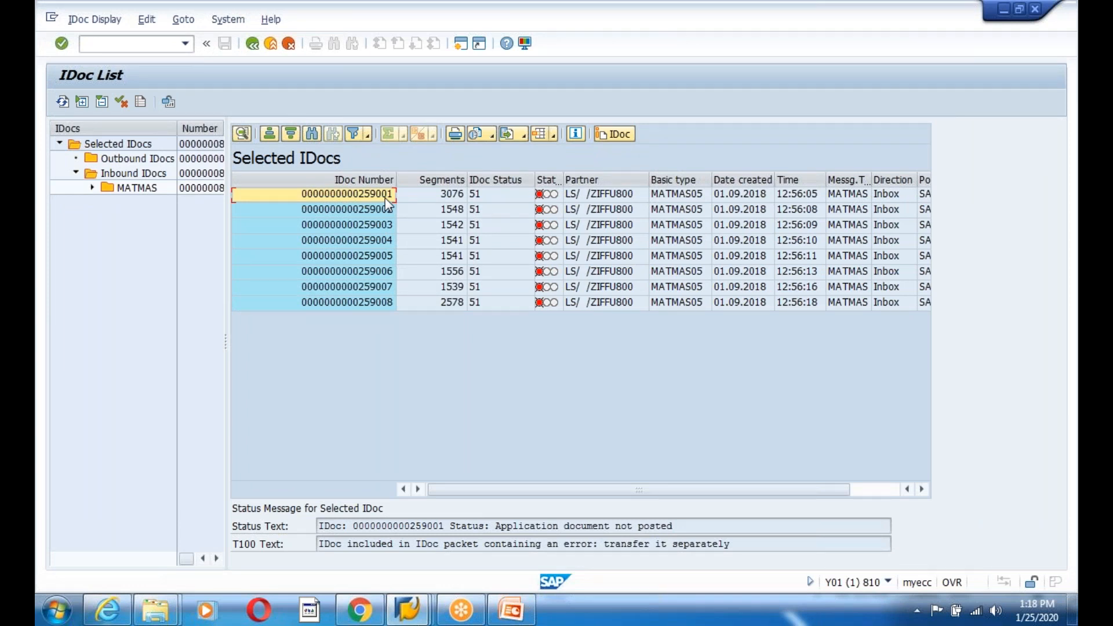
click(337, 197)
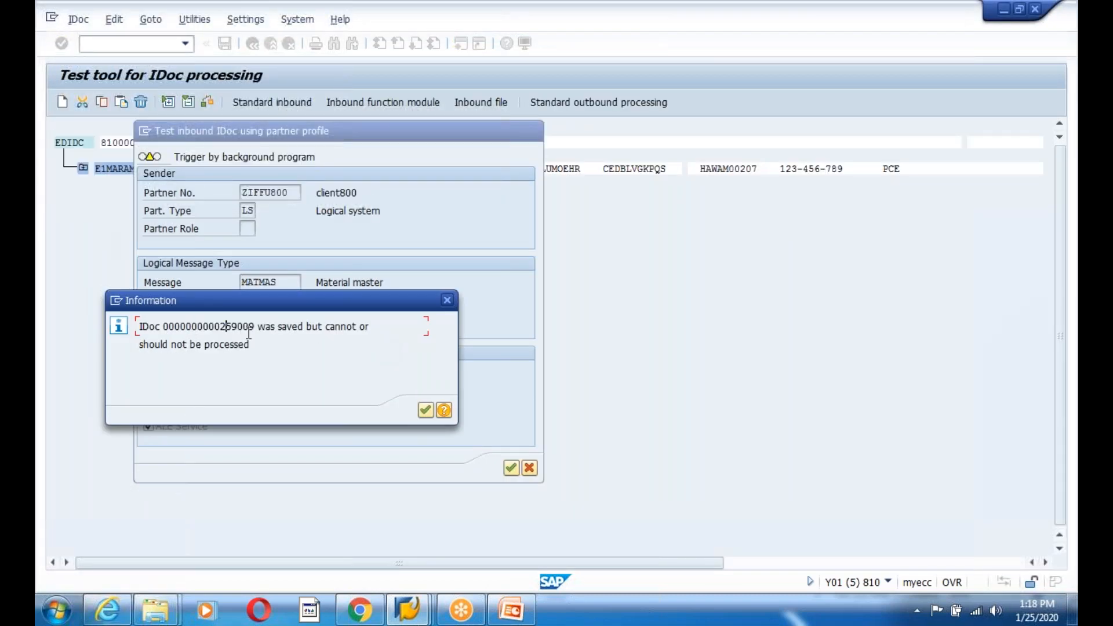
click(425, 410)
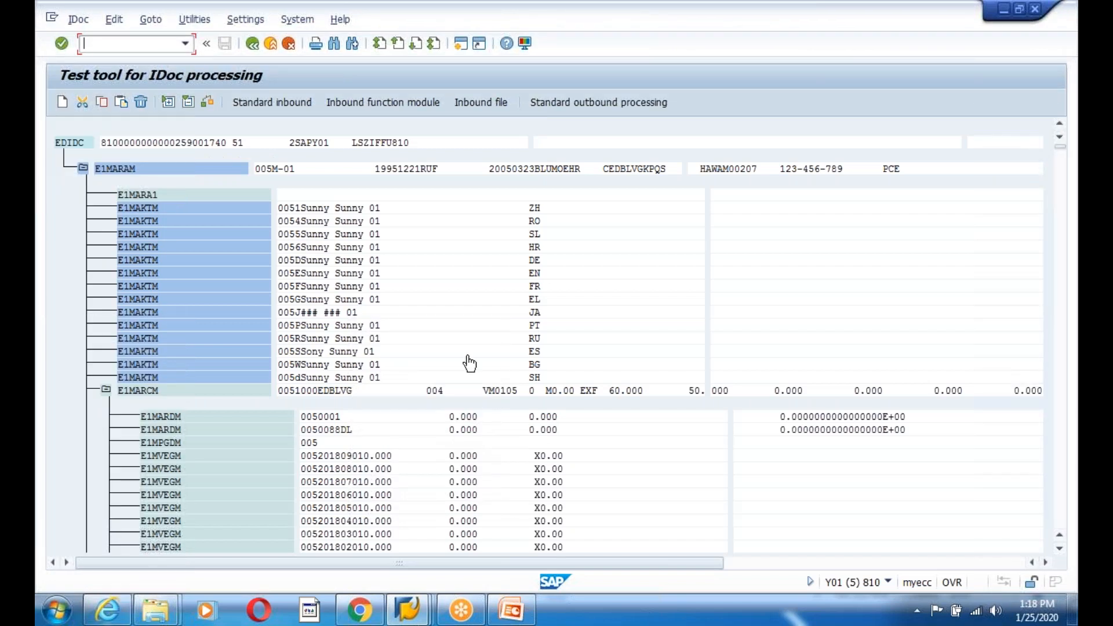
key(alt+Tab)
click(65, 103)
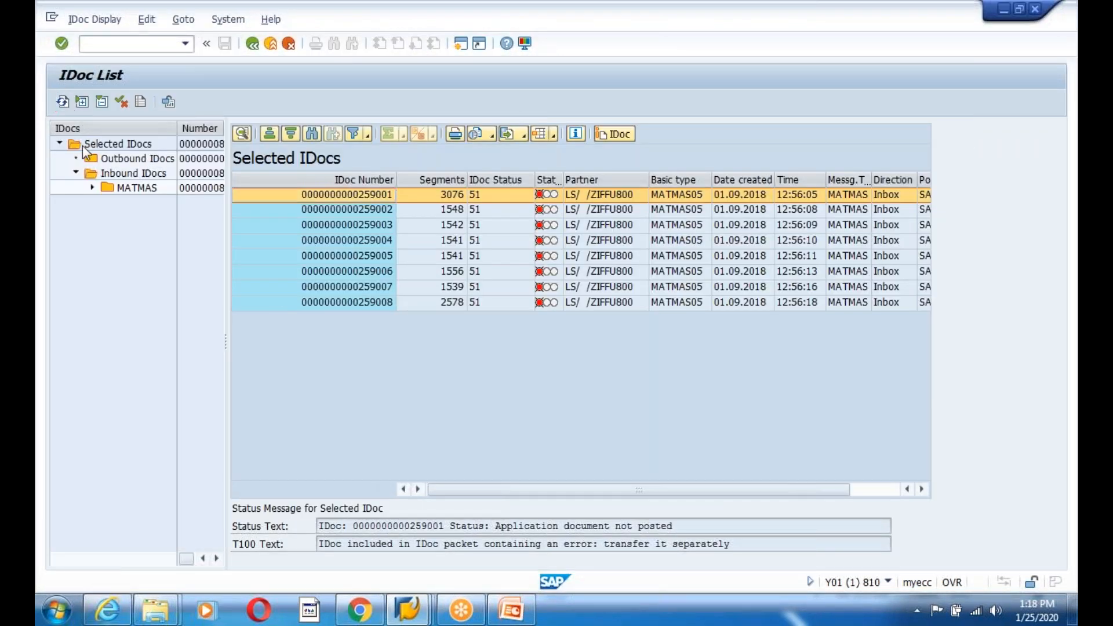
click(303, 318)
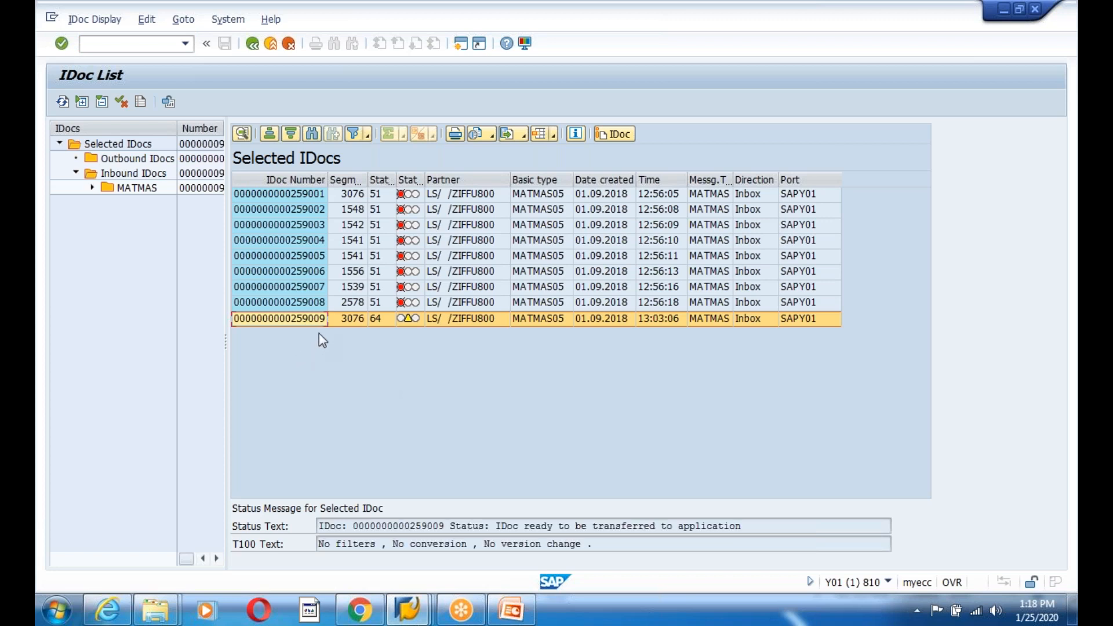
click(379, 320)
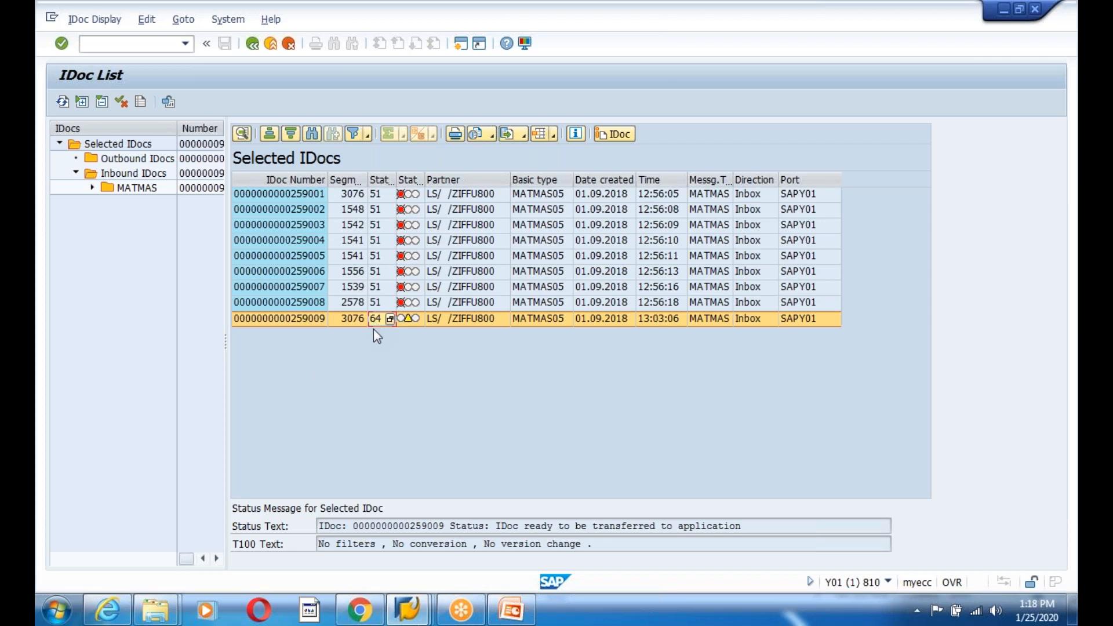
click(312, 321)
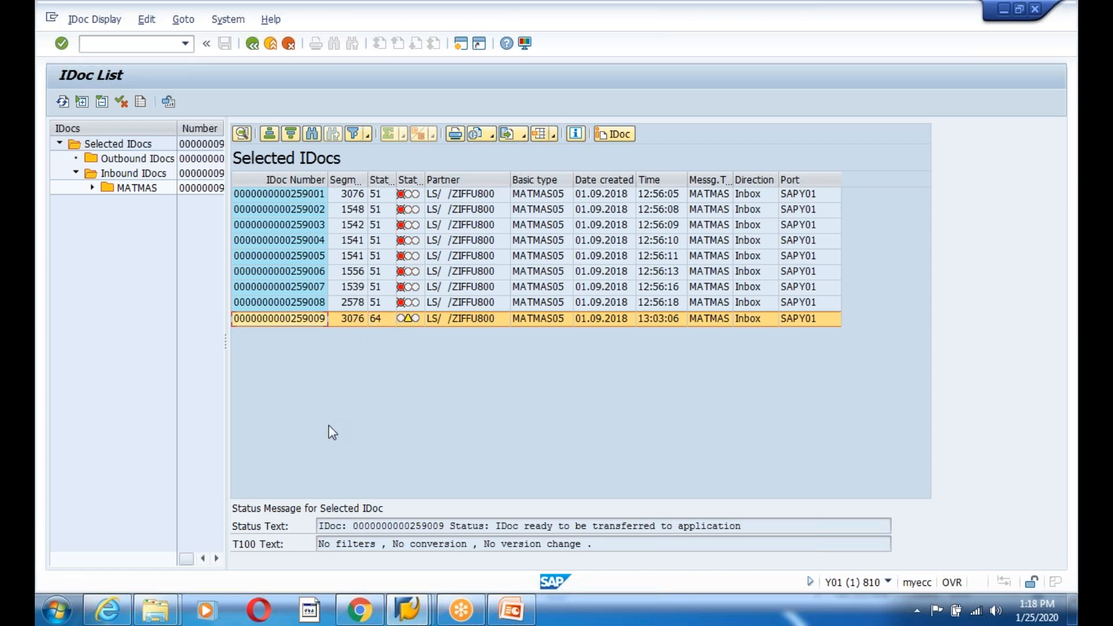
mouse_move(509, 605)
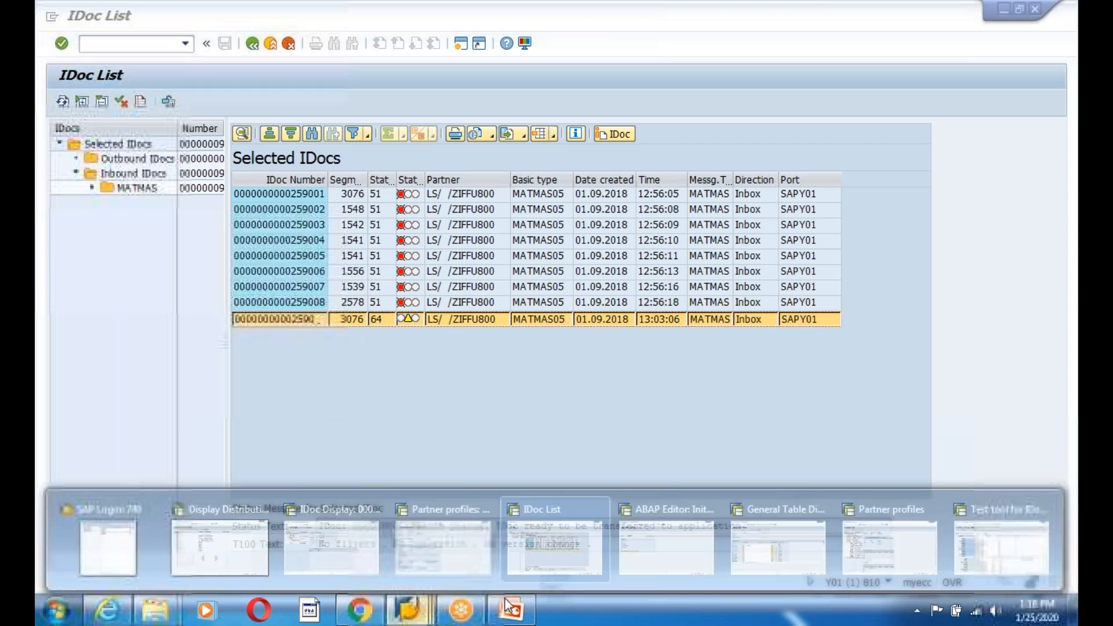
click(1019, 521)
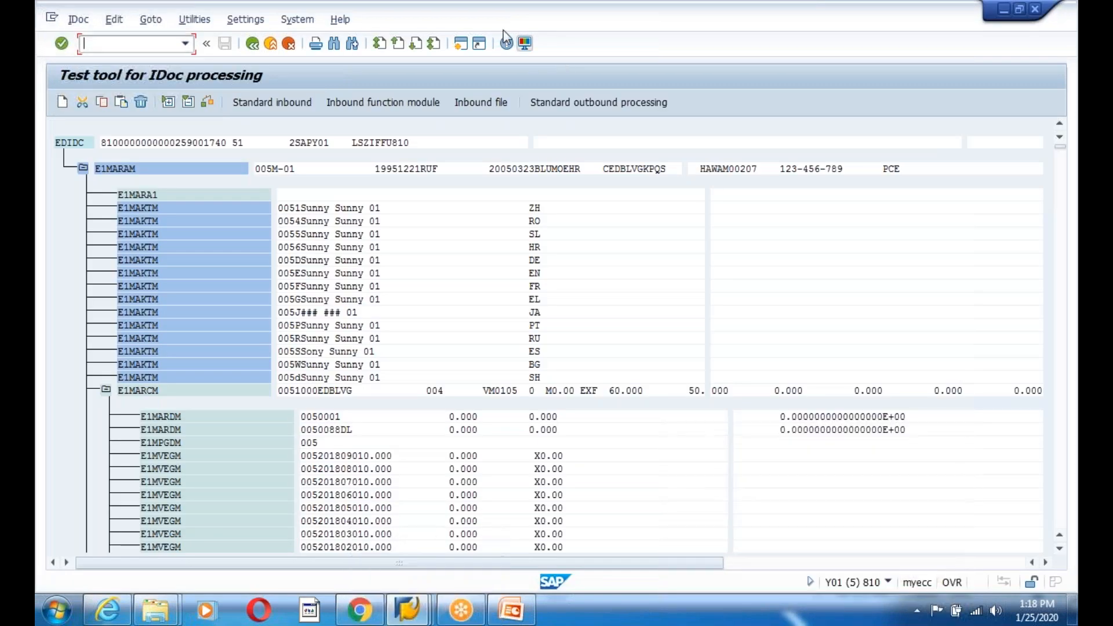
- In a new session, run RBDAPP01 via SE38 to process inbound IDoc 259009
key(ctrl+n)
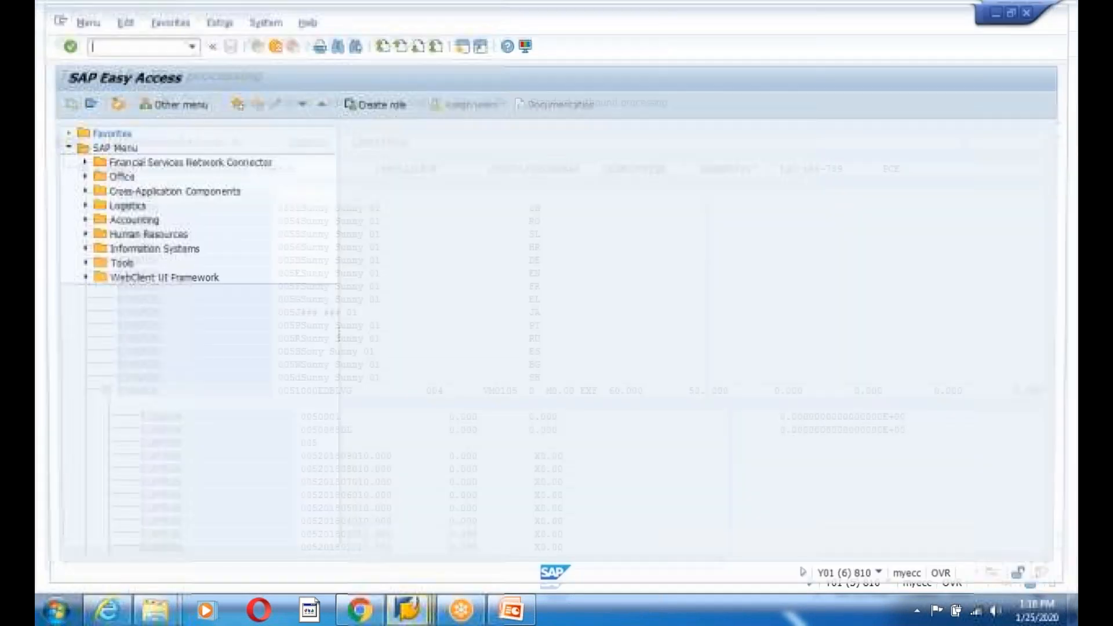
text(we)
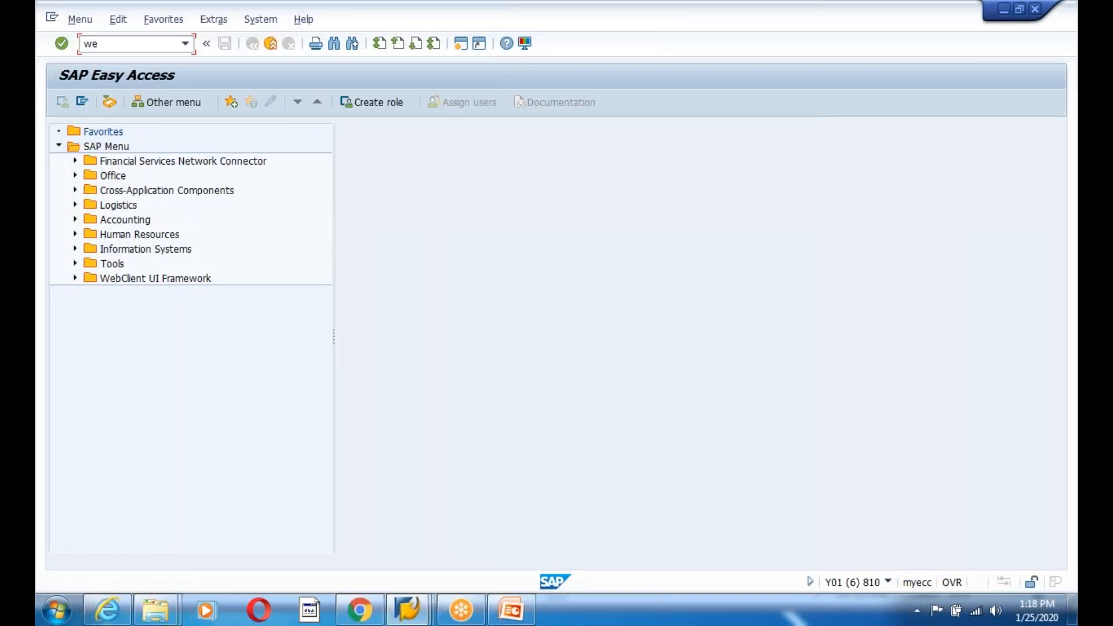
key(BackSpace)
key(BackSpace)
text(se38)
key(Return)
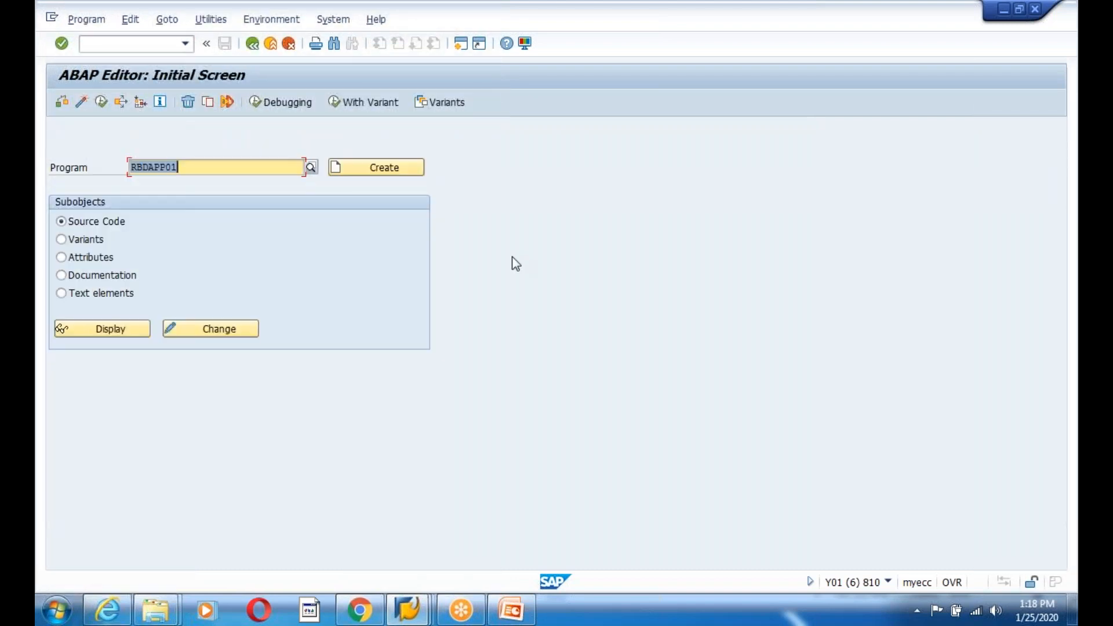
click(101, 102)
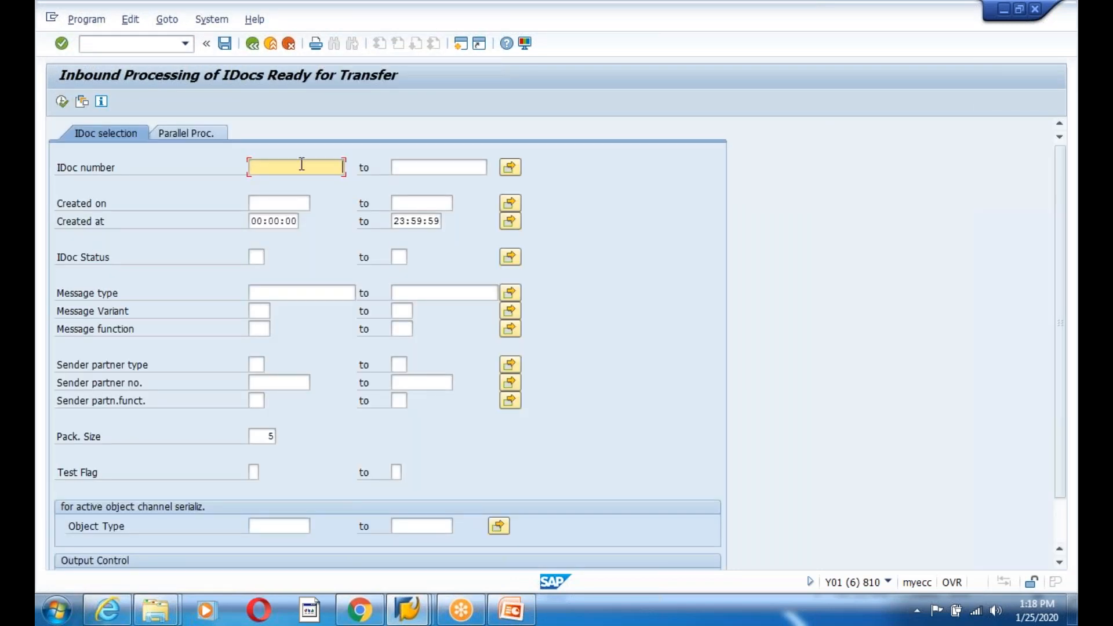
click(510, 168)
key(ctrl+v)
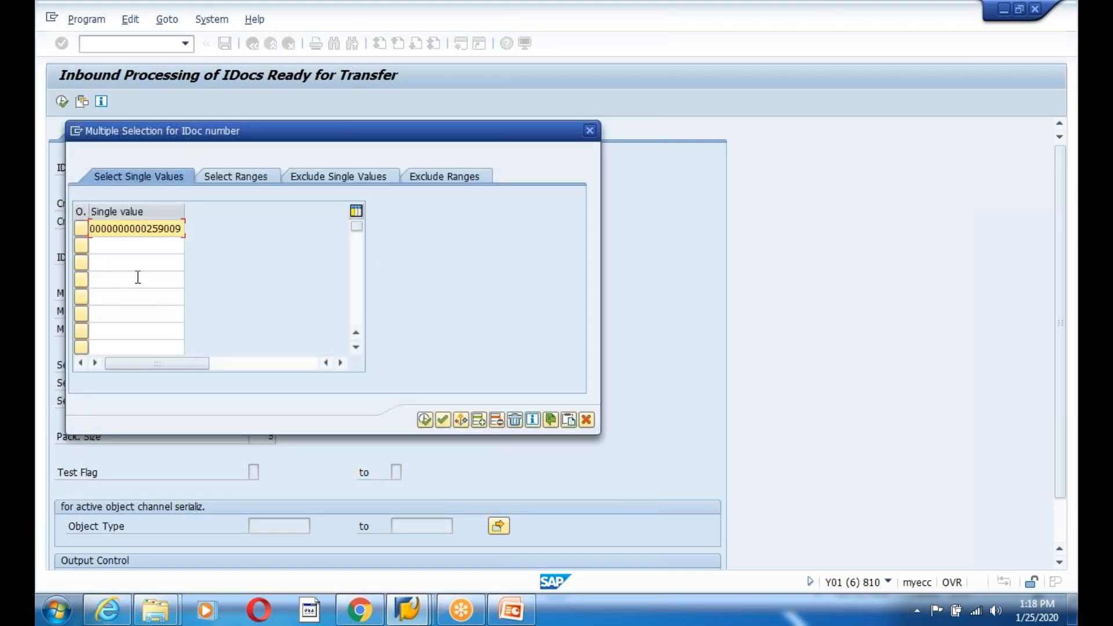
click(442, 420)
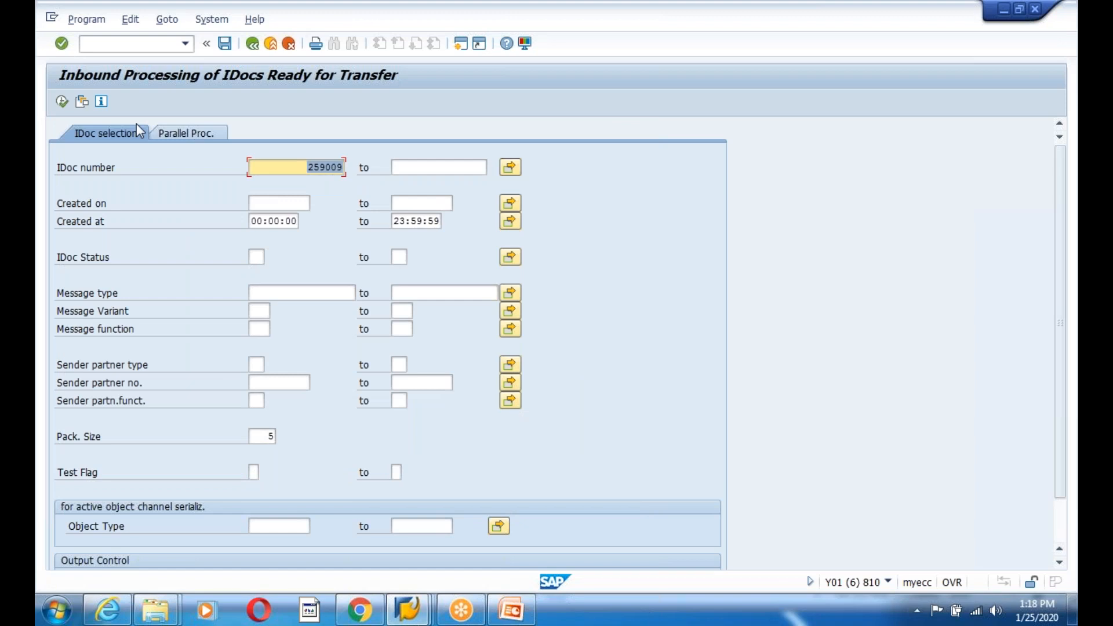
click(61, 102)
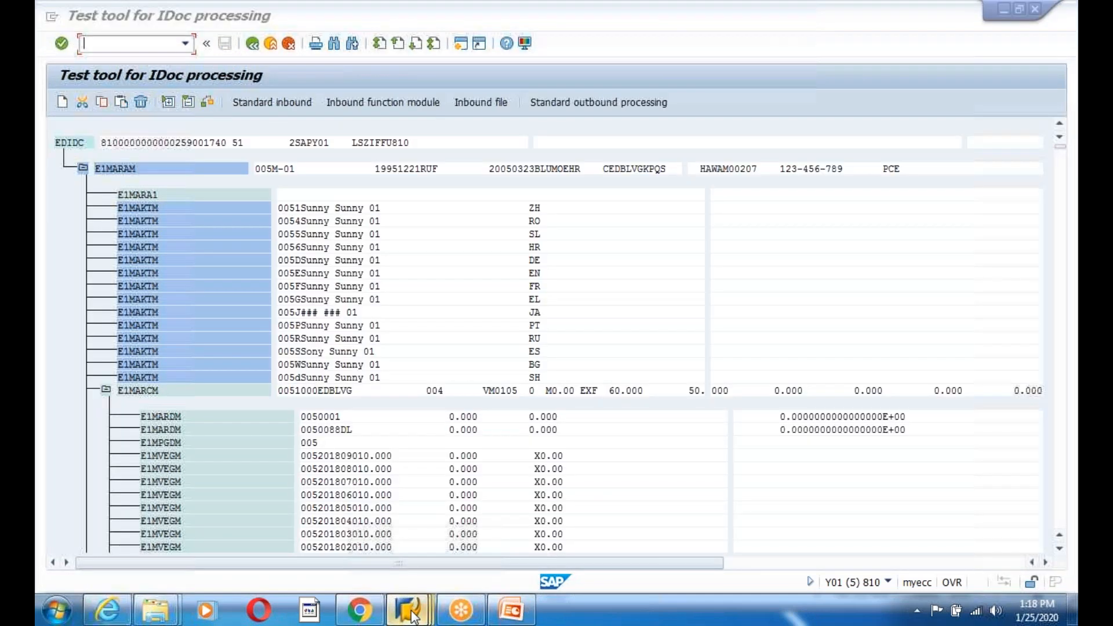
- Refresh the WE02 IDoc list and open the details of IDoc 259009
mouse_move(408, 608)
click(479, 568)
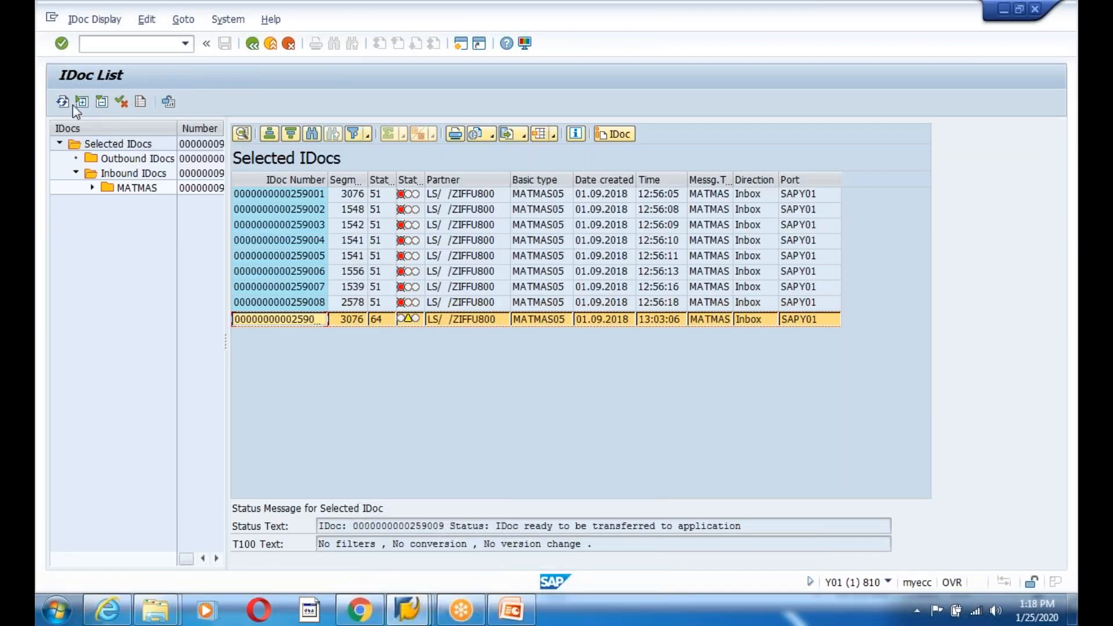
click(95, 139)
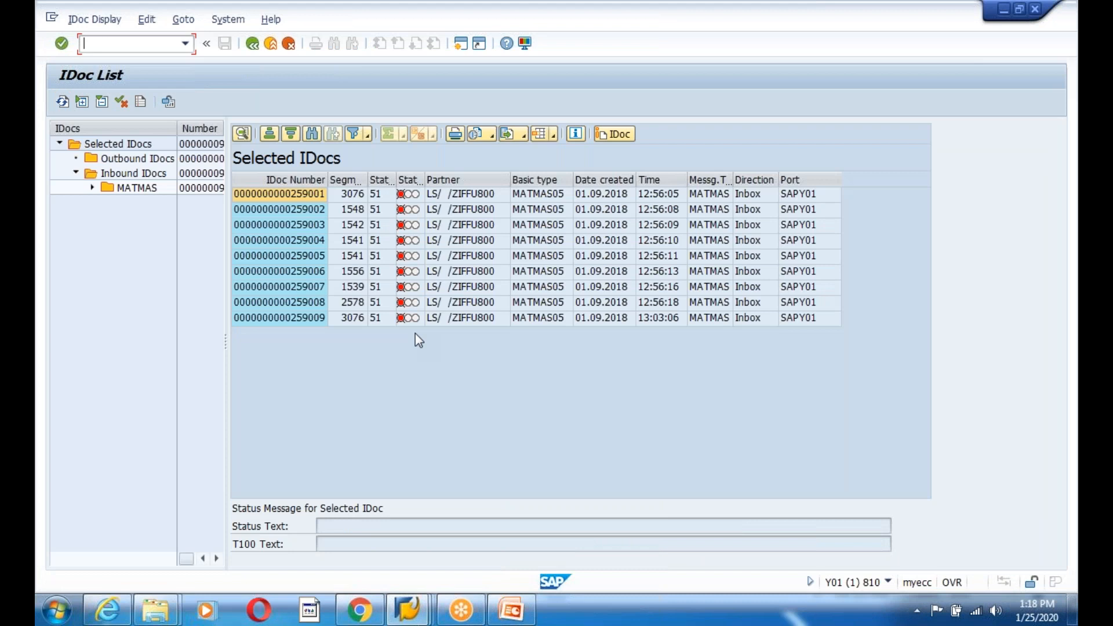
double_click(304, 315)
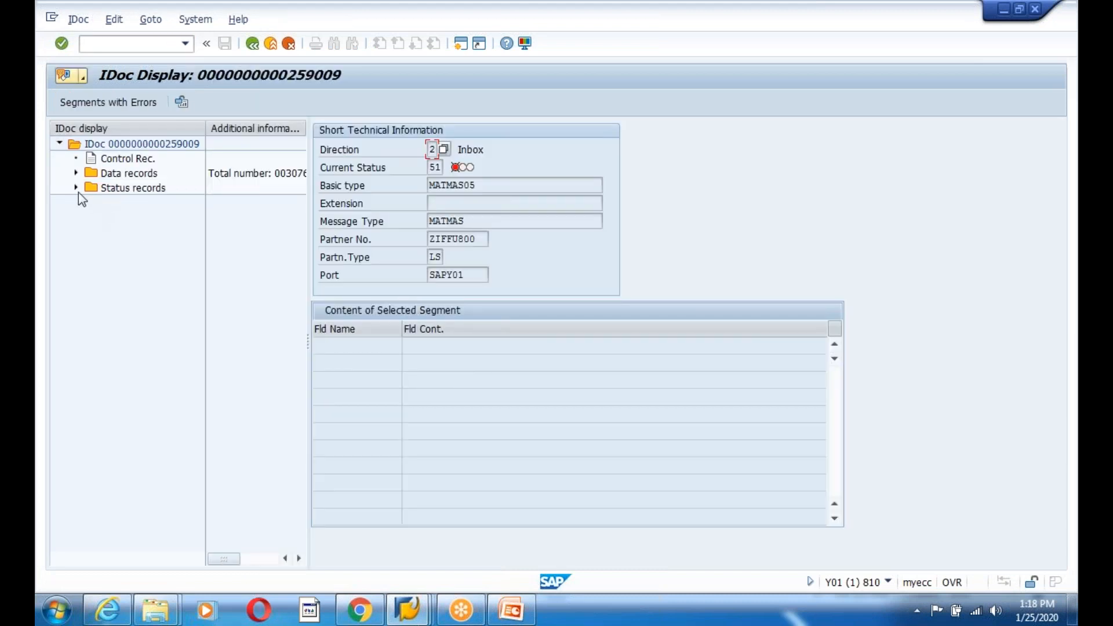
- Expand the status records and status 51, and select its message
click(76, 188)
click(92, 202)
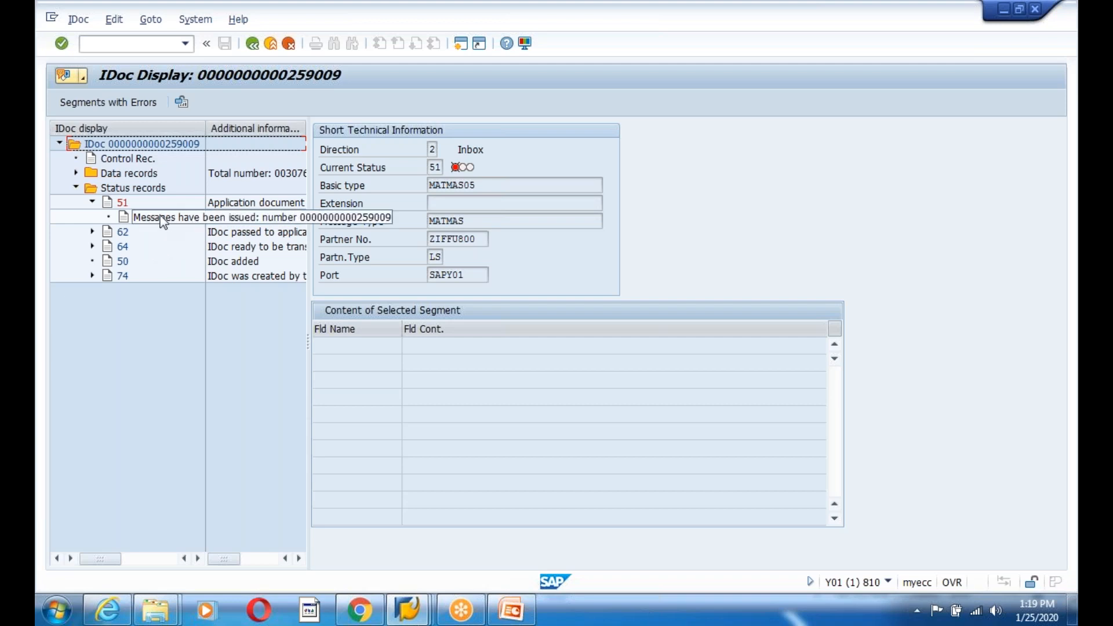
click(163, 219)
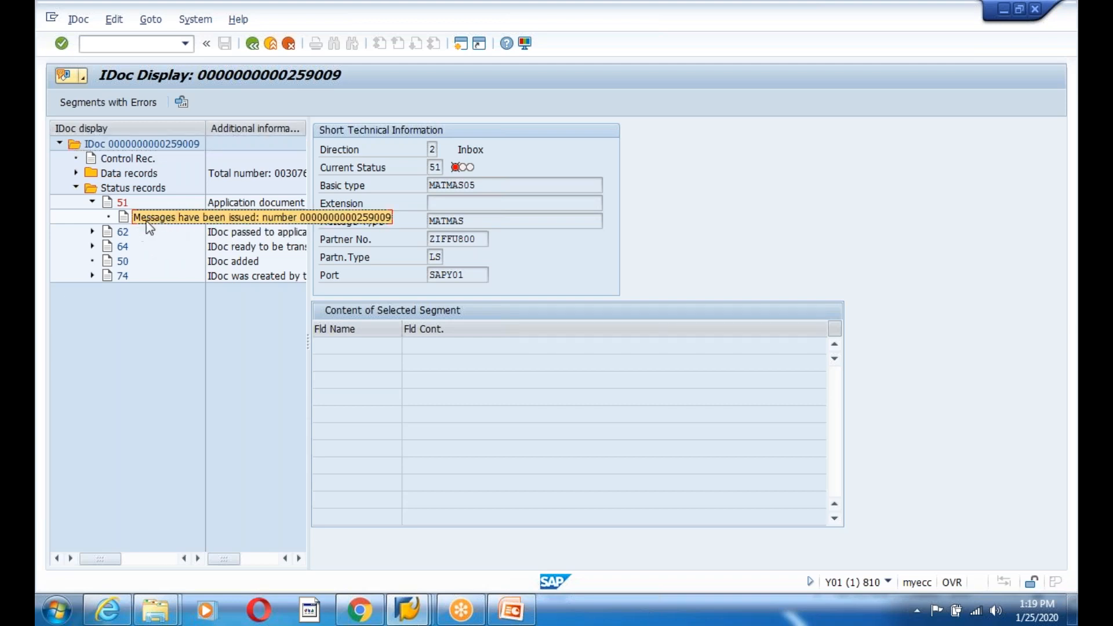
- Open the control record of IDoc 259009 and copy the IDoc number
double_click(119, 159)
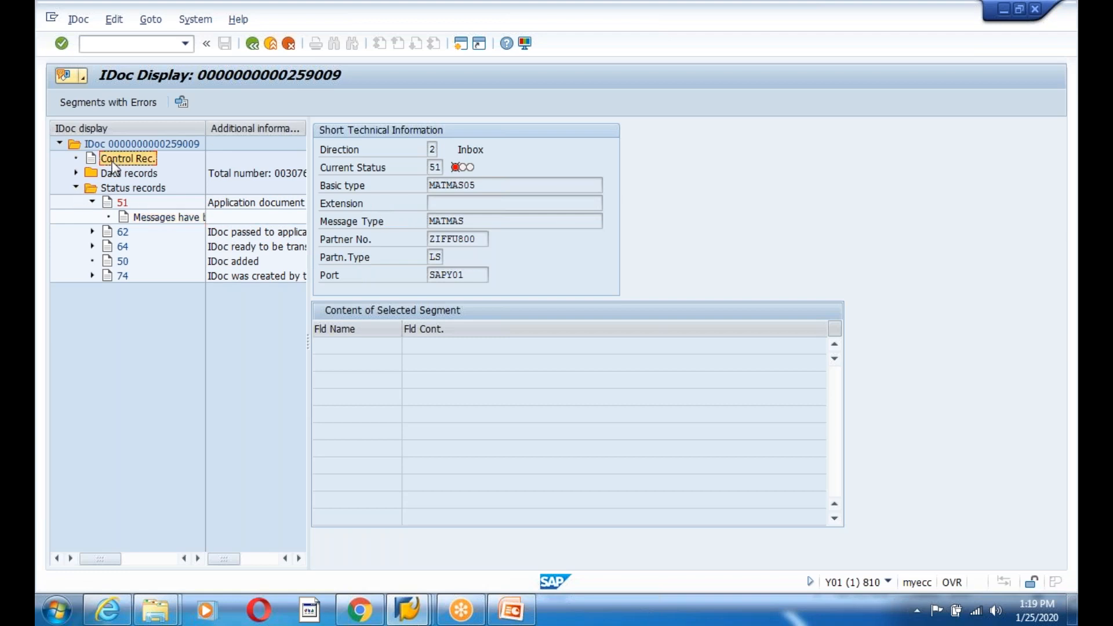
drag(222, 132, 174, 131)
key(ctrl+c)
click(432, 607)
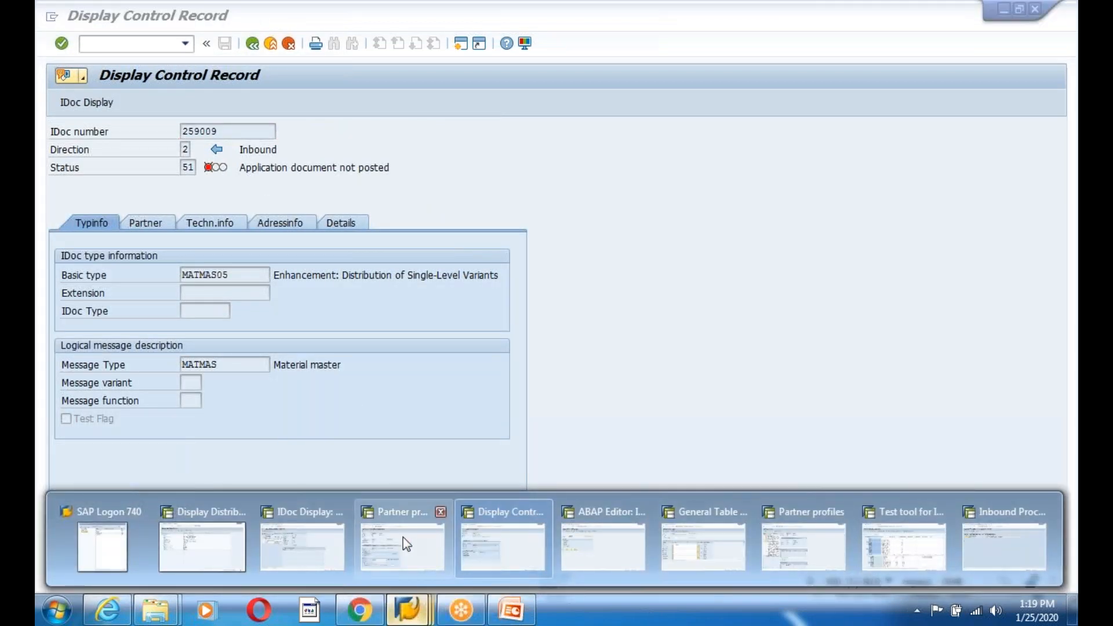
- List the EDIDS status records for IDoc 259009 instead of 259001
click(700, 529)
click(258, 272)
key(BackSpace)
key(BackSpace)
key(BackSpace)
key(BackSpace)
key(BackSpace)
key(BackSpace)
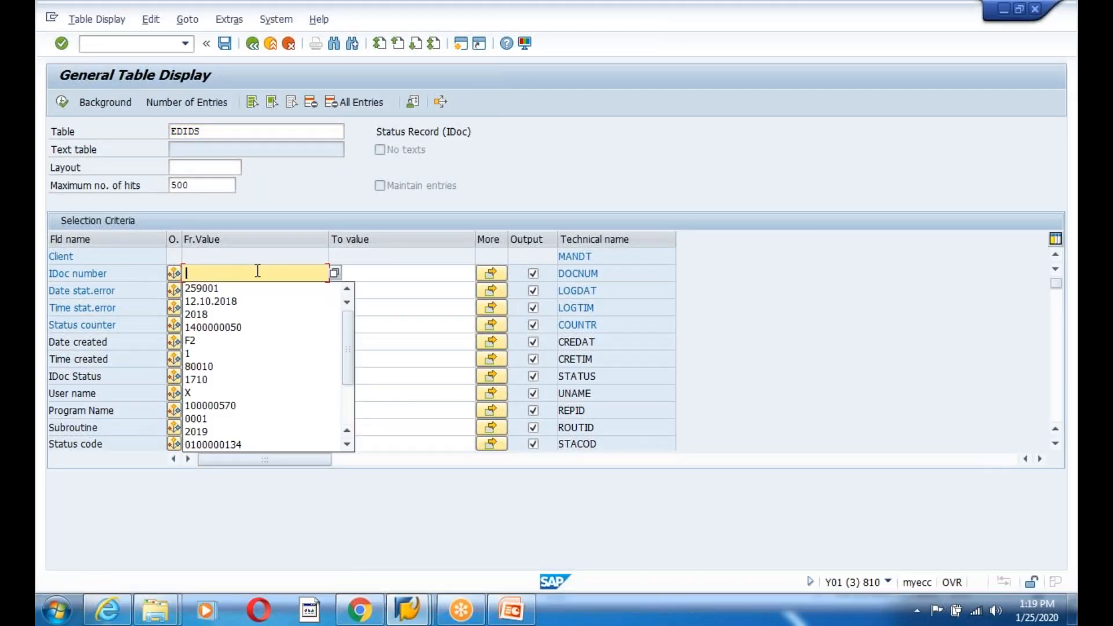
text(259009)
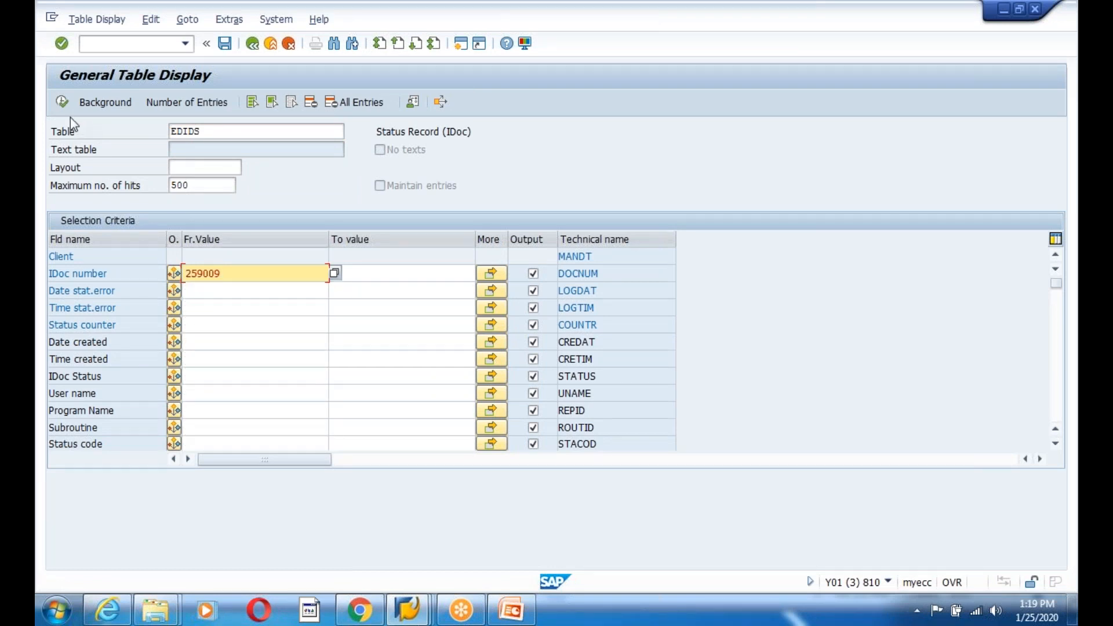
click(62, 102)
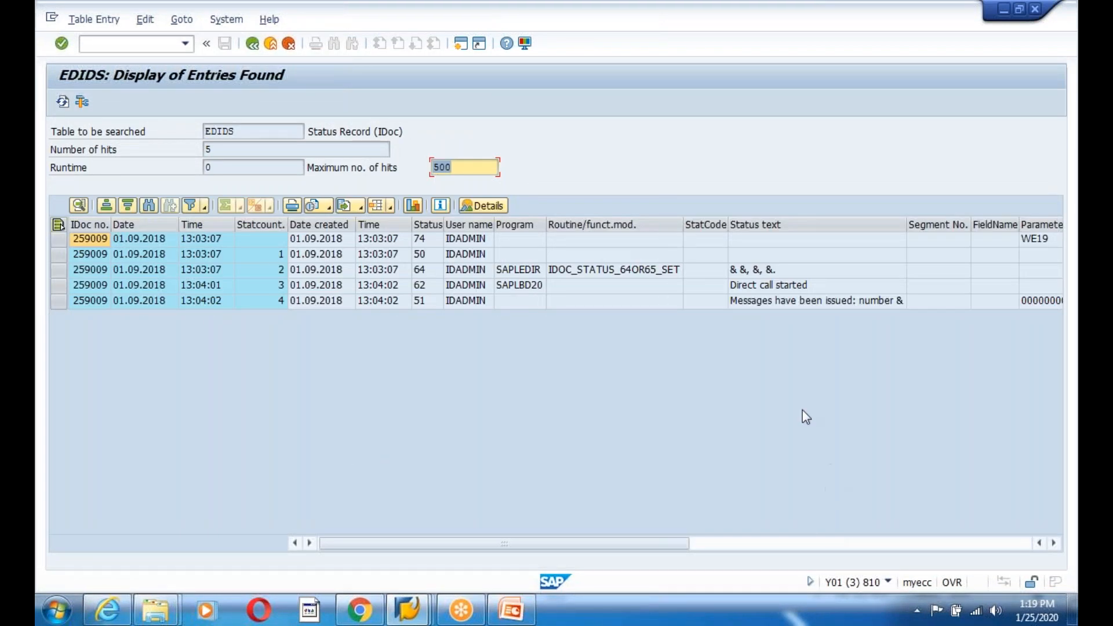
- Review the status records and pick application log number 364999
click(616, 270)
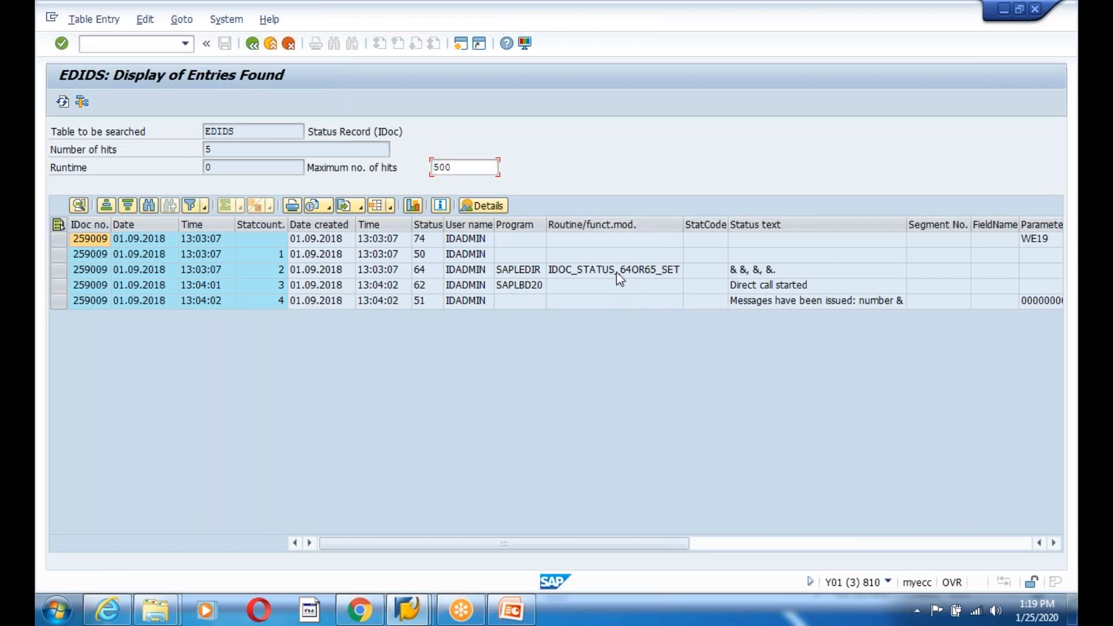
click(1052, 542)
click(1052, 543)
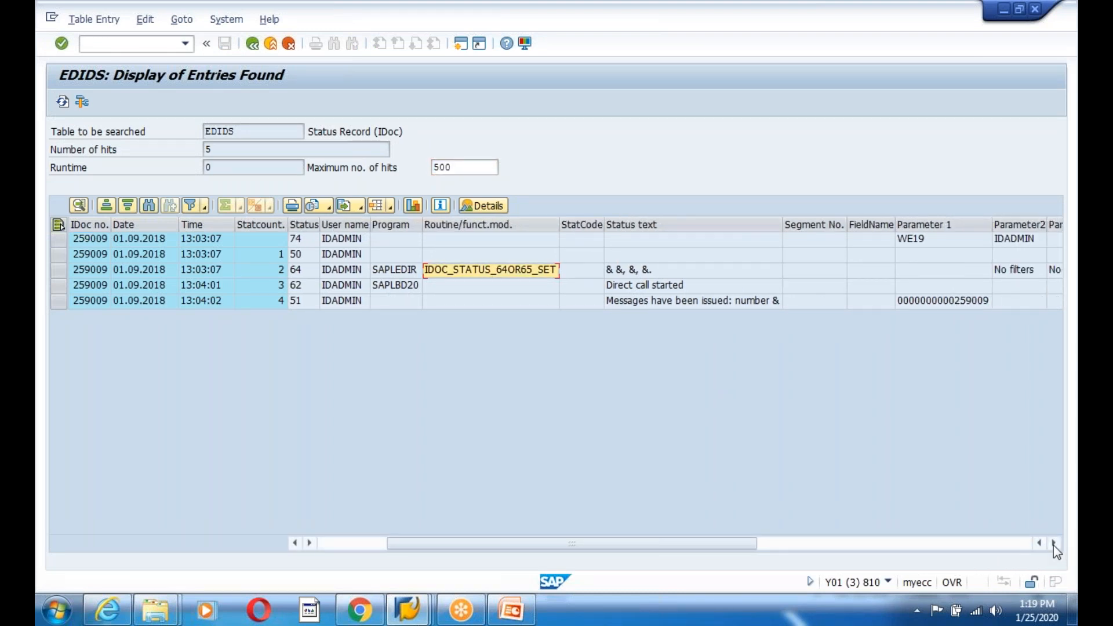
click(1053, 544)
click(1053, 544)
click(1053, 544)
click(1053, 544)
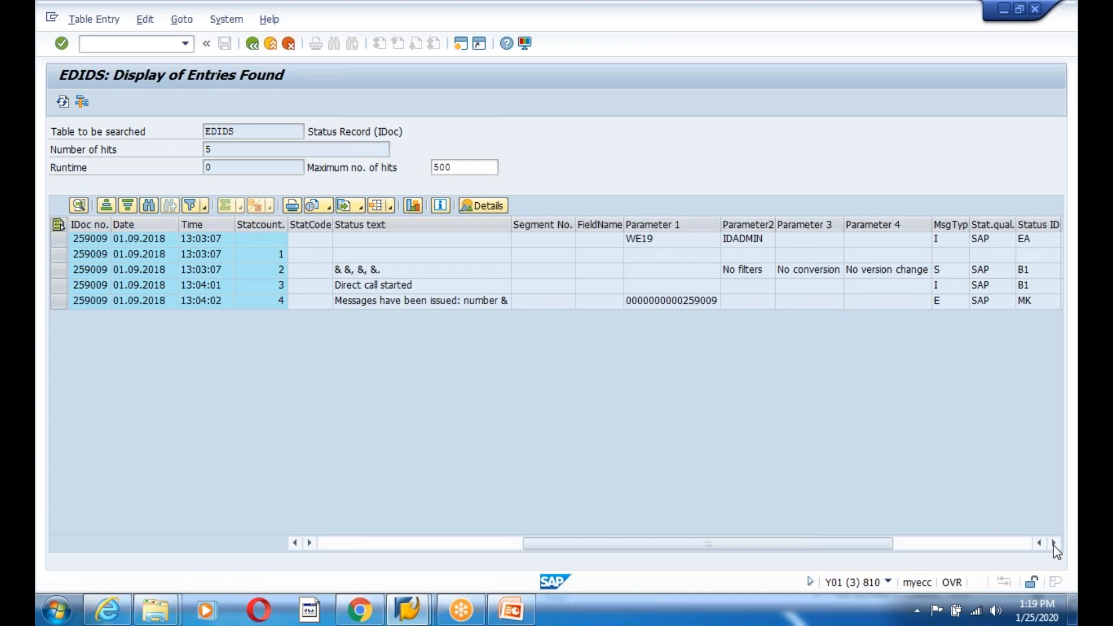
click(1053, 544)
click(1052, 544)
click(1053, 544)
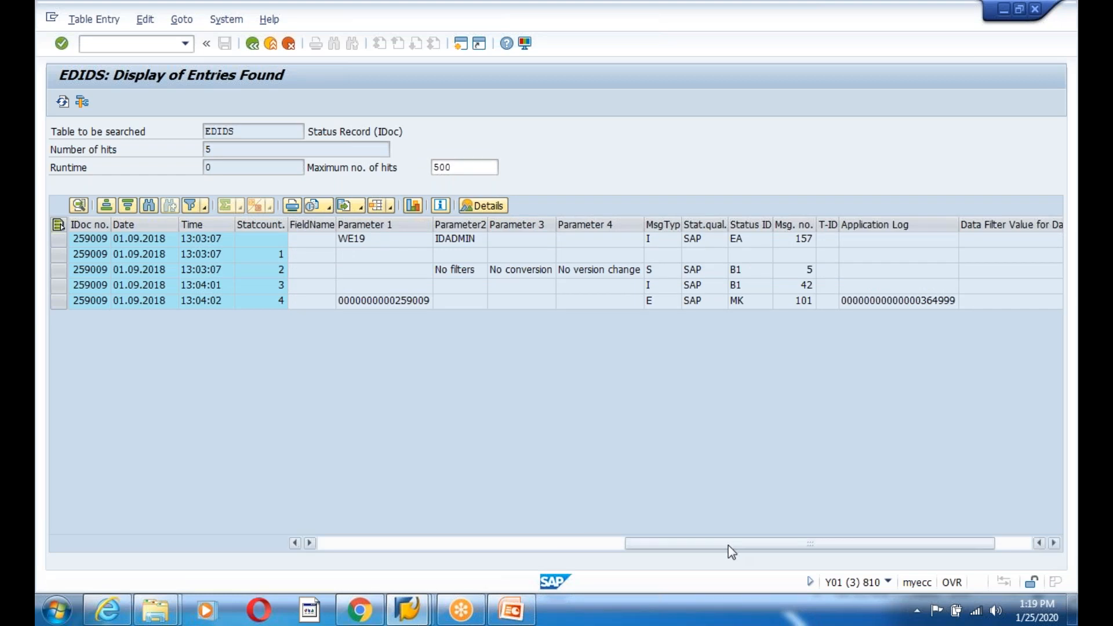
click(385, 301)
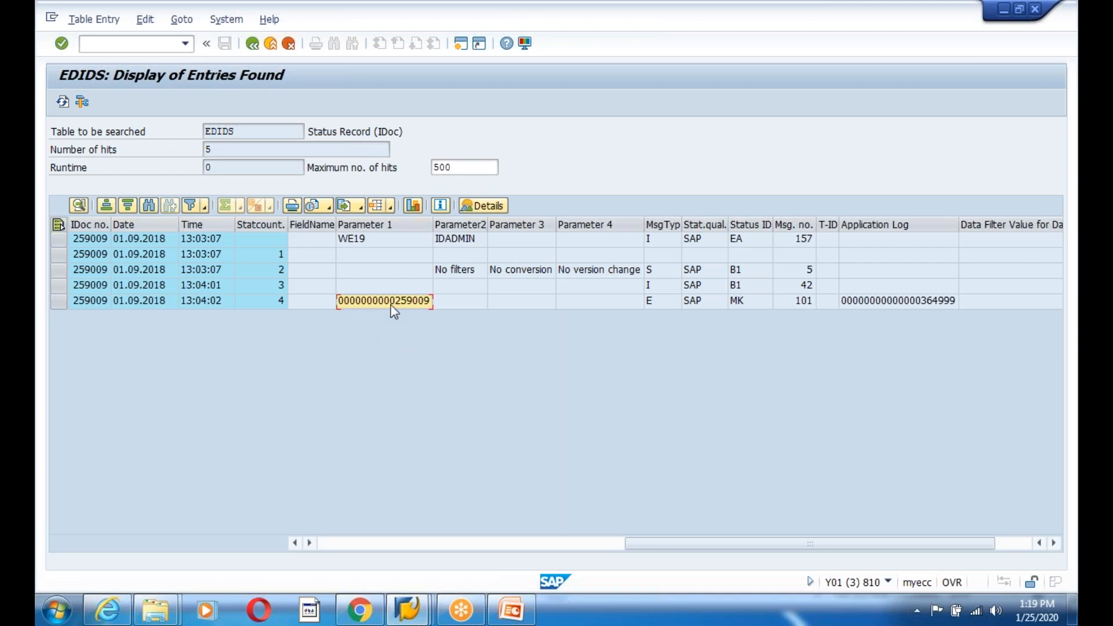
click(875, 301)
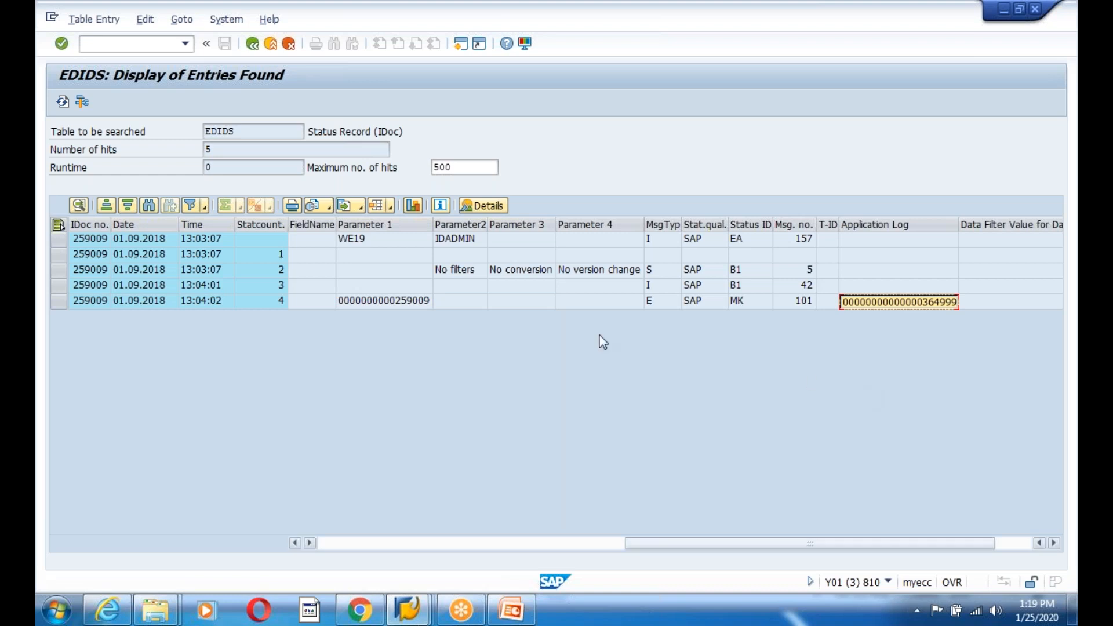
- Return to the Easy Access menu, start SLG1, and switch to the PowerPoint slides
click(457, 43)
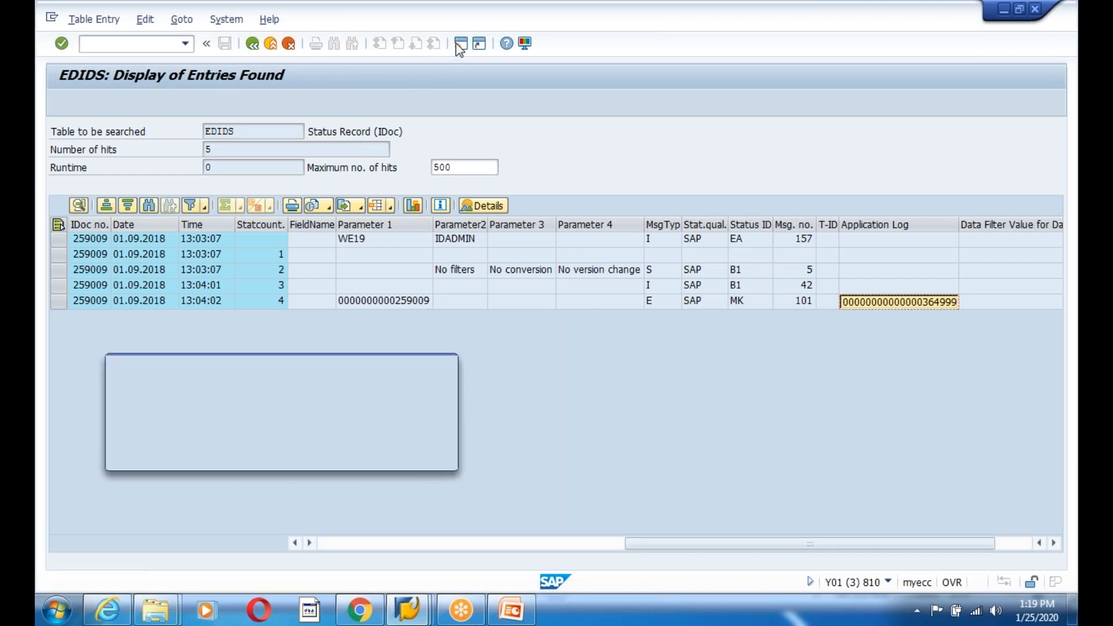
click(429, 457)
click(407, 608)
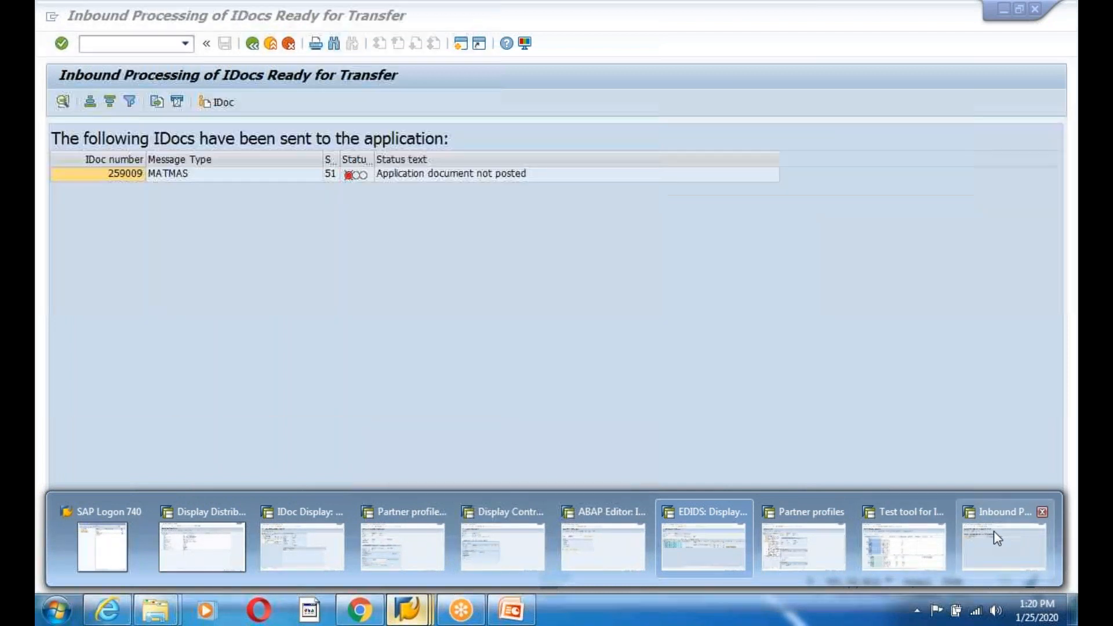
click(993, 532)
click(252, 44)
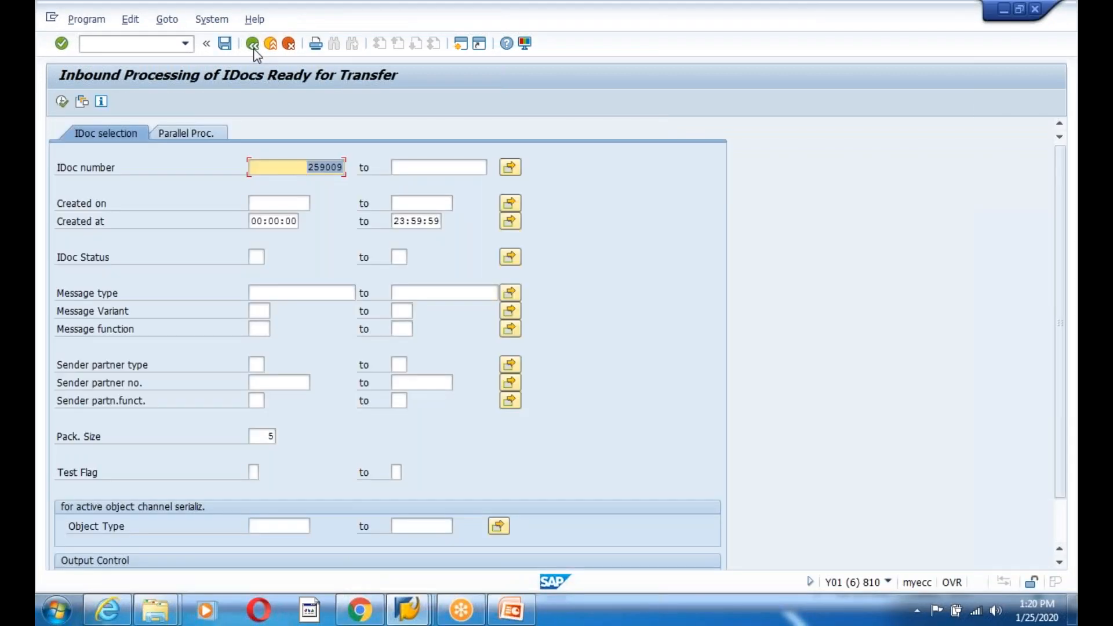
click(252, 44)
text(sl)
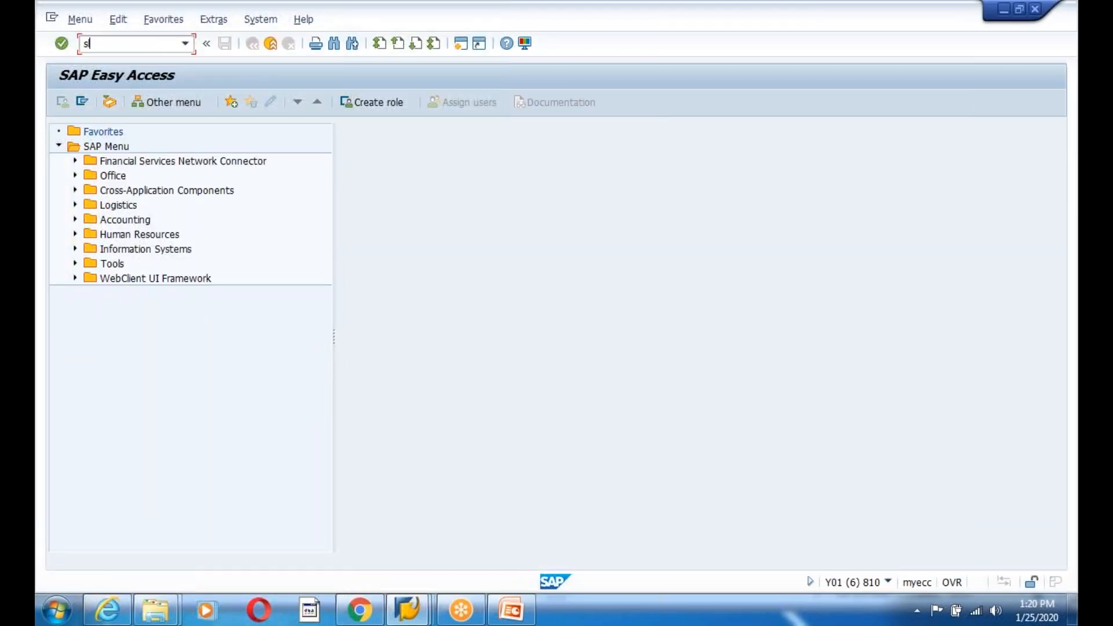
text(g1)
key(Return)
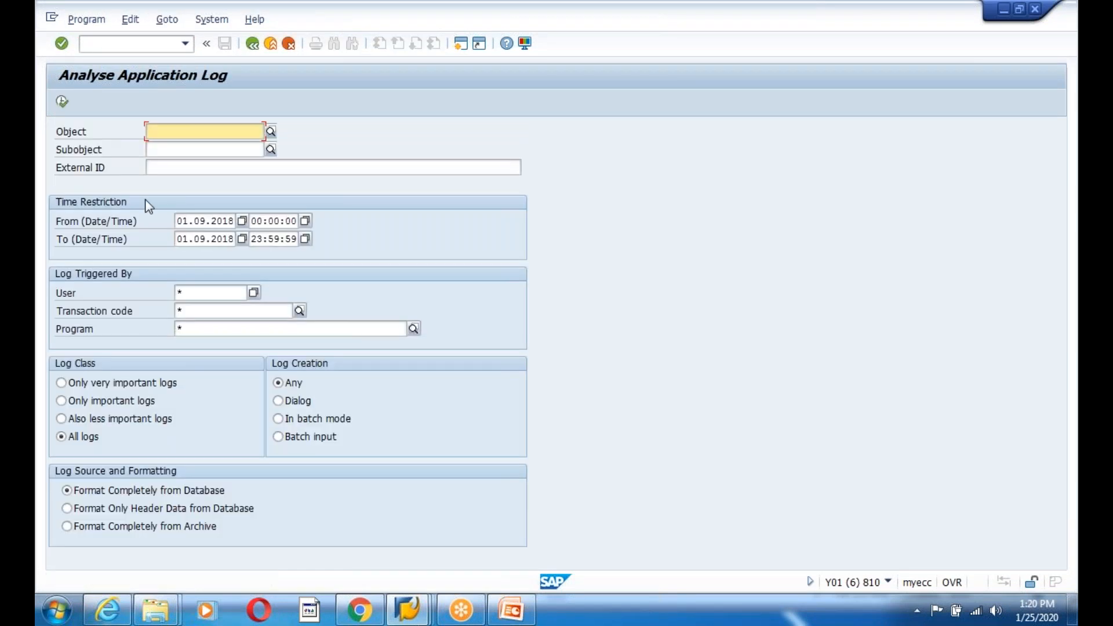
click(511, 609)
- Add an unnumbered note 'All the Application Logs will be genrated in background…TCDOE:' with SLG1 below
double_click(877, 237)
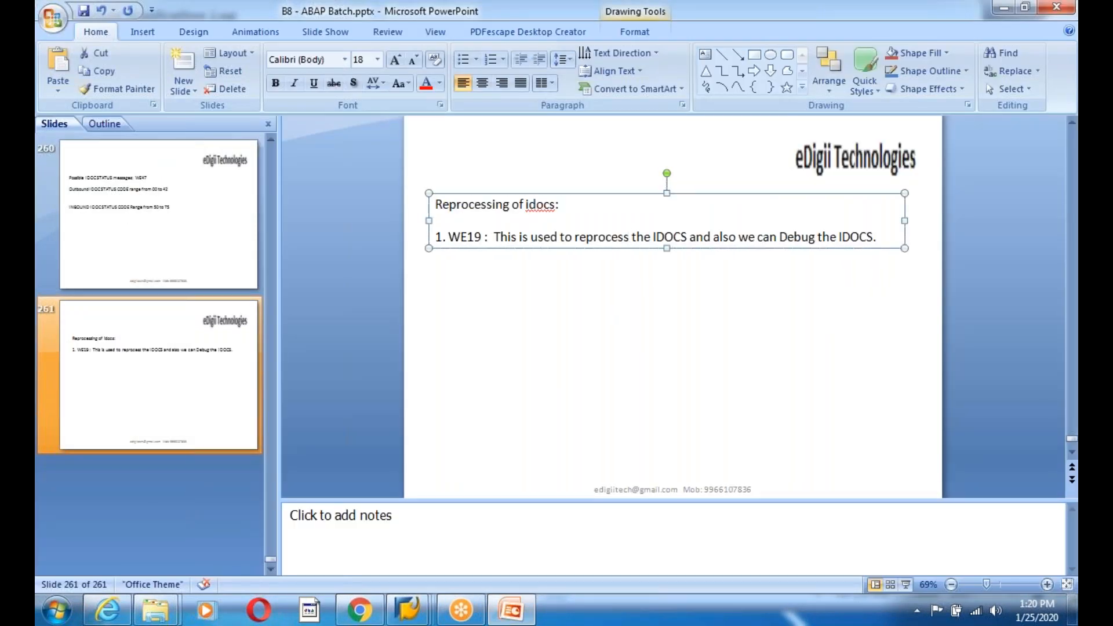
key(Return)
key(BackSpace)
key(Return)
key(Return)
key(Return)
text(All the Applicat)
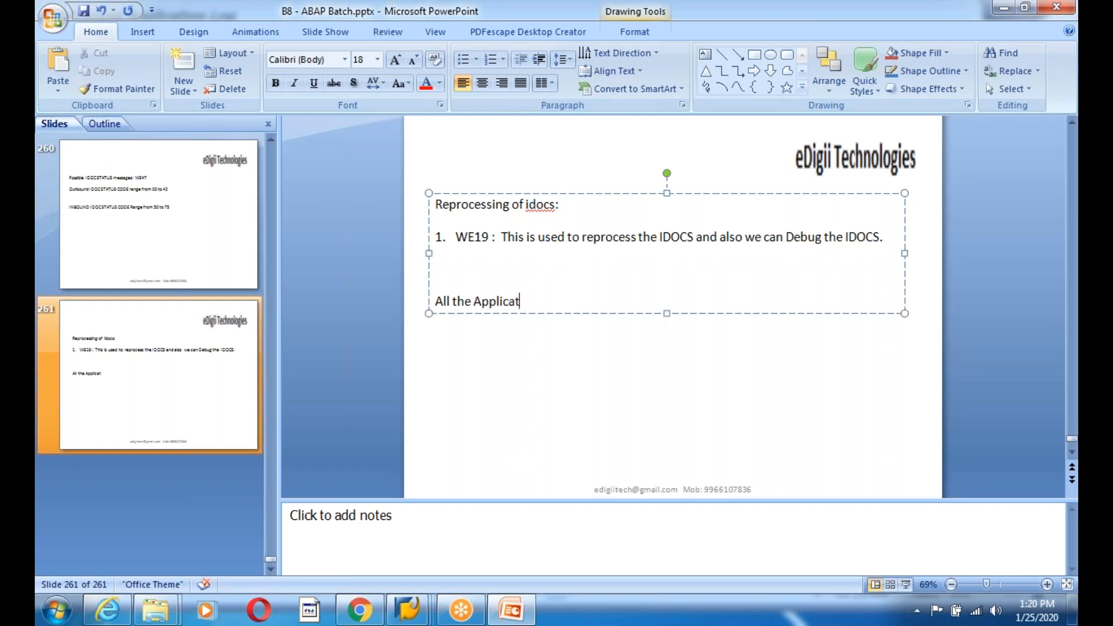
text(ion Logs will be genr)
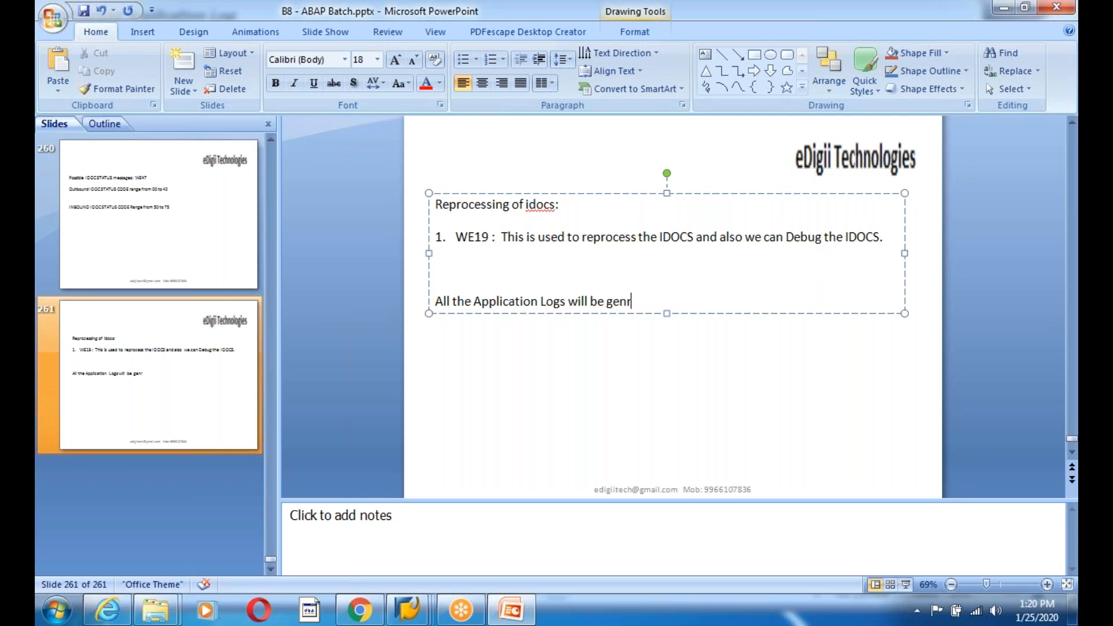
text(ated in backgrou)
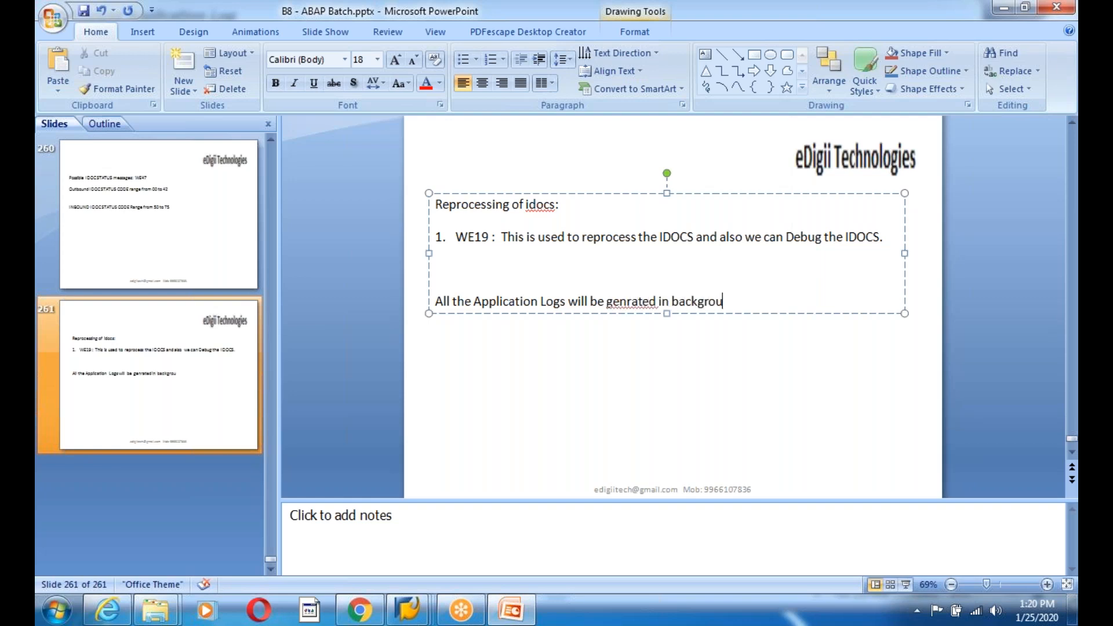
text(nd and save the data in TCDOE:)
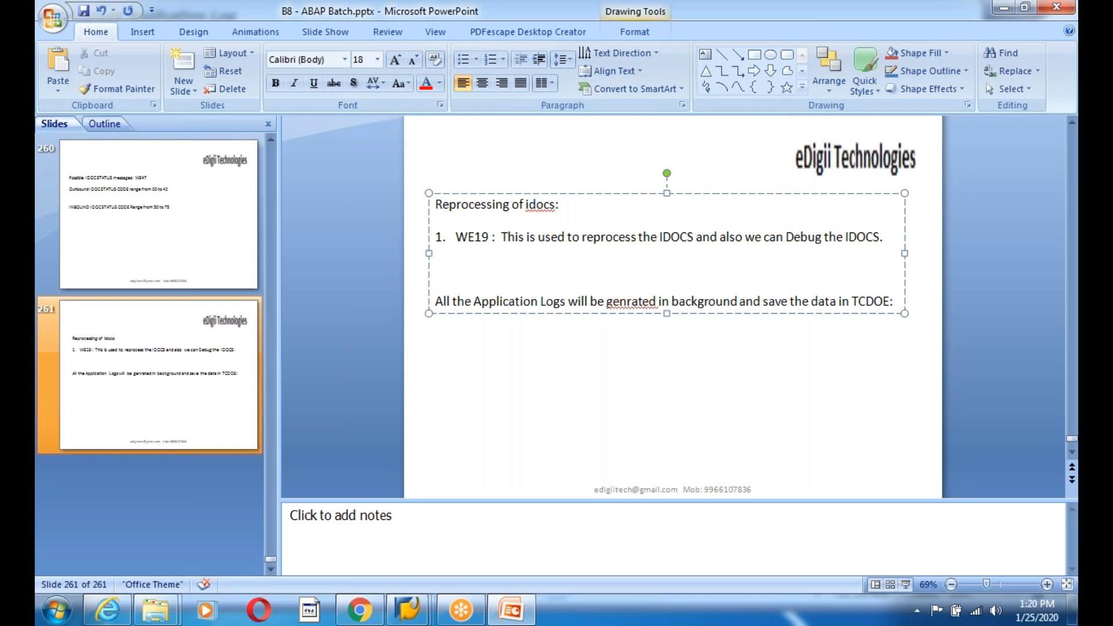
key(shift+Return)
text(SLg1)
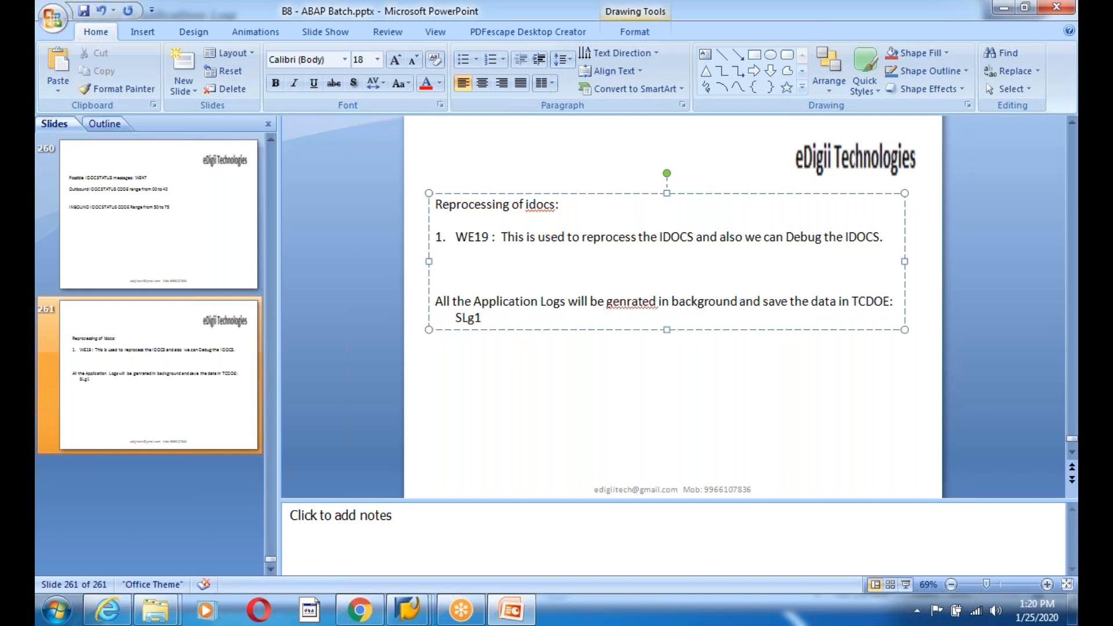
key(BackSpace)
key(BackSpace)
text(G1)
mouse_move(408, 608)
click(985, 551)
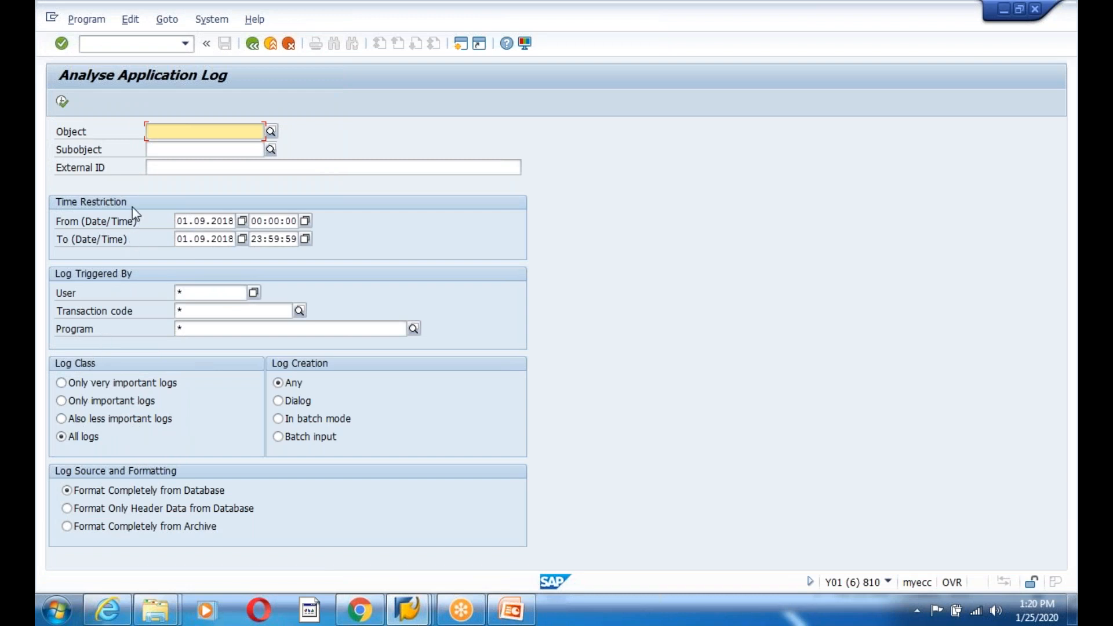
- Open the error status's application log from EDIDS and paste the log number into External ID
click(159, 167)
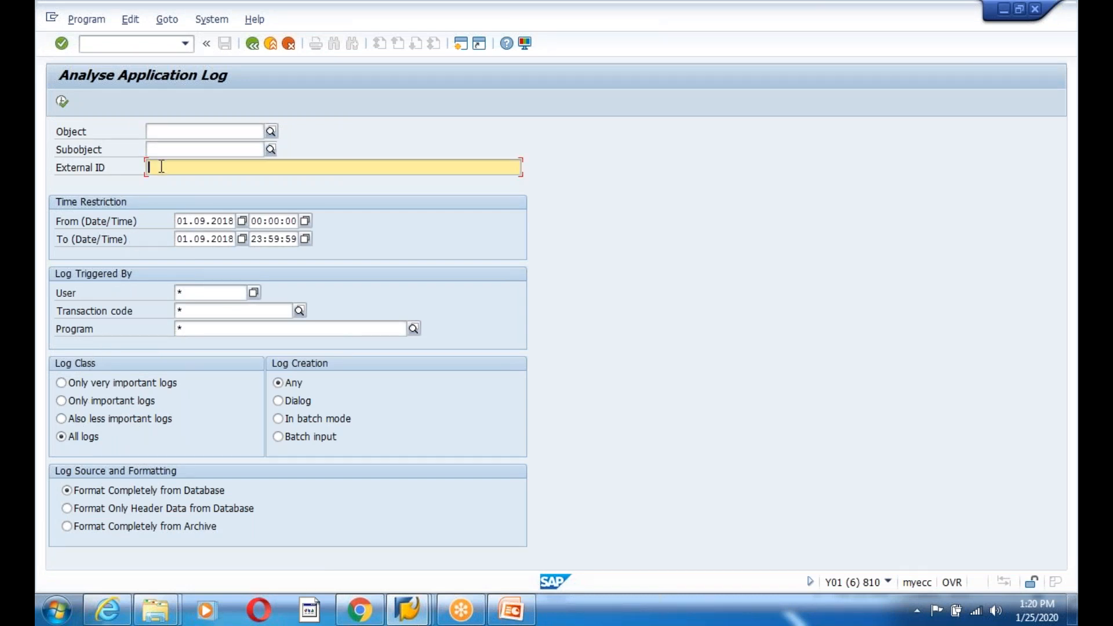
key(alt+Tab)
click(407, 610)
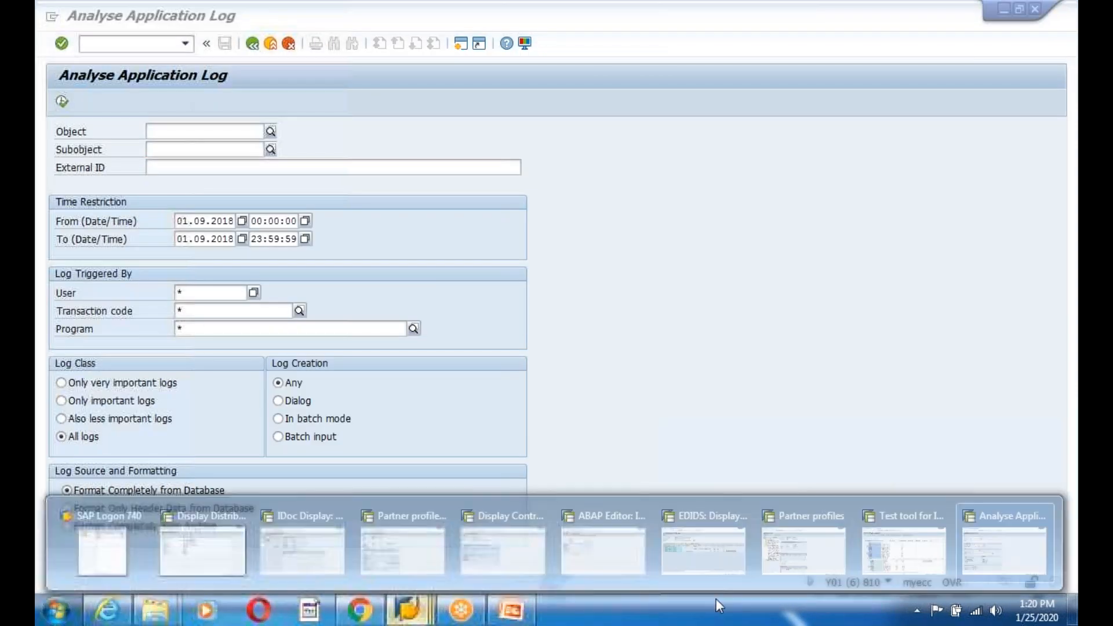
click(899, 550)
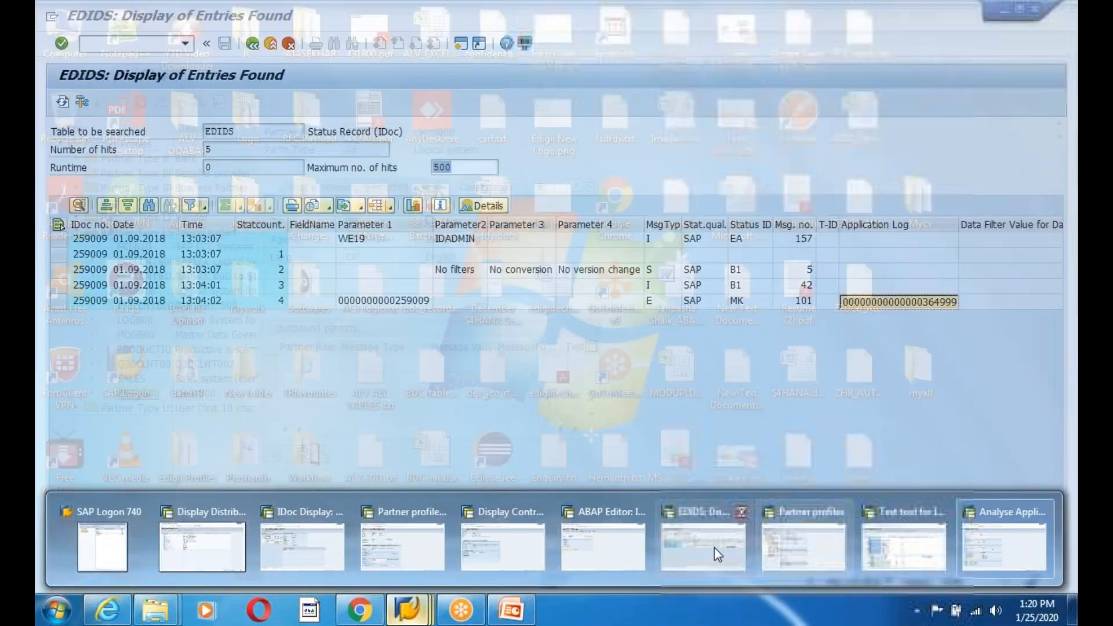
click(714, 547)
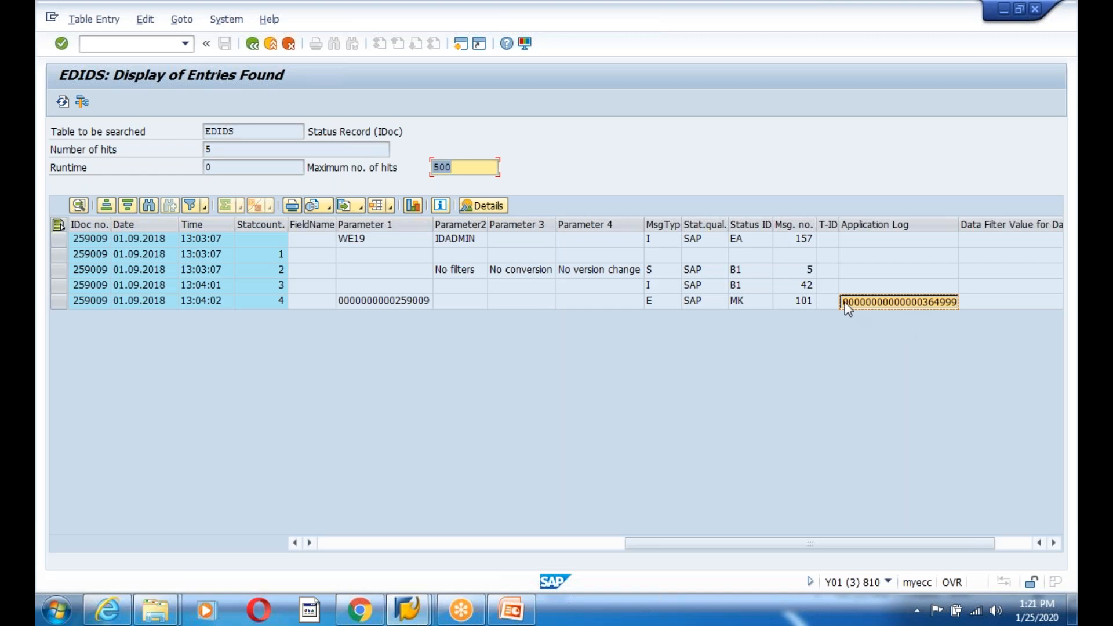
double_click(888, 308)
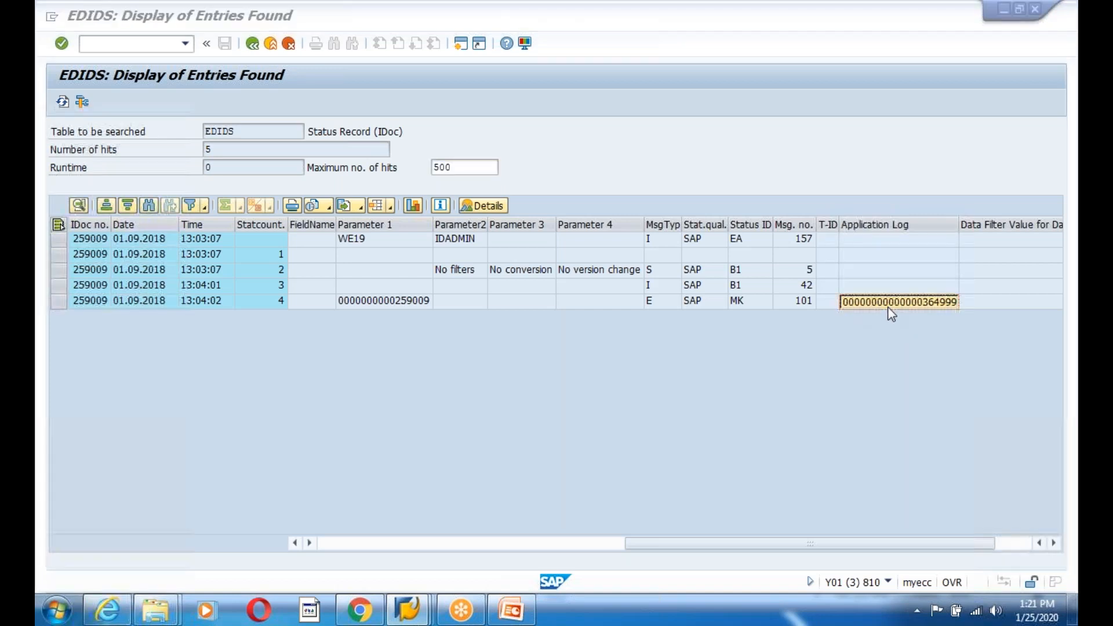
key(ctrl+v)
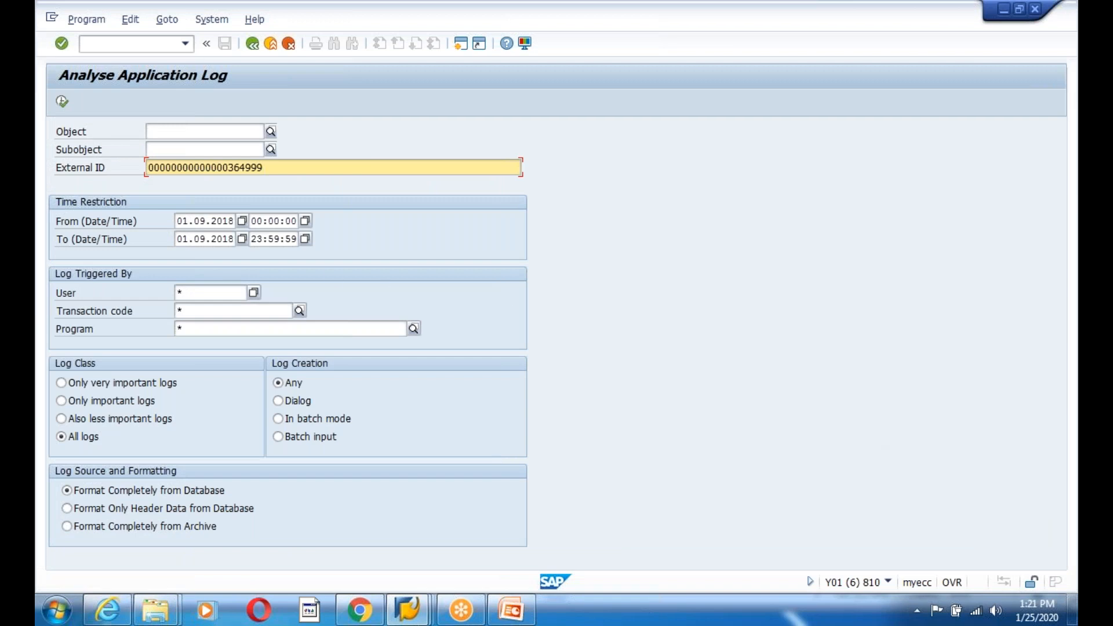
- Set Object and Subobject to *, clear External ID, and run the log search
click(169, 126)
text(*)
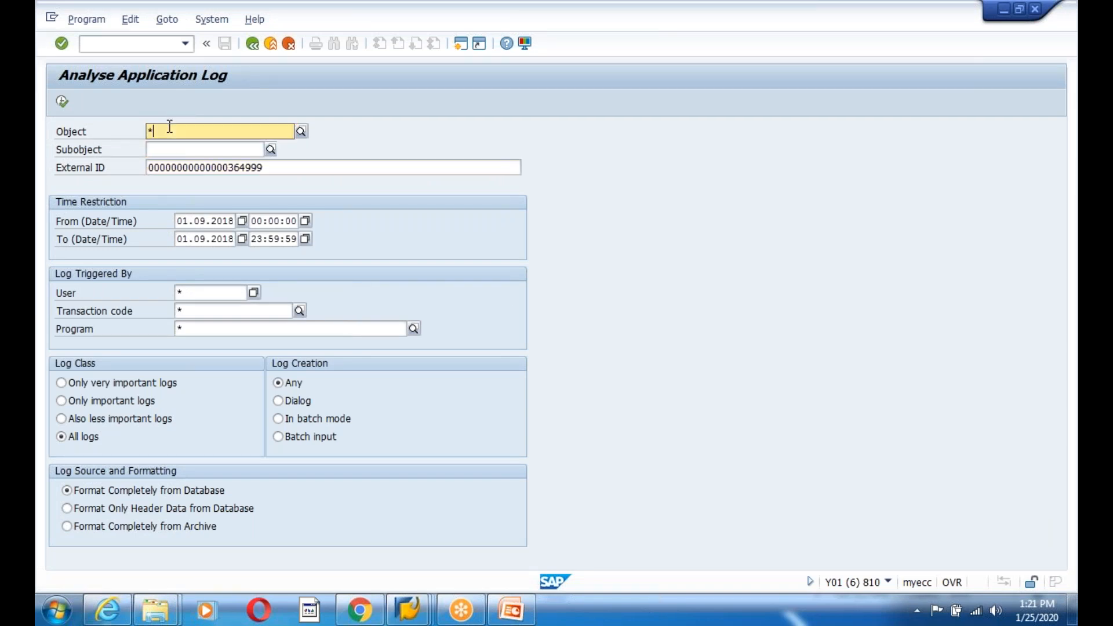
click(203, 149)
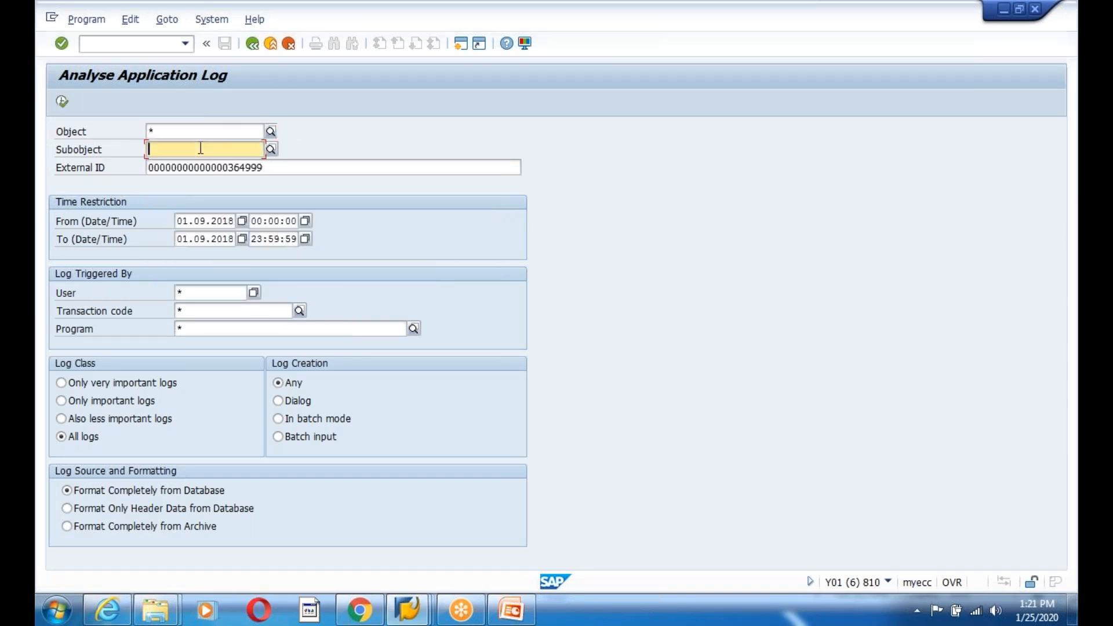
text(*)
key(Escape)
key(F8)
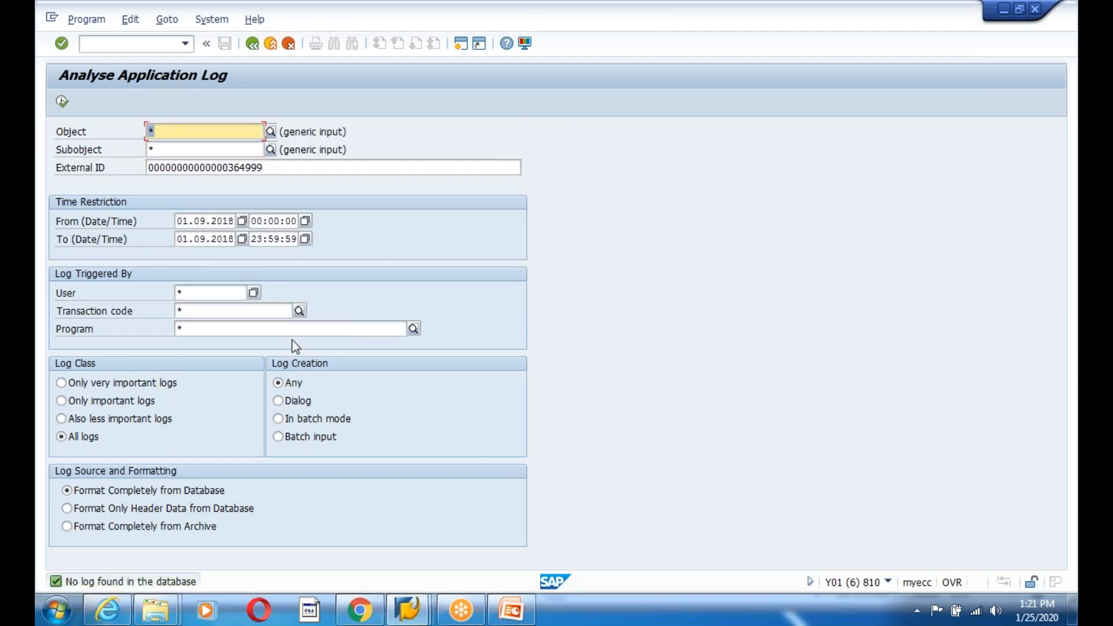
click(271, 168)
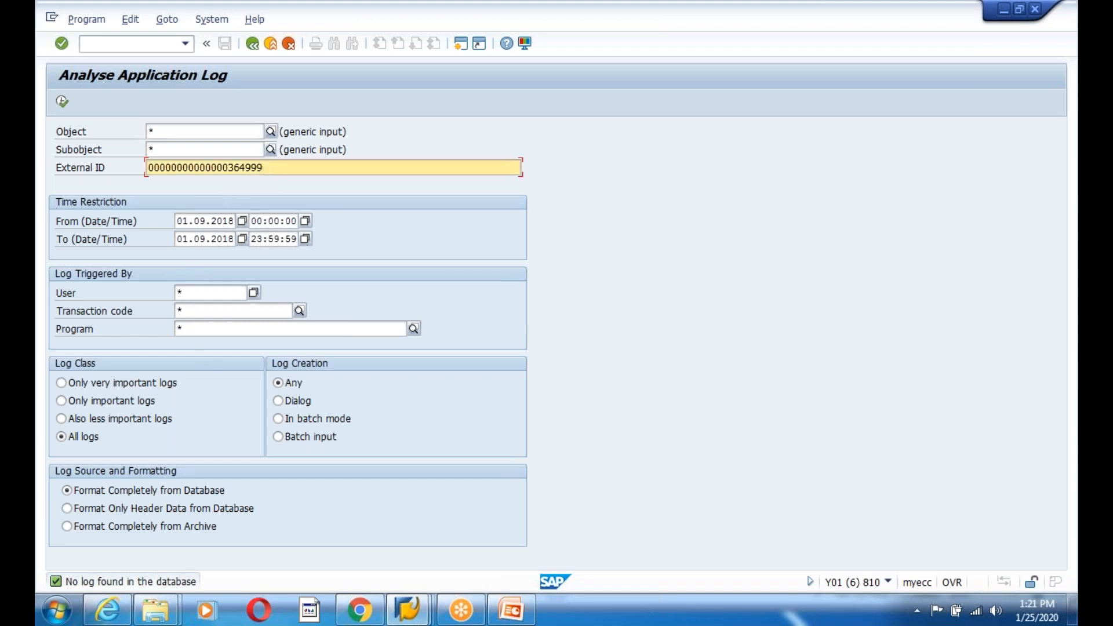
key(BackSpace)
key(BackSpace)
key(BackSpace)
key(BackSpace)
key(BackSpace)
key(BackSpace)
key(BackSpace)
key(BackSpace)
key(BackSpace)
key(BackSpace)
key(BackSpace)
key(BackSpace)
key(BackSpace)
key(BackSpace)
key(BackSpace)
key(BackSpace)
key(BackSpace)
key(BackSpace)
key(BackSpace)
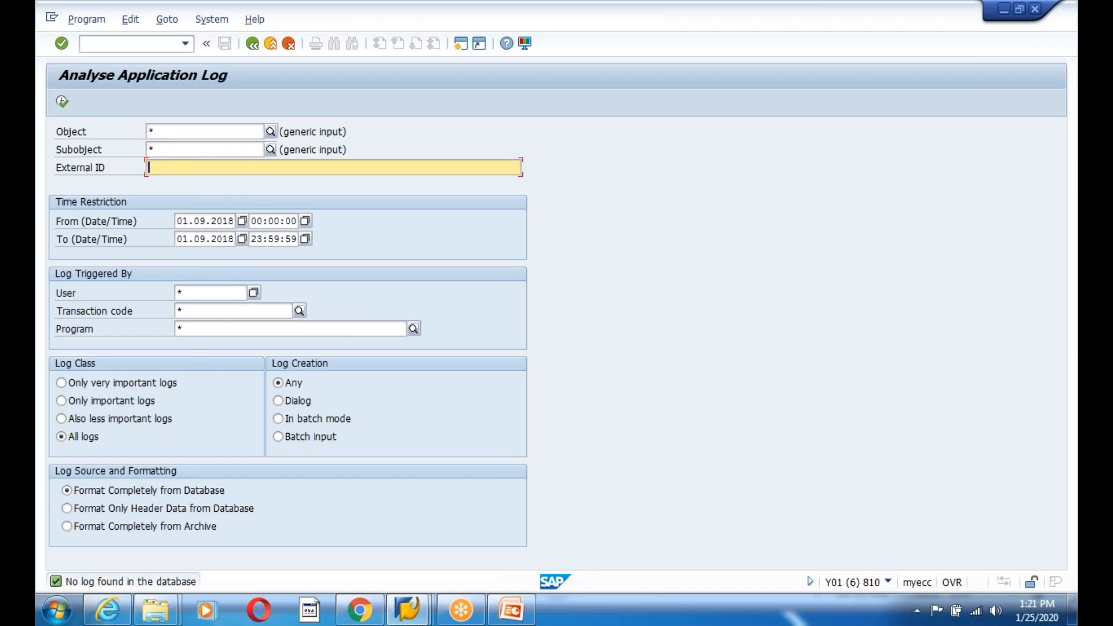
click(62, 101)
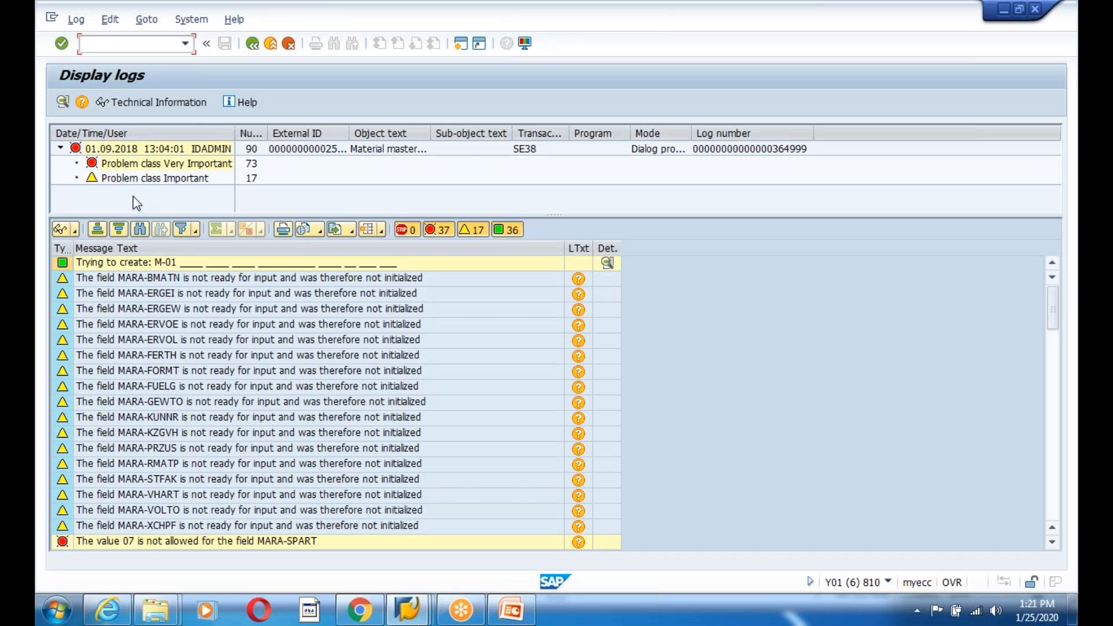
- Review the MARA-RMATP, MARA-MAGRV, sales organization 3020 and material M-01 log messages
click(246, 464)
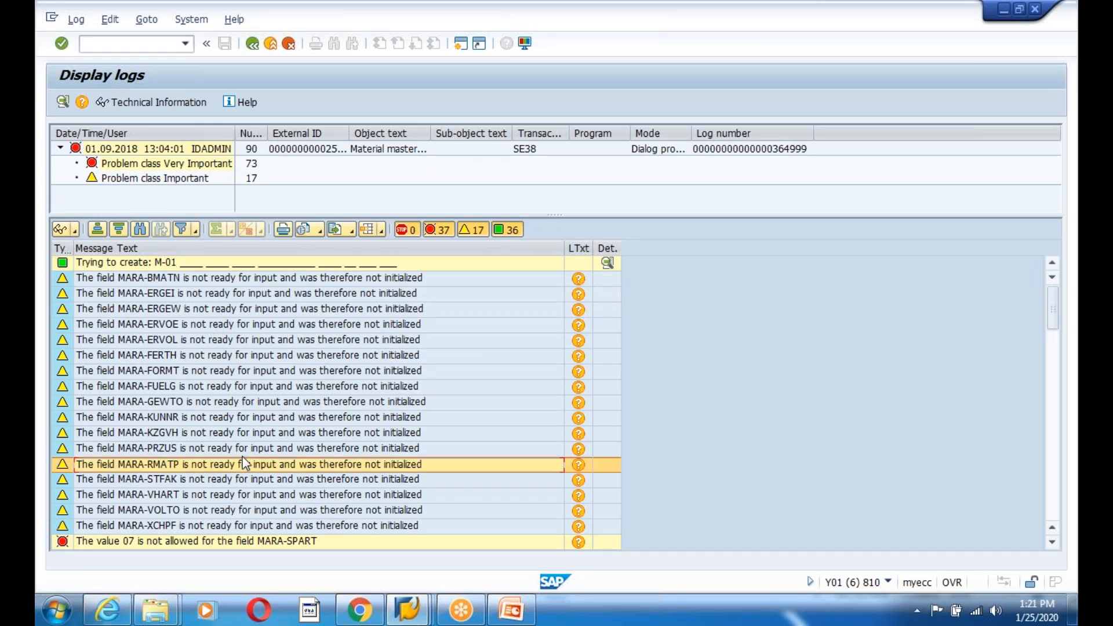
scroll(246, 464, down, 5)
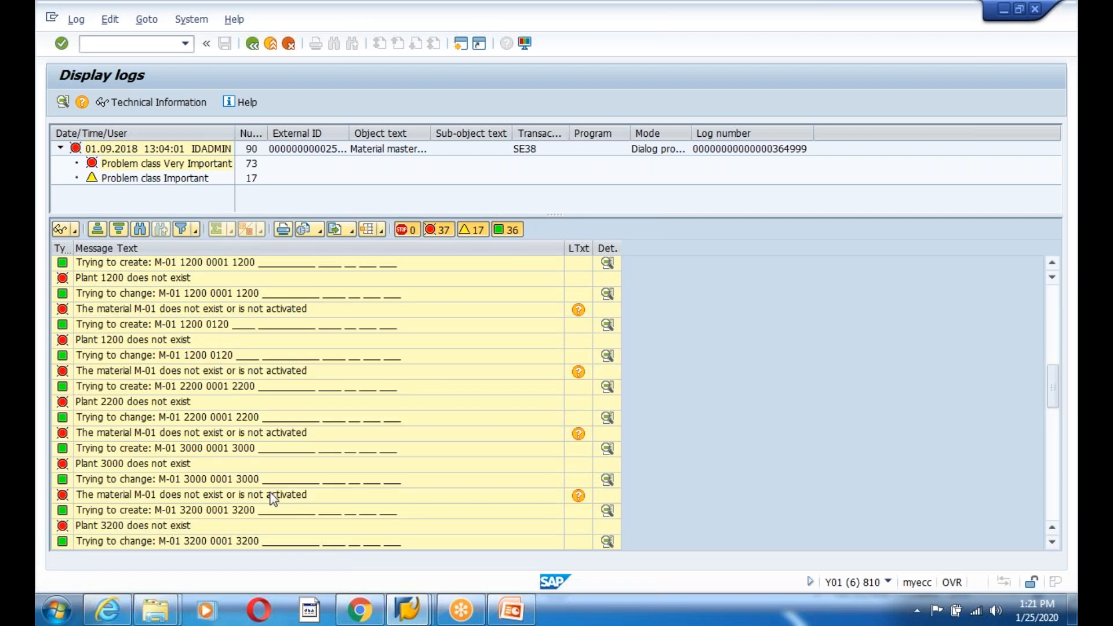
scroll(272, 498, up, 8)
scroll(156, 392, down, 3)
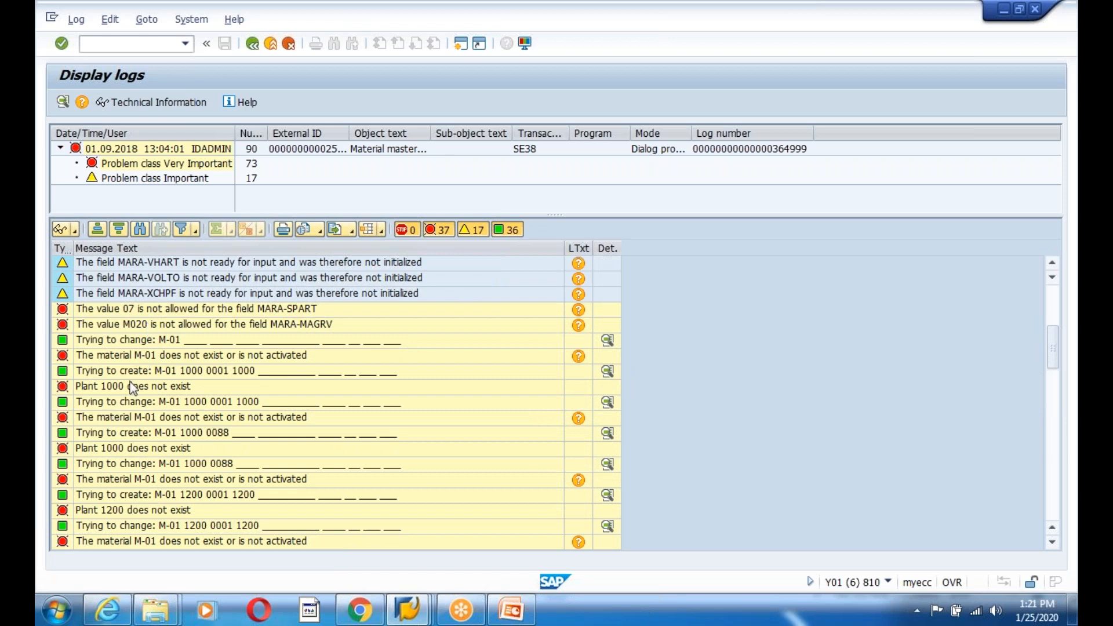
click(143, 328)
scroll(320, 481, down, 15)
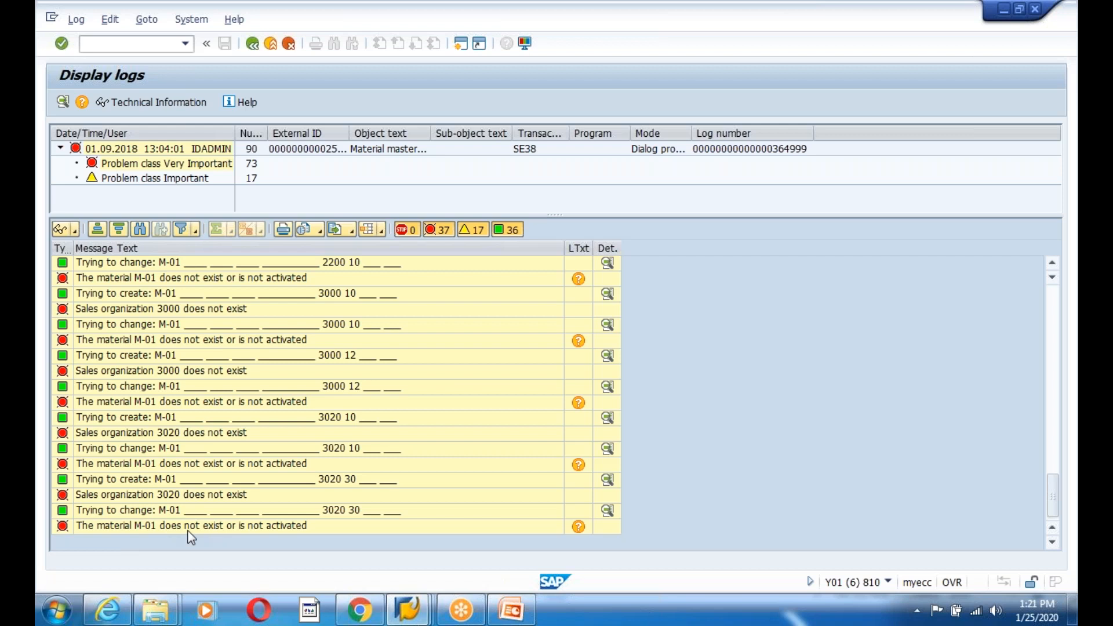
click(271, 526)
click(159, 495)
click(167, 453)
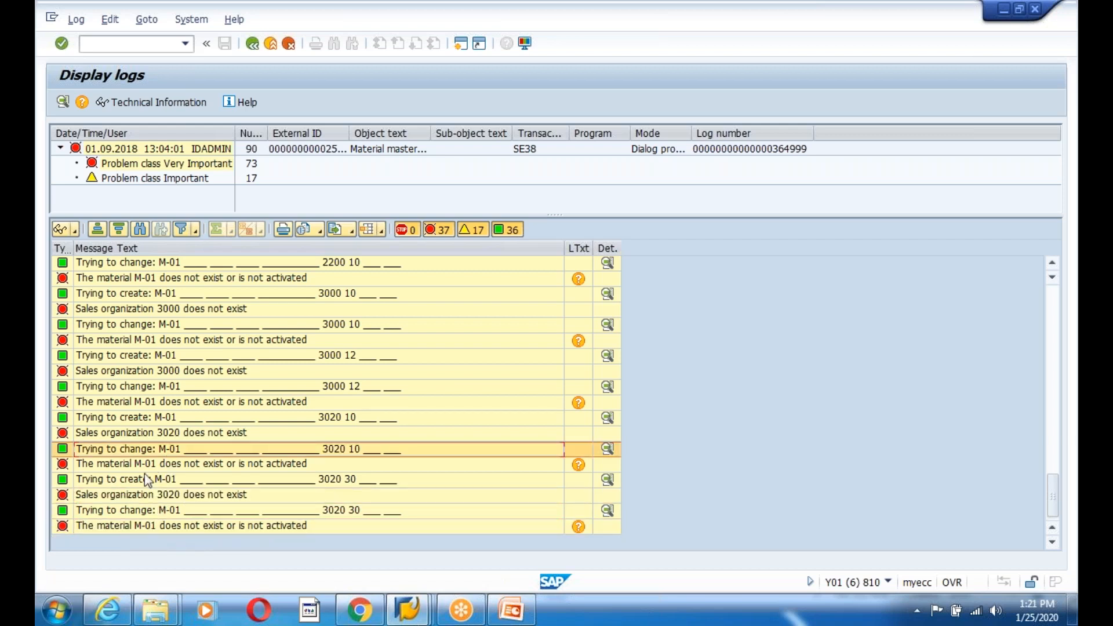
click(149, 465)
click(189, 433)
click(193, 418)
click(193, 387)
scroll(204, 431, up, 8)
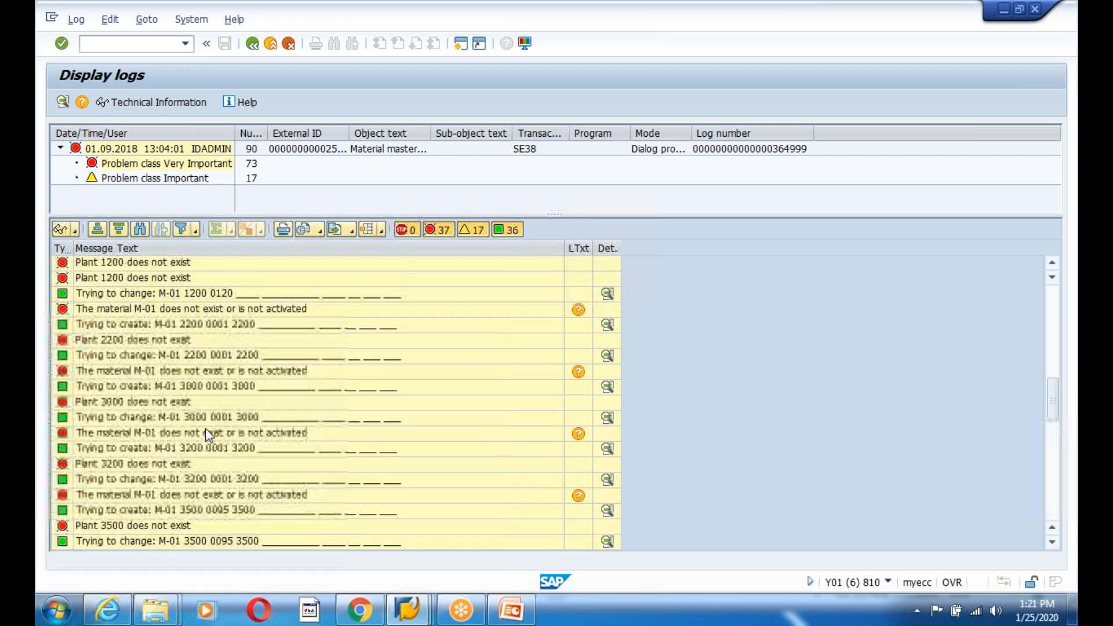
scroll(208, 435, up, 10)
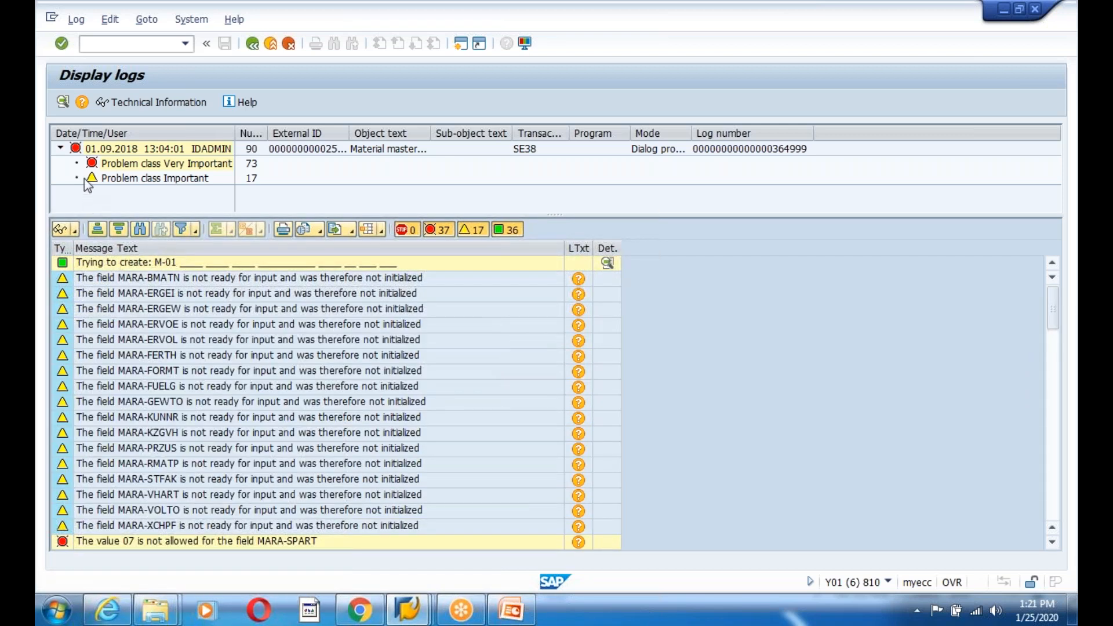
- Filter to Very Important problem messages and view a plant 1200 message's long text
double_click(133, 163)
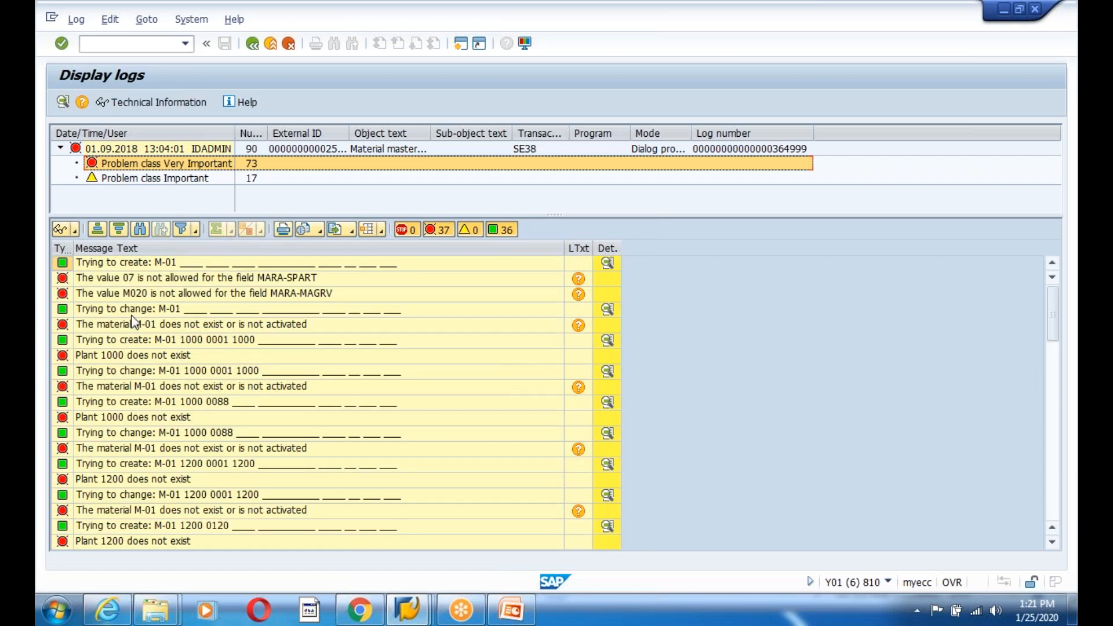
click(128, 279)
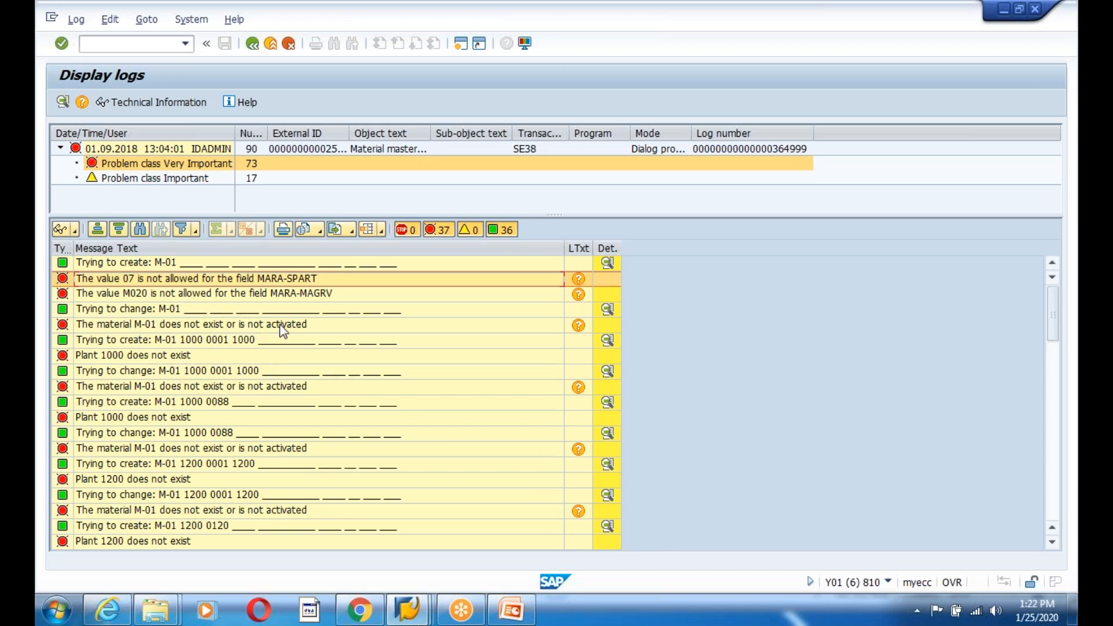
drag(152, 390, 185, 480)
click(198, 387)
click(191, 463)
double_click(186, 493)
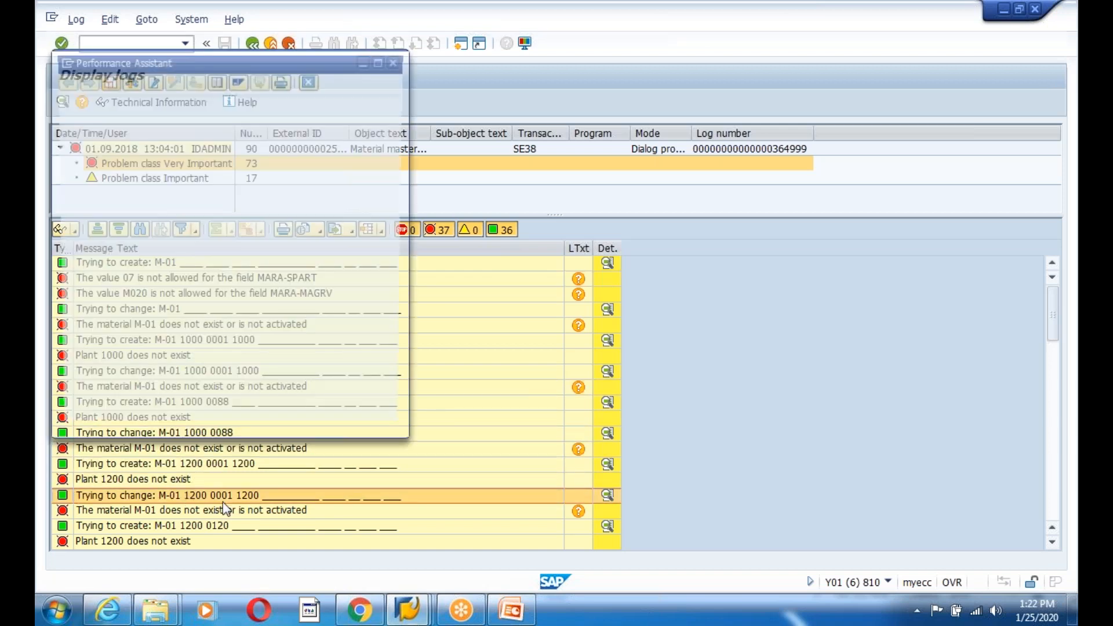
click(396, 62)
click(450, 606)
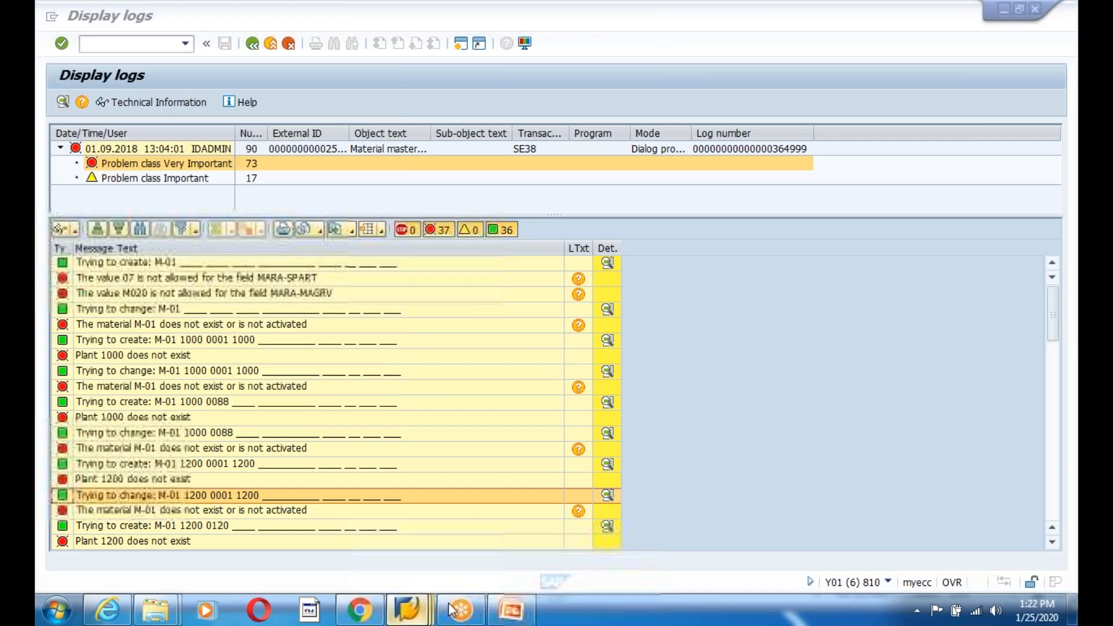
click(200, 525)
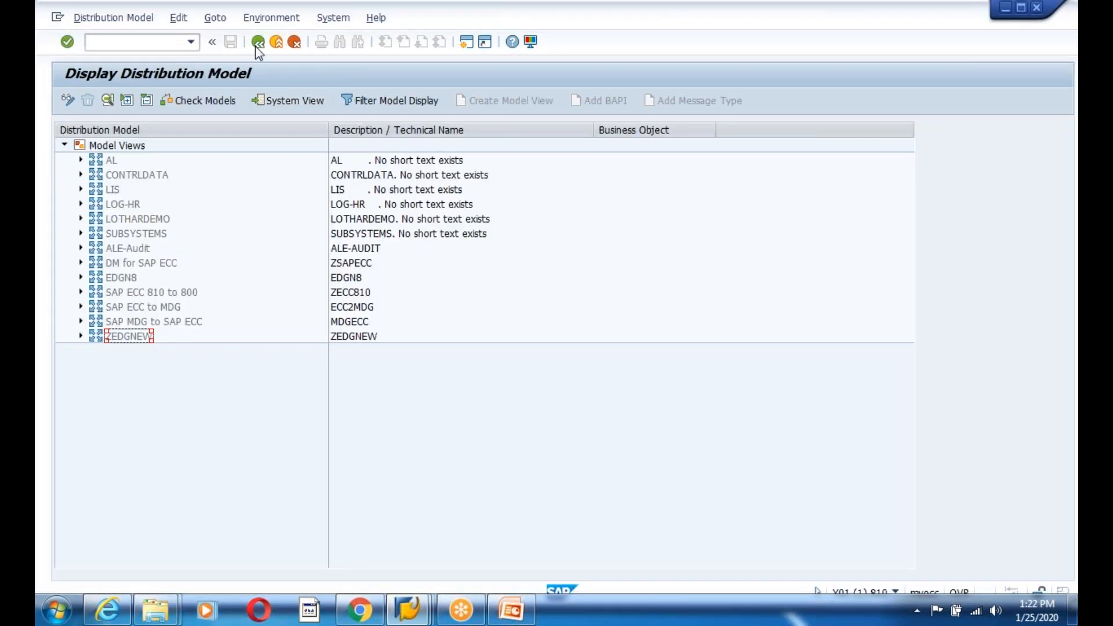
- Start MM01 and enter material number EDGIDOCTEST
click(258, 46)
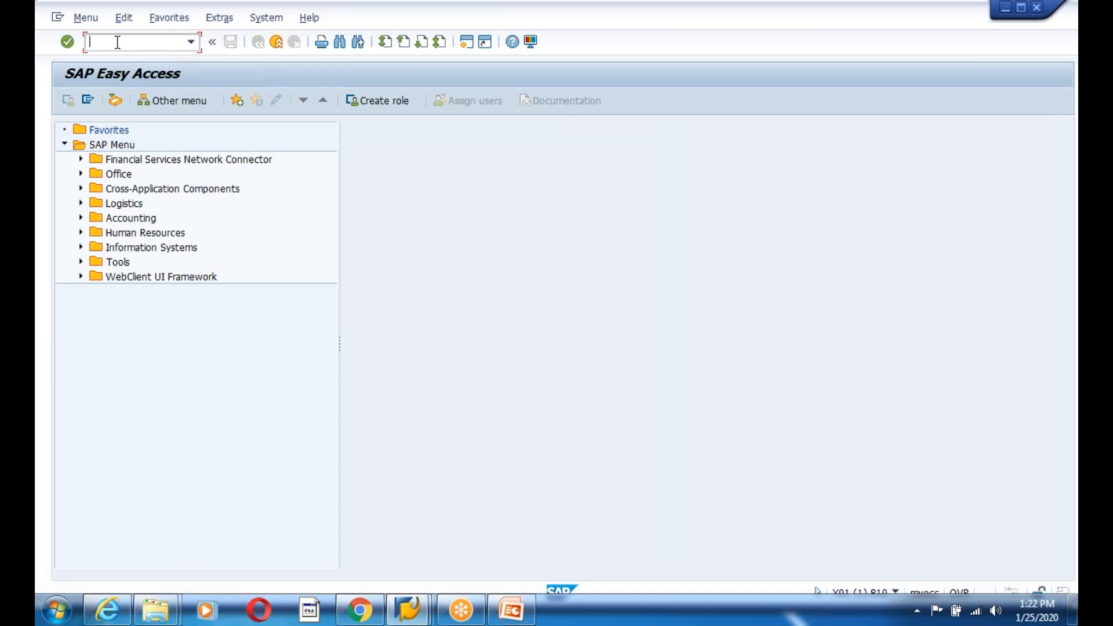
text(mm01)
key(Return)
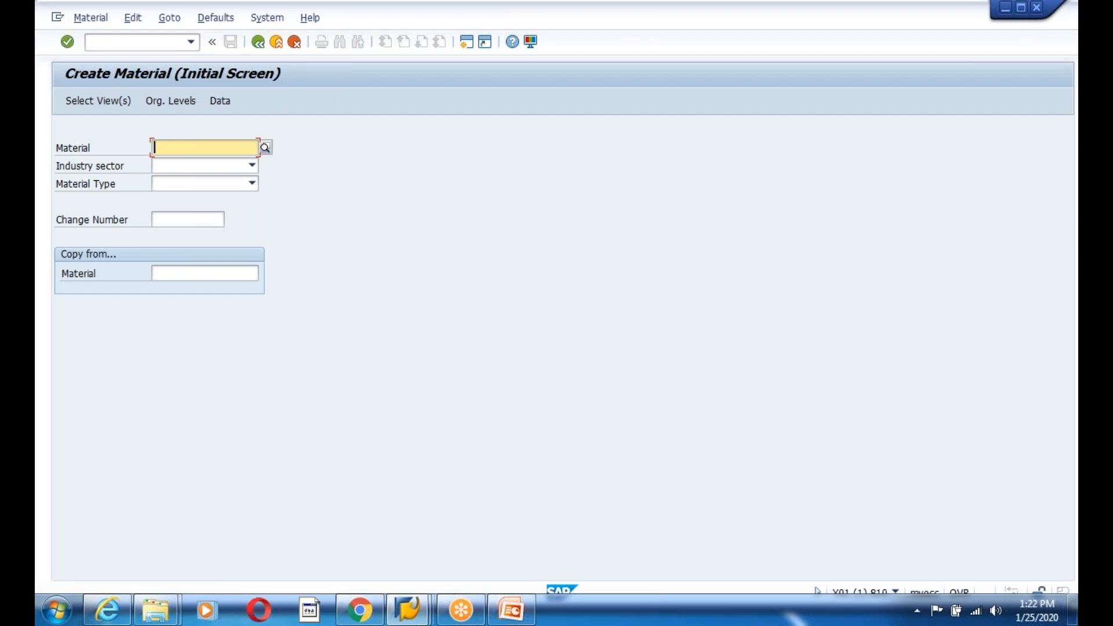
text(EDGIDOCTEST)
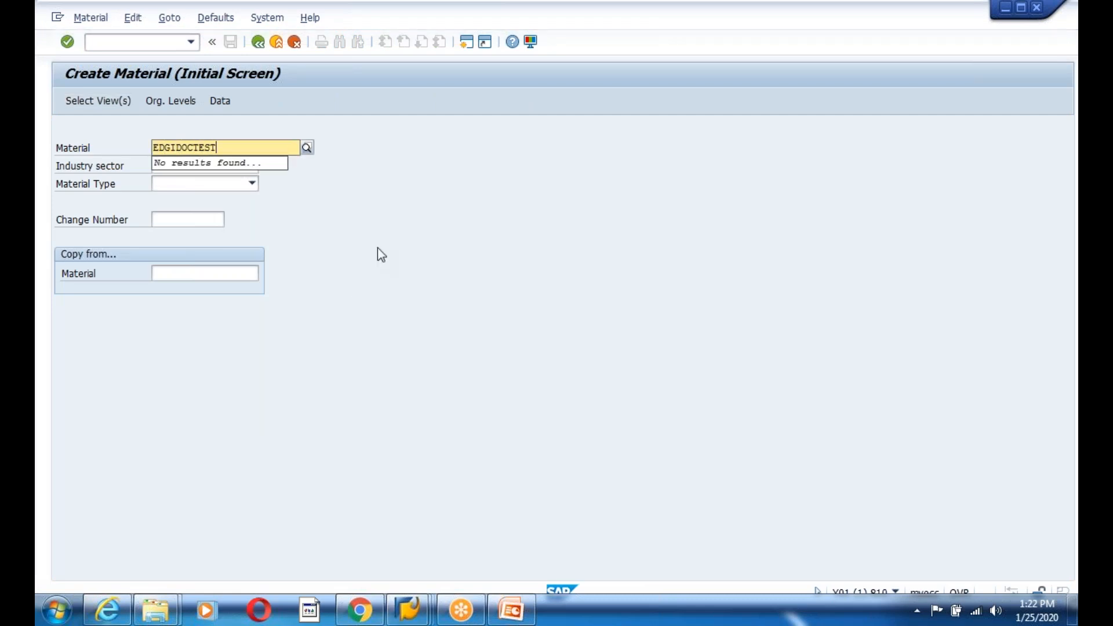
- Choose industry sector Mechanical engineering and material type FERT Finished product
click(220, 167)
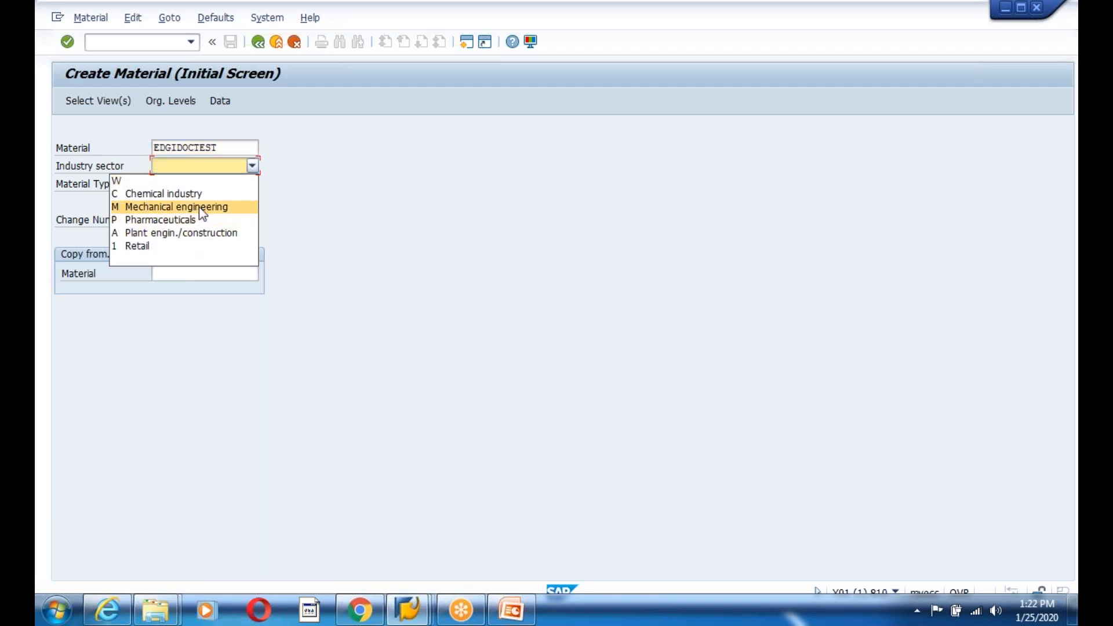
click(201, 208)
click(208, 183)
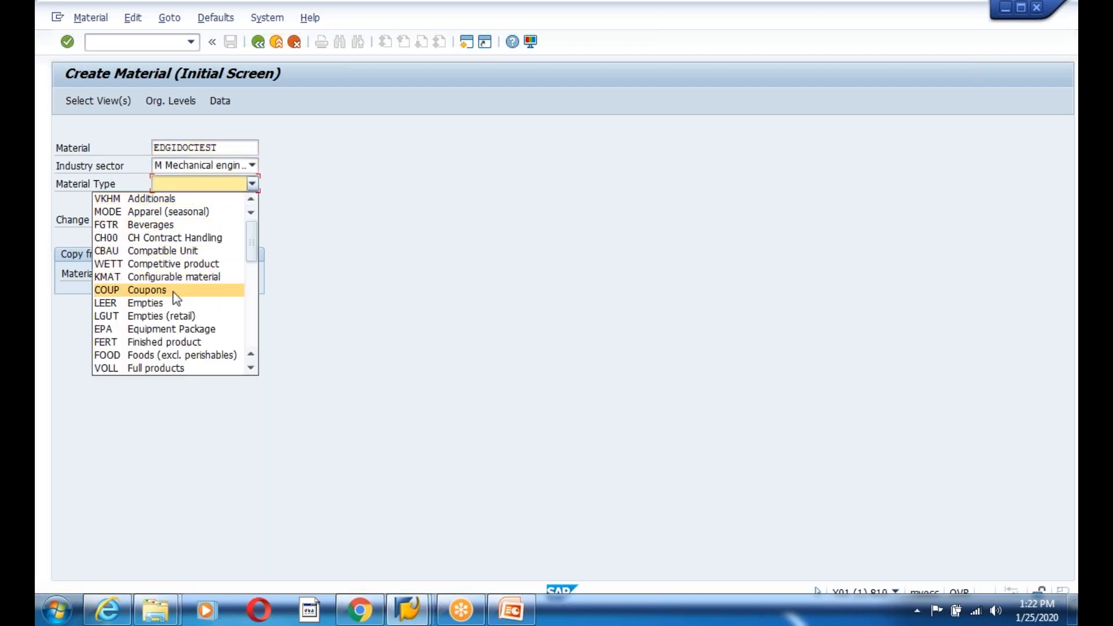
click(154, 344)
- Add Basic Data 2 to the selected views and enter base unit KG
key(Return)
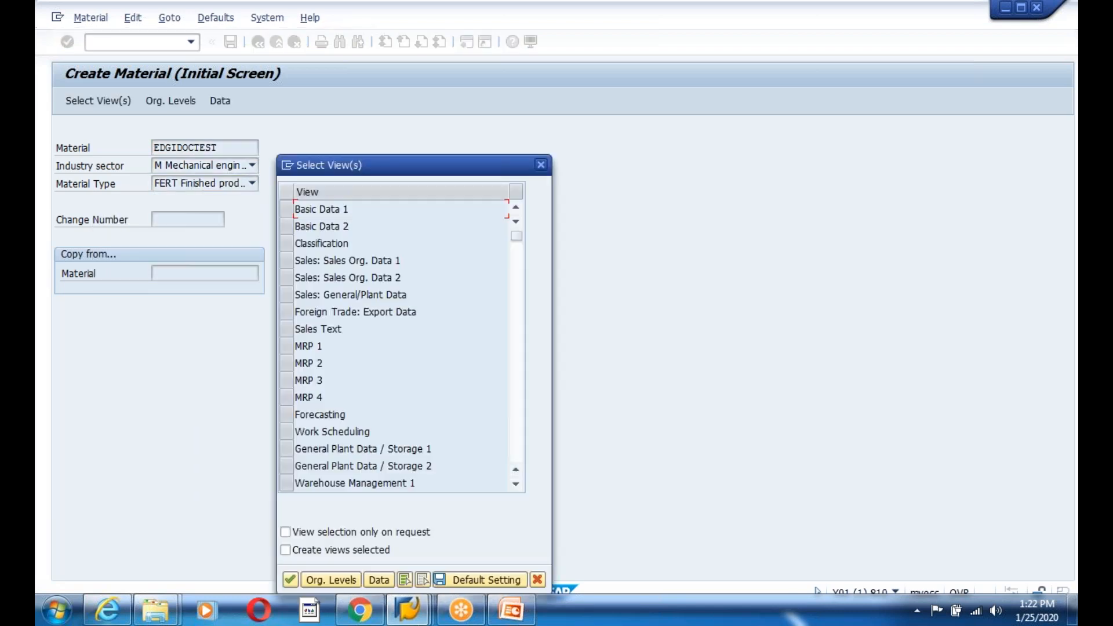
click(284, 227)
key(Return)
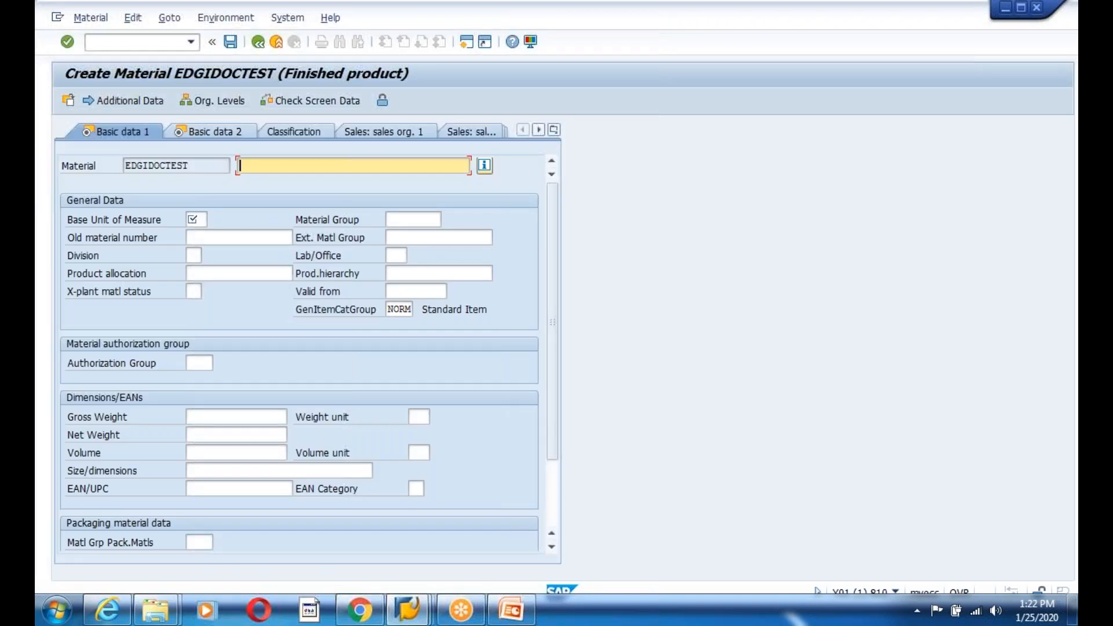
click(200, 221)
click(205, 217)
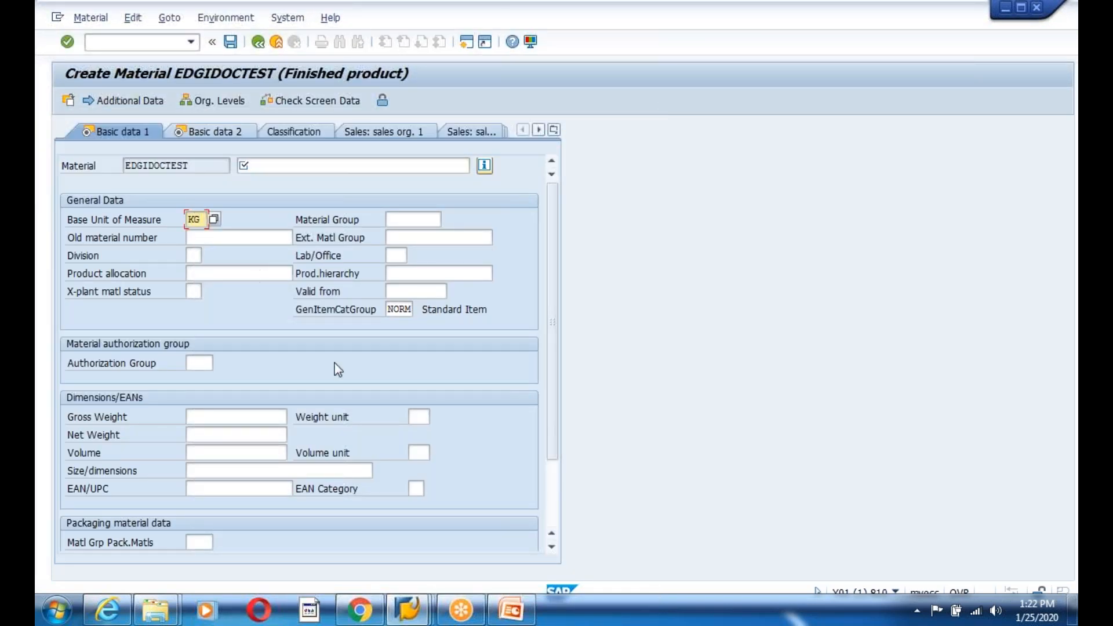
- Enter description 'IDOC TEST Matyerial', gross and net weight 1, weight unit KG
click(257, 167)
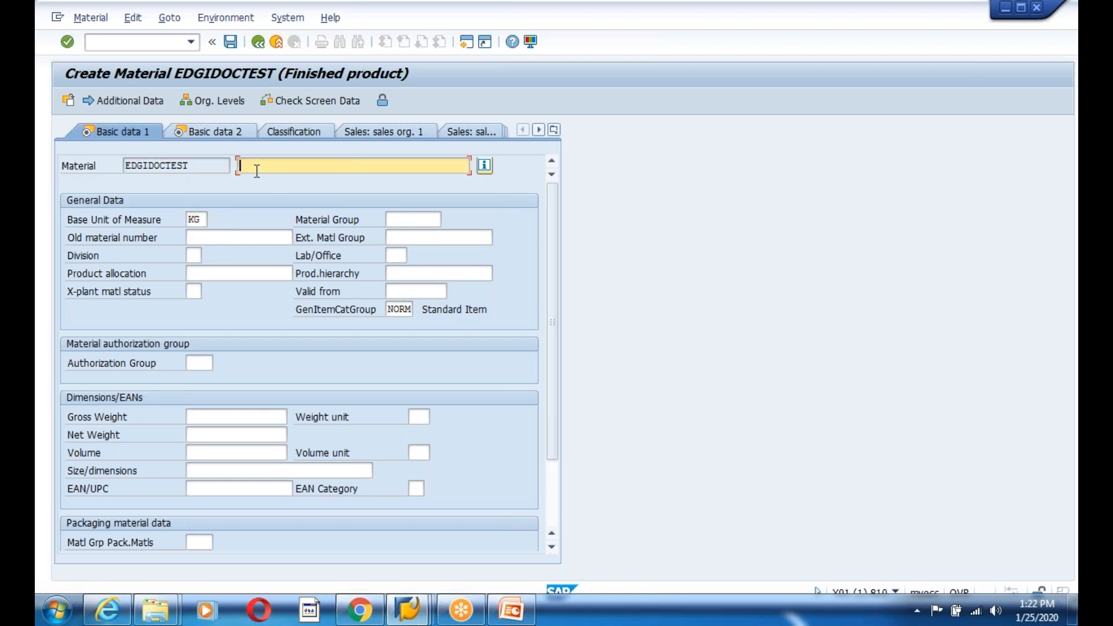
text(IDOC TEST Matyerial)
click(212, 417)
text(1)
click(212, 435)
text(1)
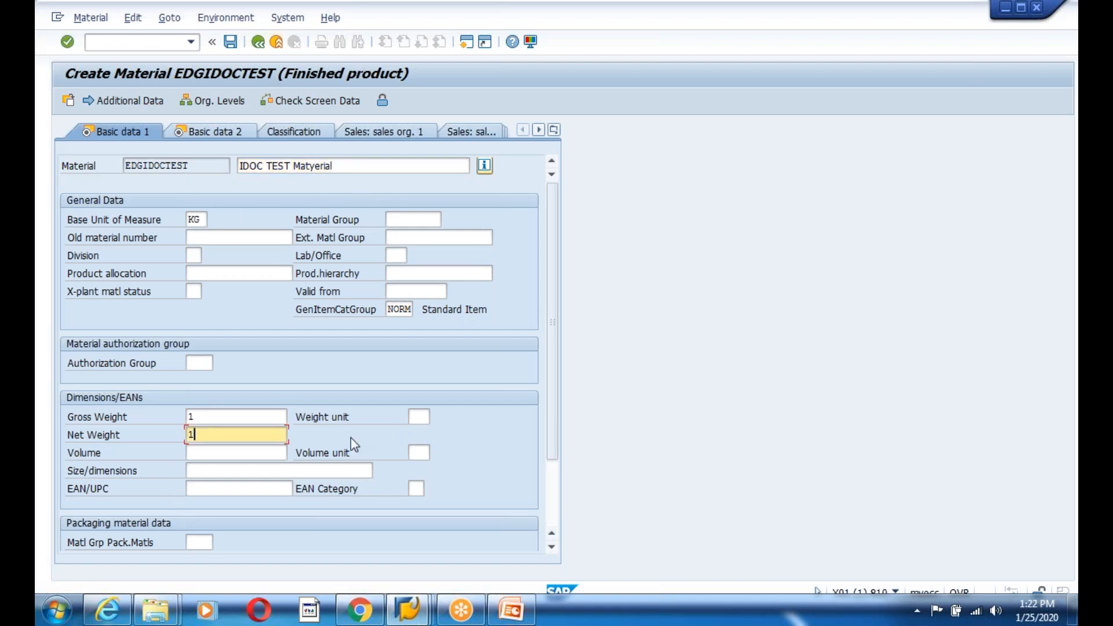
click(415, 417)
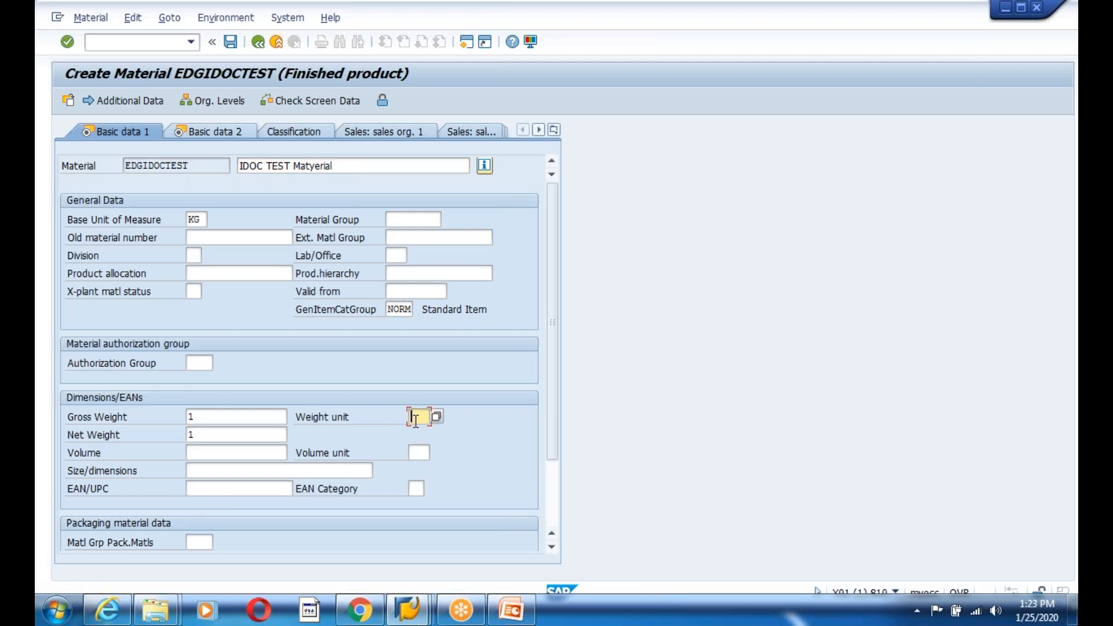
text(KG)
key(Return)
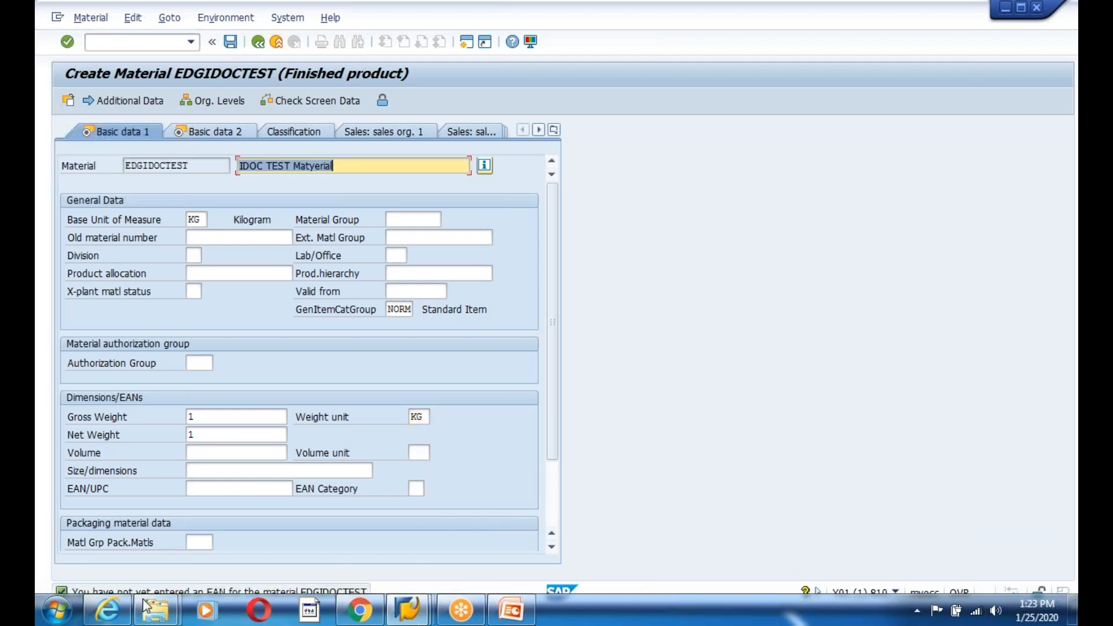
- Save the new material EDGIDOCTEST
drag(548, 433, 551, 497)
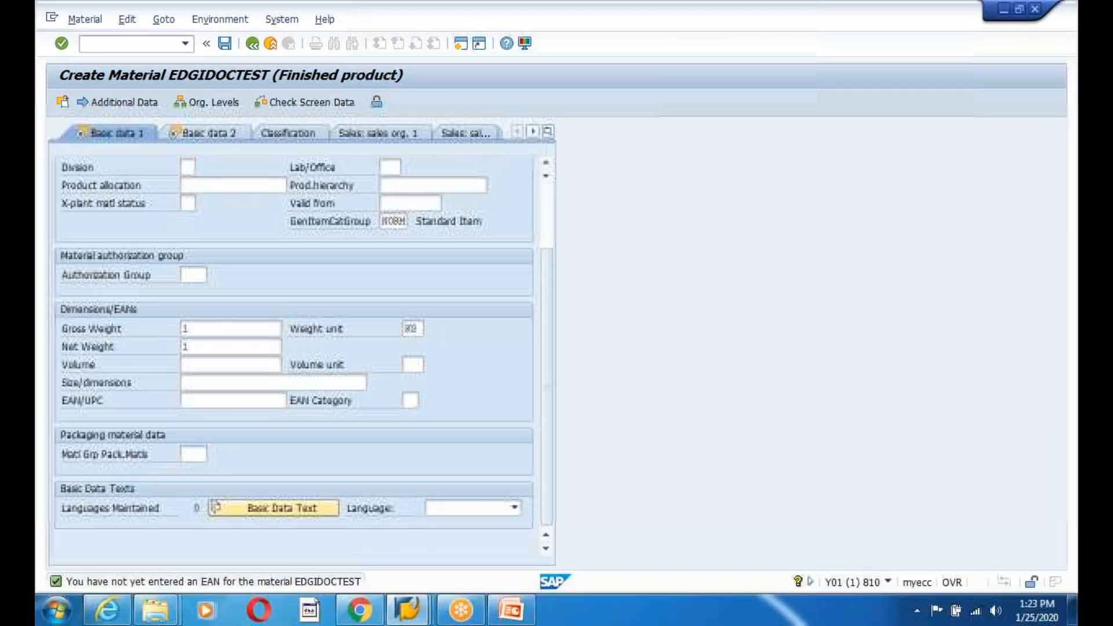
mouse_move(123, 599)
key(Return)
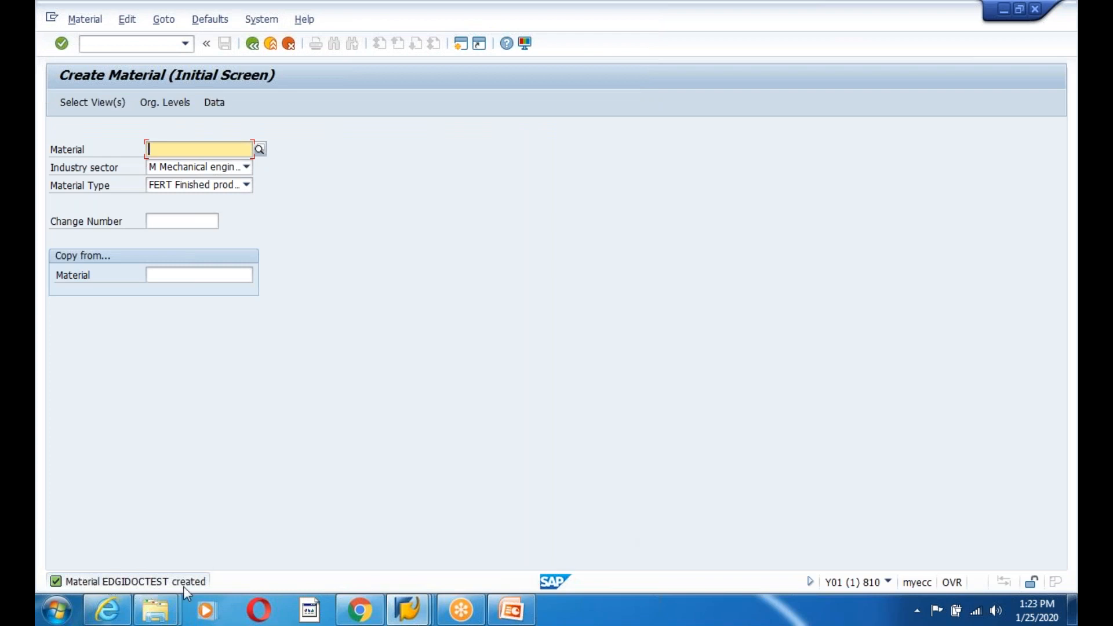
- Start BD10 and select material EDGIDOCTEST from the suggestions
click(252, 43)
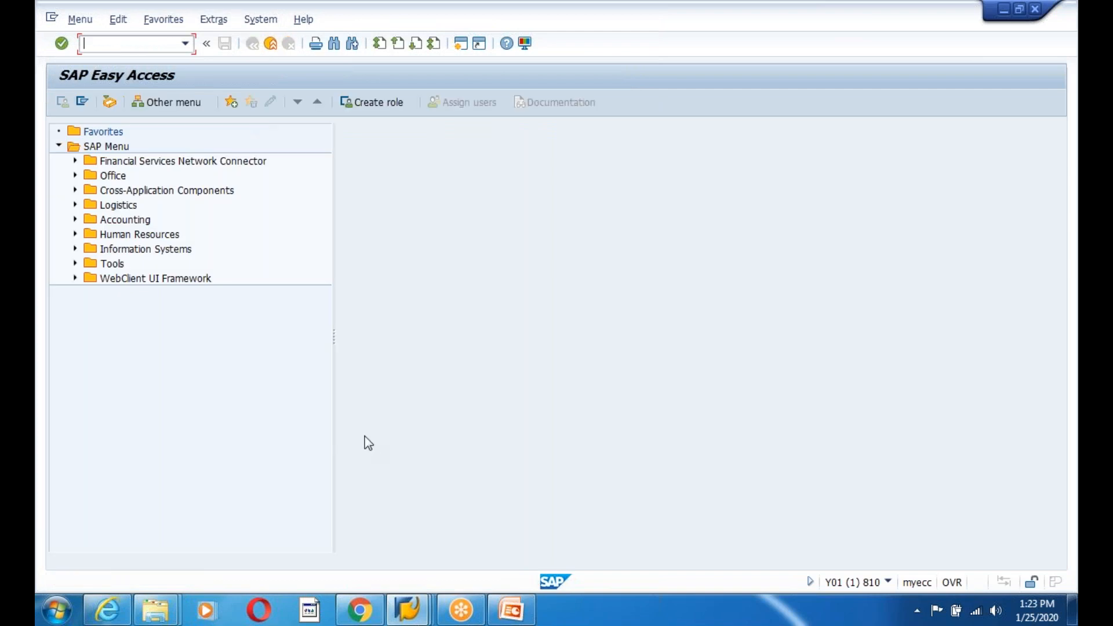
text(bd10)
key(Return)
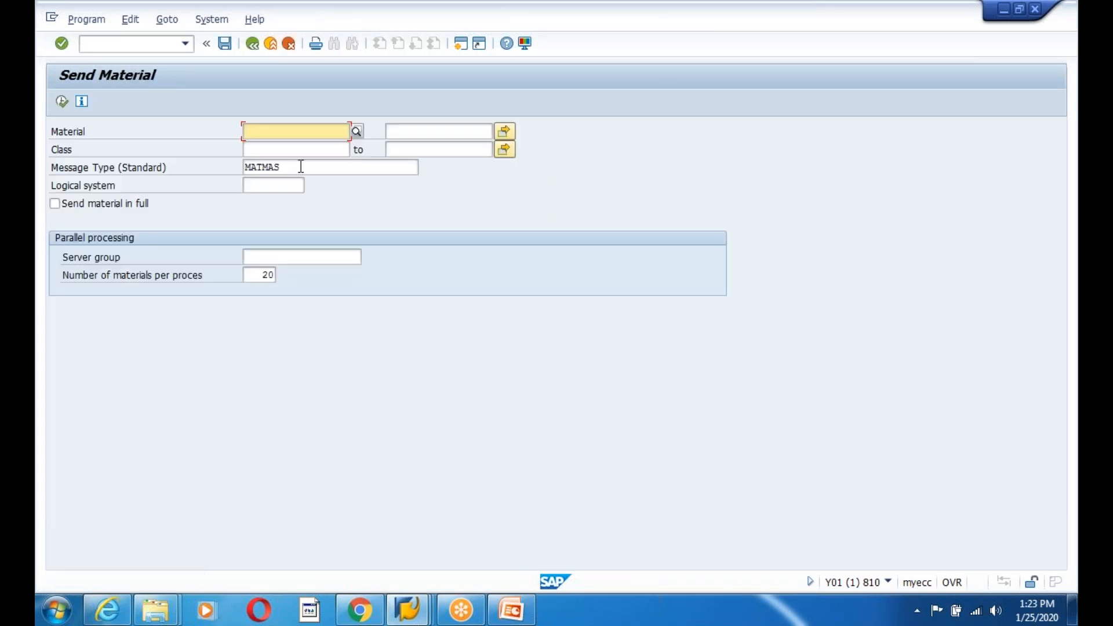
text(EDIGI)
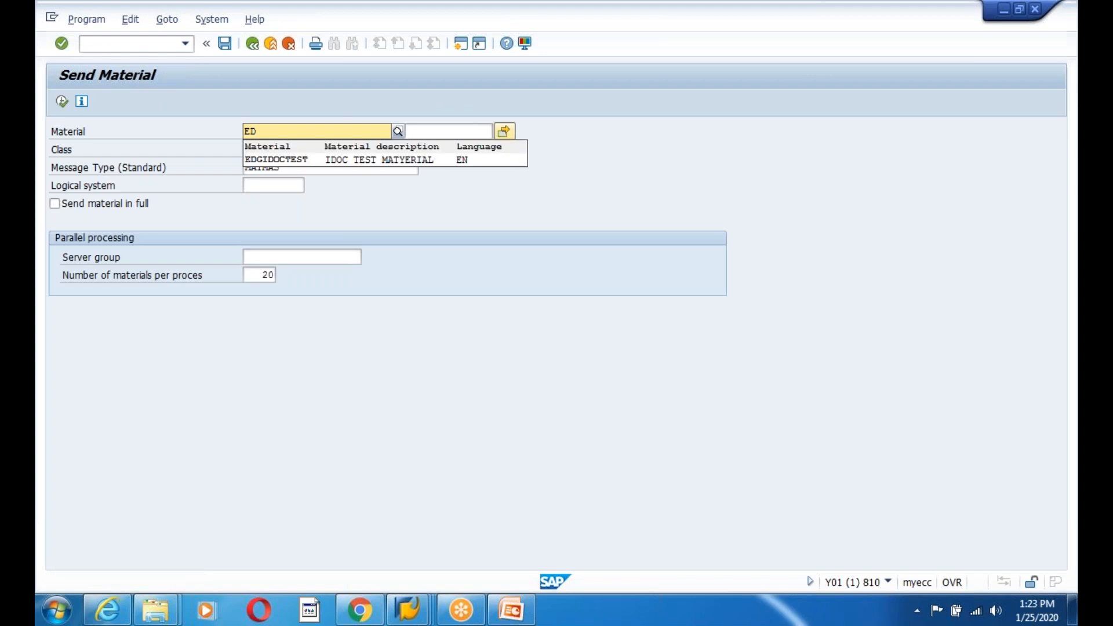
key(BackSpace)
key(BackSpace)
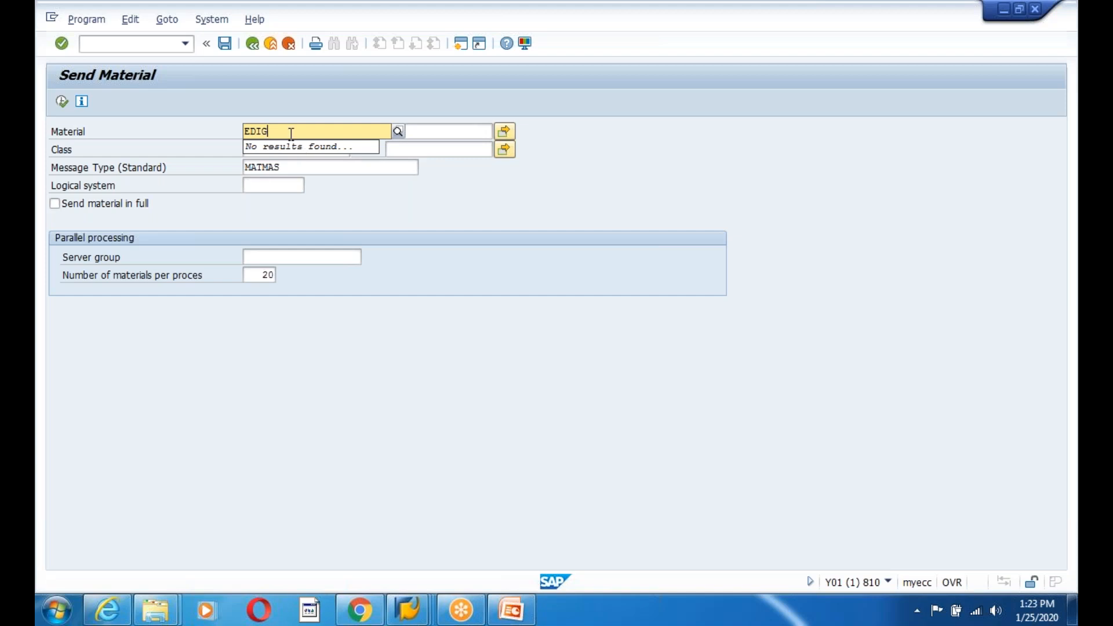
click(403, 262)
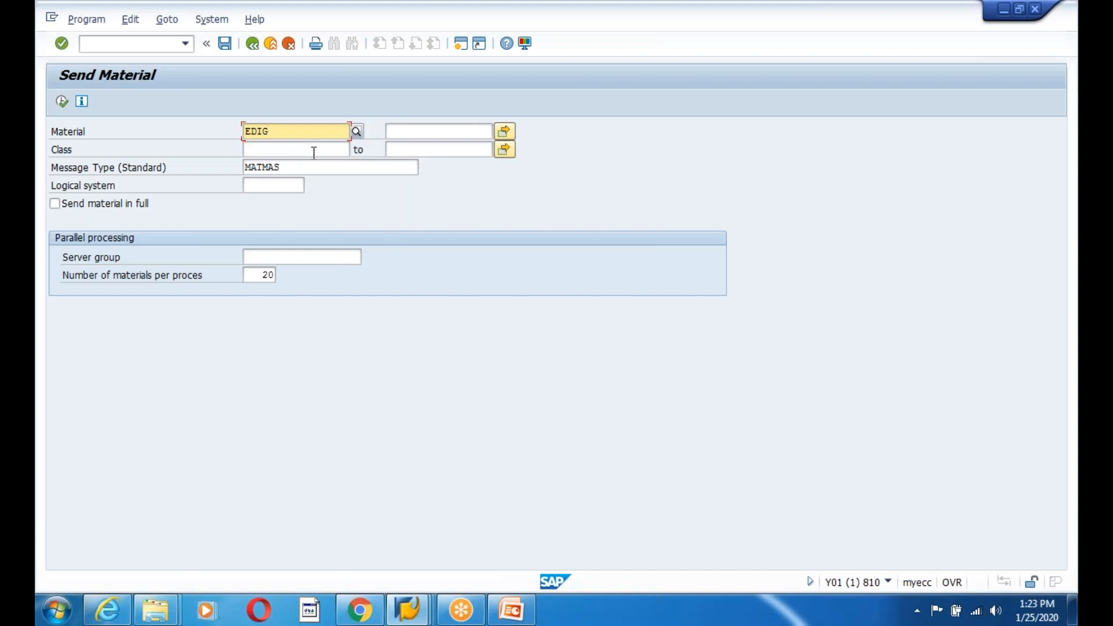
key(BackSpace)
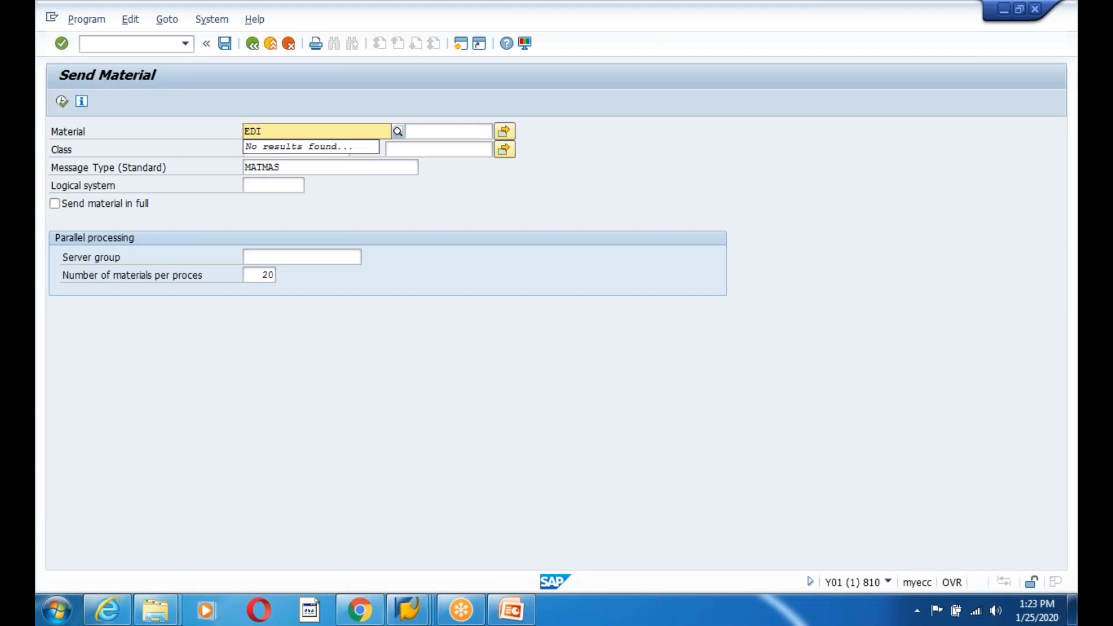
key(Down)
key(Return)
- Send it to logical system ZIFFU810 and acknowledge the IDoc set-up message
click(273, 185)
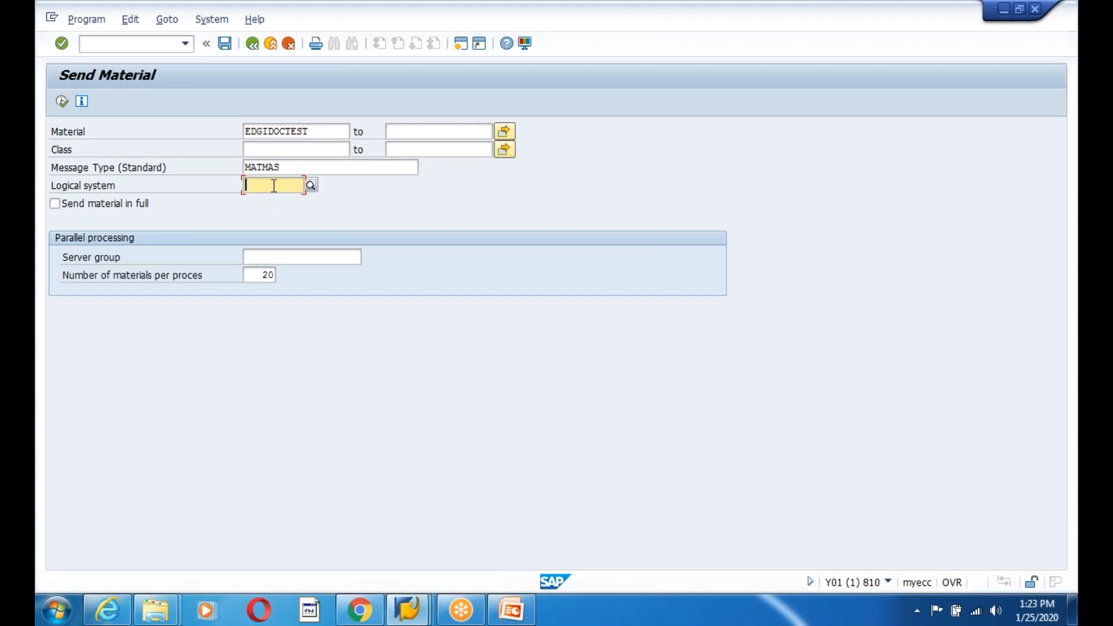
click(269, 200)
click(62, 101)
key(Return)
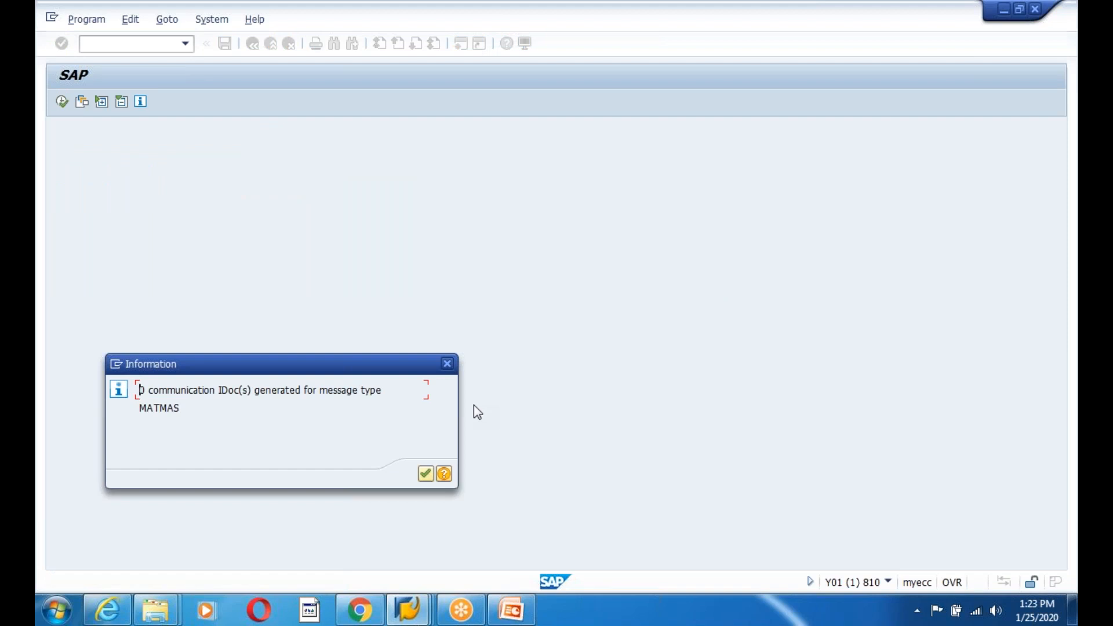
- Close the Send Material session, confirming the log off
key(Return)
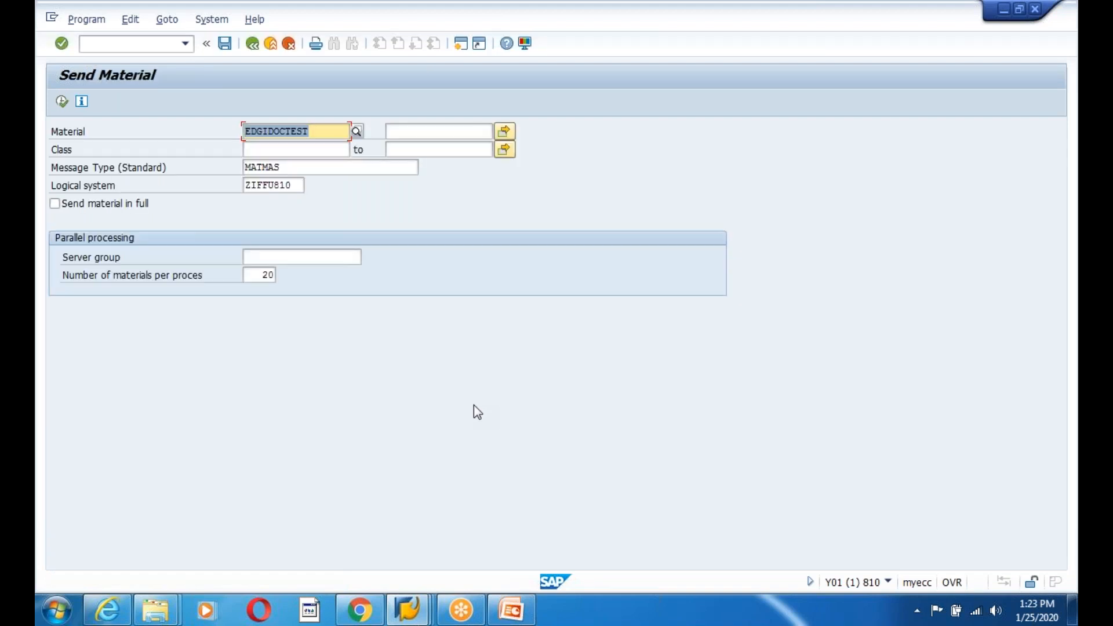
double_click(314, 20)
drag(311, 45, 273, 123)
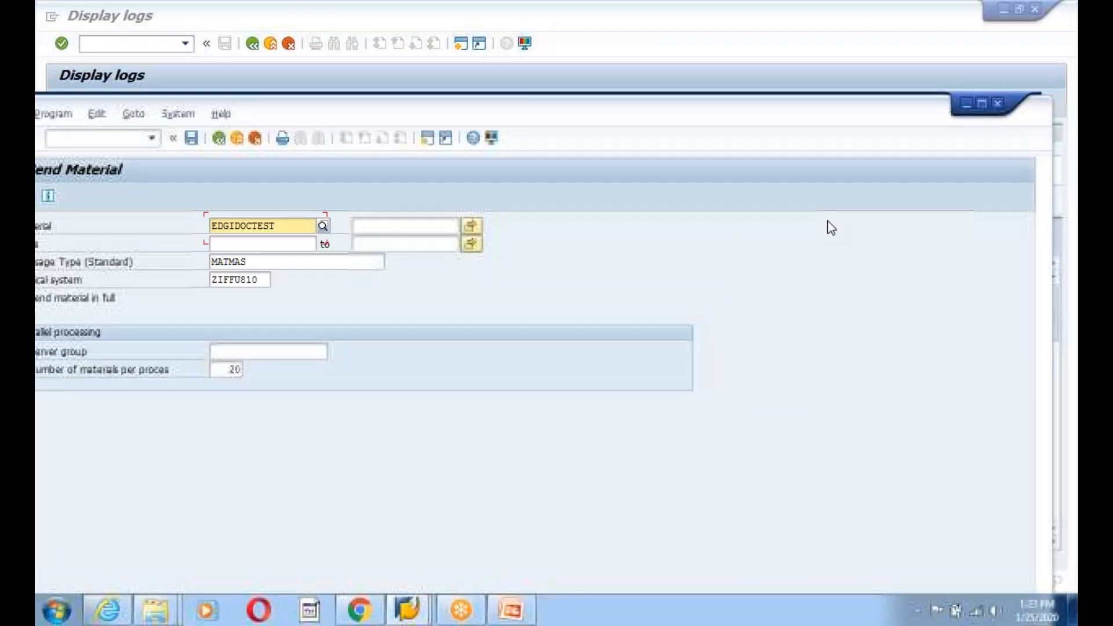
click(997, 105)
click(168, 395)
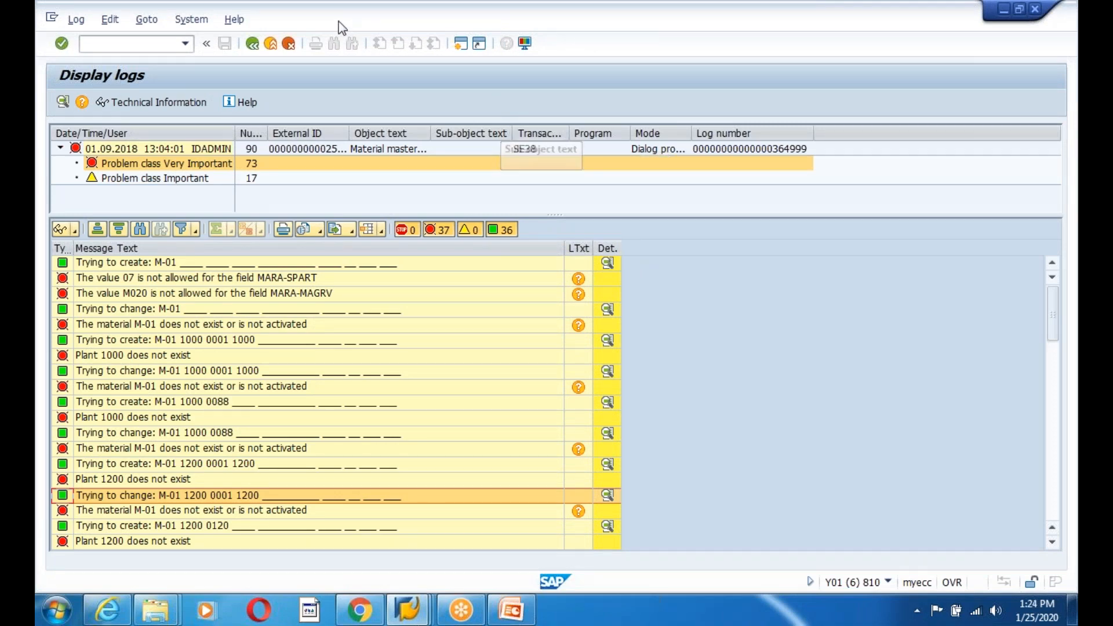
- Close the Display logs window
double_click(319, 20)
double_click(317, 19)
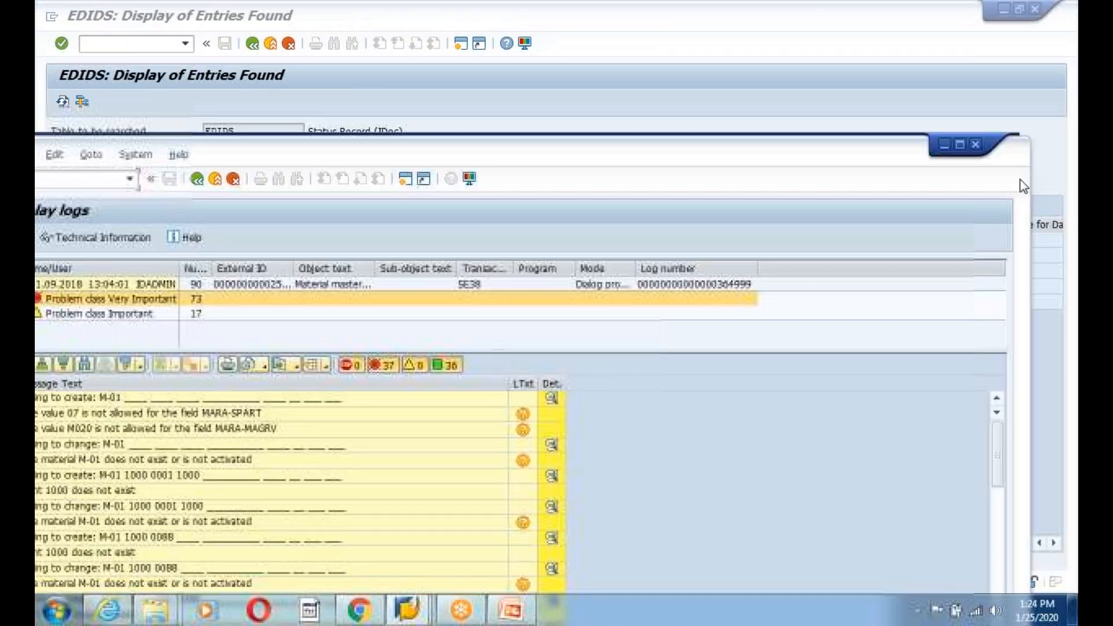
click(982, 144)
- Close the leftover EDIDS window and end the IDoc Display session
double_click(315, 22)
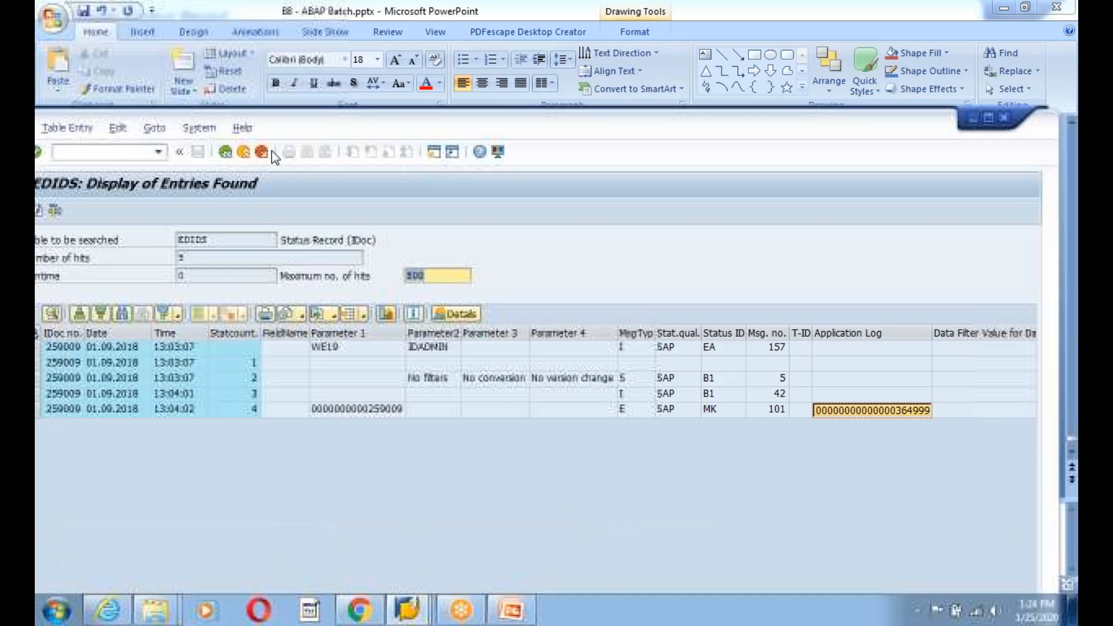
click(993, 158)
mouse_move(407, 609)
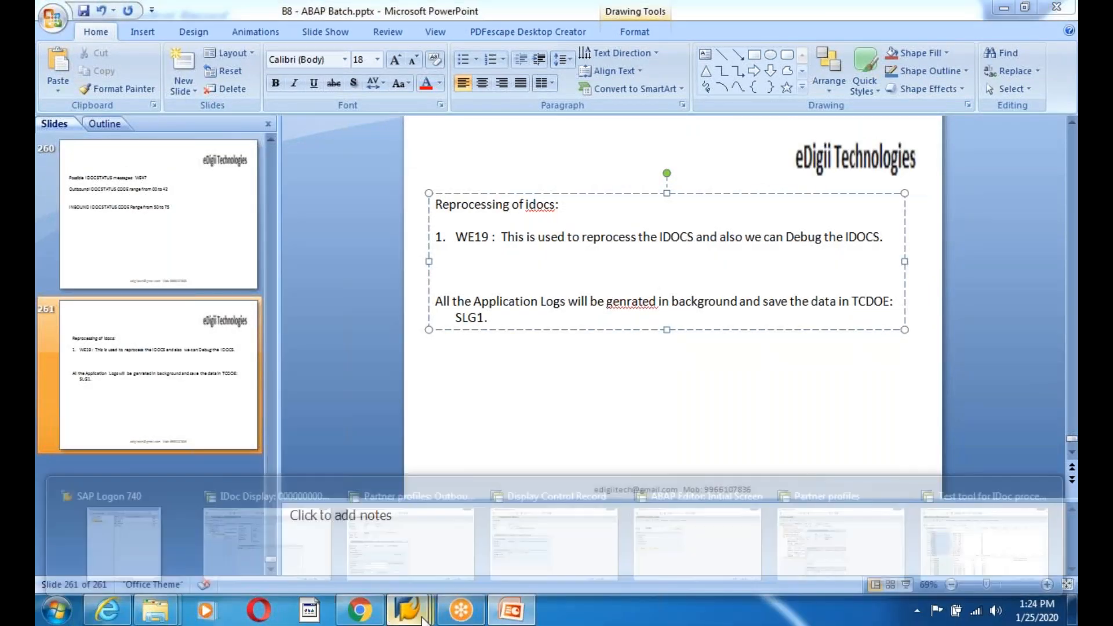
click(235, 512)
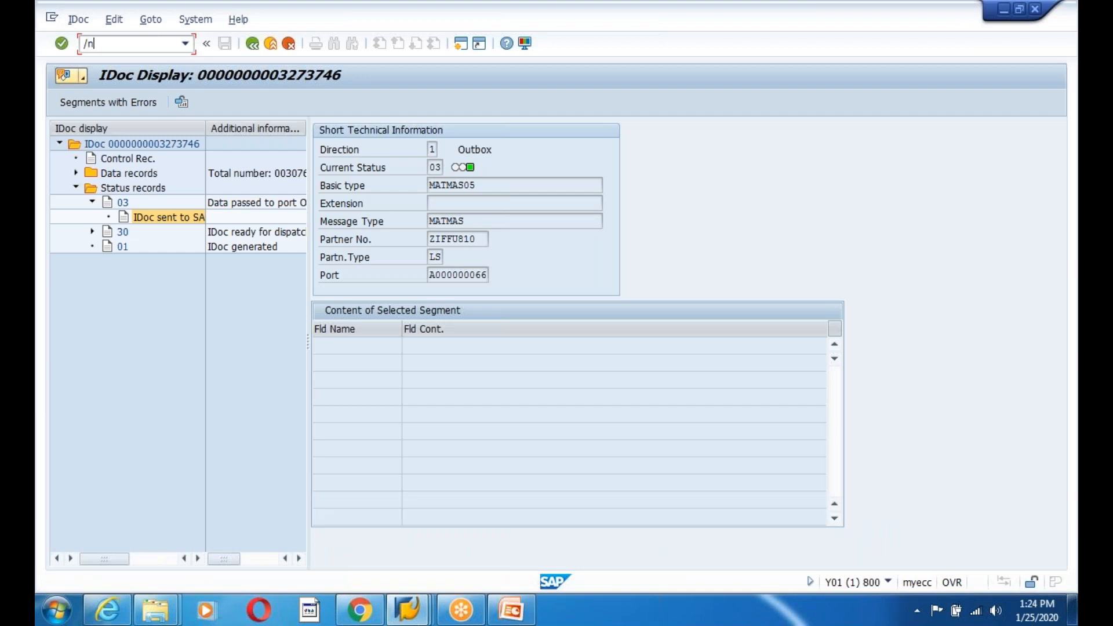
key(Return)
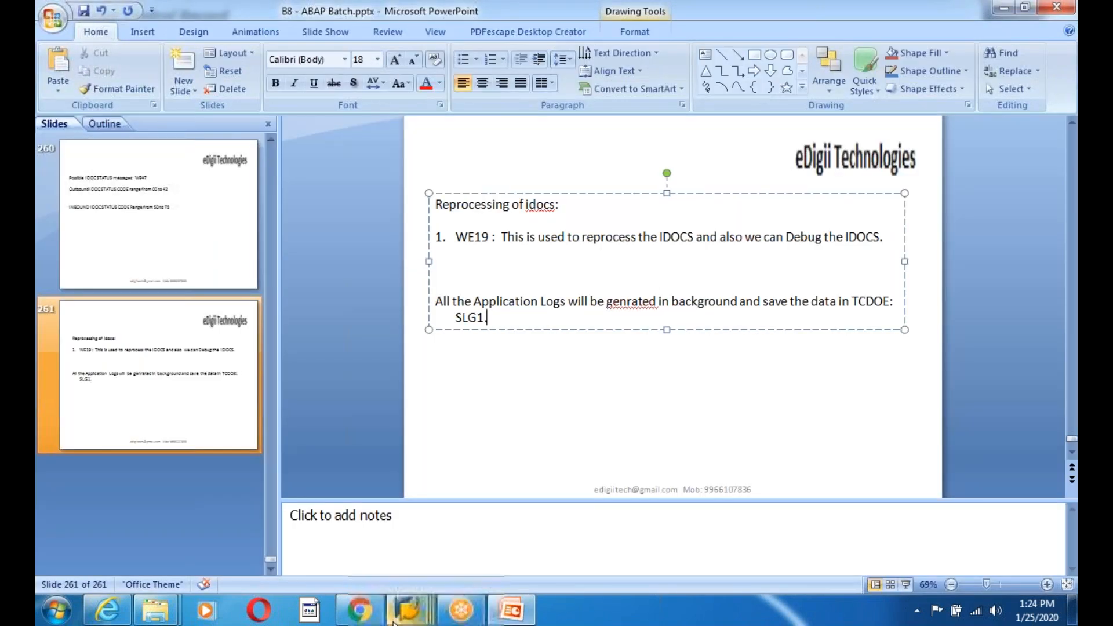
- End the Display Control Record session with /nex and start a new logon to Y01
mouse_move(402, 616)
click(336, 522)
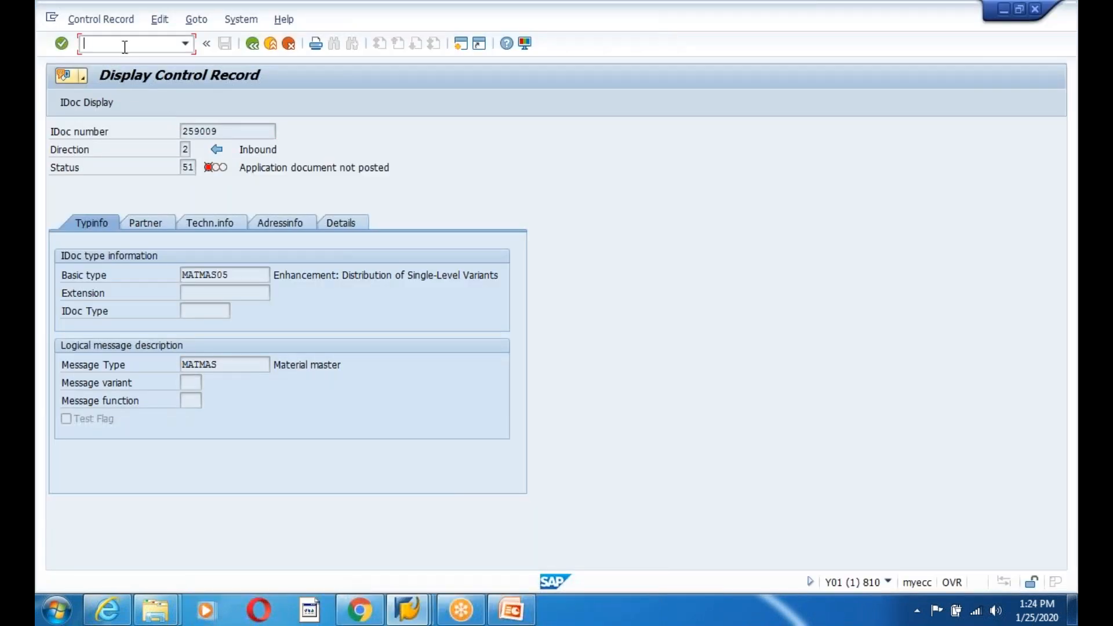
text(/nex)
key(Return)
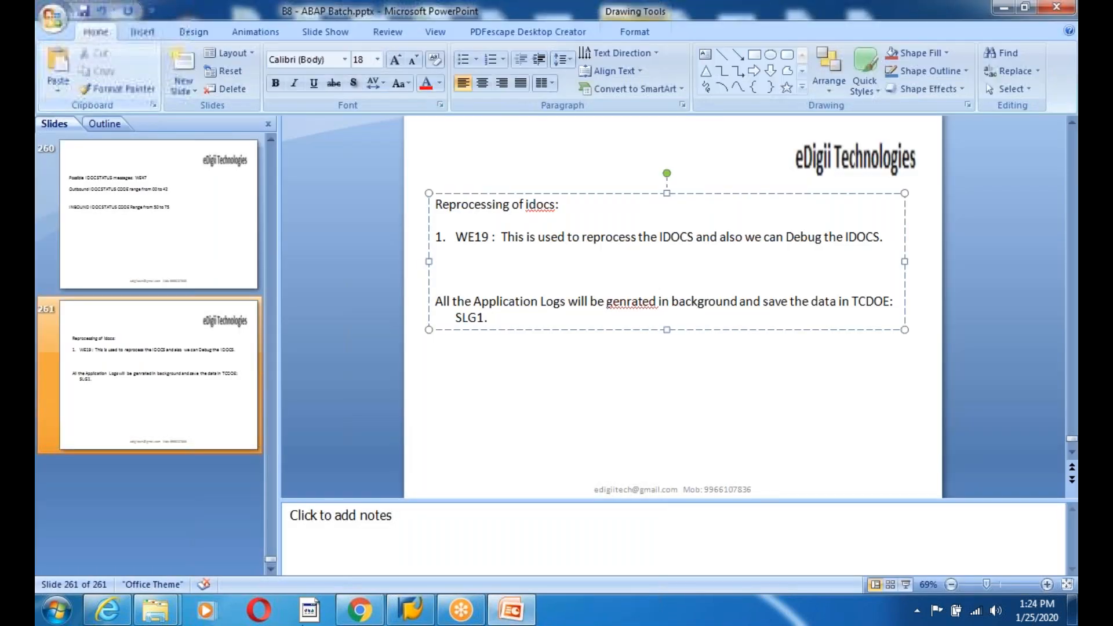
click(424, 609)
double_click(456, 168)
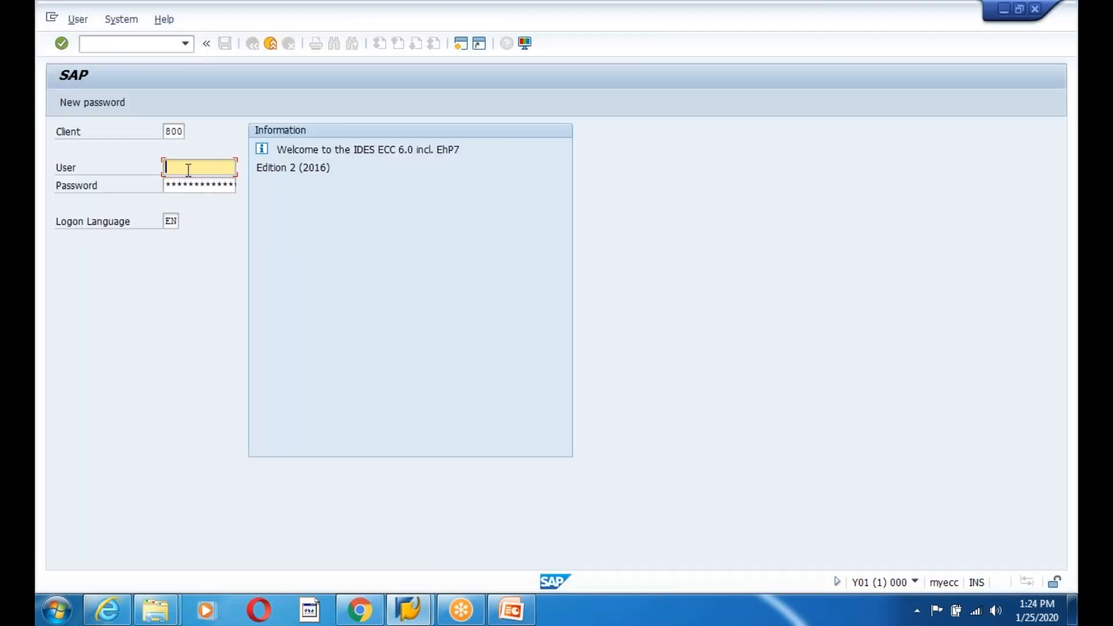
- Log on to client 800 with the stored user and continue past the multiple-logon notice
text(sap)
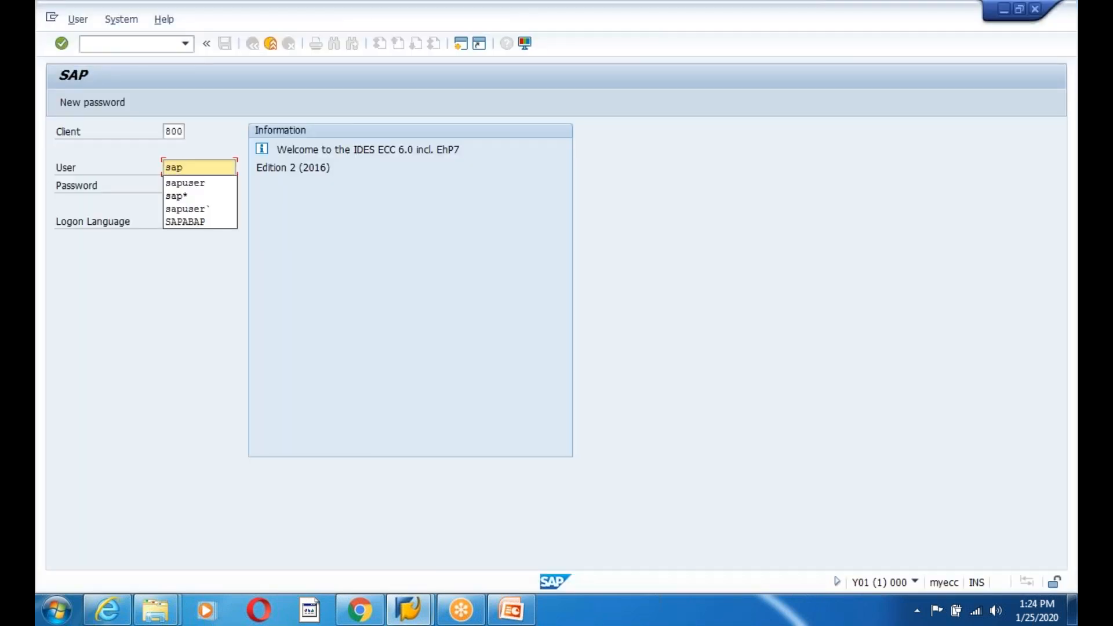
key(Down)
key(Return)
key(Tab)
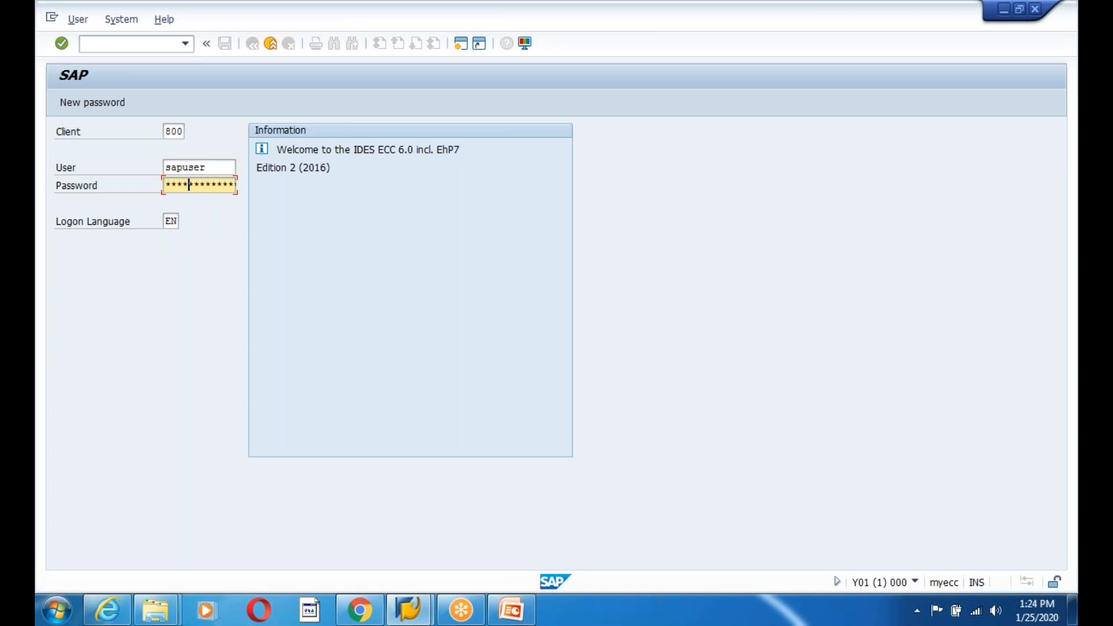
key(Return)
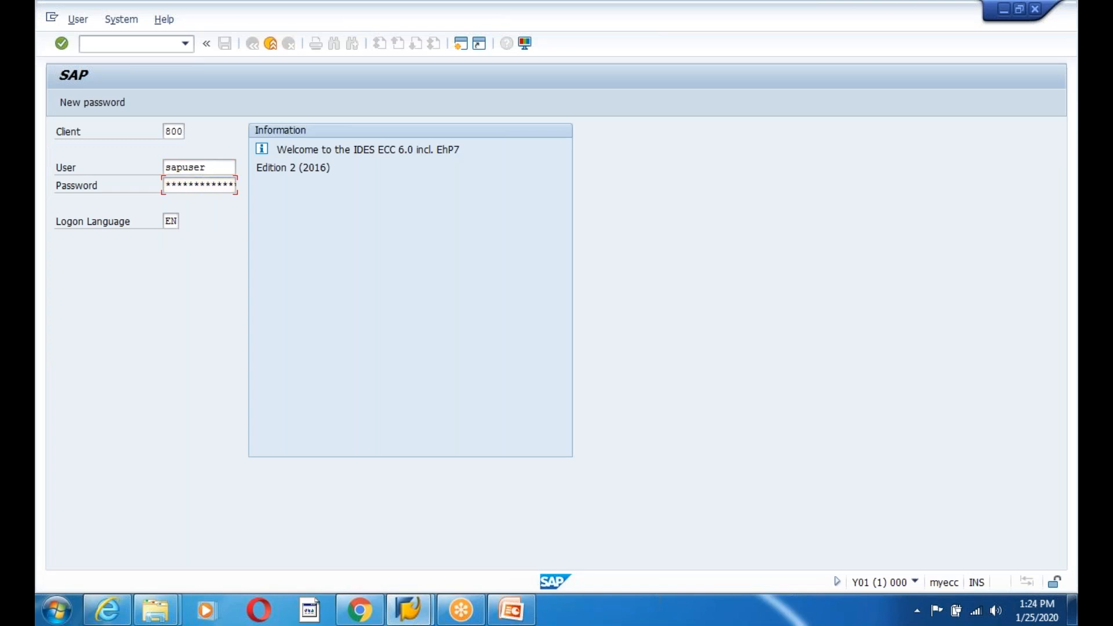
key(Return)
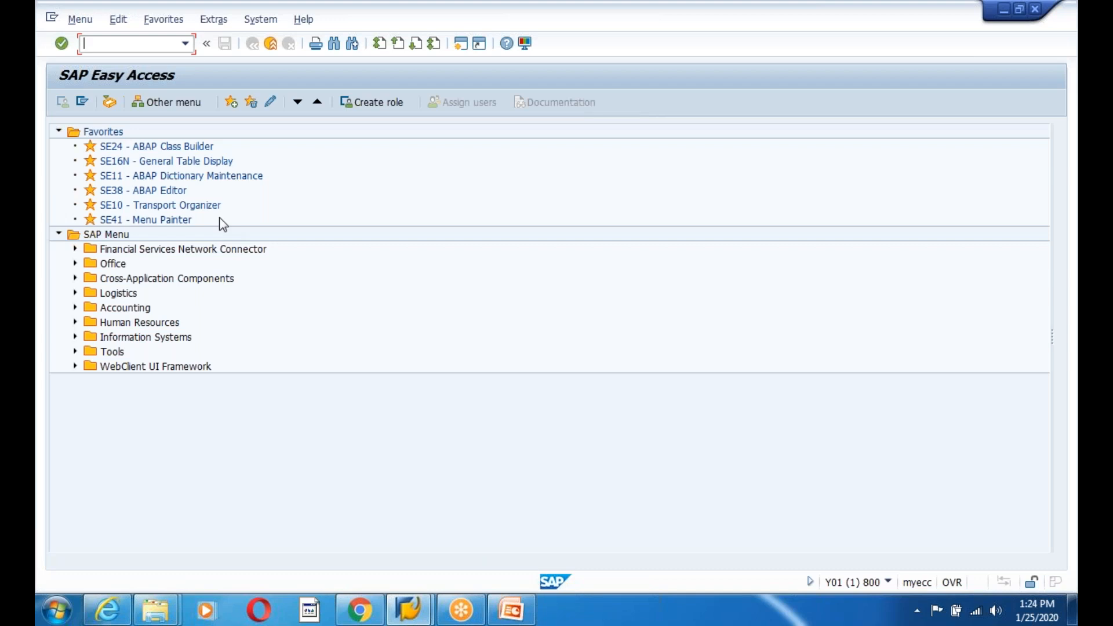
- Start material creation for EDIGIIIDOCTEST1 with industry sector Mechanical Engineering
text(1)
key(Return)
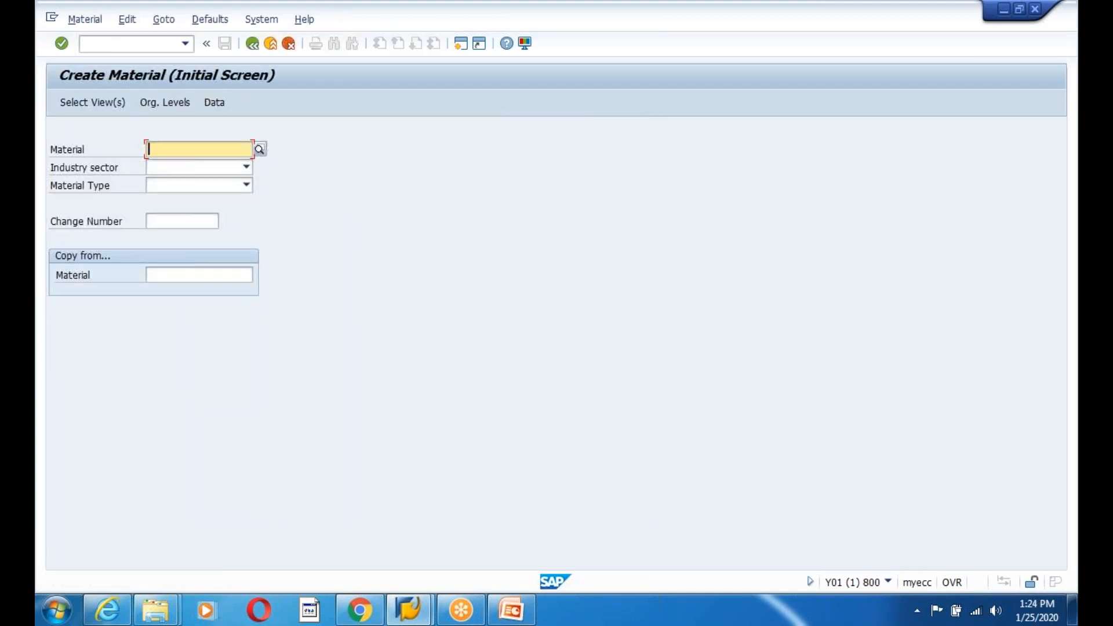
text(EDIGI)
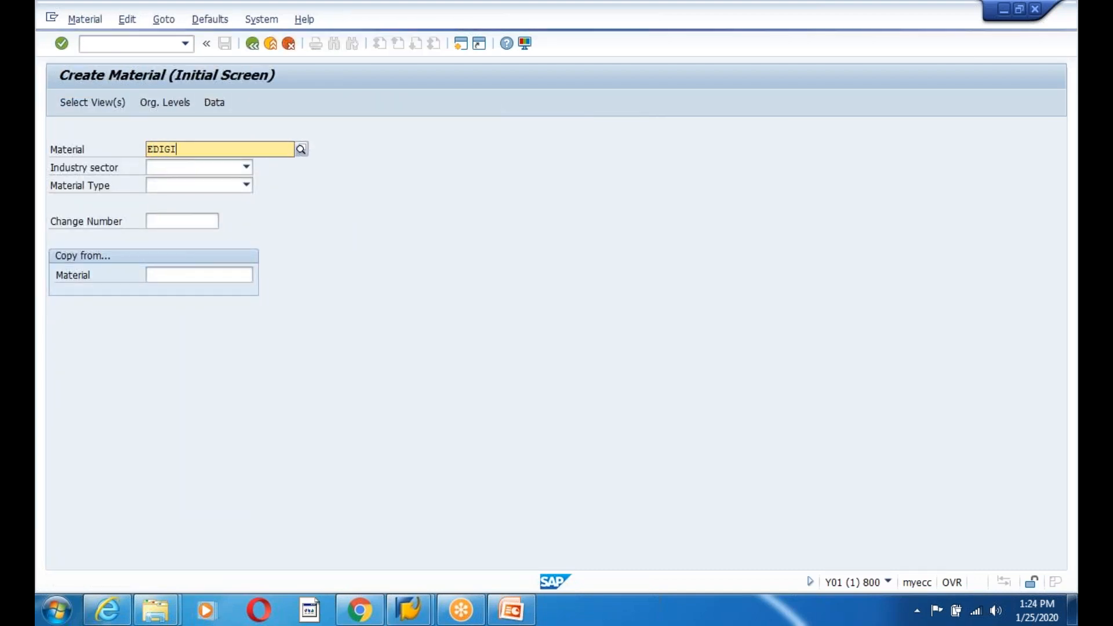
text(IIDOC)
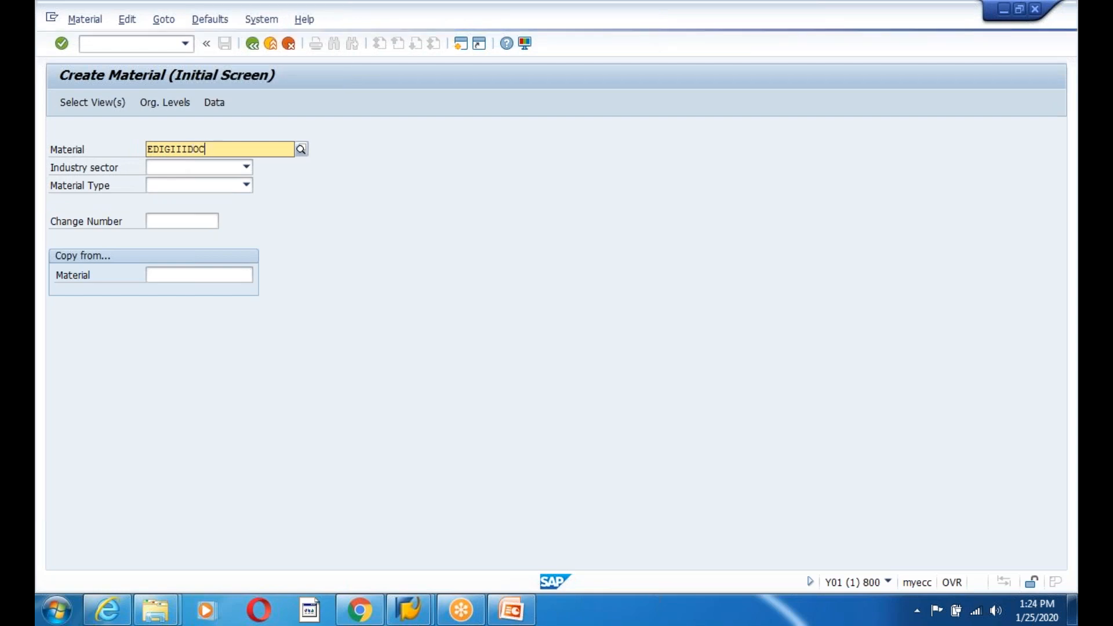
text(TEST1)
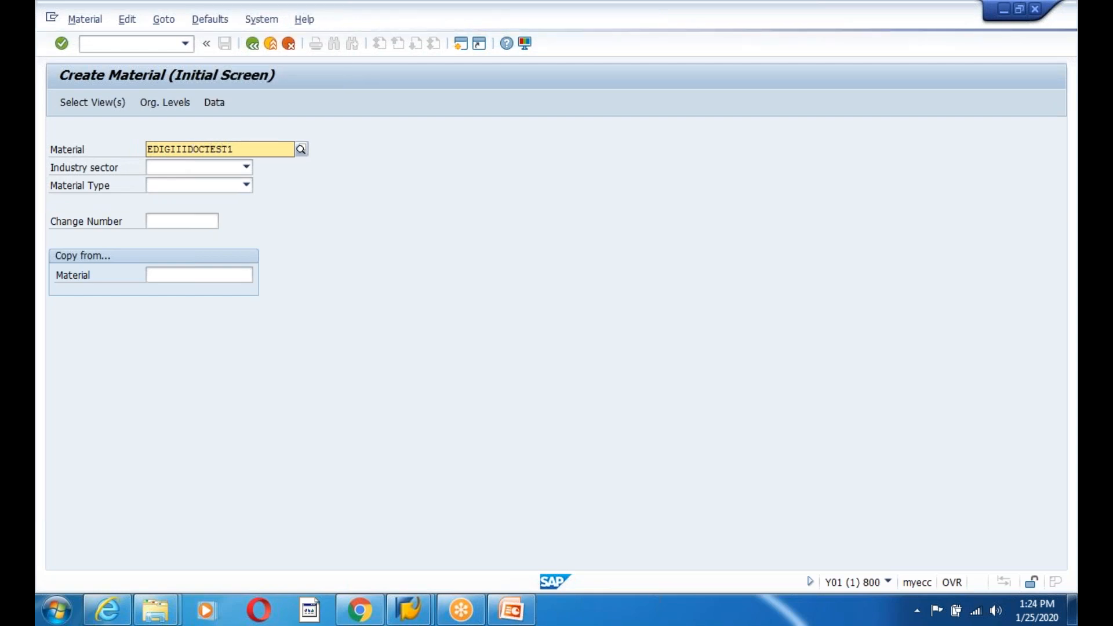
click(186, 167)
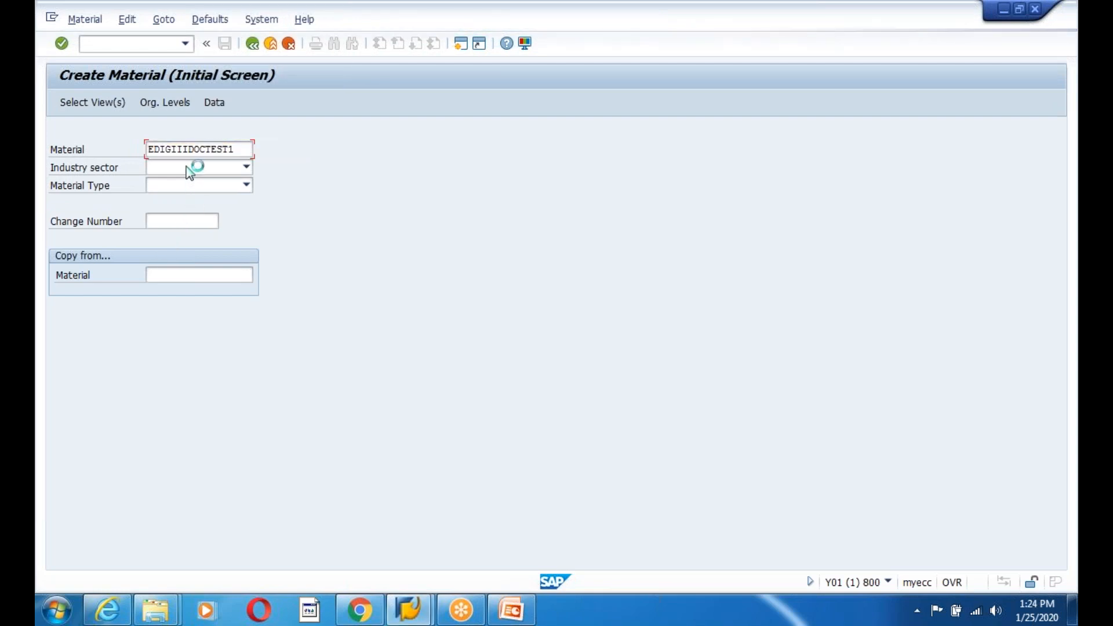
click(245, 167)
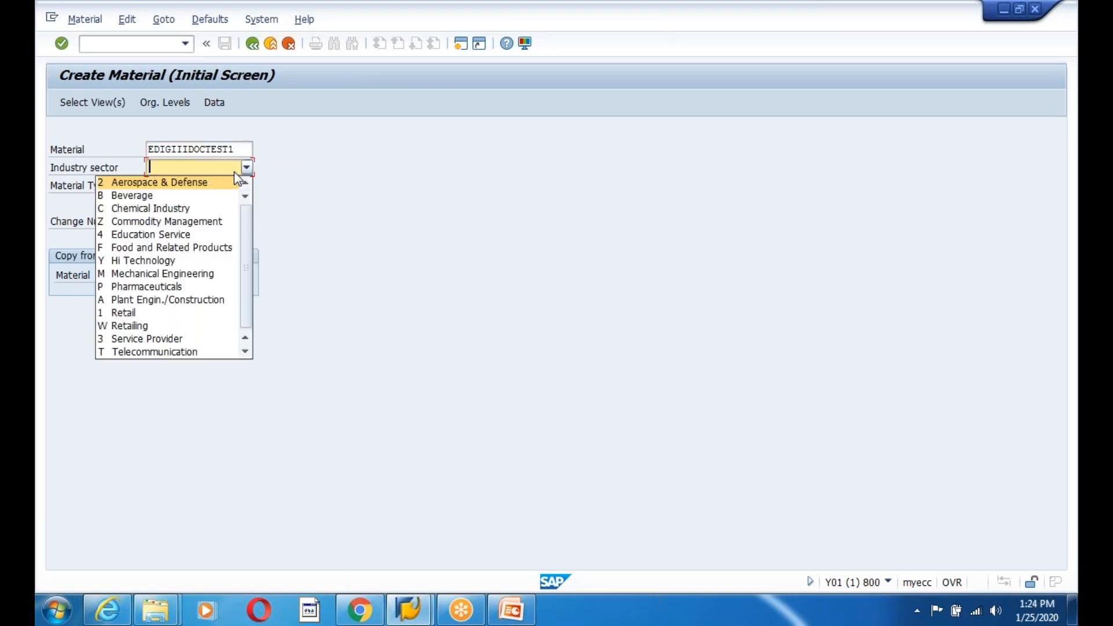
click(173, 273)
- Choose material type FERT Finished product and select the Basic Data 1 and 2 views
click(203, 186)
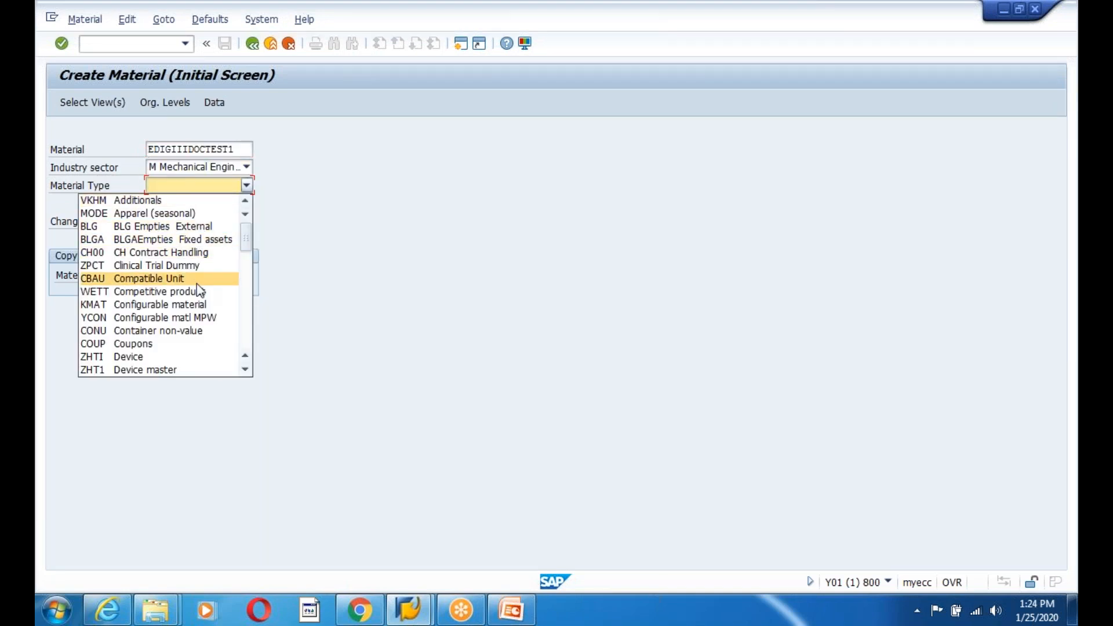
key(f)
key(f)
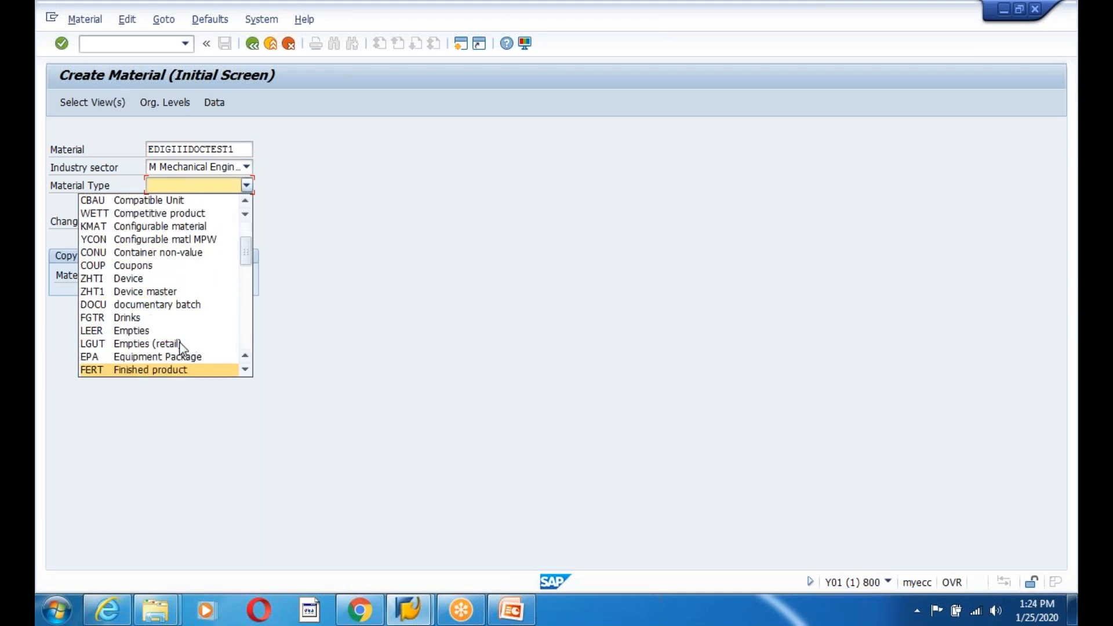
click(145, 371)
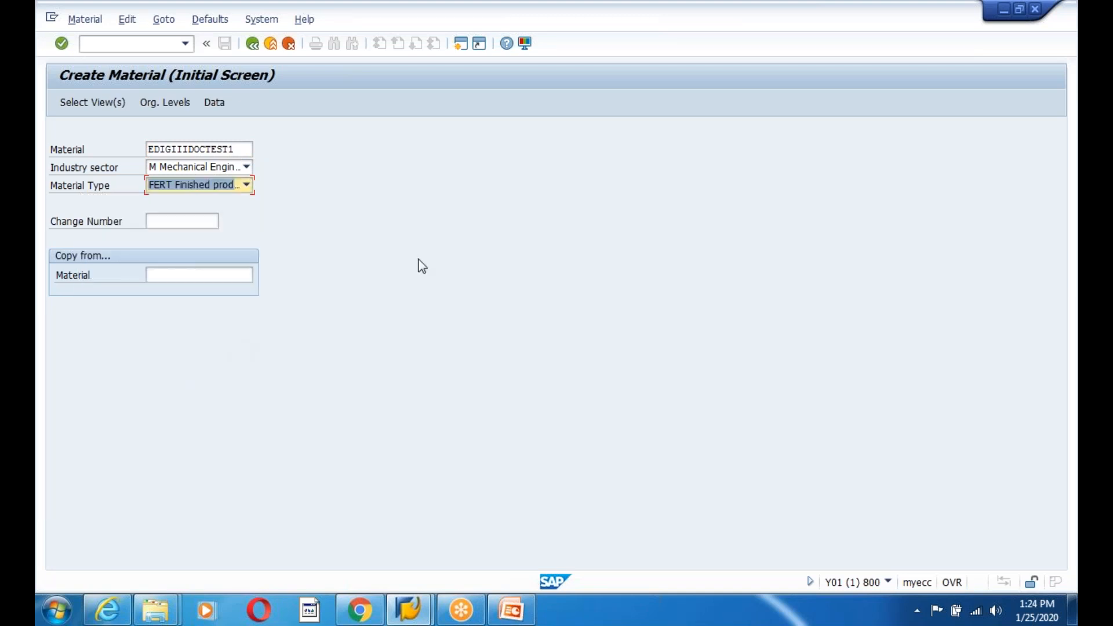
key(Return)
drag(282, 210, 281, 231)
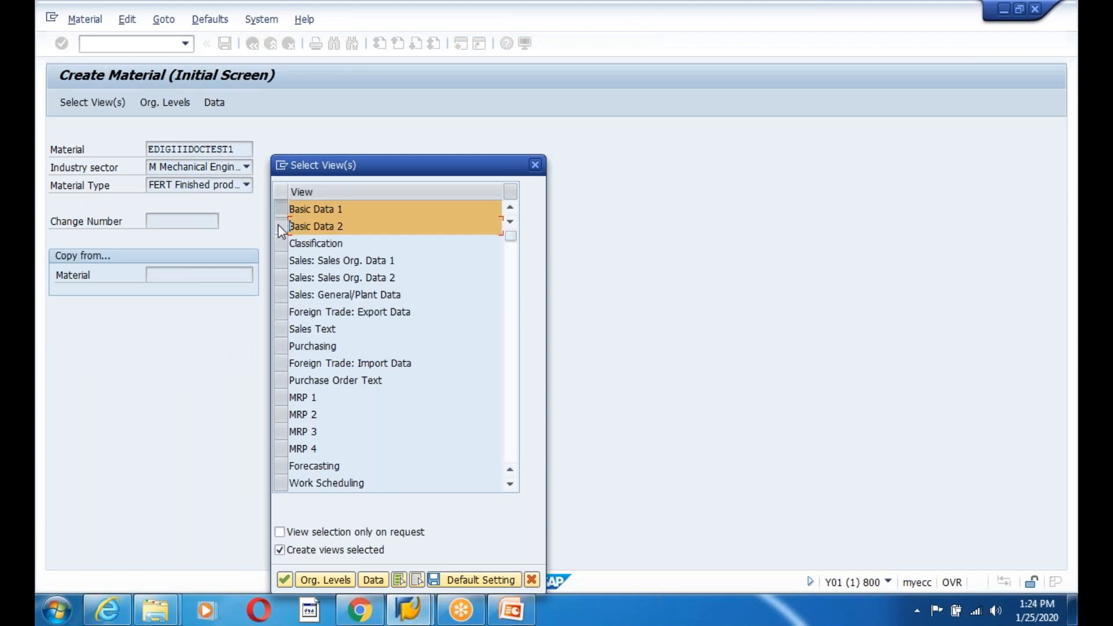
key(Return)
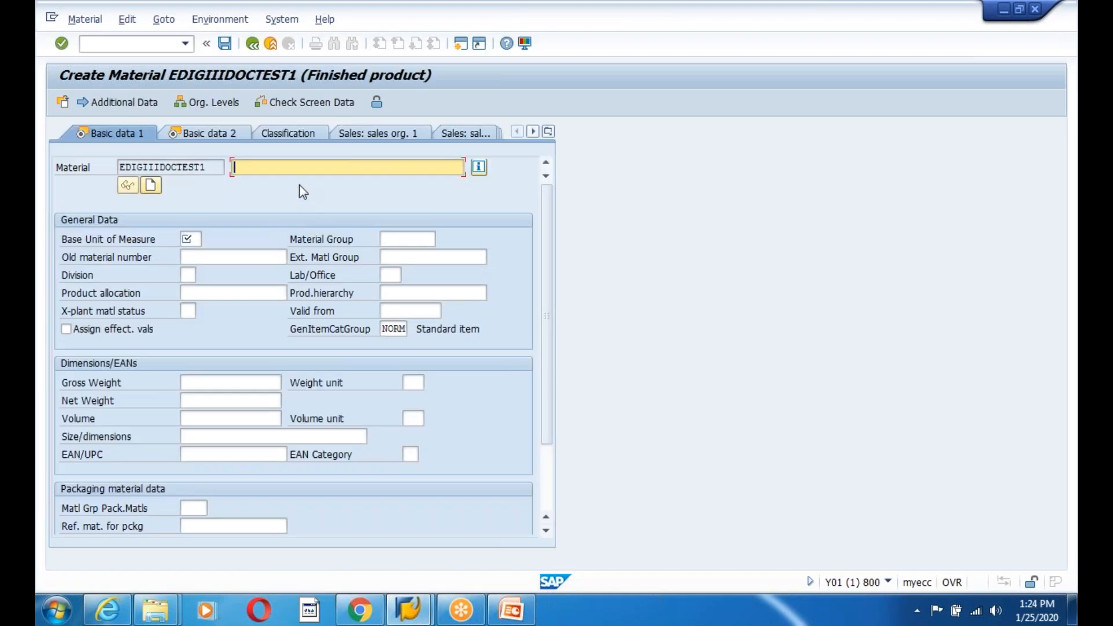
- Enter description 'IDOC NEW TEST Material', base unit KG, and gross and net weight 1 KG
text(IDOC )
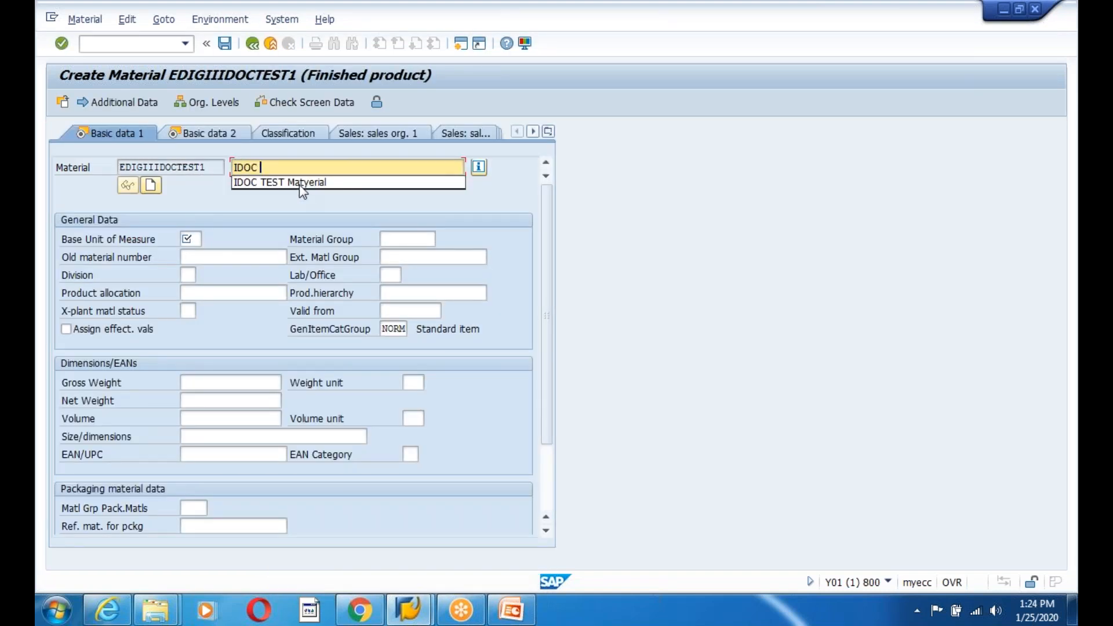
text(NEW TEST Material)
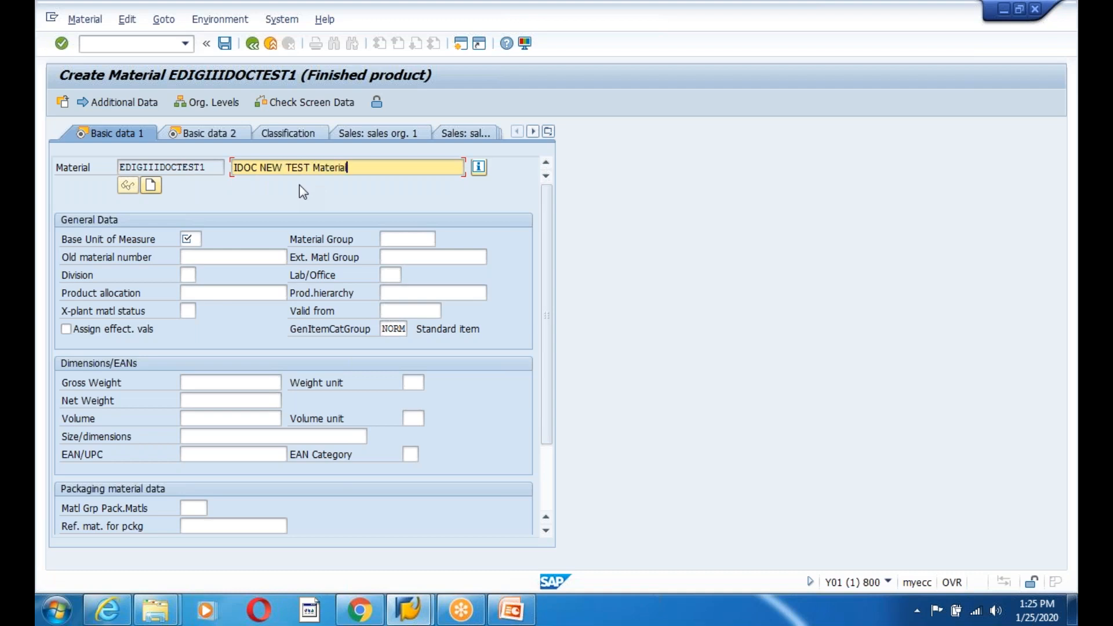
click(189, 239)
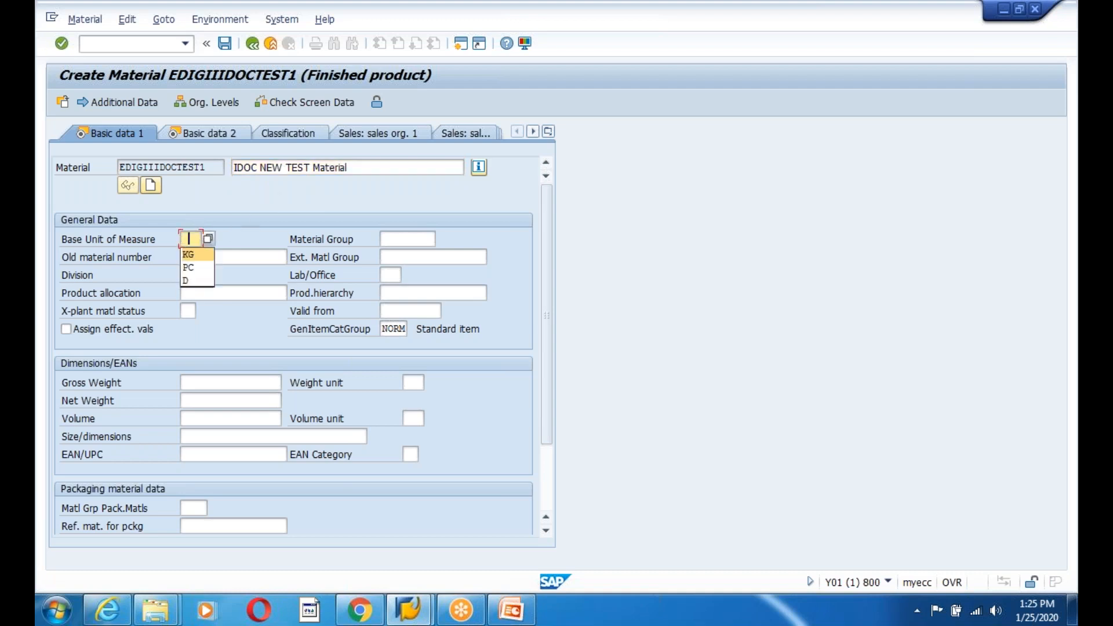
click(198, 255)
click(193, 383)
text(1)
click(196, 399)
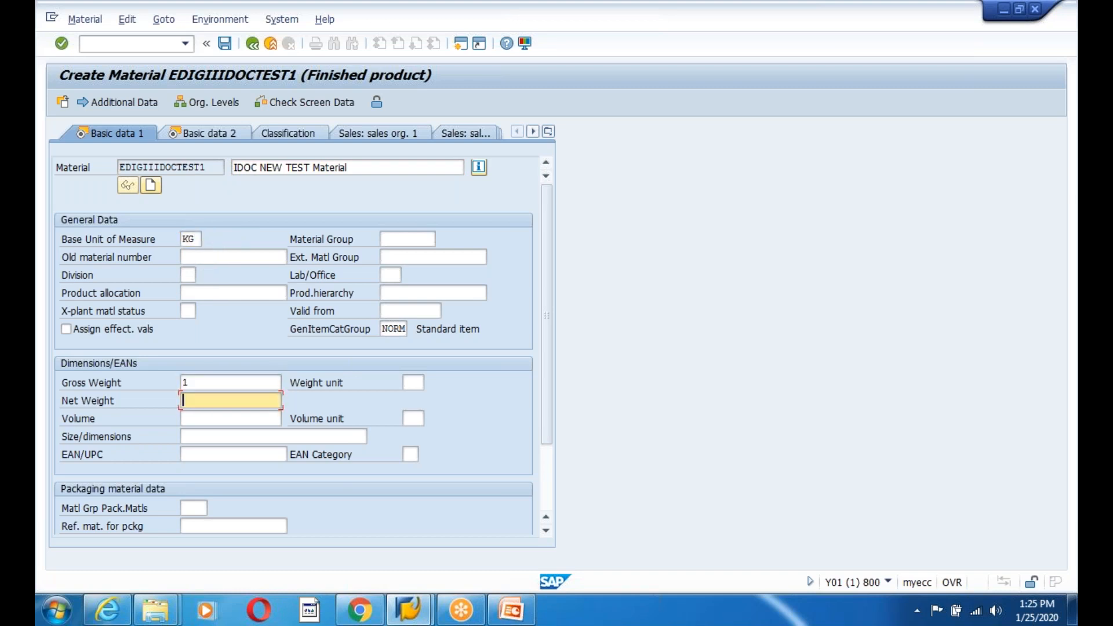
click(199, 419)
click(416, 382)
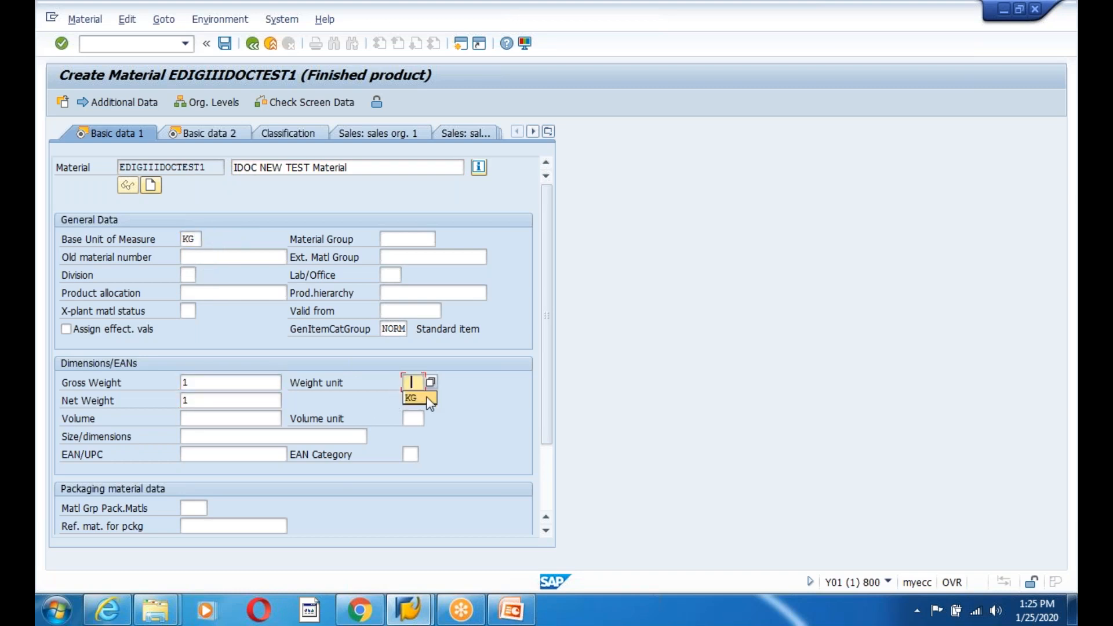
click(427, 398)
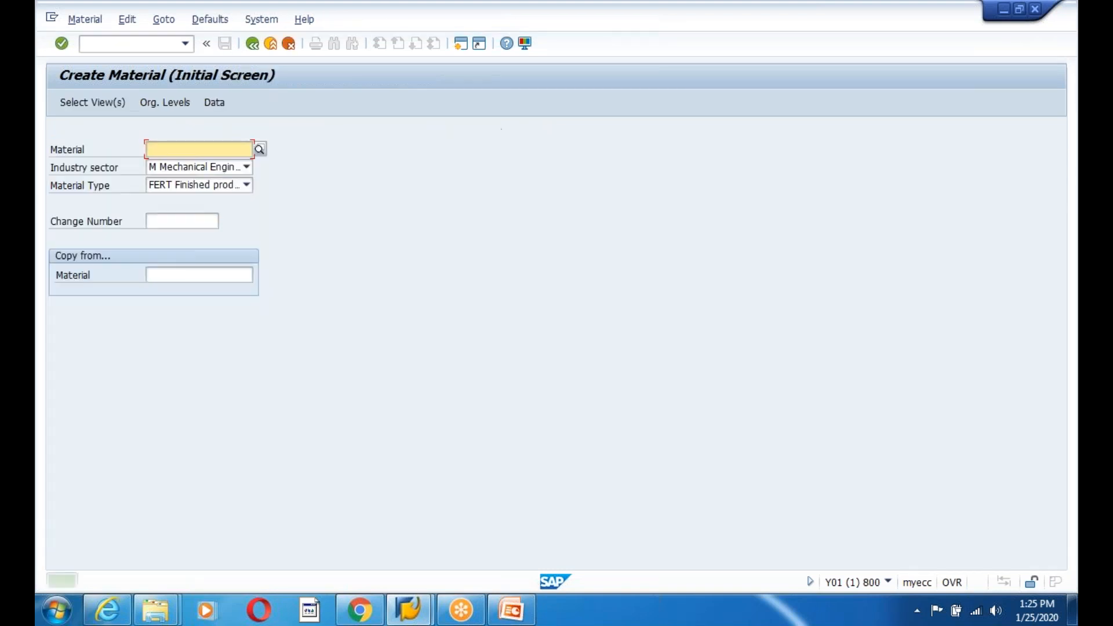
- Send material EDIGIIIDOCTEST1 via BD10 to logical system ZIFFU810 and acknowledge both IDoc messages
click(270, 44)
text(bd10)
key(Return)
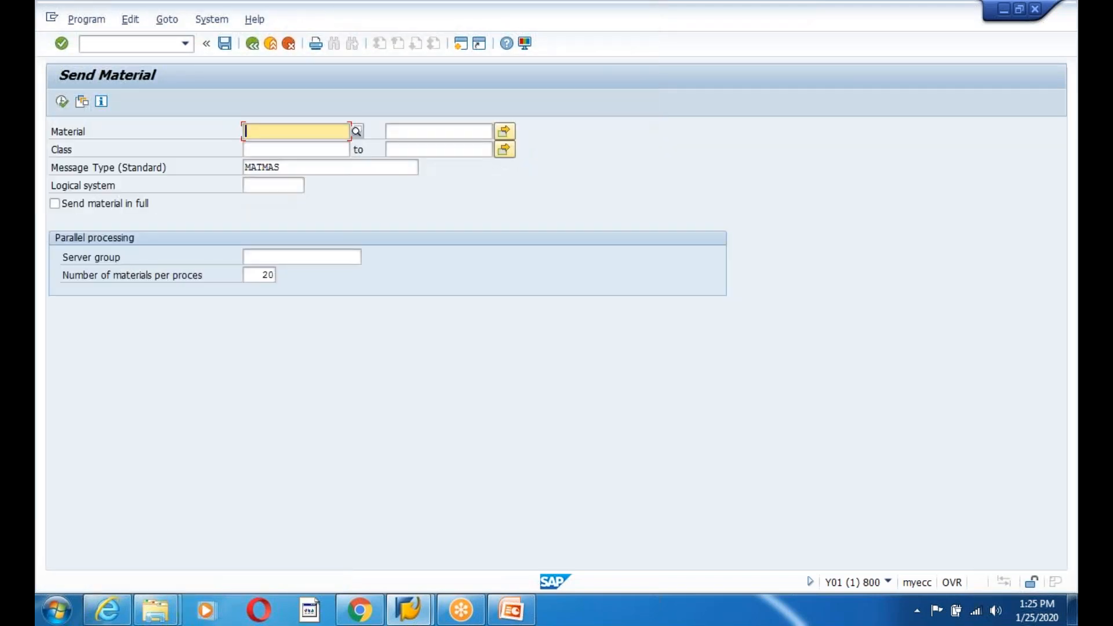
text(EDI)
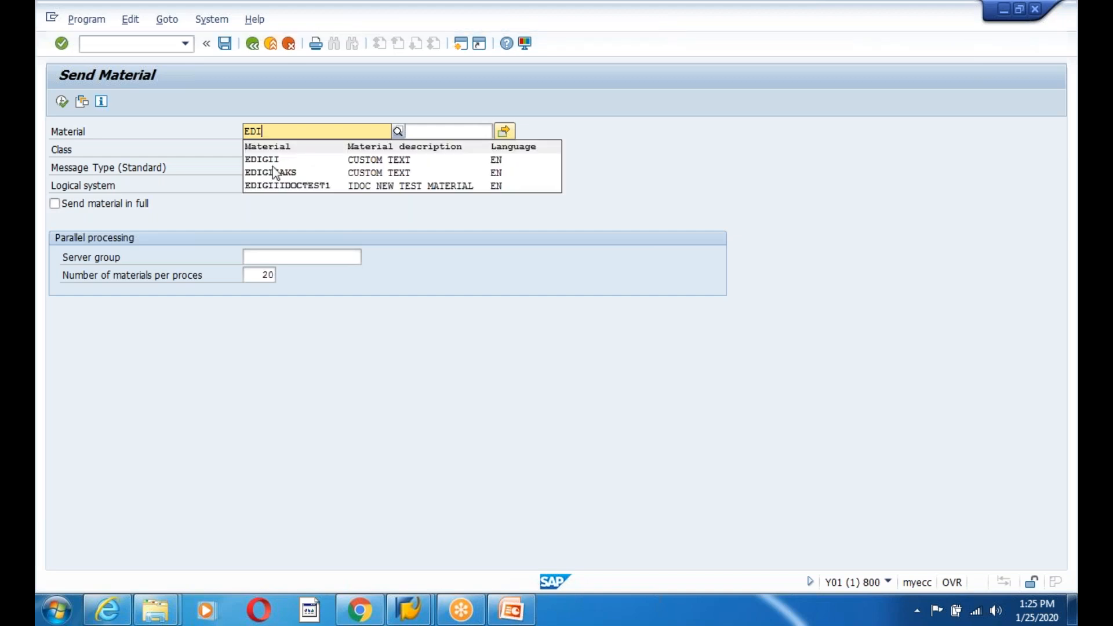
click(274, 186)
click(273, 185)
click(275, 202)
click(62, 101)
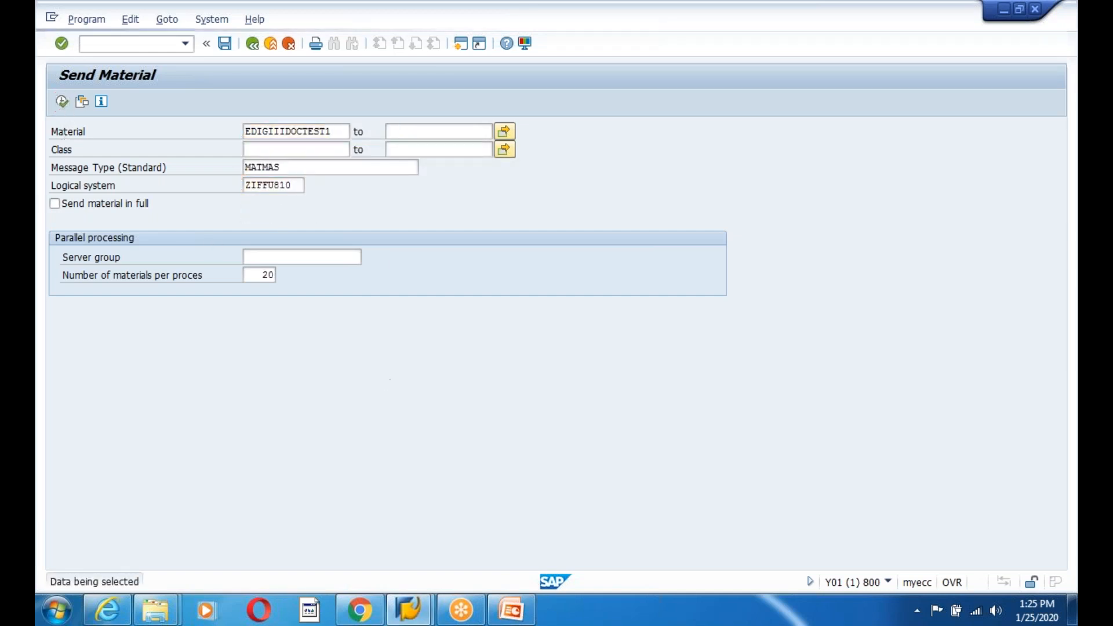
key(Return)
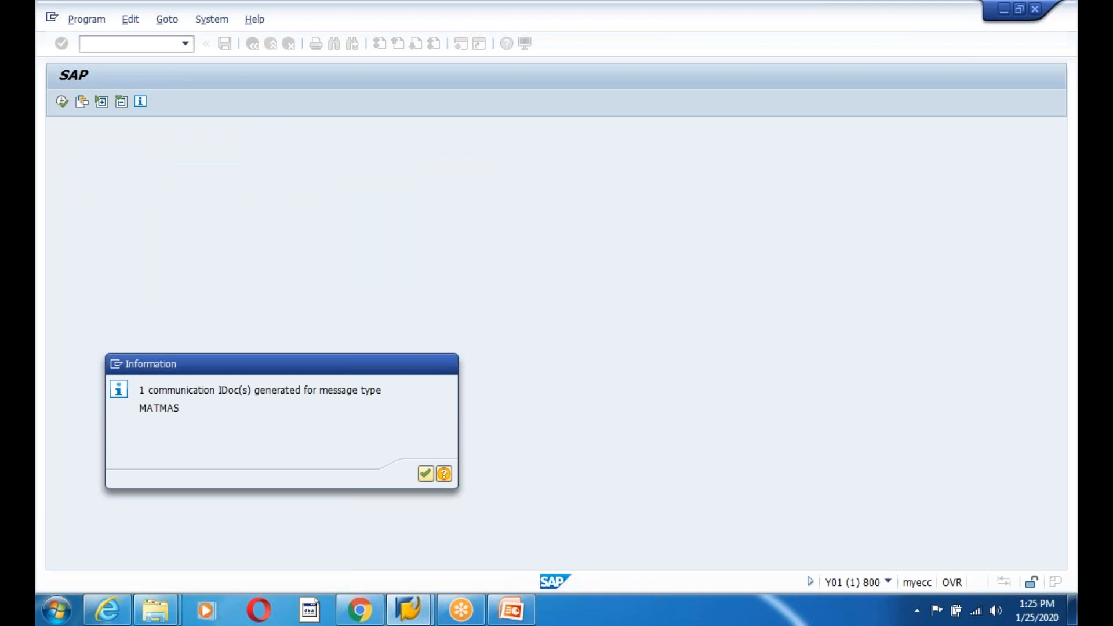
key(Return)
- List outbound IDocs in WE02 and view the control record of IDoc 3273756
click(252, 44)
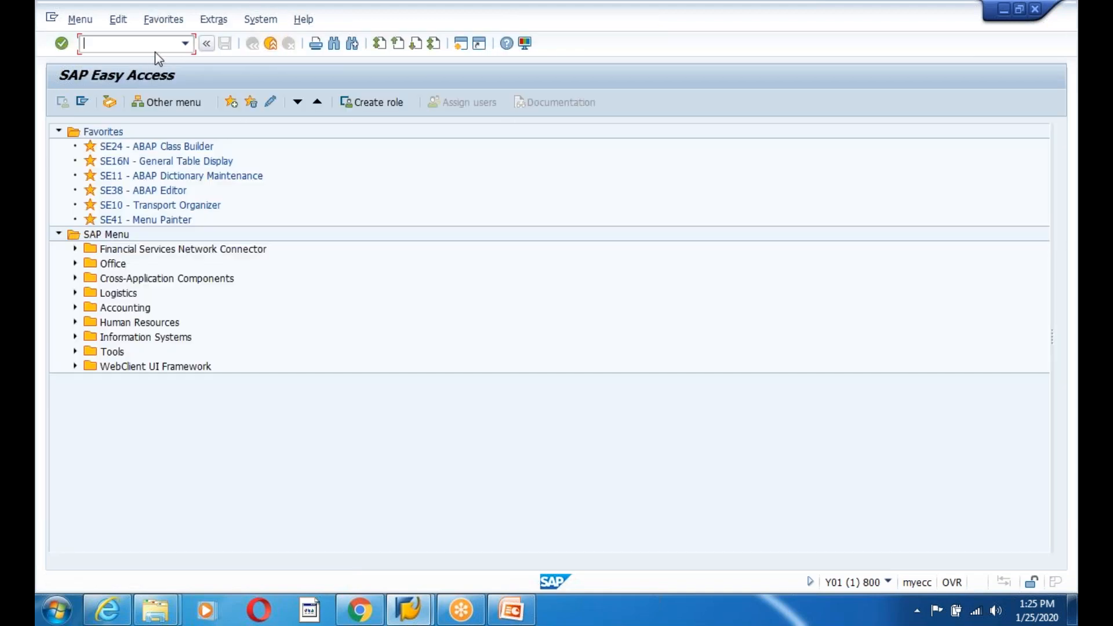
text(we02)
key(Return)
click(62, 102)
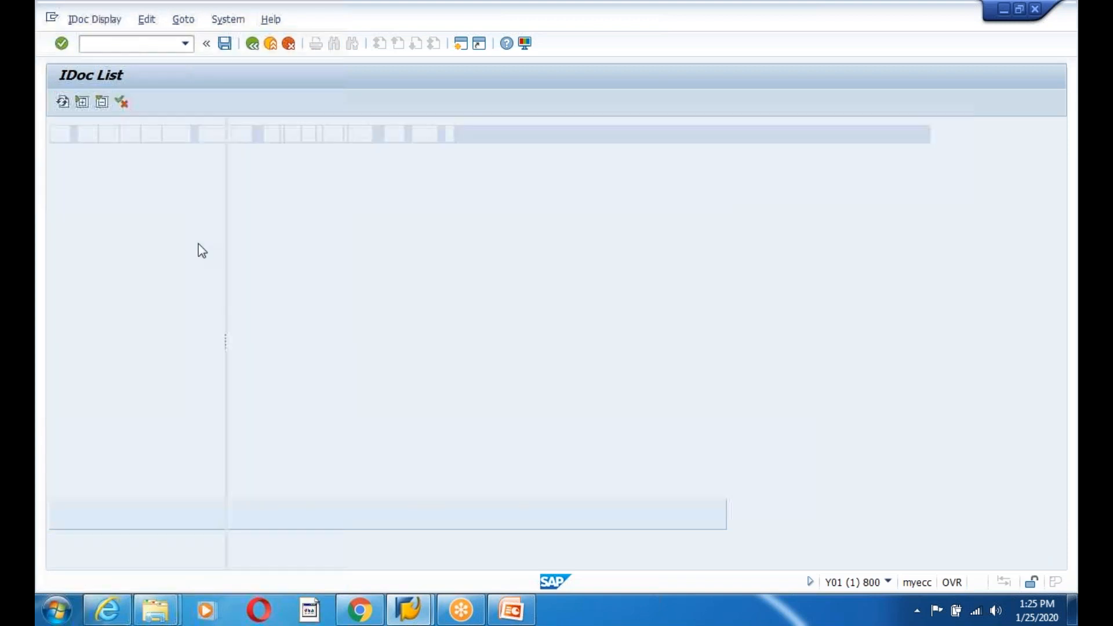
double_click(291, 350)
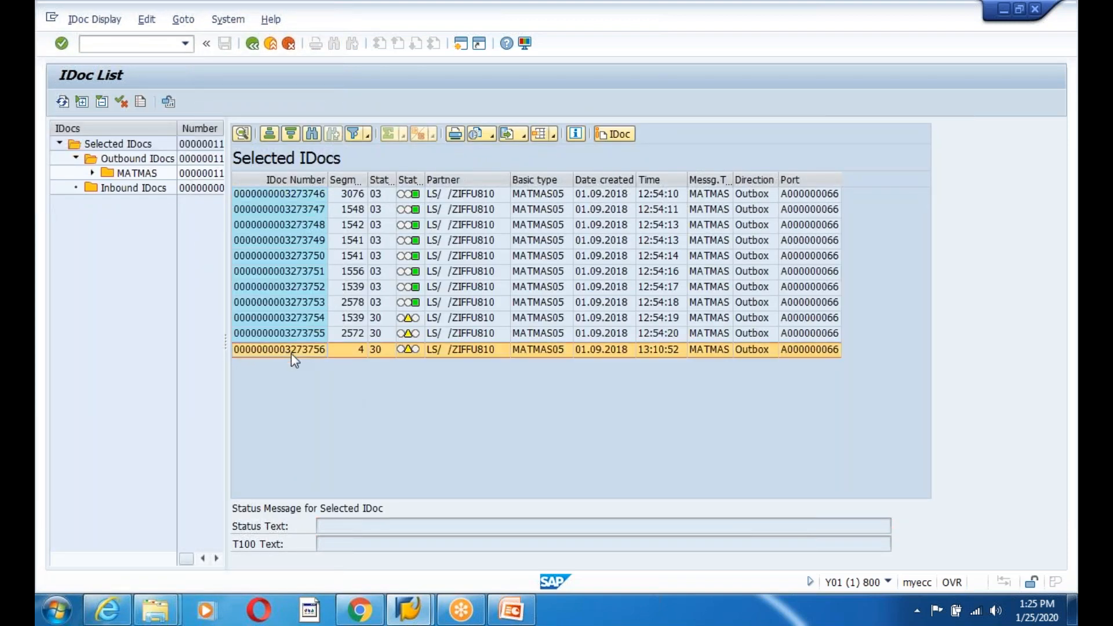
click(136, 164)
double_click(136, 165)
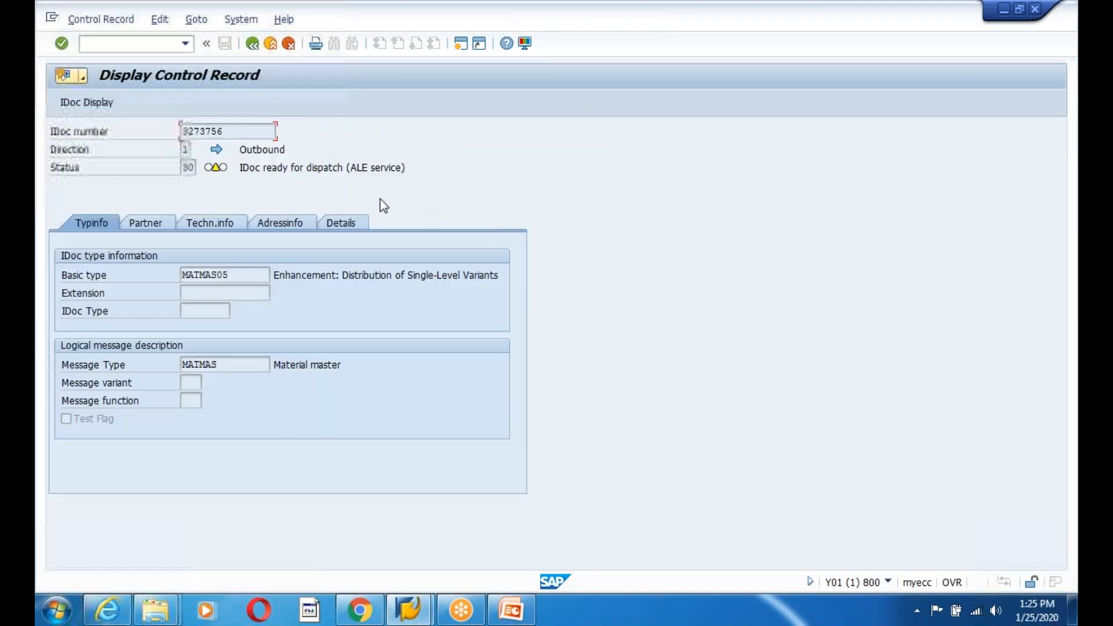
click(252, 44)
click(252, 44)
click(252, 44)
click(252, 44)
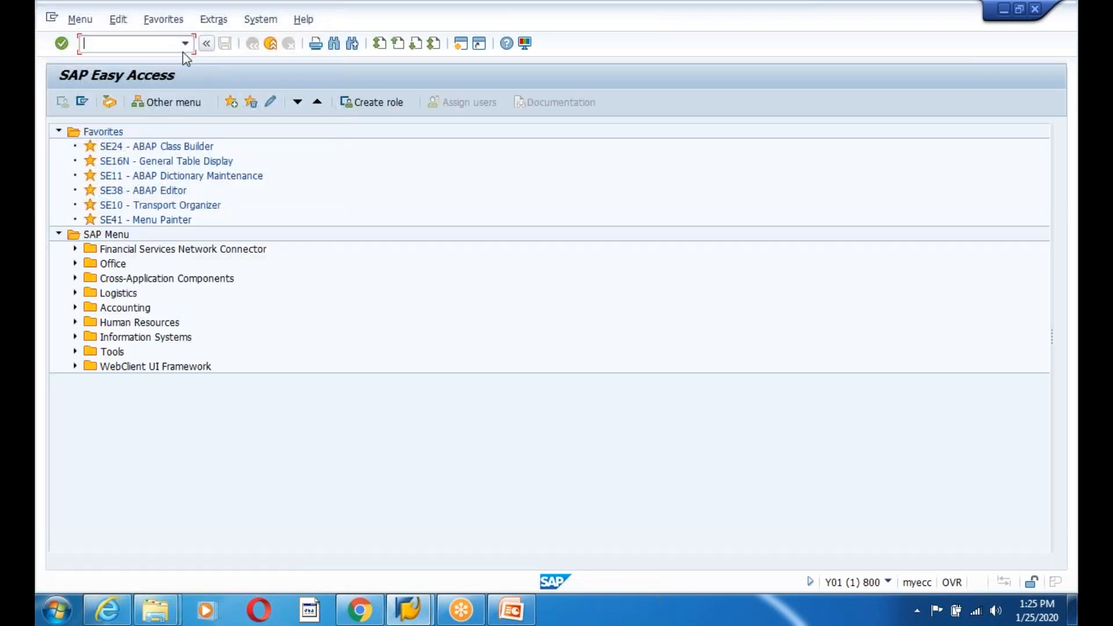
- Run program RSEOUT00 in SE38 to dispatch IDoc 3273756, then return to the main menu
text(se38)
key(Return)
text(z)
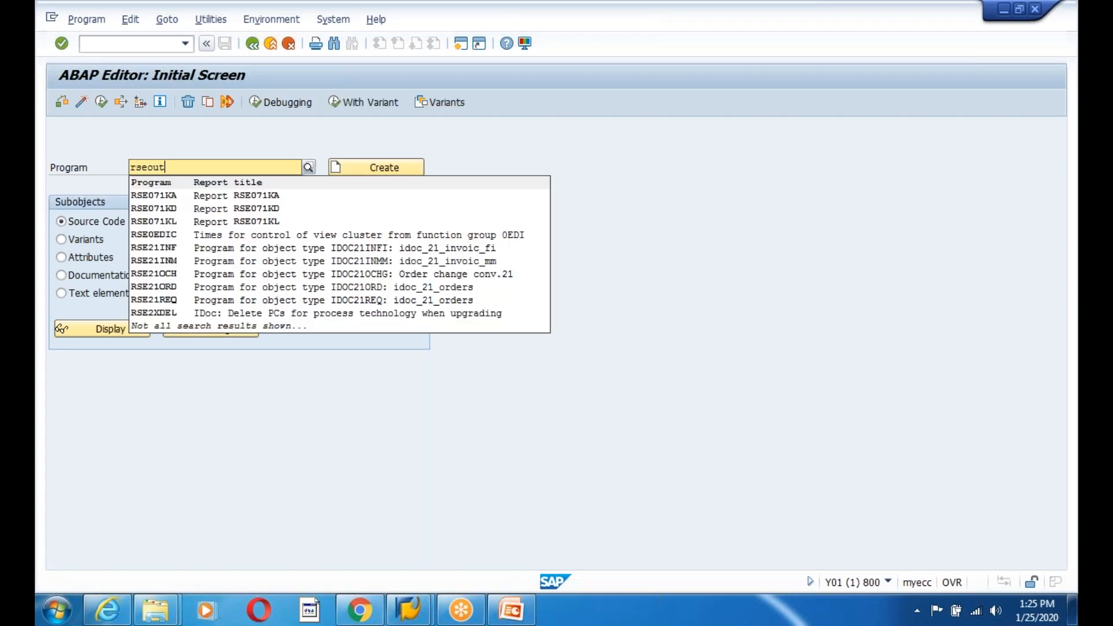
key(Down)
key(Return)
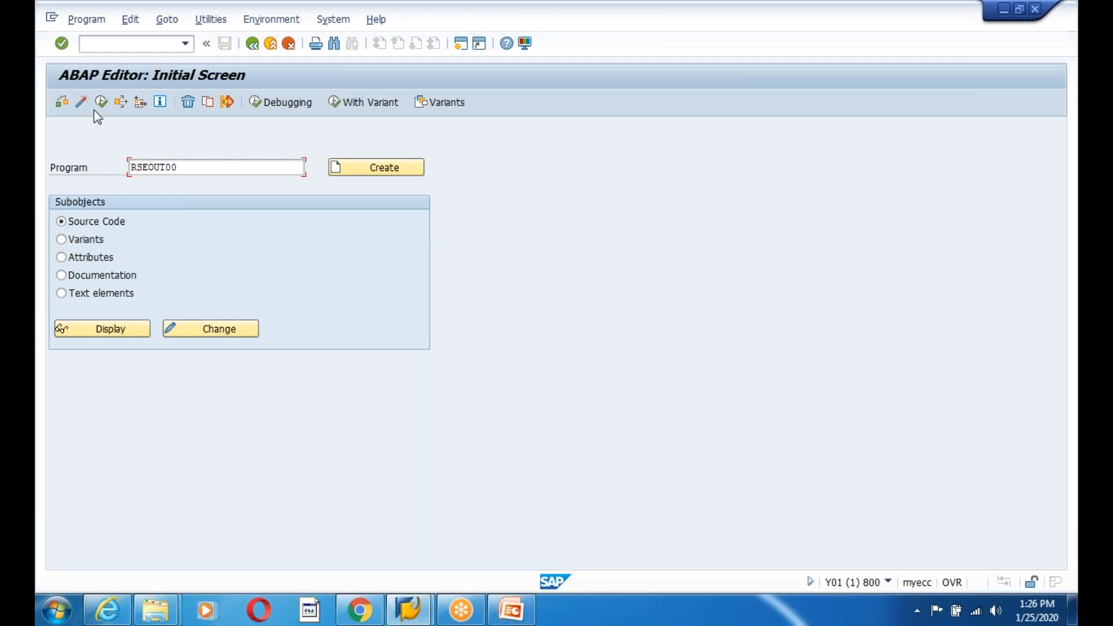
click(101, 102)
text(5272764)
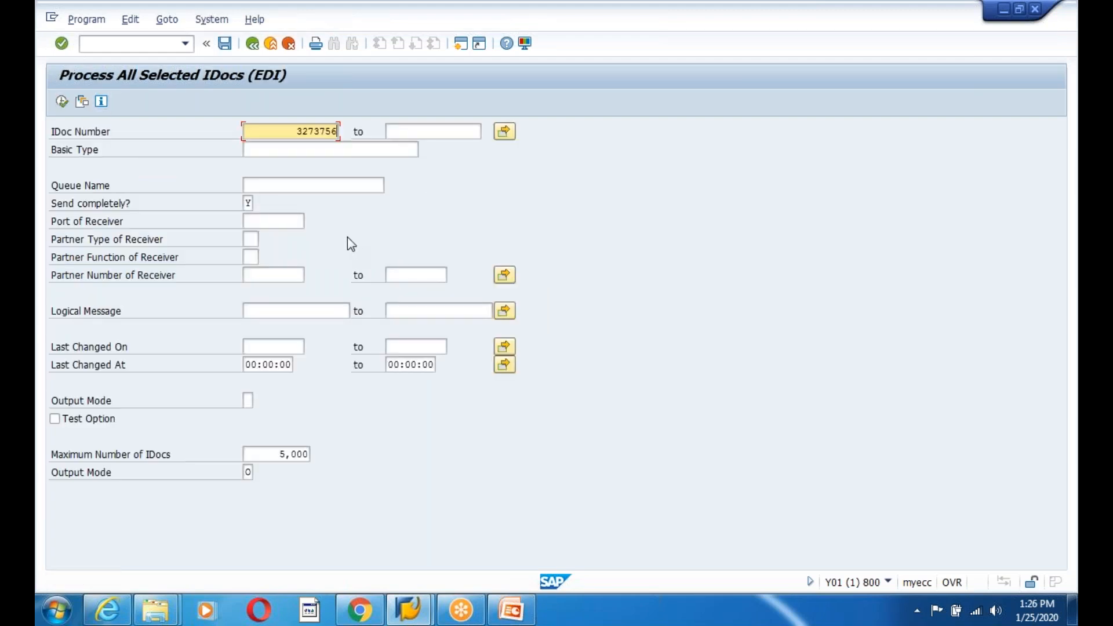
click(61, 102)
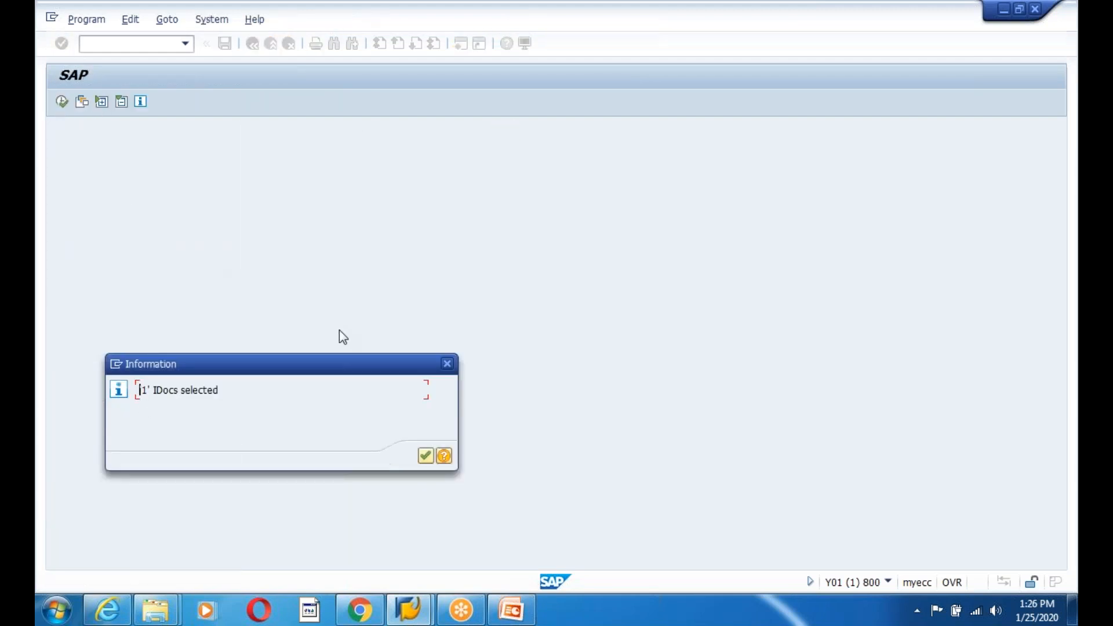
key(Return)
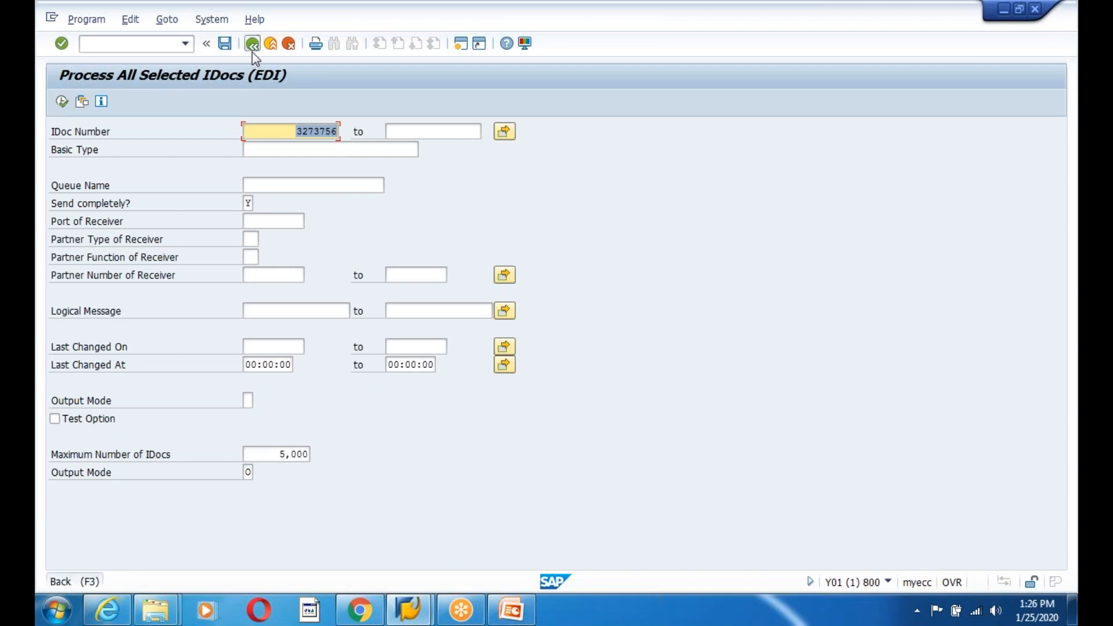
click(253, 50)
click(254, 50)
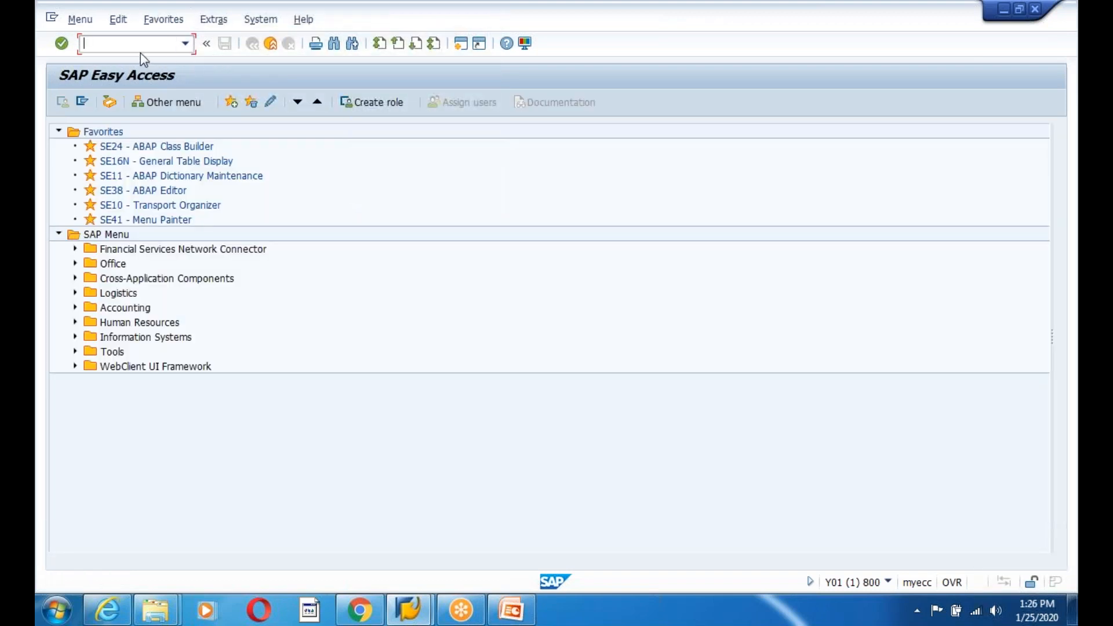
- Relist IDocs in WE02 and select outbound IDoc 3273756, now at status 03
text(we02)
key(Return)
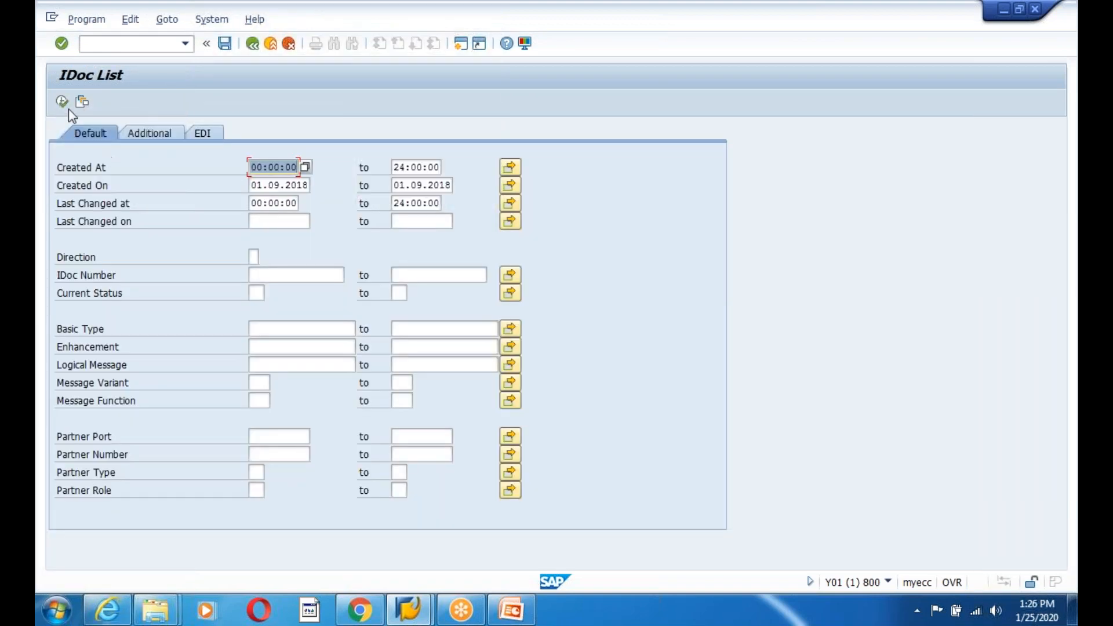
click(63, 102)
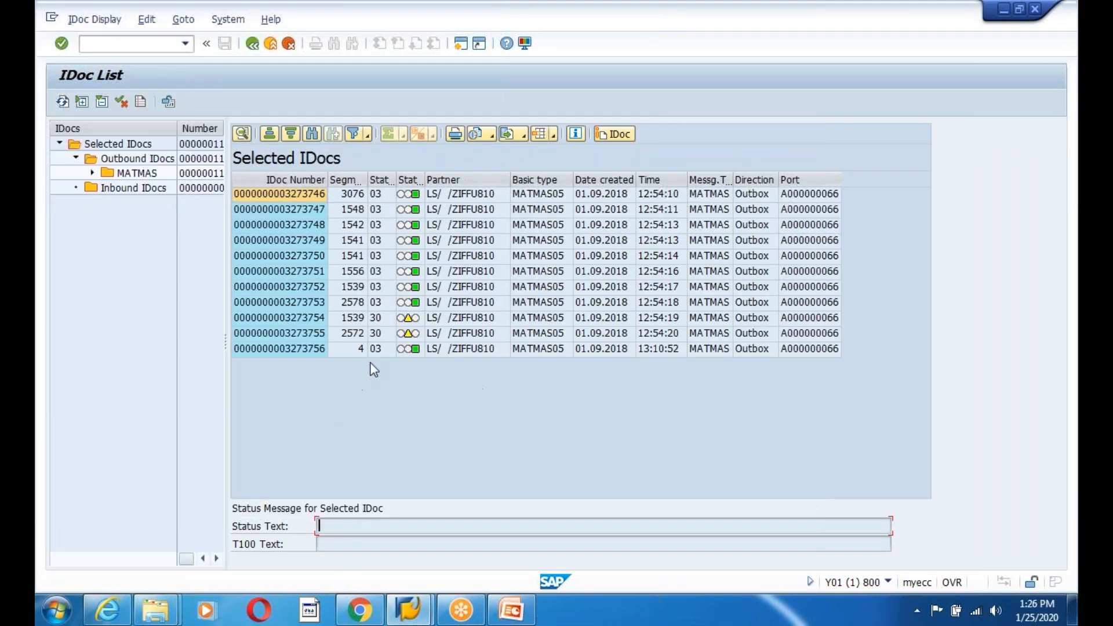
click(372, 348)
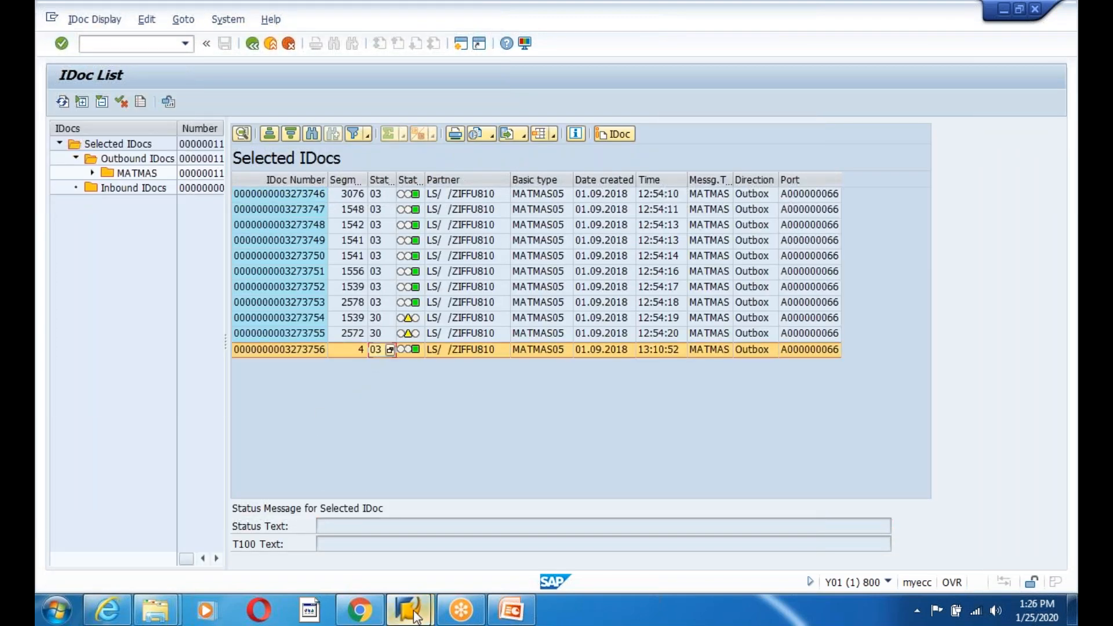
- Open a new logon to the SAP ECC system from SAP Logon
mouse_move(415, 616)
click(355, 569)
double_click(469, 167)
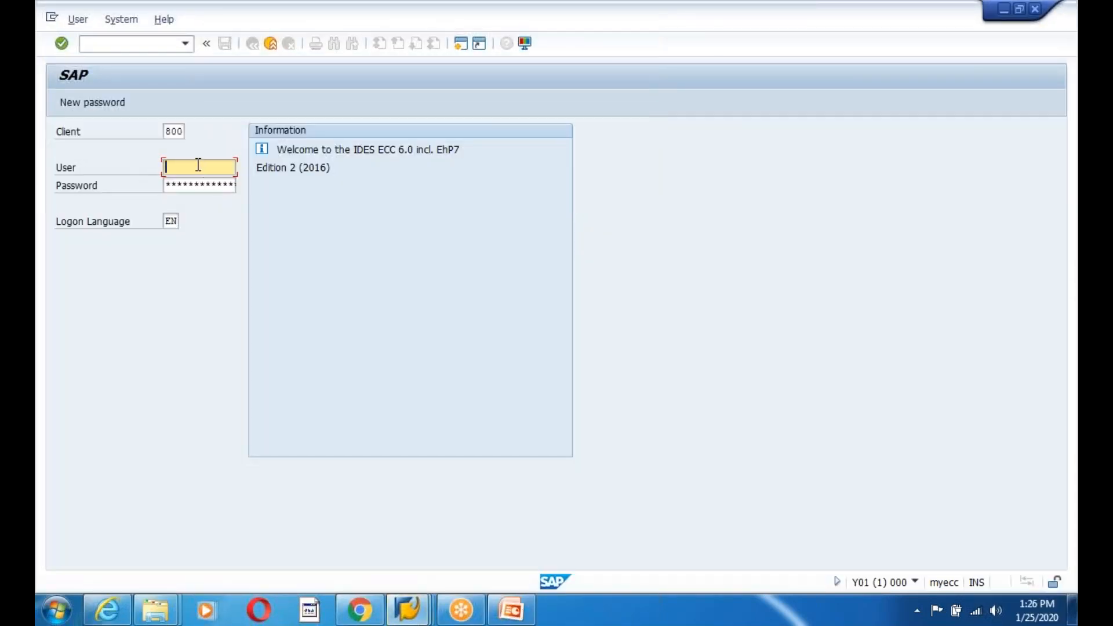
- Log on to client 810 with the stored user name
click(179, 132)
key(BackSpace)
text(1)
key(Tab)
text(s)
key(BackSpace)
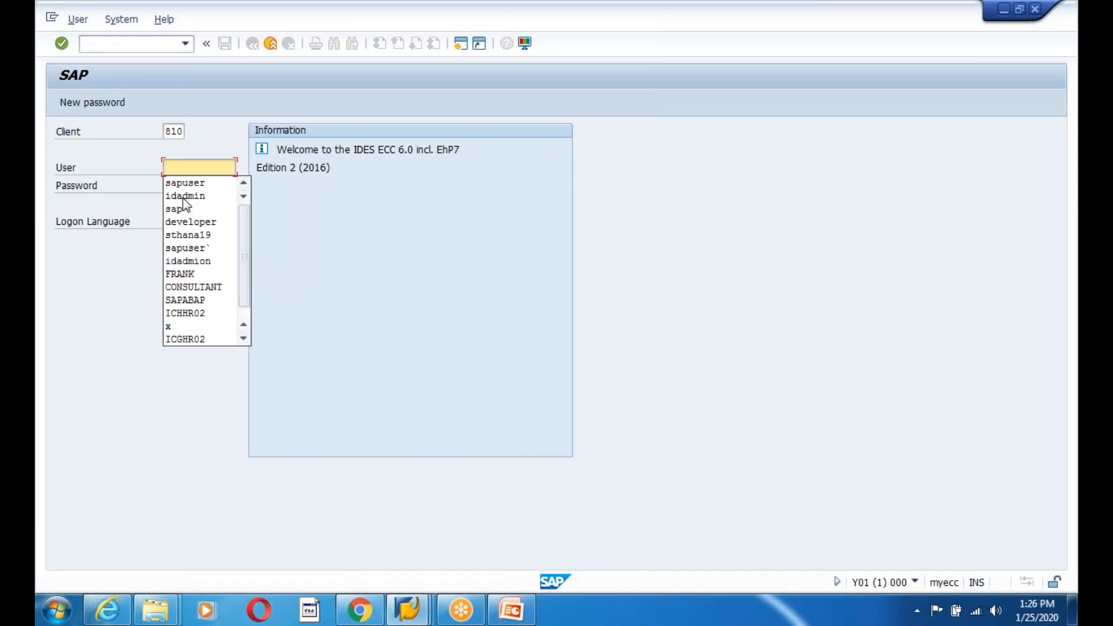
text(id)
key(Down)
key(Tab)
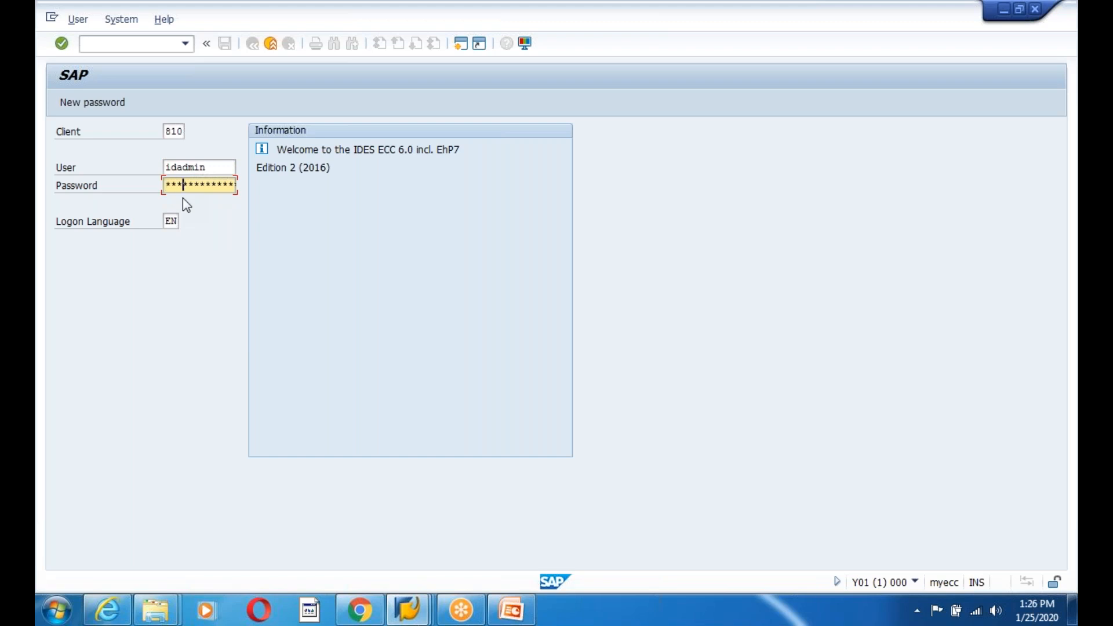
key(Return)
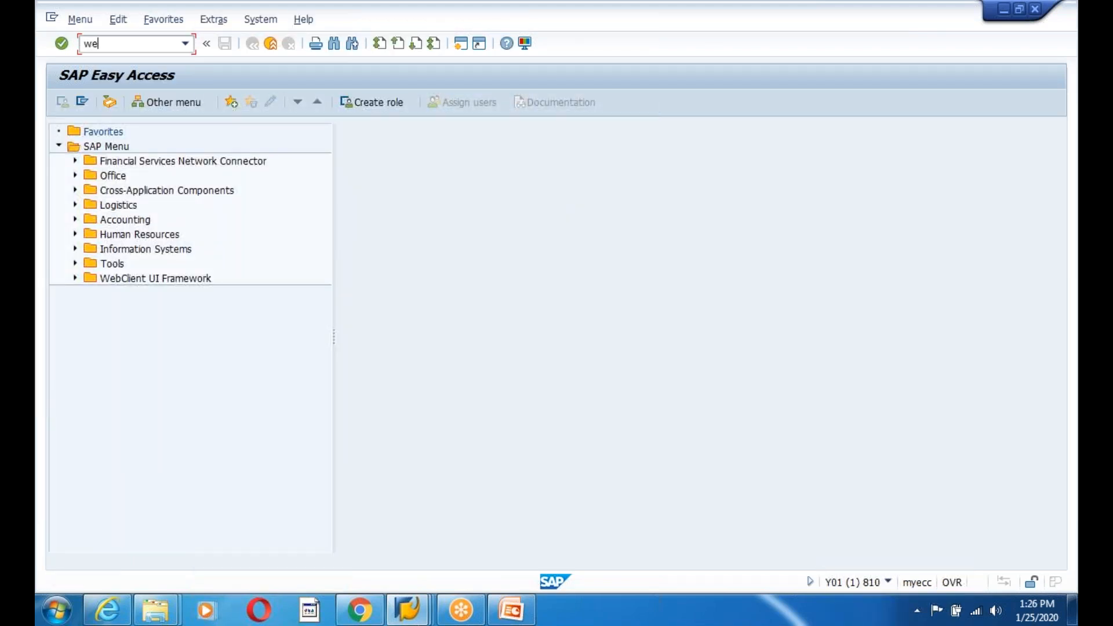
- List the IDocs in client 810 and select the latest inbound IDoc 259010
key(Return)
click(62, 101)
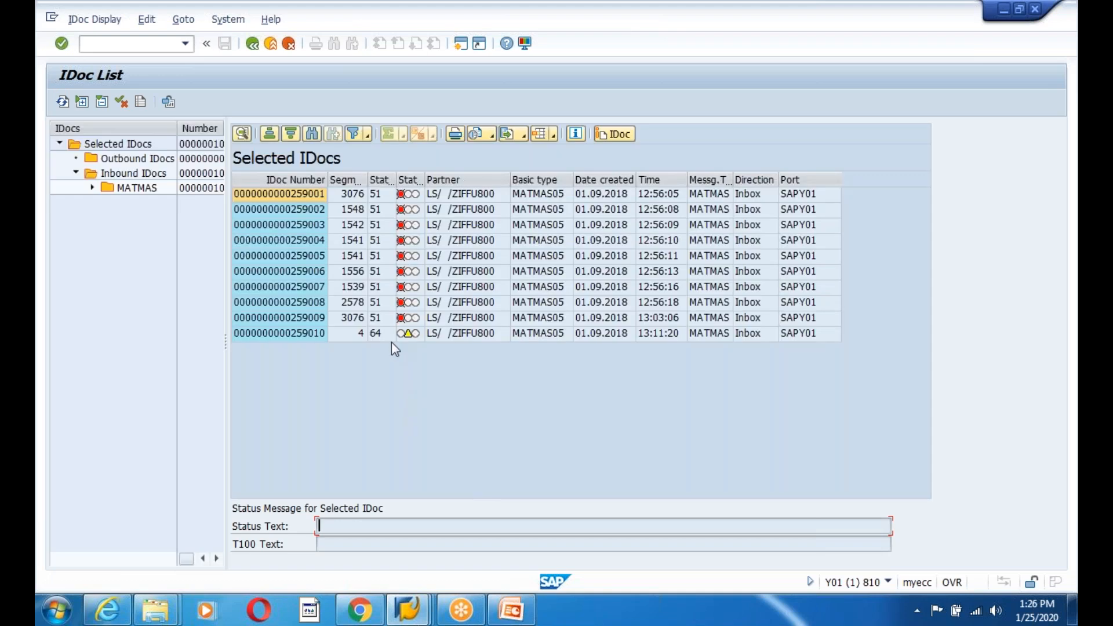
click(356, 336)
click(290, 337)
click(310, 385)
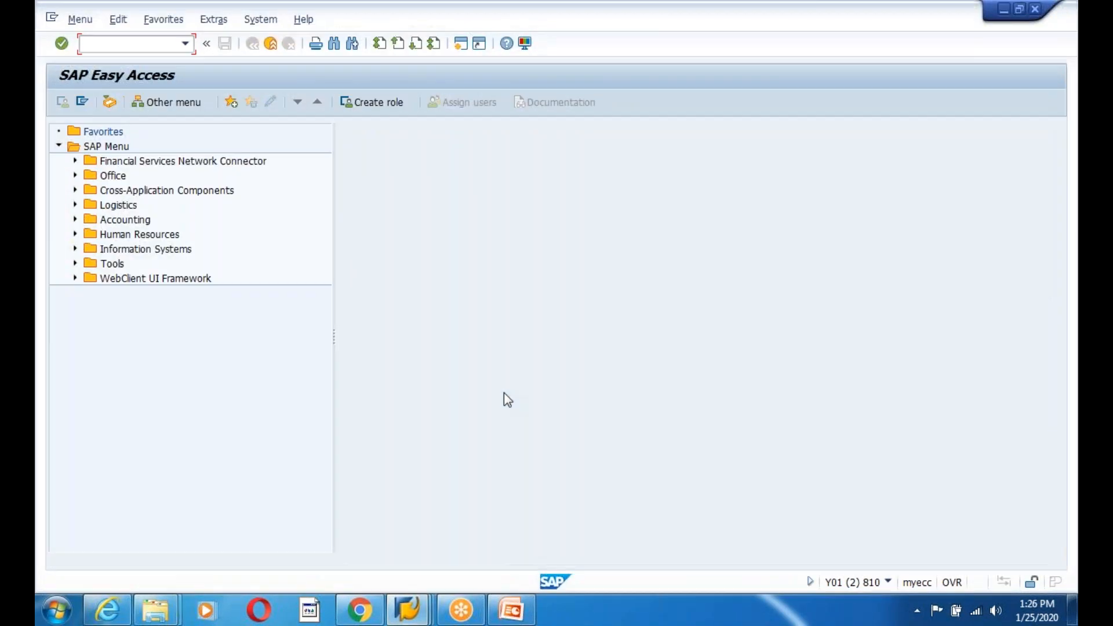
- Run program RBDAPP01 for IDoc 259010 and check that it reached status 53
key(Return)
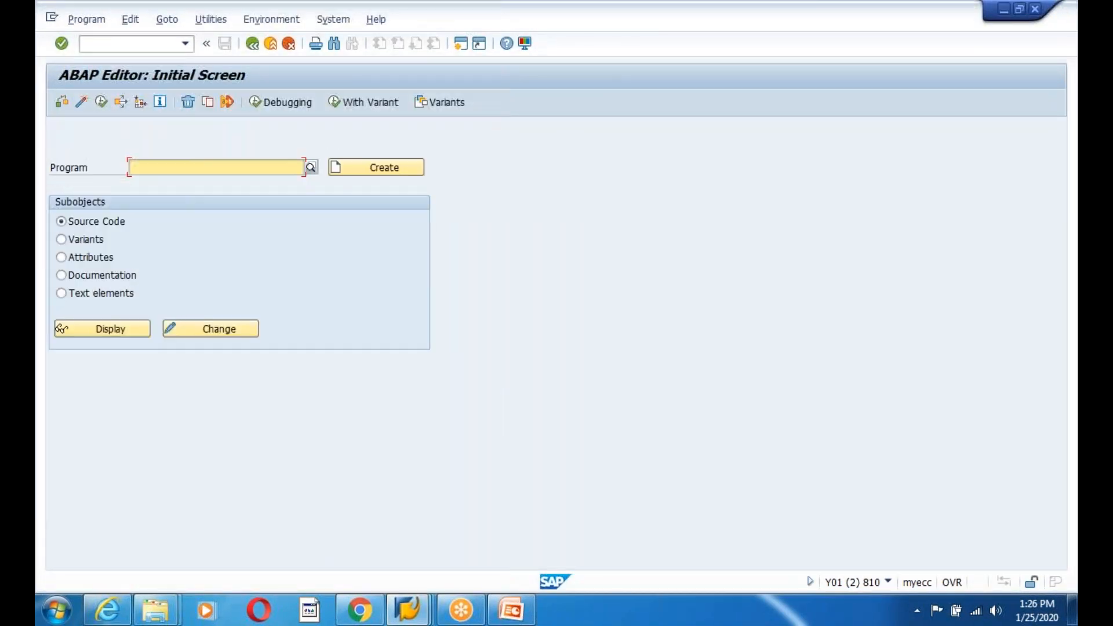
text(RBDApp01)
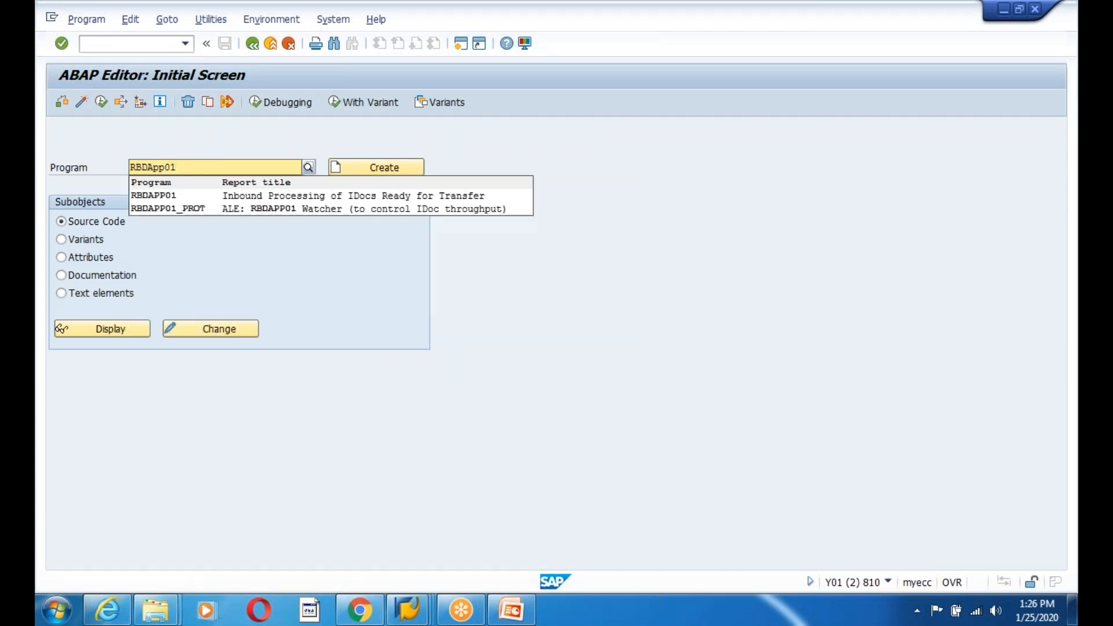
click(173, 199)
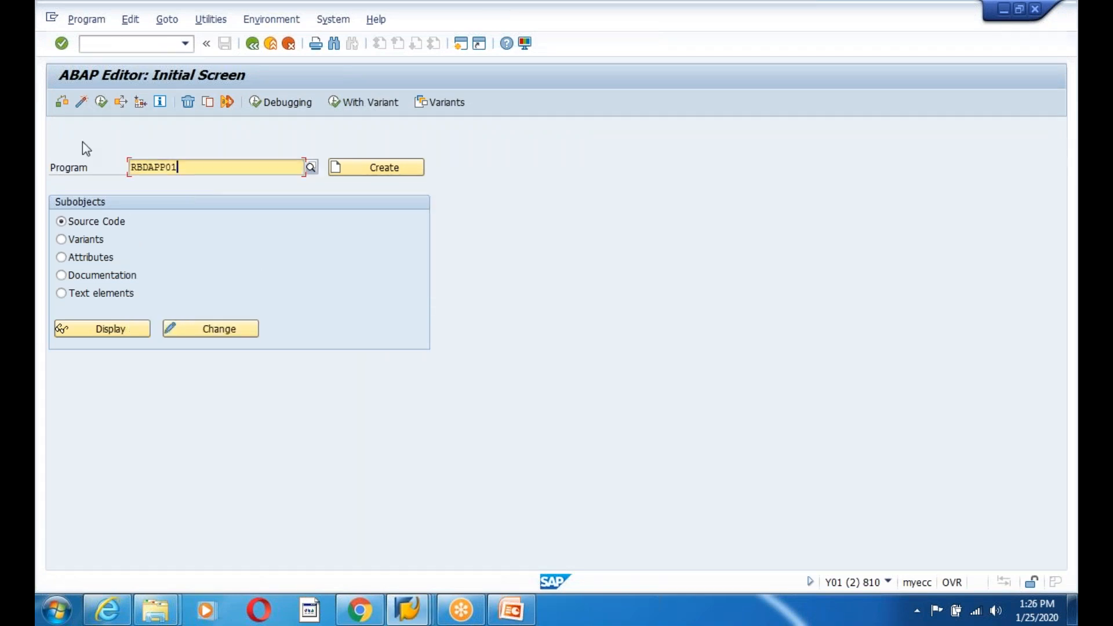
click(102, 102)
key(ctrl+v)
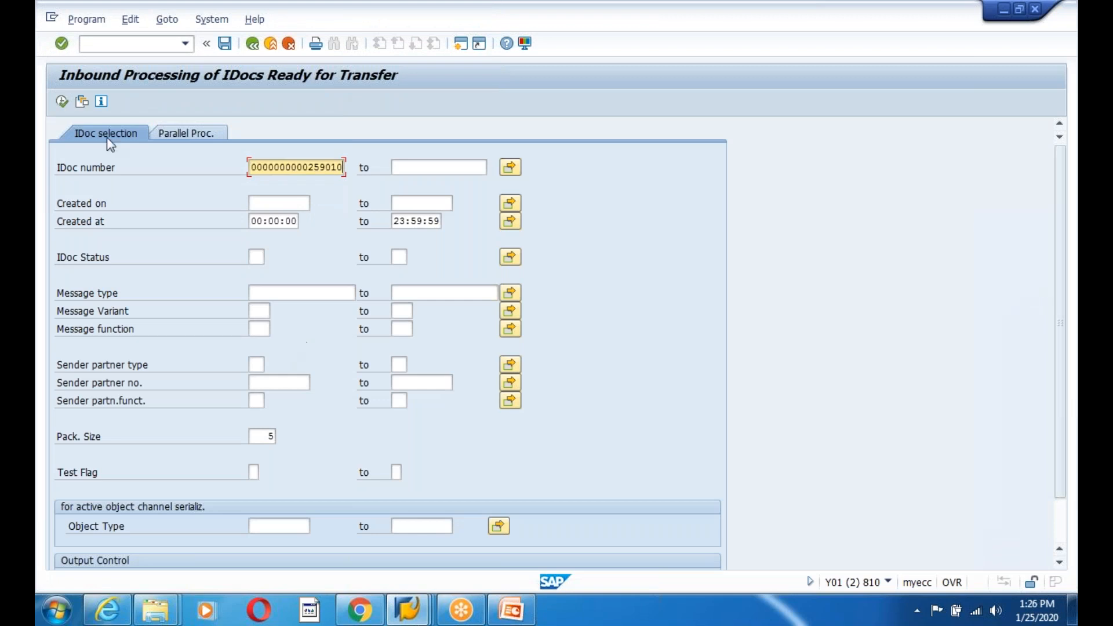
click(61, 101)
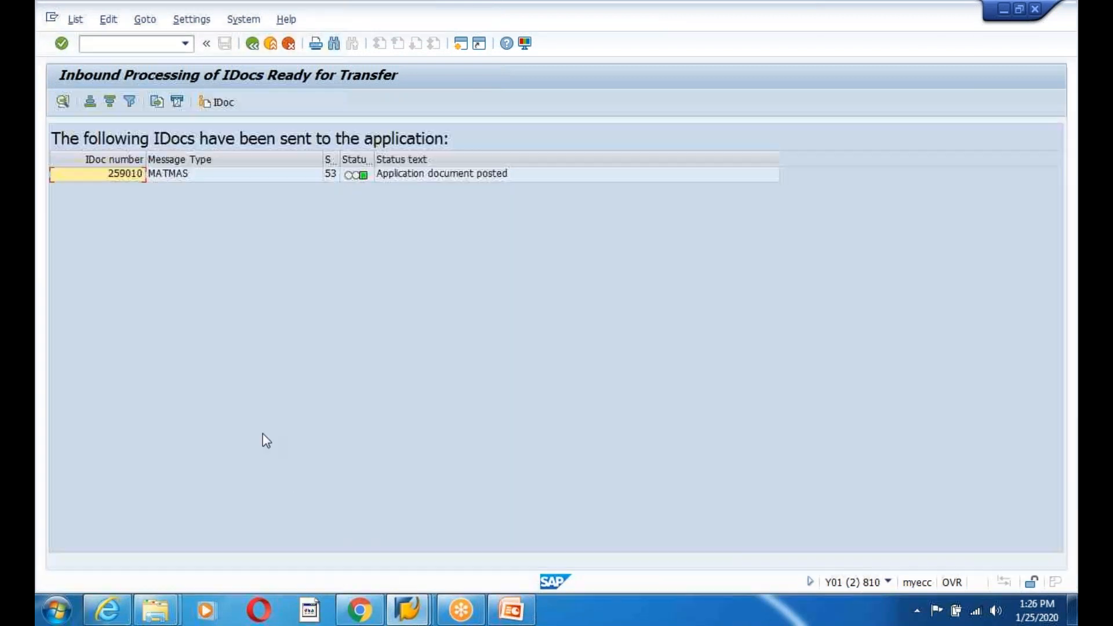
click(407, 176)
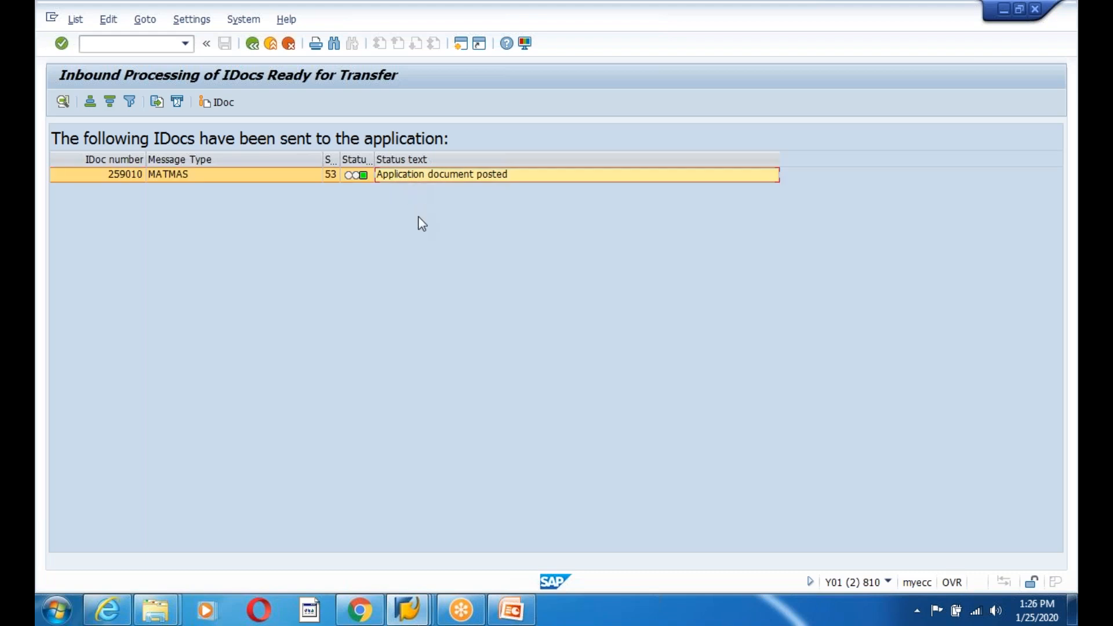
click(329, 175)
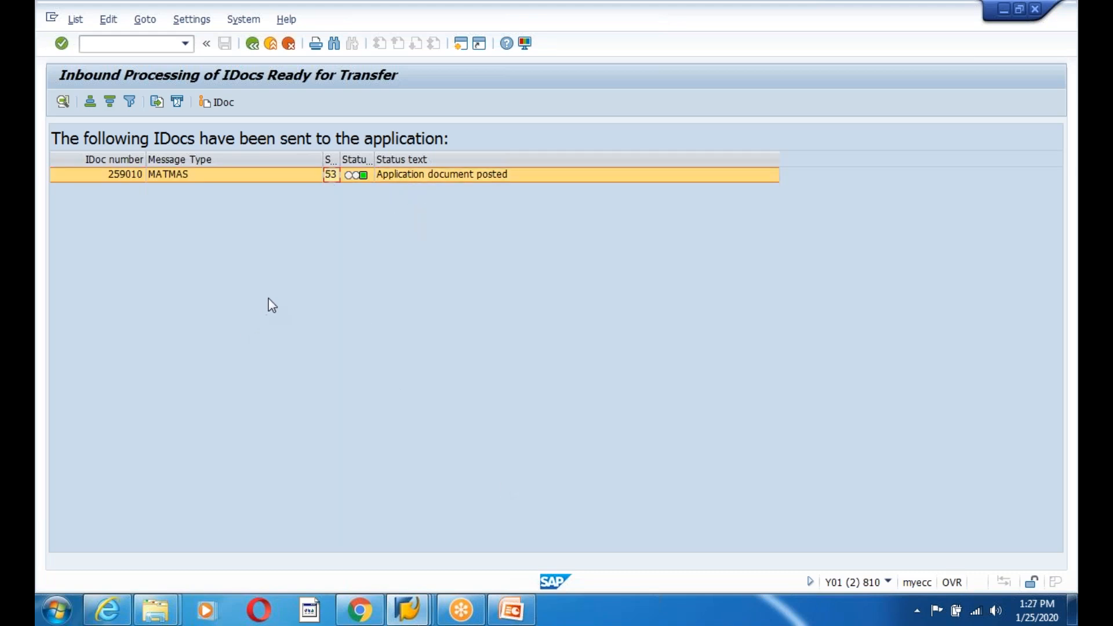
- Open MM03 and copy material number EDIGIIIDOCTEST1 from IDoc 259010's E1MARAM segment
click(253, 44)
click(252, 44)
text(mm03)
key(Return)
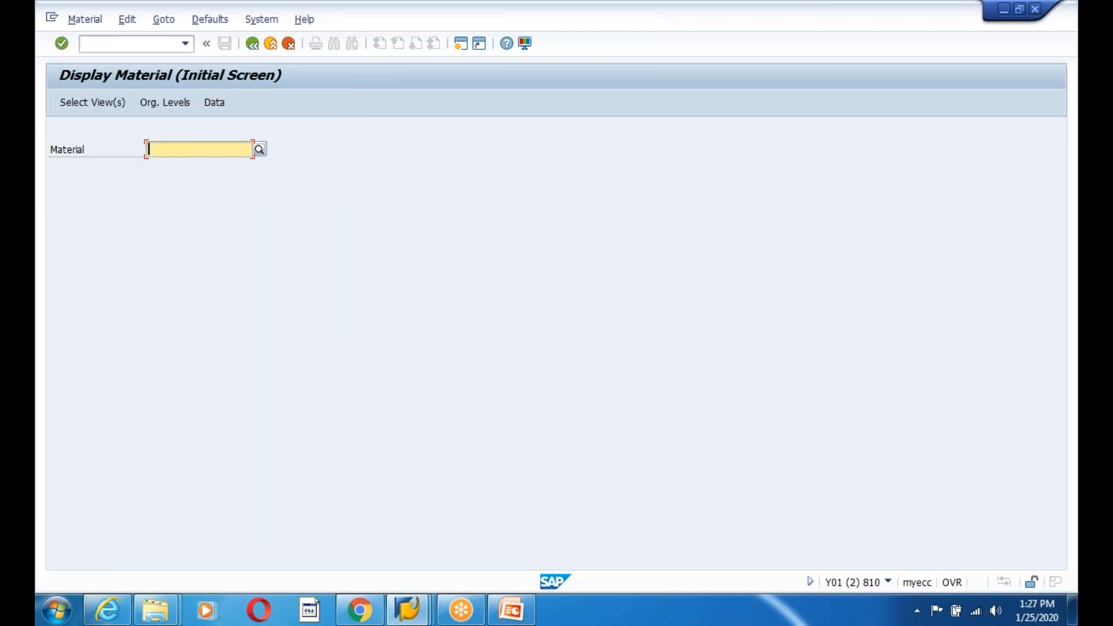
text(ed)
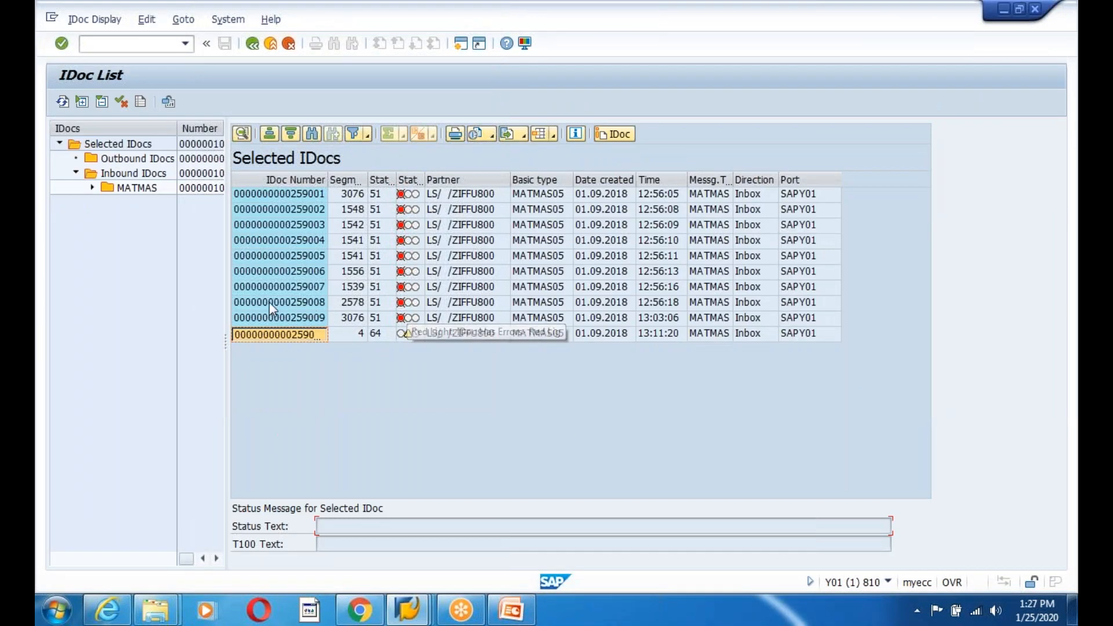
double_click(277, 335)
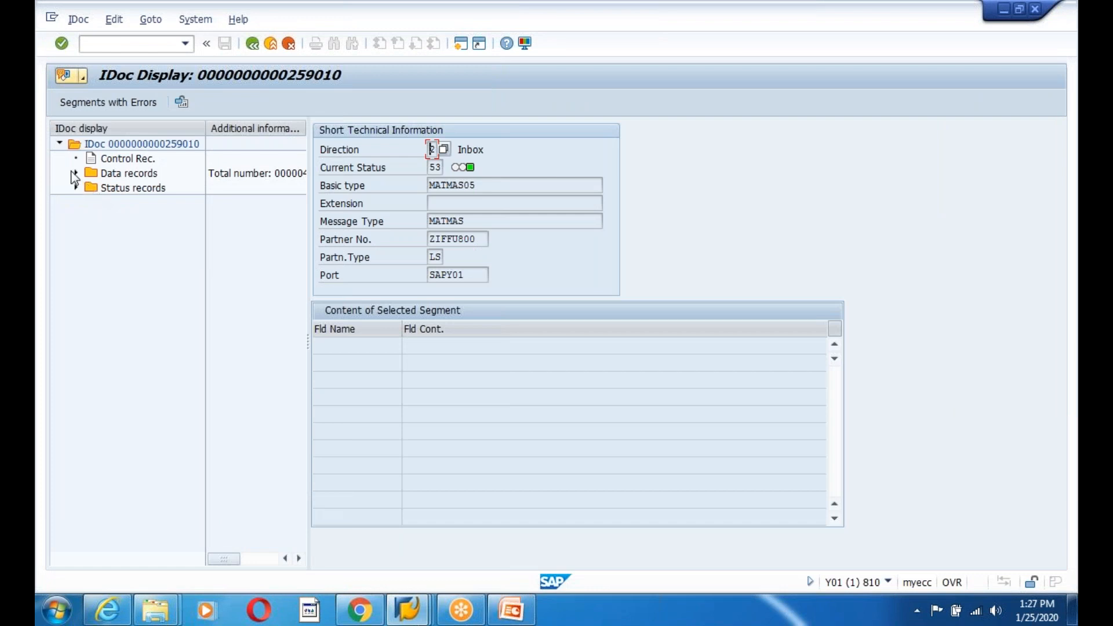
click(75, 173)
double_click(140, 188)
drag(491, 363, 386, 358)
key(ctrl+c)
- Paste EDIGIIIDOCTEST1 into the MM03 Material field and confirm it
key(alt+Tab)
key(BackSpace)
key(ctrl+v)
key(Return)
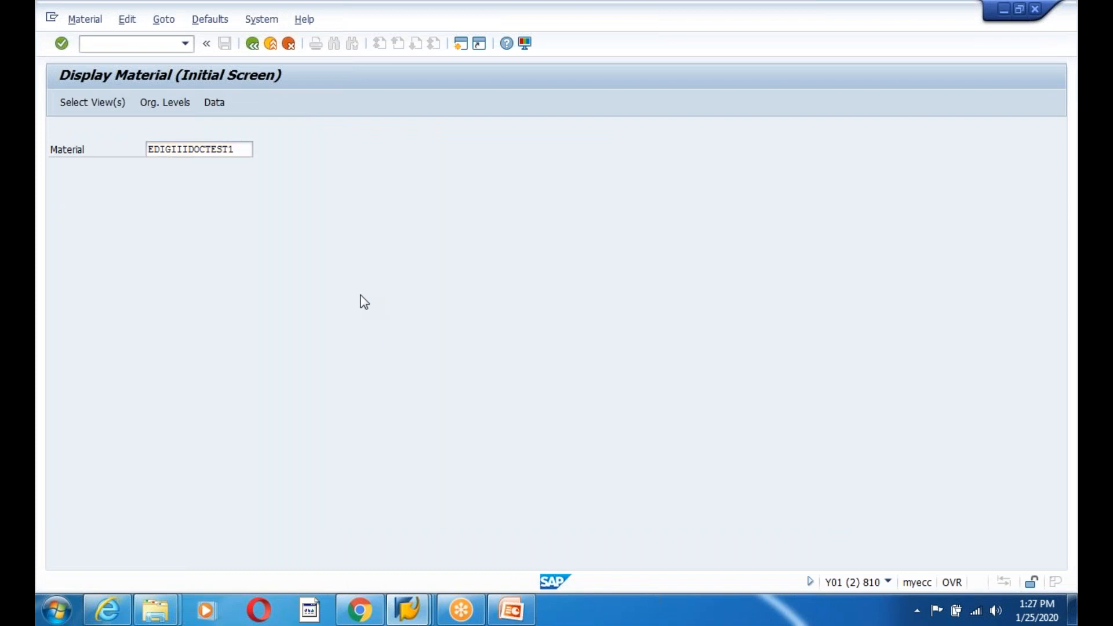
- Display the Basic Data 1 and 2 views and check the description, 1 KG weights, and KG unit
key(Return)
drag(288, 215, 280, 238)
key(Return)
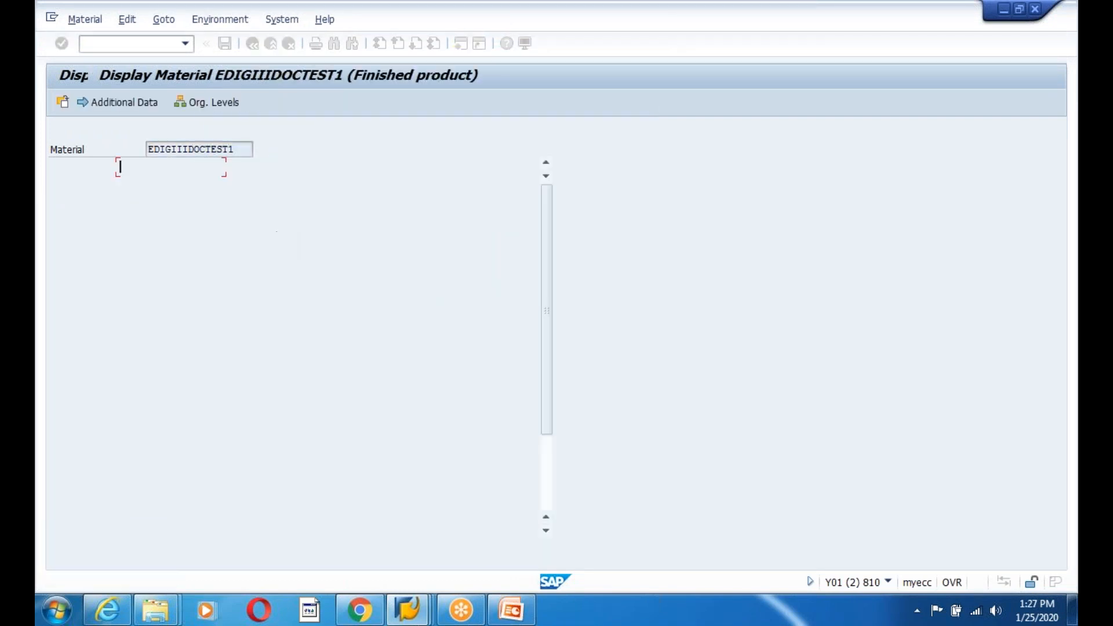
drag(350, 167, 220, 170)
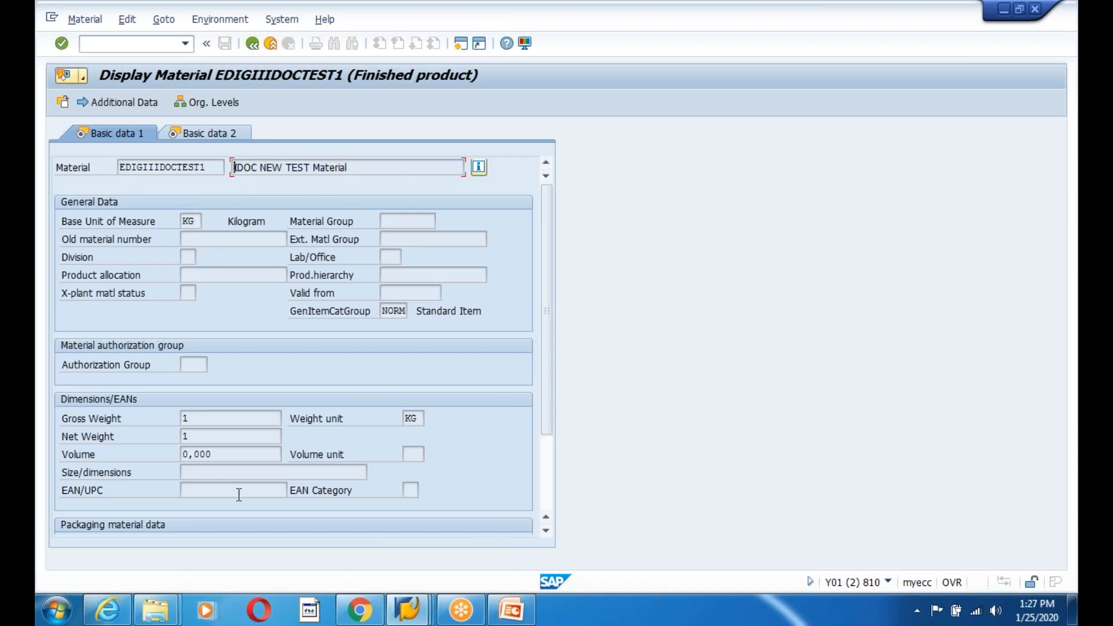
click(192, 417)
click(188, 435)
click(421, 414)
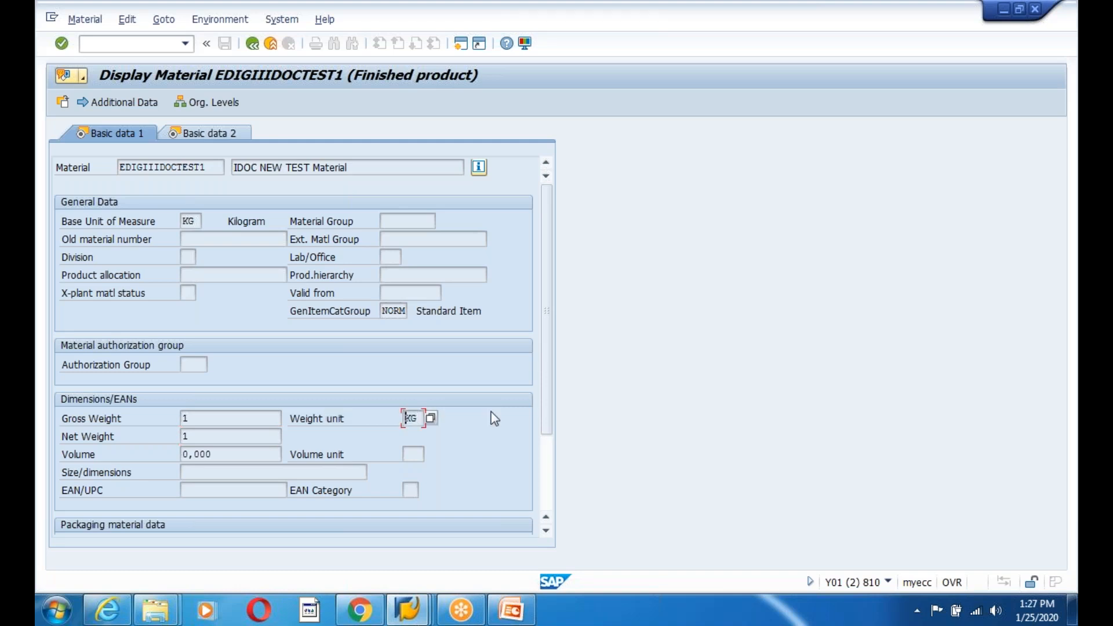
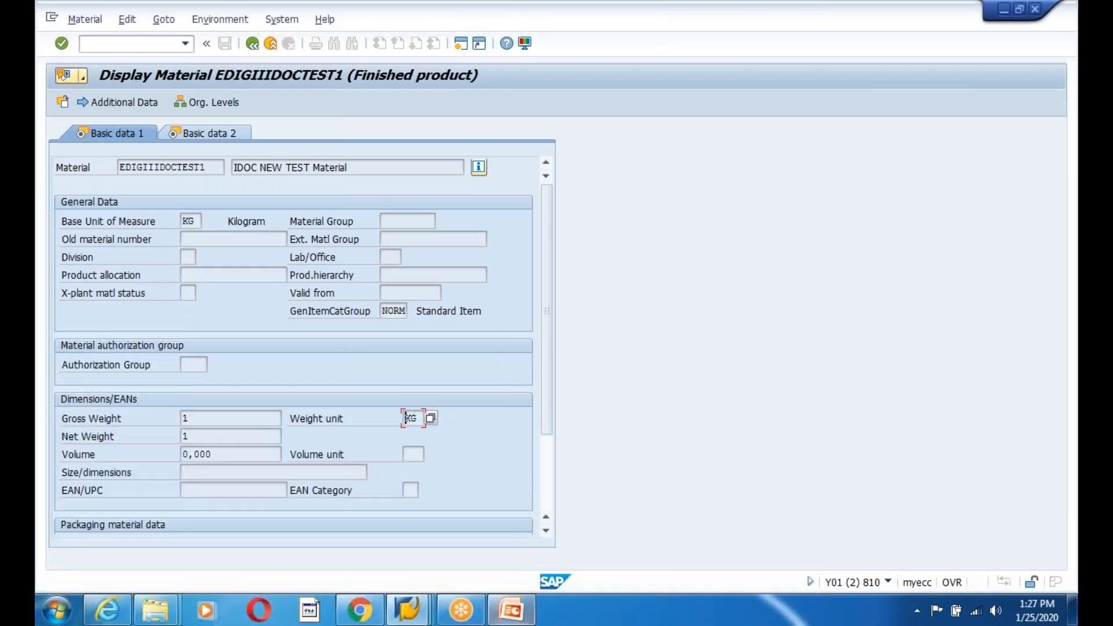
- Switch to the PowerPoint deck at slide 261 on reprocessing IDocs via WE19 and SLG1
key(alt+Tab)
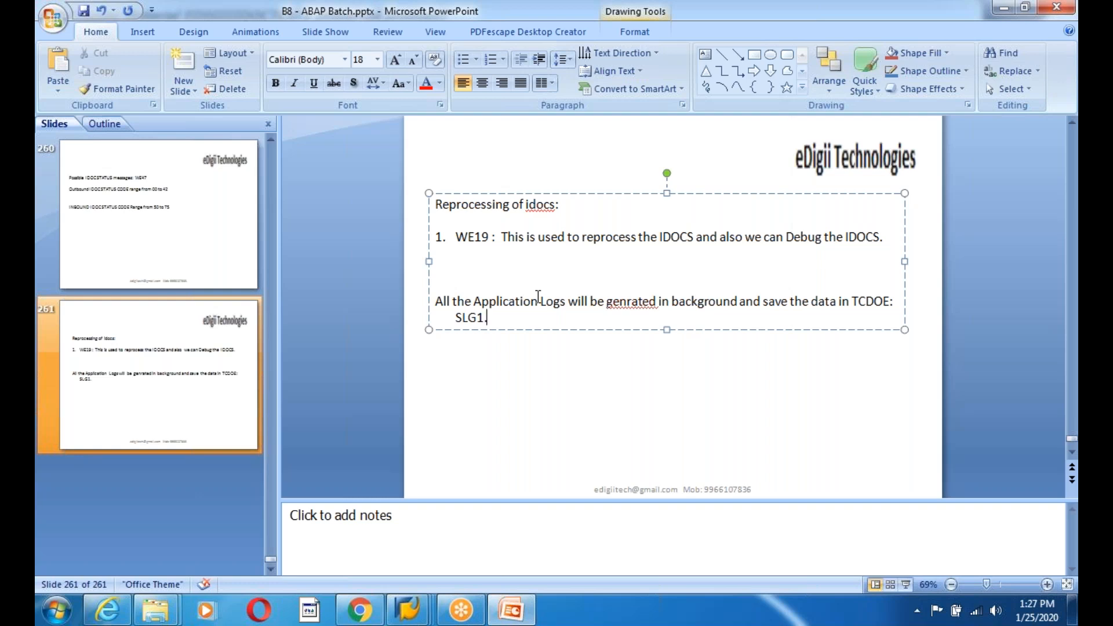
- Review slides 260, 261, 258, 257 and 258 on push/pull IDoc status codes
click(393, 410)
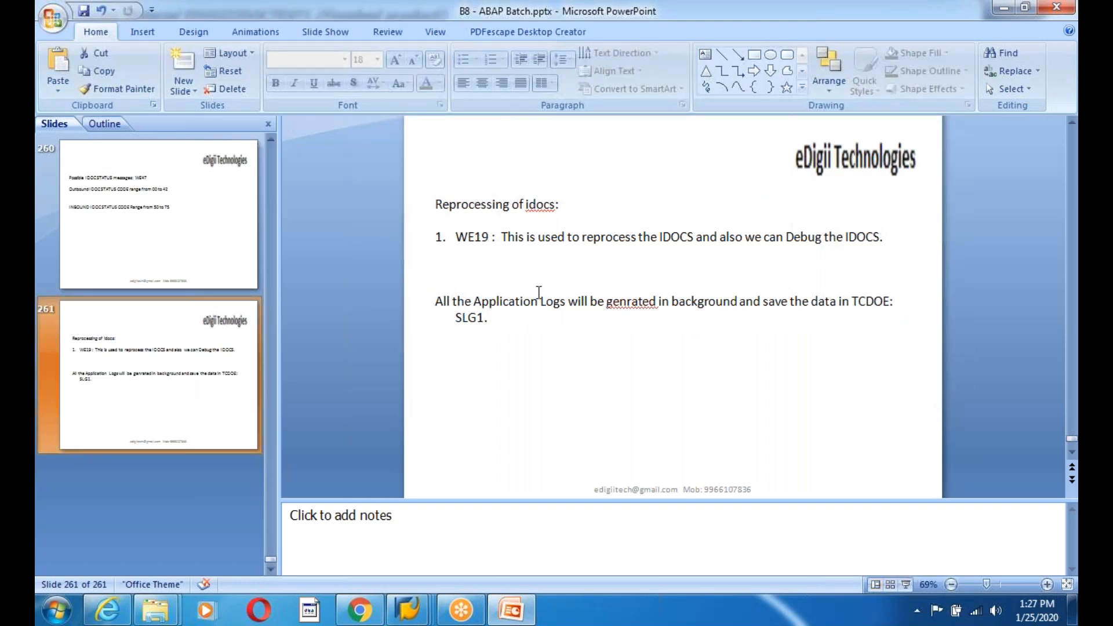
click(162, 228)
click(124, 366)
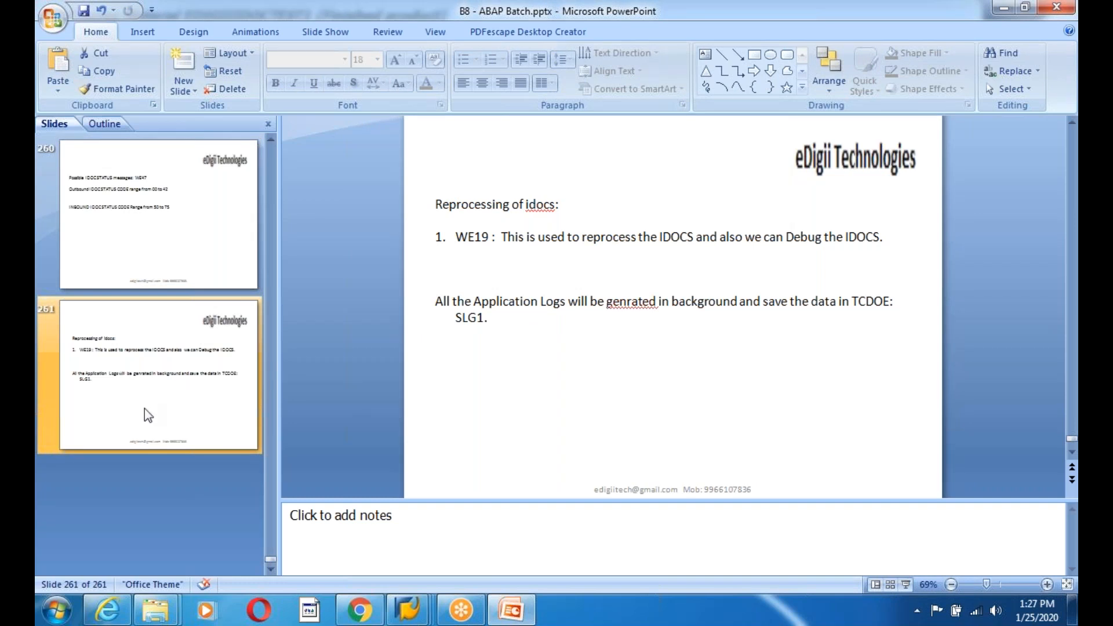
scroll(151, 394, up, 3)
click(157, 368)
click(177, 252)
click(165, 405)
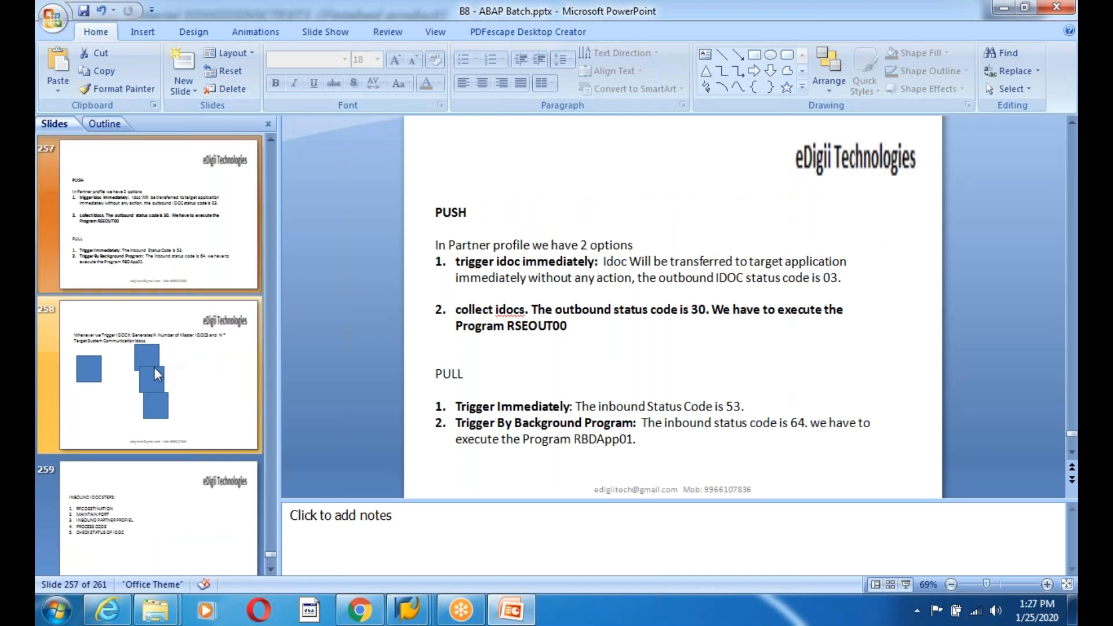
- Return from the SAP IDoc List window to the Easy Access menu
mouse_move(408, 608)
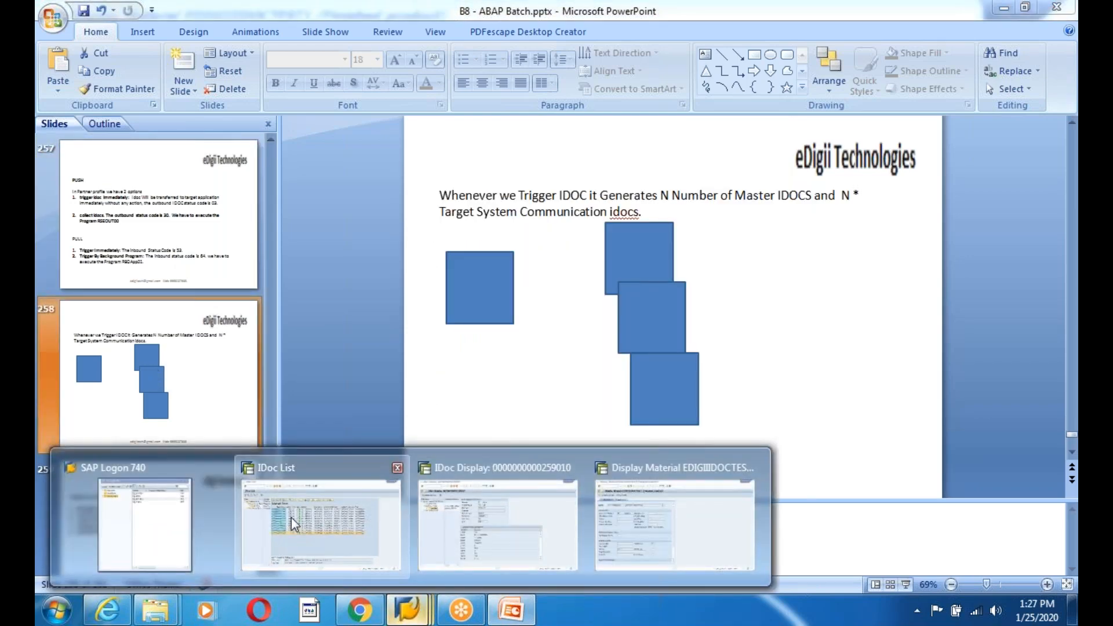
click(293, 522)
click(252, 45)
click(252, 45)
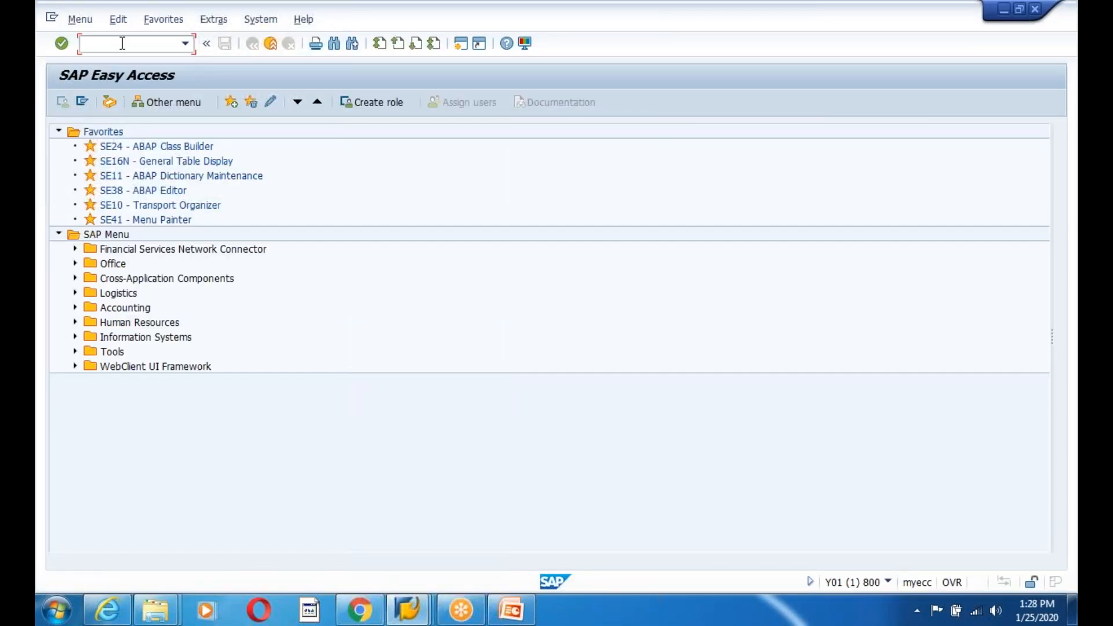
- Open SM59 and browse the ABAP Connections RFC destinations past EDGN800
text(sm59)
key(Return)
click(58, 204)
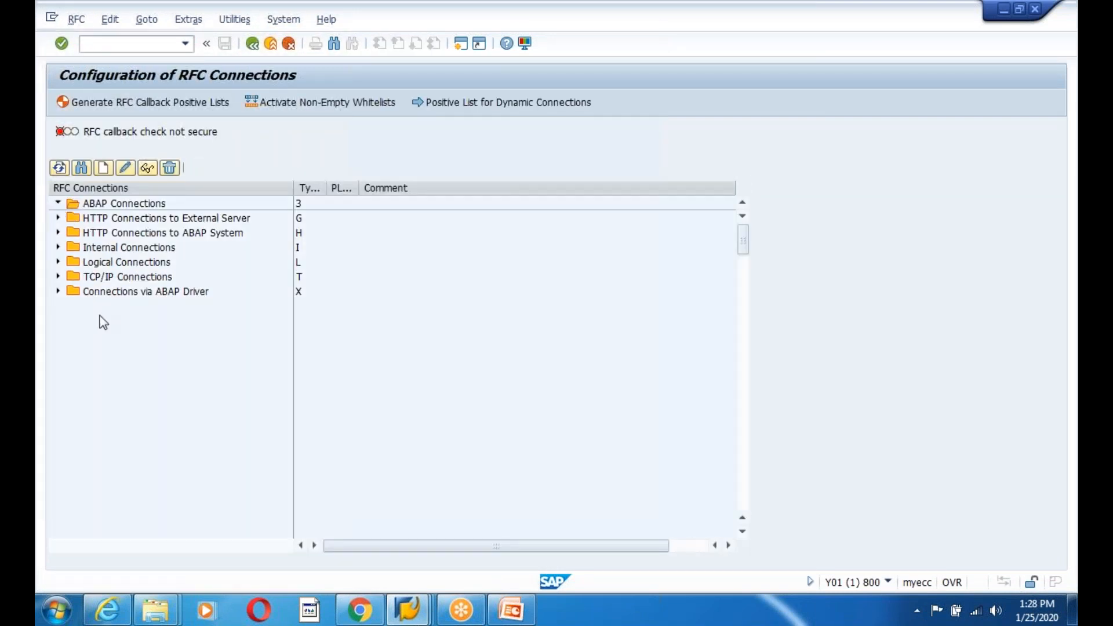
click(138, 409)
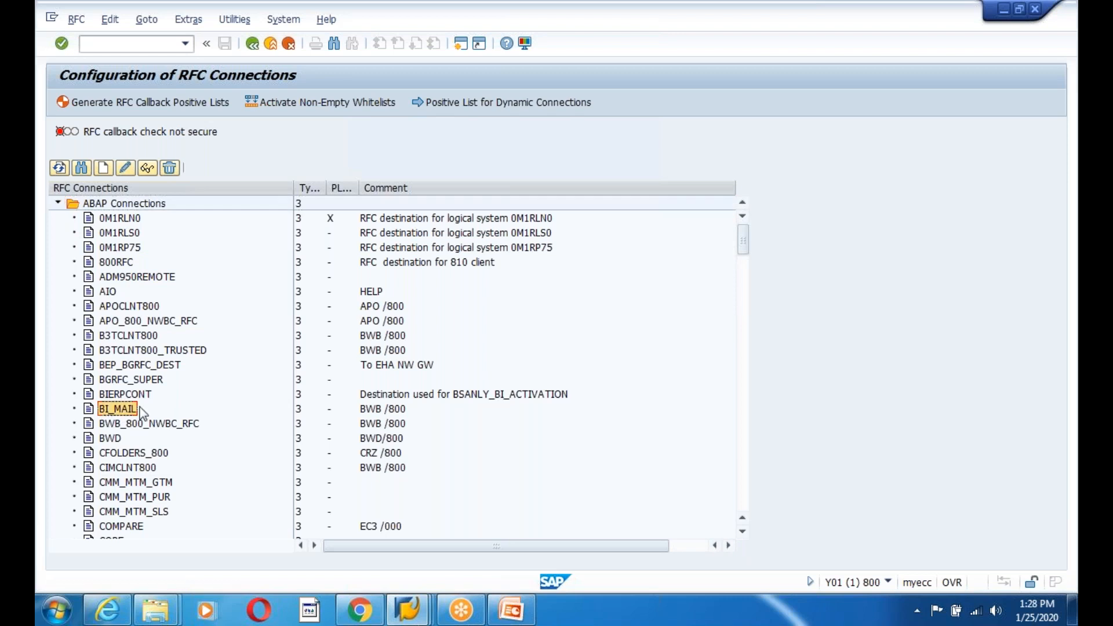
scroll(139, 412, down, 15)
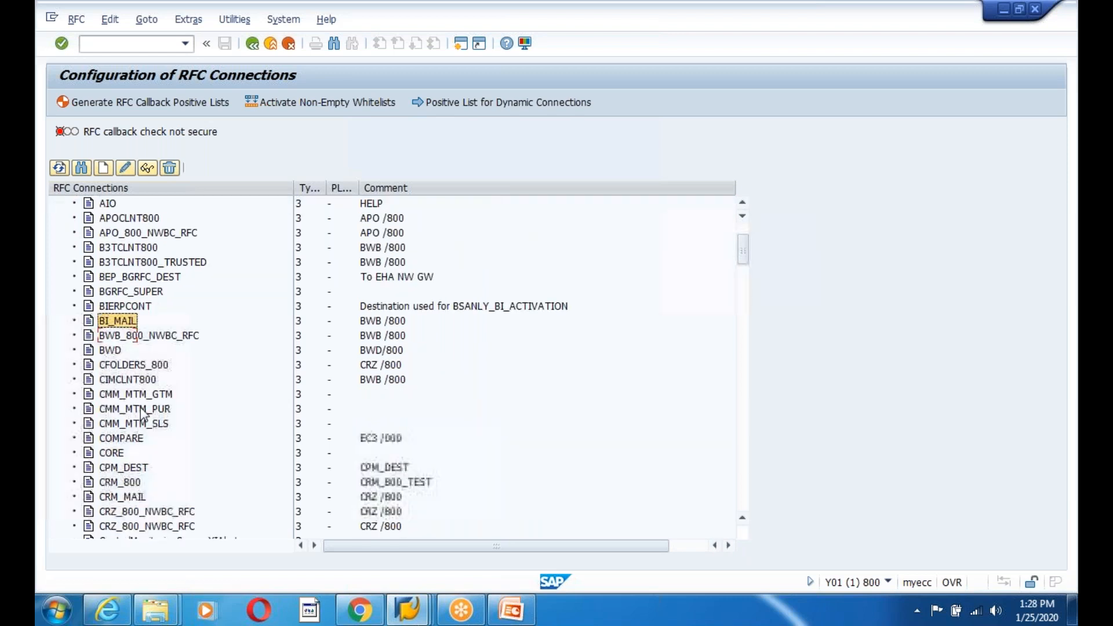
scroll(145, 447, down, 3)
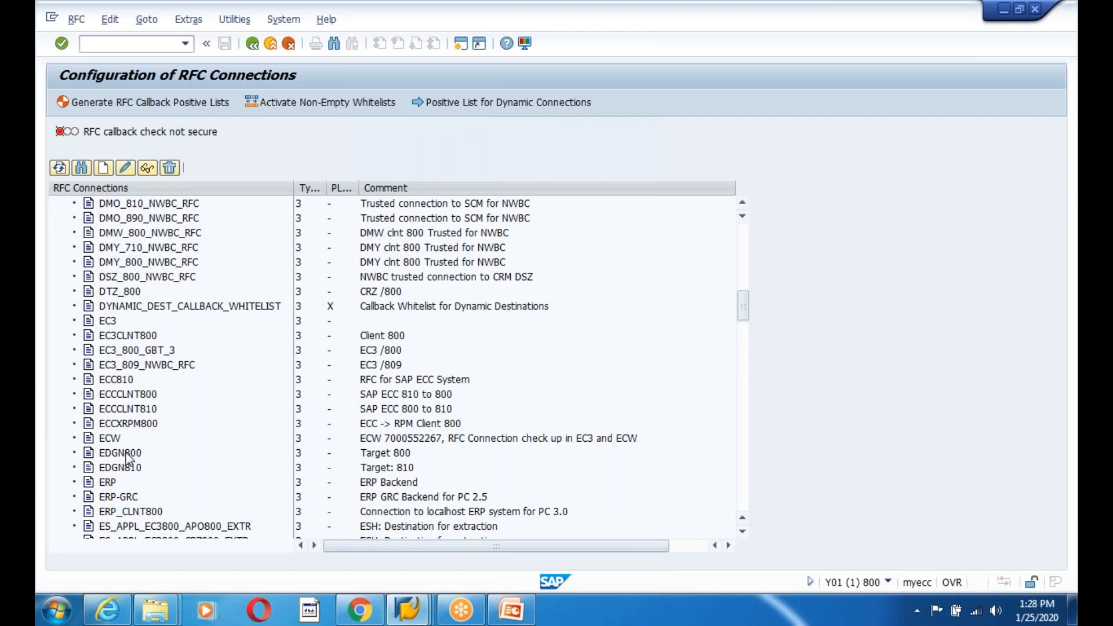
click(127, 455)
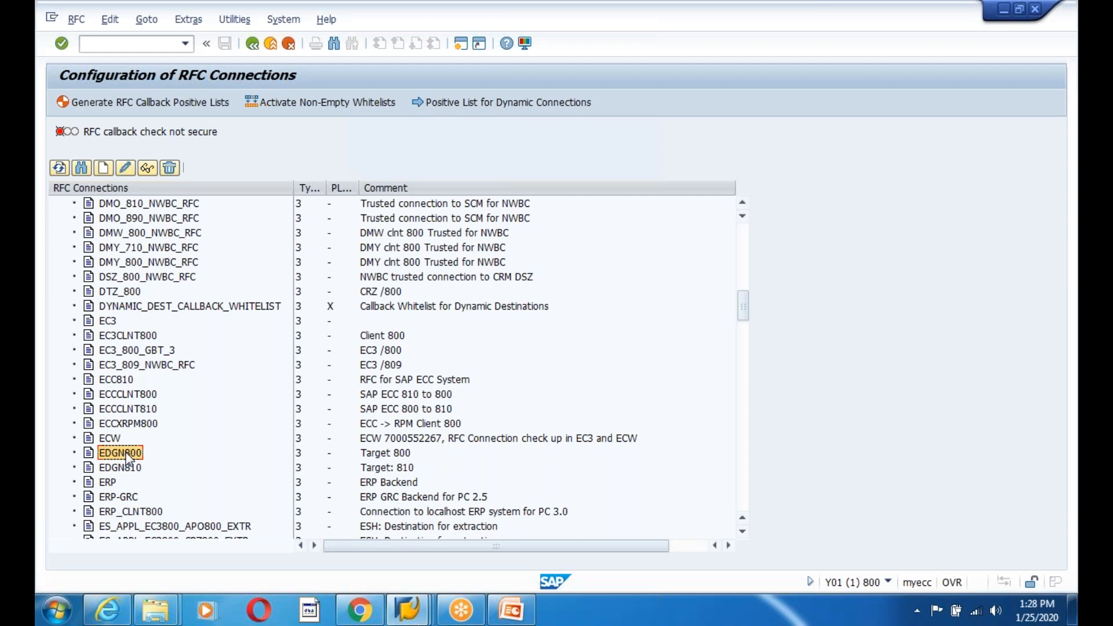
scroll(129, 457, down, 1)
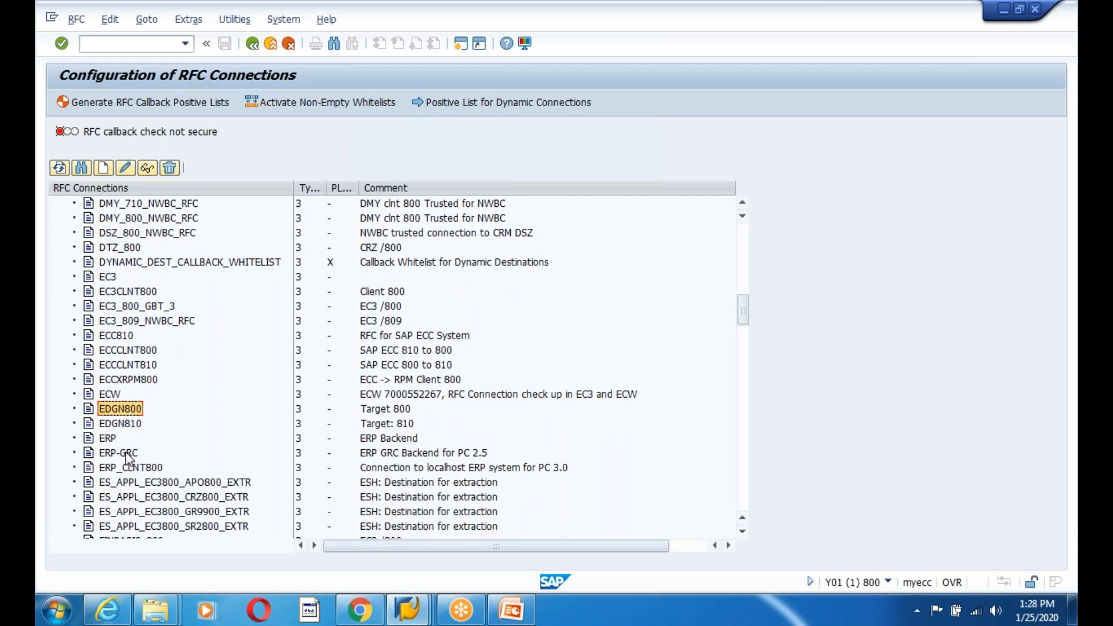
- Confirm destination EDGN810 logs on as user IDADMIN, then return to the material display
double_click(122, 424)
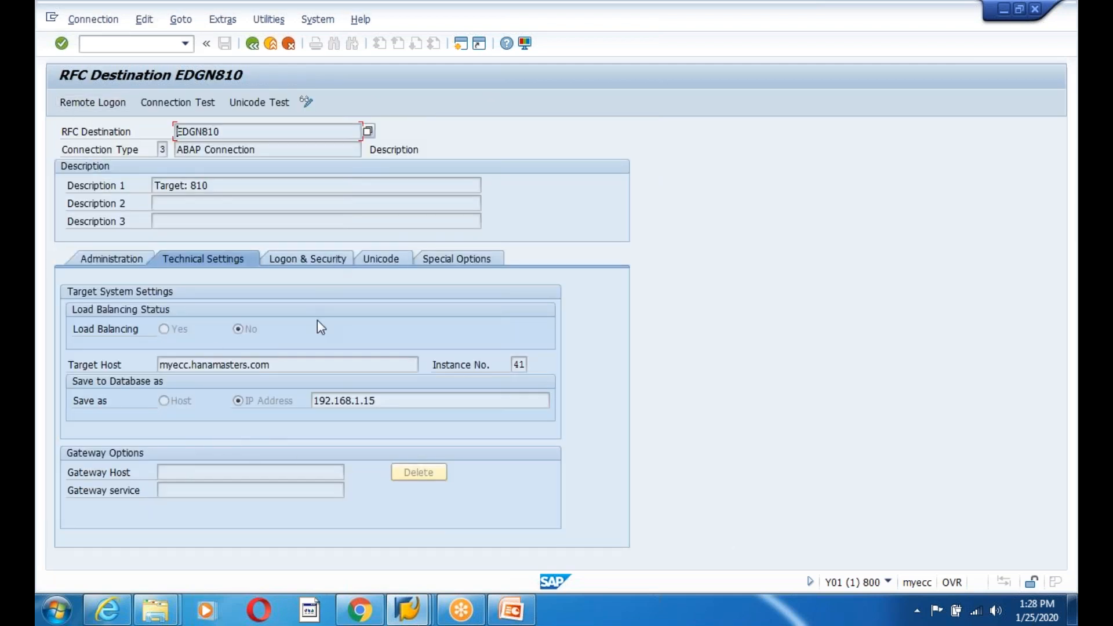
click(291, 261)
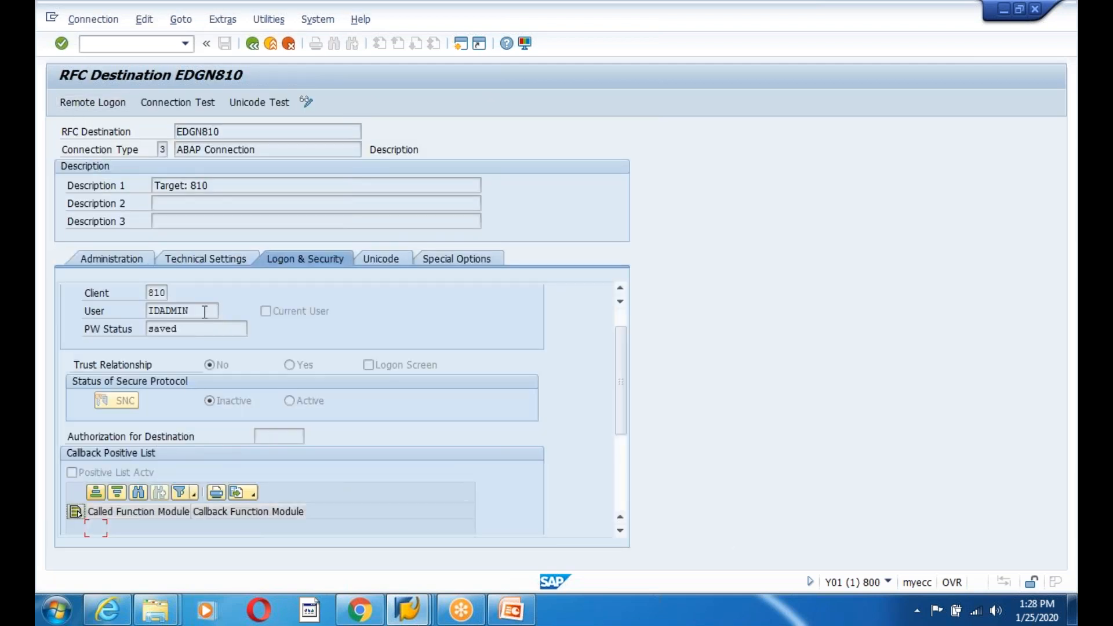
drag(204, 313, 129, 311)
click(407, 608)
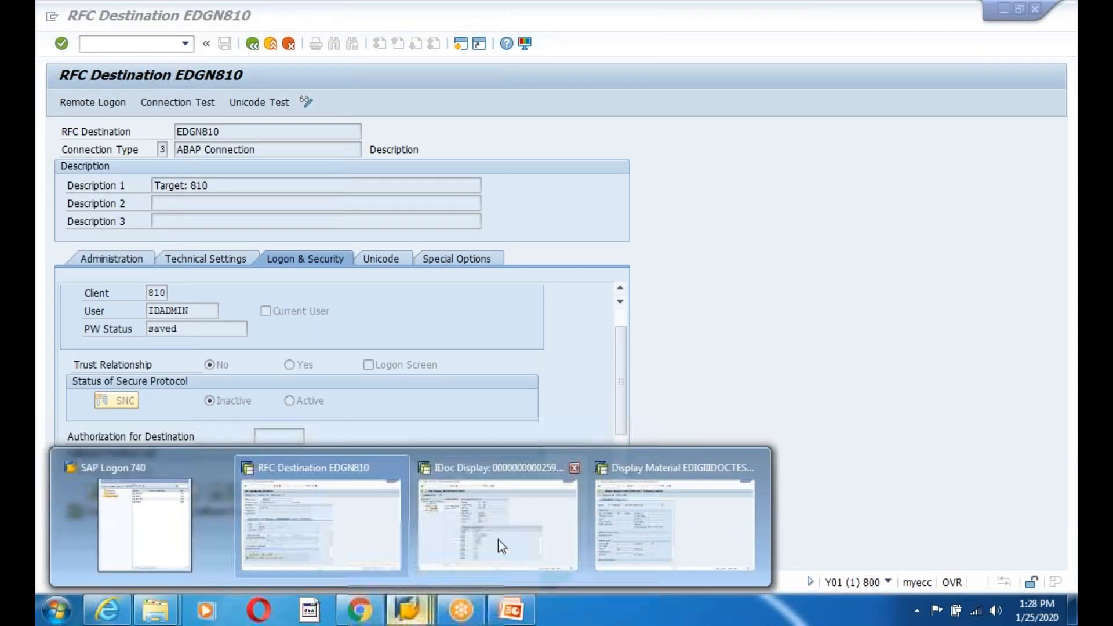
click(633, 517)
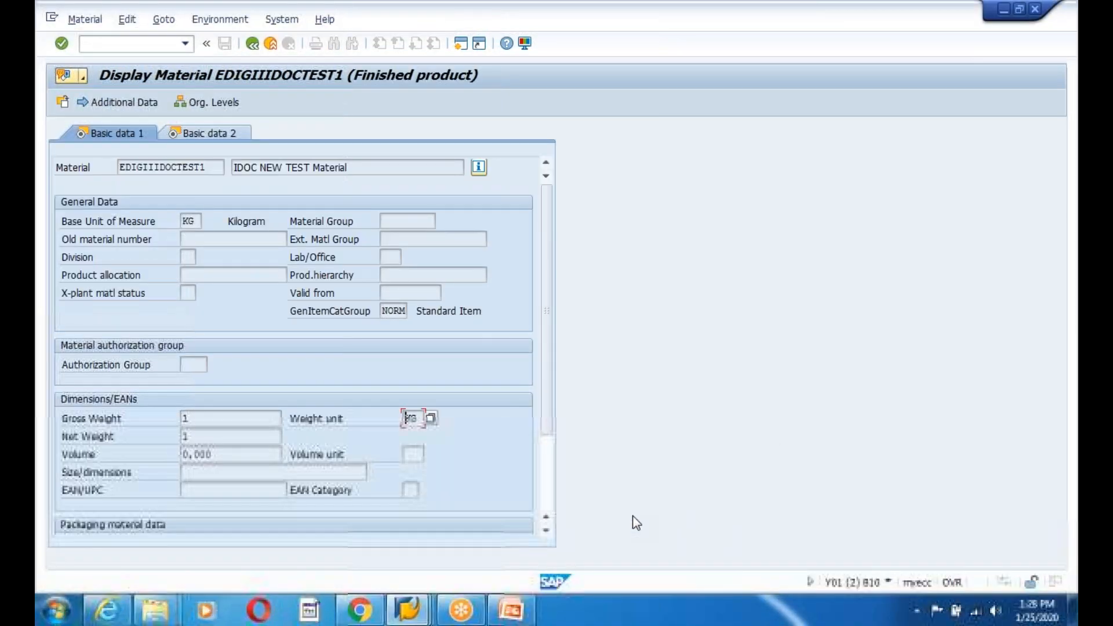
- Lock user IDADMIN in SU01
click(270, 44)
text(su01)
key(Return)
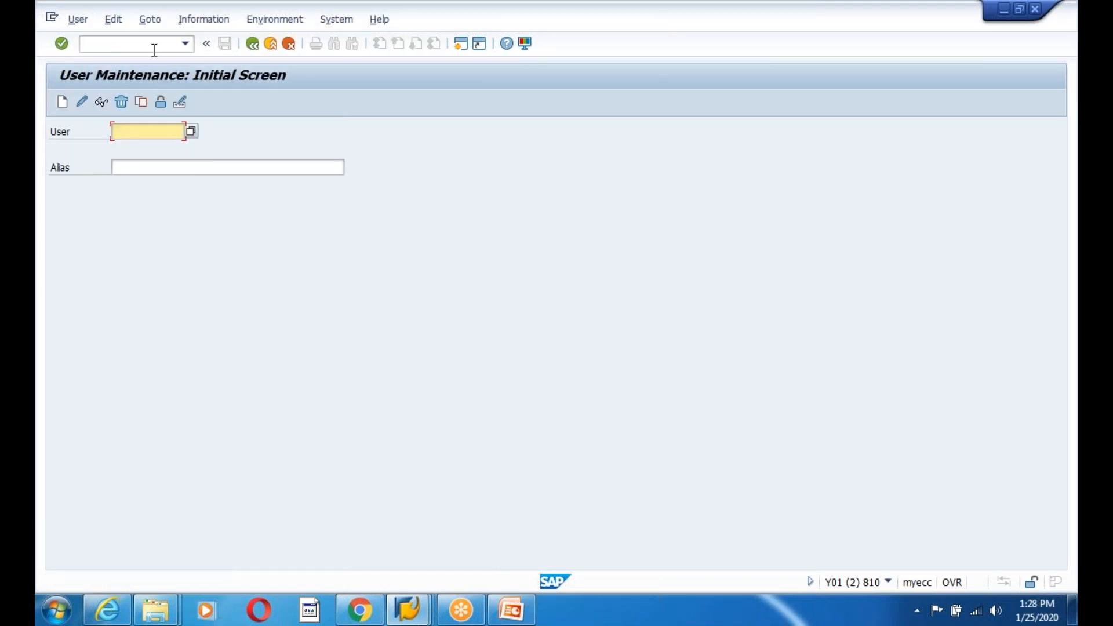
text(IDADMIN)
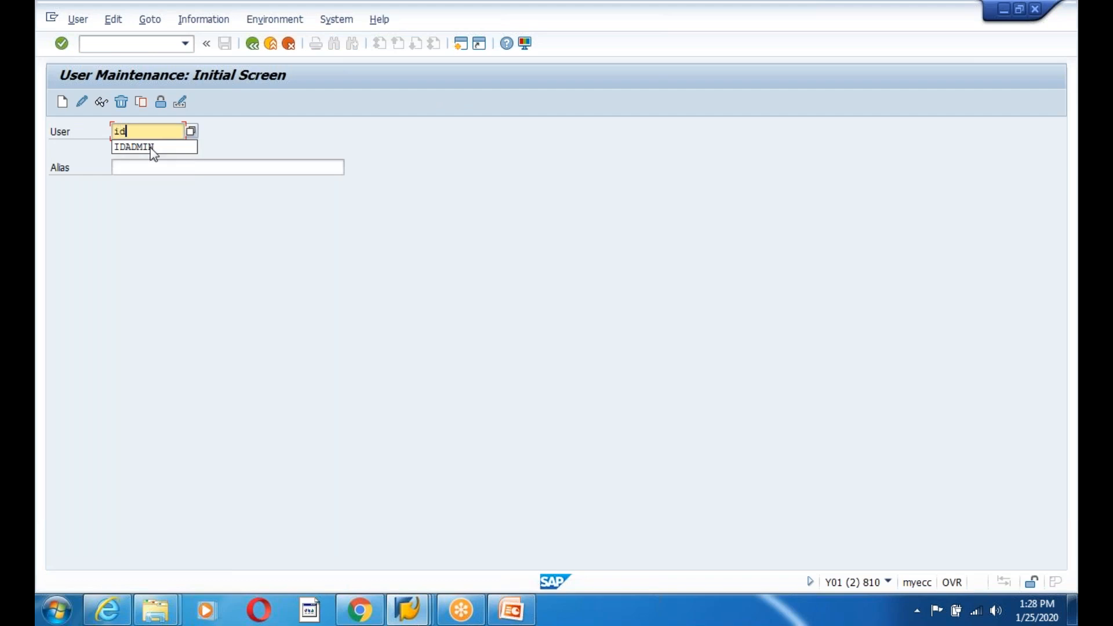
click(162, 103)
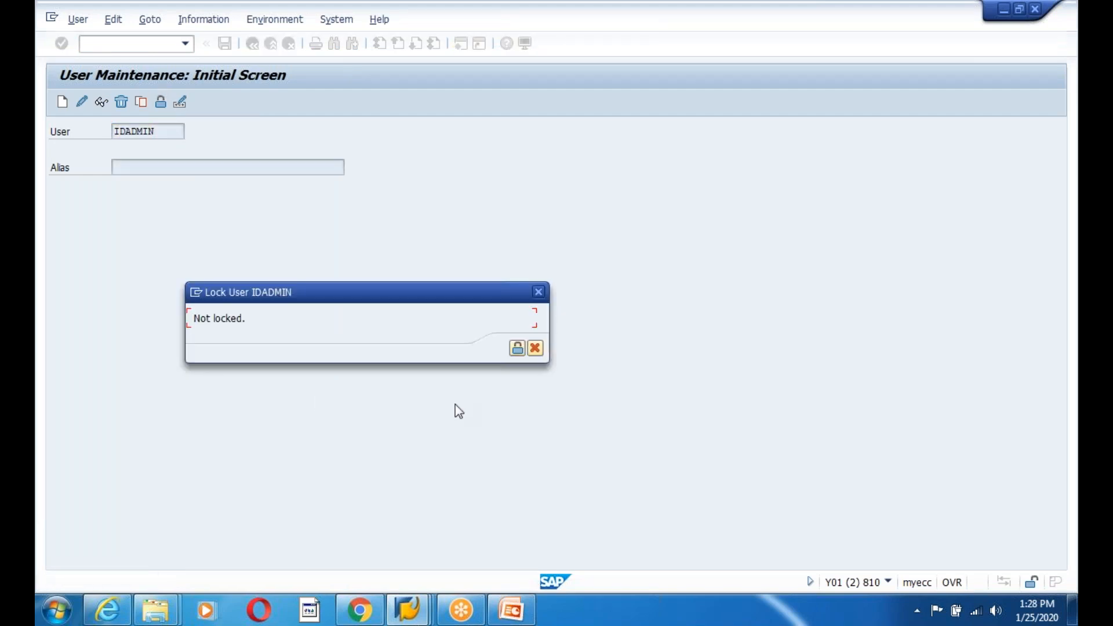
click(516, 348)
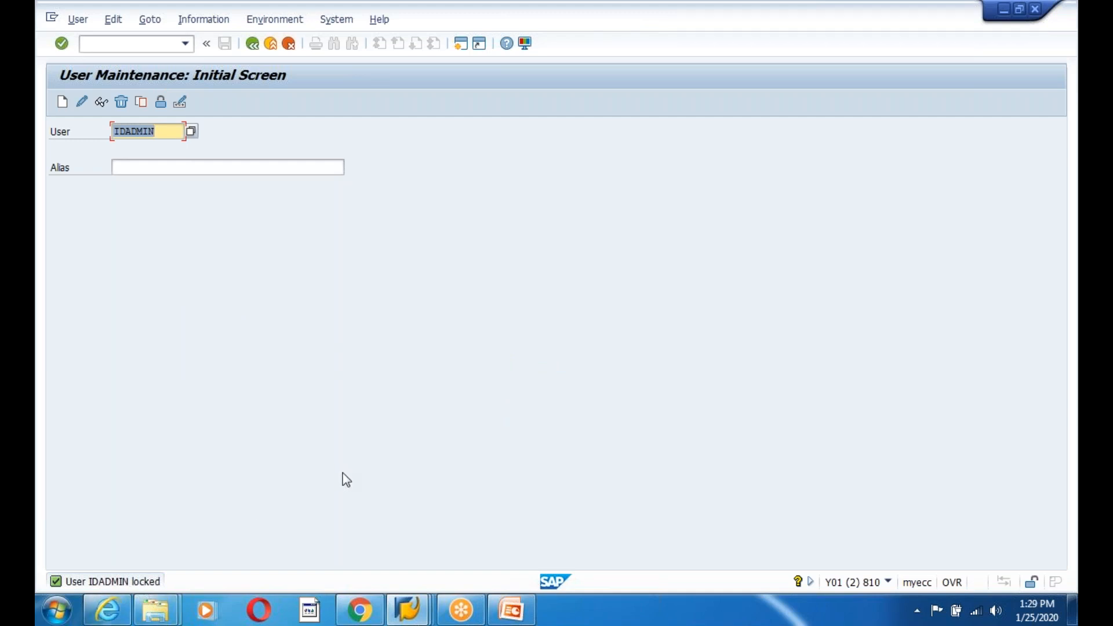
- Go from the EDGN810 destination window back to the Easy Access menu
mouse_move(408, 609)
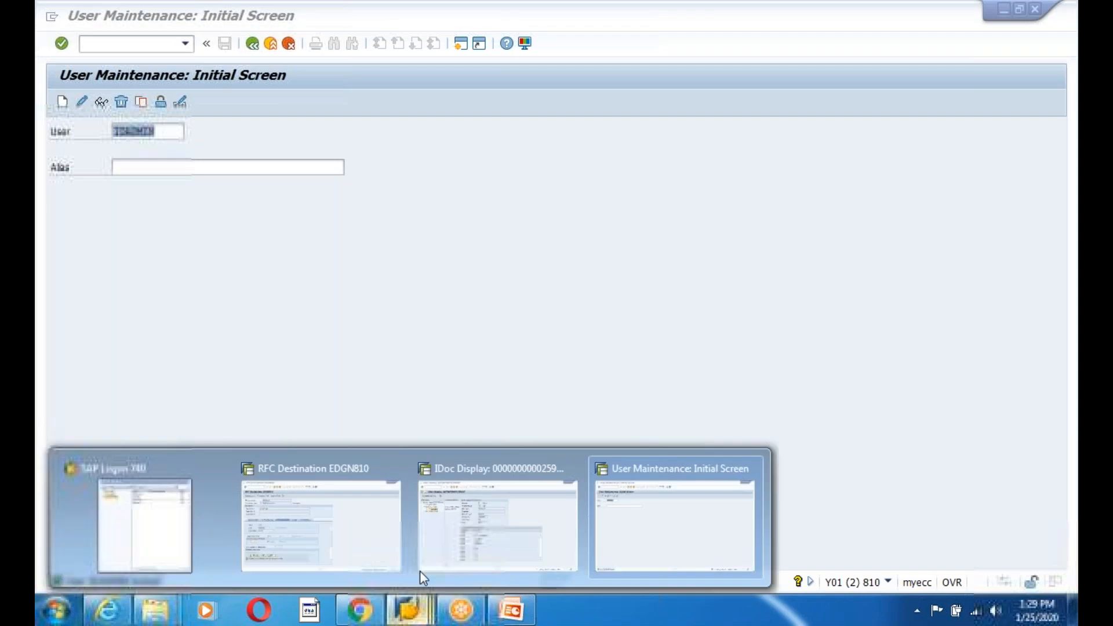
click(322, 498)
click(252, 45)
click(253, 44)
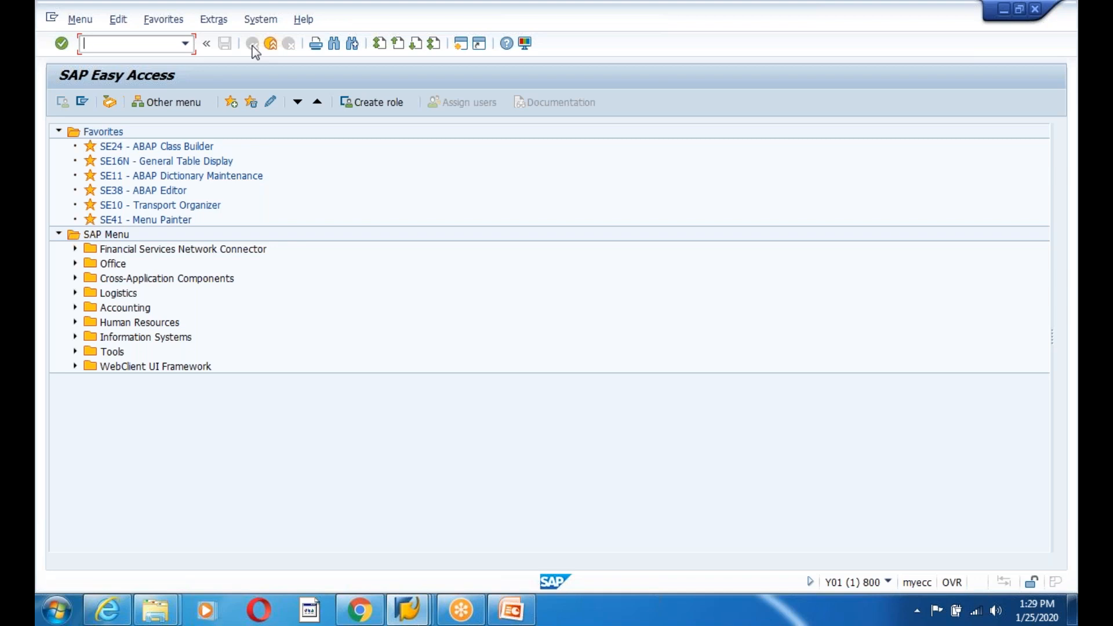
- Send material EDIGIIIDOCTEST1 as MATMAS to logical system ZIFFU810 with BD10
text(bd10)
key(Return)
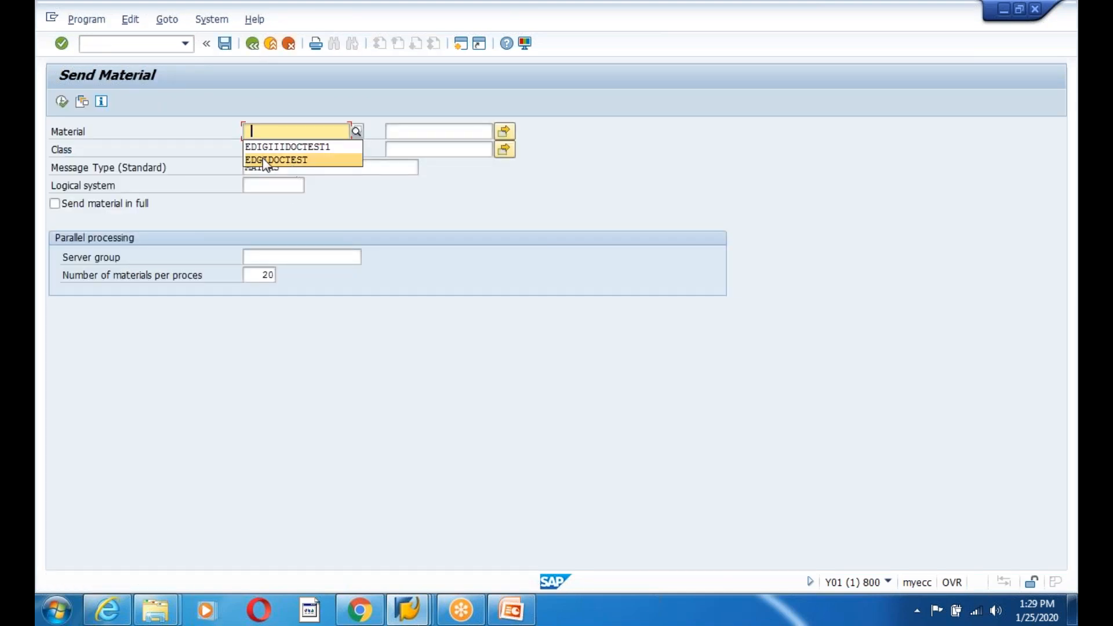
click(271, 146)
click(261, 186)
click(258, 194)
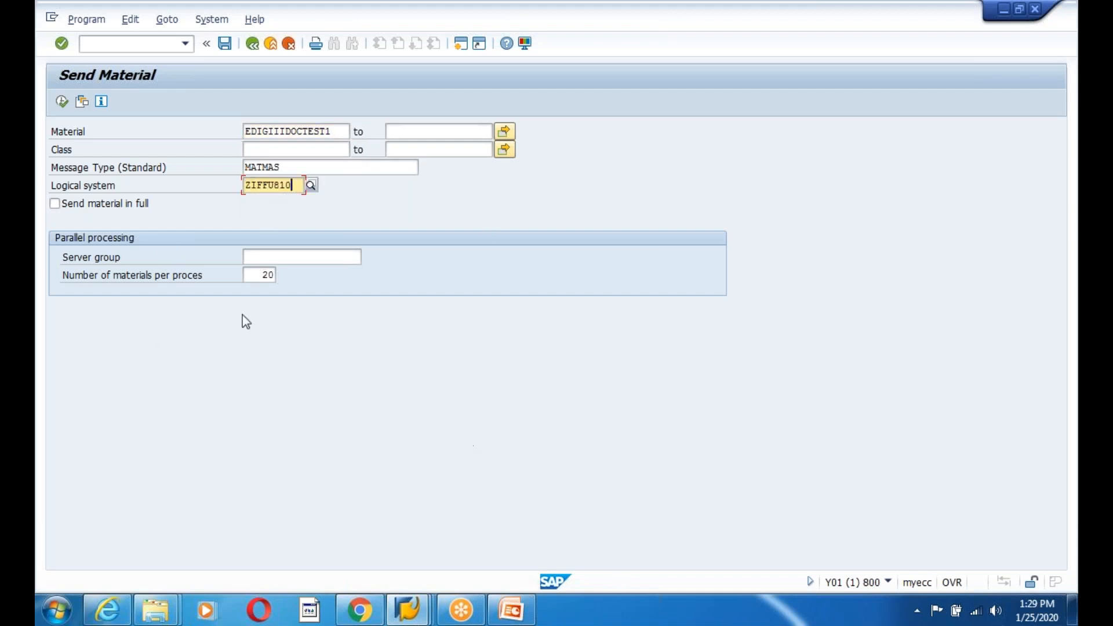
click(62, 102)
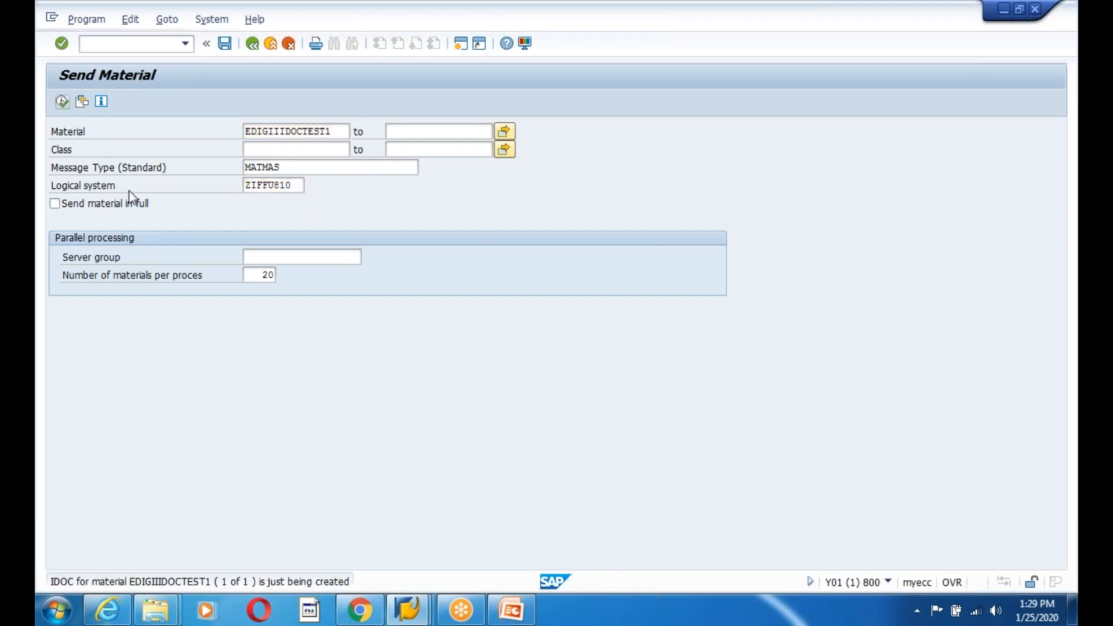
- Acknowledge the 1 communication IDoc messages and return to the Easy Access menu
click(419, 455)
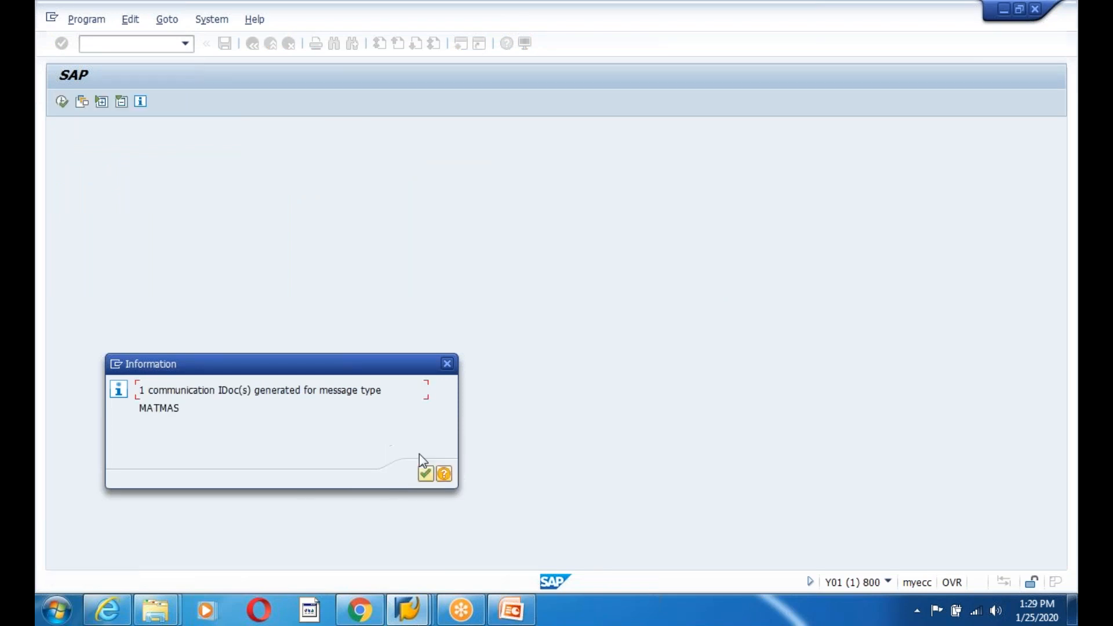
click(425, 474)
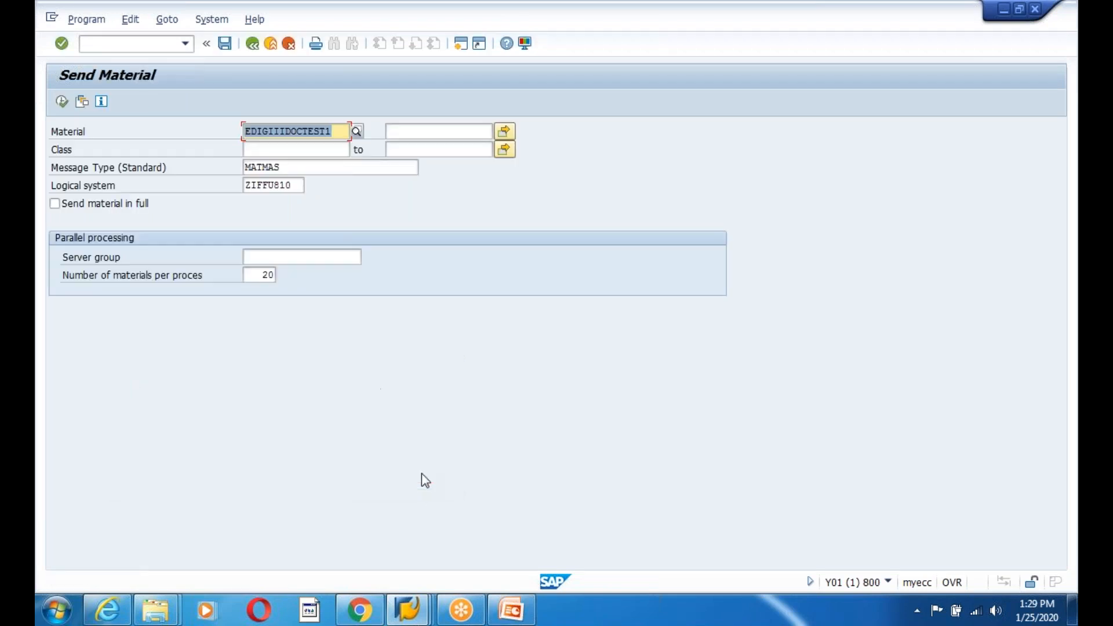
click(252, 43)
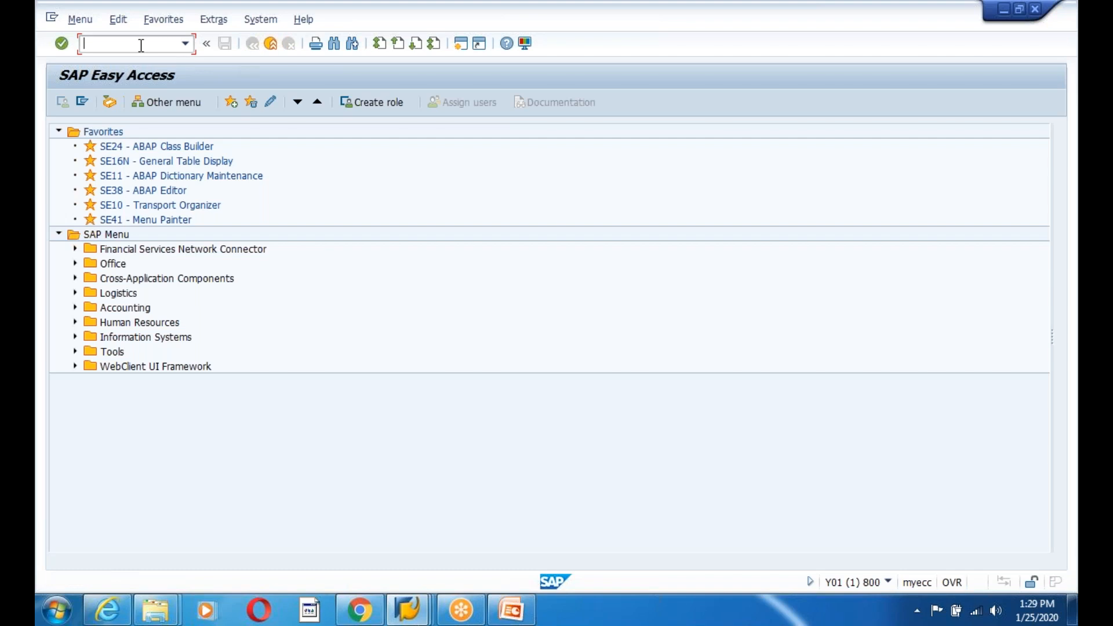
- List IDocs in WE02 and check newest IDoc 3273757, then return to the main menu
text(we02)
key(Return)
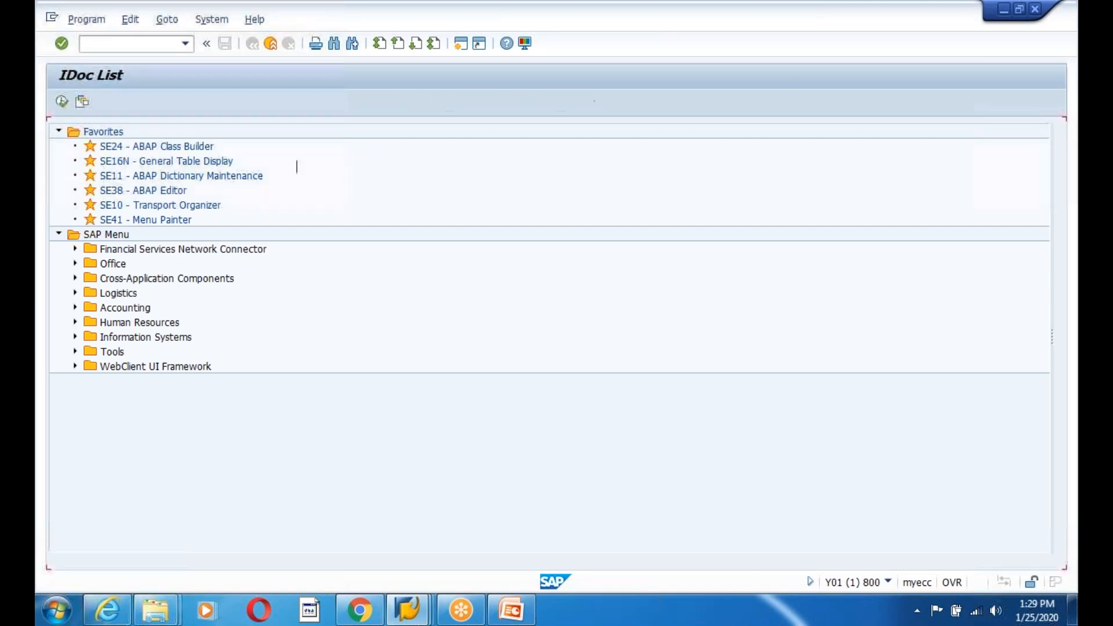
key(F8)
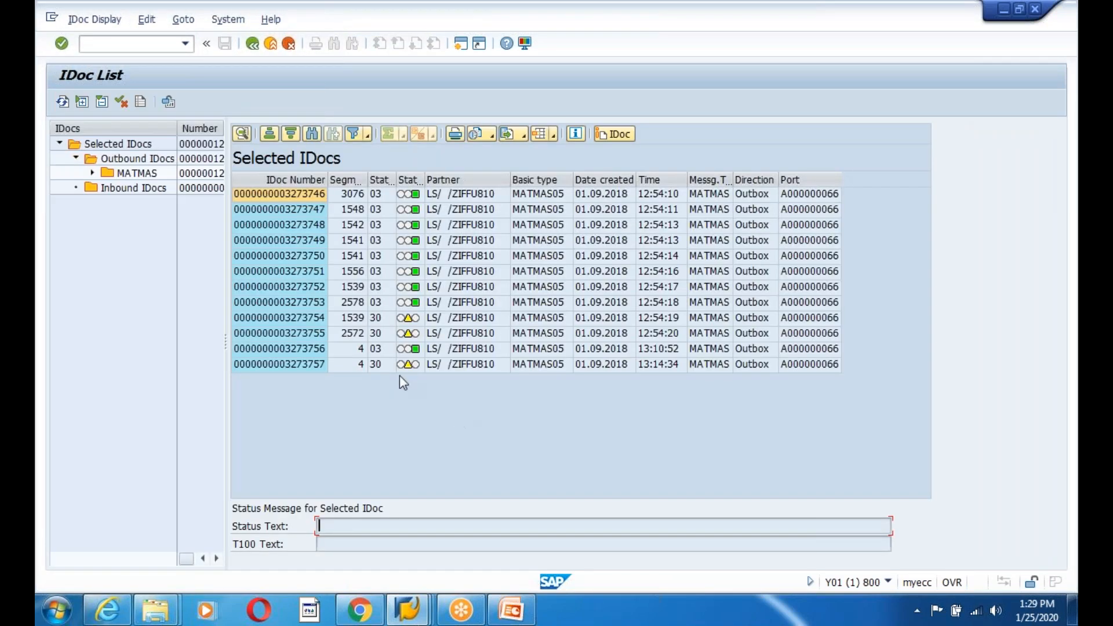
click(381, 365)
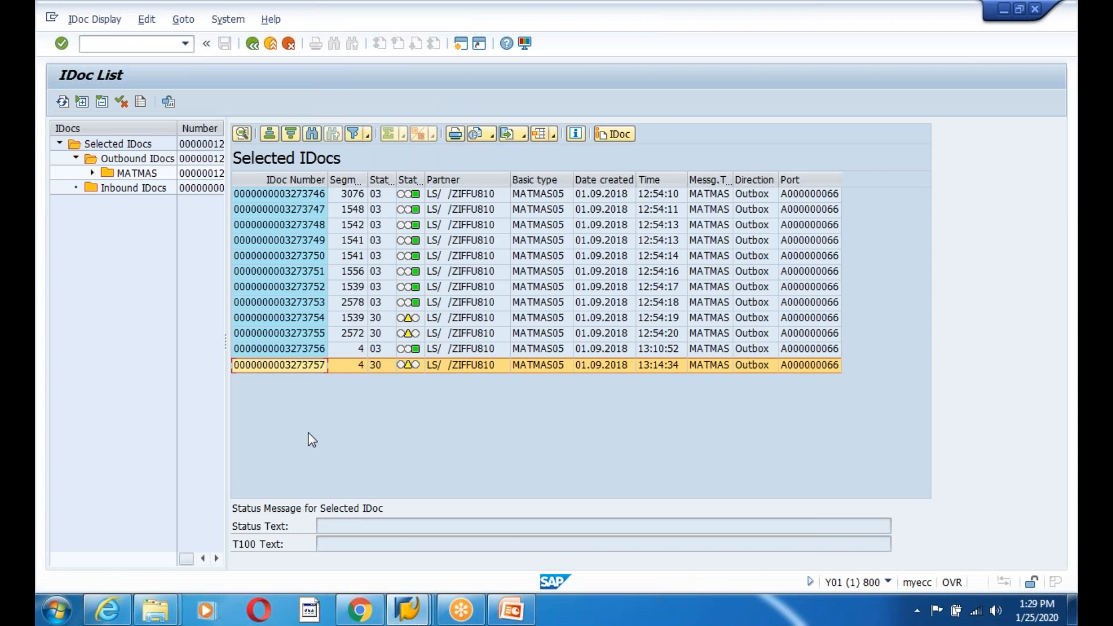
click(252, 44)
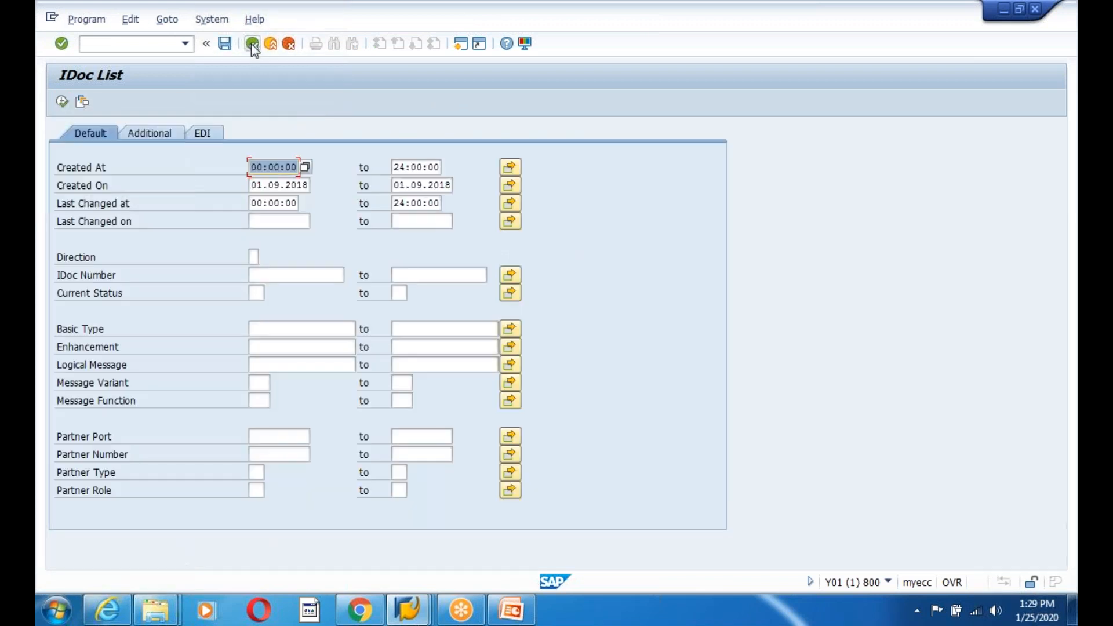
click(251, 43)
- Run program RSEOUT00 from SE38 and go back to the main menu
text(se38)
key(Return)
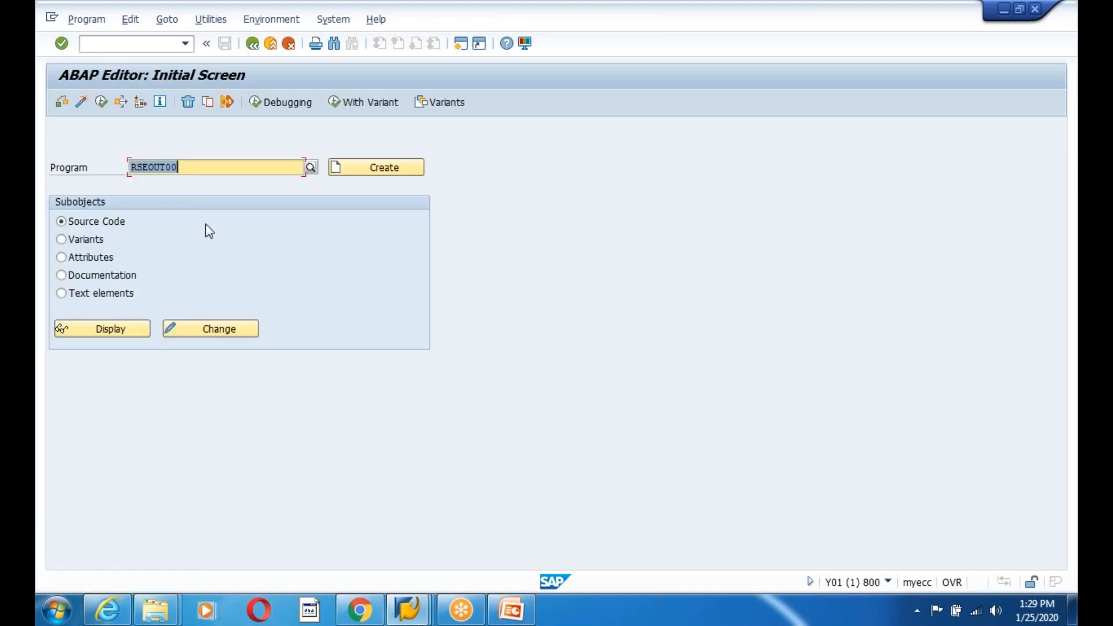
key(F8)
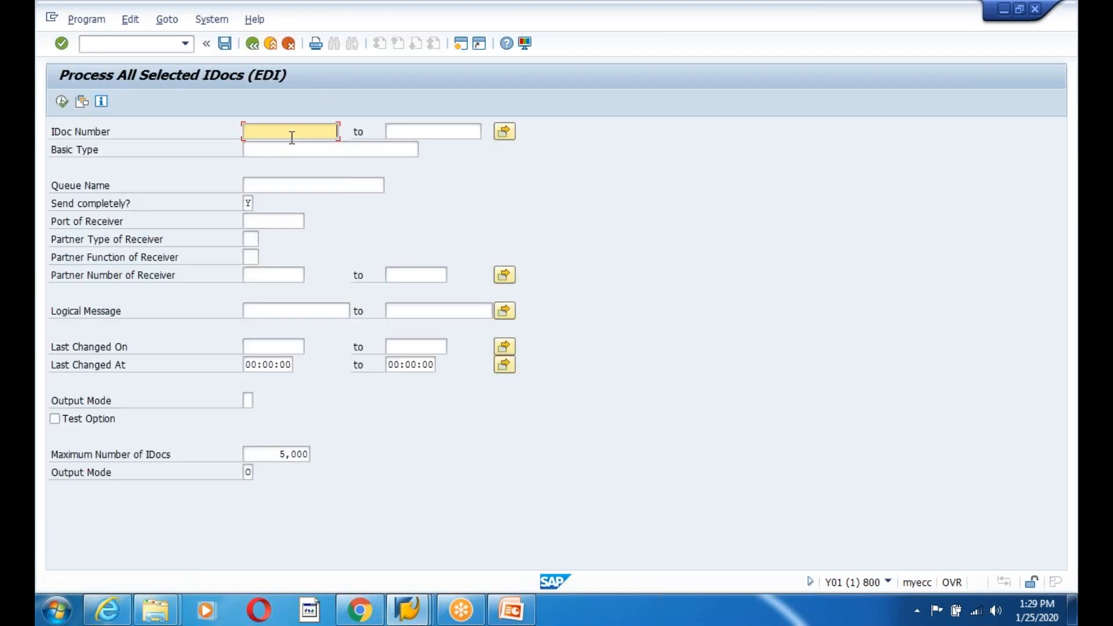
click(253, 44)
- Rerun WE02 after a mistyped code and list the 12 outbound MATMAS IDocs
text(we)
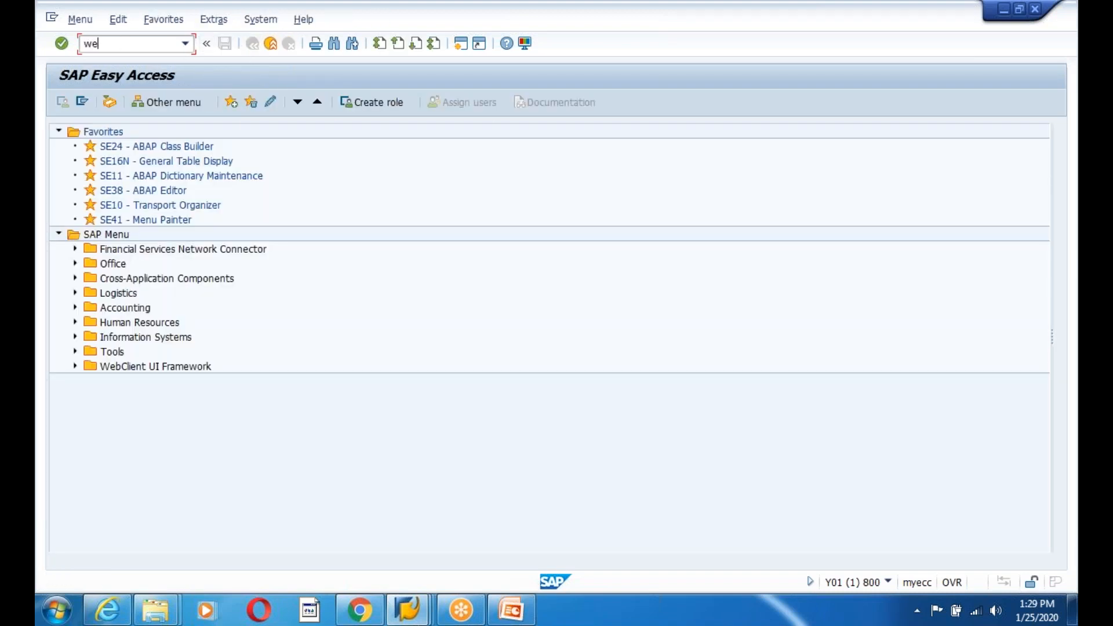
text(2)
key(Return)
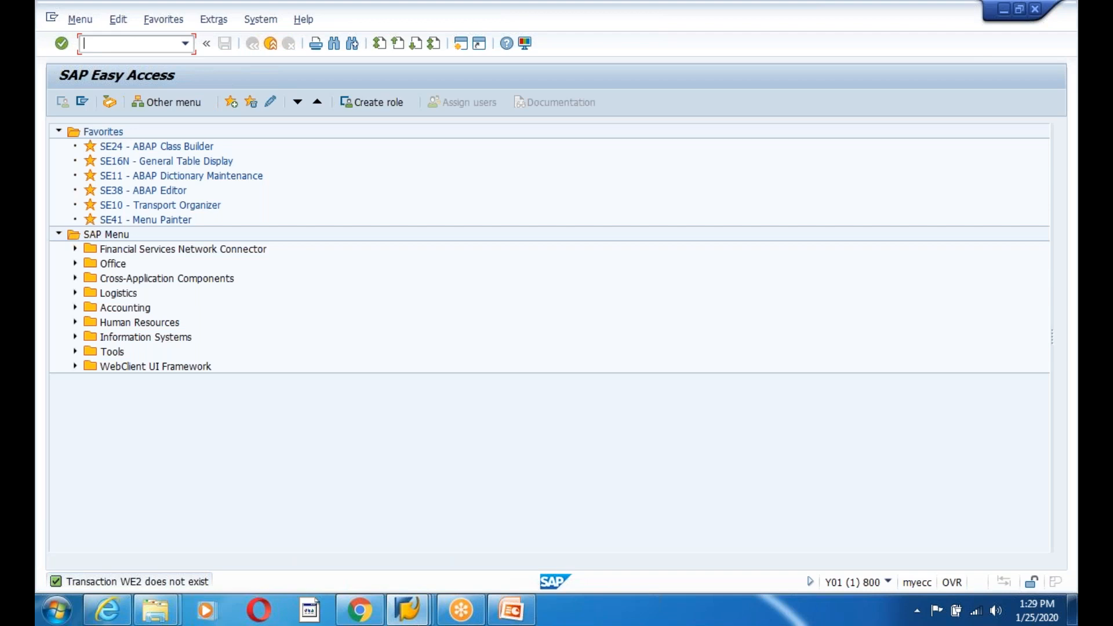
text(we02)
key(Return)
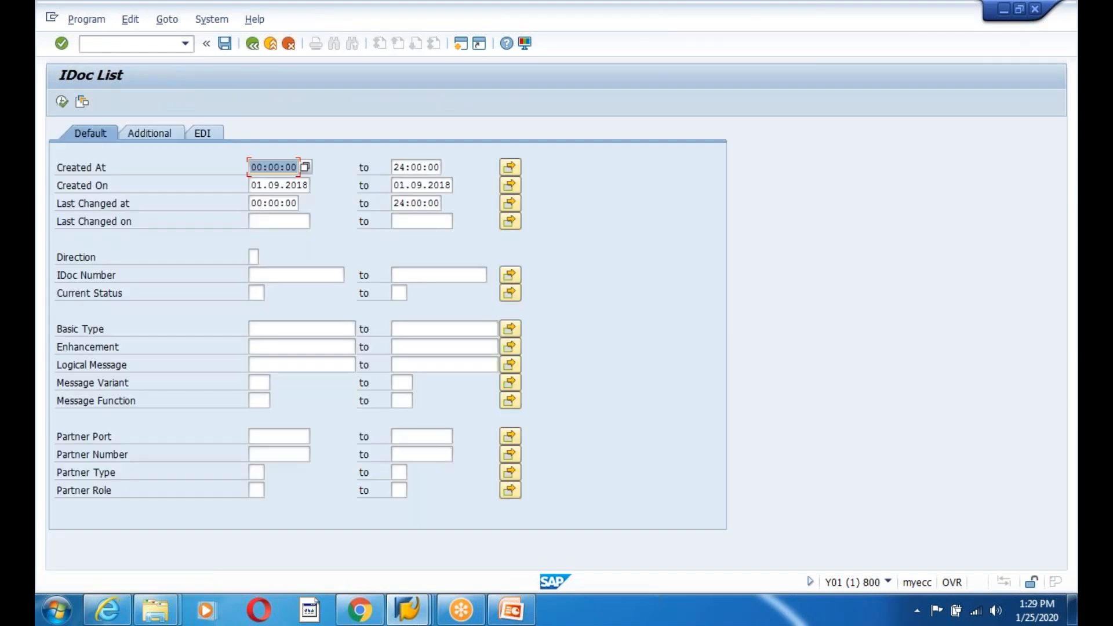
click(62, 102)
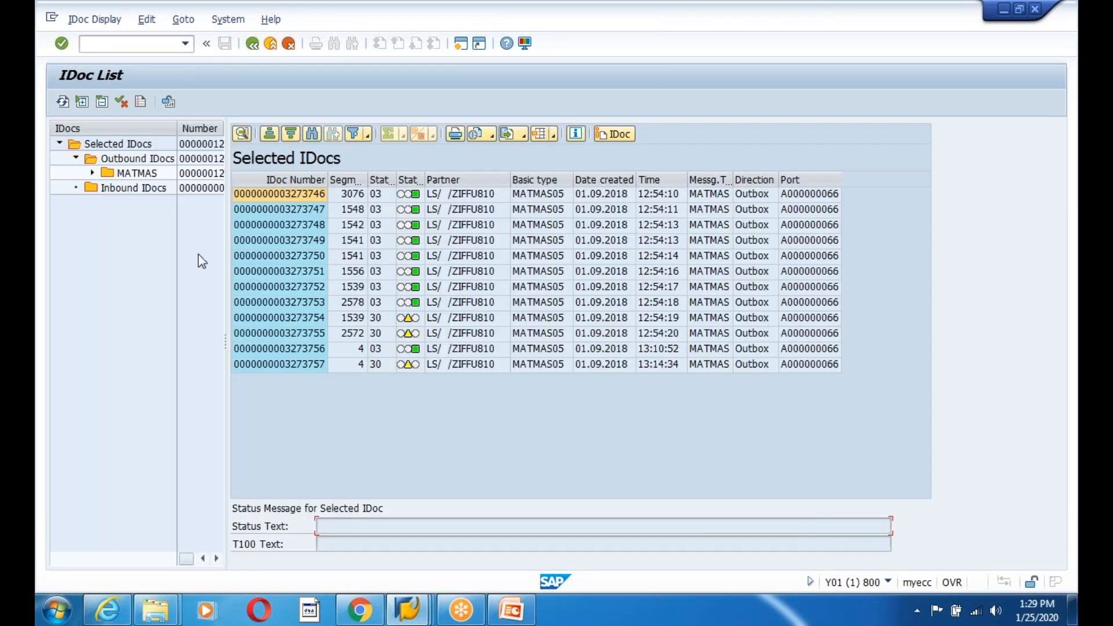
- Open IDoc 3273757's control record (status 30) and copy its IDoc number
click(314, 365)
double_click(313, 367)
double_click(124, 157)
drag(234, 131, 180, 129)
key(ctrl+c)
- Confirm user IDADMIN is locked in user maintenance, then return to the control record
click(461, 44)
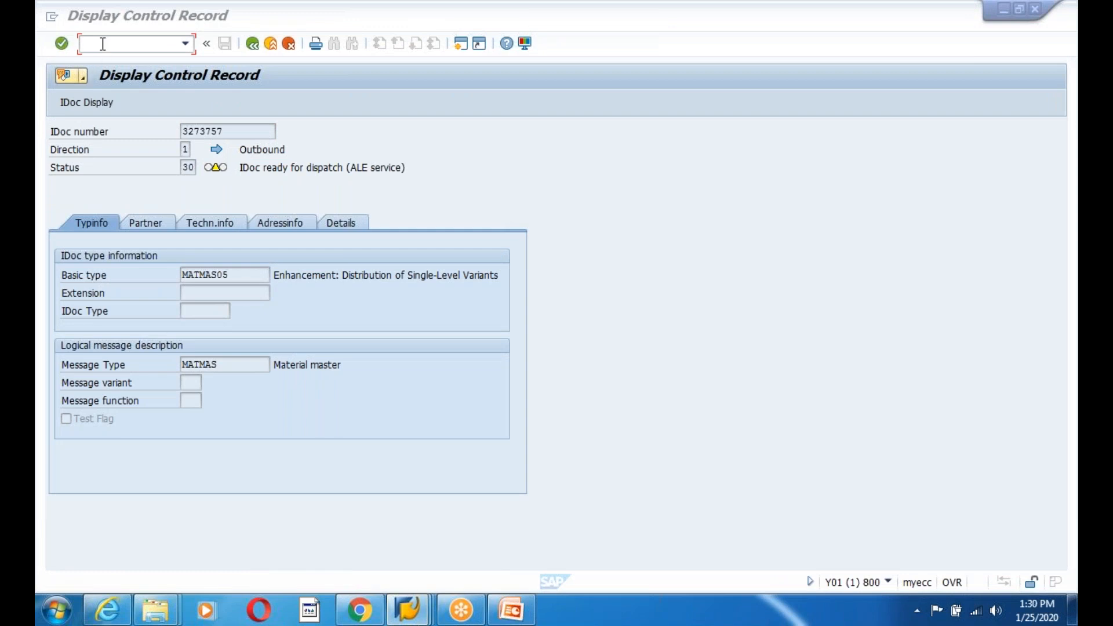
click(242, 146)
click(117, 42)
click(407, 608)
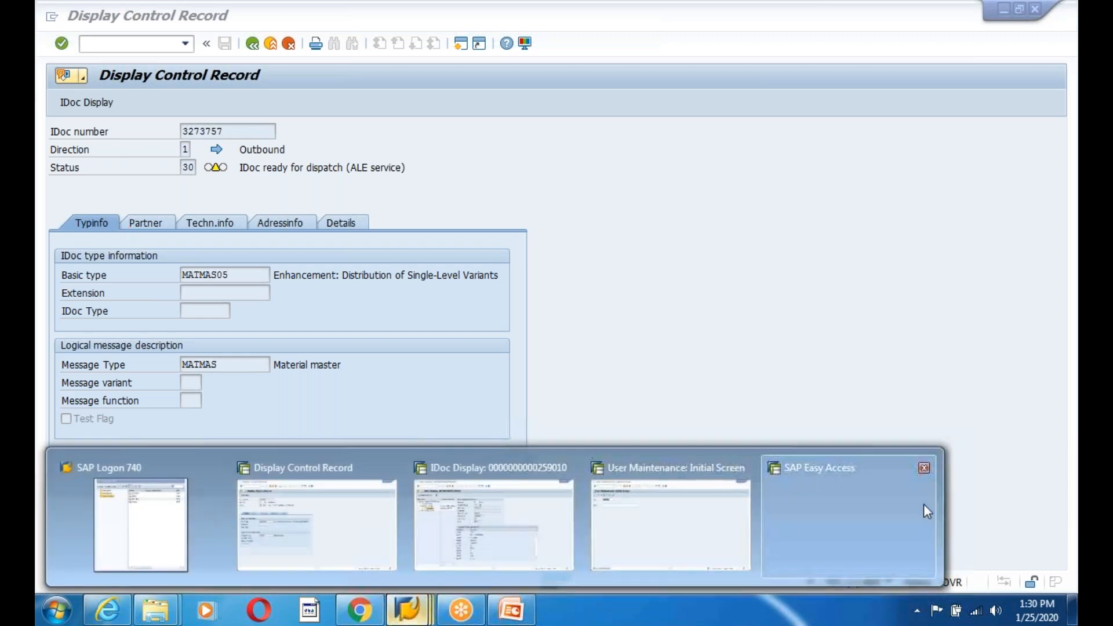
click(923, 467)
click(692, 511)
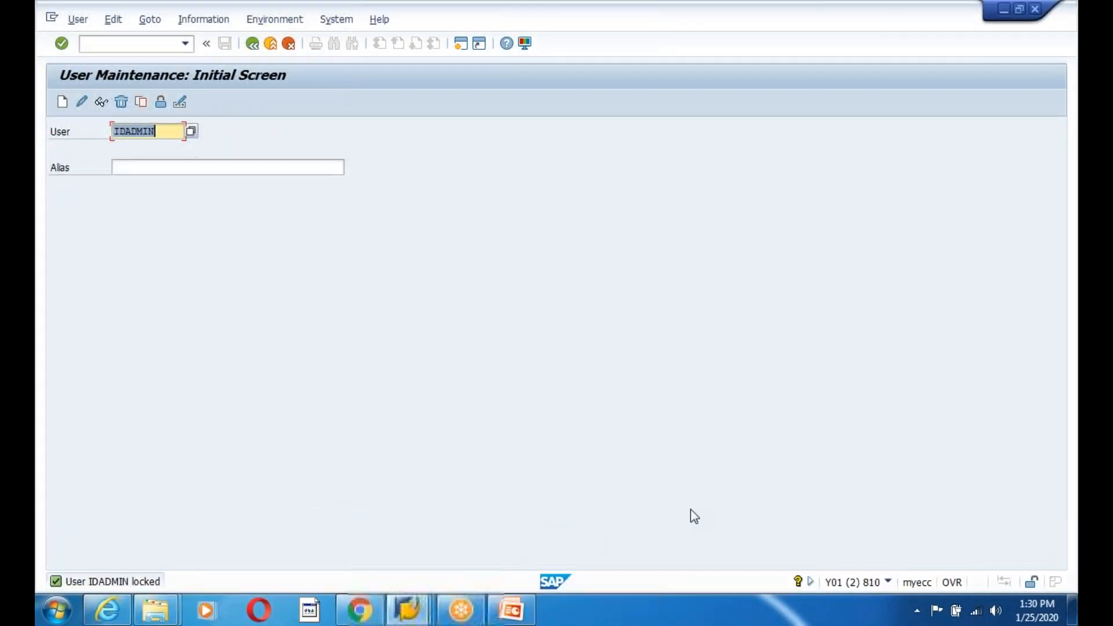
click(407, 608)
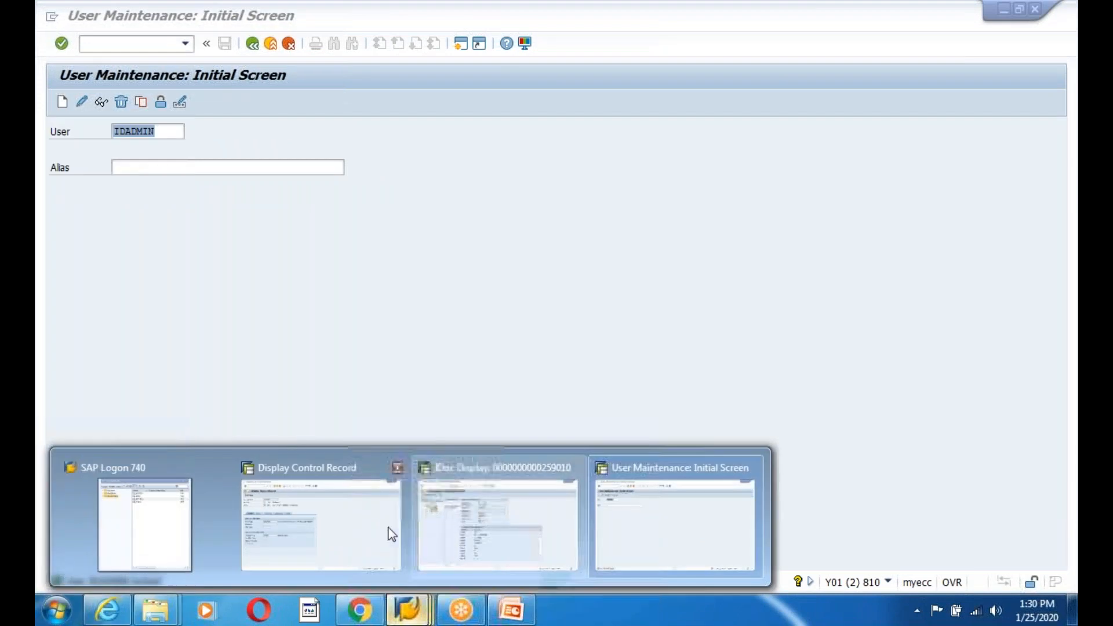
click(388, 531)
- Dispatch IDoc 3273757 with RSEOUT00 via /nse38 and acknowledge the one-IDoc message
click(152, 44)
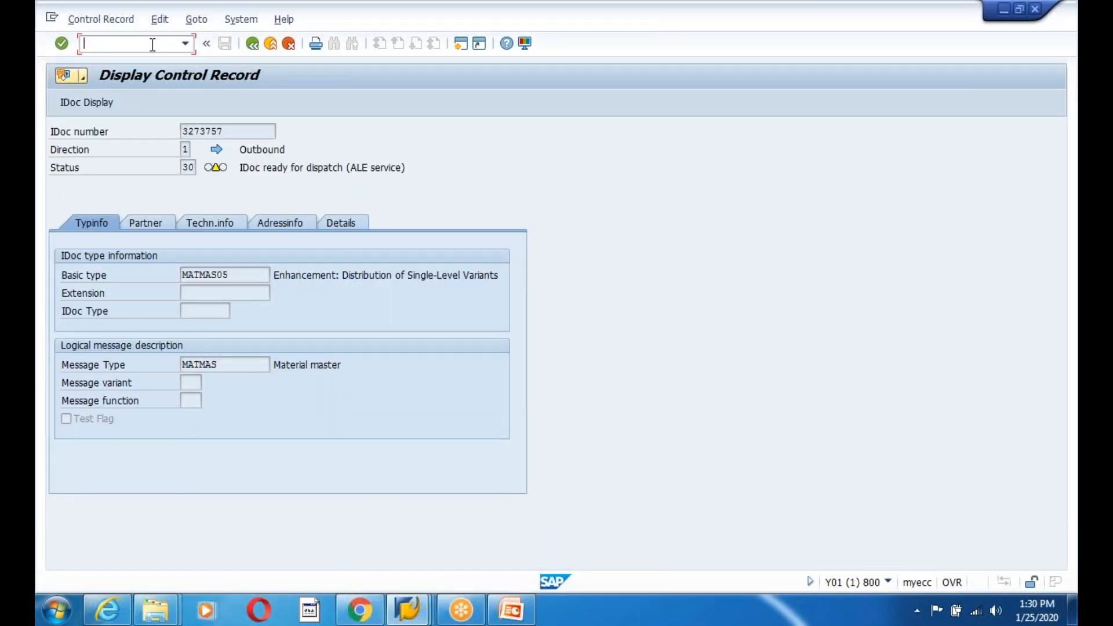
text(/nse38)
key(Return)
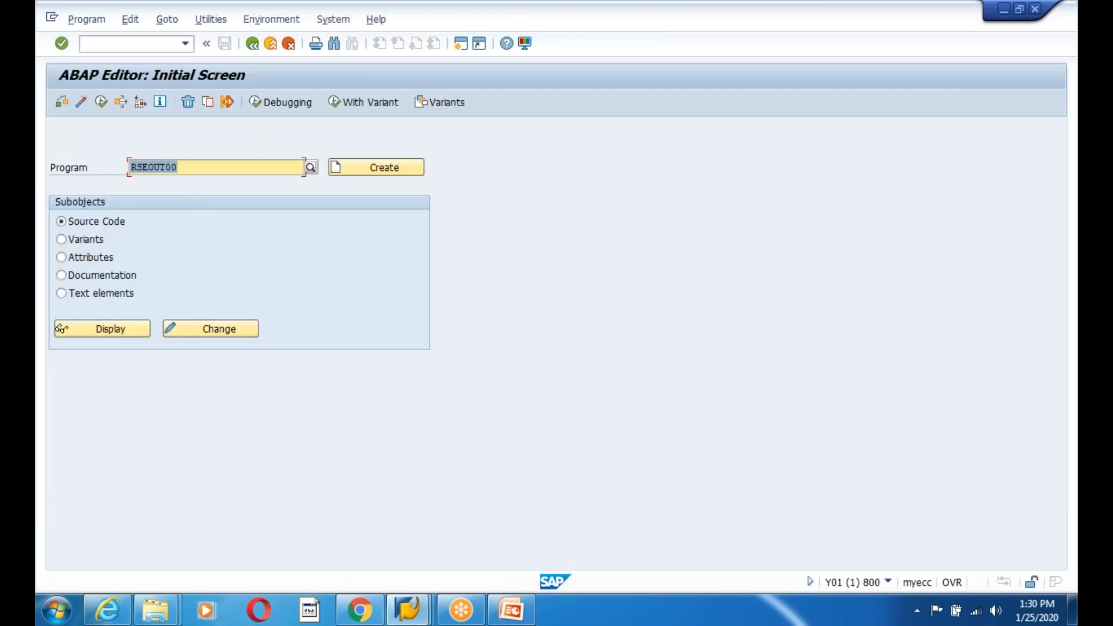
click(98, 104)
key(ctrl+v)
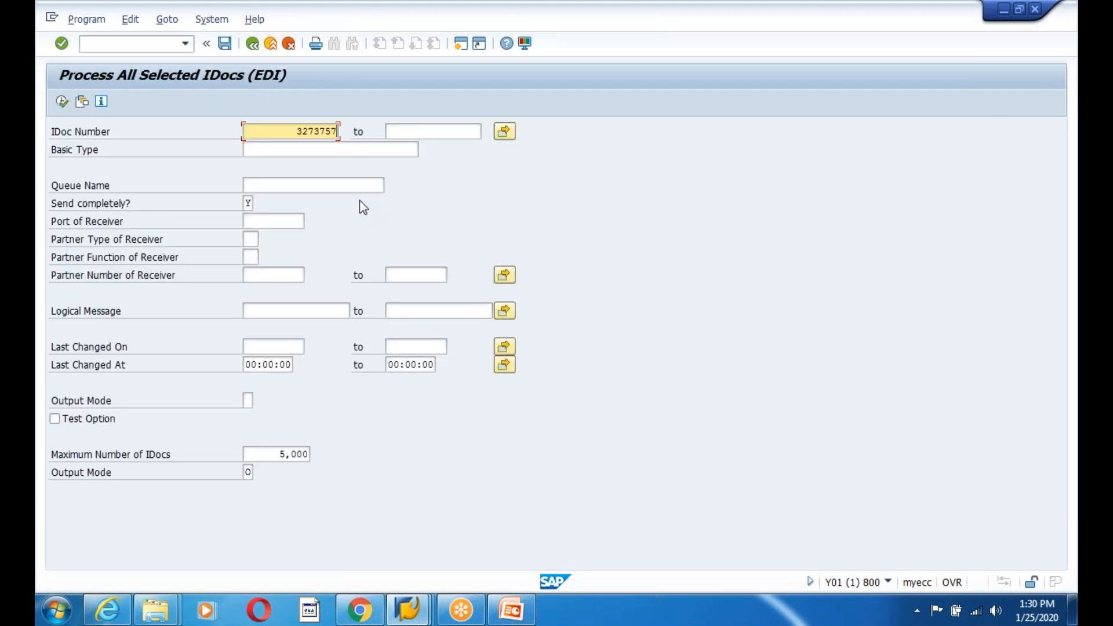
click(64, 103)
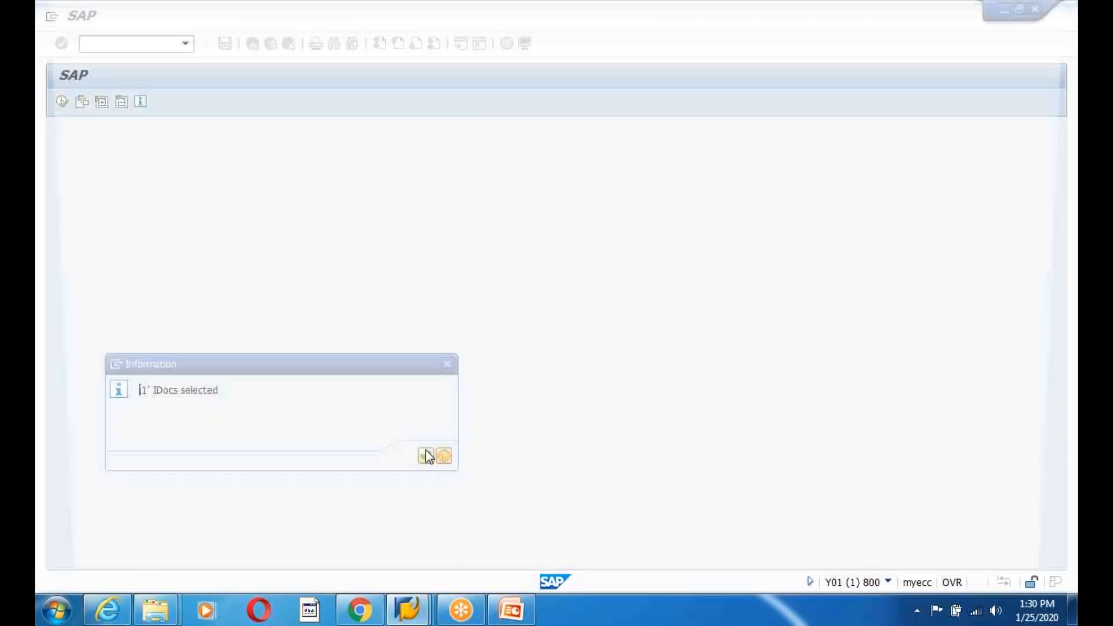
click(426, 455)
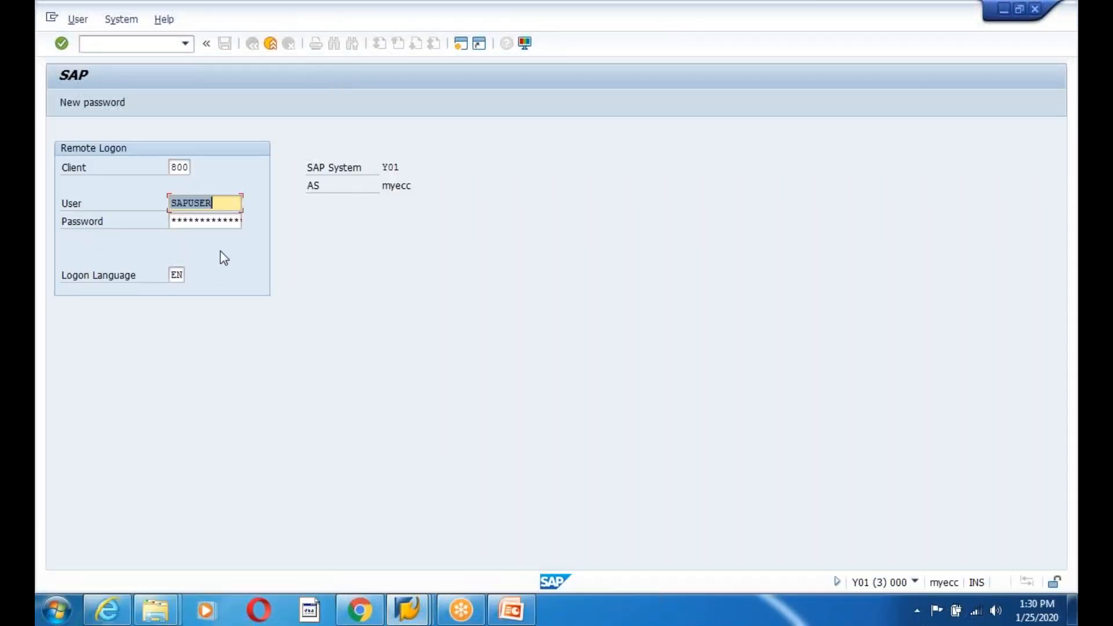
- Move aside and close the remote logon window, then acknowledge the selection message
drag(291, 8, 247, 89)
click(988, 93)
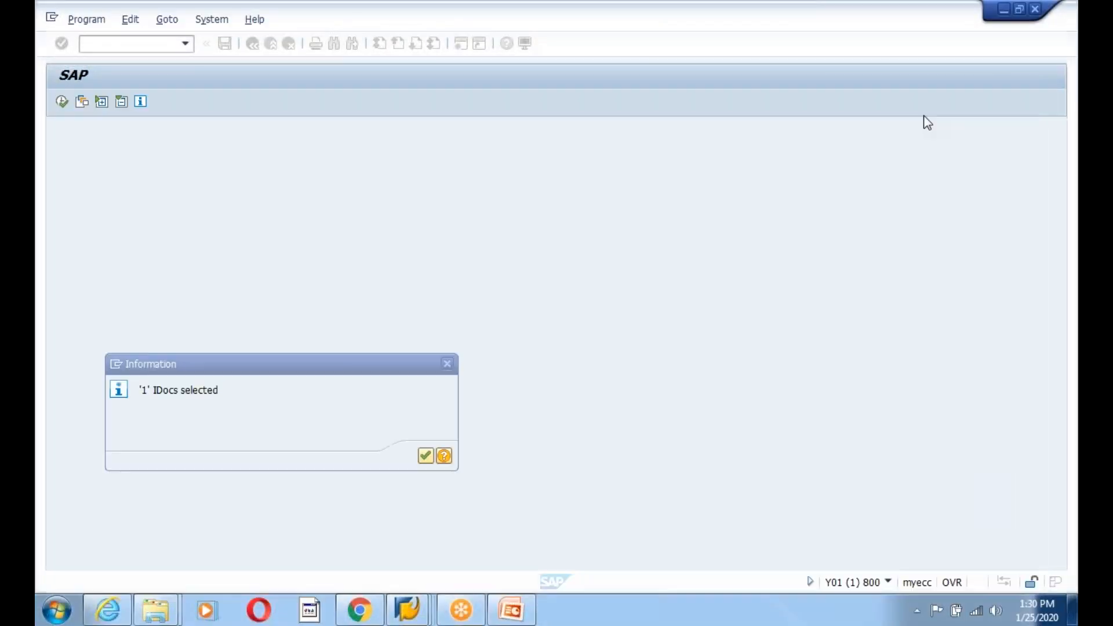
click(424, 457)
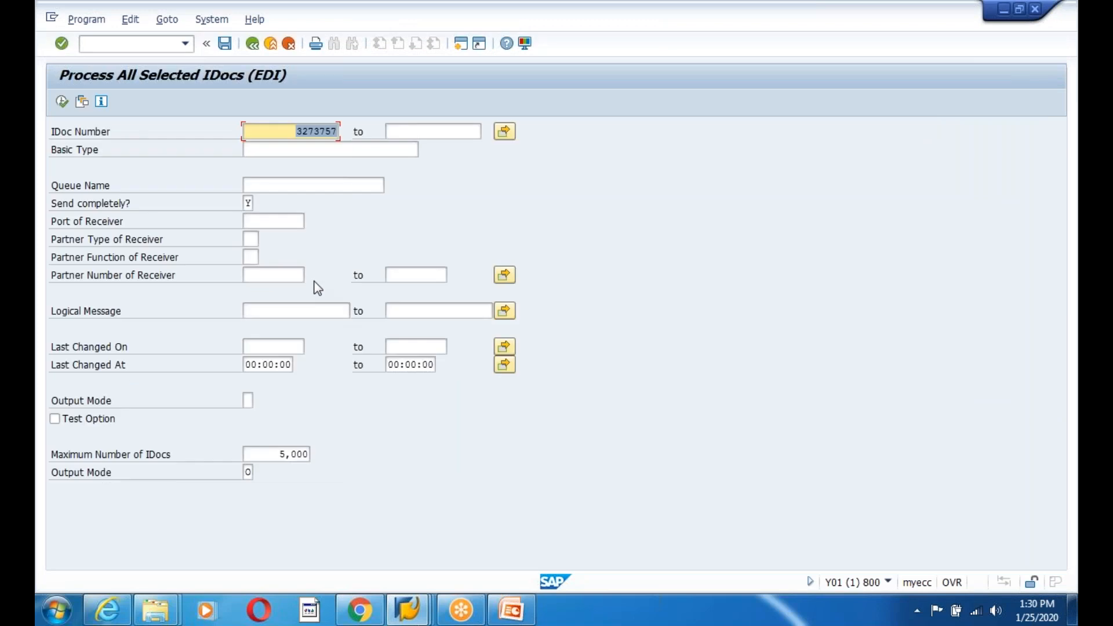
- Check the user maintenance and inbound IDoc windows, then return from RSEOUT00 to the main menu
key(alt+Tab)
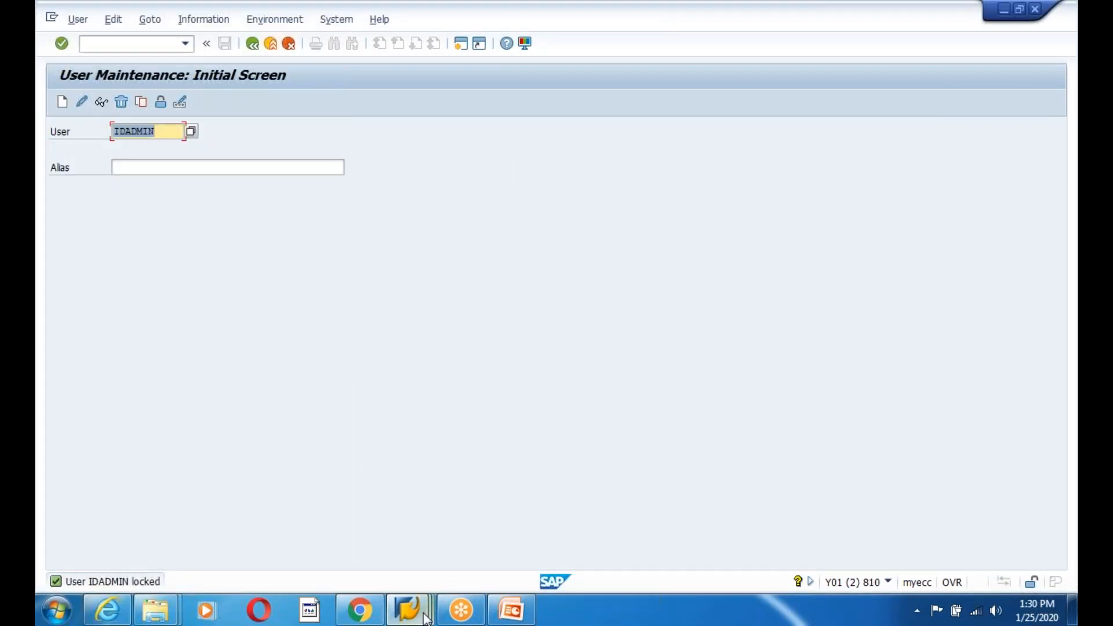
click(422, 614)
click(337, 519)
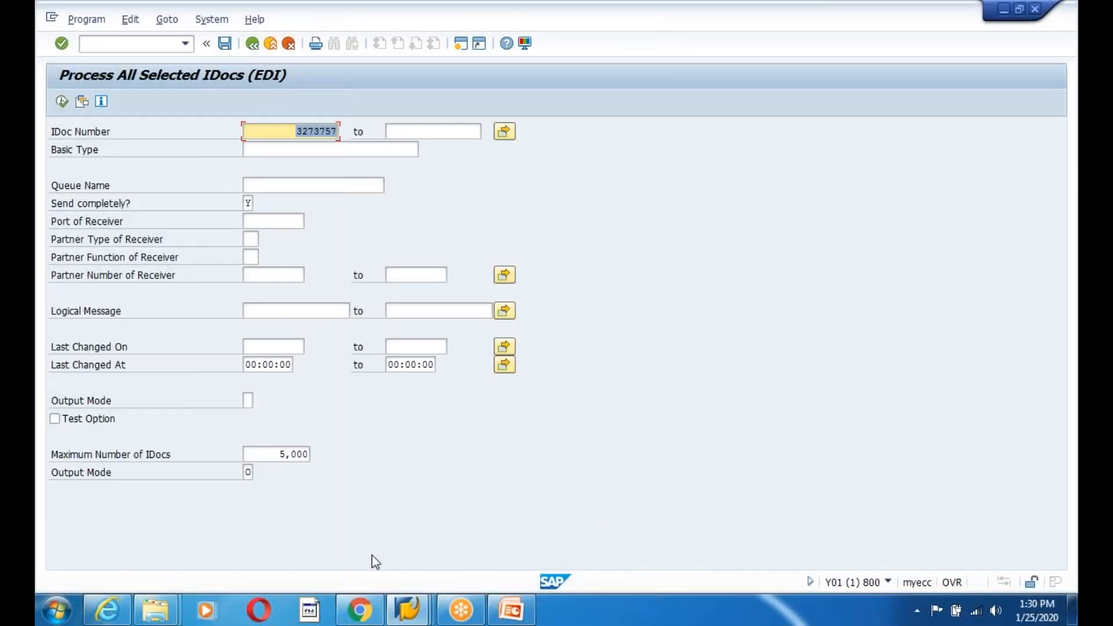
click(408, 614)
click(451, 520)
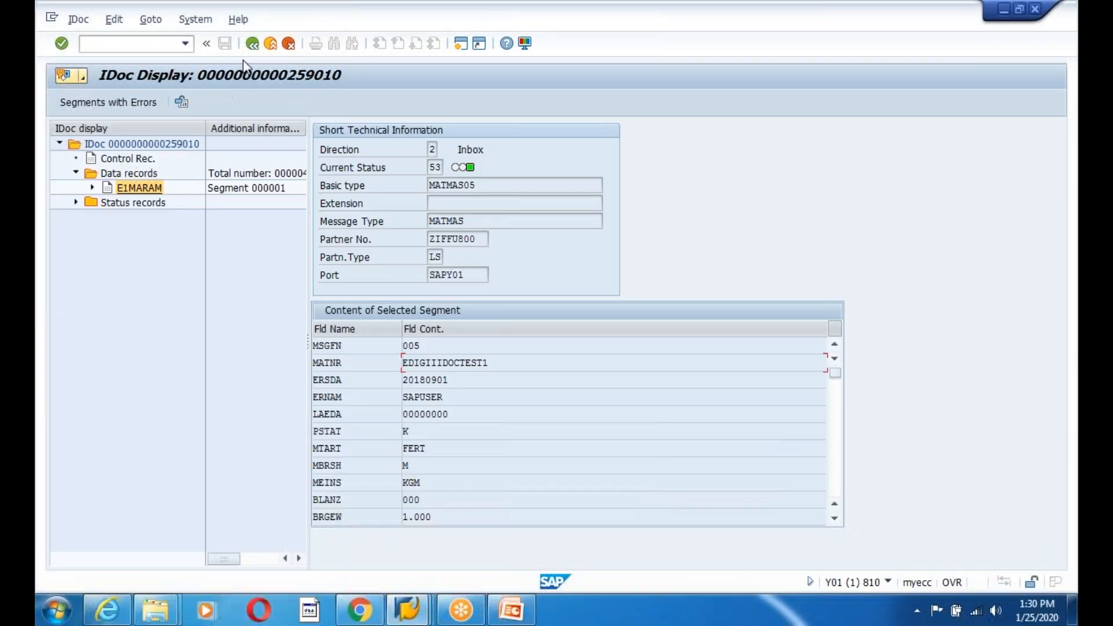
click(408, 613)
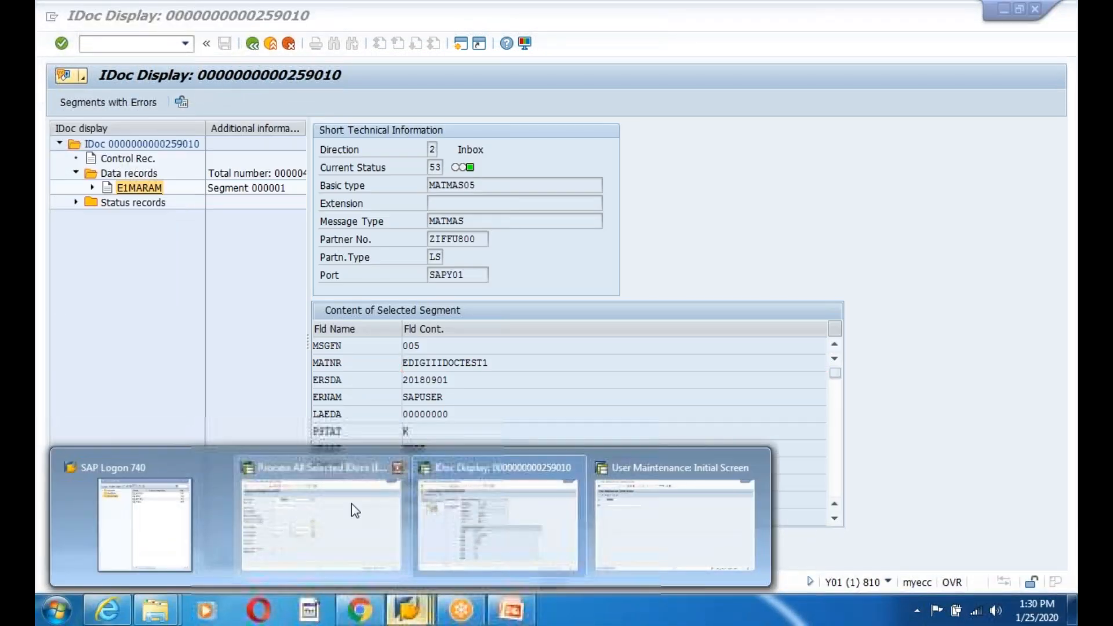
click(353, 507)
click(252, 44)
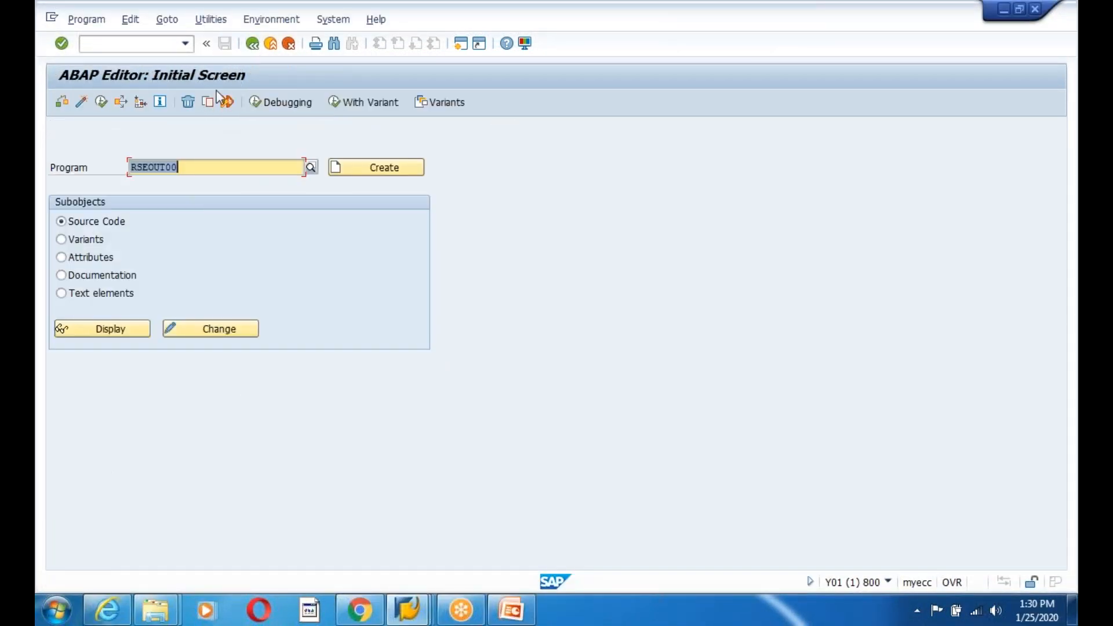
click(252, 44)
- List outbound IDocs in WE02 and select newest IDoc 3273757, now at status 03
click(129, 46)
text(we02)
key(Return)
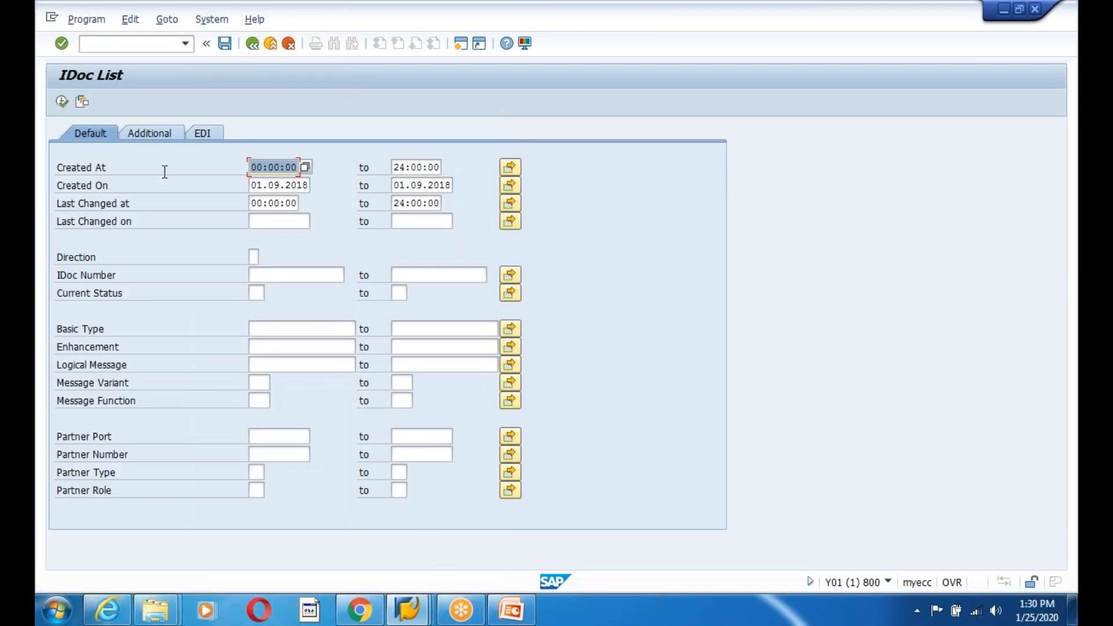
click(64, 102)
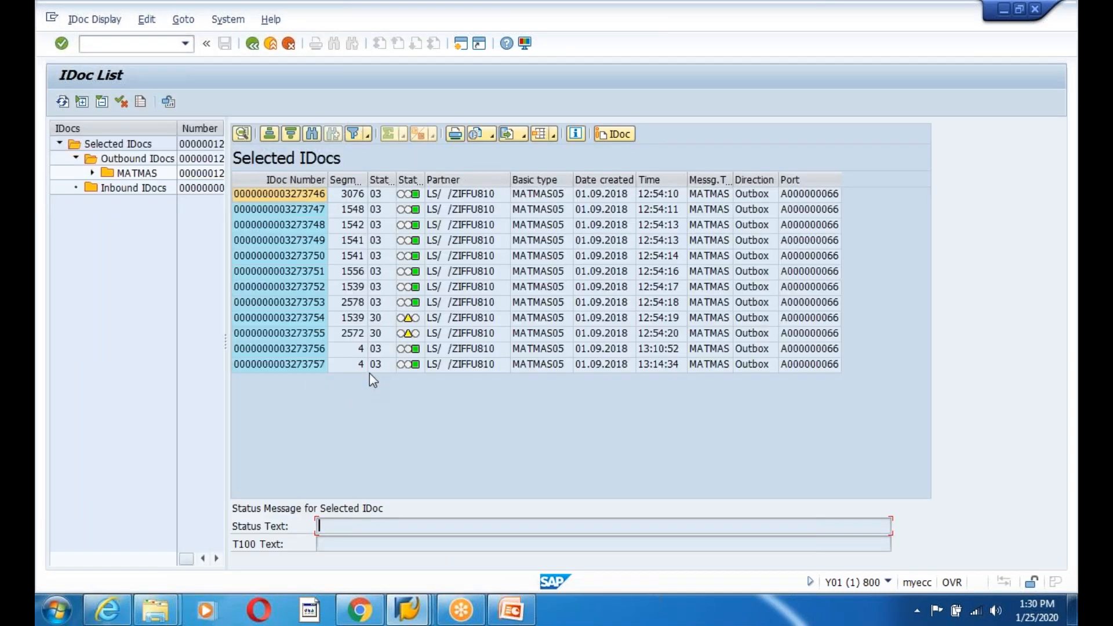
click(285, 364)
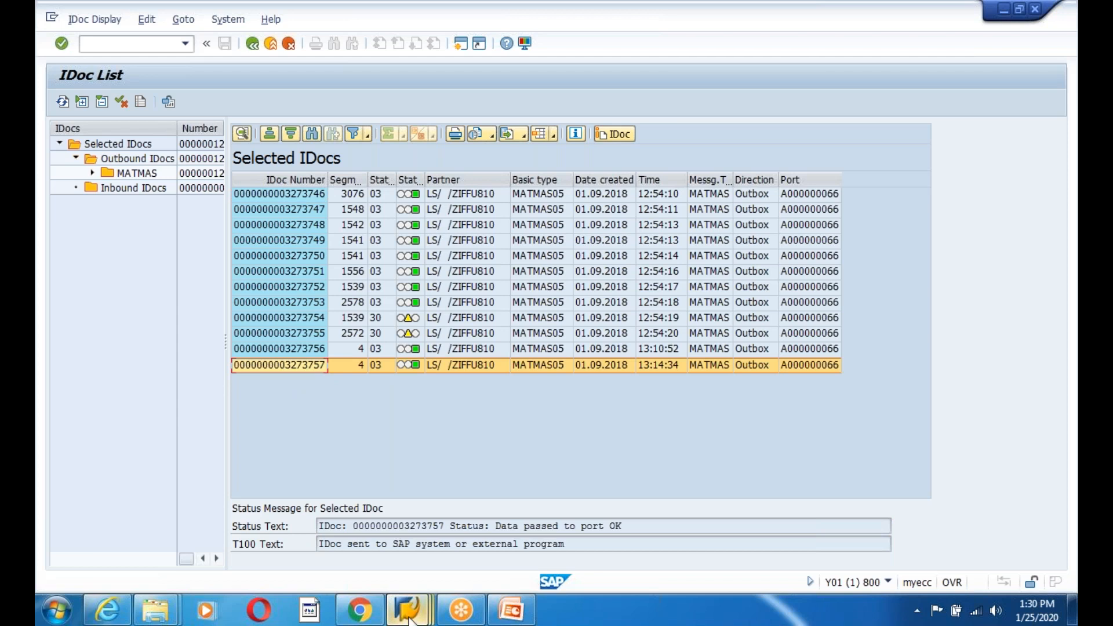
- Refresh the inbound IDoc list and check inbound IDoc 259010's status 53
mouse_move(409, 608)
click(507, 476)
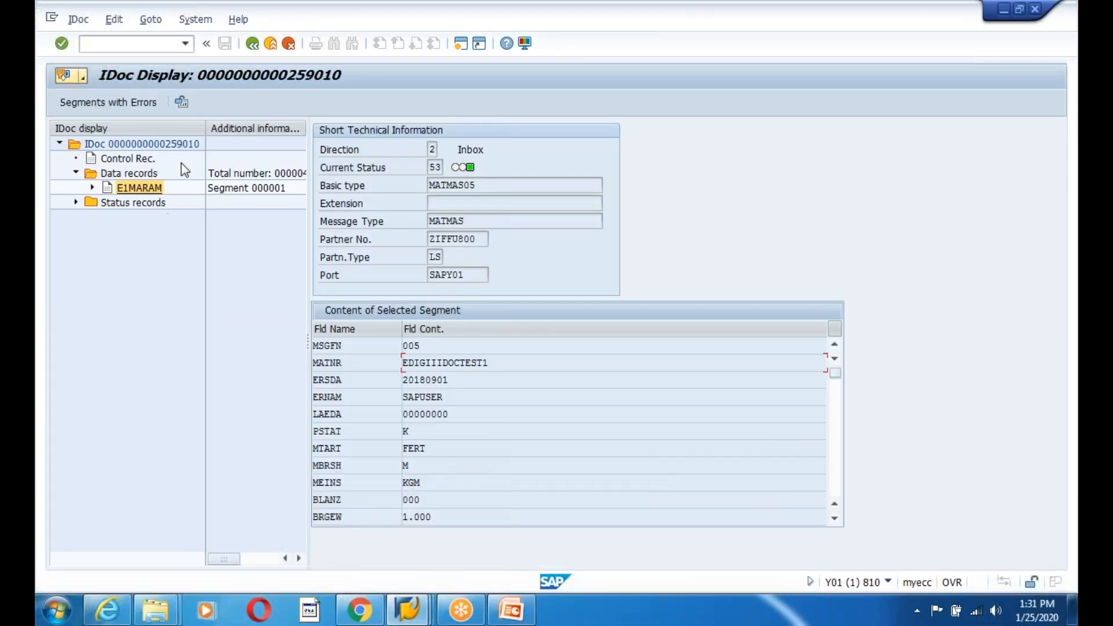
click(253, 43)
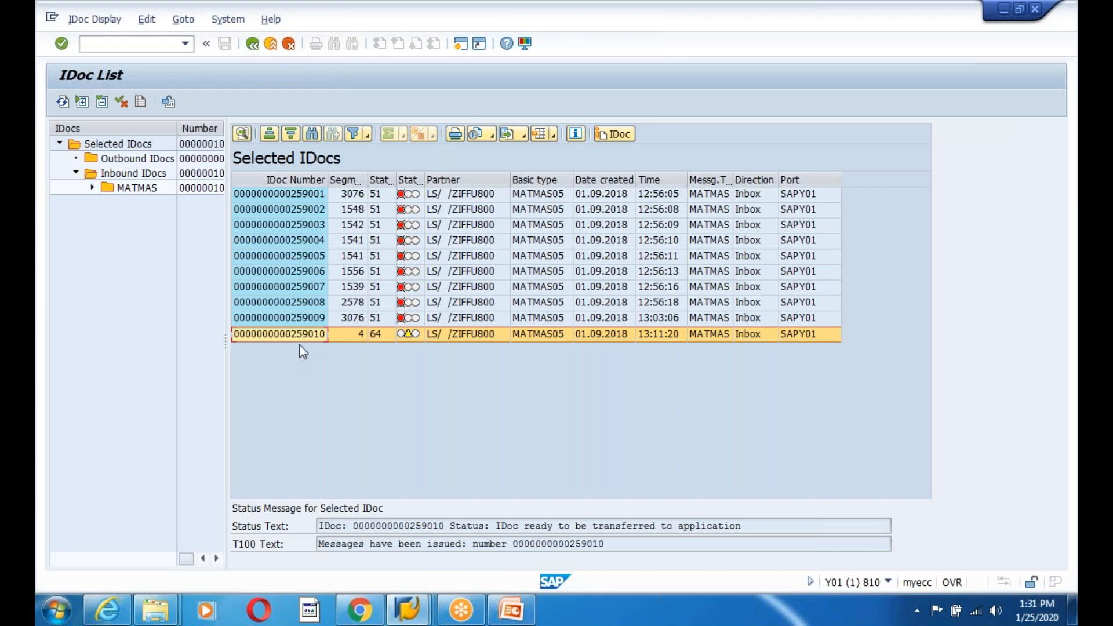
click(63, 101)
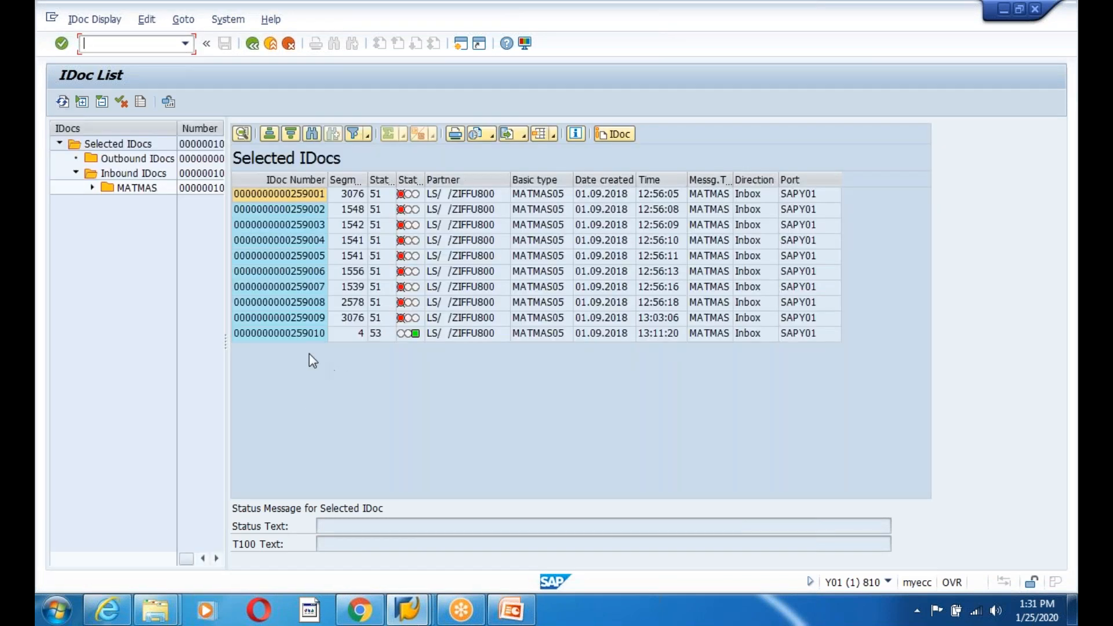
click(298, 334)
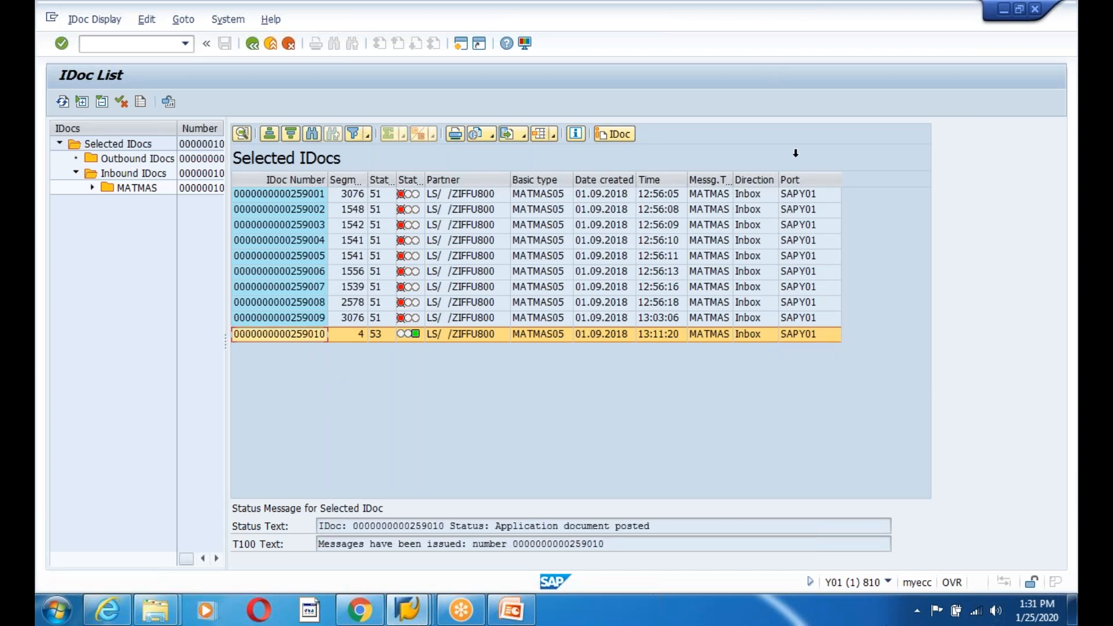
click(782, 24)
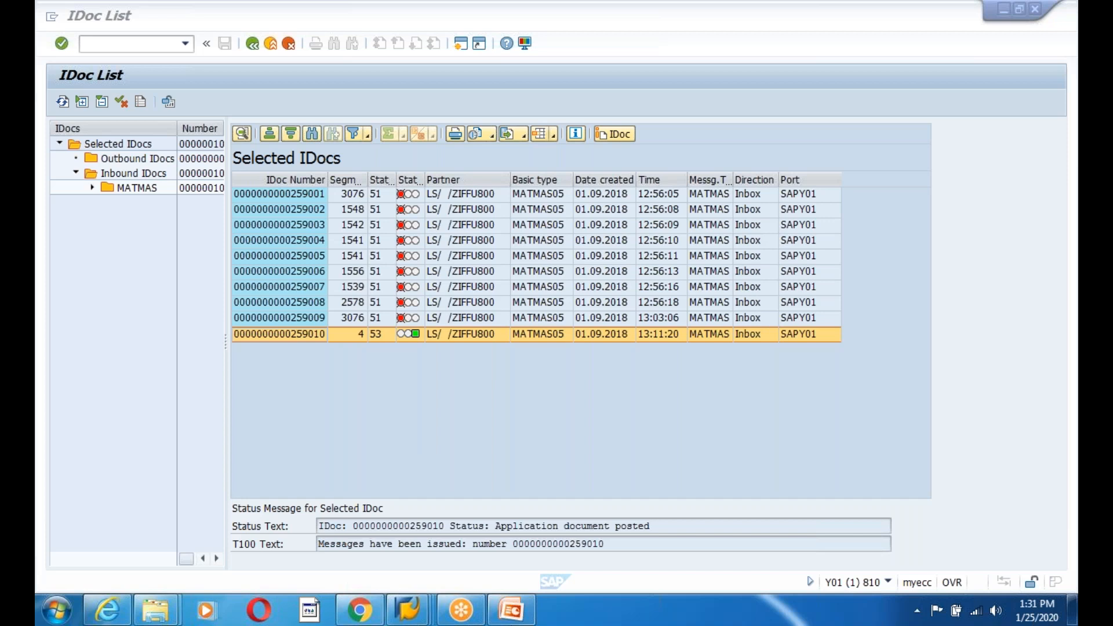
- Return to the outbound IDoc list and select the latest IDoc
click(407, 608)
click(349, 538)
click(380, 365)
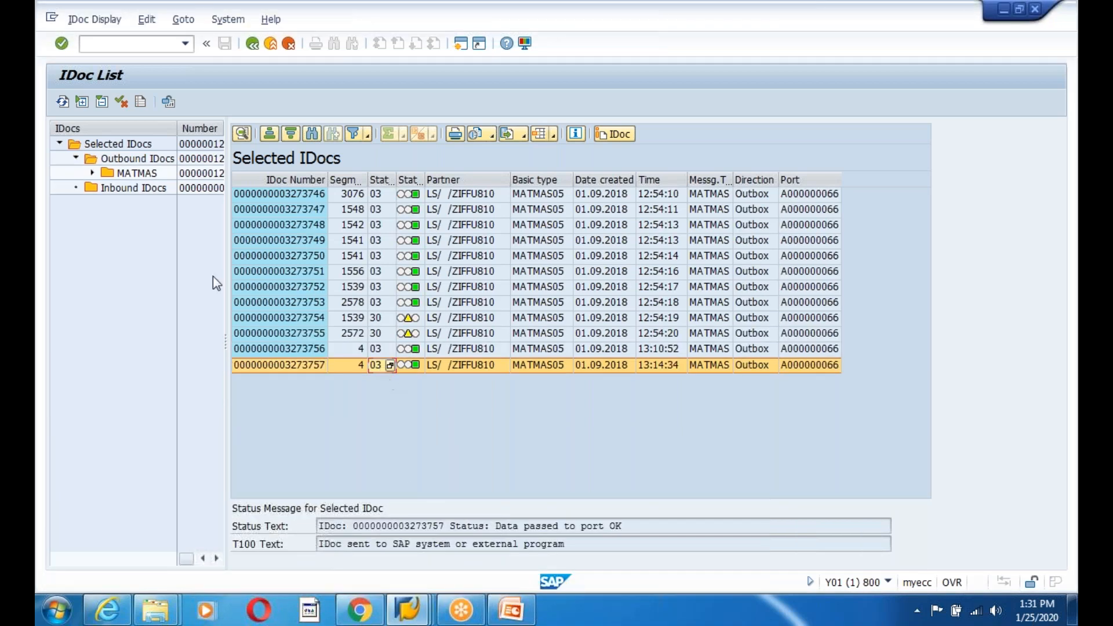
- Review IDoc 3273757's status records 01, 30 and 03, then go back to the list
double_click(286, 365)
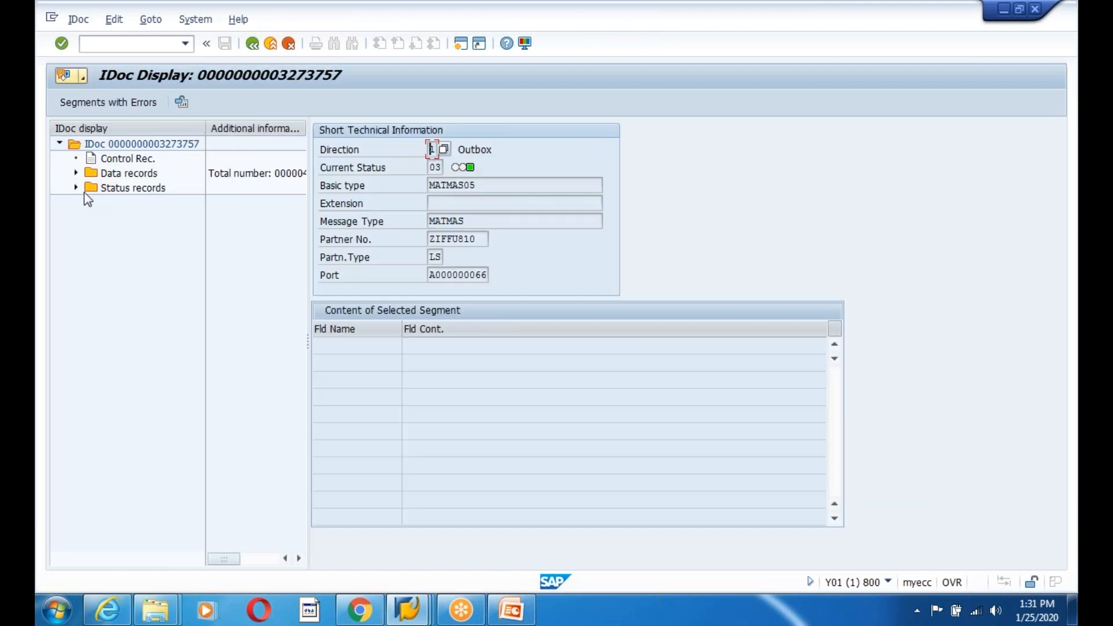
click(122, 203)
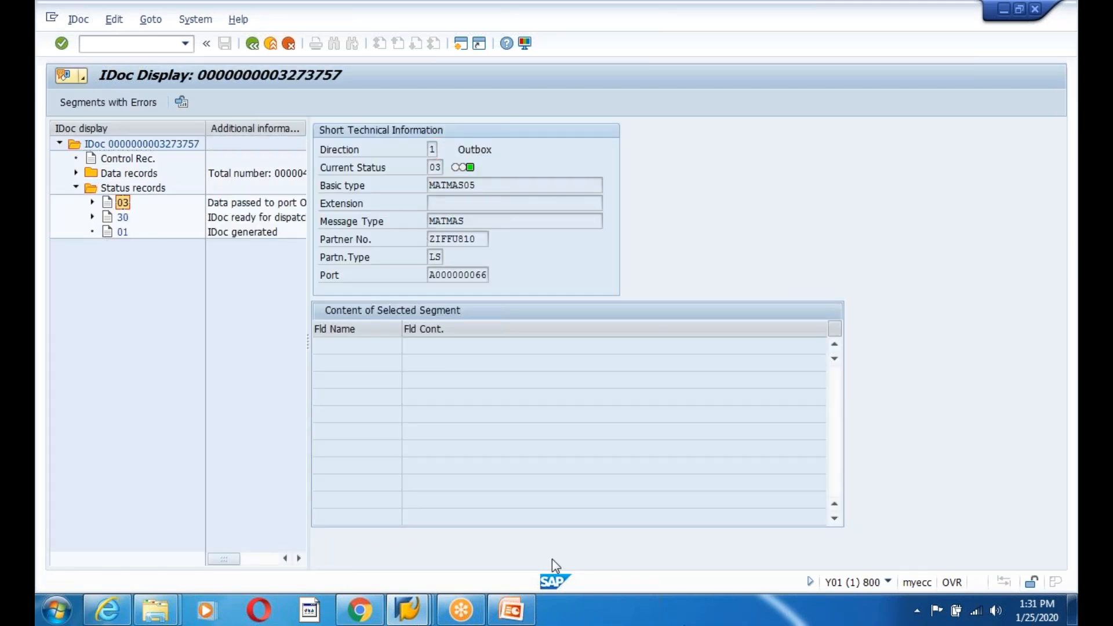
mouse_move(409, 607)
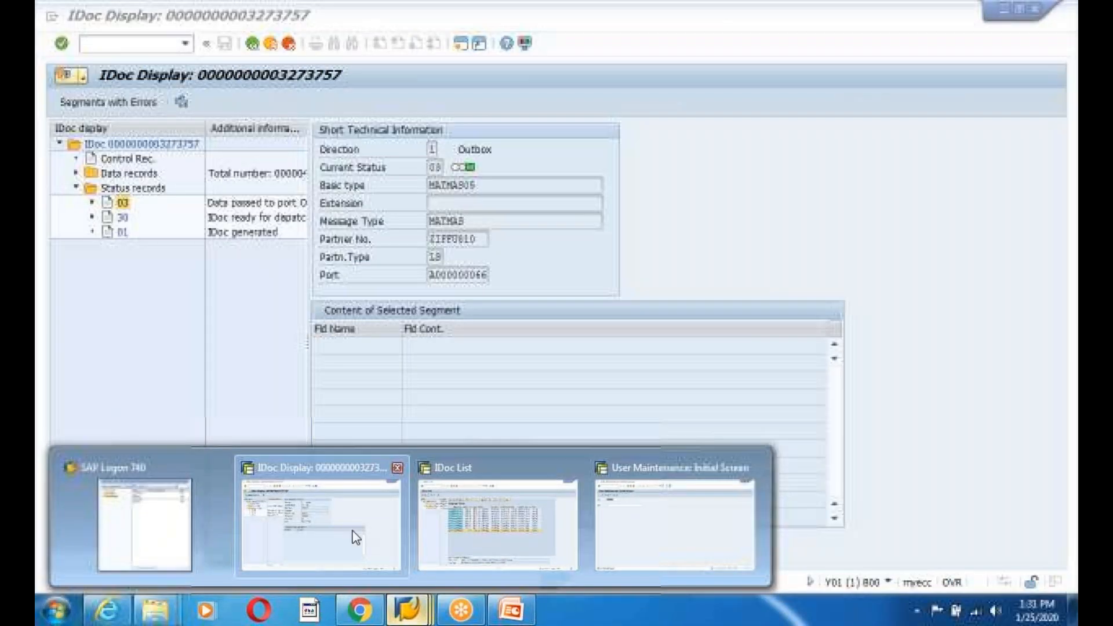
click(682, 464)
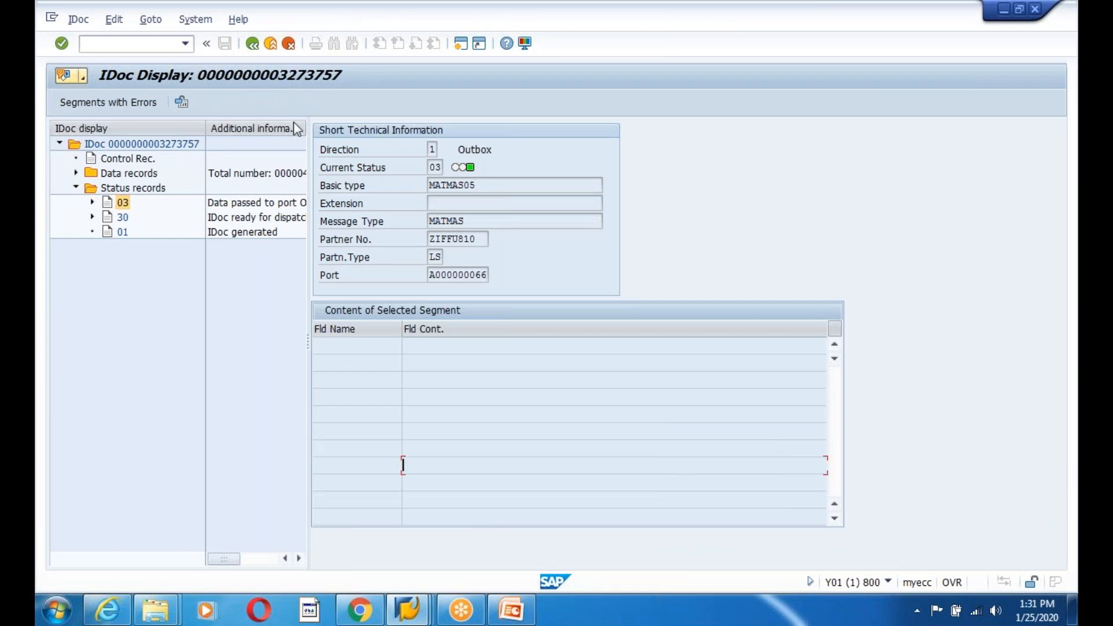
click(253, 44)
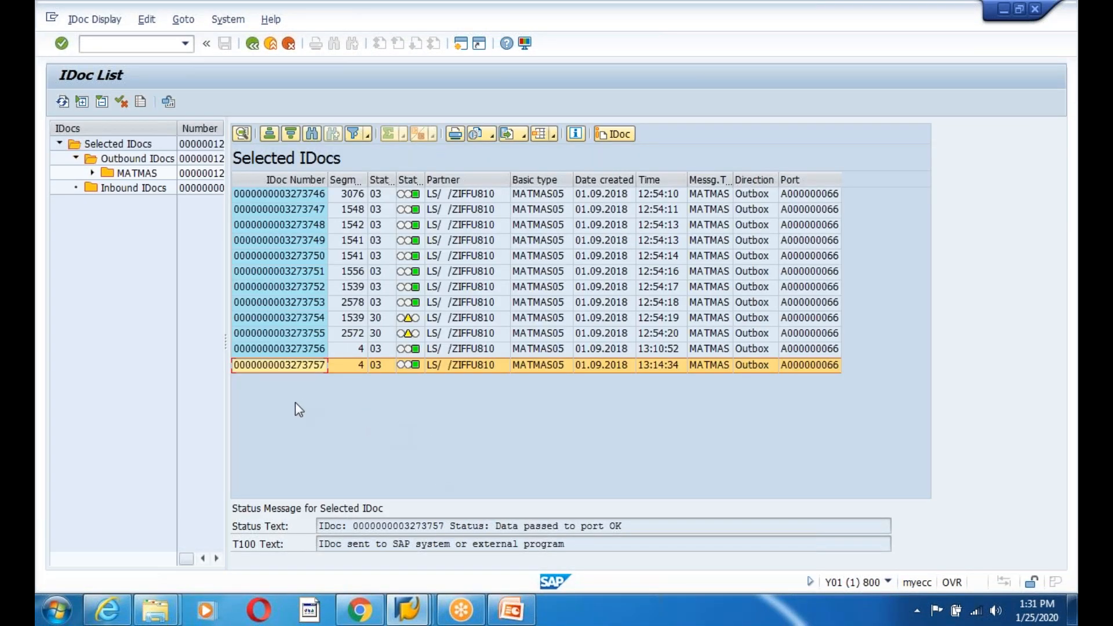
- Compare the inbound and outbound IDoc List windows, then open a new SAP session
mouse_move(409, 609)
click(499, 548)
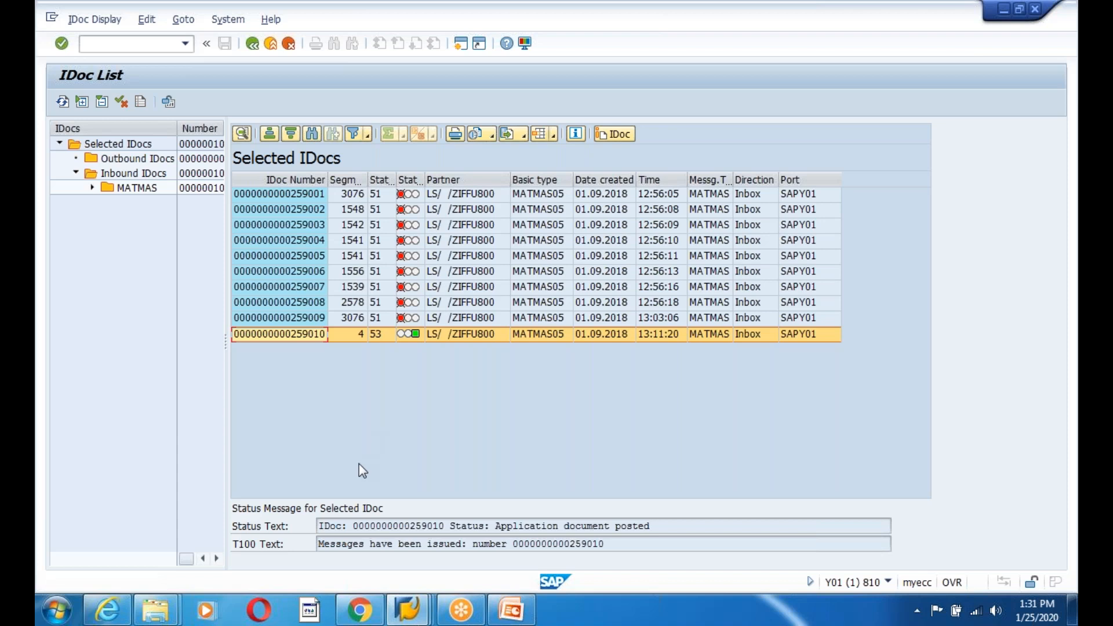
mouse_move(408, 609)
click(289, 512)
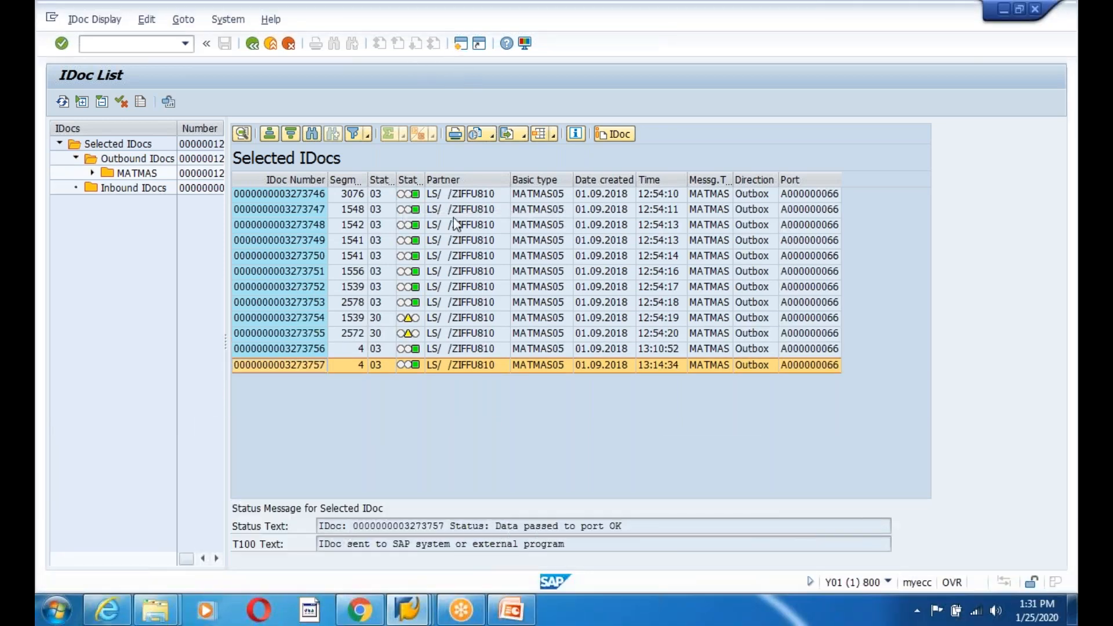
key(alt+Tab)
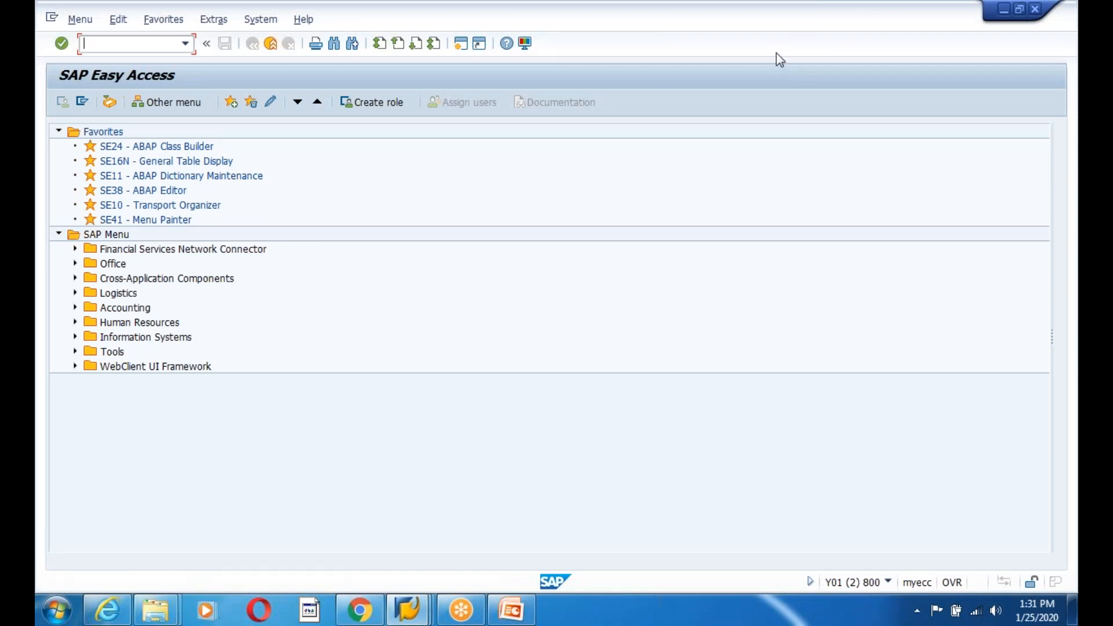
- Run the SM58 tRFC log to find IDOC_INBOUND_ASYNCHRONOUS to EDGN810 failing with 'User is locked'
key(alt+Tab)
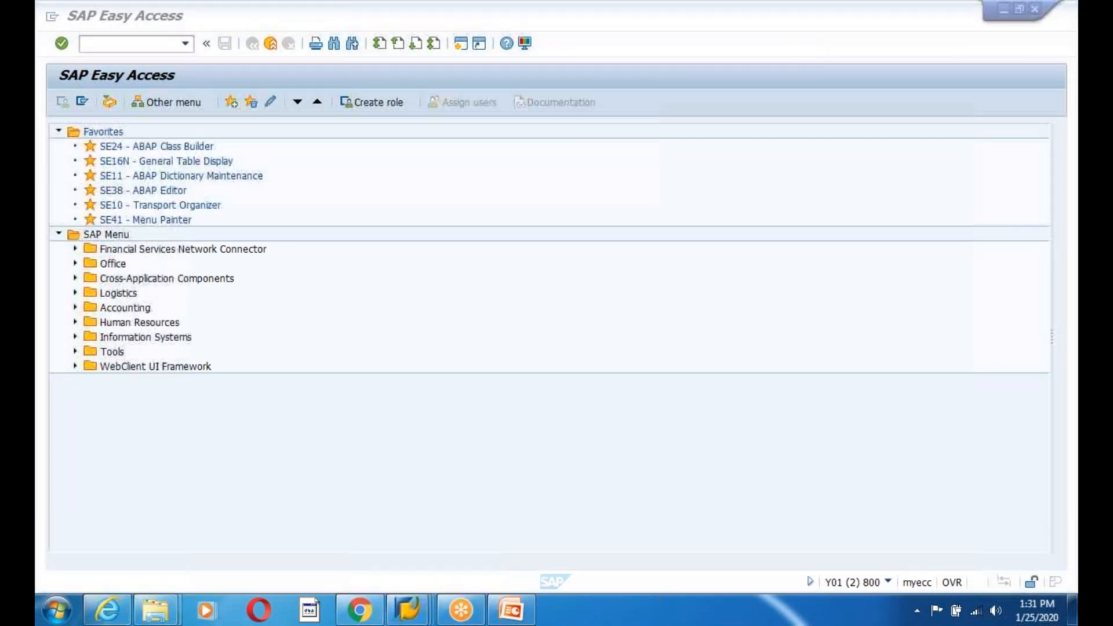
click(125, 43)
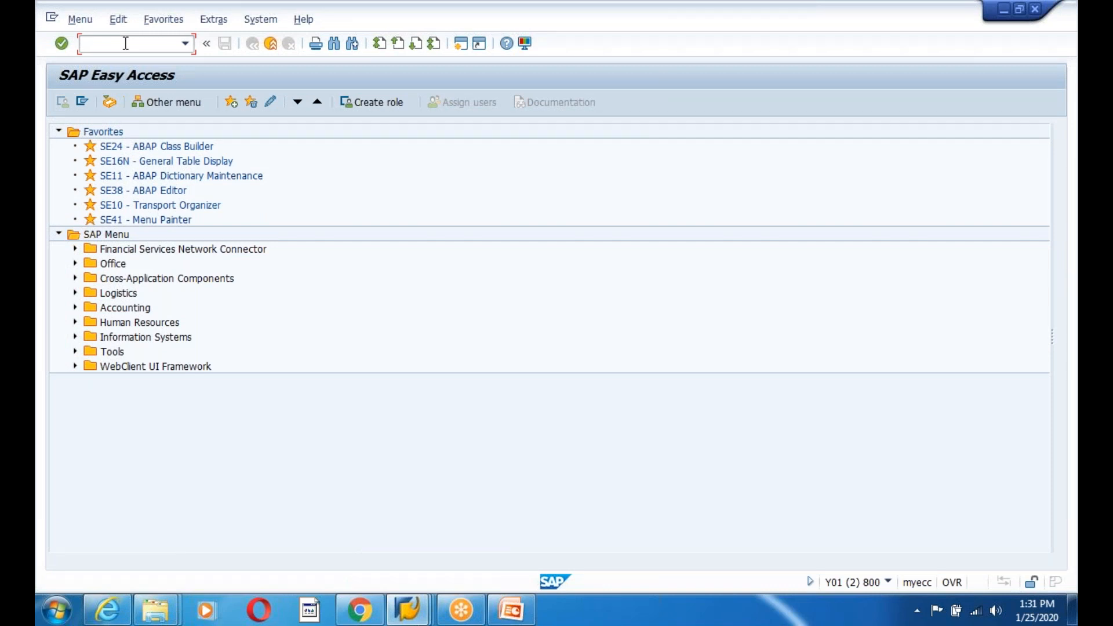
text(sm58)
key(Return)
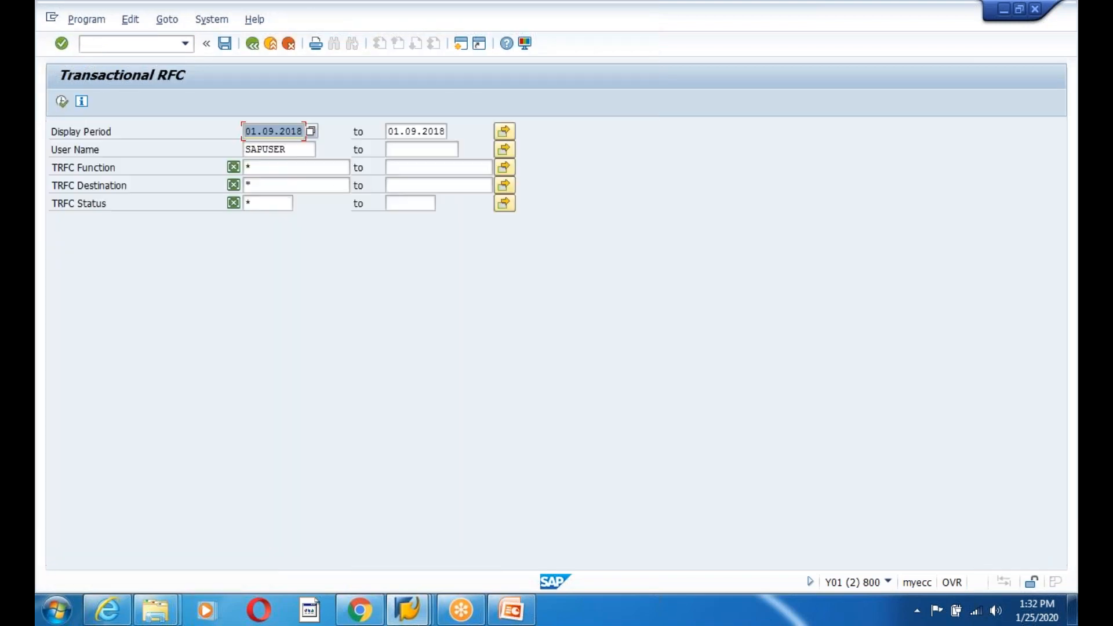
click(61, 103)
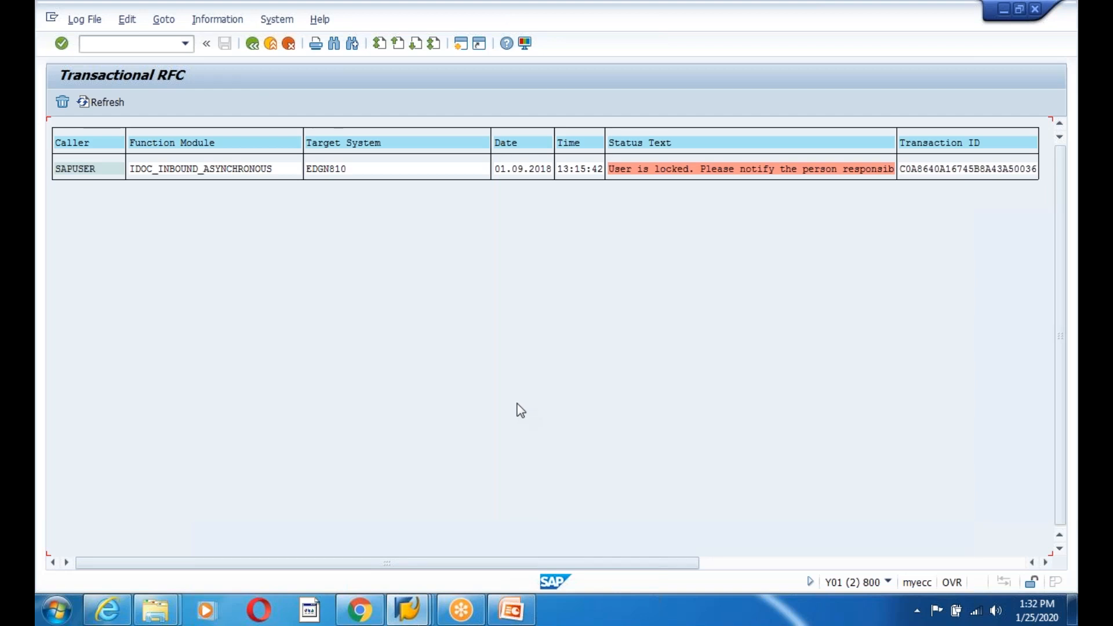
- In PowerPoint, add a blank slide 262 after slide 261 on reprocessing IDocs
mouse_move(407, 609)
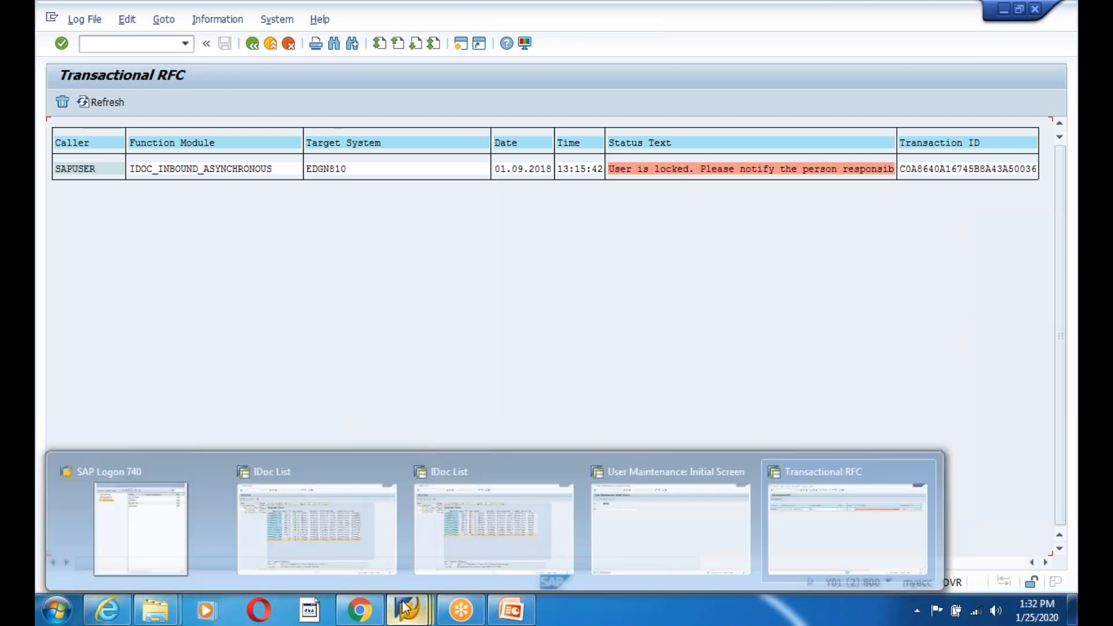
click(510, 609)
click(99, 521)
scroll(158, 473, down, 3)
click(161, 377)
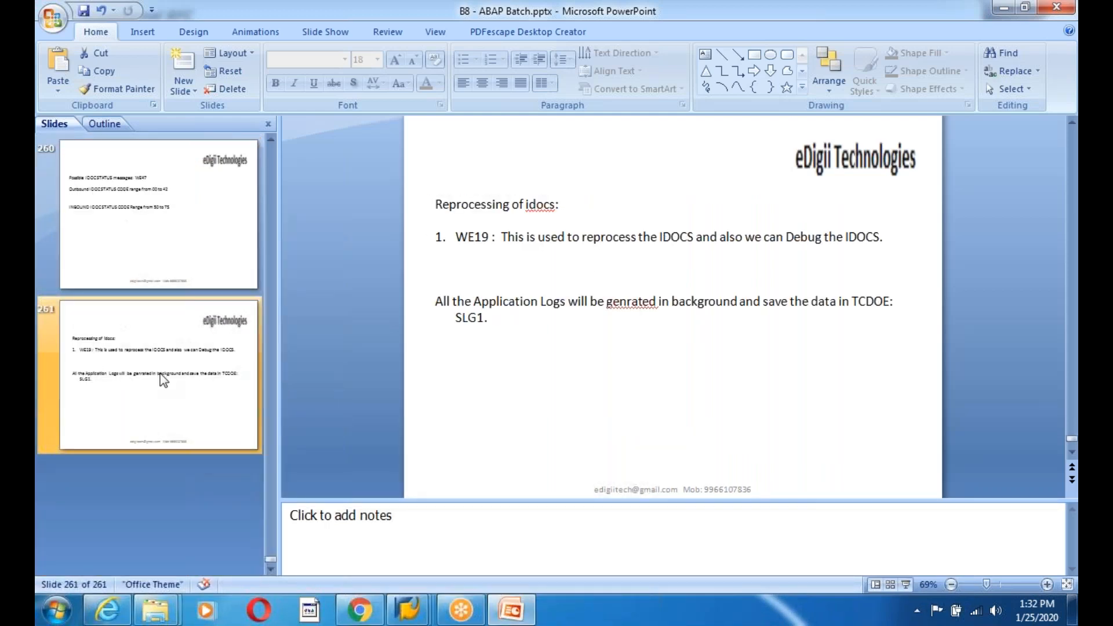
right_click(161, 374)
click(232, 194)
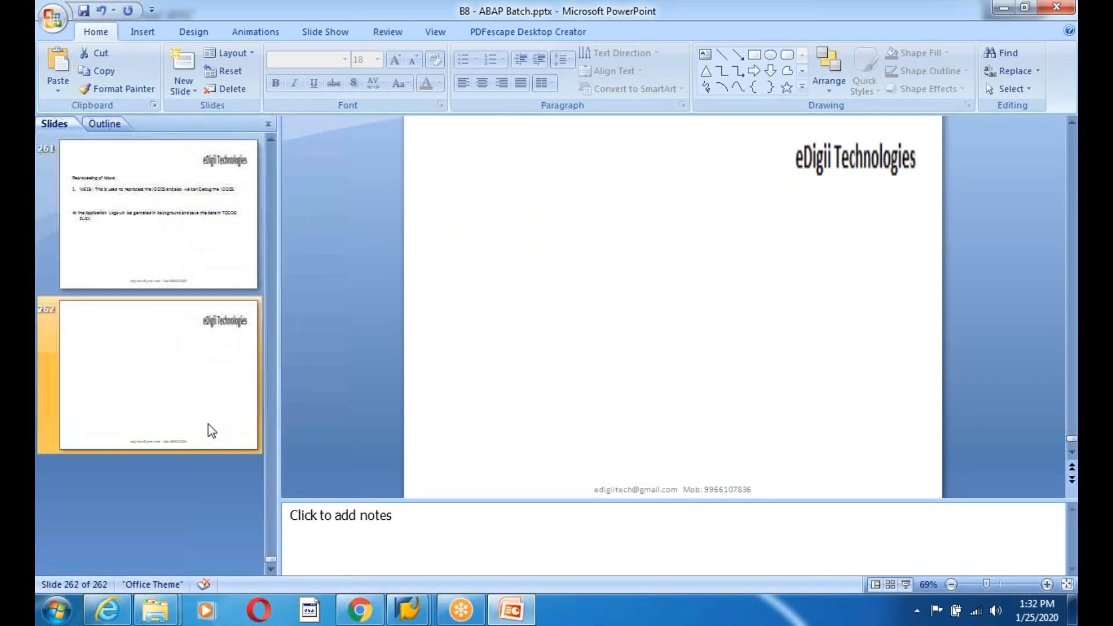
click(142, 30)
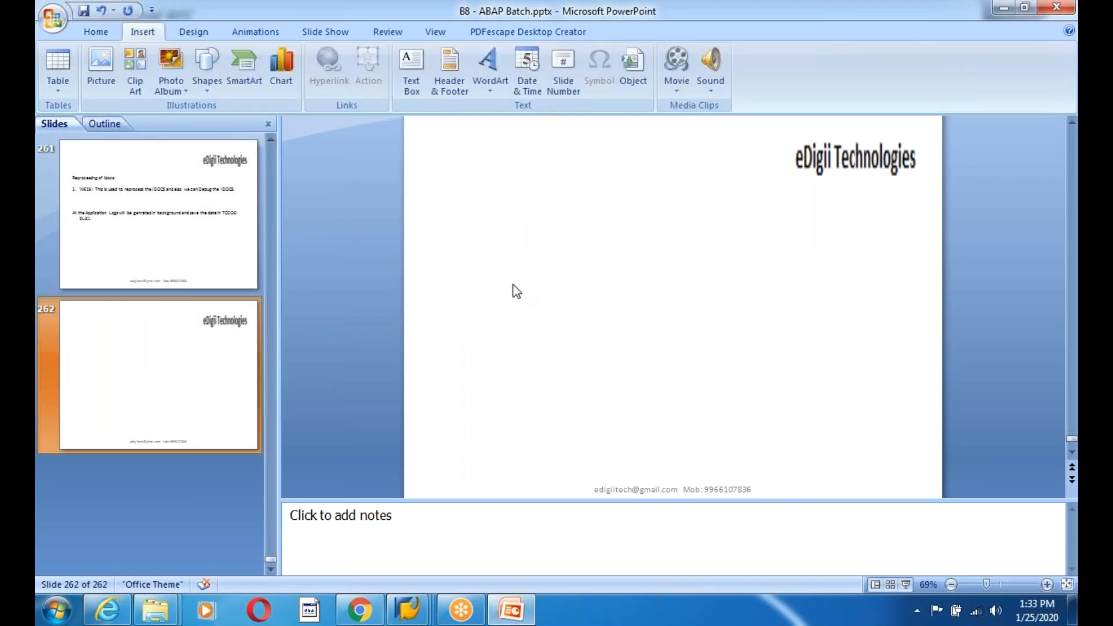
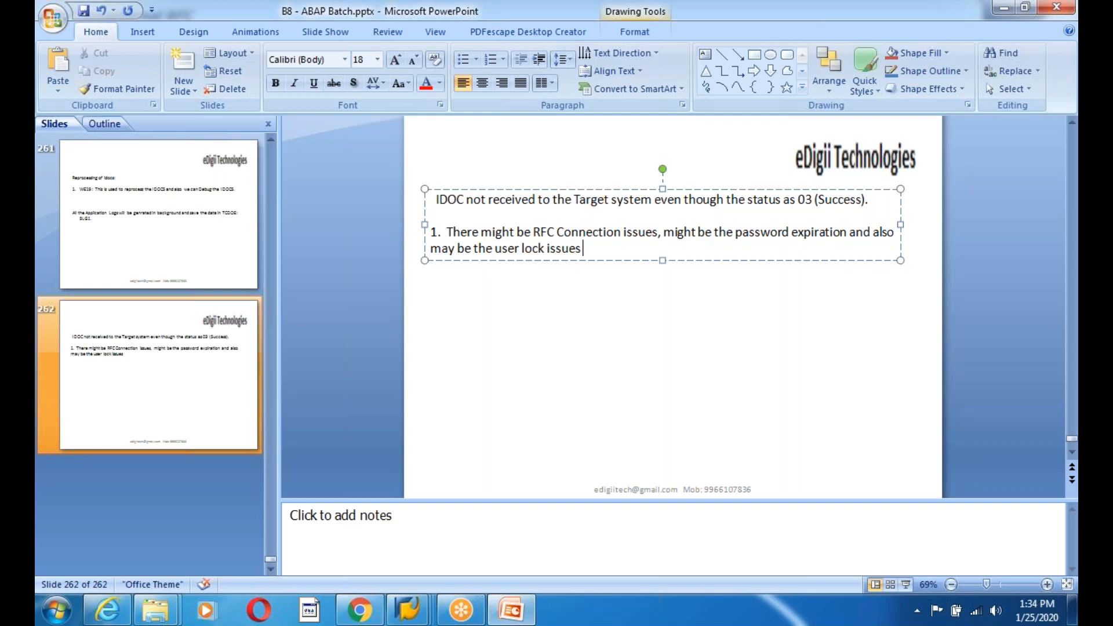
- End point 1 with 'or may be the target system is down.' and add empty numbered point 2
text(may be the)
text( ta)
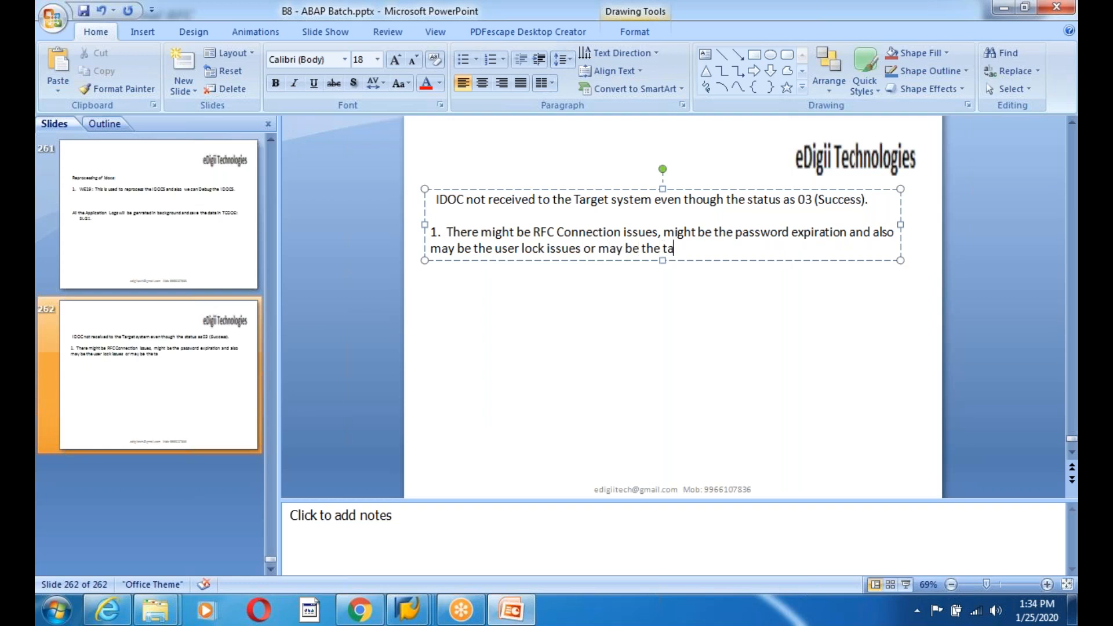
text(rget system is down)
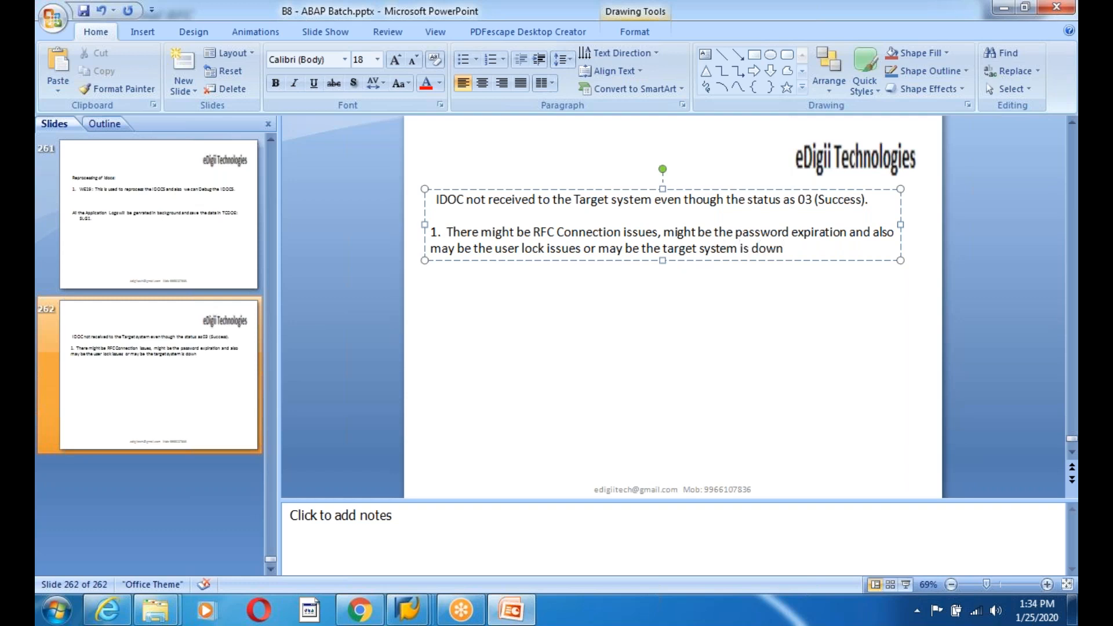
text(.)
key(Return)
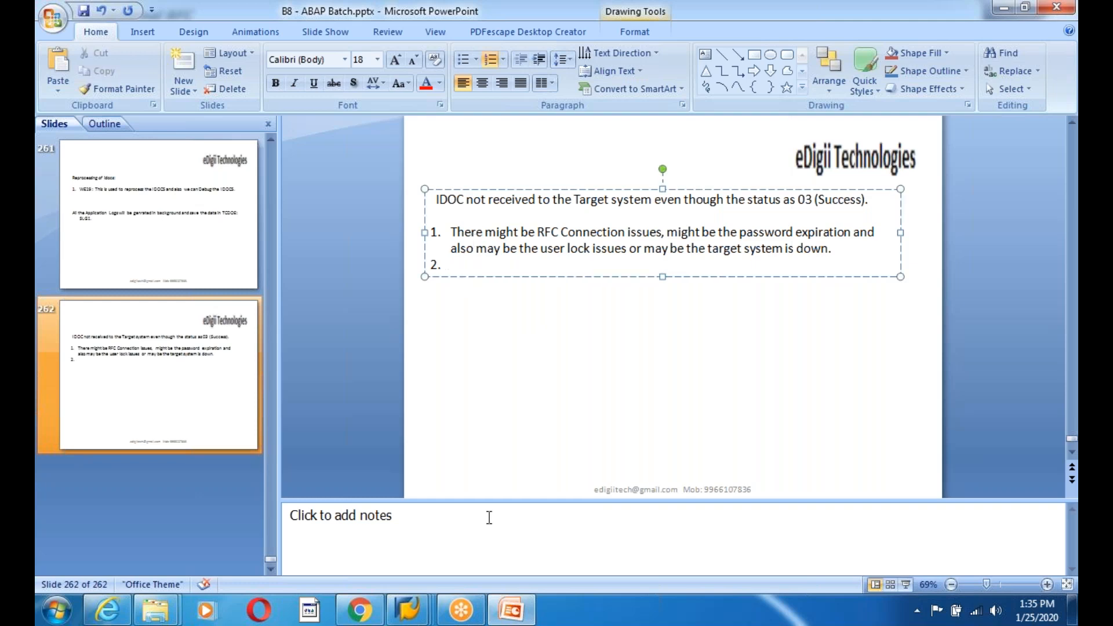
click(408, 609)
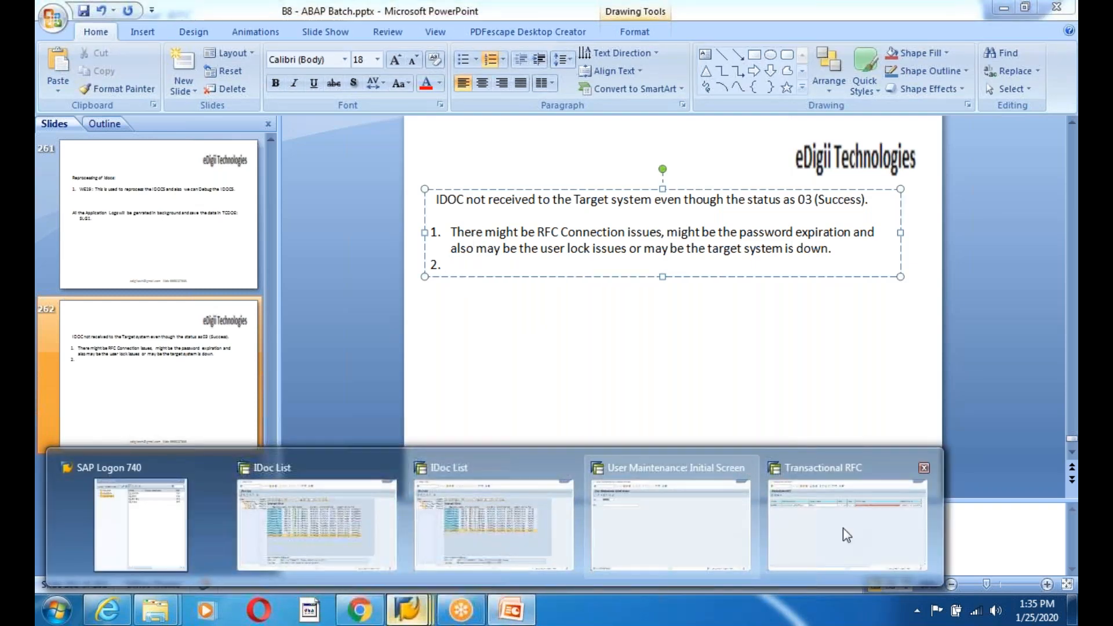
click(855, 523)
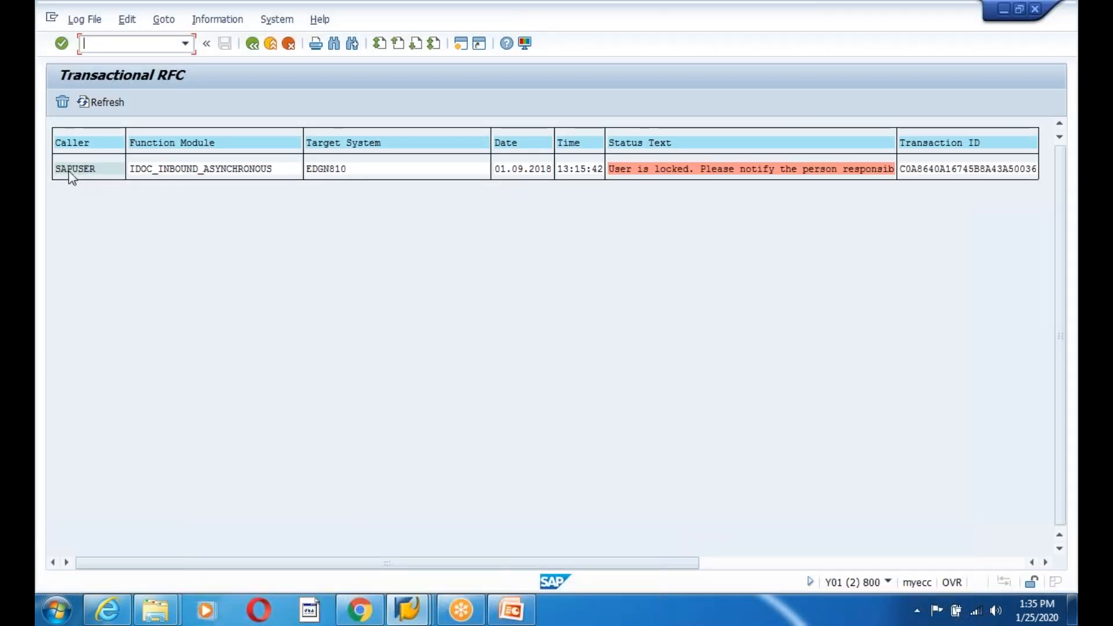
drag(61, 169, 919, 199)
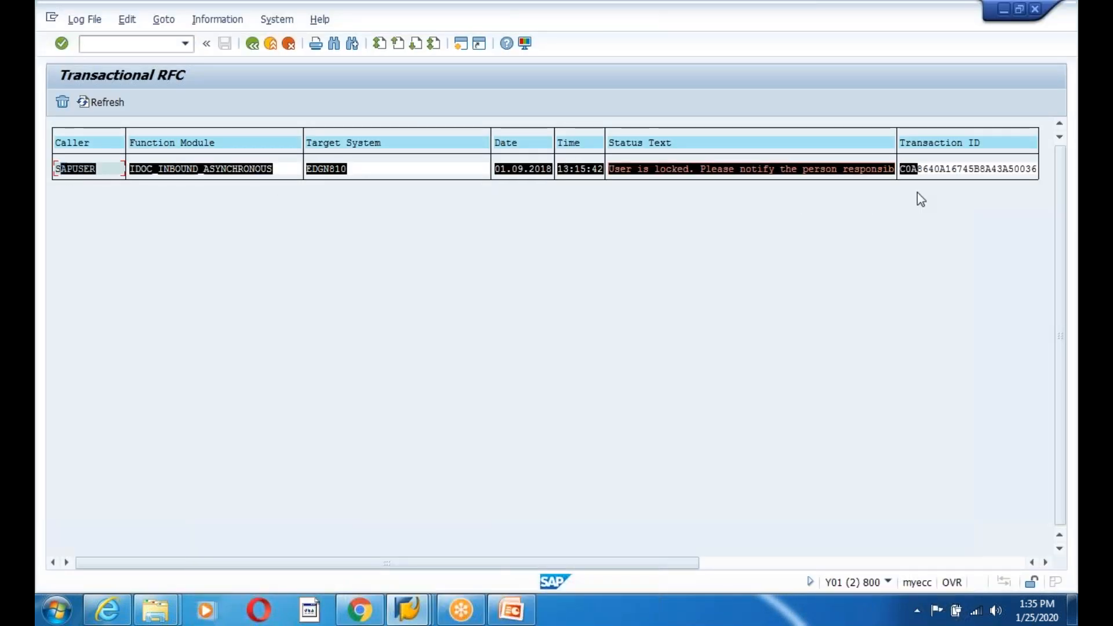
click(914, 214)
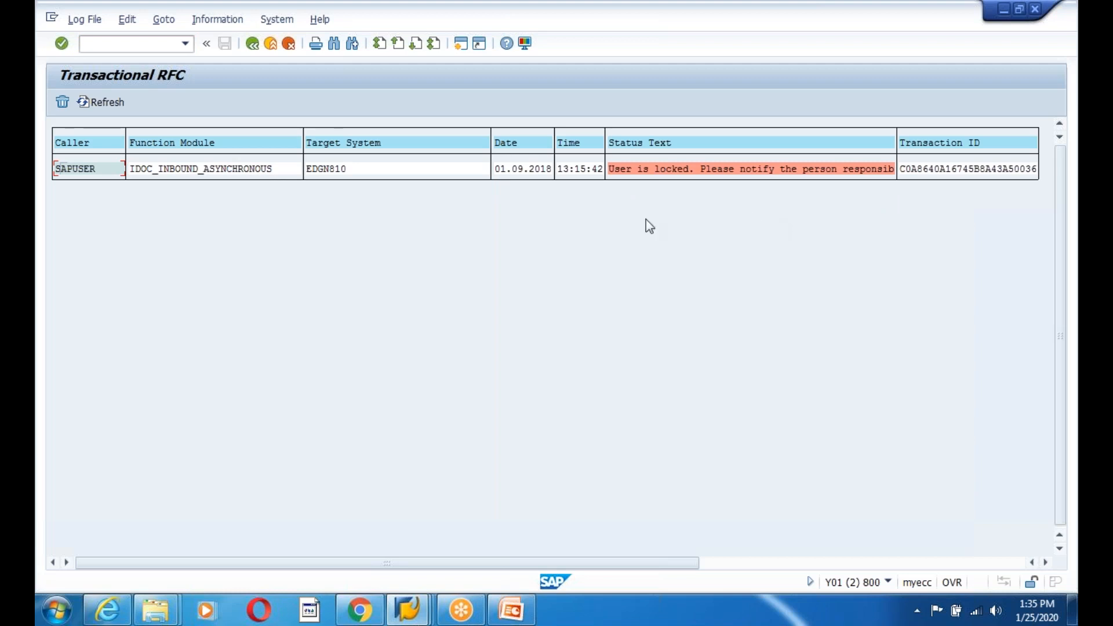
click(87, 169)
click(80, 170)
click(510, 609)
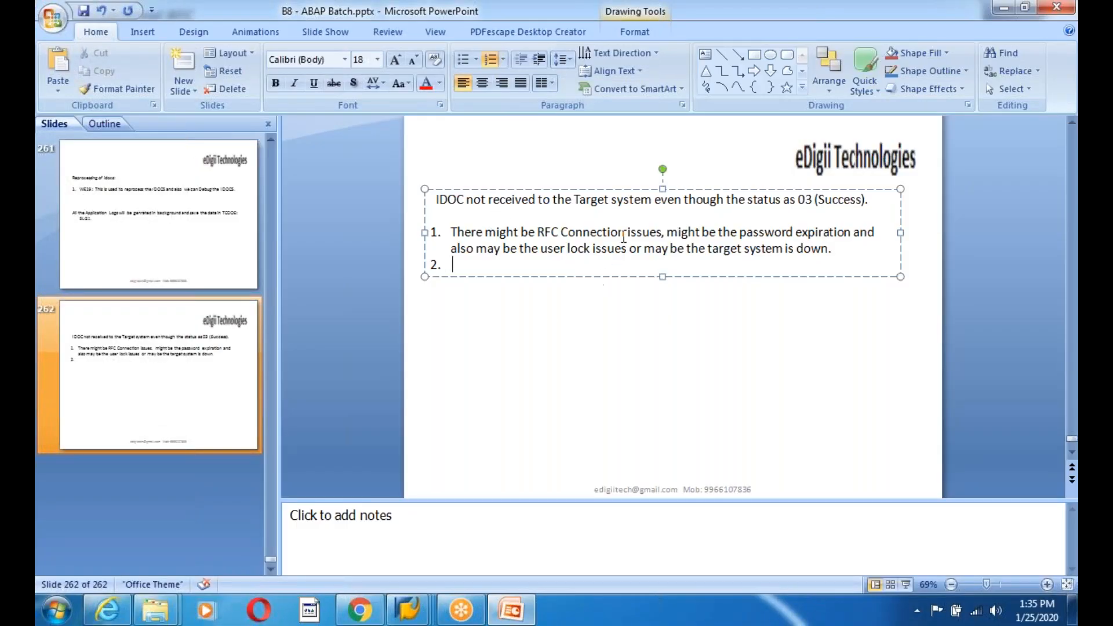
- Select the slide's text box and nudge it slightly to the left
drag(452, 234, 816, 255)
click(659, 340)
click(873, 209)
drag(872, 201, 868, 201)
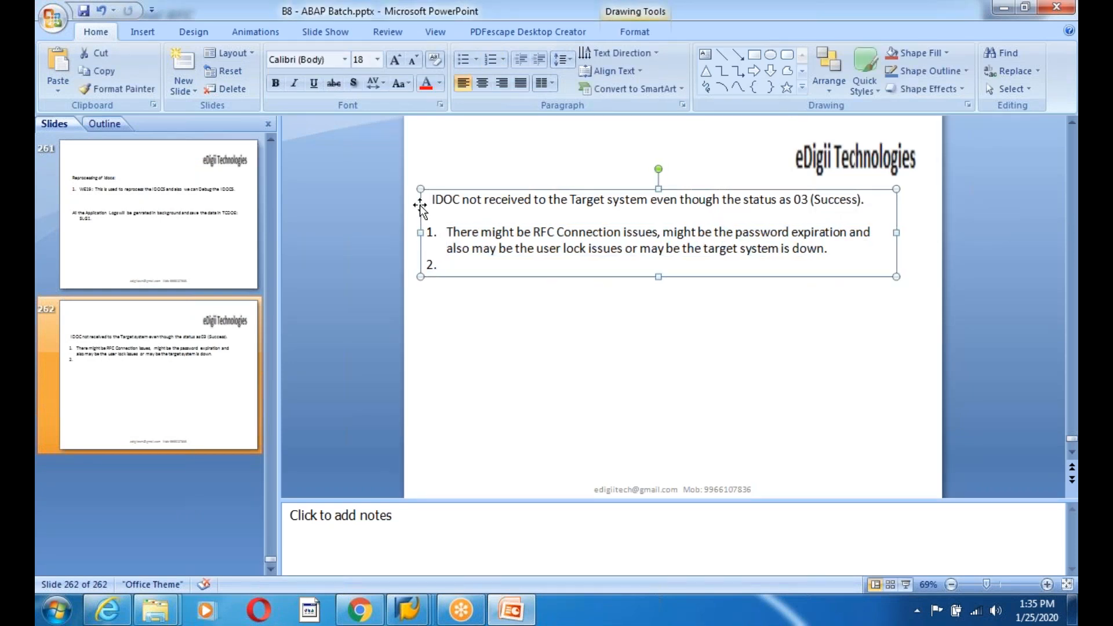
- Bold the opening status-03 line, then return to SAP's Transactional RFC list
drag(430, 200, 897, 221)
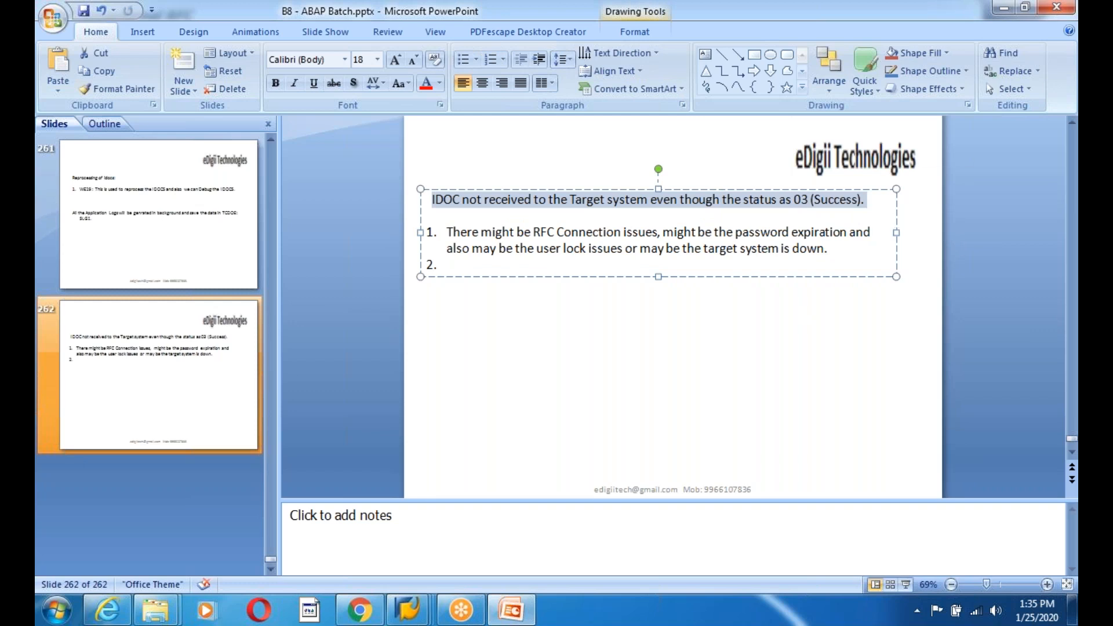
key(ctrl+b)
click(478, 264)
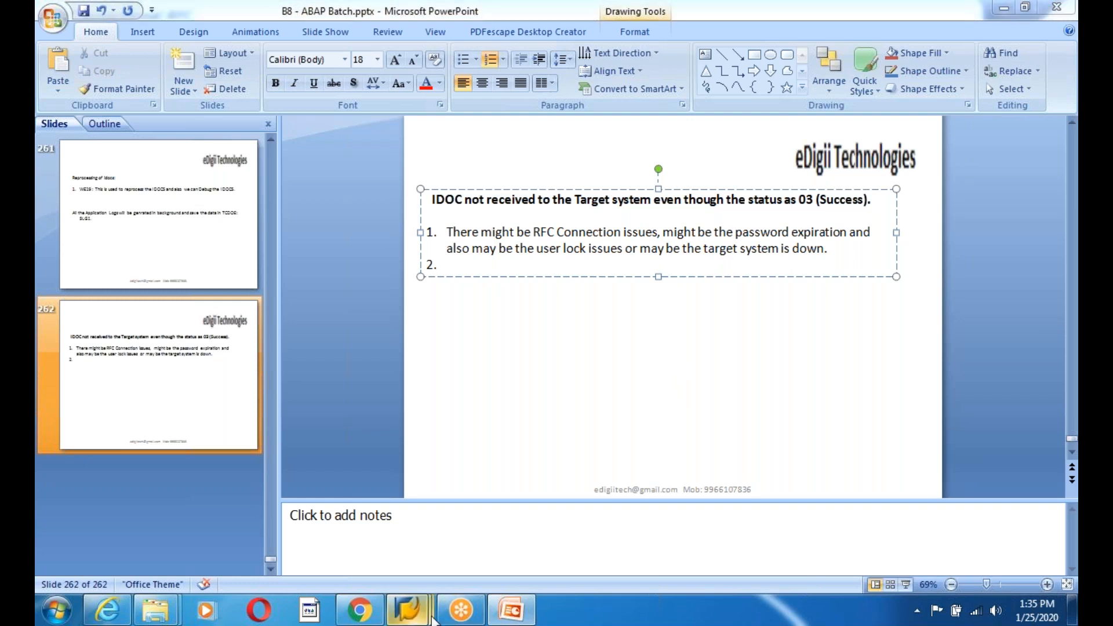
mouse_move(409, 609)
click(840, 491)
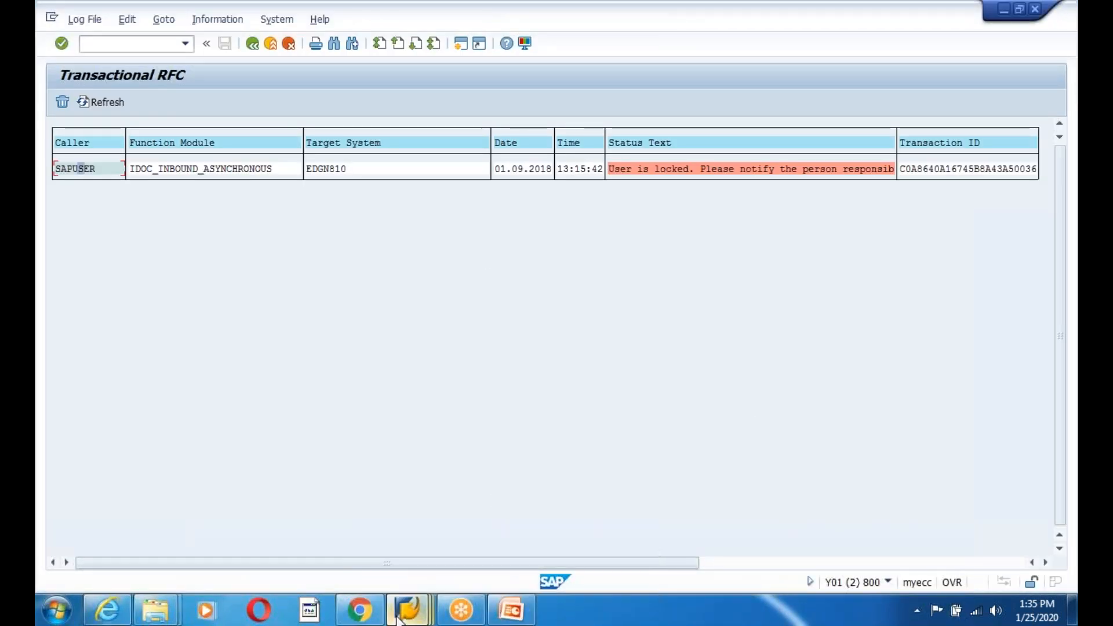
- Highlight the failed tRFC entry's error message to read why the call failed
mouse_move(409, 609)
drag(607, 168, 894, 180)
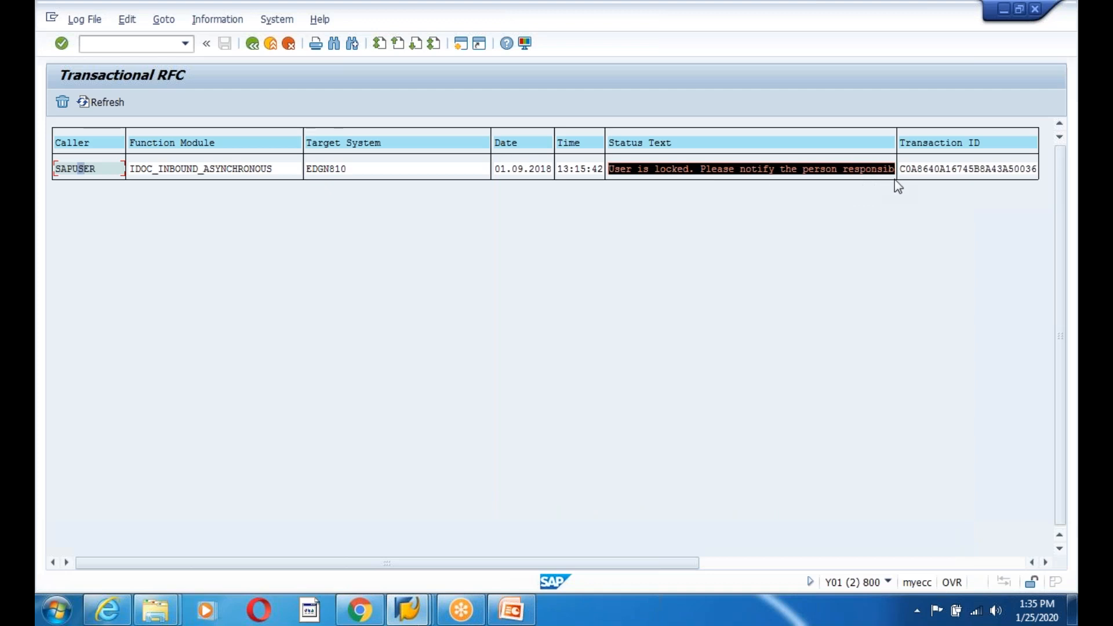
click(897, 185)
drag(609, 168, 817, 189)
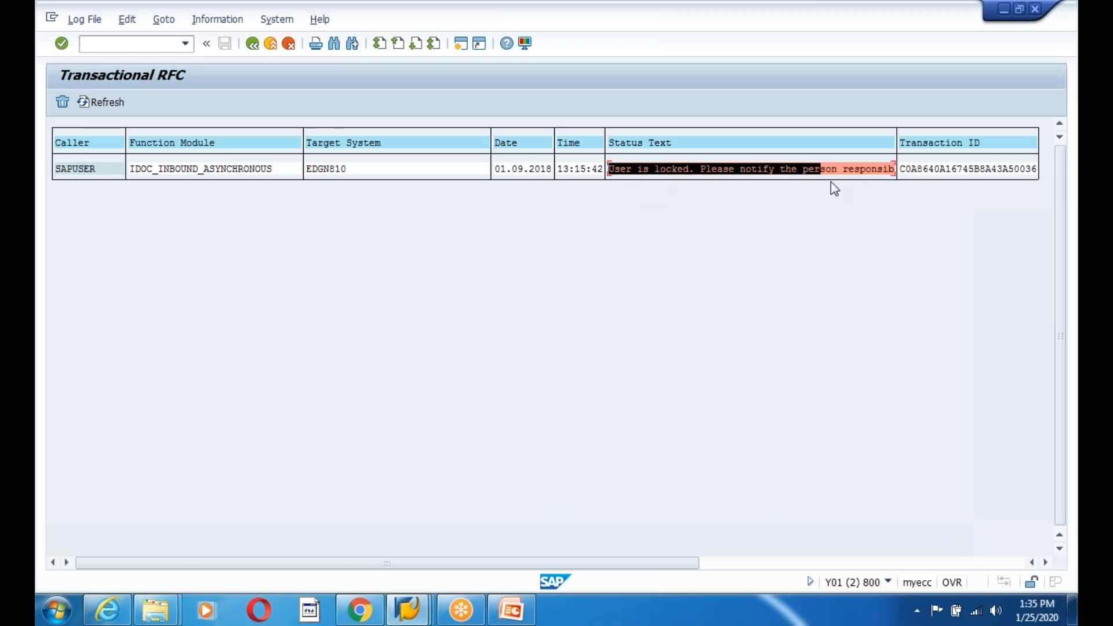
click(881, 182)
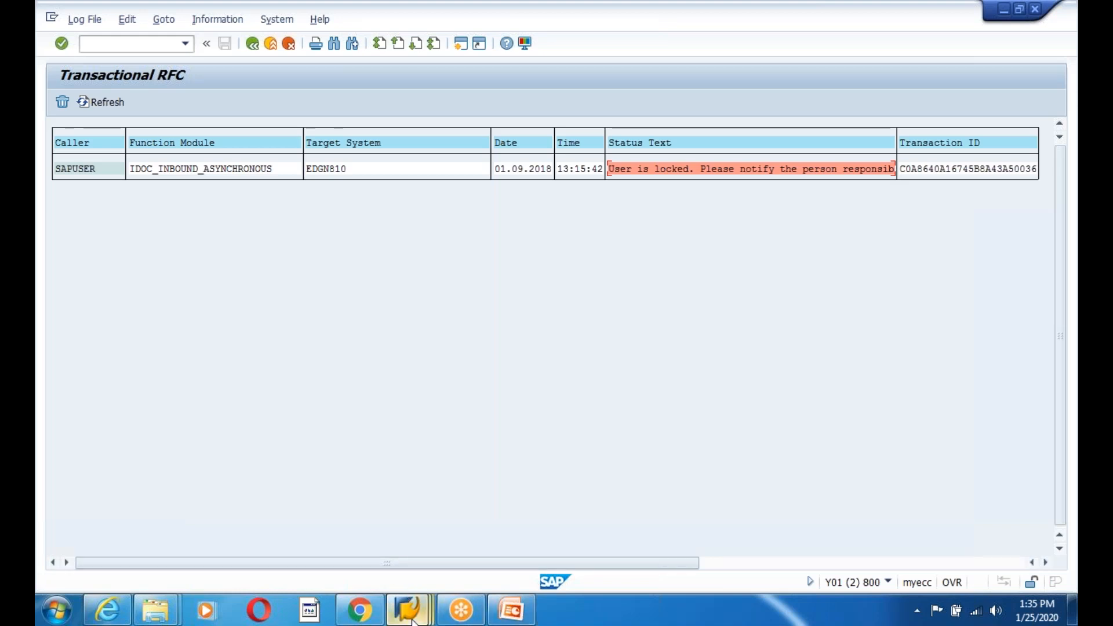
- Unlock the locked user in SU01 User Maintenance and go back to the start menu
mouse_move(408, 610)
click(745, 516)
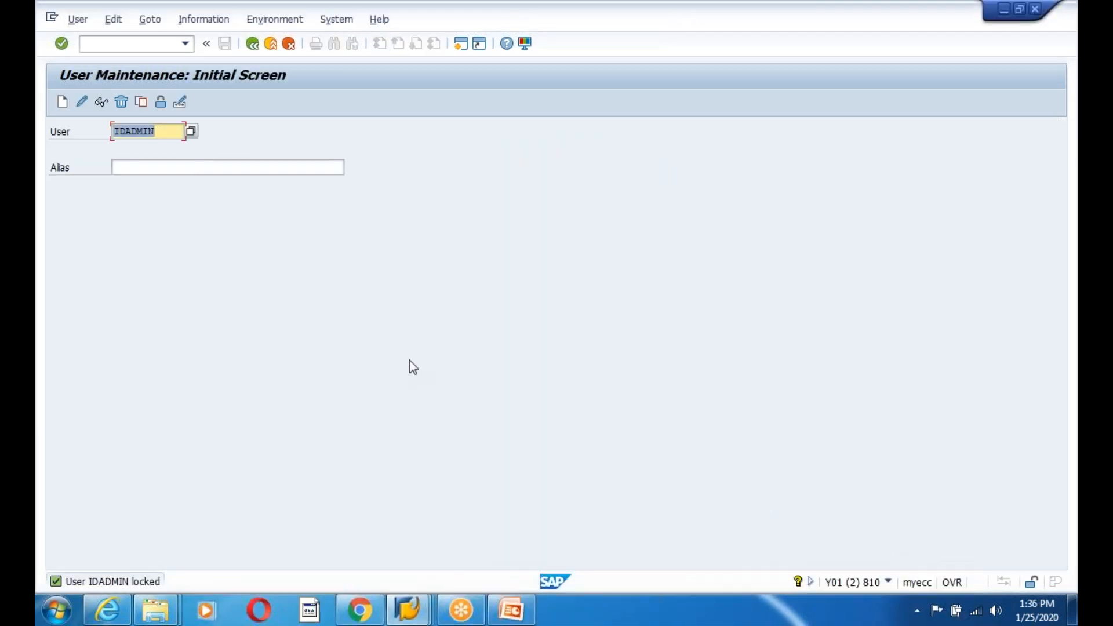
click(160, 103)
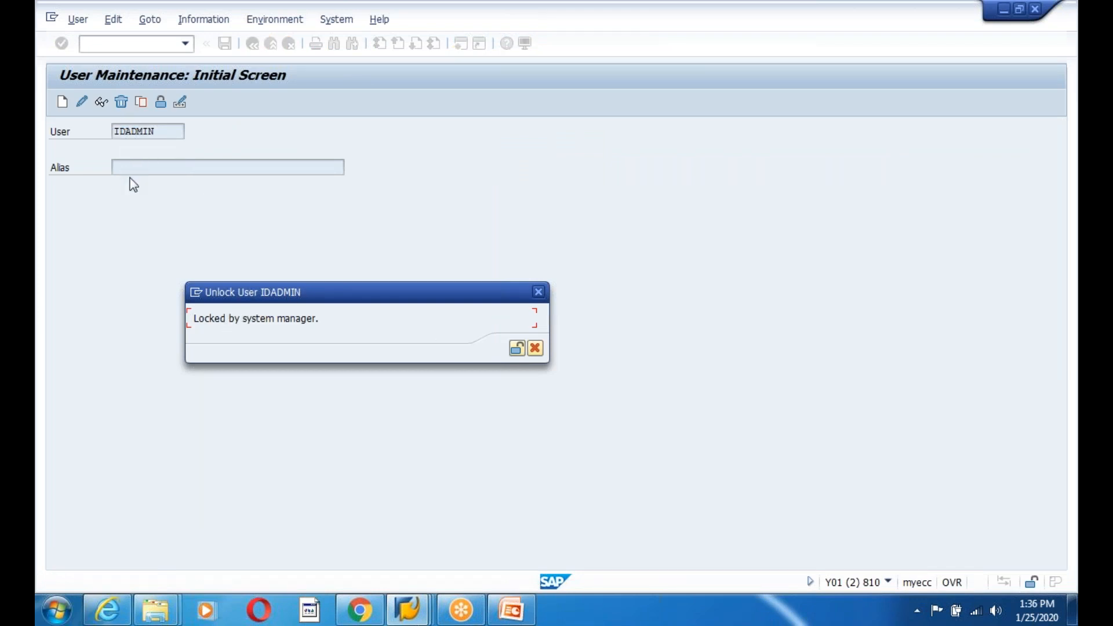
click(515, 349)
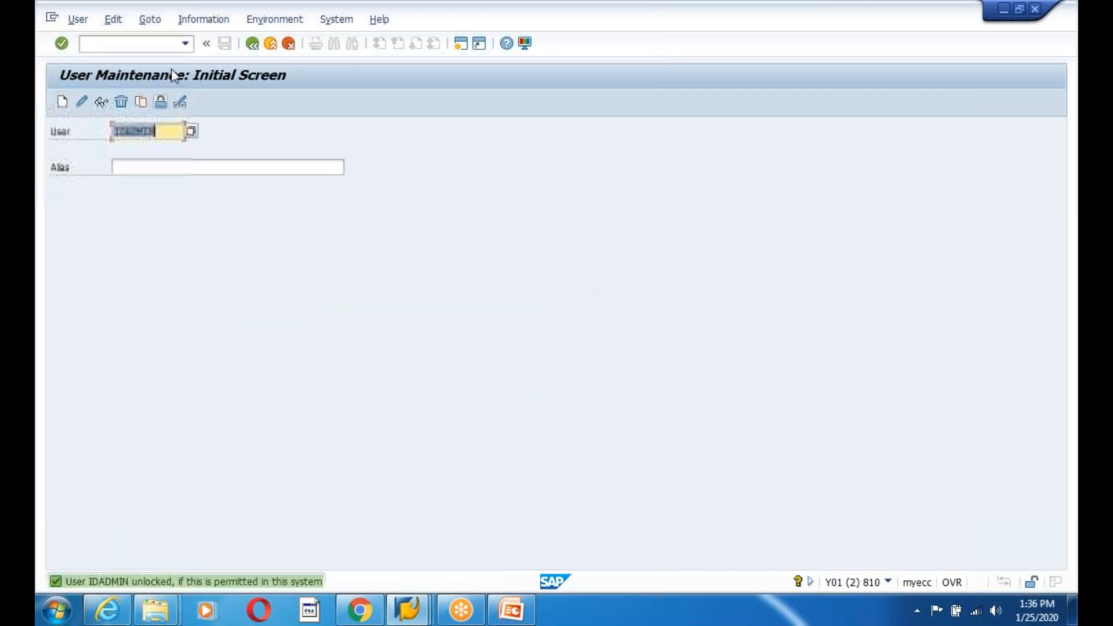
click(252, 44)
- Return to the Transactional RFC list and focus the failed RFC entry
click(407, 610)
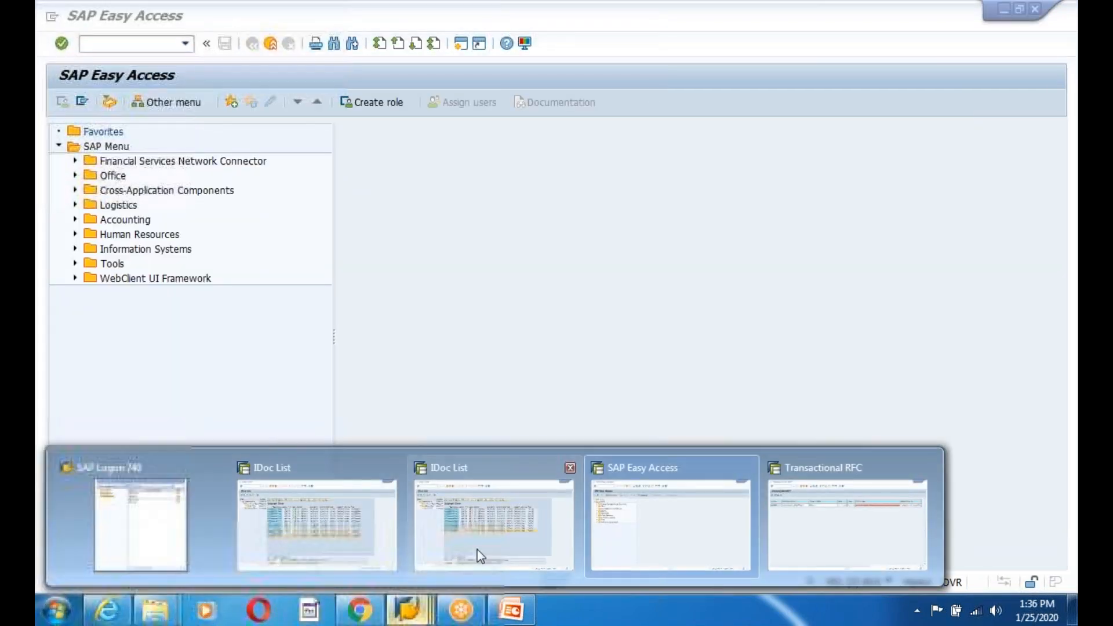
click(857, 505)
click(85, 172)
- Re-run the pending tRFC calls from the Log File menu and refresh the list
click(84, 19)
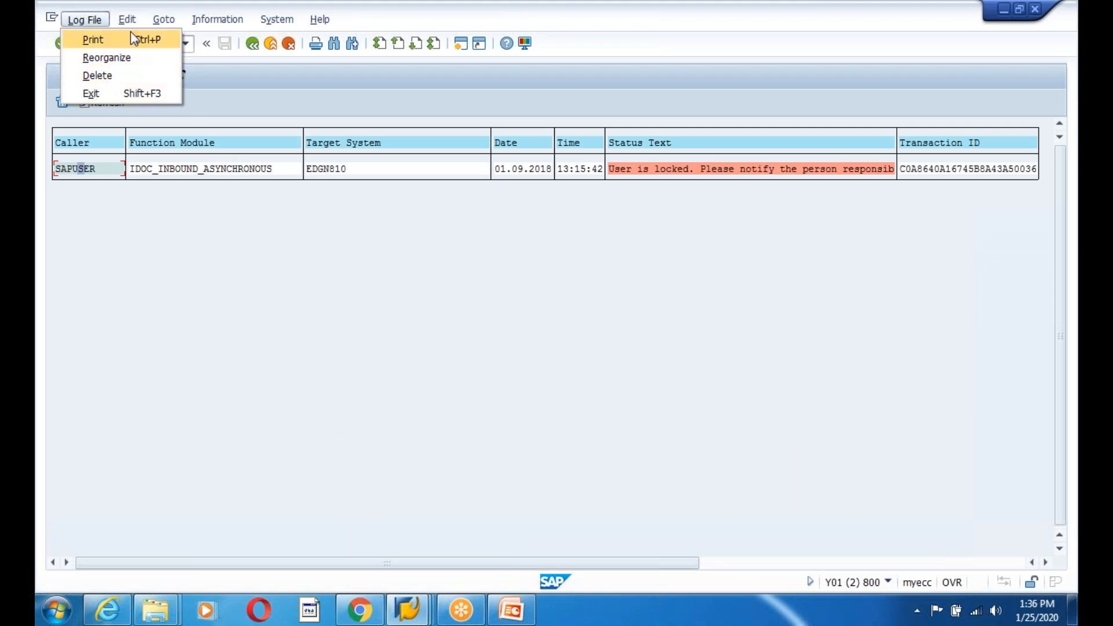
mouse_move(135, 23)
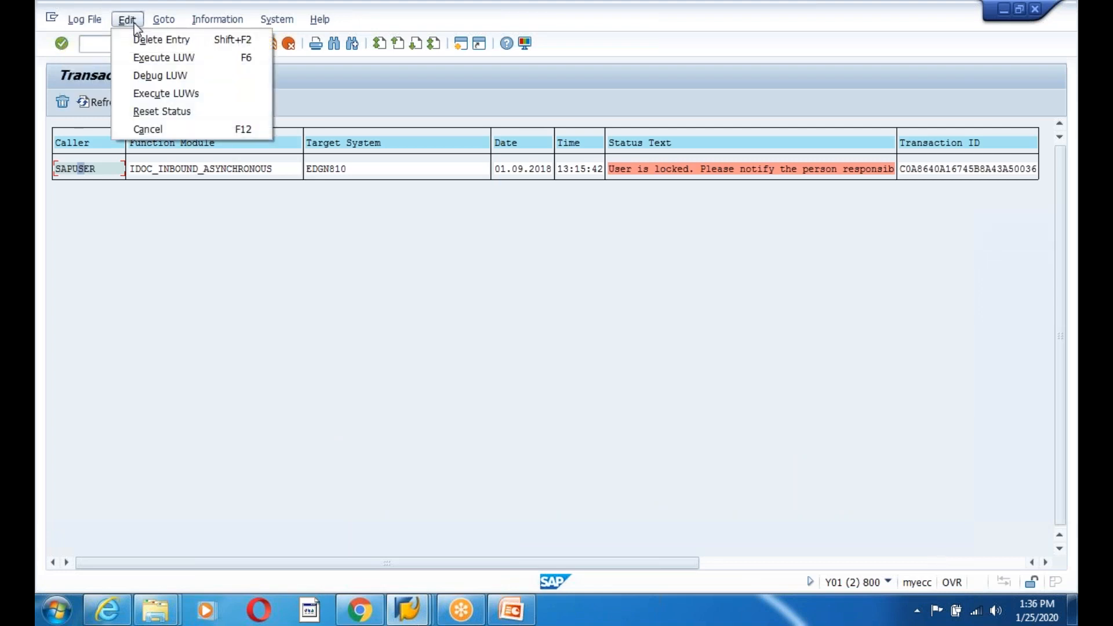
click(165, 94)
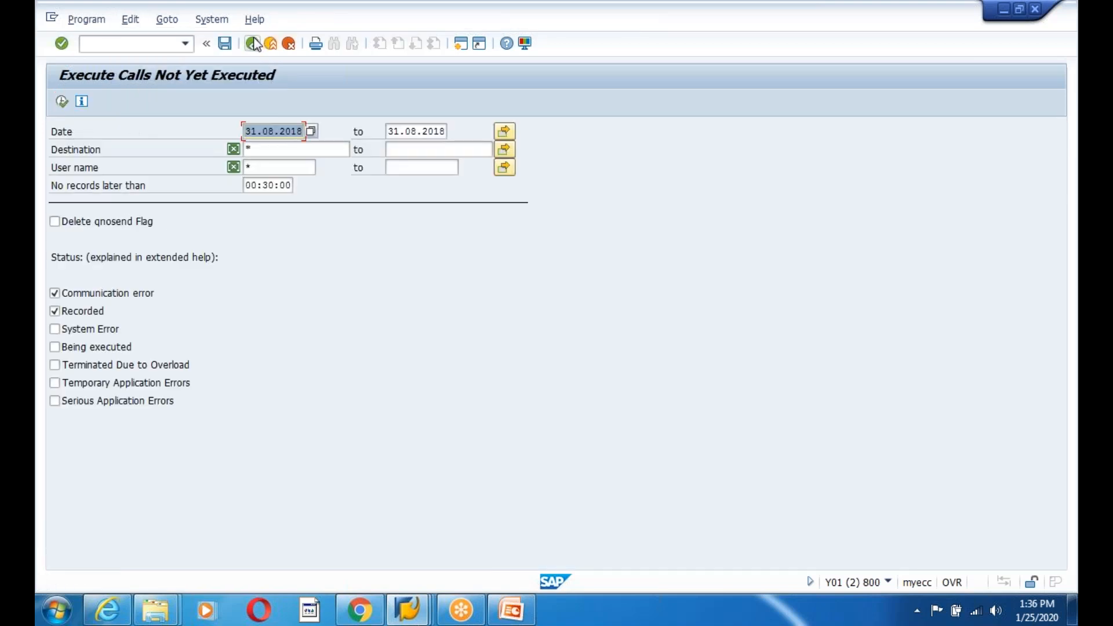
key(F8)
click(81, 102)
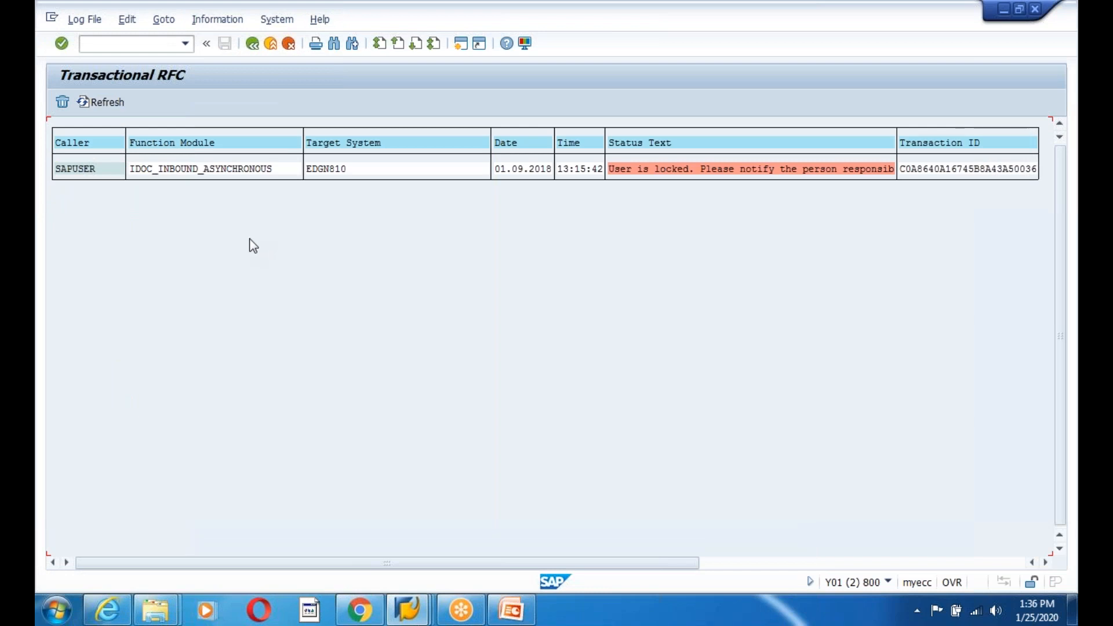
- Execute the failed SAPUSER LUW again until the list shows 'Nothing was selected'
click(84, 19)
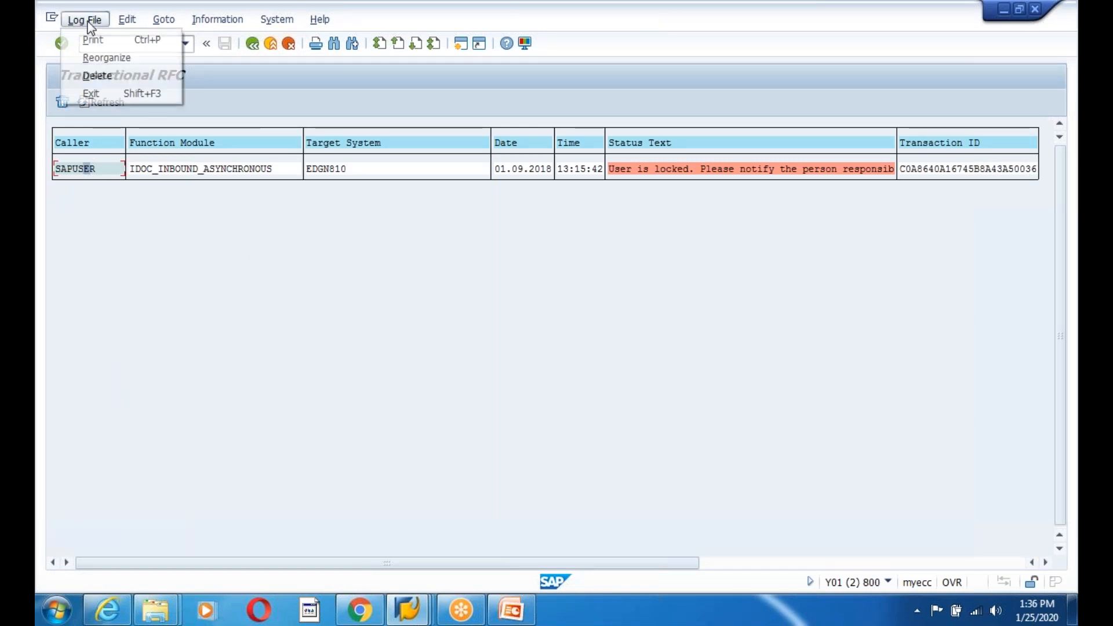
mouse_move(127, 25)
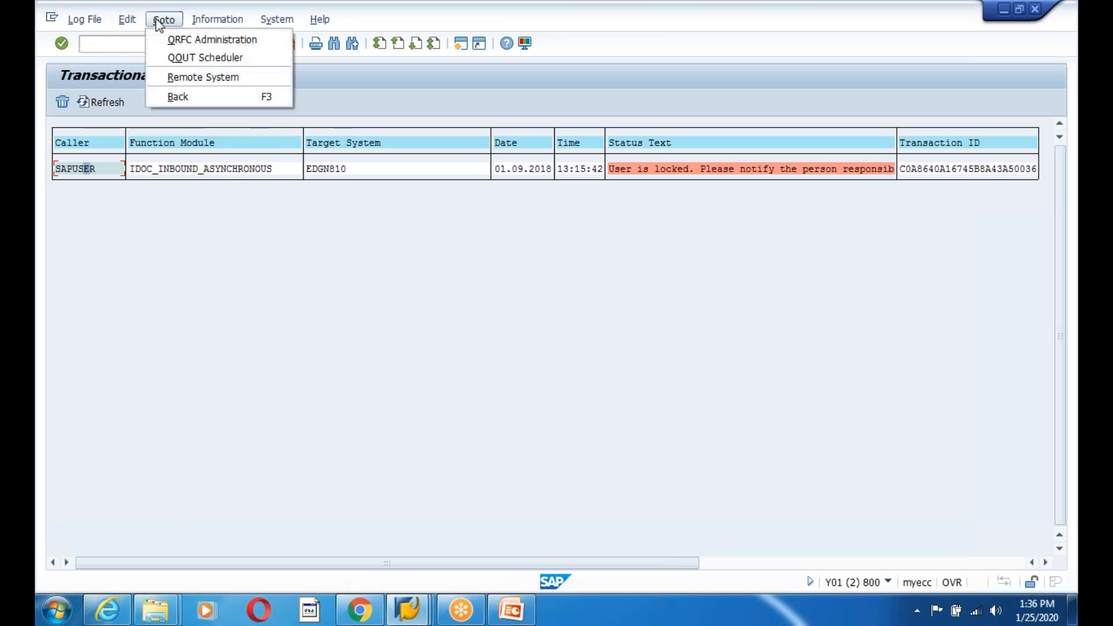
mouse_move(238, 24)
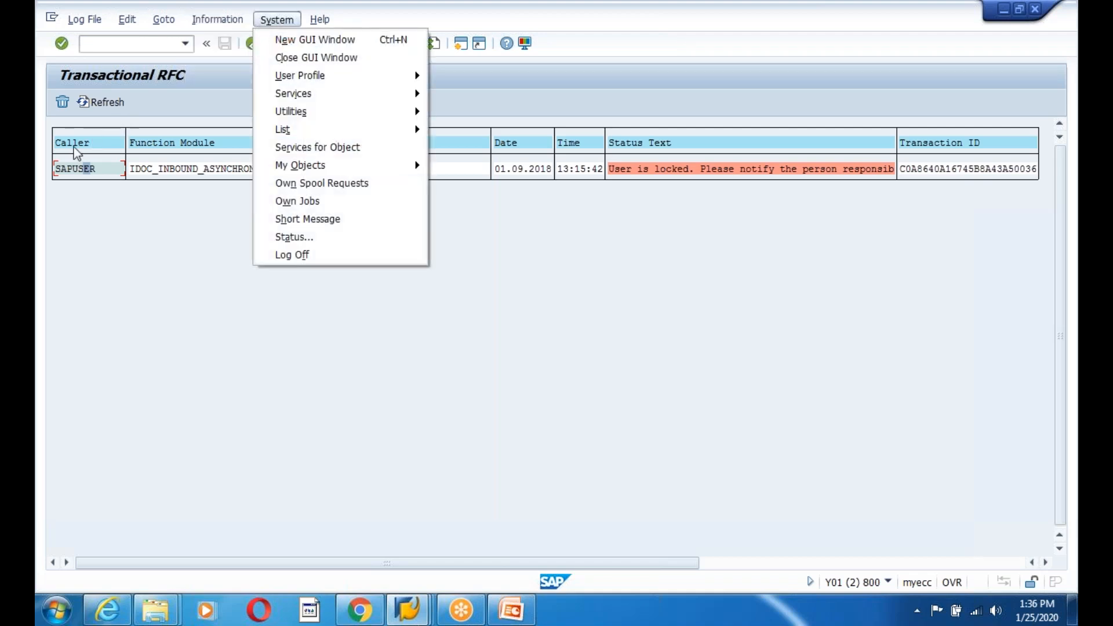
click(73, 174)
click(84, 20)
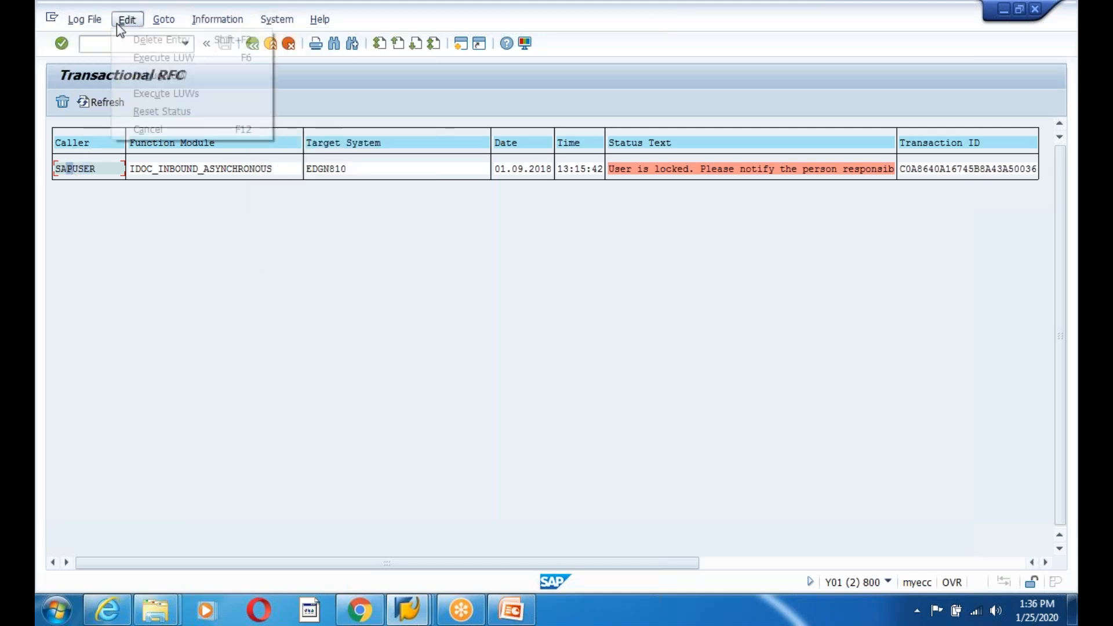
click(150, 58)
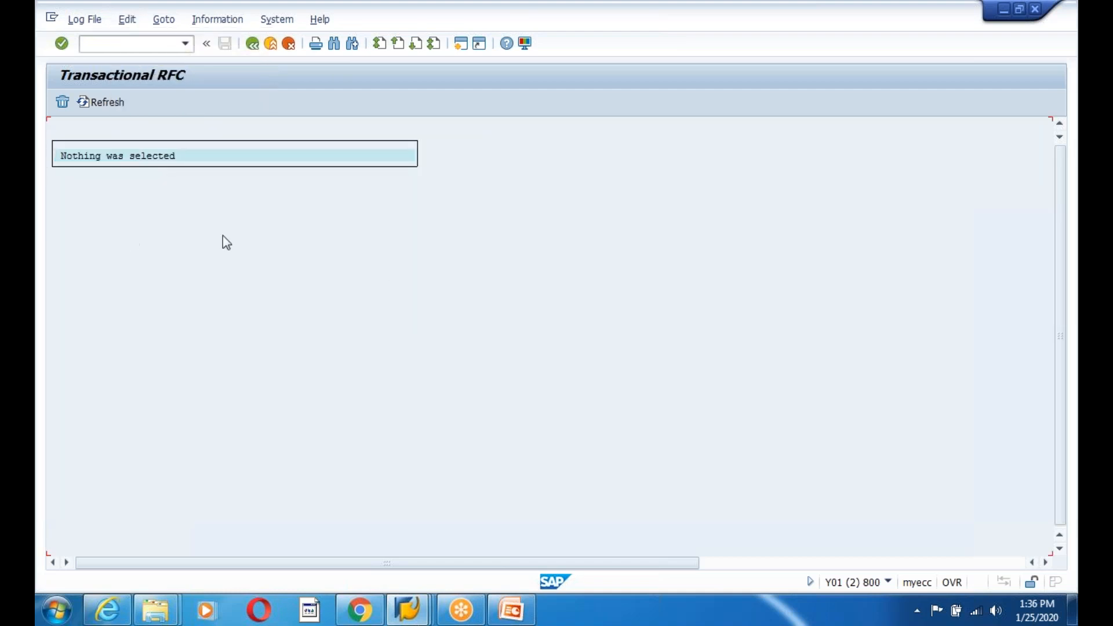
mouse_move(404, 610)
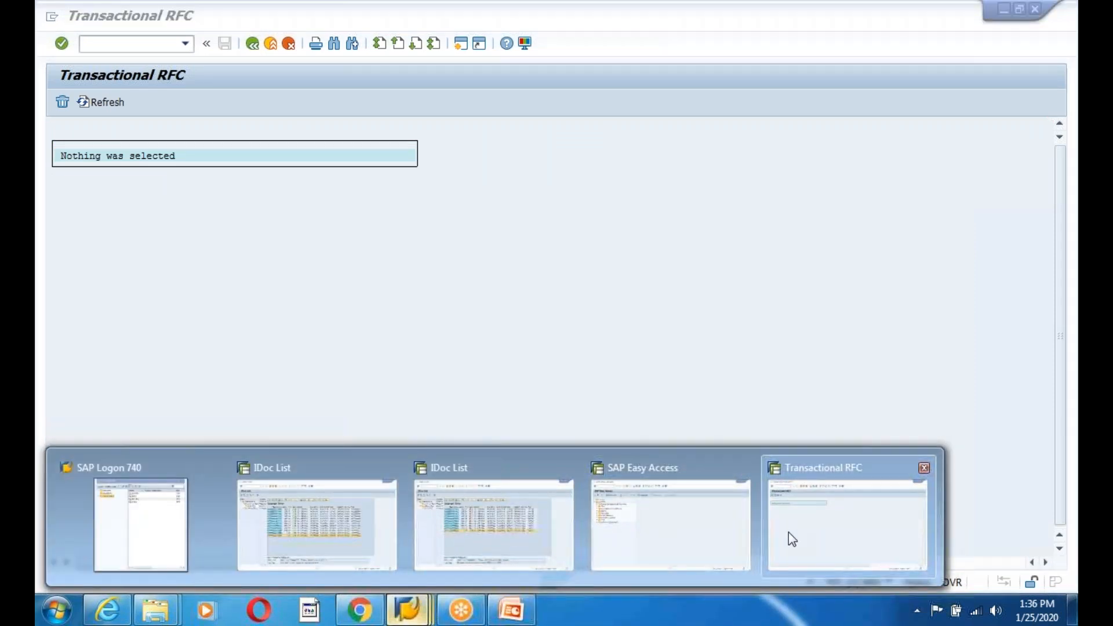
- Run WE02 from SAP Easy Access to list the IDocs
click(666, 540)
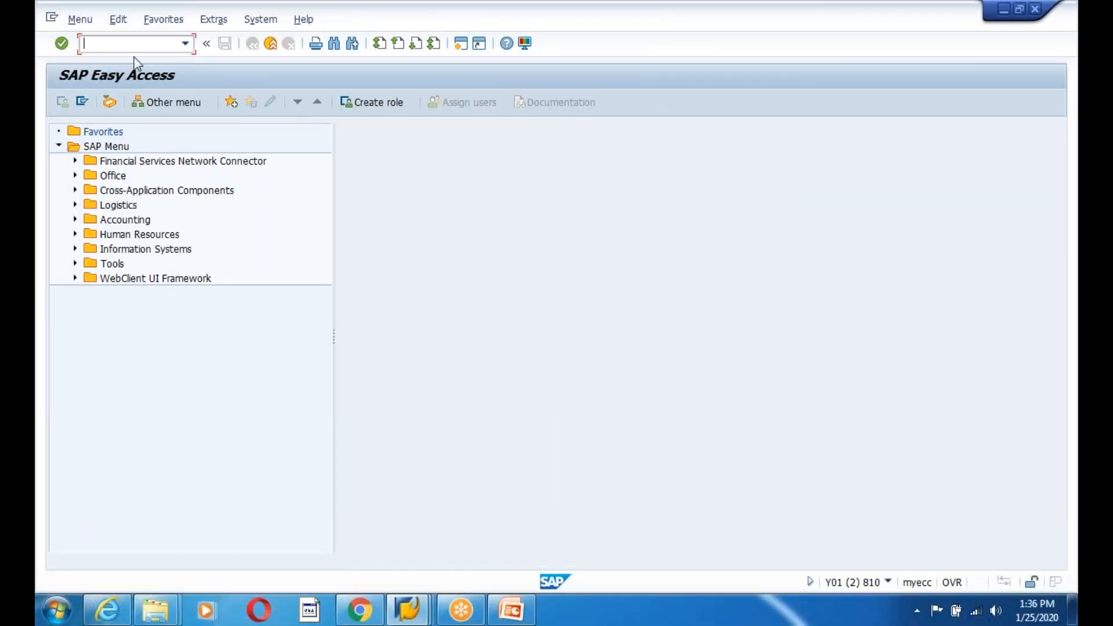
text(we02)
key(Return)
click(63, 102)
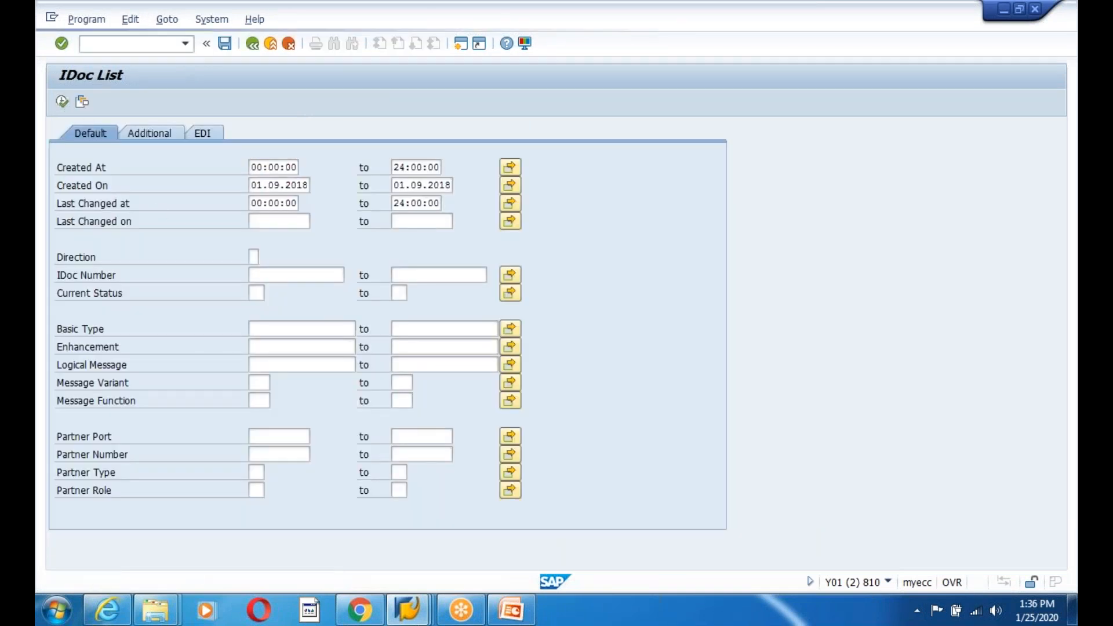
- Check that the newest IDoc 259011 has status 64, comparing it with 259010
click(307, 353)
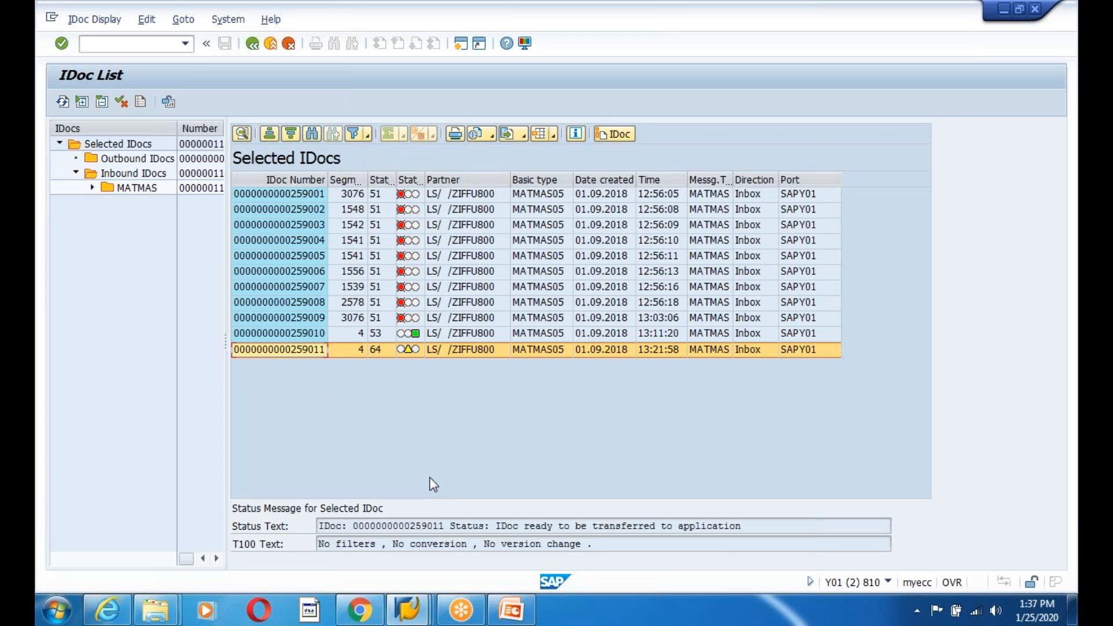
click(305, 333)
click(307, 353)
click(380, 349)
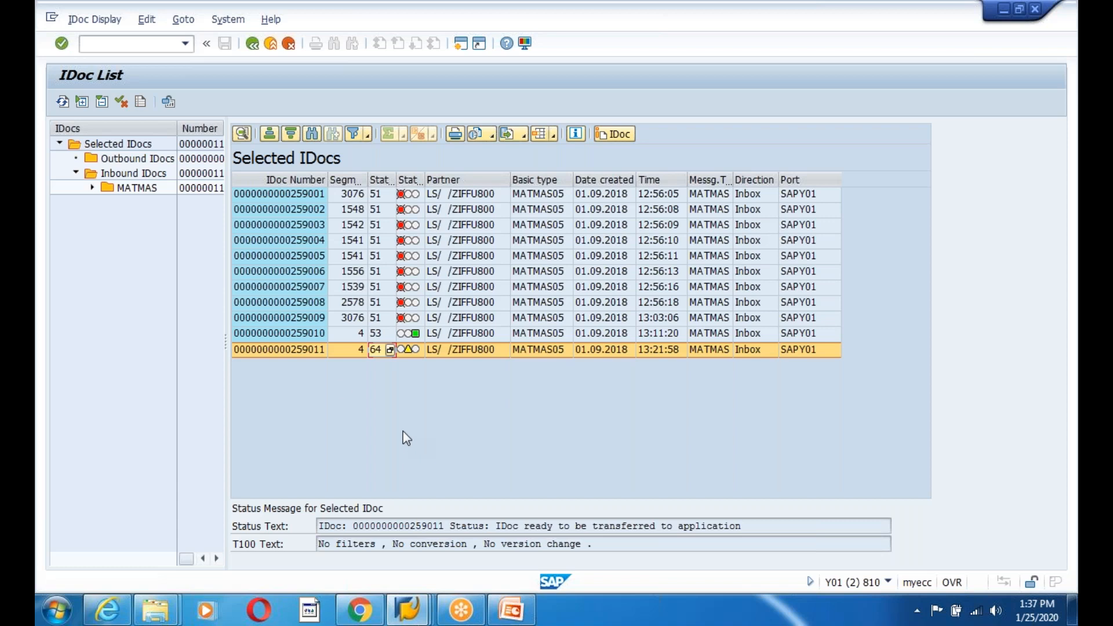
click(297, 349)
click(303, 335)
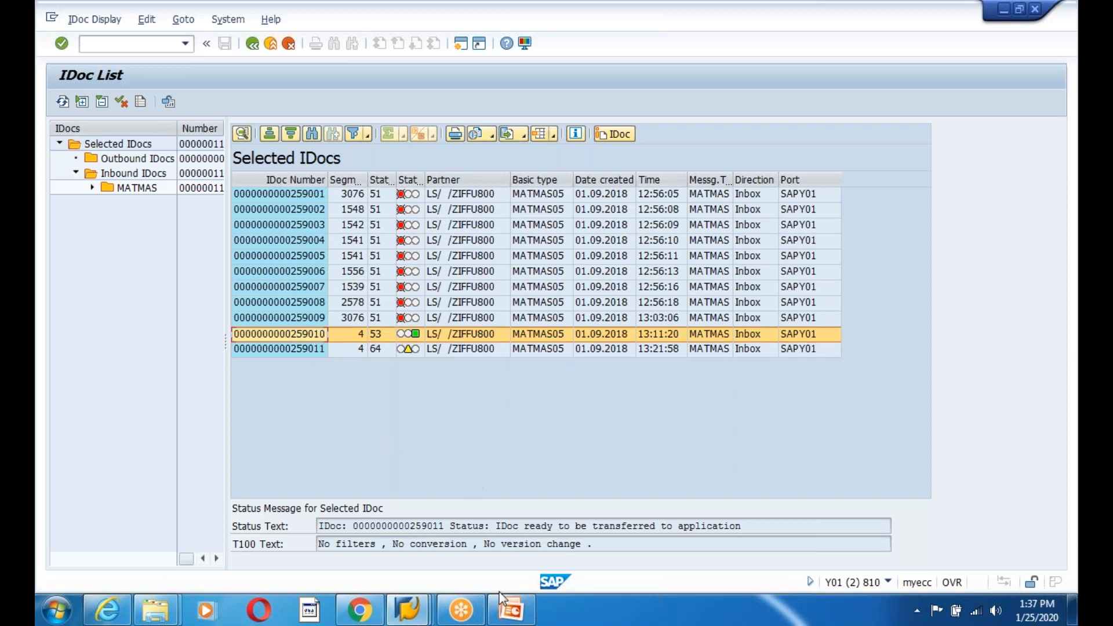
- Switch to another open IDoc List window in SAP
click(418, 614)
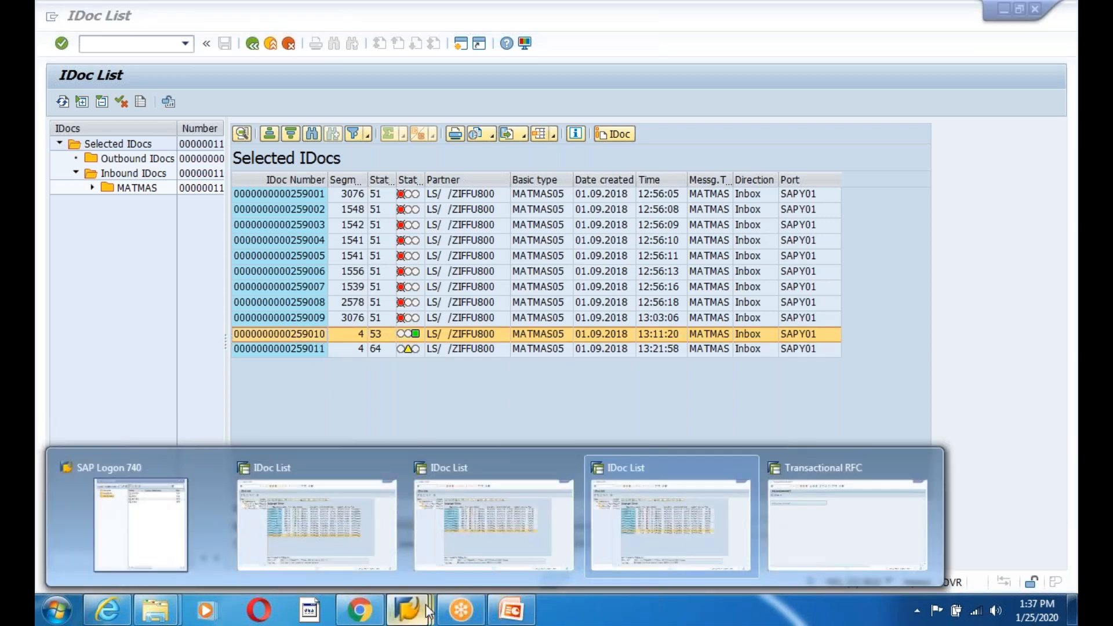
mouse_move(791, 534)
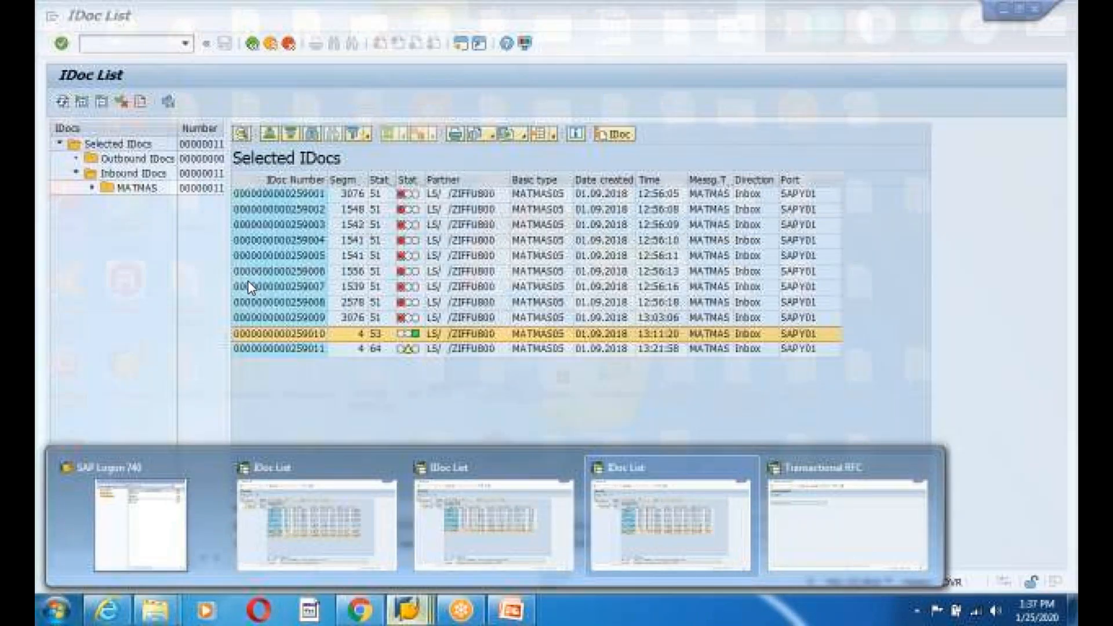
click(745, 504)
- Return to the PowerPoint deck and browse slides 259–262
click(524, 612)
click(154, 358)
click(174, 223)
click(160, 387)
scroll(166, 377, up, 3)
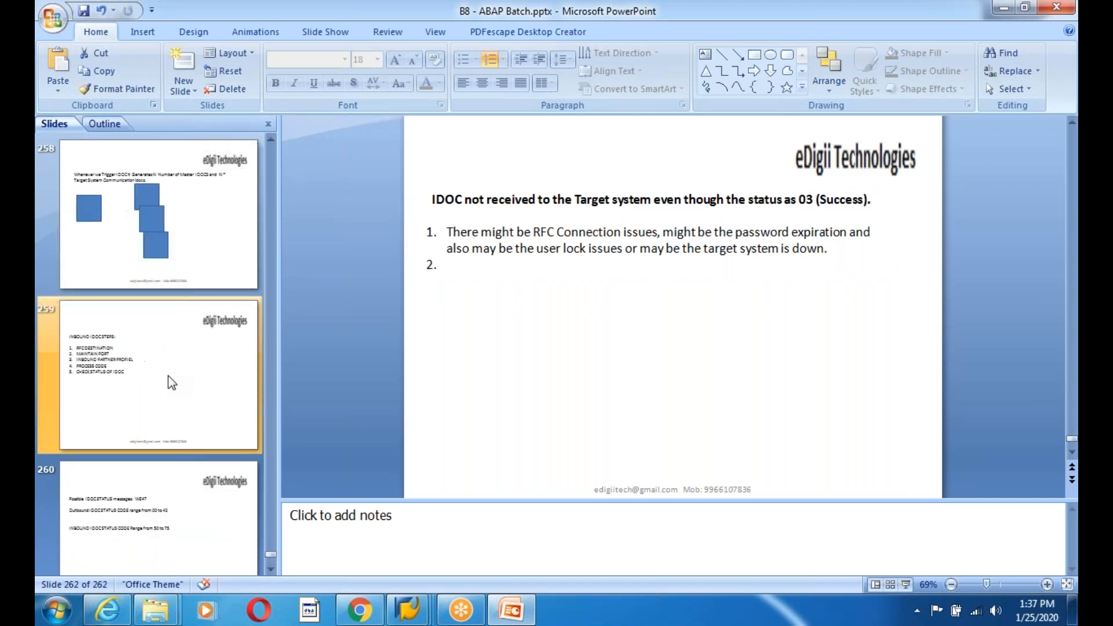
click(166, 377)
- Review recap slides 256 through 262, including slide 260 on IDoc status code ranges
click(169, 259)
scroll(166, 413, up, 3)
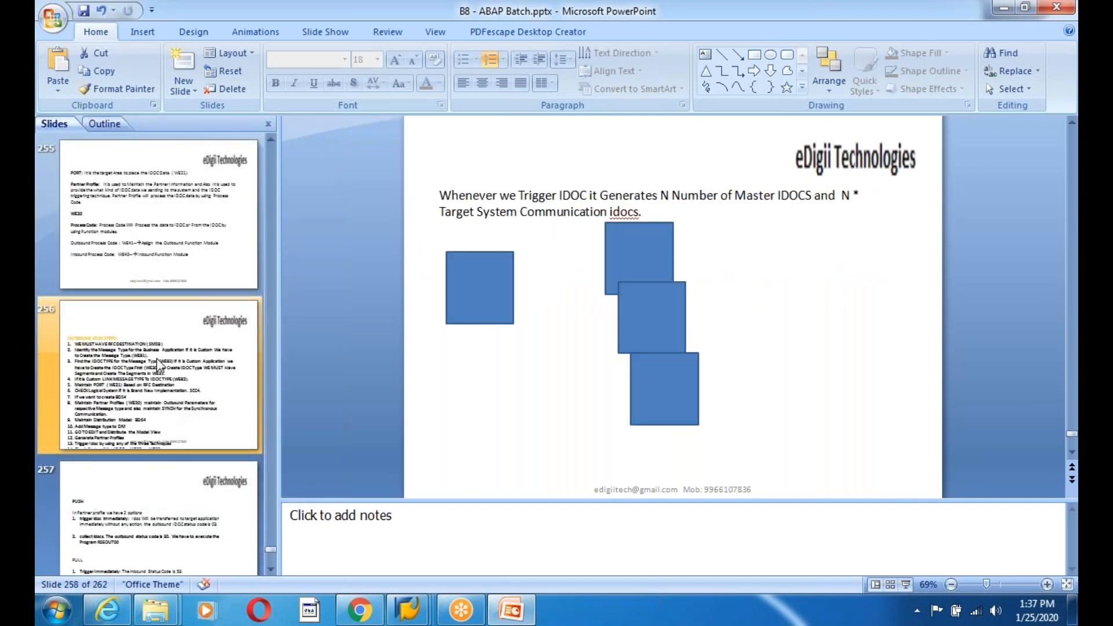
click(156, 358)
click(149, 495)
scroll(150, 464, down, 3)
click(154, 432)
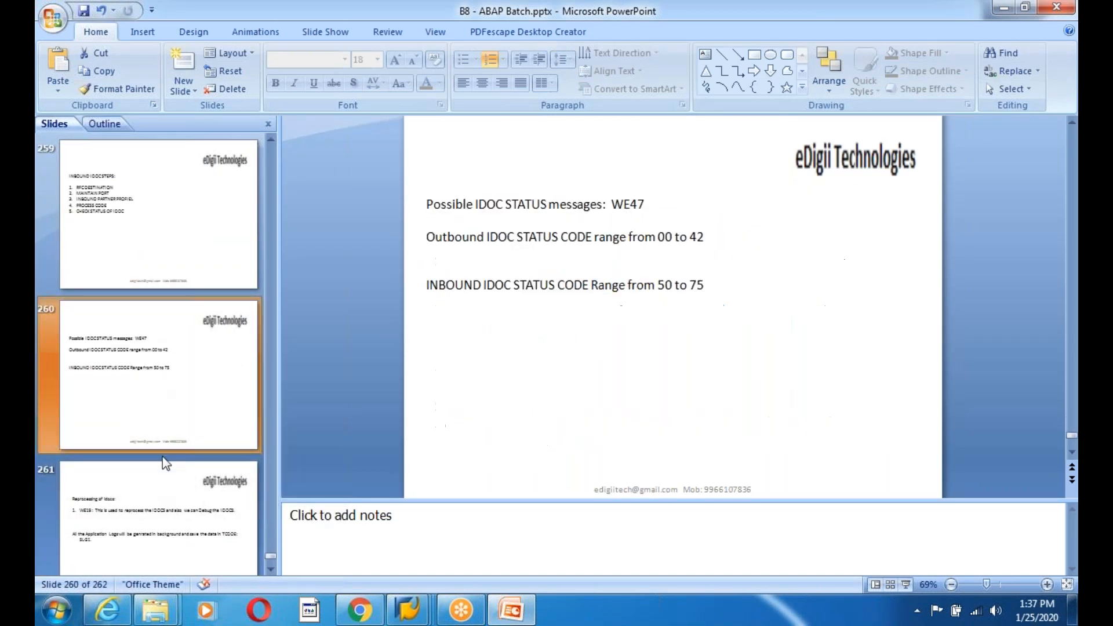
scroll(145, 394, down, 3)
click(176, 405)
scroll(176, 404, up, 3)
click(164, 347)
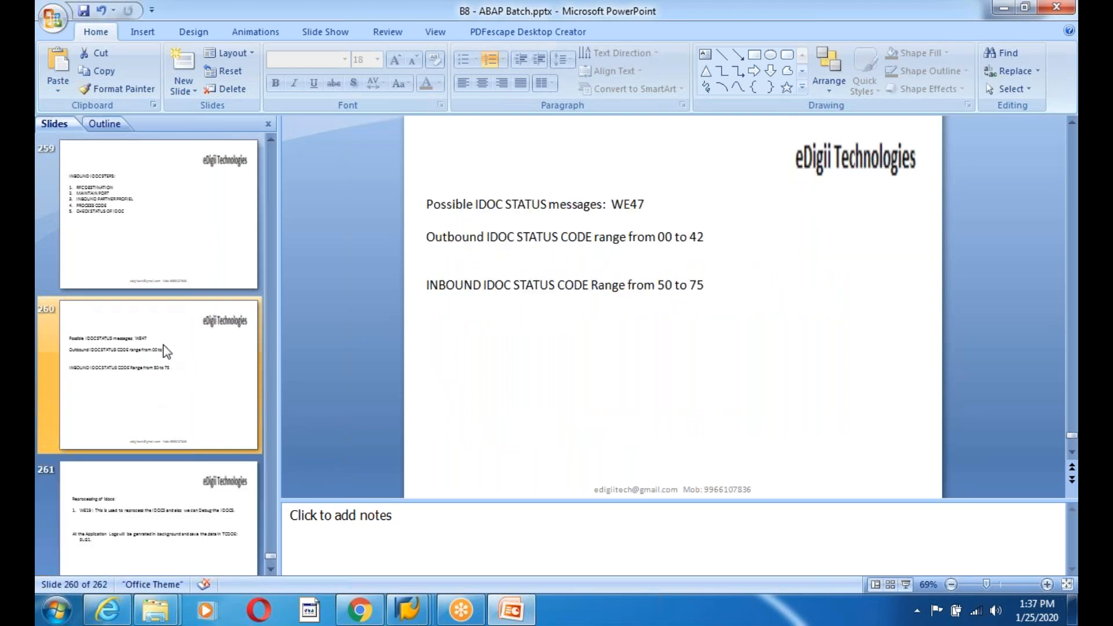
scroll(165, 351, down, 3)
click(166, 378)
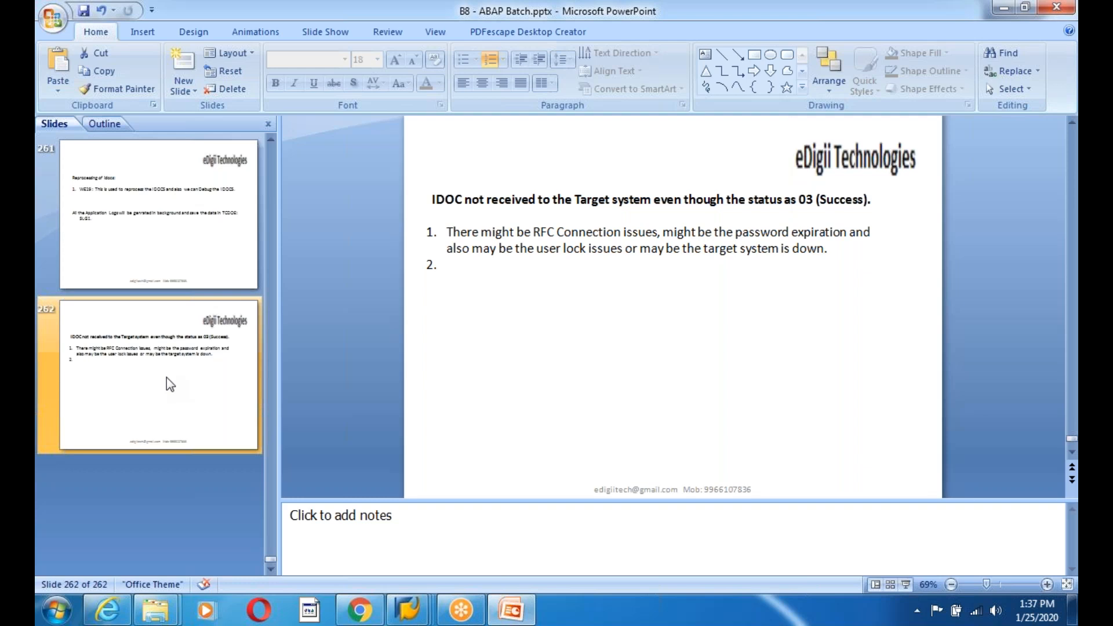
- Leave slide 262 selected and minimise everything to show the desktop
click(543, 301)
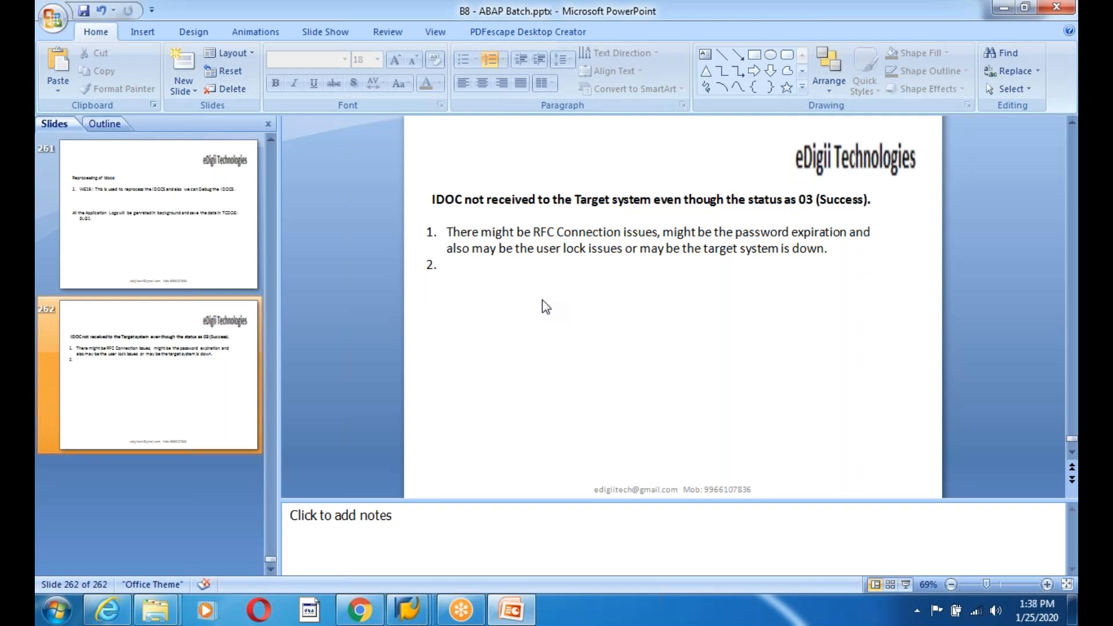
click(125, 352)
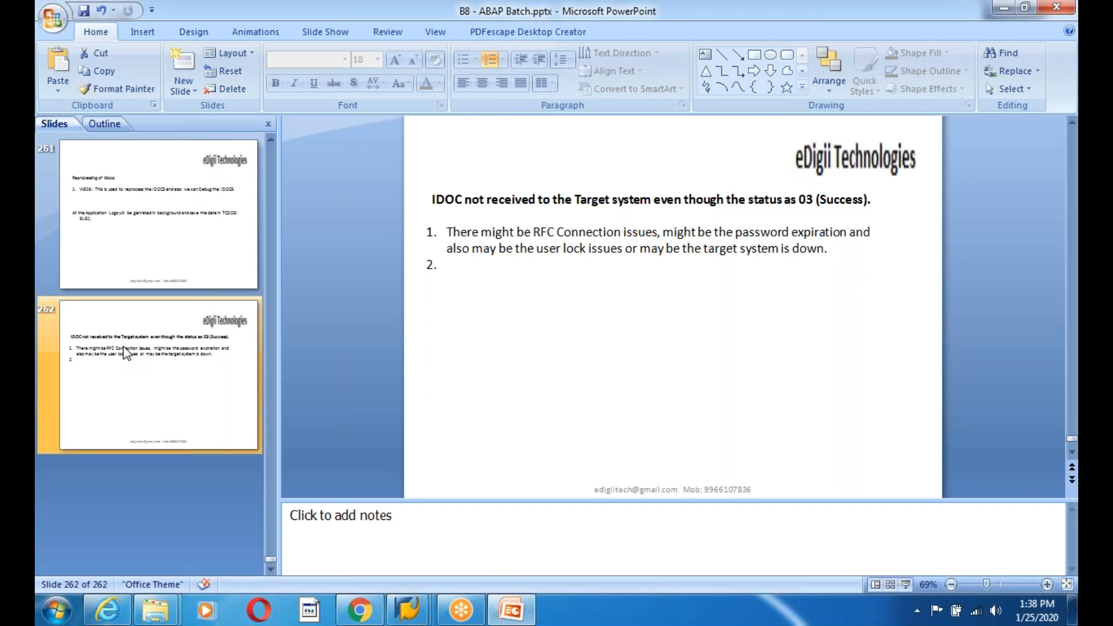
key(super+d)
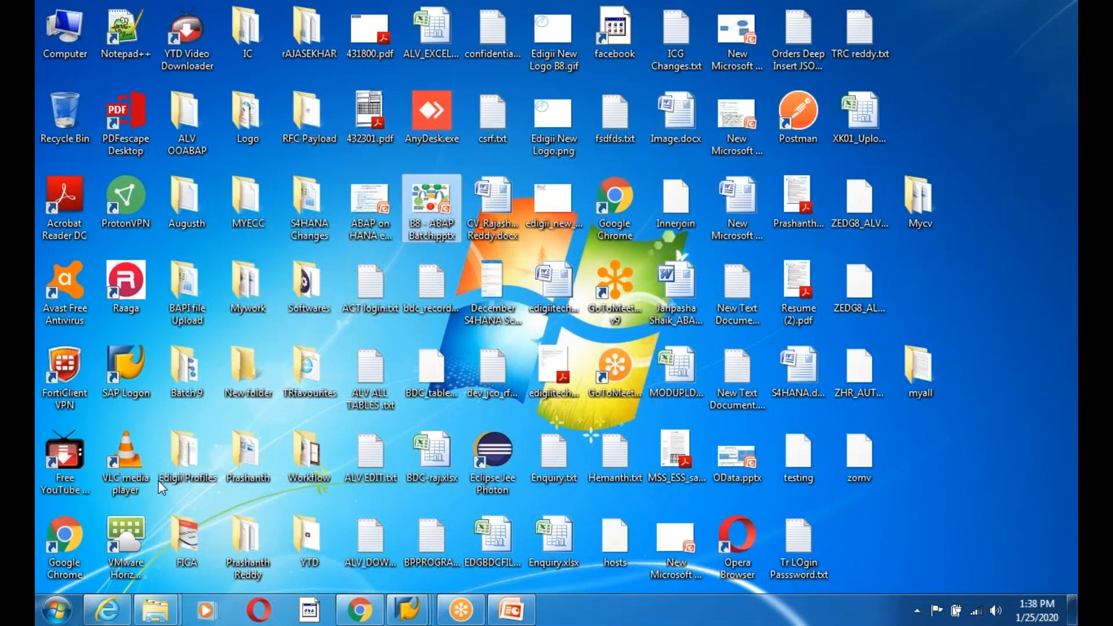
- Unlock the BitLocker-protected Local Disk (F:) with its password and open the drive
click(155, 608)
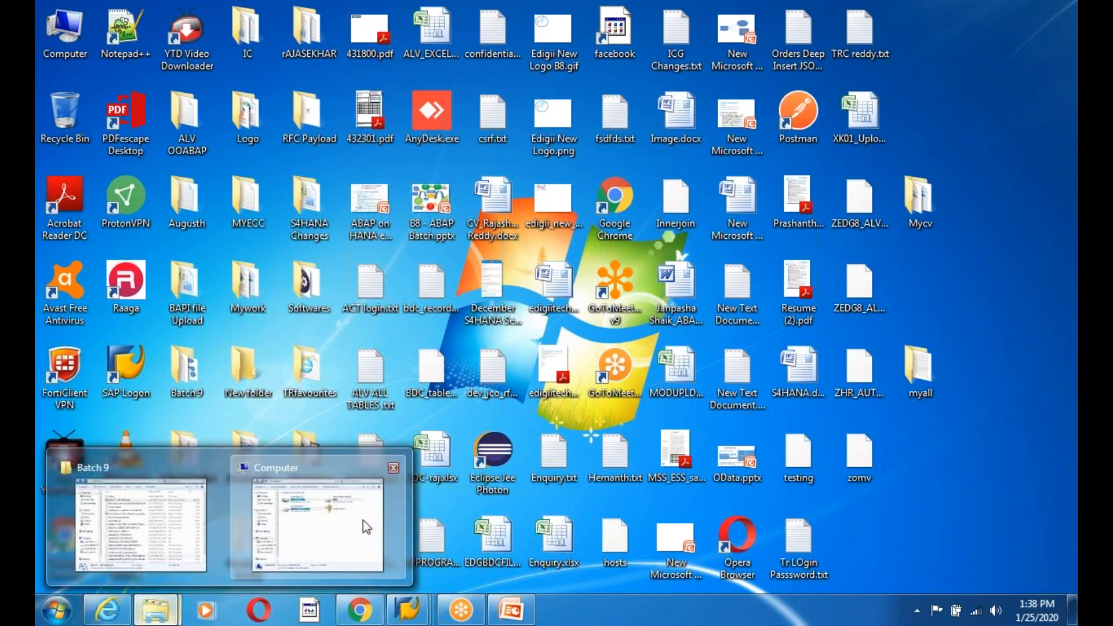
click(368, 522)
double_click(603, 165)
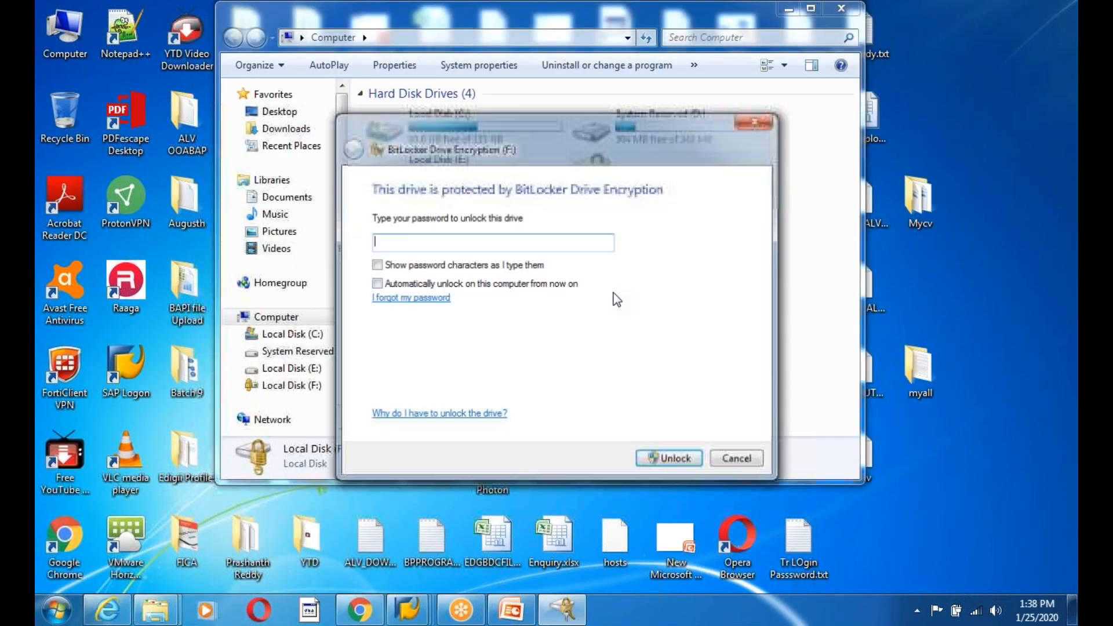
text(*******)
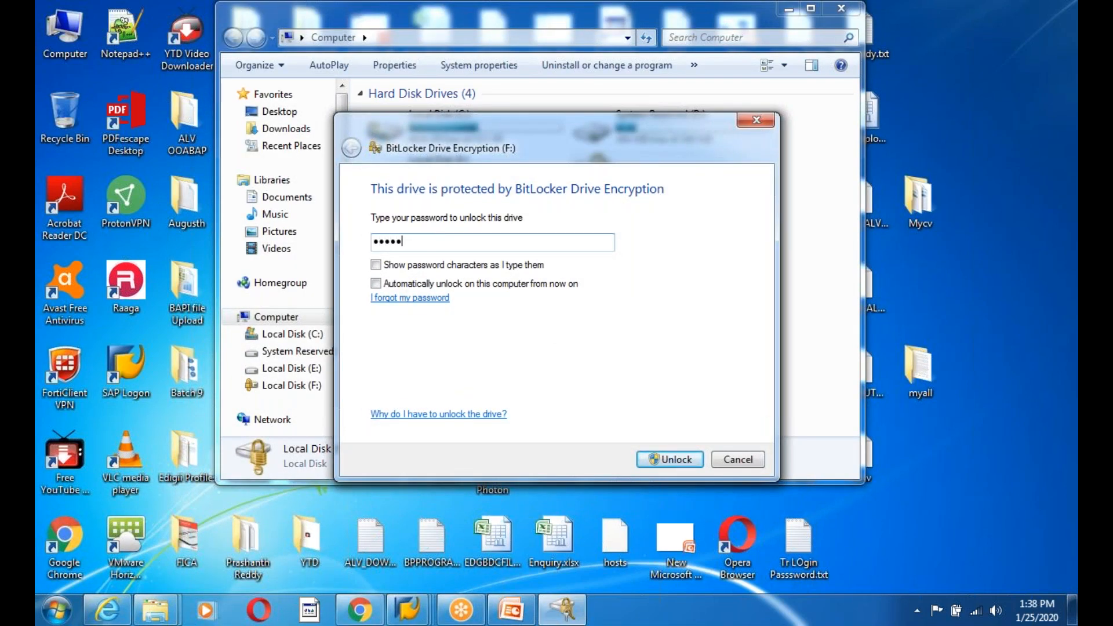
text(***)
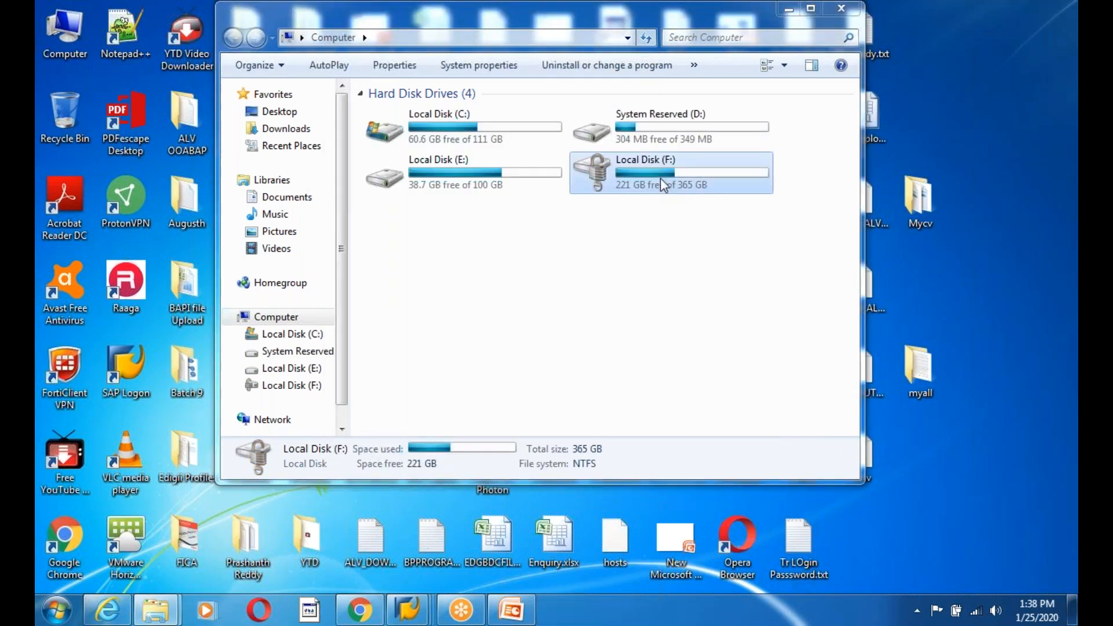
double_click(659, 178)
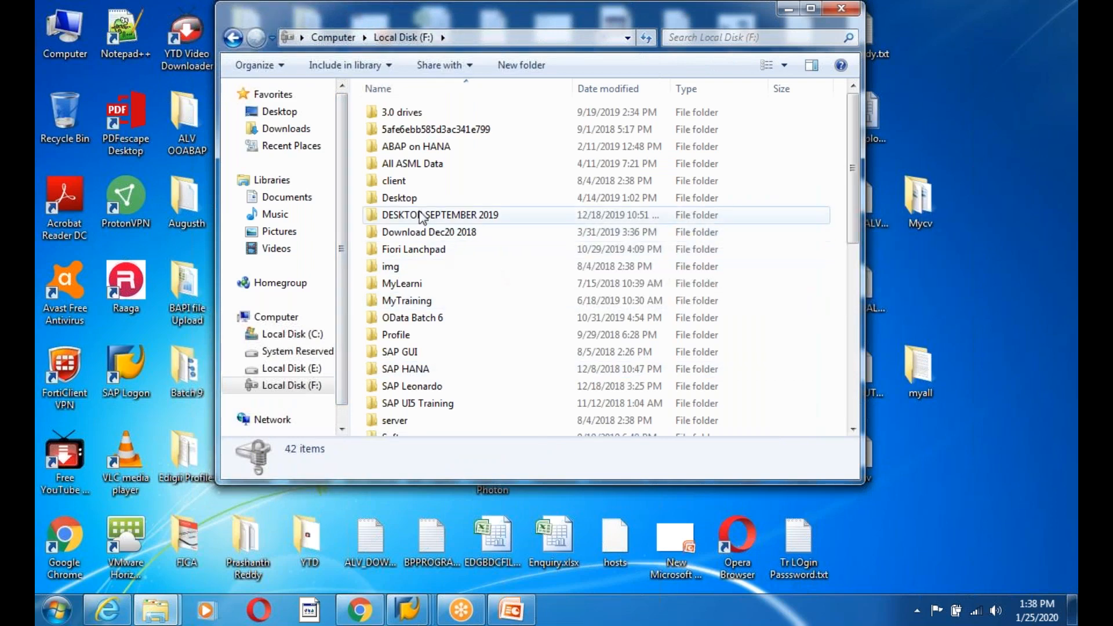
- Dismiss AutoPlay, look inside DESKTOP SEPTEMBER 2019, then return to the F: root
click(663, 92)
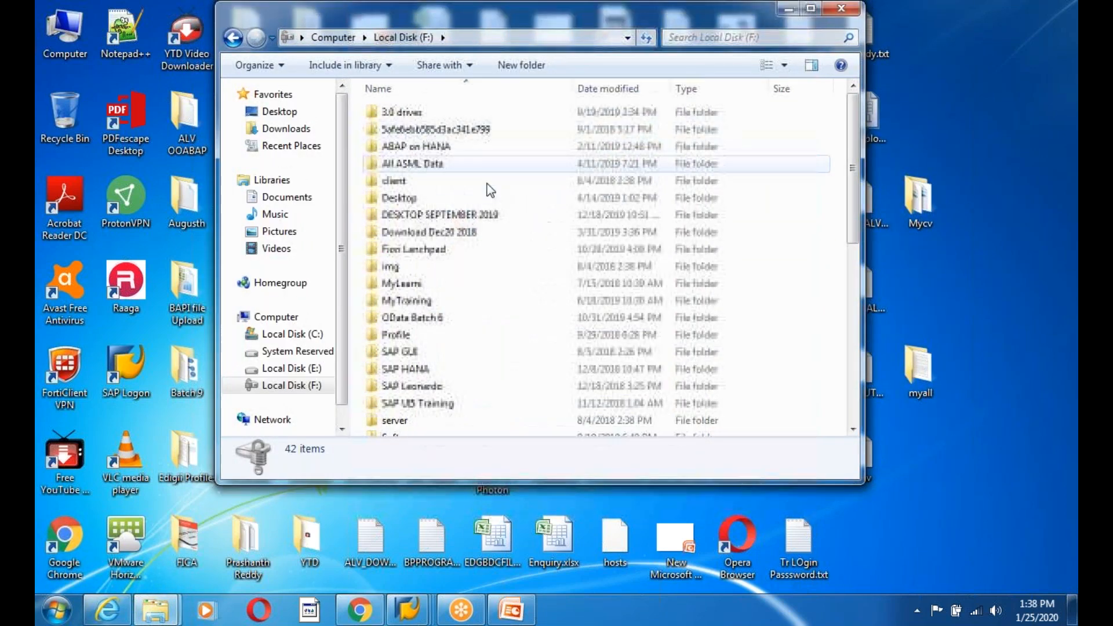
click(432, 215)
double_click(432, 217)
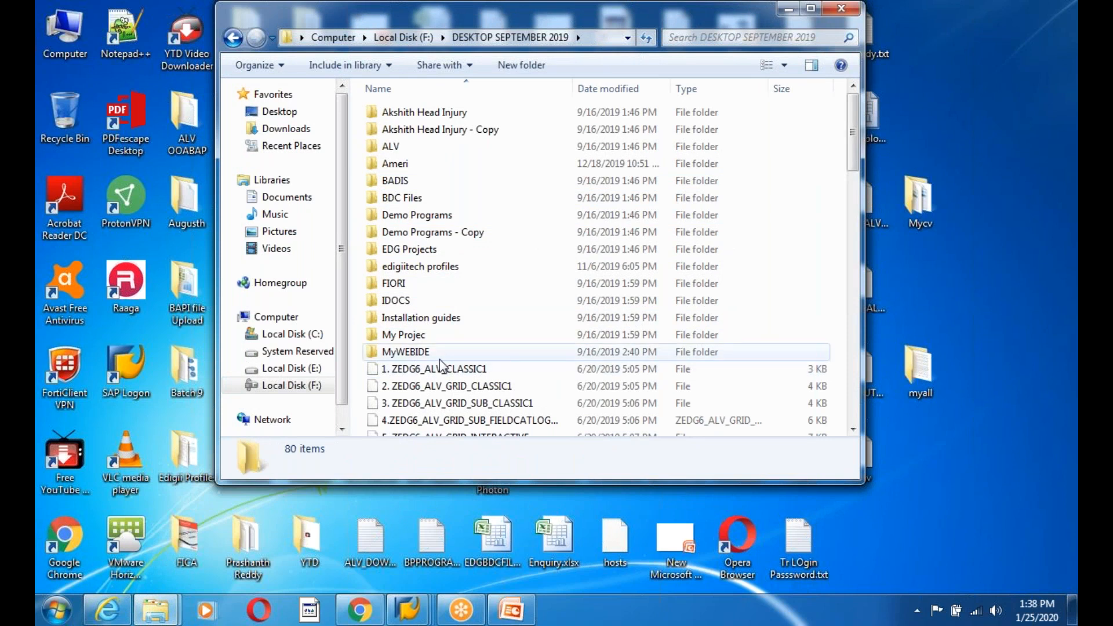
click(233, 37)
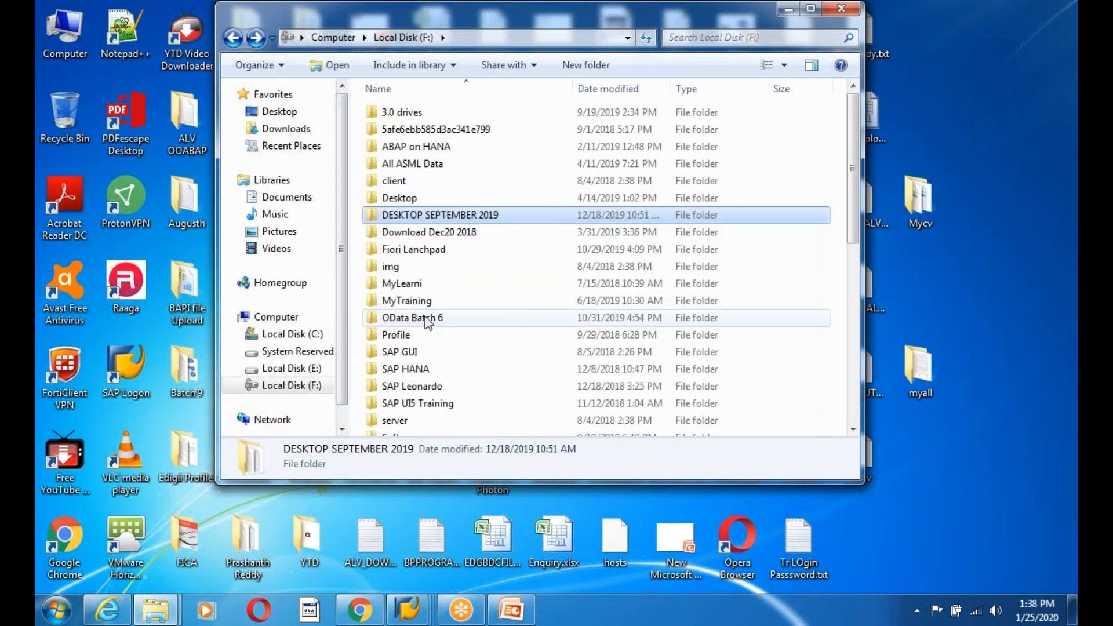
- Open MyTraining > ABAP > ALEIDOCS to see its presentation, then go back to ABAP
double_click(407, 301)
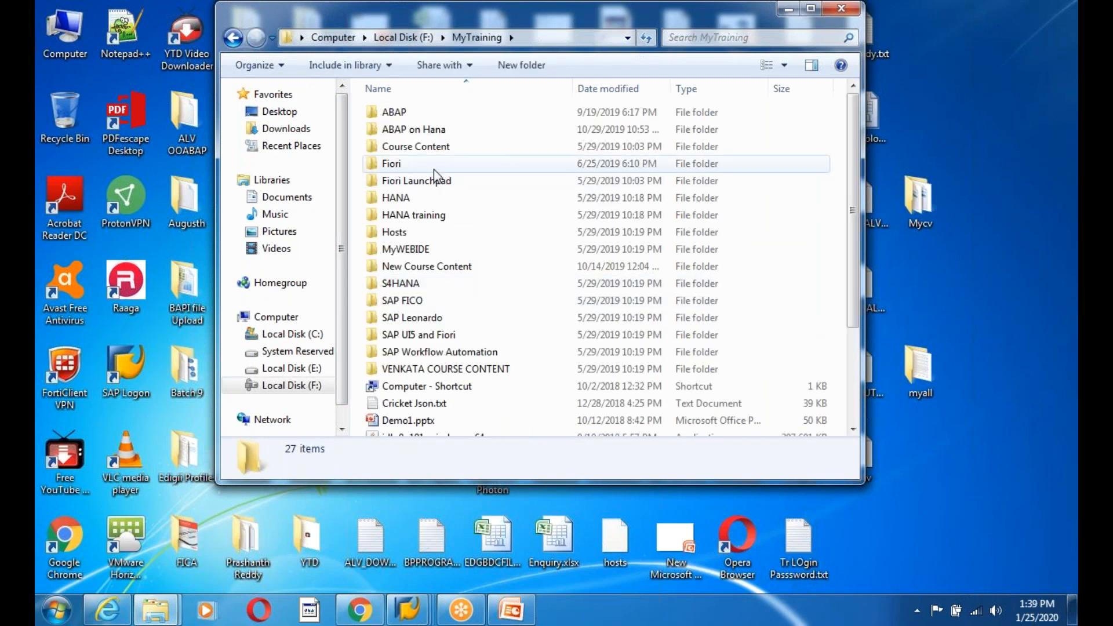
double_click(407, 116)
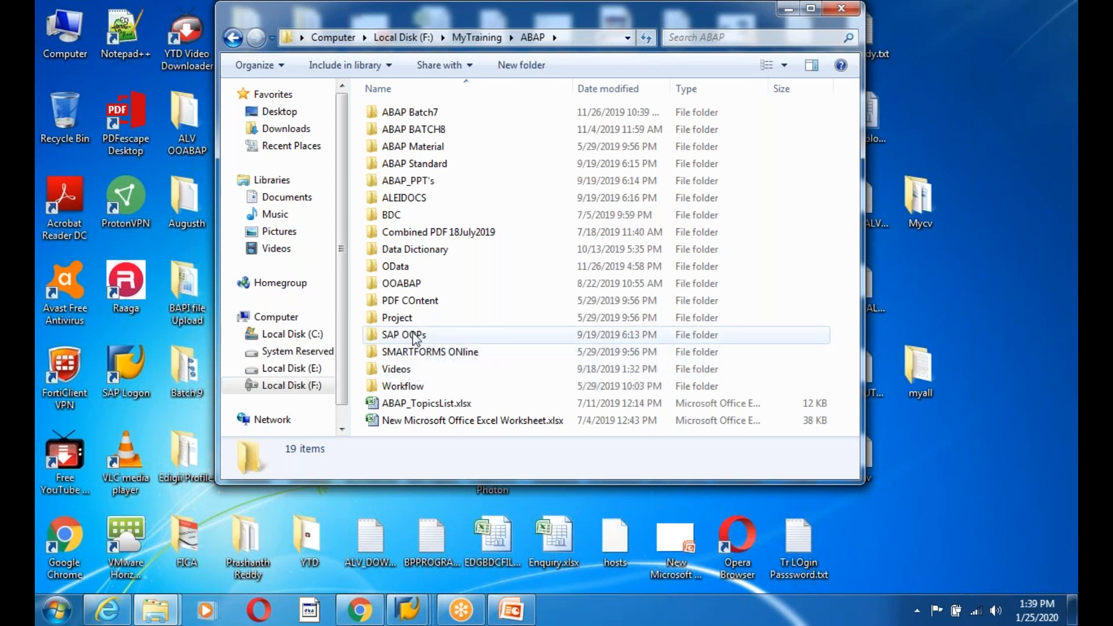
click(406, 201)
double_click(406, 200)
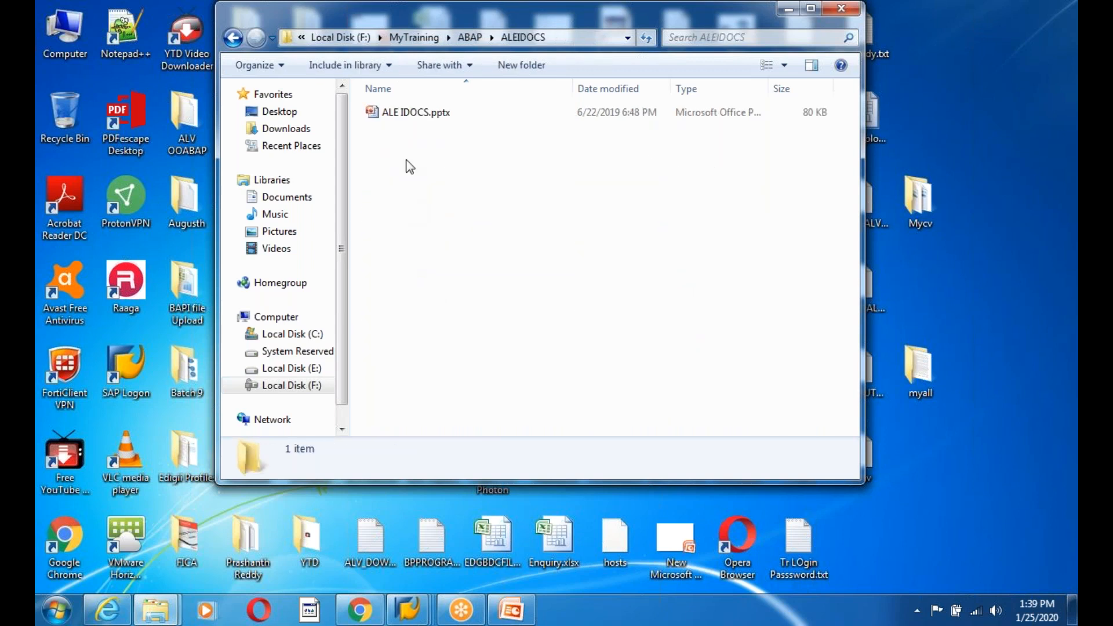
click(233, 37)
- Open ABAP's Videos > ALE IDOCS All folder, then go back up to ABAP
double_click(487, 368)
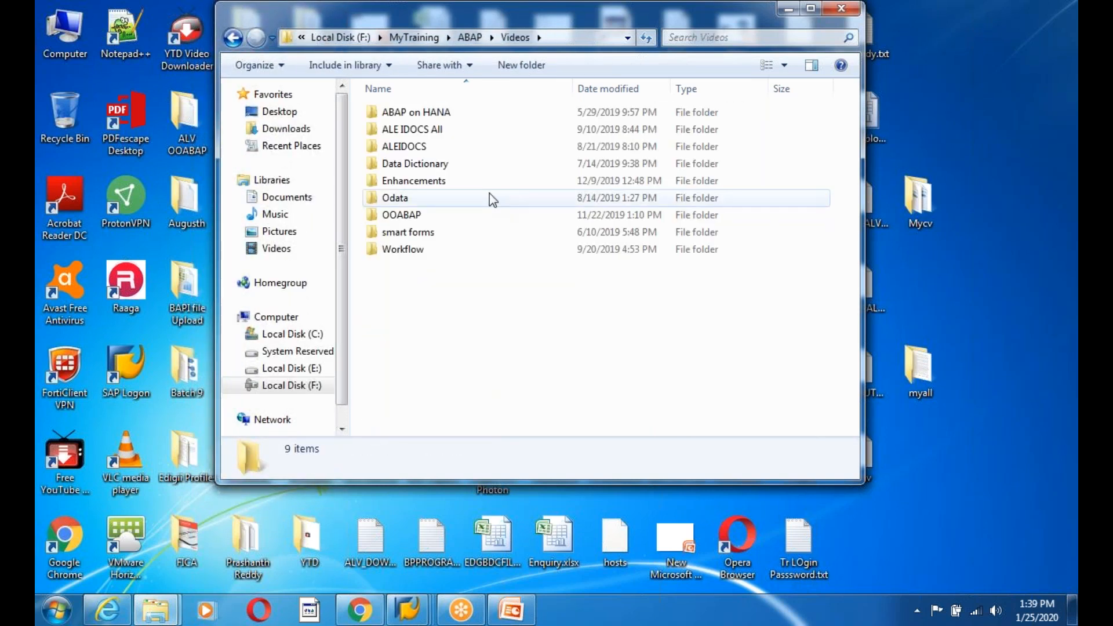
mouse_move(489, 193)
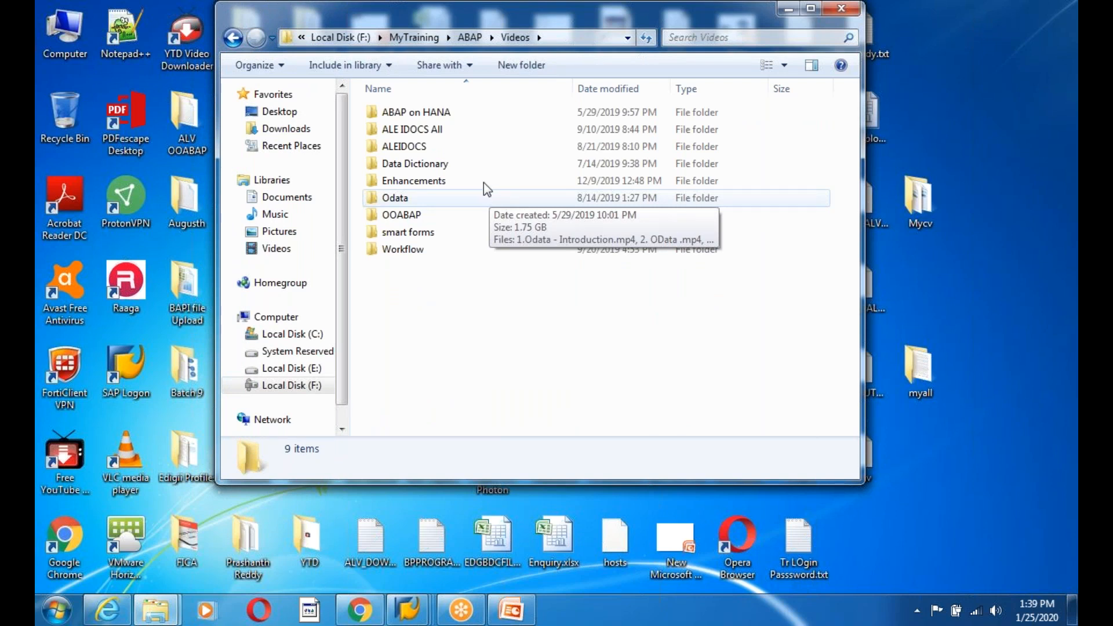
double_click(431, 129)
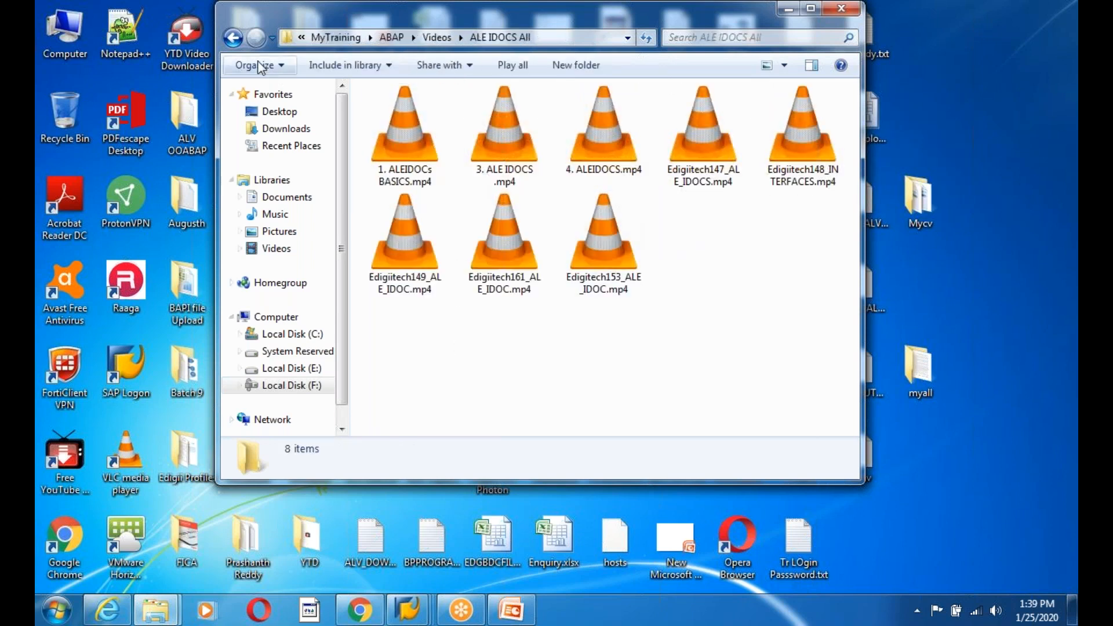
click(233, 37)
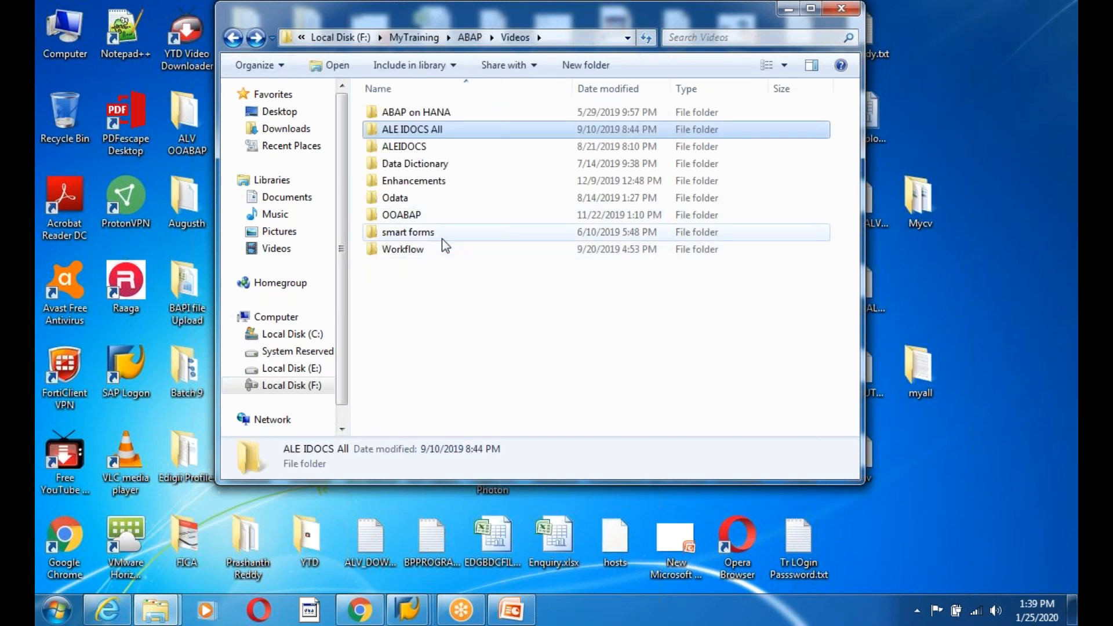
click(233, 38)
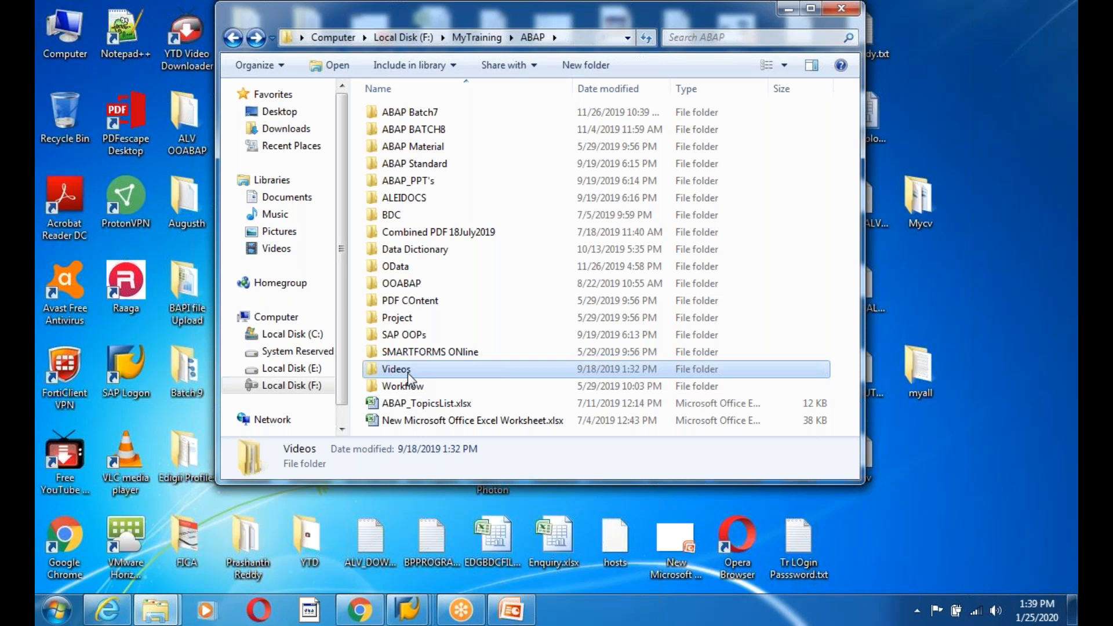
- Select ABAP_TopicsList.xlsx, revisit Videos, return to the F: root and close Explorer
click(413, 409)
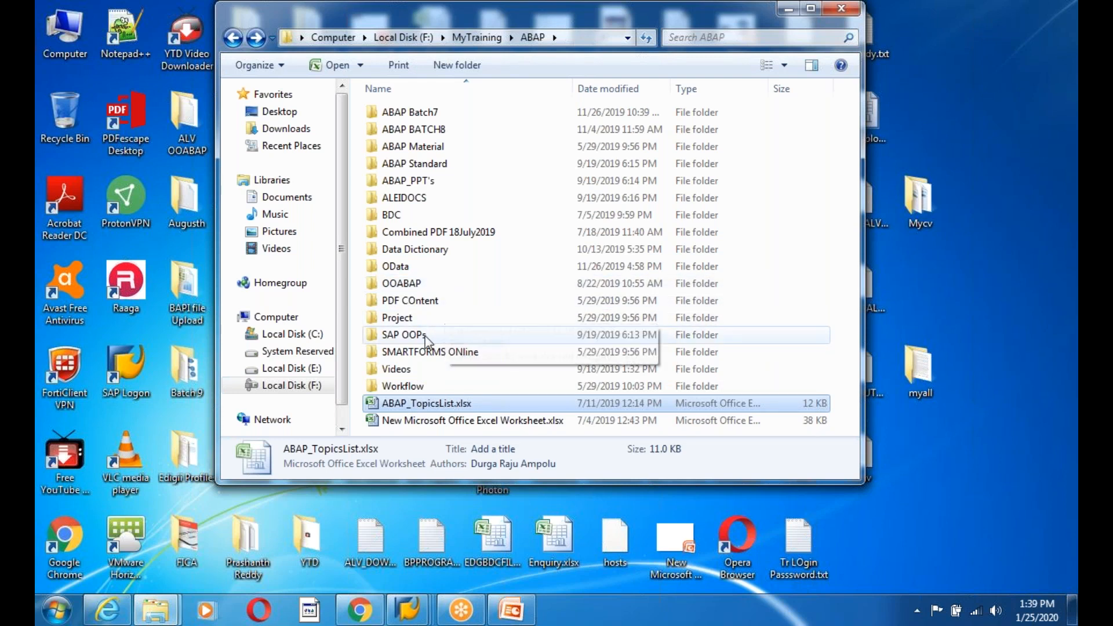
click(407, 371)
double_click(407, 370)
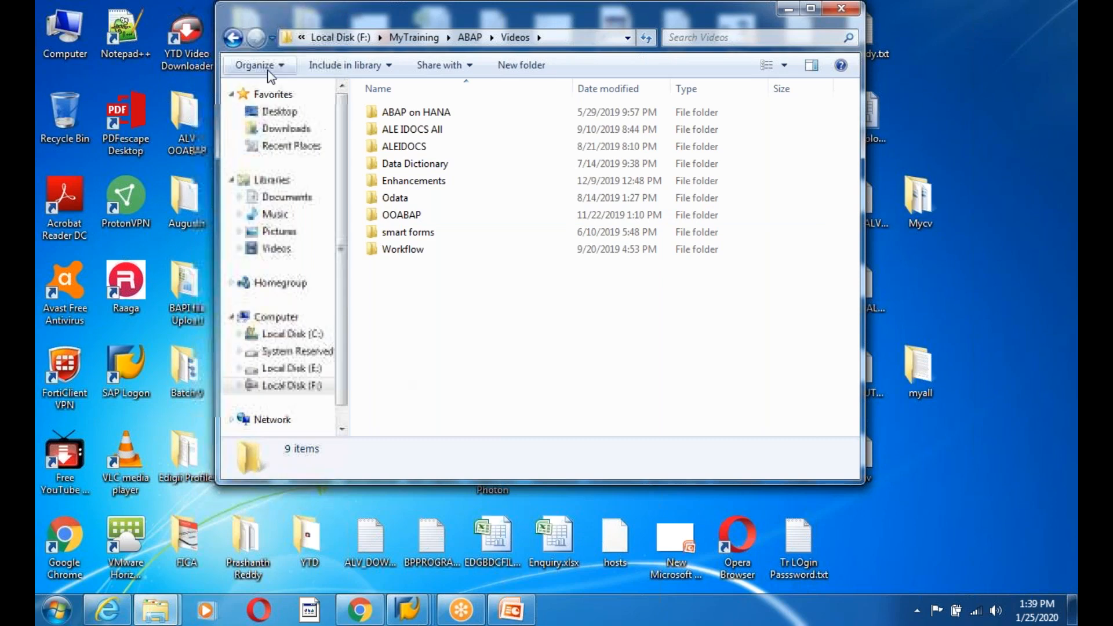
click(234, 39)
click(234, 39)
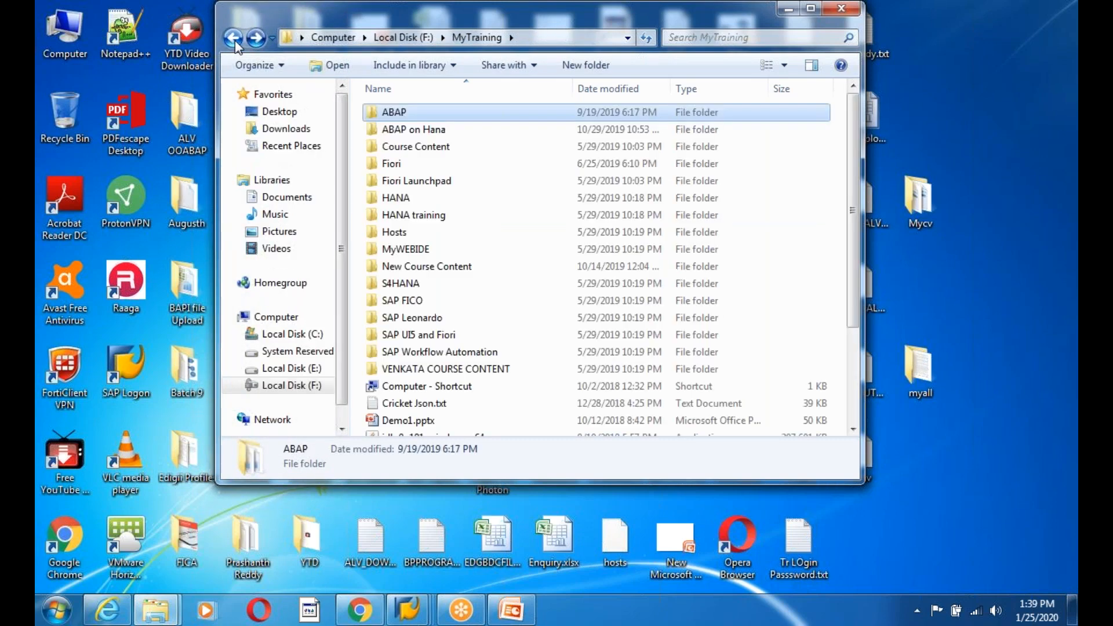
click(234, 39)
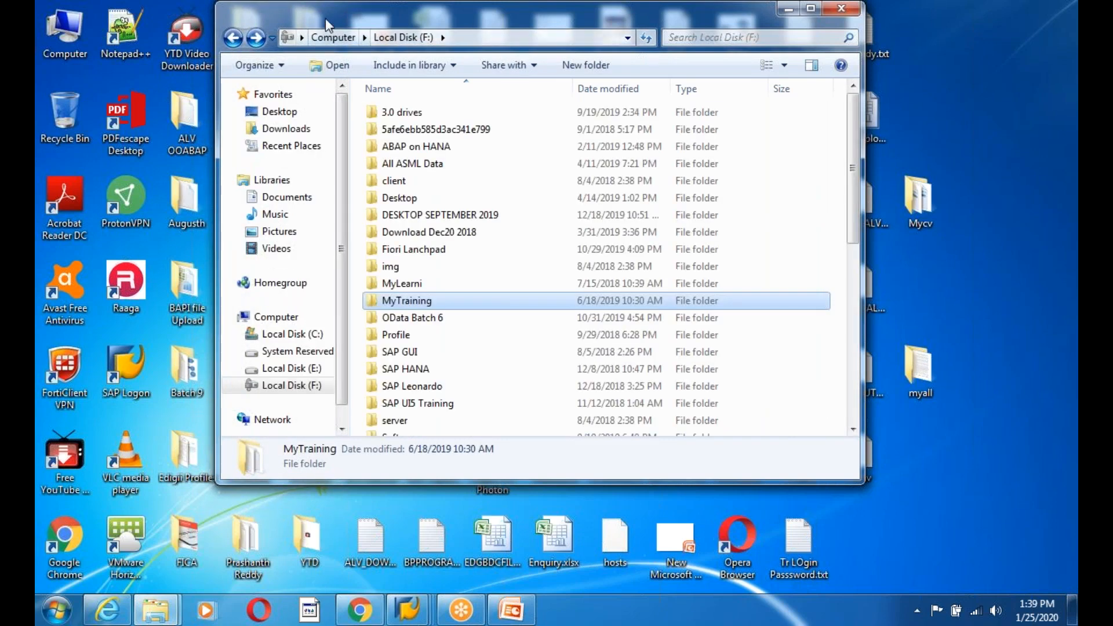
drag(321, 19, 229, 95)
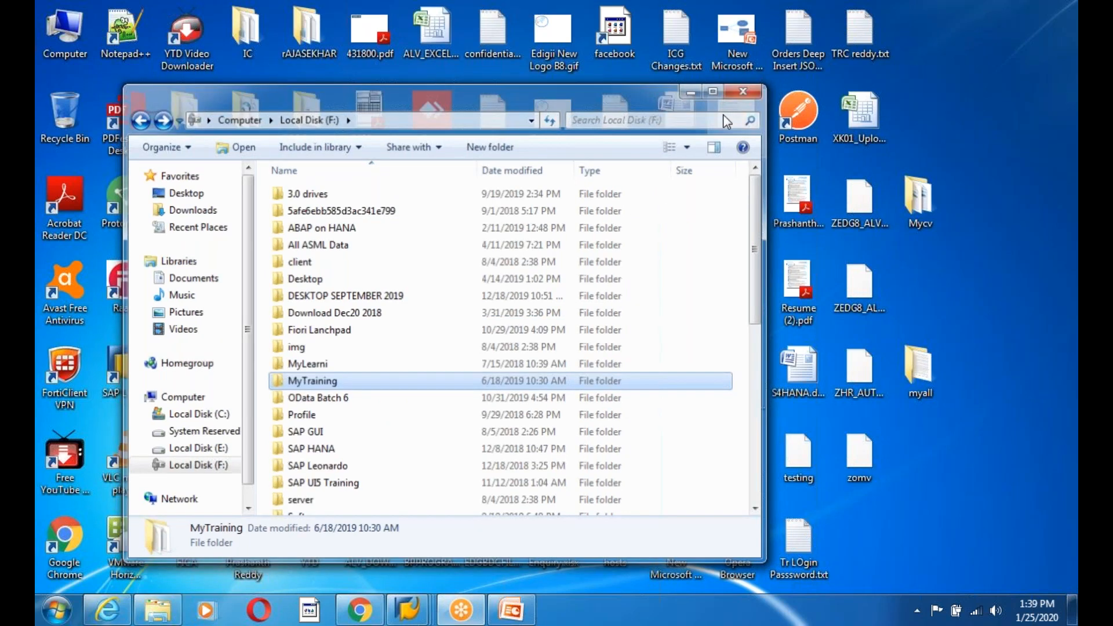
click(745, 86)
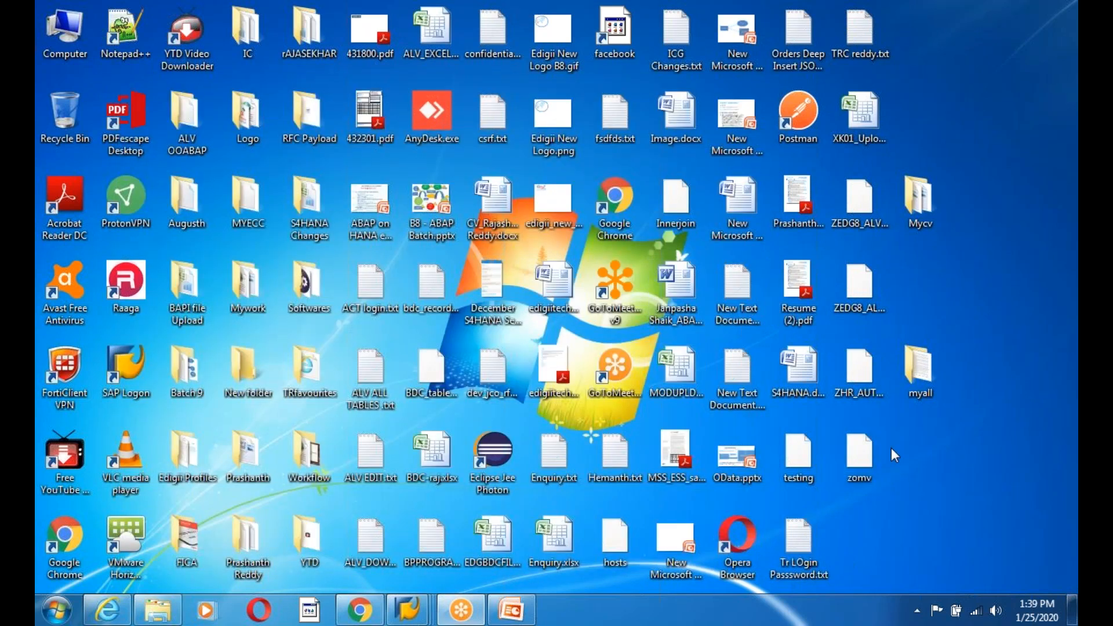